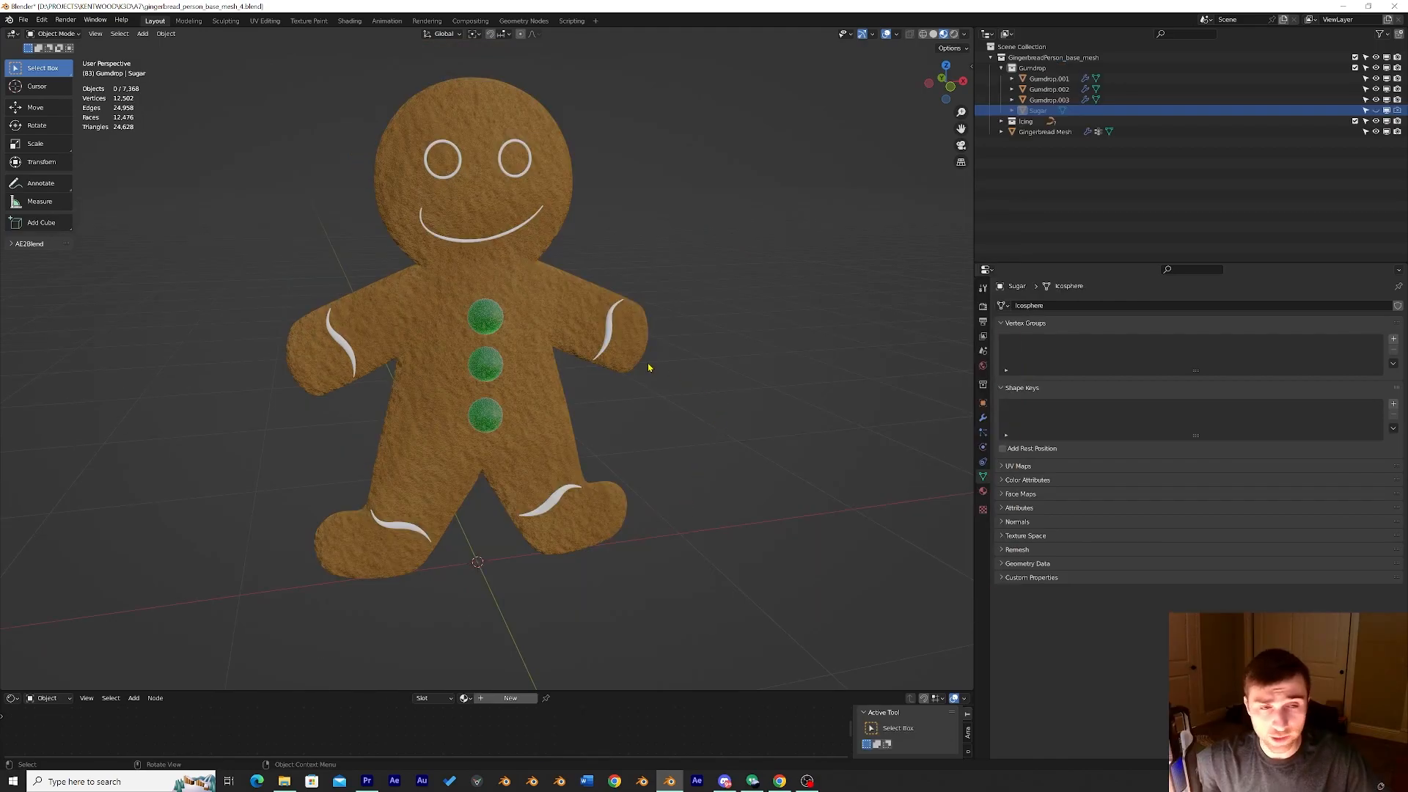
Convert the icing stripe curve on the gingerbread man's left arm to a mesh.
middle_drag(649, 367, 527, 312)
click(663, 360)
key(KP_Decimal)
middle_drag(450, 284, 418, 332)
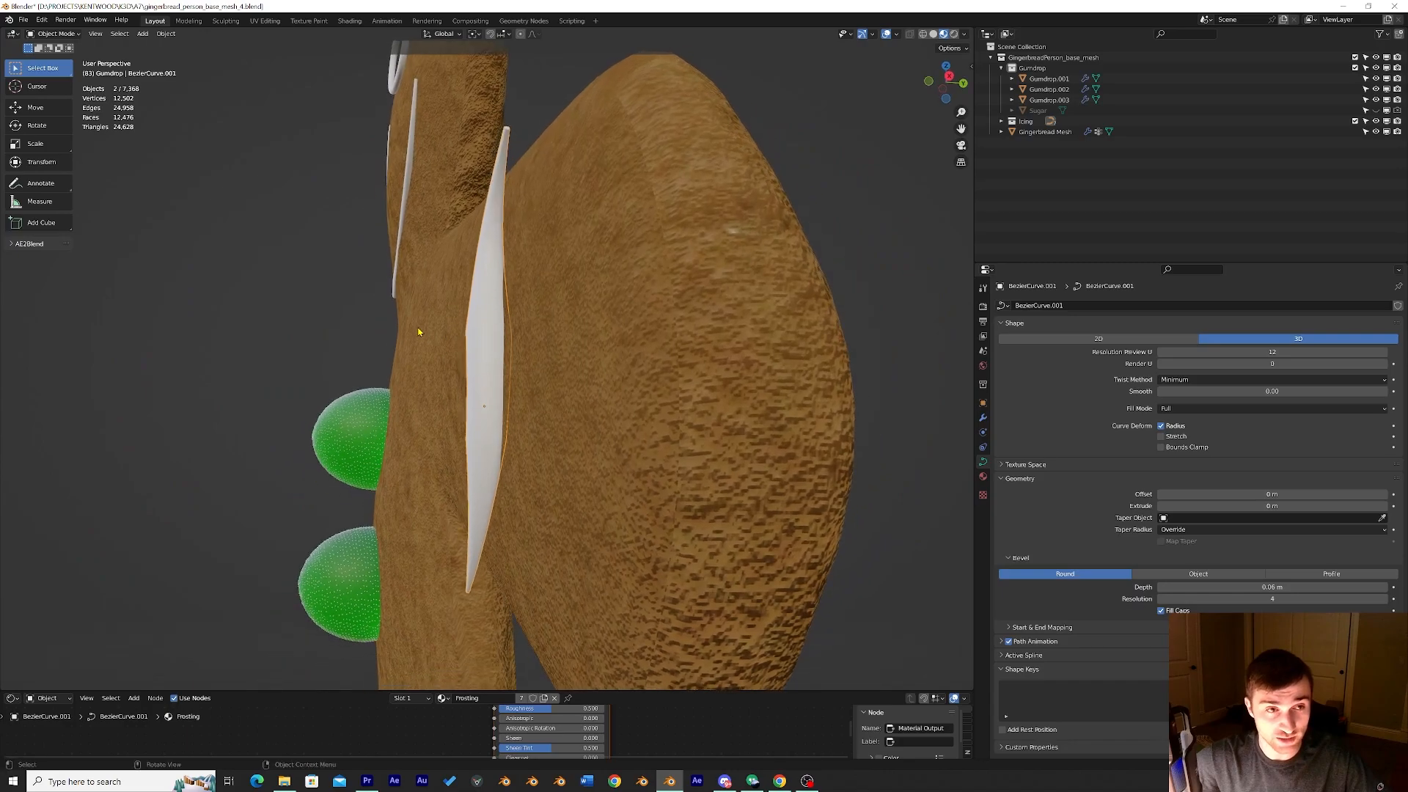
click(143, 34)
mouse_move(149, 48)
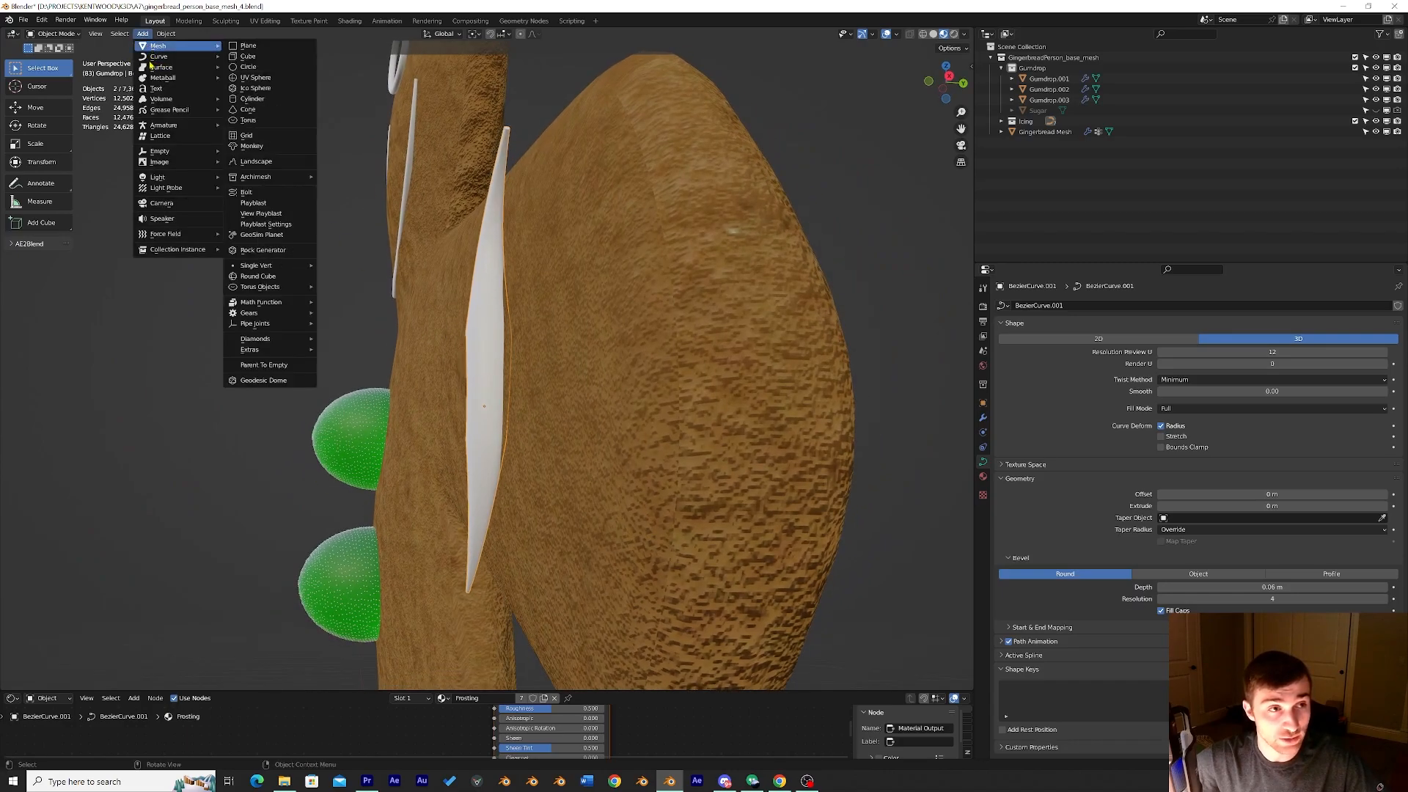
middle_drag(484, 347, 550, 385)
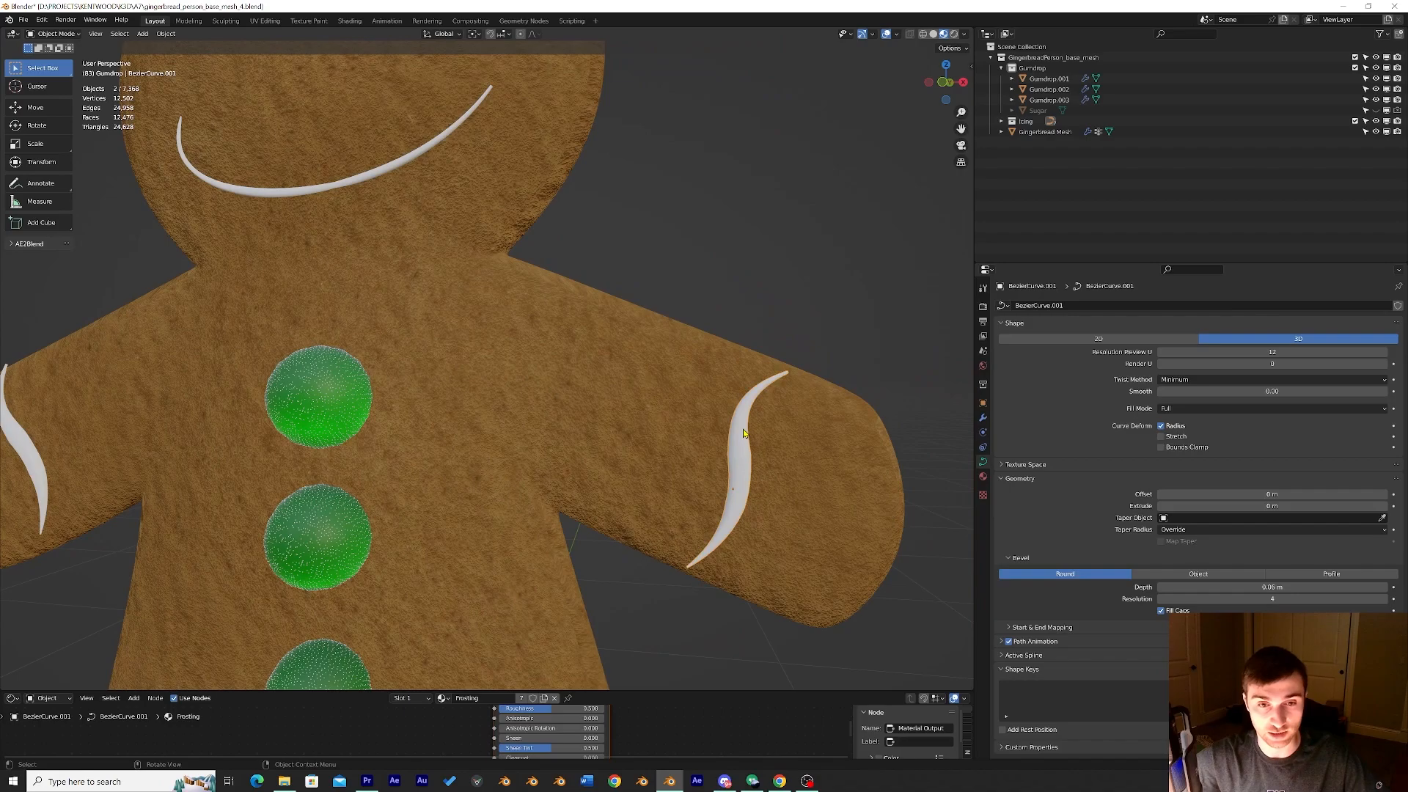
click(167, 34)
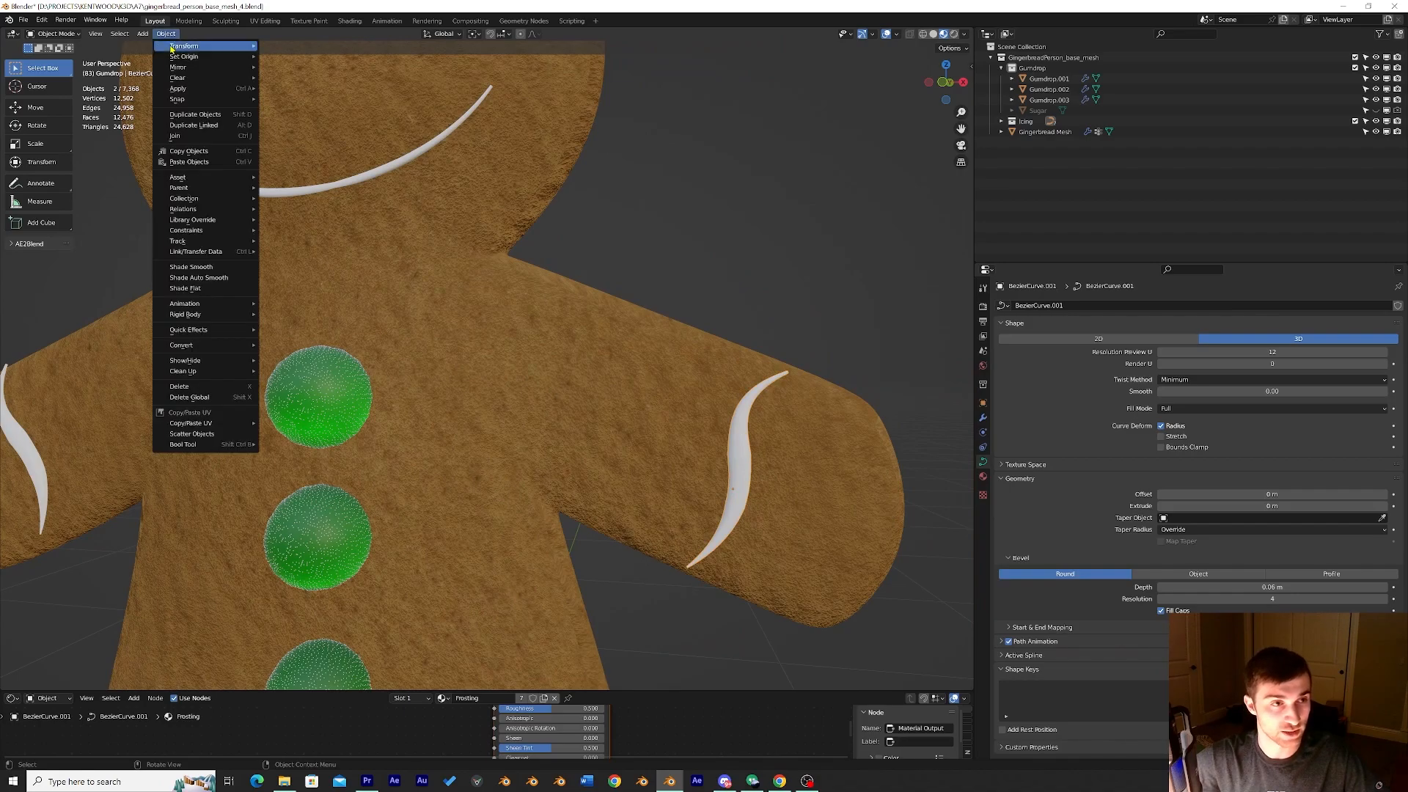
mouse_move(195, 345)
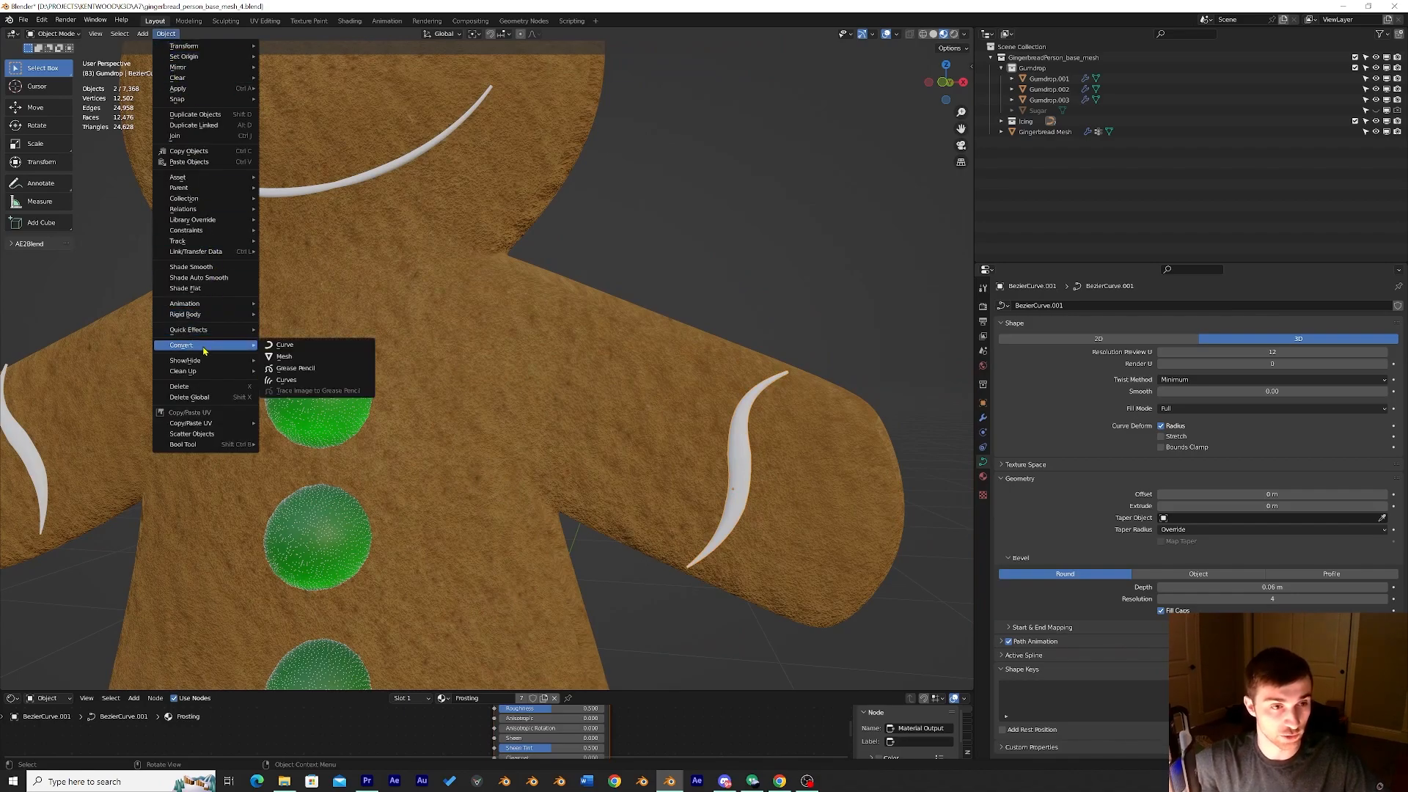
click(283, 357)
Inspect the geometry of the converted left-arm icing stripe in Edit Mode.
key(Tab)
scroll(770, 487, up, 6)
scroll(788, 485, down, 6)
drag(740, 478, 744, 478)
key(KP_1)
middle_drag(717, 471, 556, 473)
scroll(554, 473, down, 6)
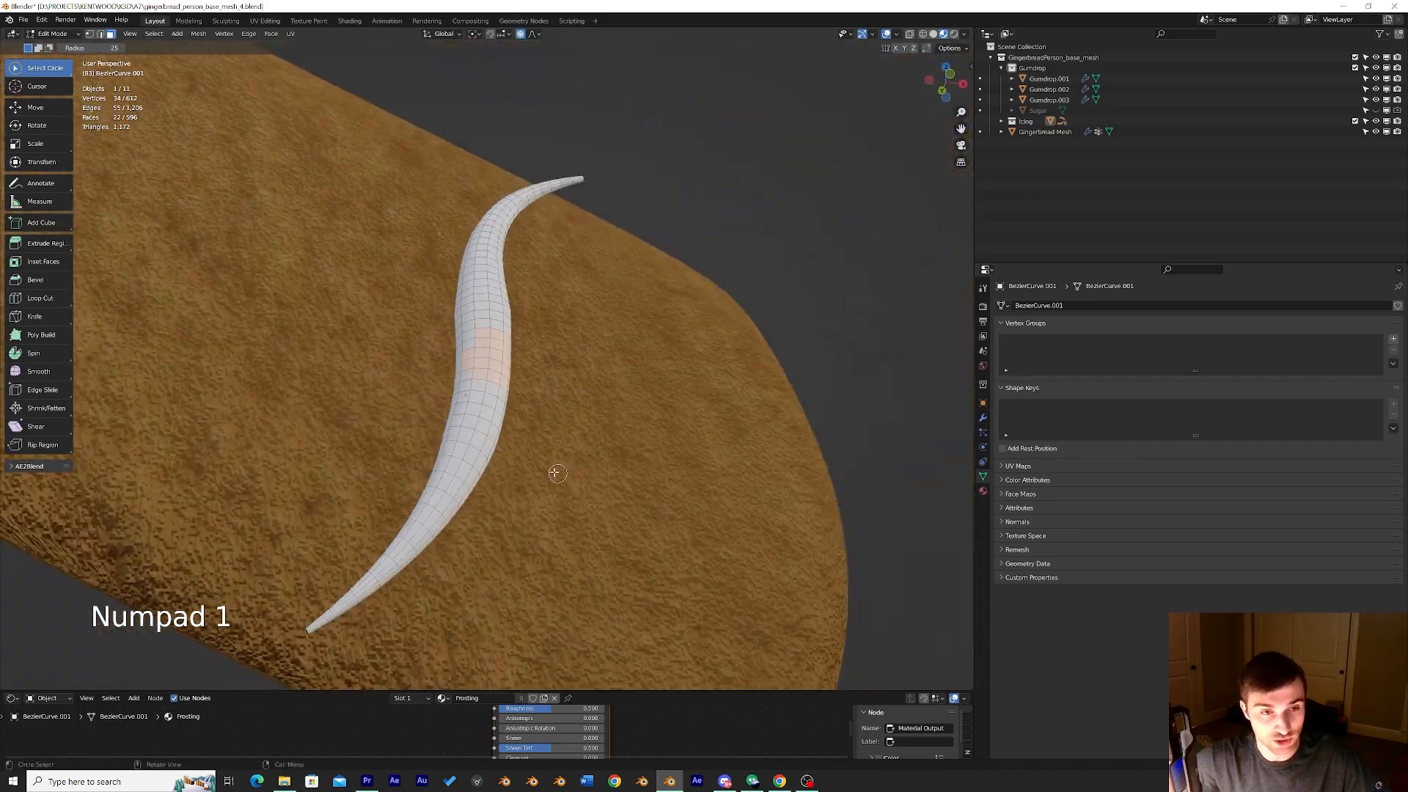
key(Tab)
Try moving the upper end point of the right-arm icing curve with proportional editing, and undo the move.
scroll(382, 423, down, 4)
middle_drag(380, 423, 860, 417)
shift+click(272, 433)
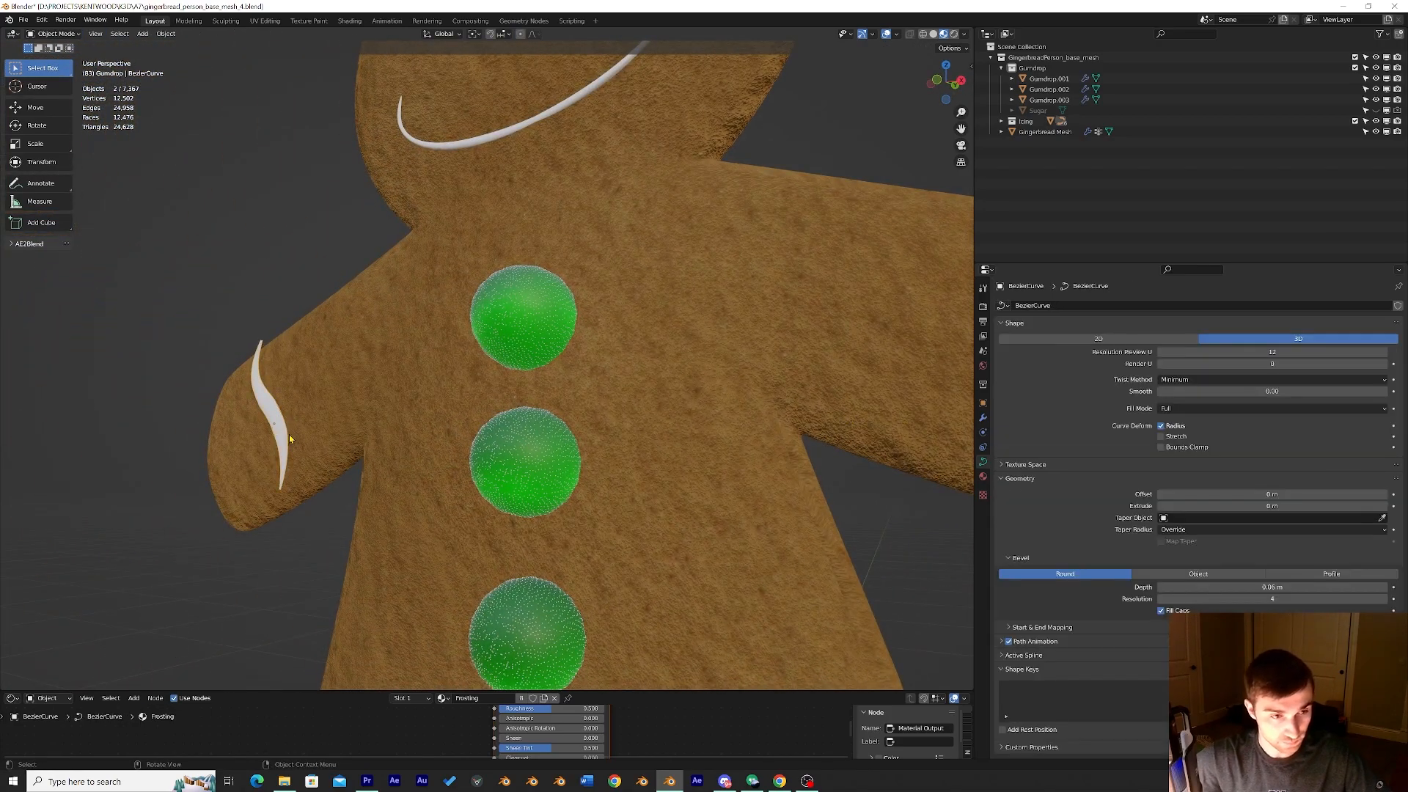
key(KP_1)
middle_drag(345, 477, 530, 427)
key(Tab)
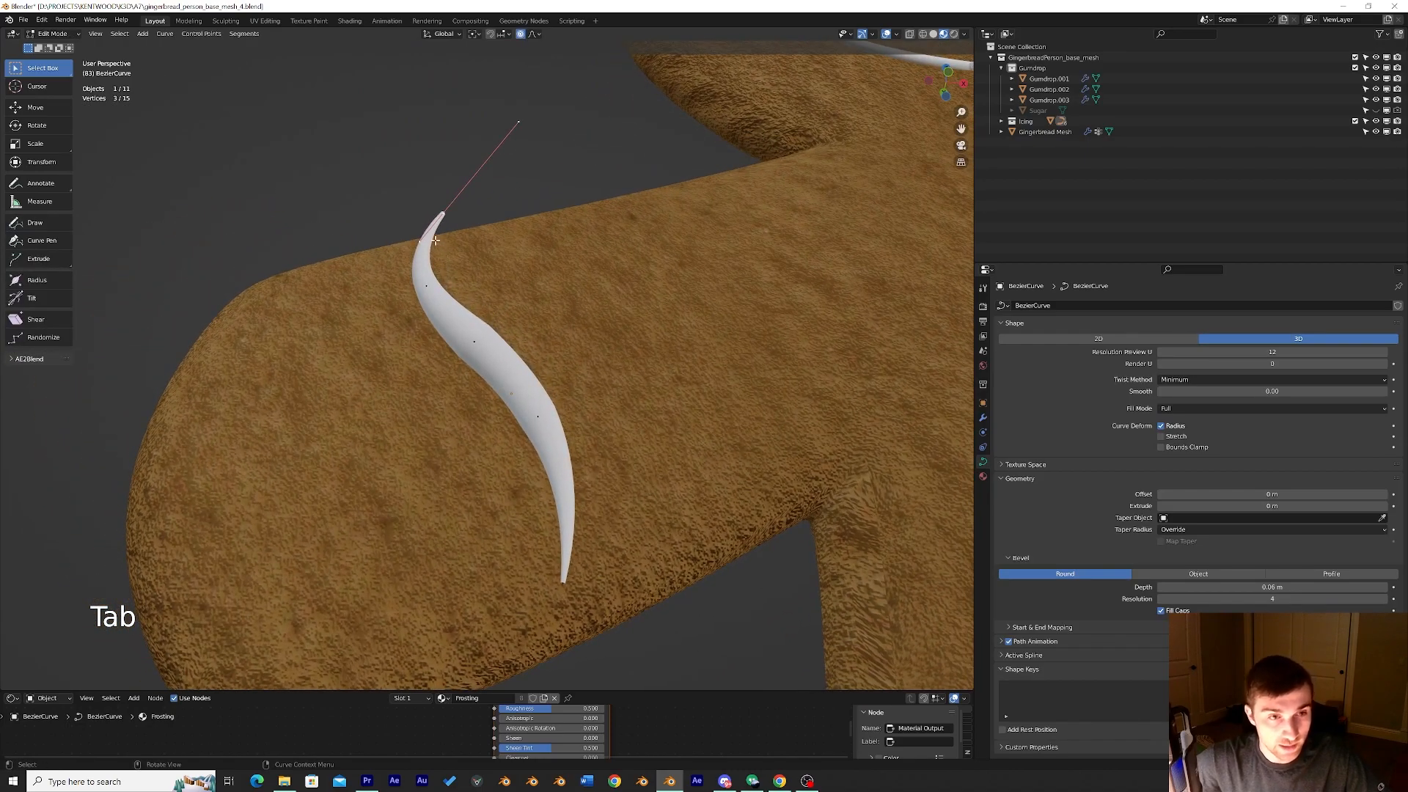
key(g)
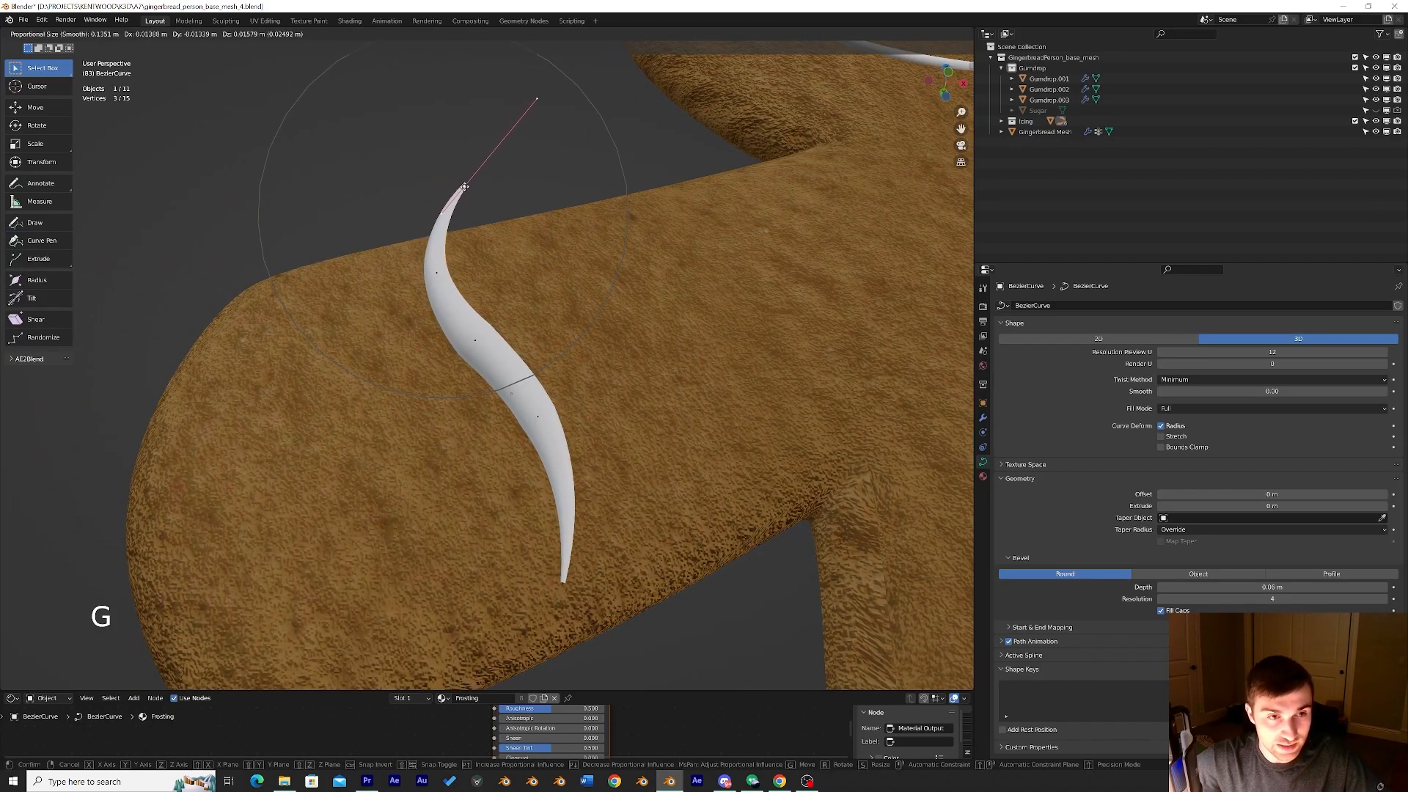
click(432, 181)
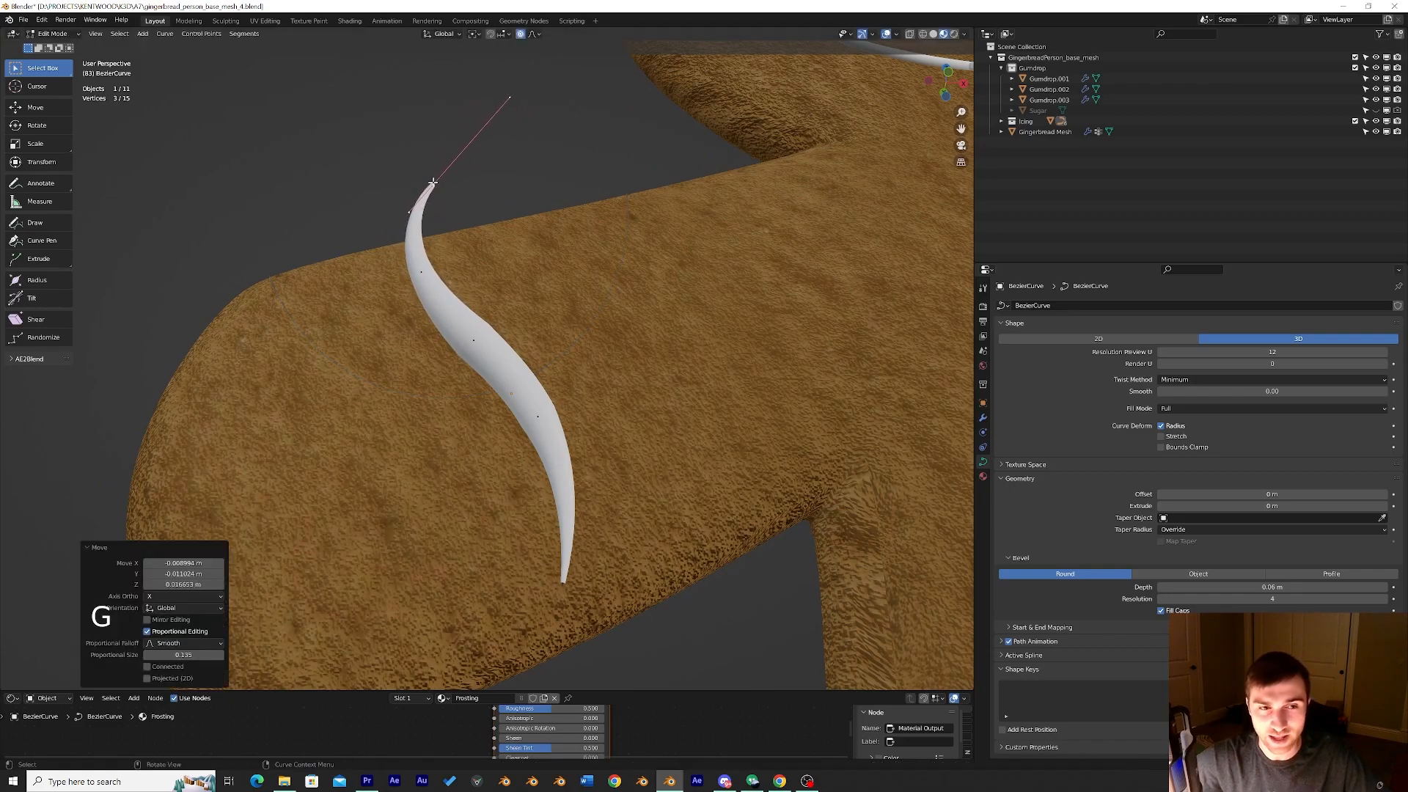
key(ctrl+z)
Try repositioning control points of the right-arm icing curve, undo the changes and leave Edit Mode.
key(g)
click(511, 374)
key(ctrl+z)
click(536, 416)
key(g)
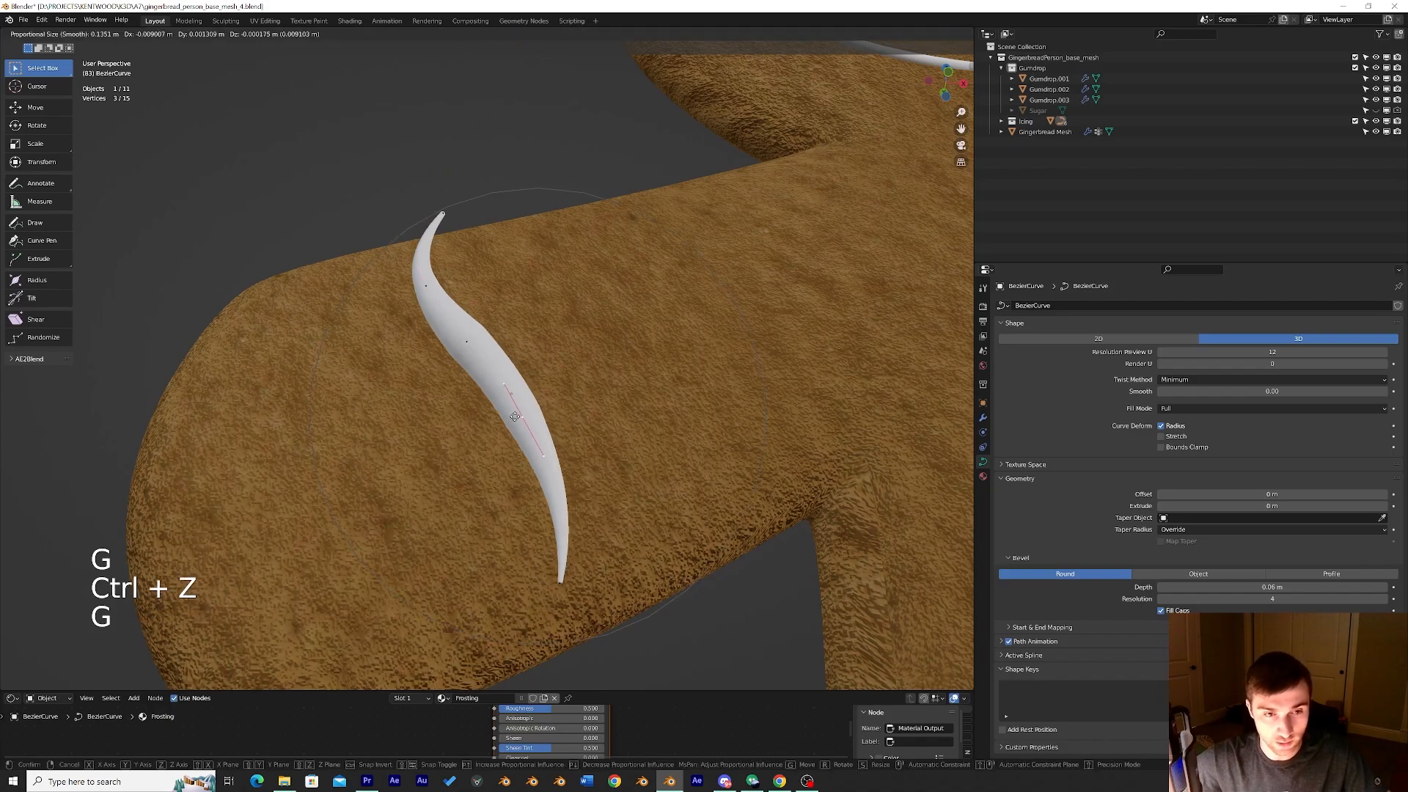
click(512, 418)
key(ctrl+z)
scroll(543, 427, up, 2)
scroll(661, 364, down, 4)
key(Tab)
Inspect the geometry of the gingerbread body's arm in Edit Mode.
click(660, 364)
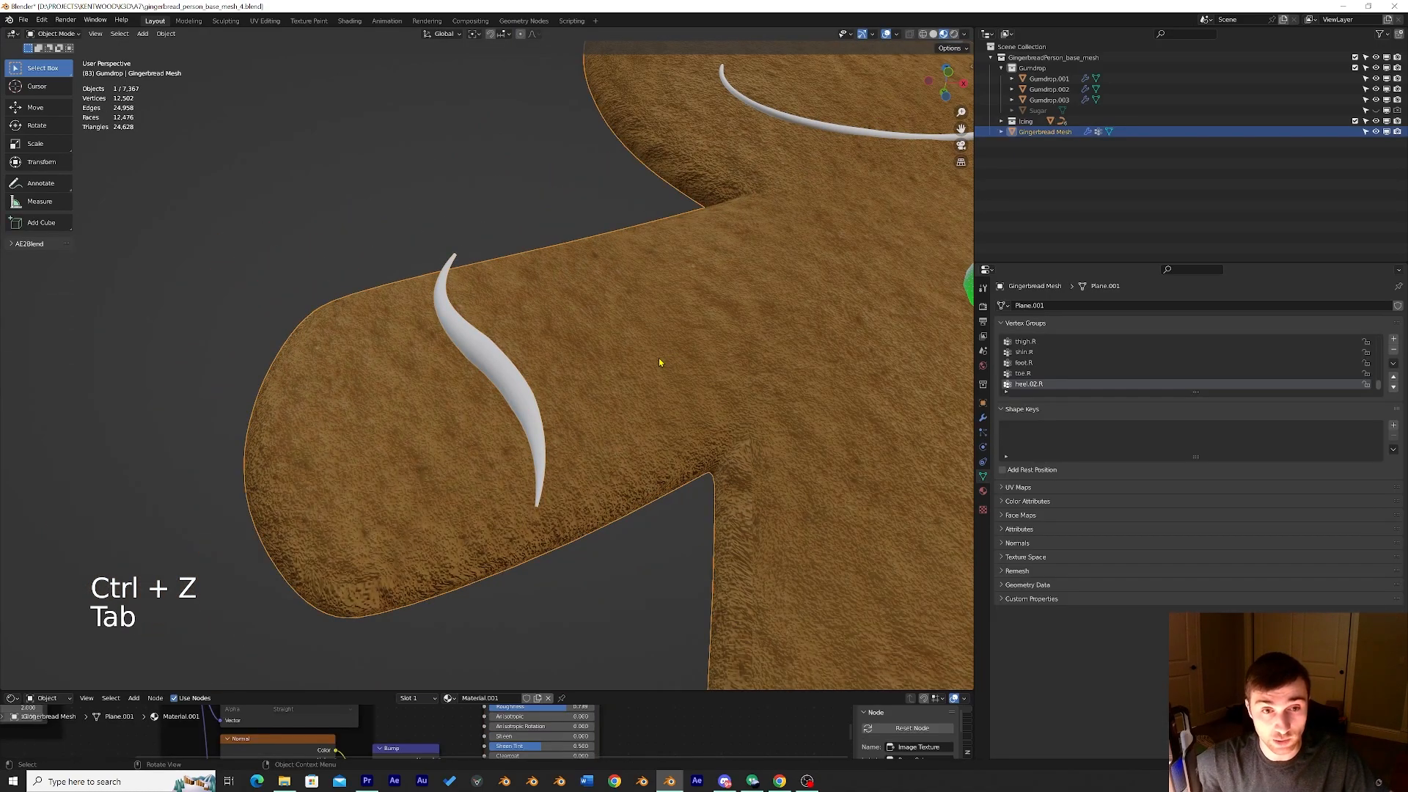
key(Tab)
middle_drag(658, 357, 689, 408)
key(Tab)
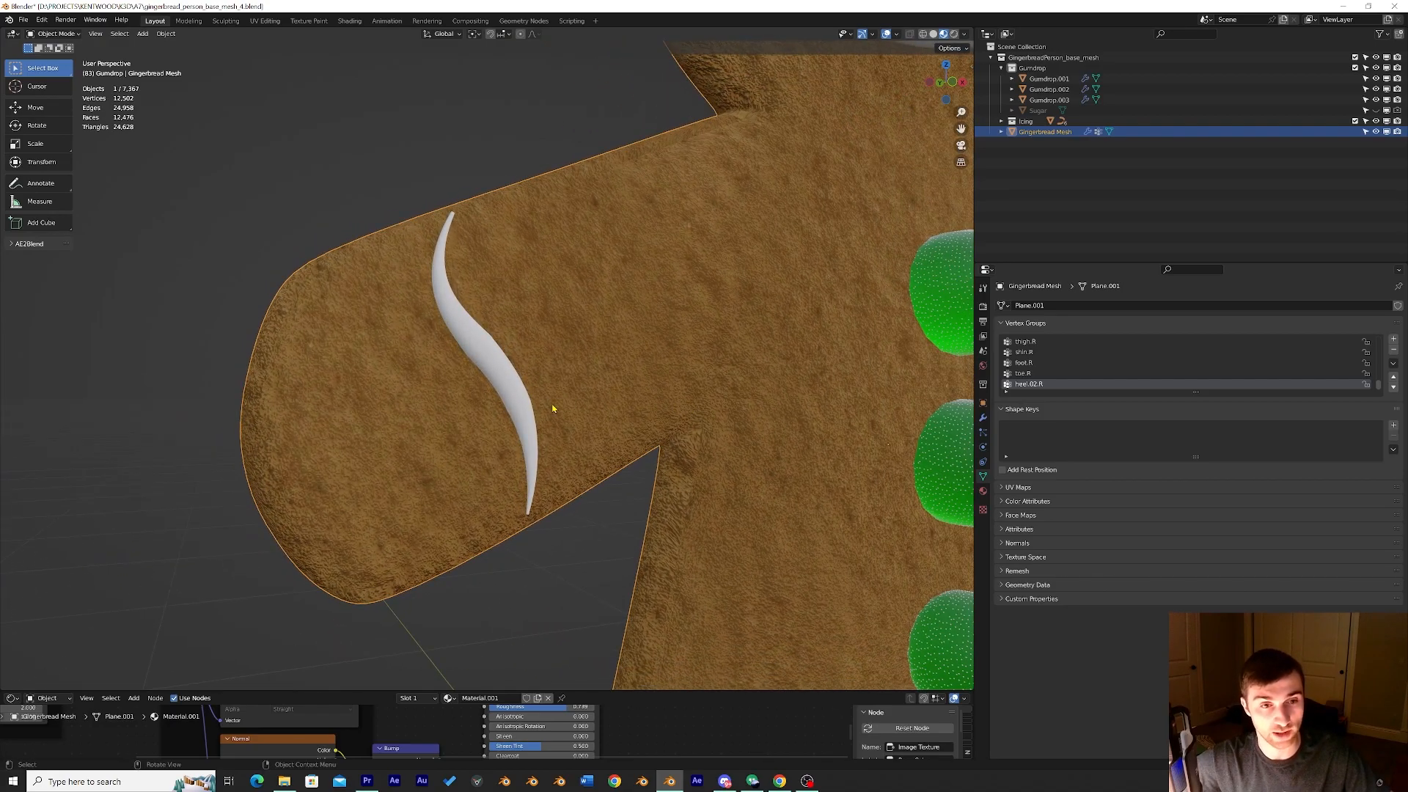
Convert the right-arm icing stripe and the smile from curves to meshes.
click(519, 405)
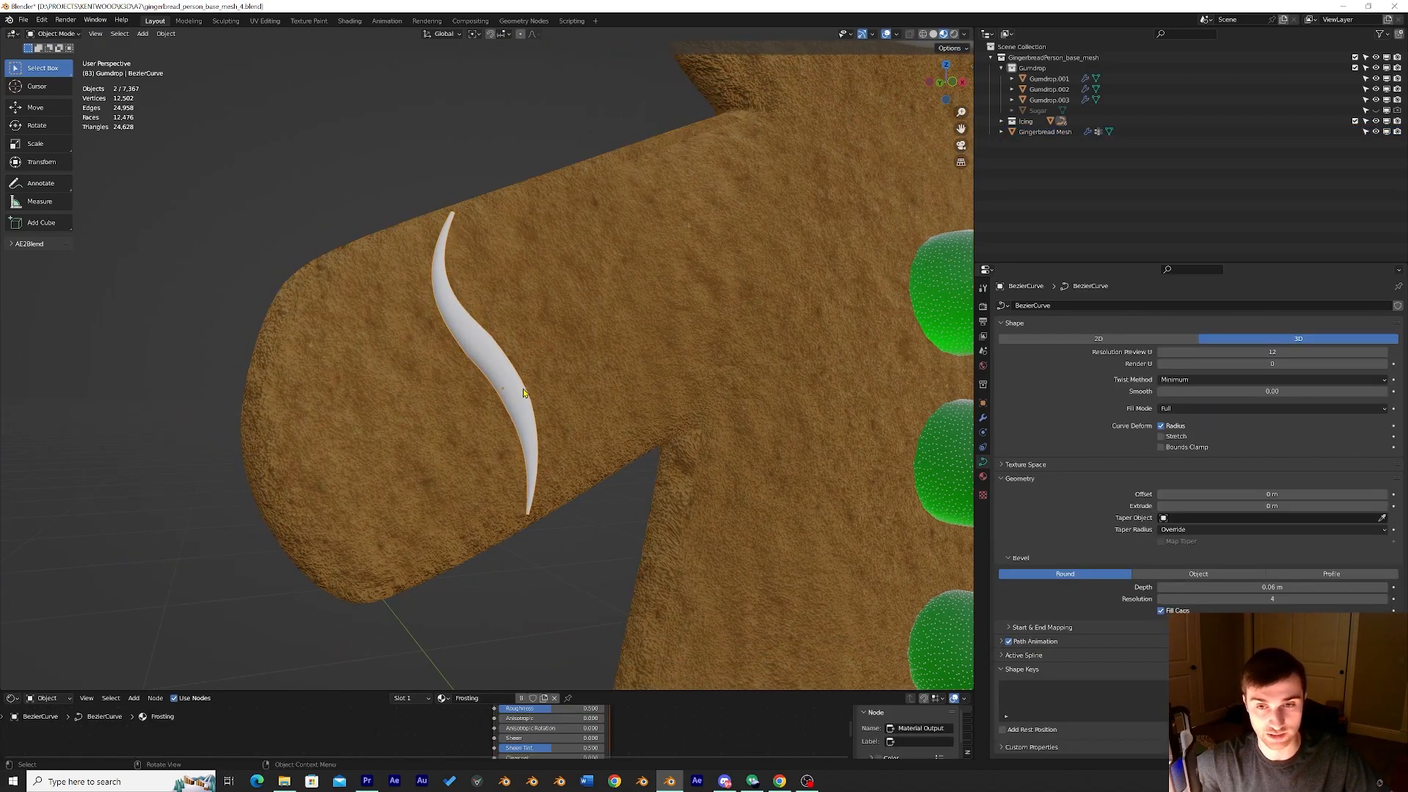
click(166, 33)
mouse_move(385, 273)
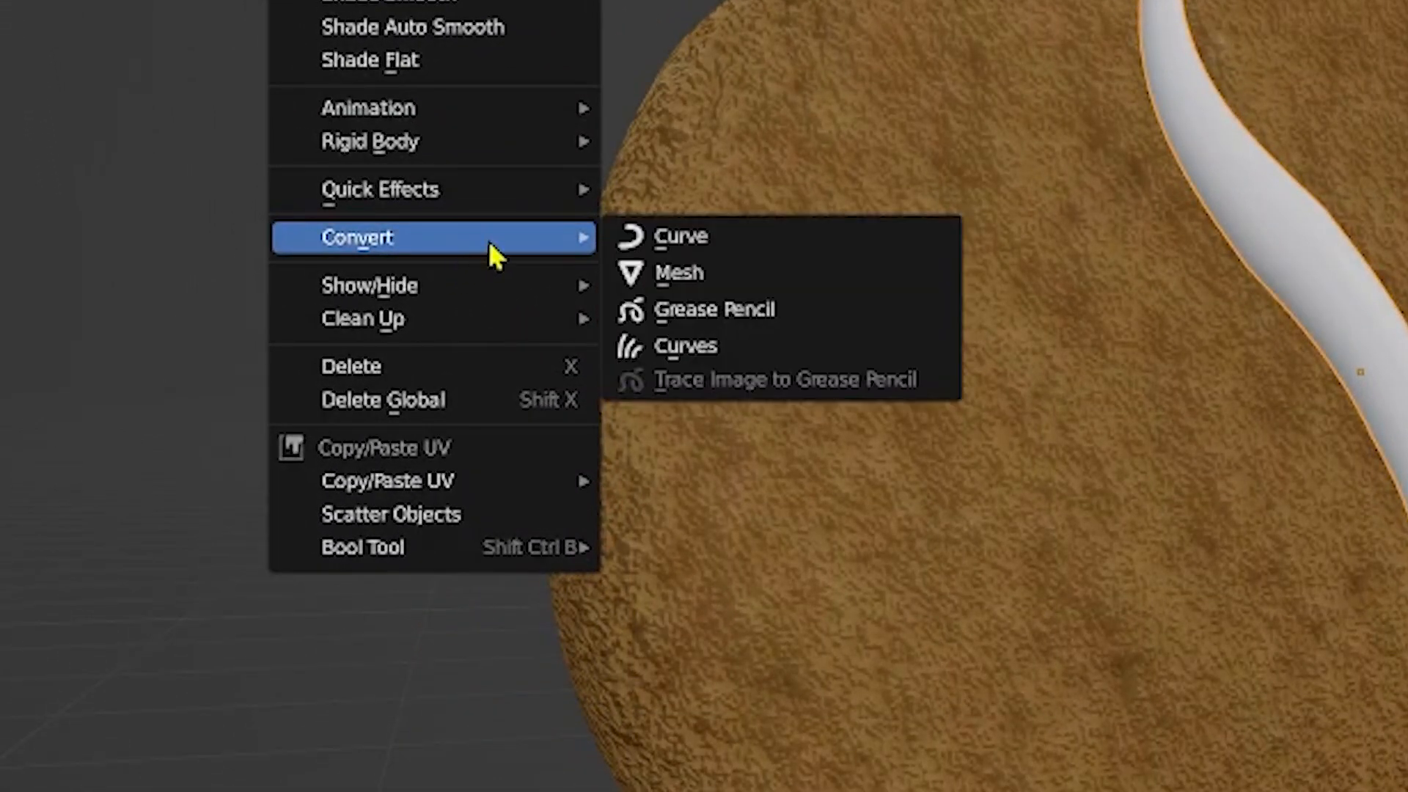
click(645, 275)
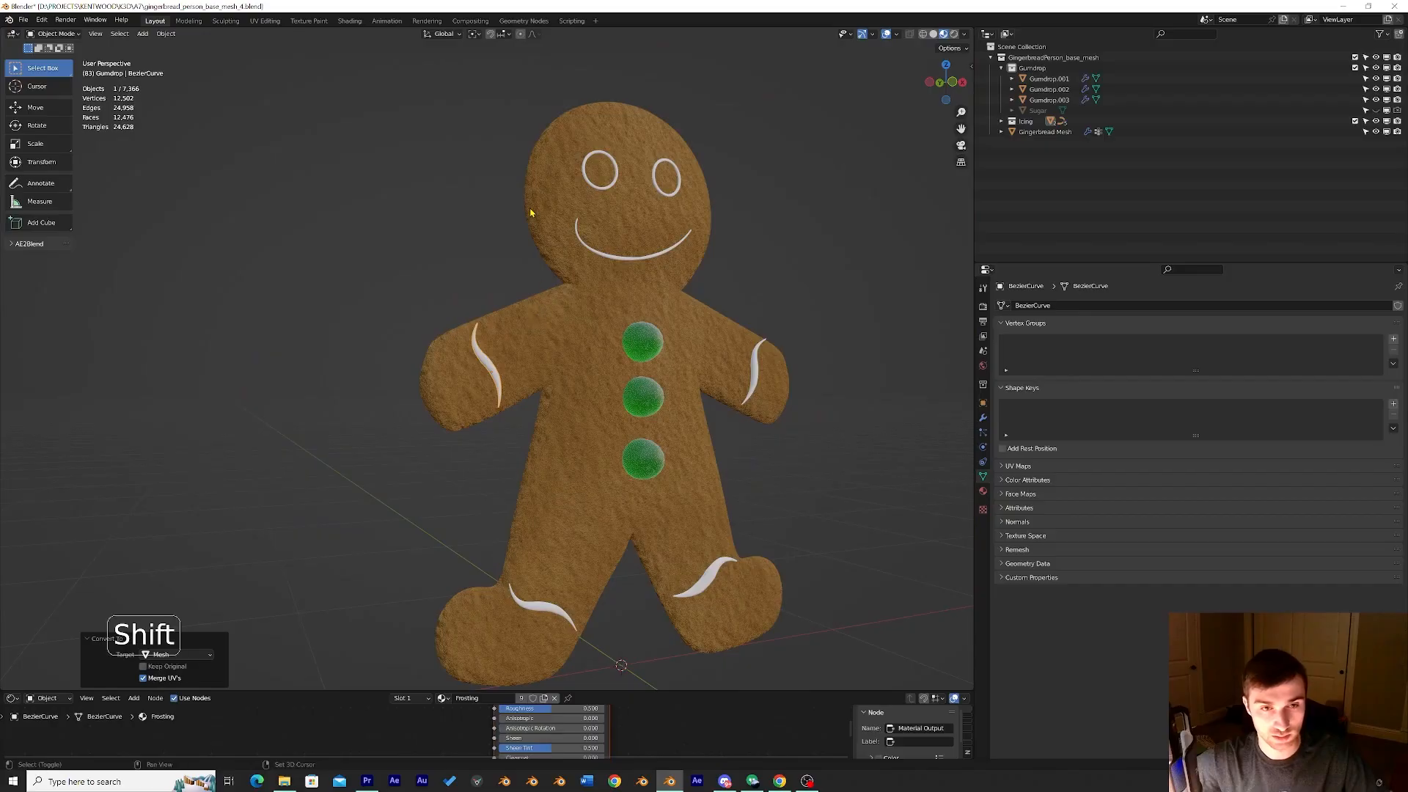
click(166, 34)
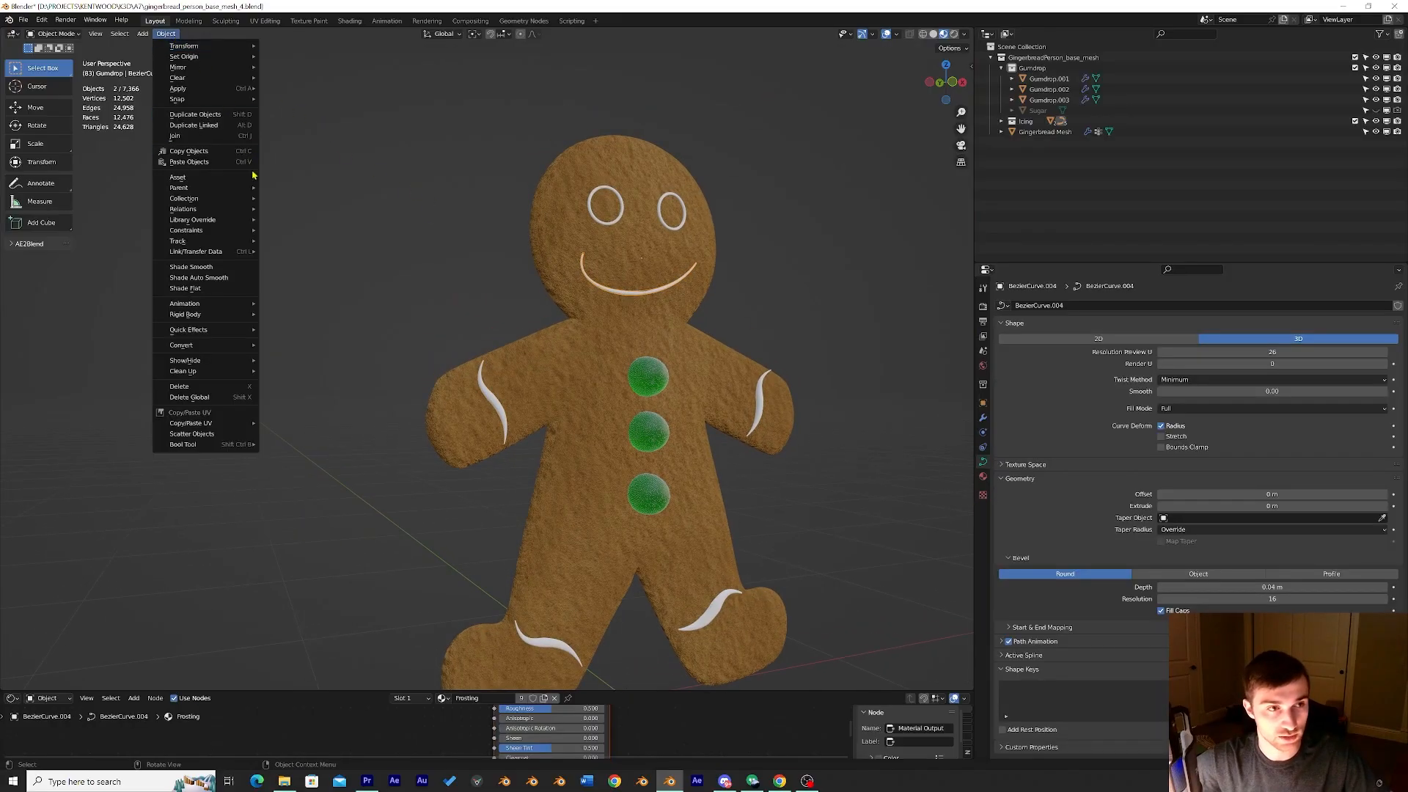
click(279, 357)
Convert both eye circles and both foot icing stripes from curves to meshes.
shift+click(617, 223)
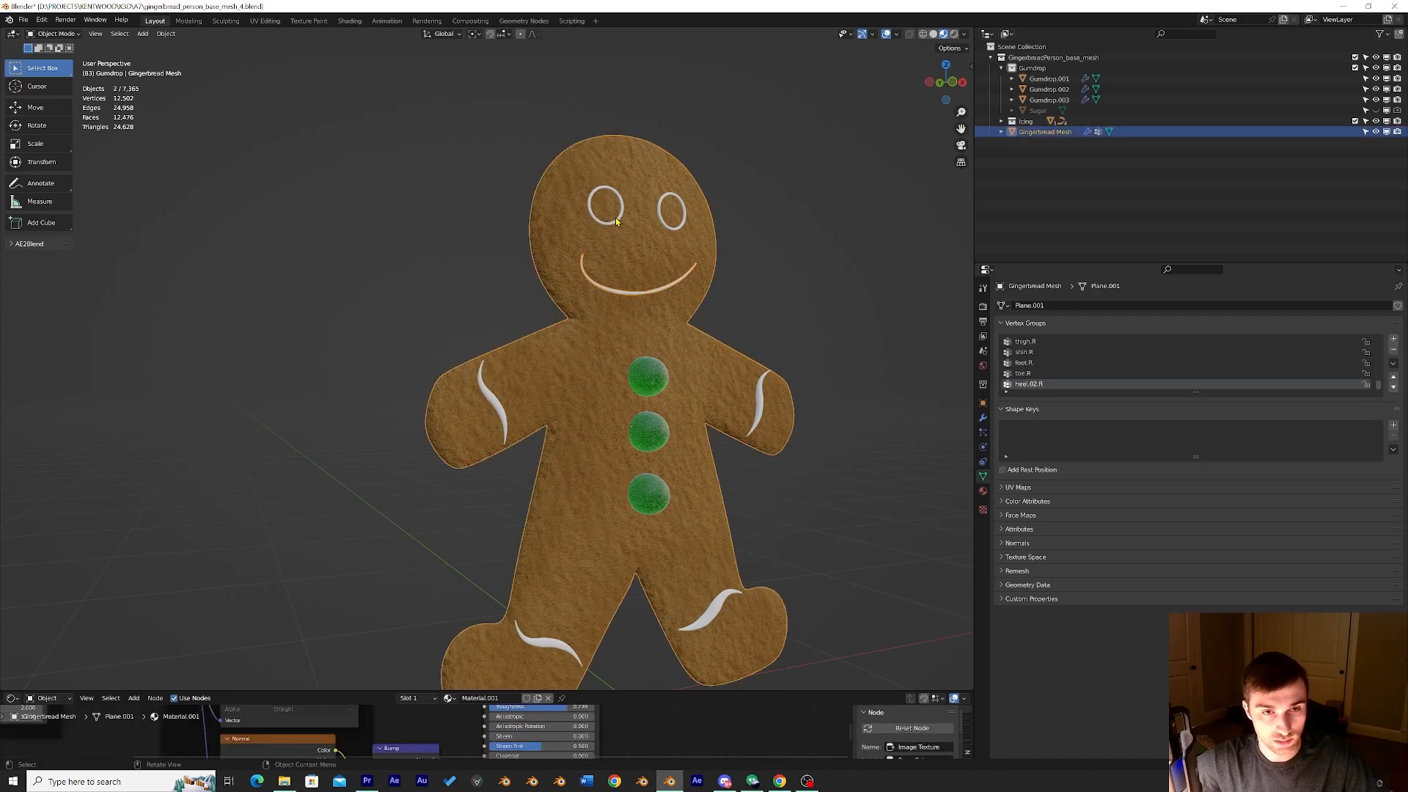
shift+click(619, 221)
shift+click(667, 227)
shift+click(559, 643)
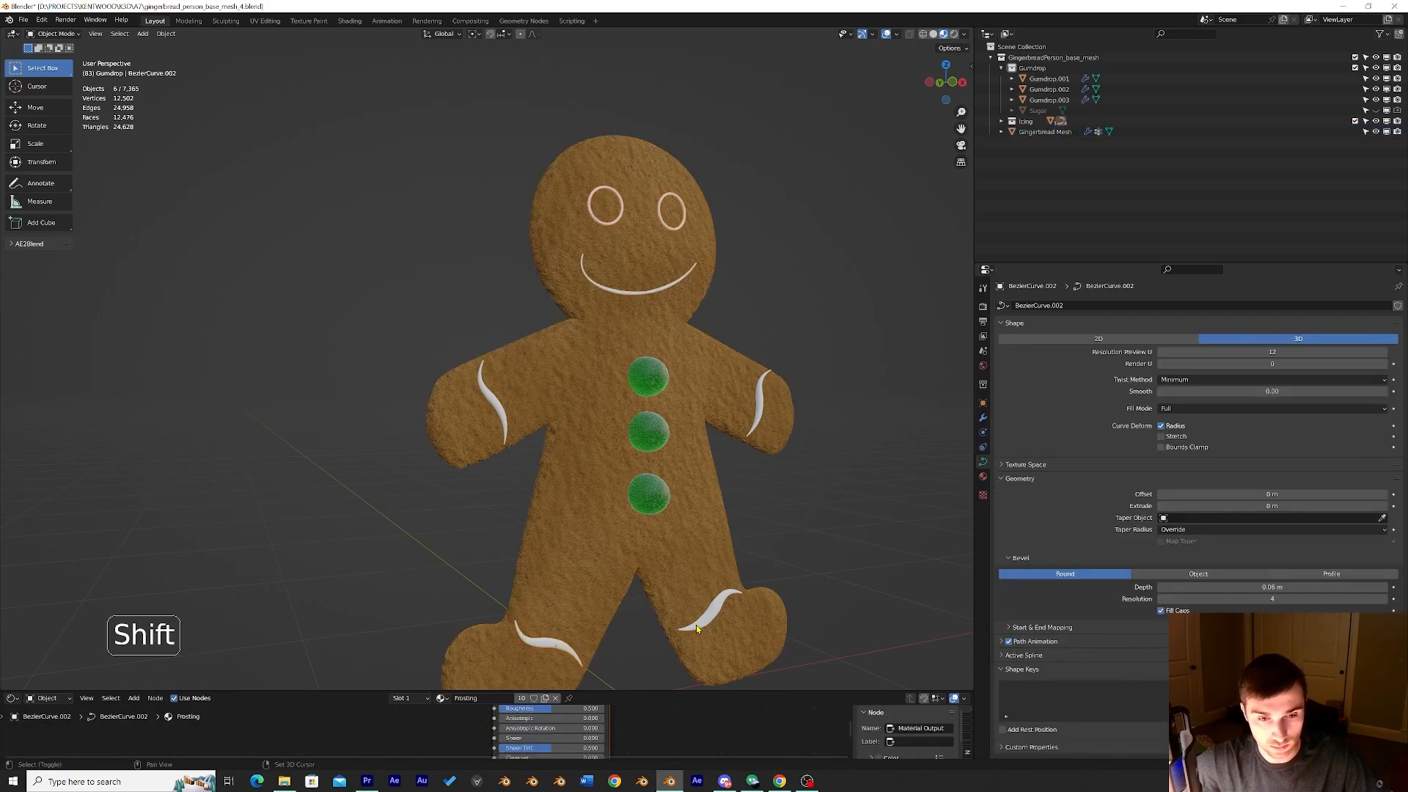
shift+click(707, 614)
click(166, 33)
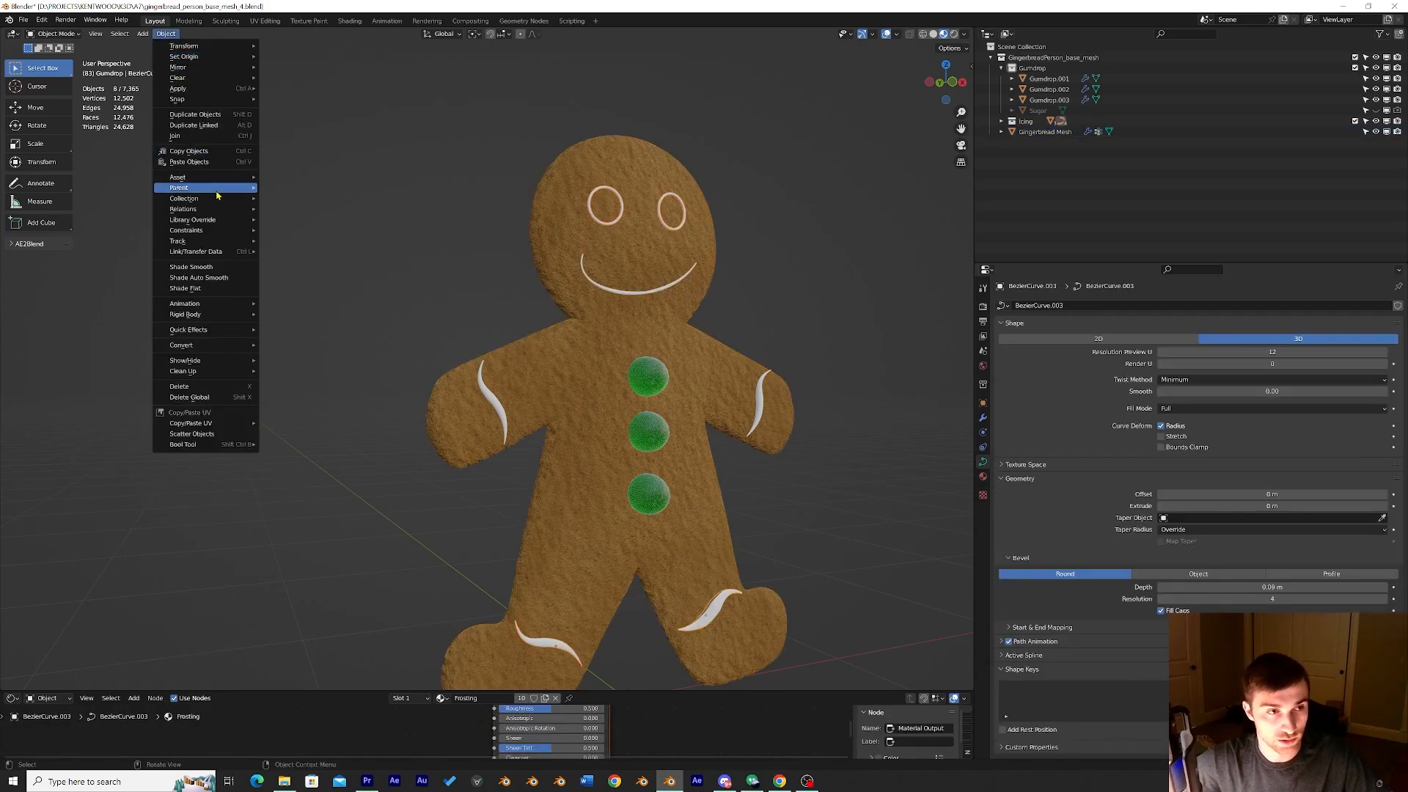
mouse_move(242, 345)
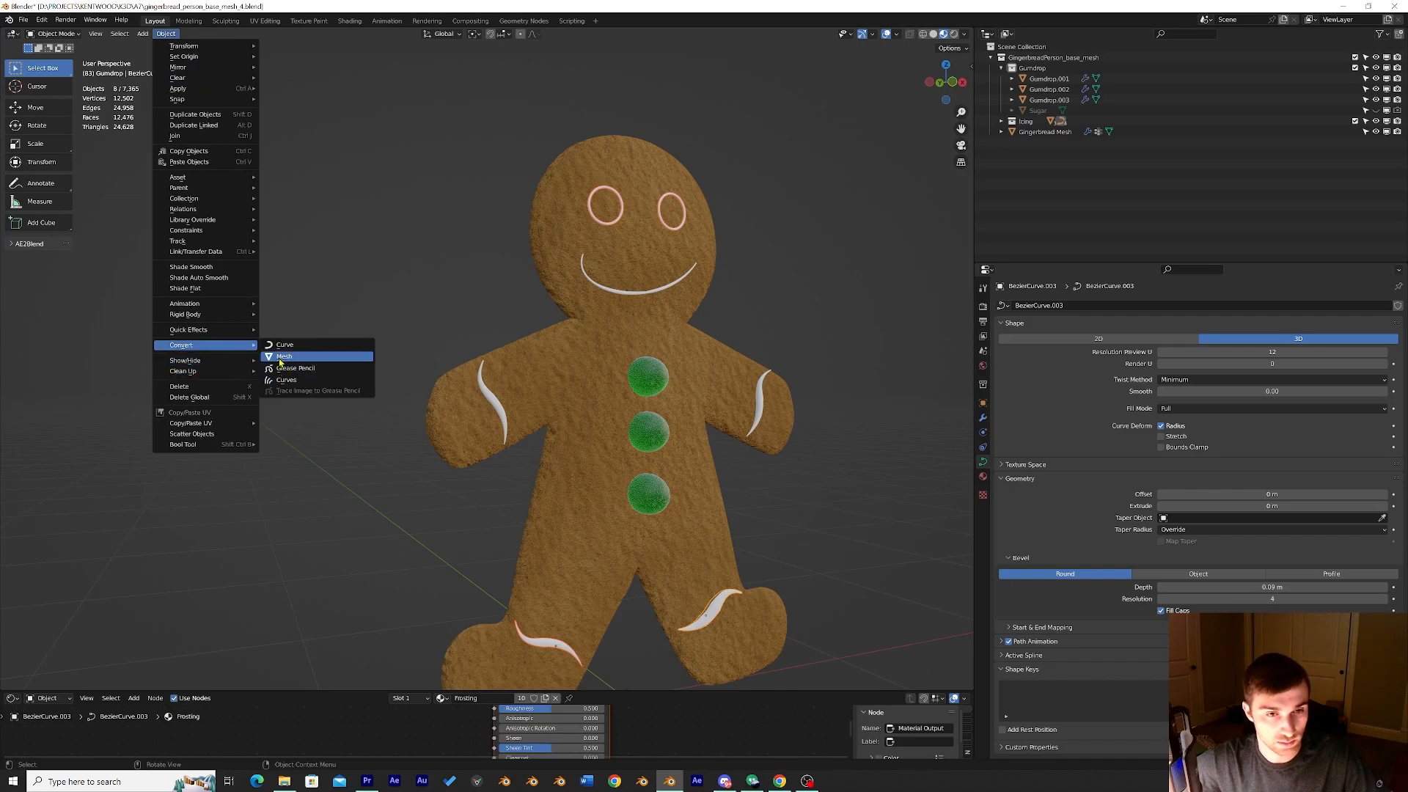
click(283, 356)
Check the smile, eyes and other icing pieces in Edit Mode for mesh geometry.
key(Tab)
key(Tab)
key(Tab)
key(Tab)
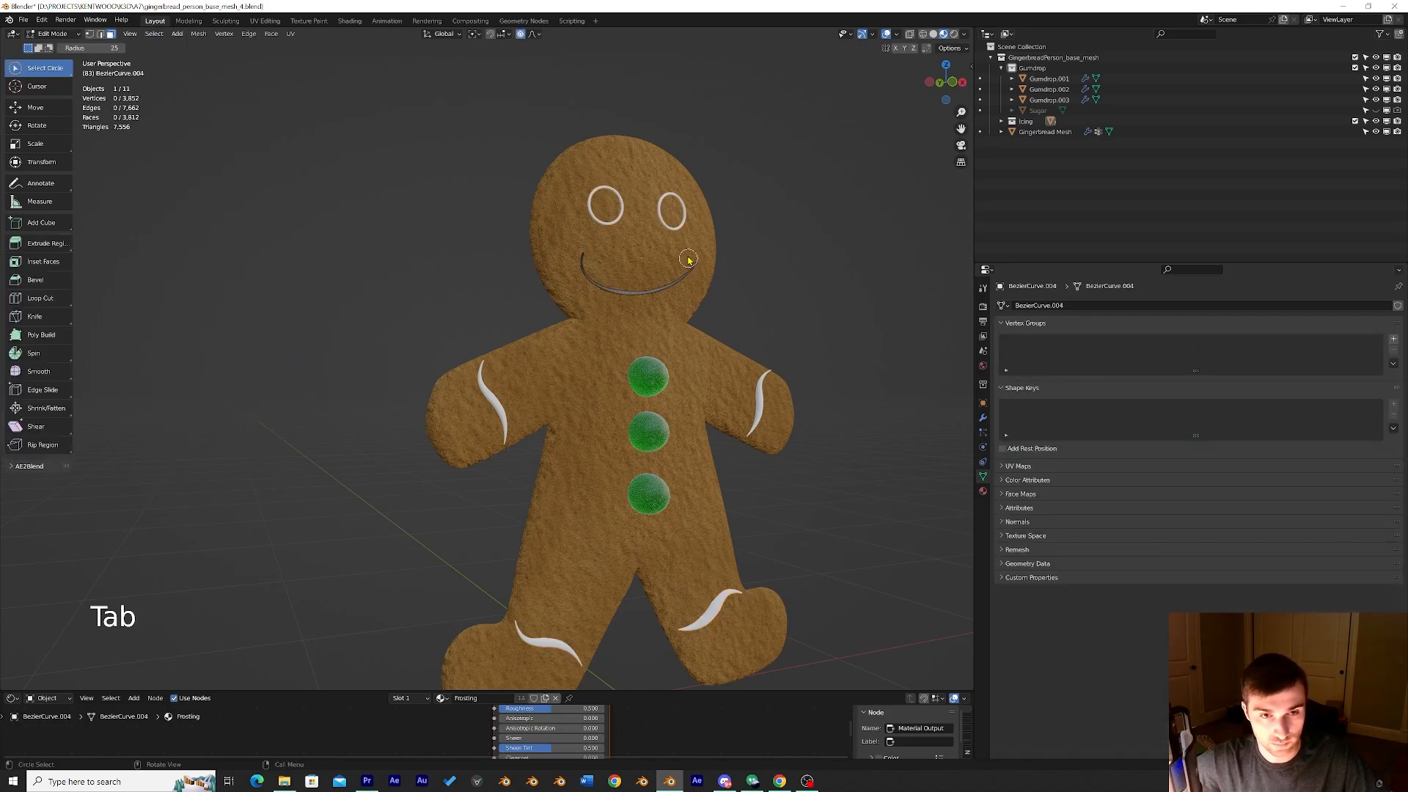
key(Tab)
key(Tab)
key(Tab)
key(Tab)
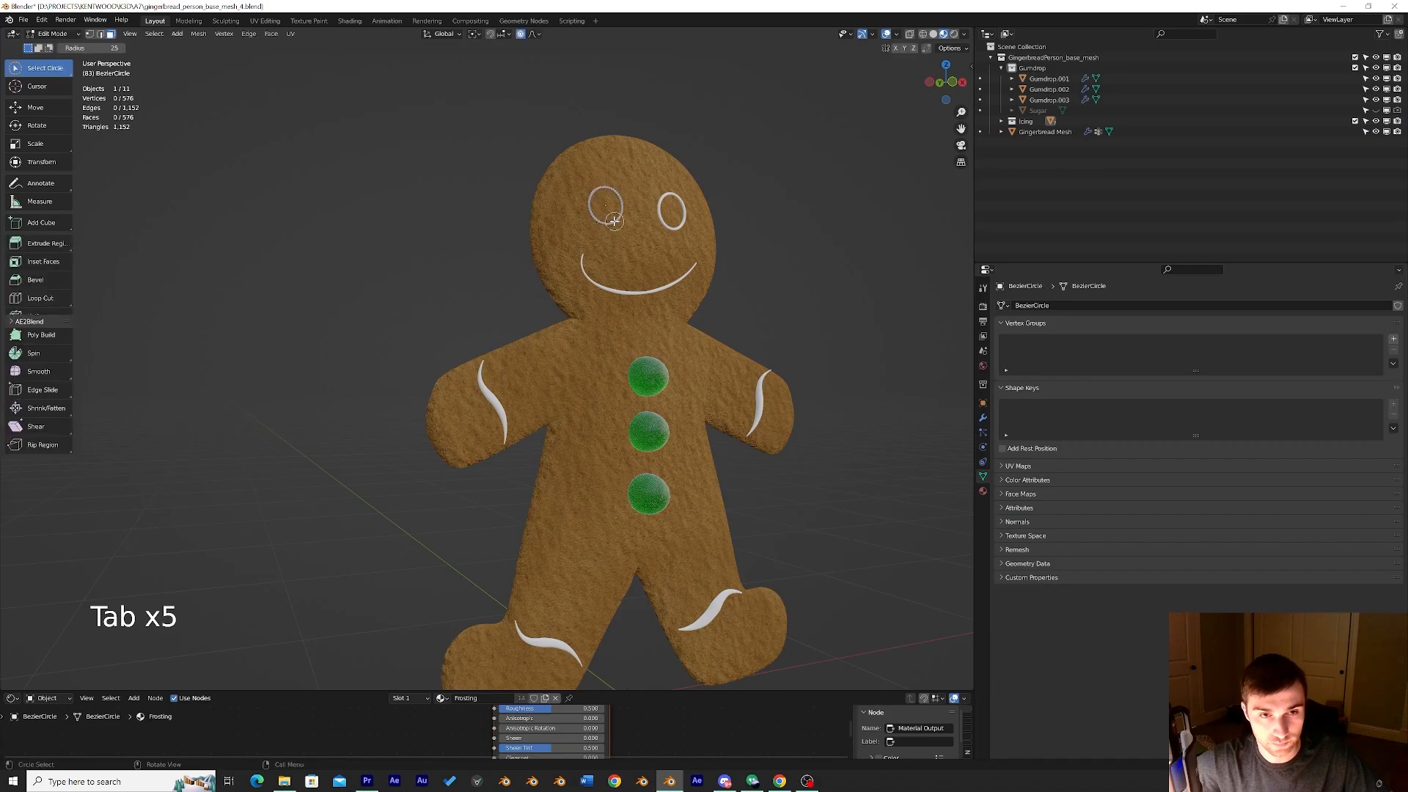
key(Tab)
key(Tab)
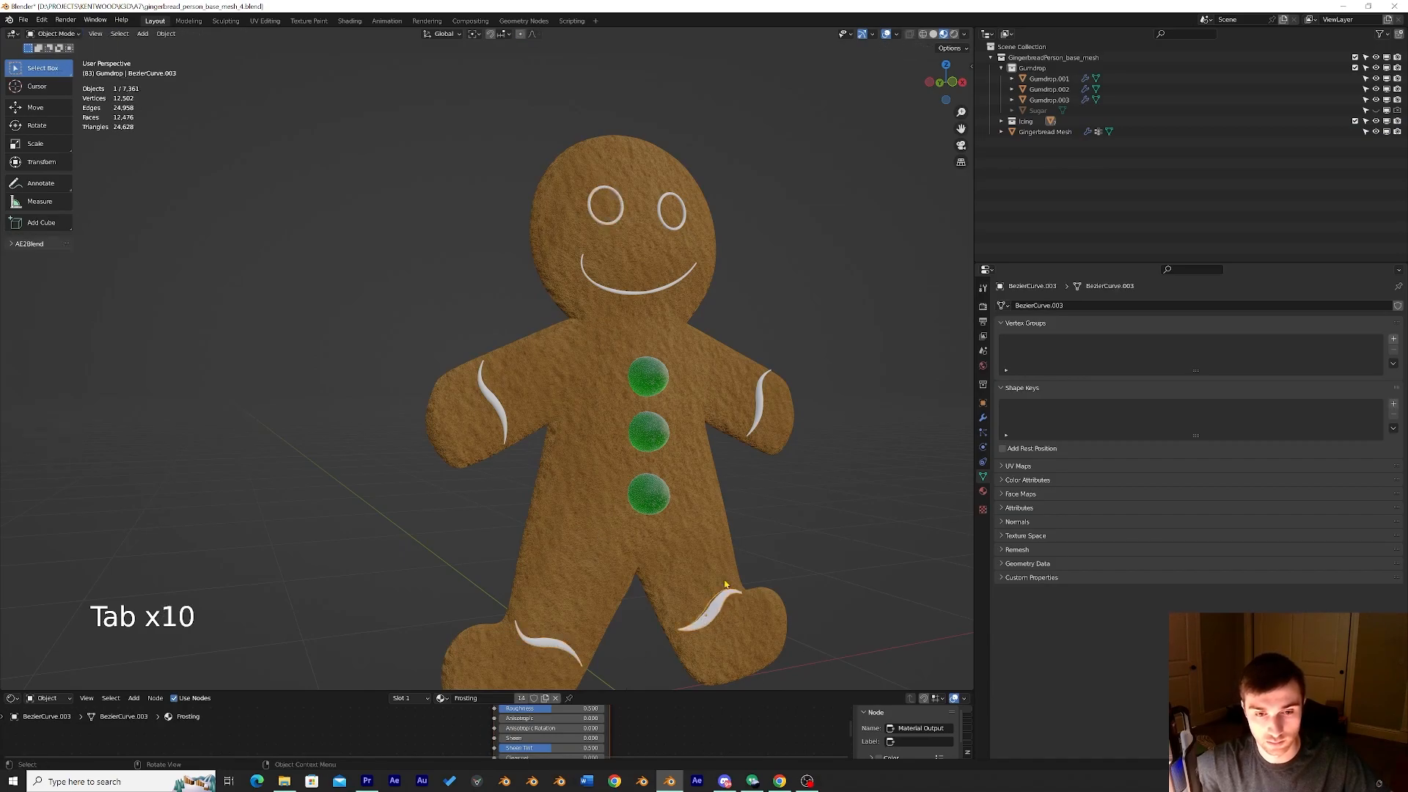
Apply the Subdivision modifier on the Gingerbread Mesh.
click(983, 417)
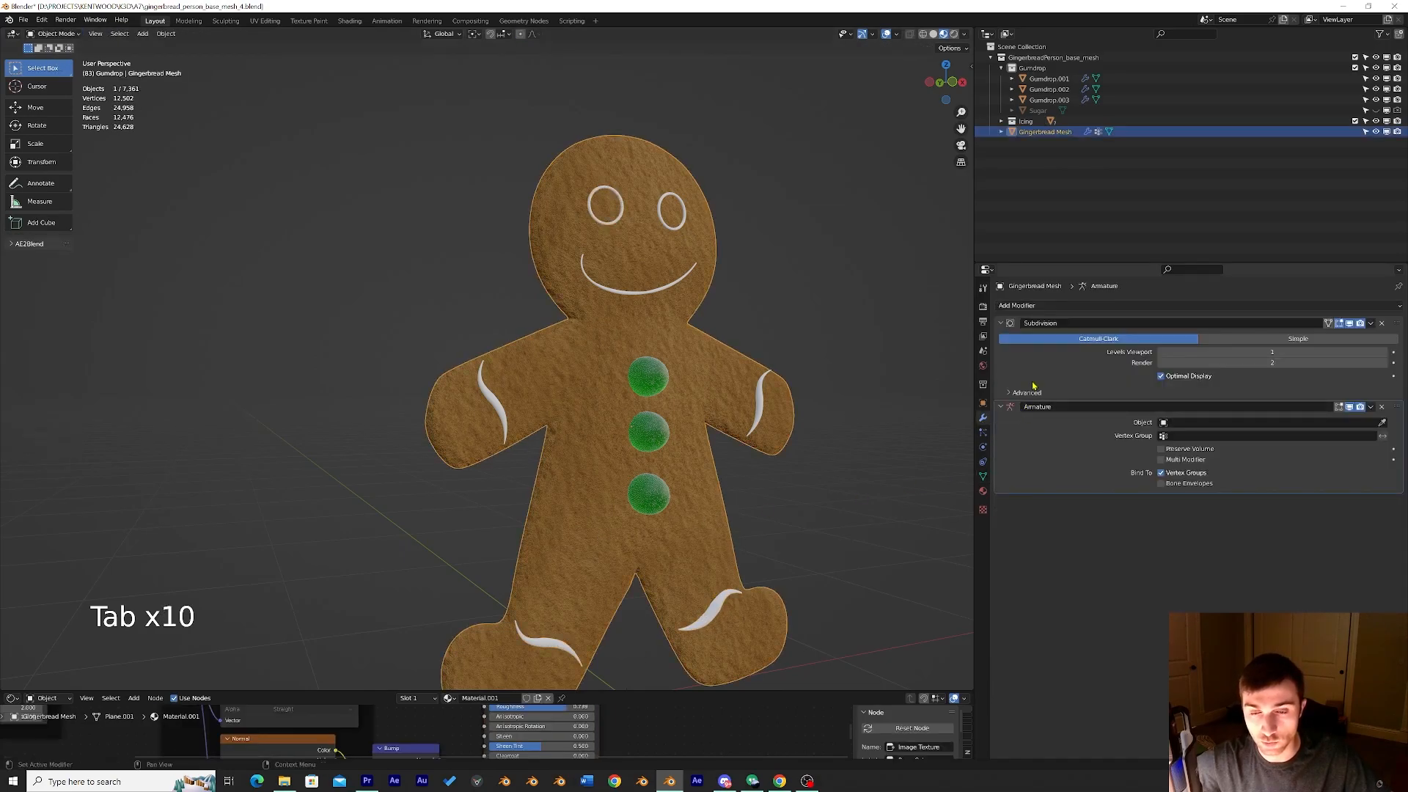
middle_drag(779, 362, 688, 358)
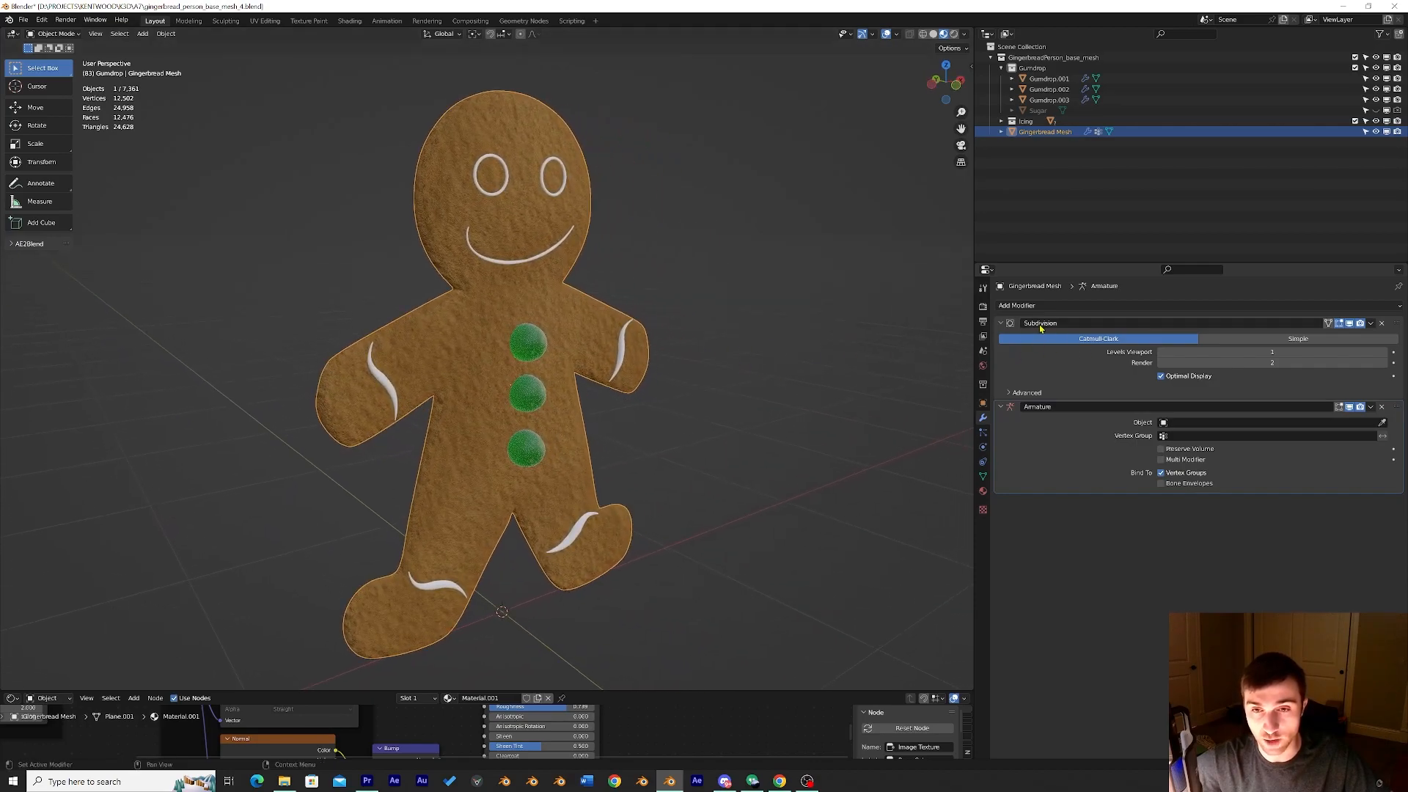
scroll(686, 399, up, 5)
middle_drag(689, 396, 648, 374)
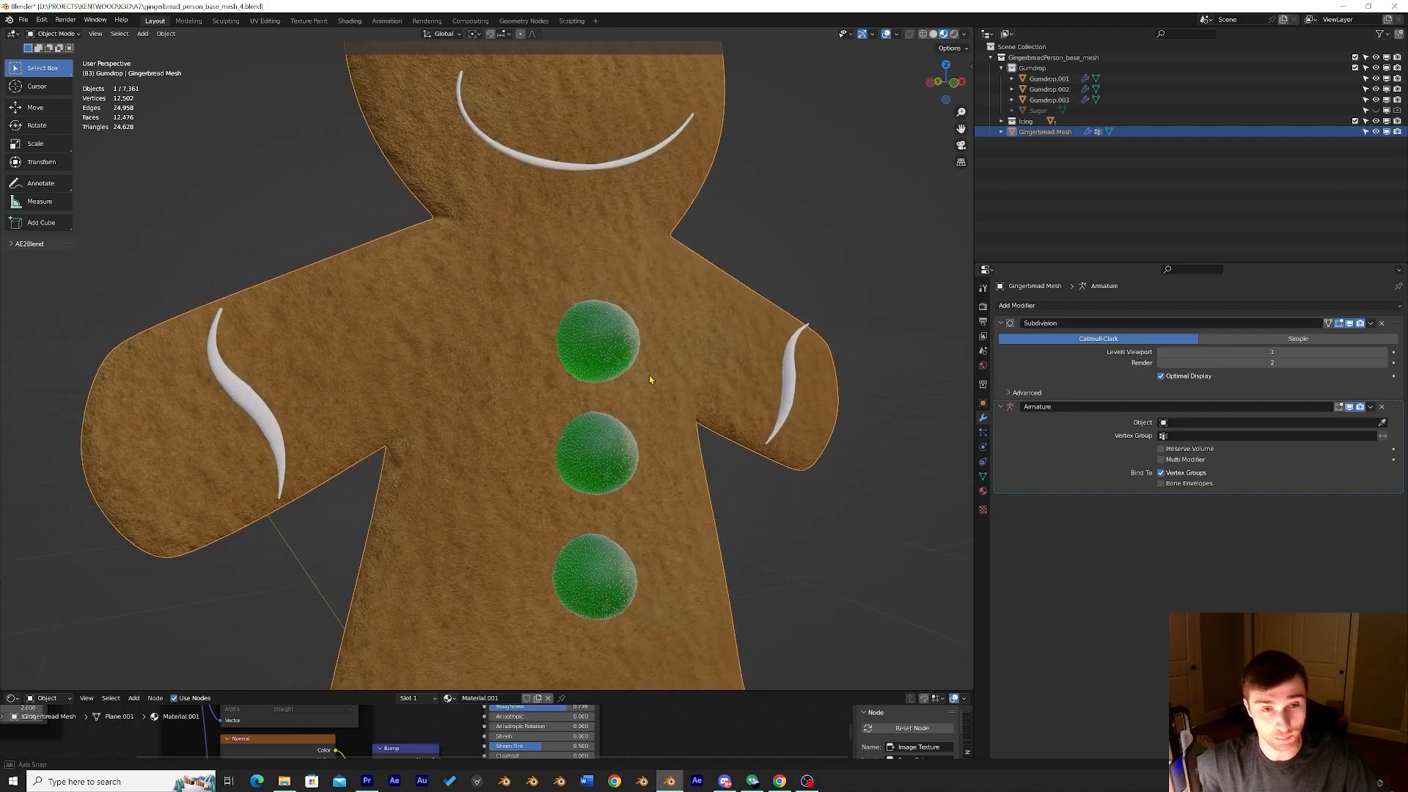
click(1370, 323)
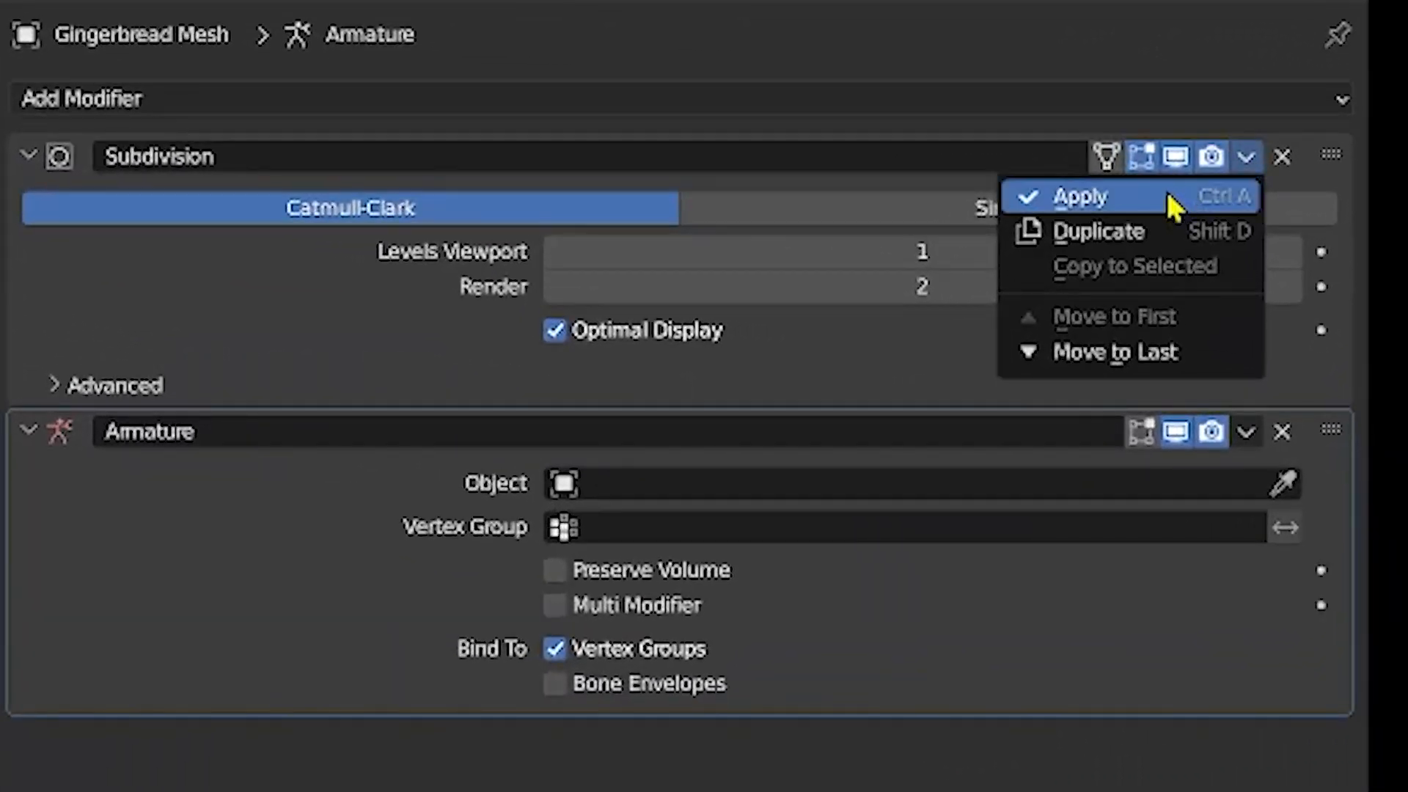
click(1129, 199)
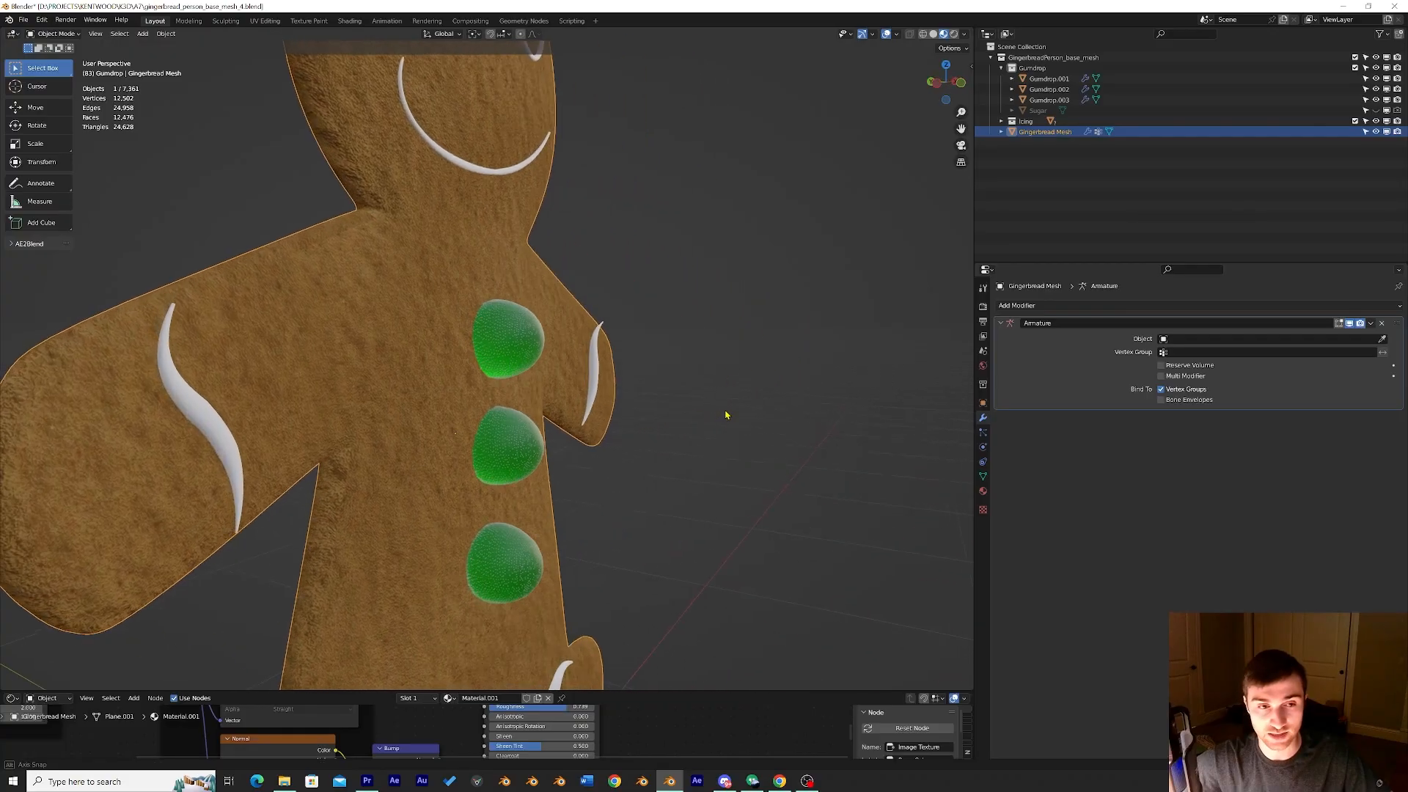
Inspect the gingerbread body's subdivided geometry in Edit Mode.
key(Tab)
scroll(554, 399, down, 6)
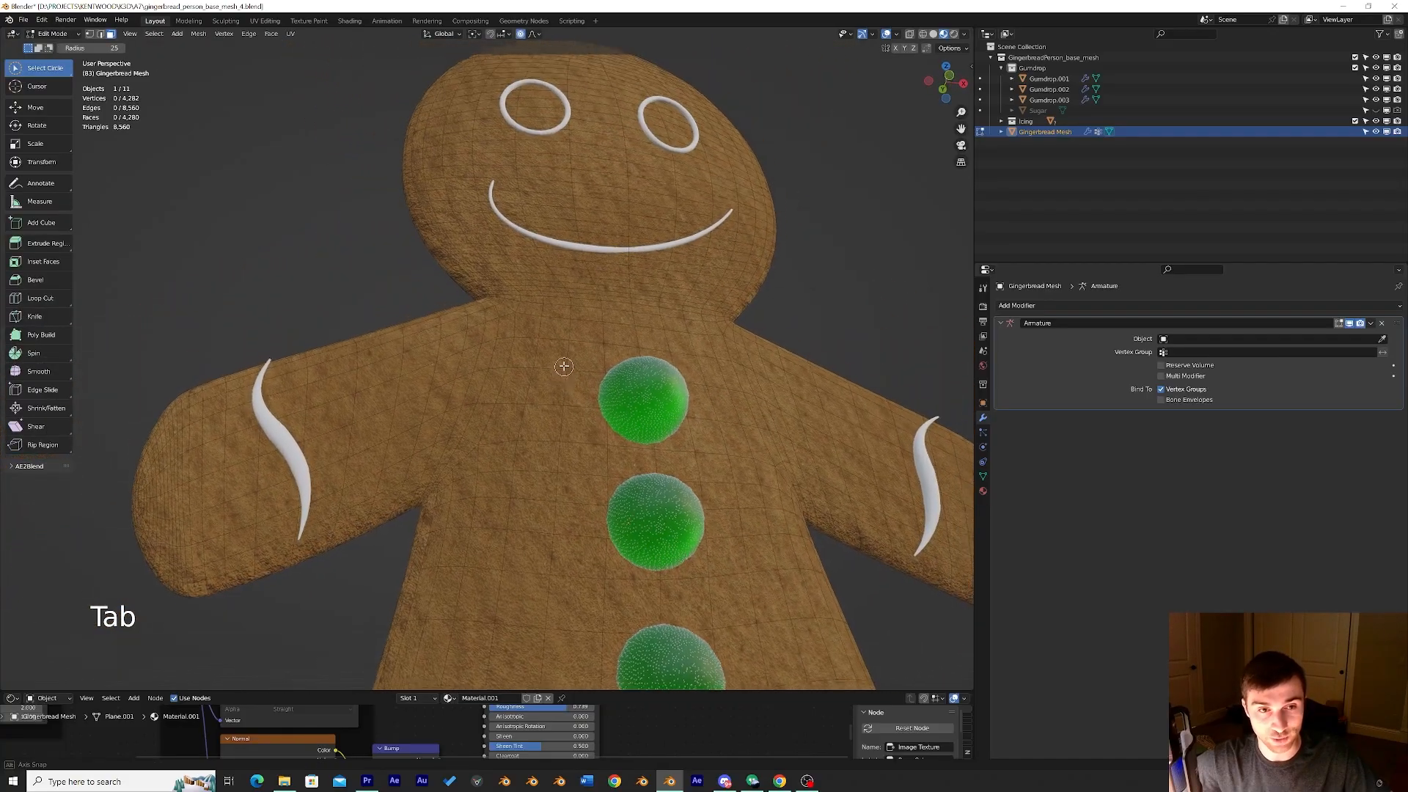
middle_drag(553, 384, 589, 439)
scroll(568, 439, down, 3)
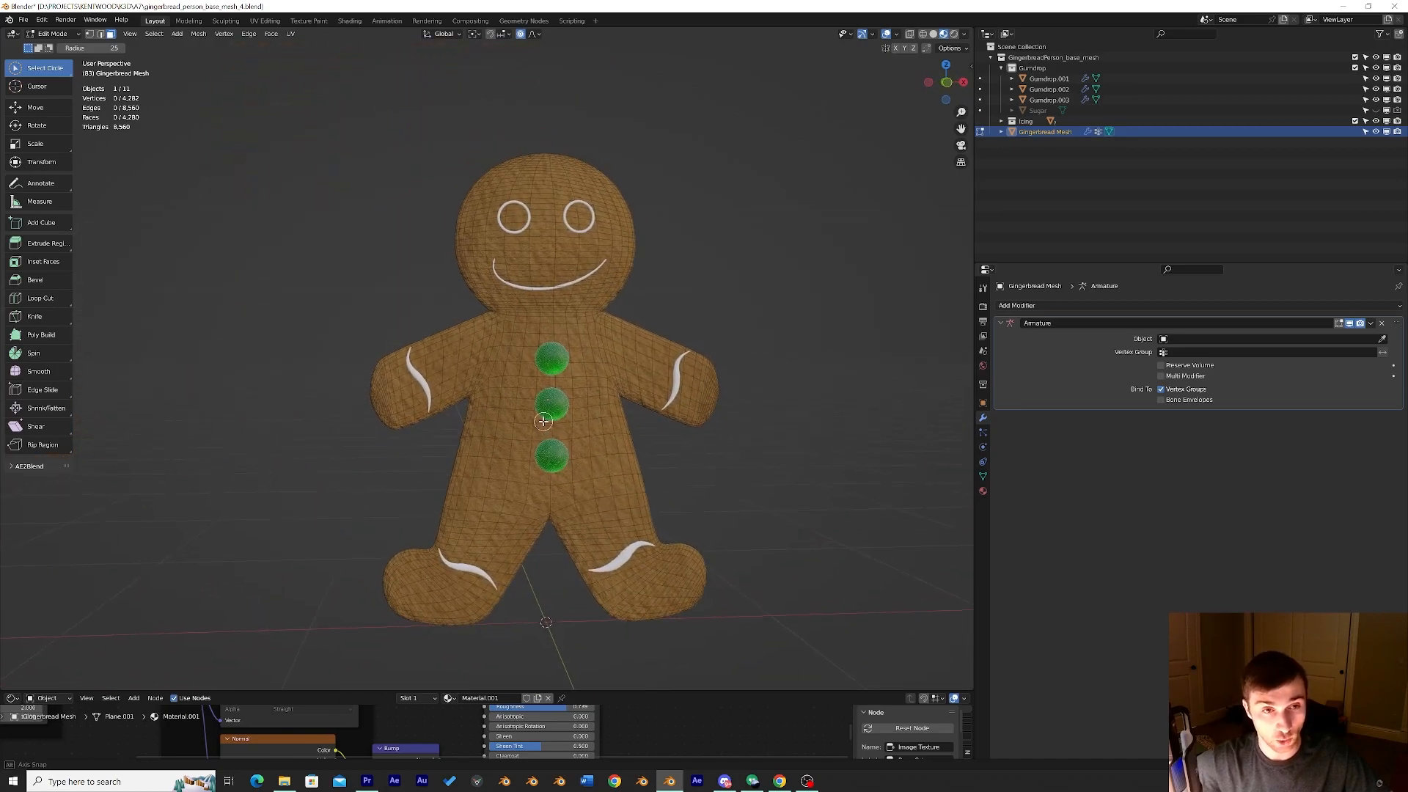
key(Tab)
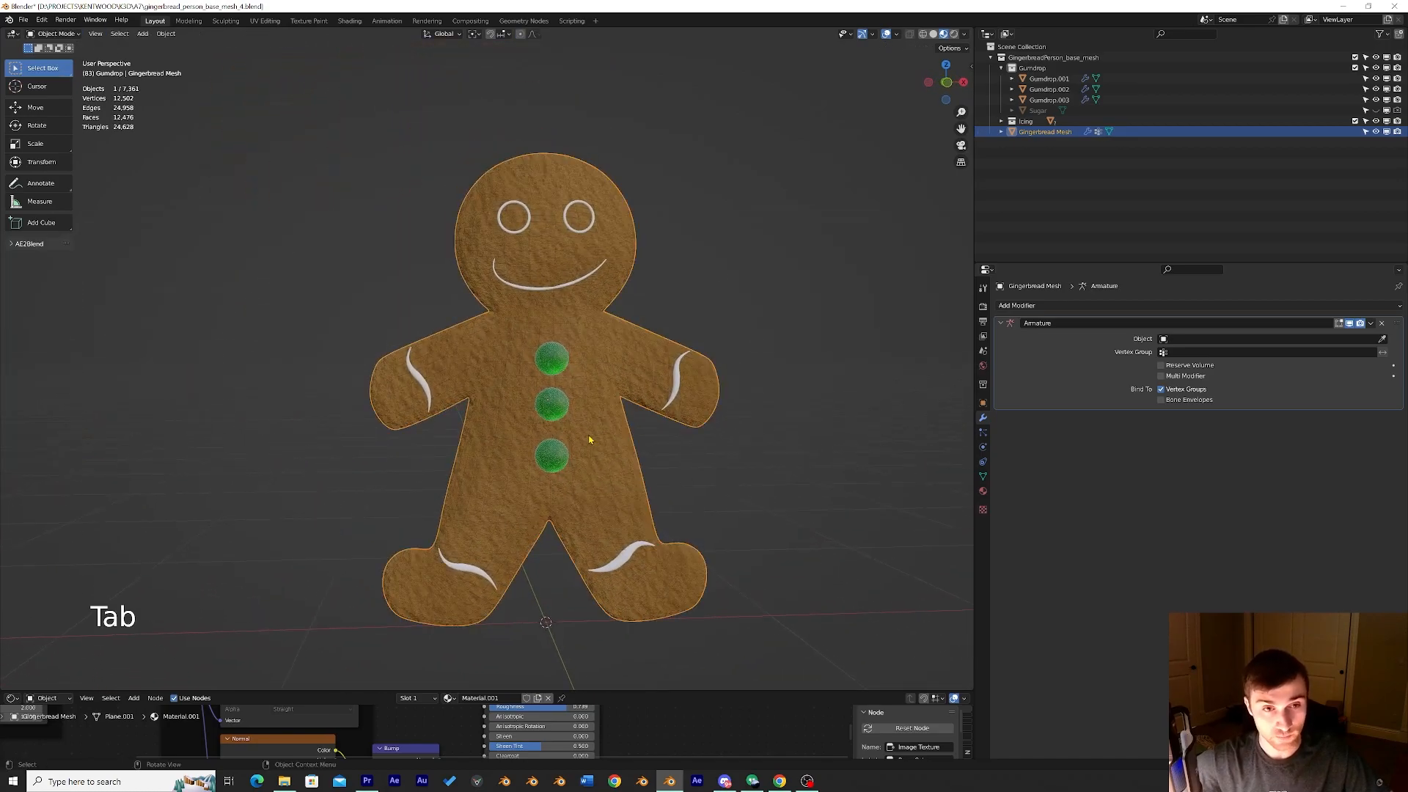
Check the foot and left-arm icing pieces for modifiers, and frame the selected gingerbread body.
click(634, 558)
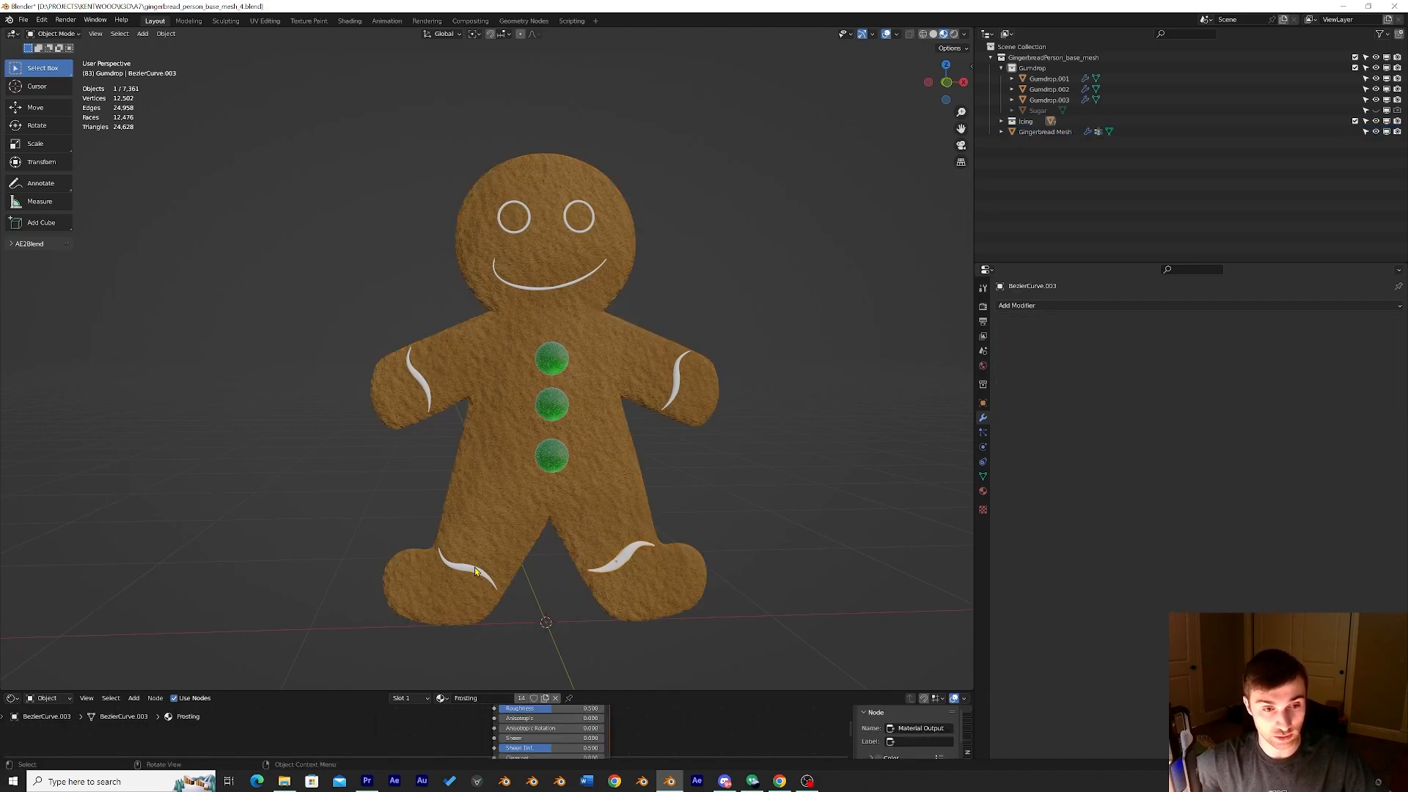
click(682, 397)
click(676, 387)
middle_drag(501, 378, 537, 346)
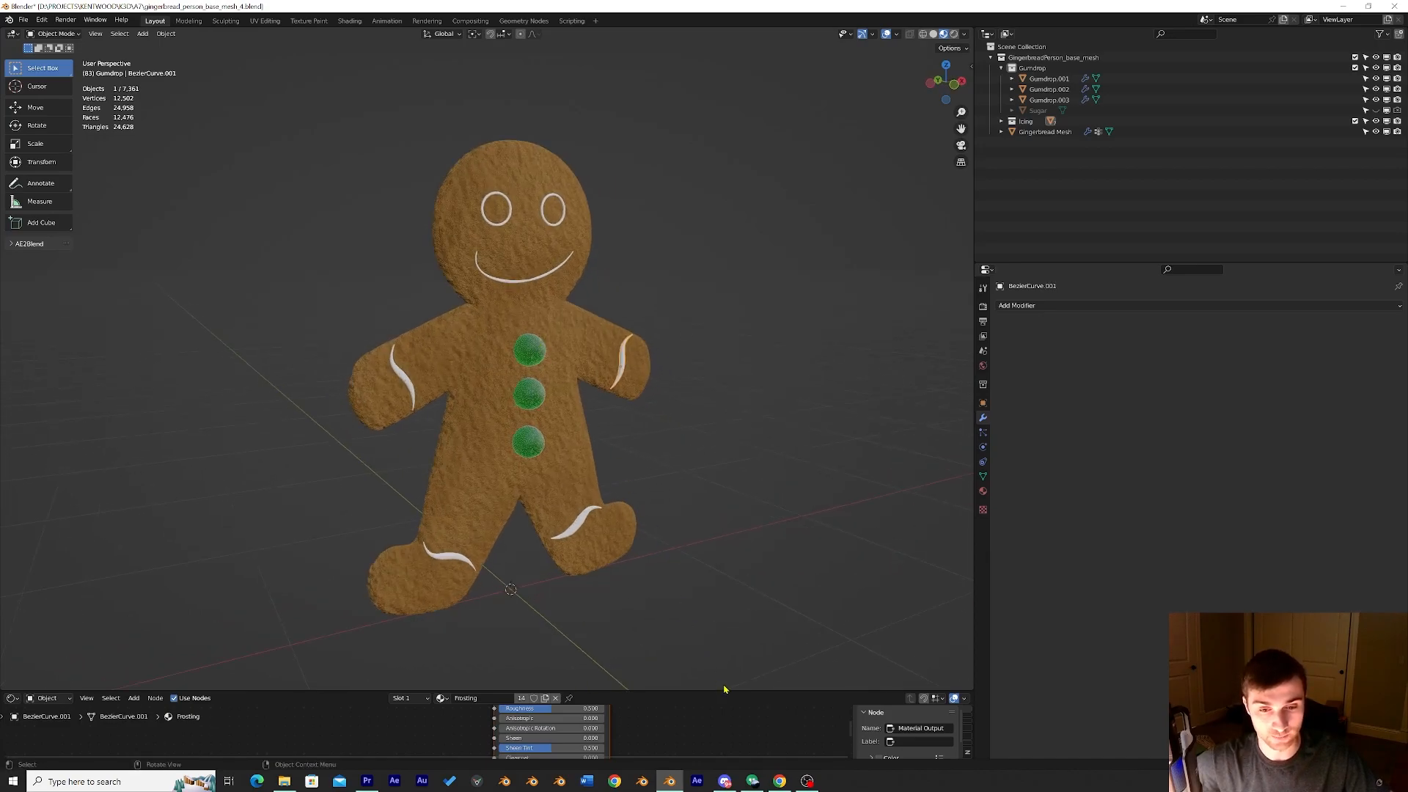
click(513, 435)
key(KP_Decimal)
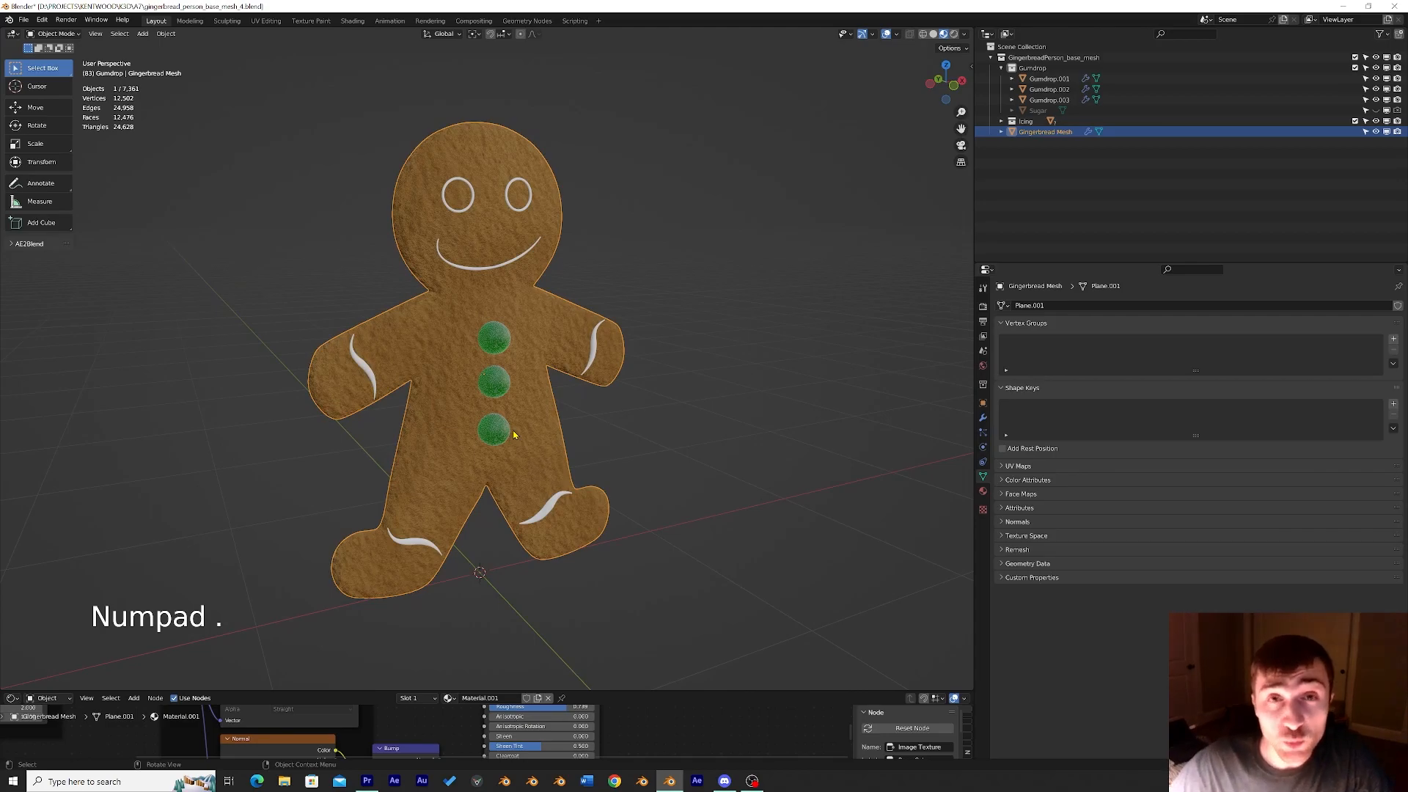
scroll(513, 435, up, 2)
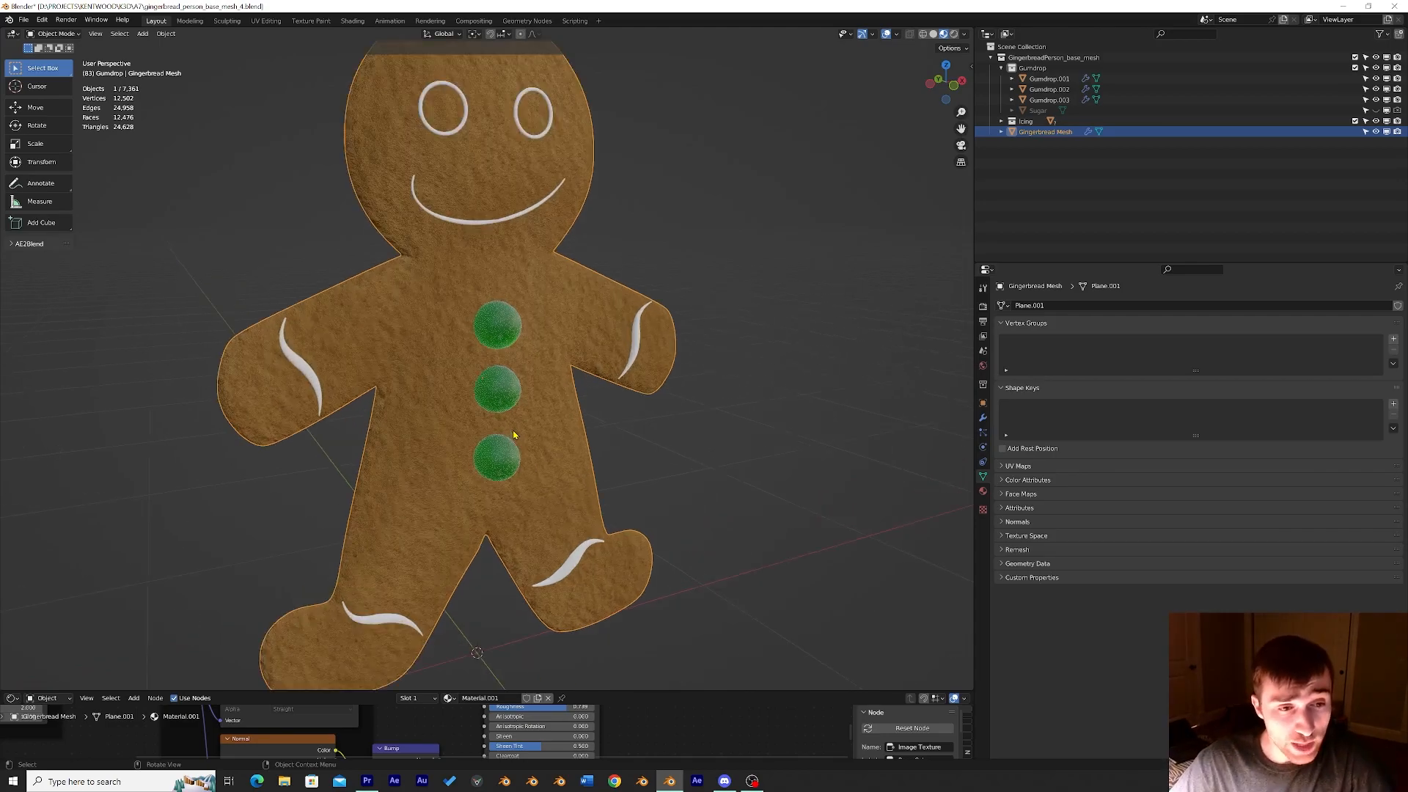
mouse_move(531, 417)
middle_down()
mouse_move(564, 406)
mouse_move(541, 412)
middle_up()
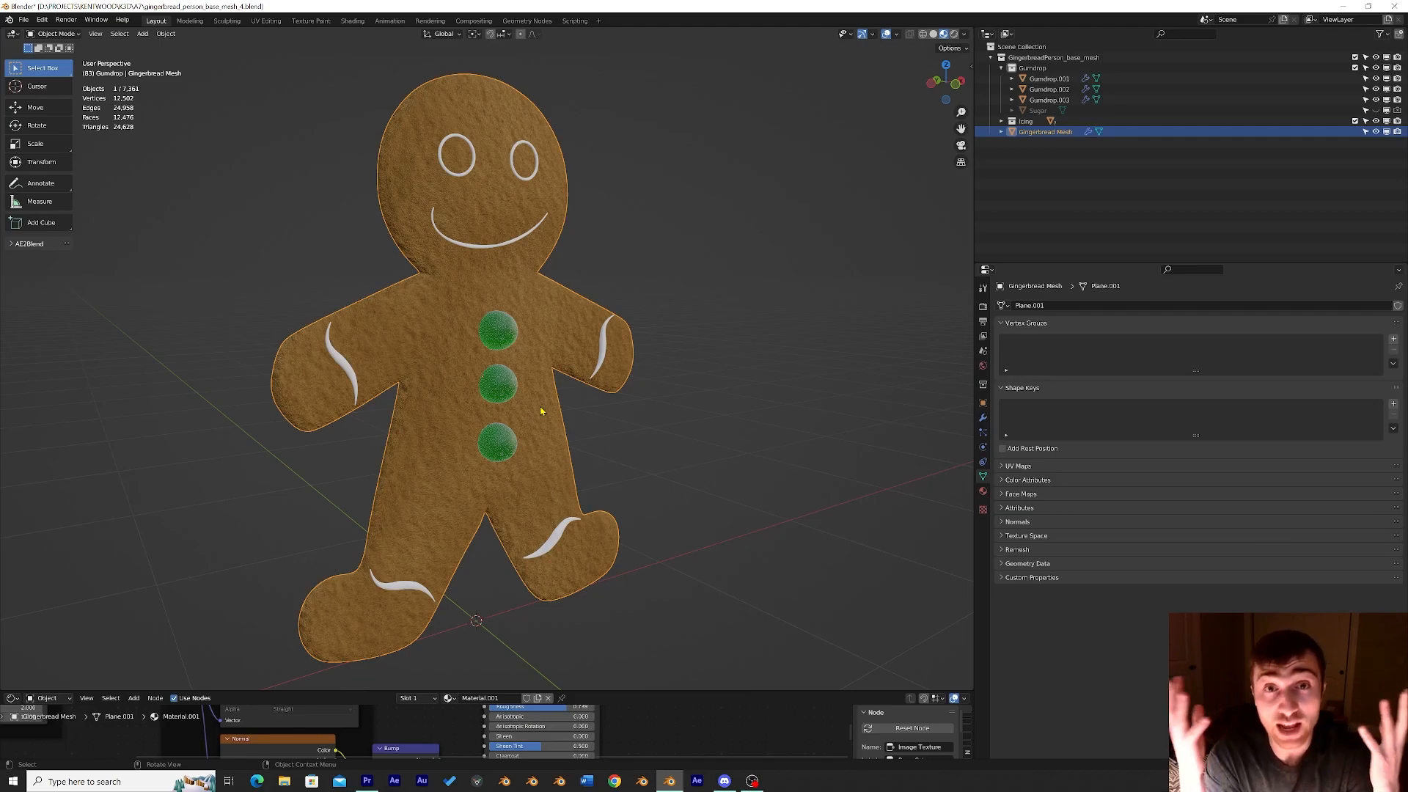
mouse_move(561, 405)
middle_down()
mouse_move(525, 410)
mouse_move(563, 408)
middle_up()
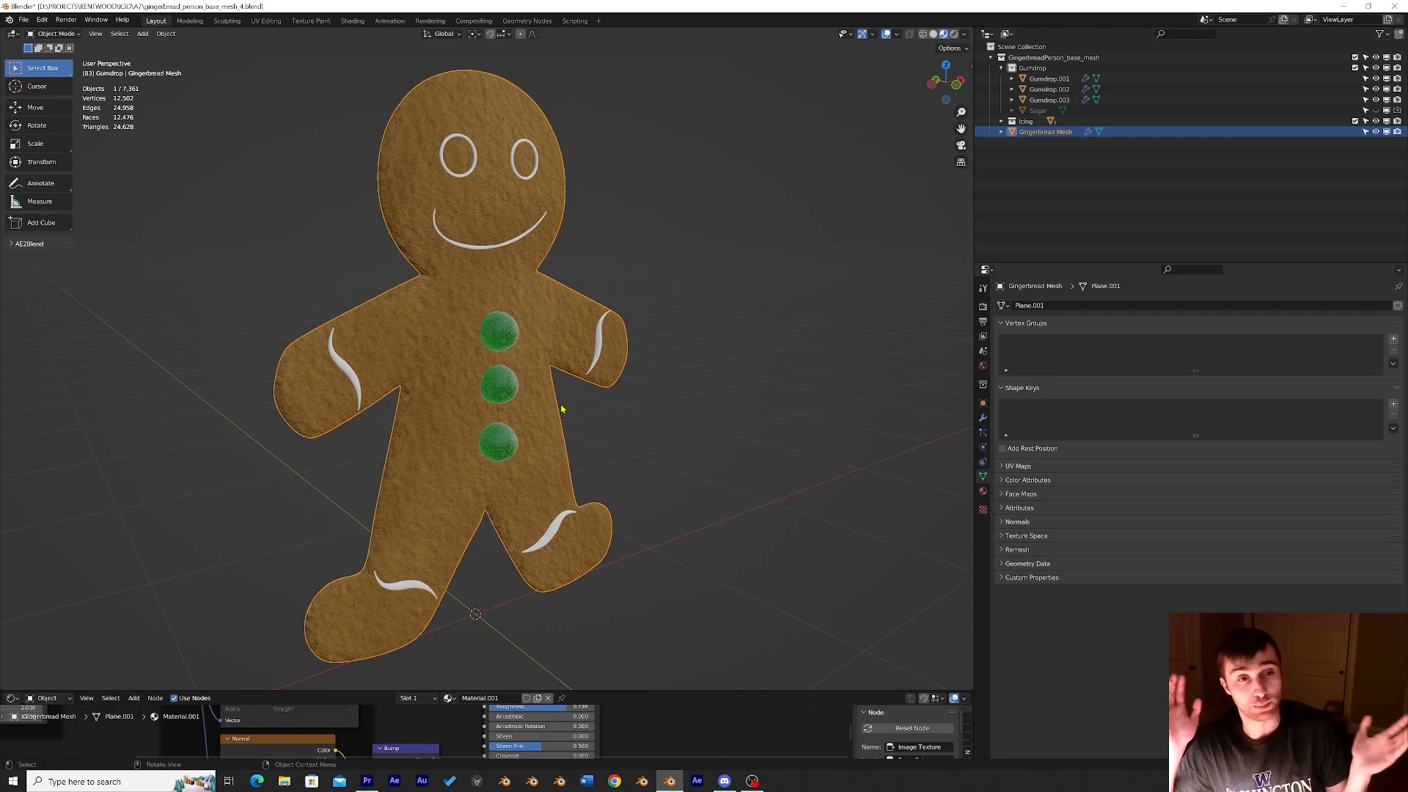
middle_drag(561, 408, 509, 358)
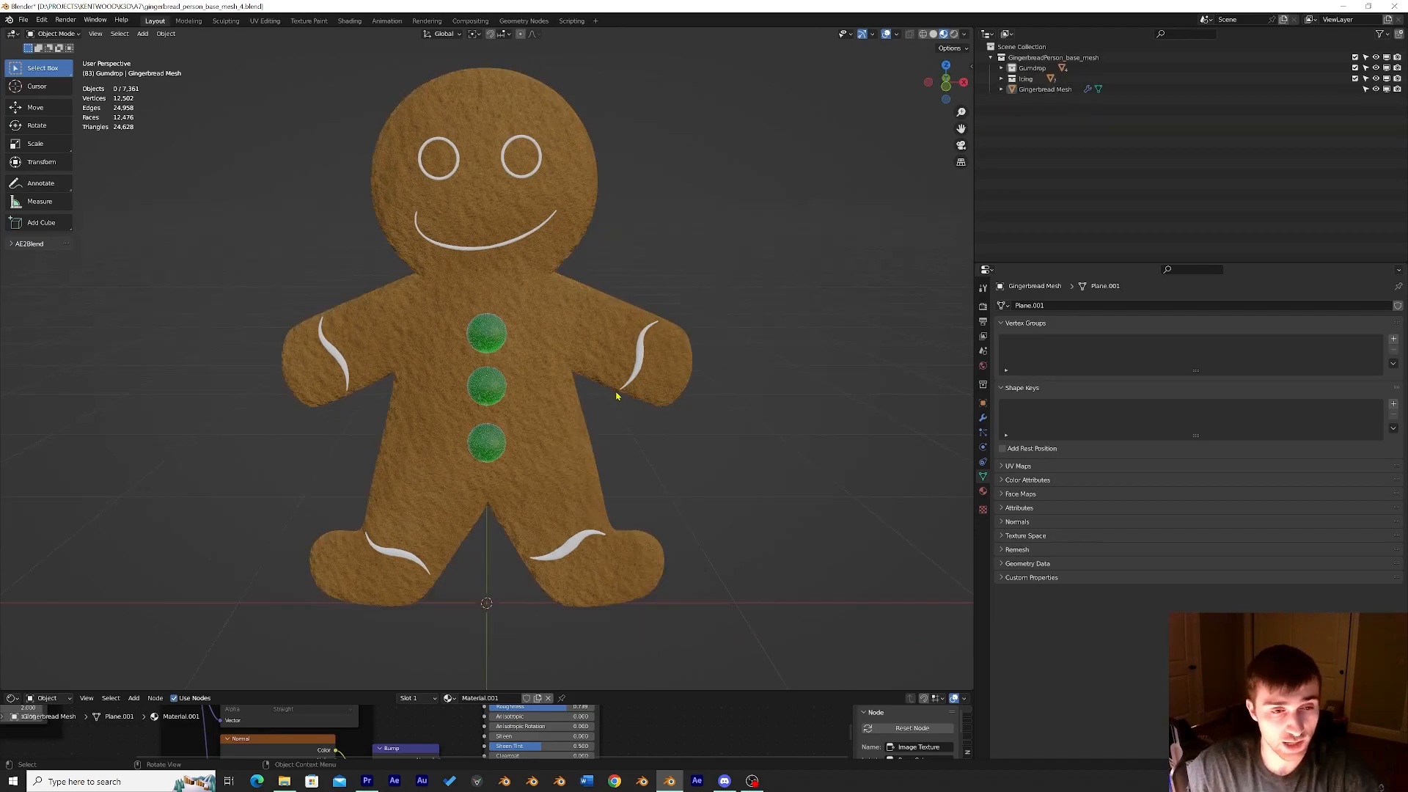
middle_drag(616, 396, 628, 394)
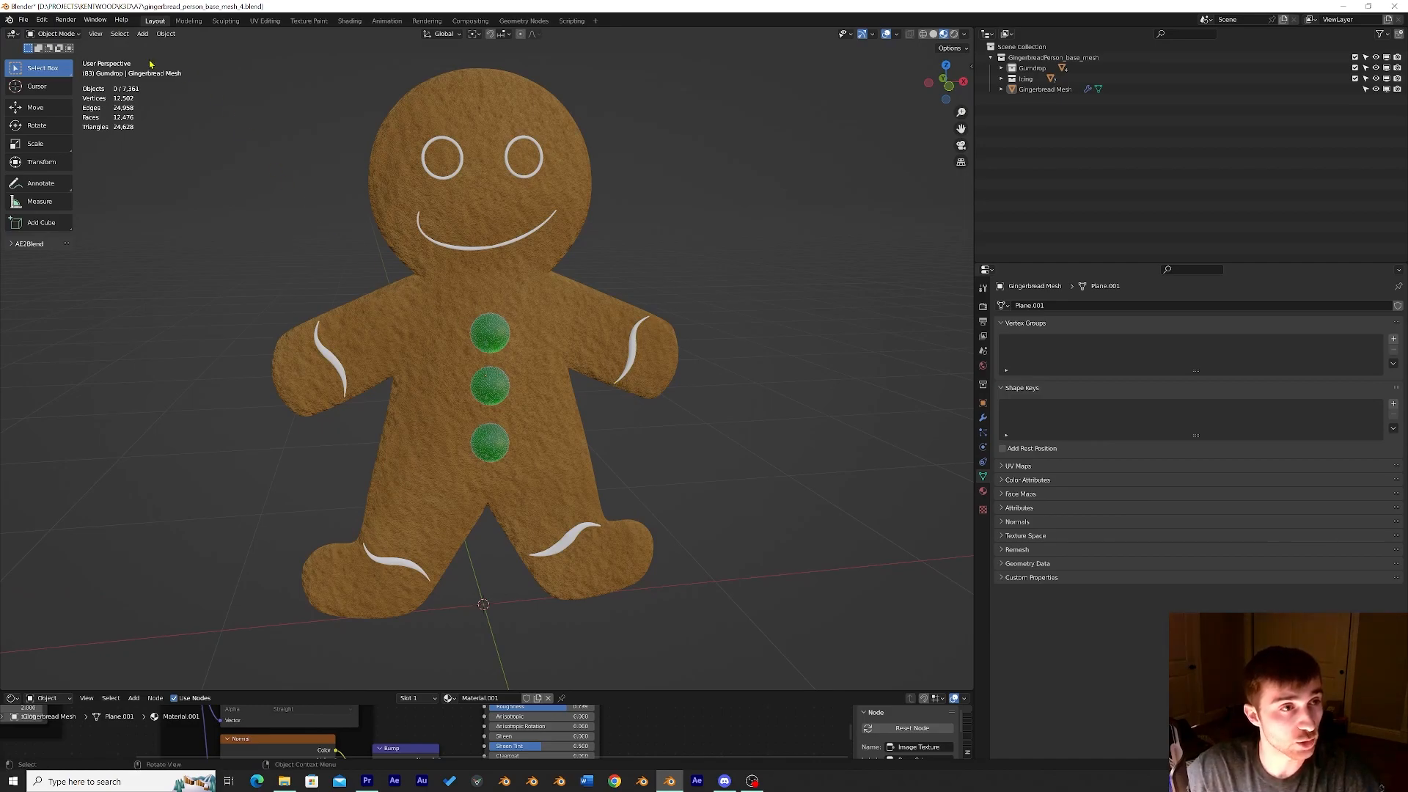
Add a Single Bone armature at the world origin between the gingerbread man's legs.
click(142, 34)
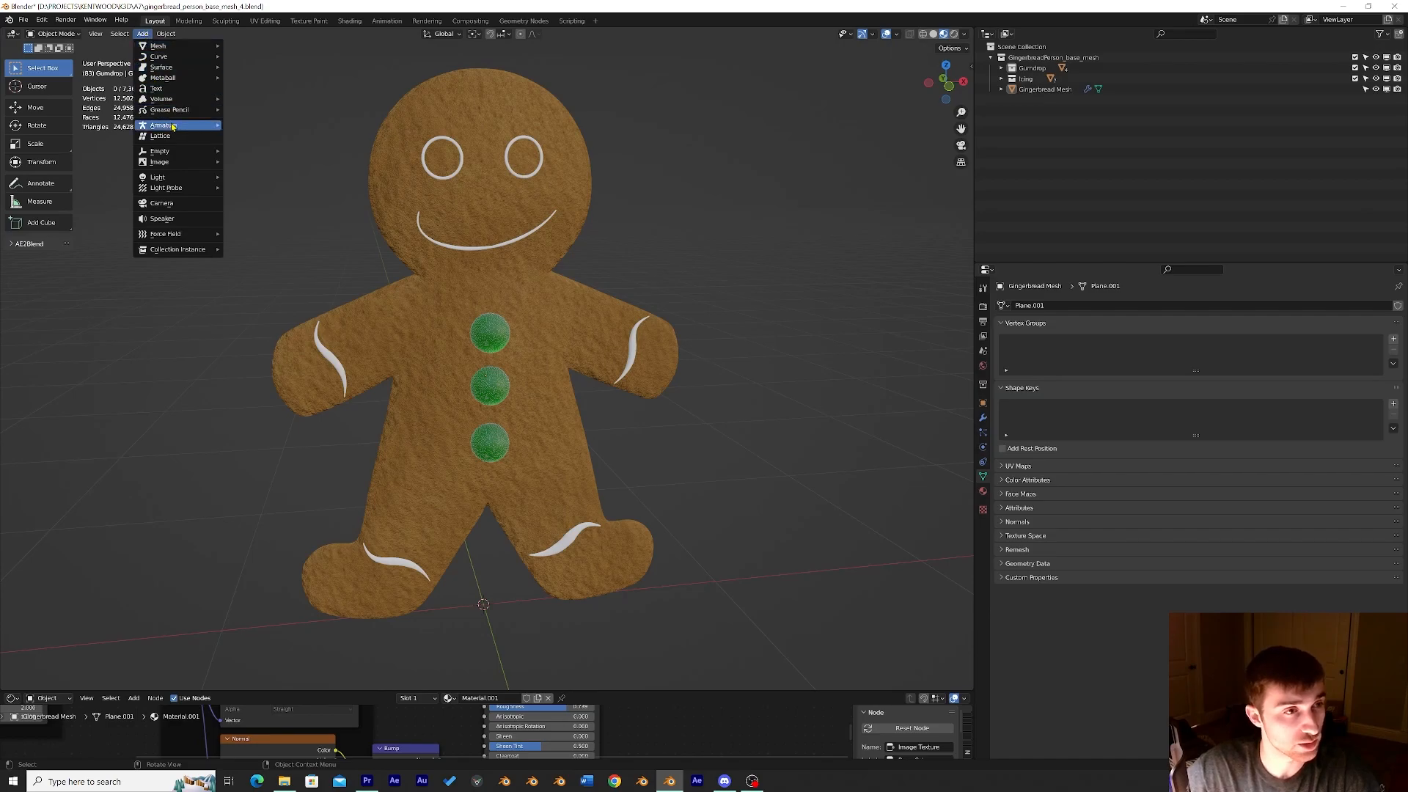
mouse_move(173, 127)
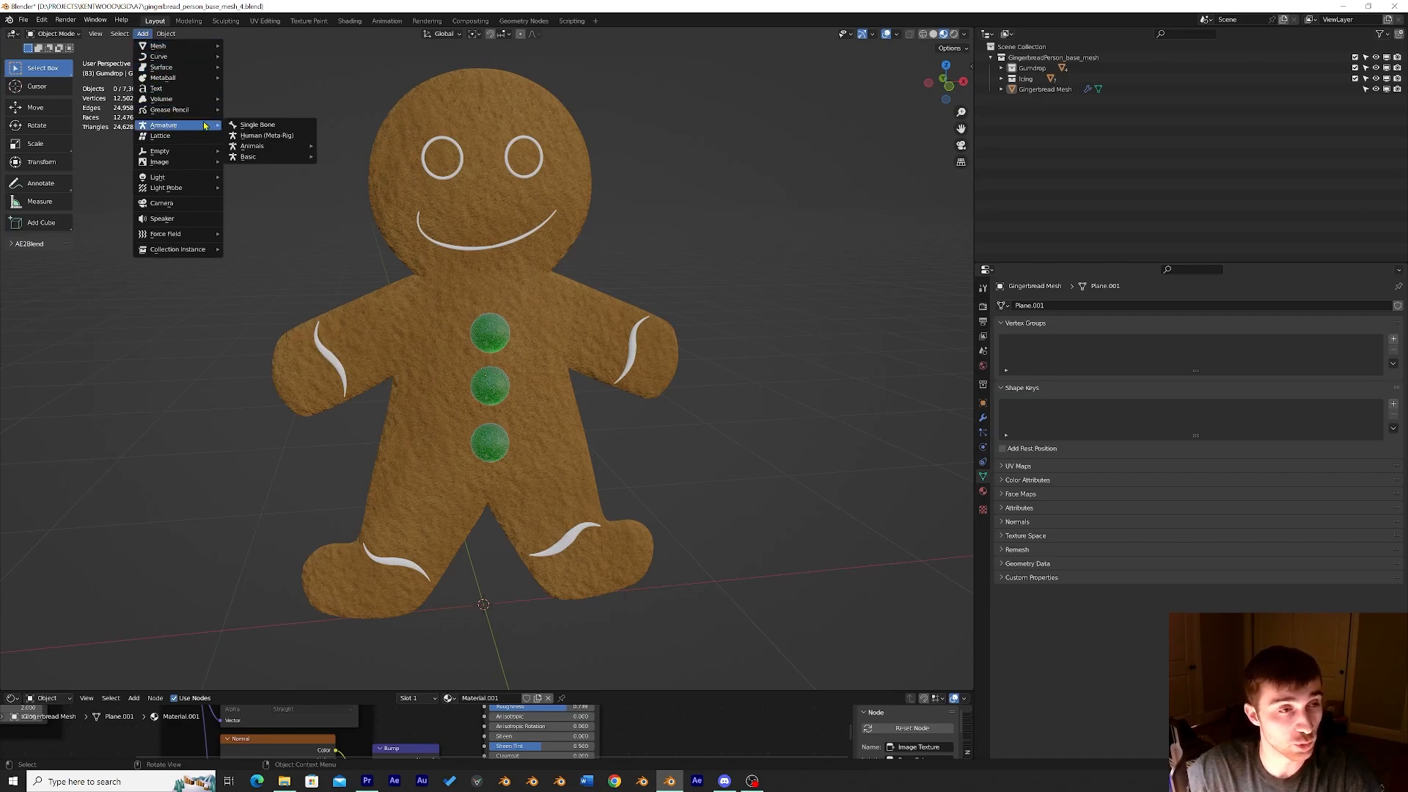
click(258, 126)
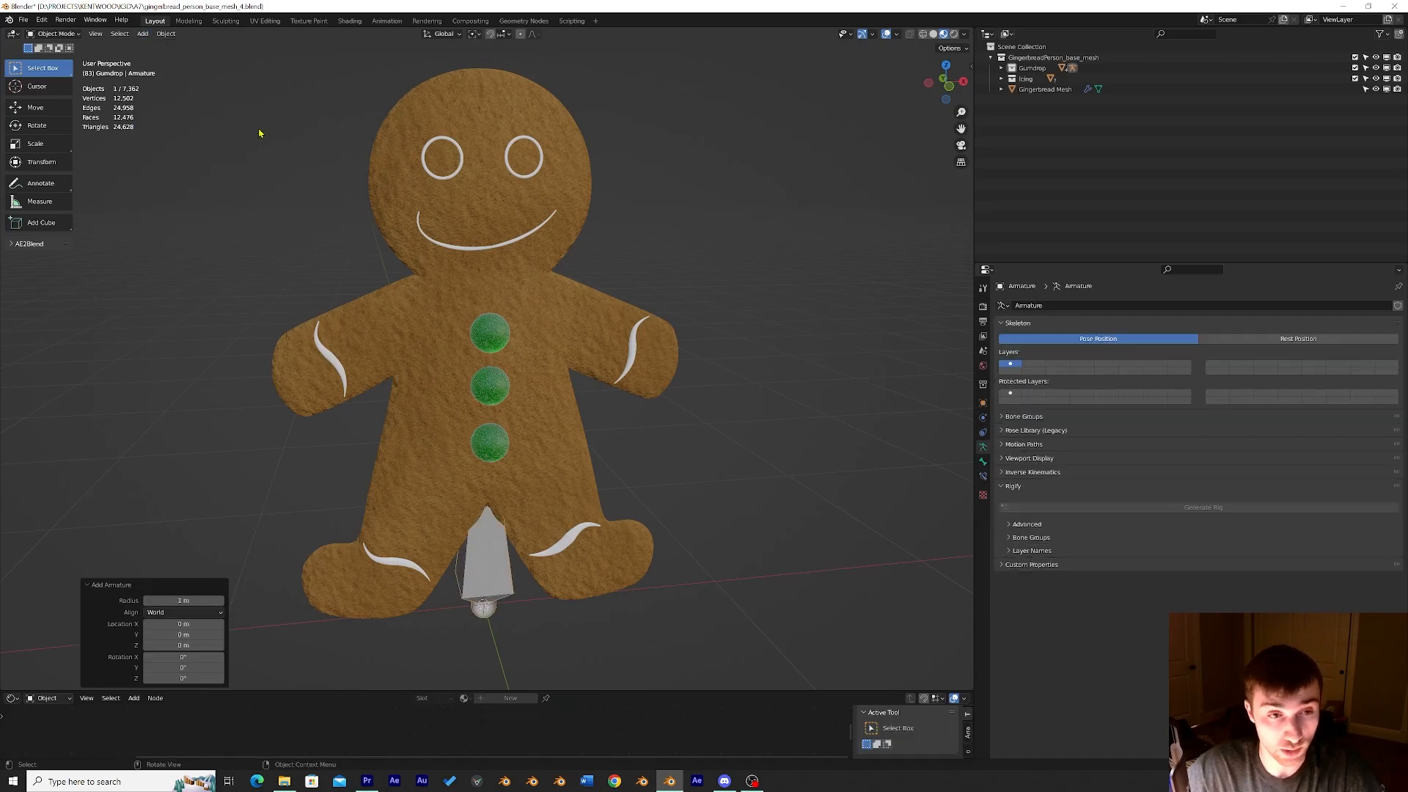
Add another Single Bone armature at the origin and delete that extra one.
click(147, 35)
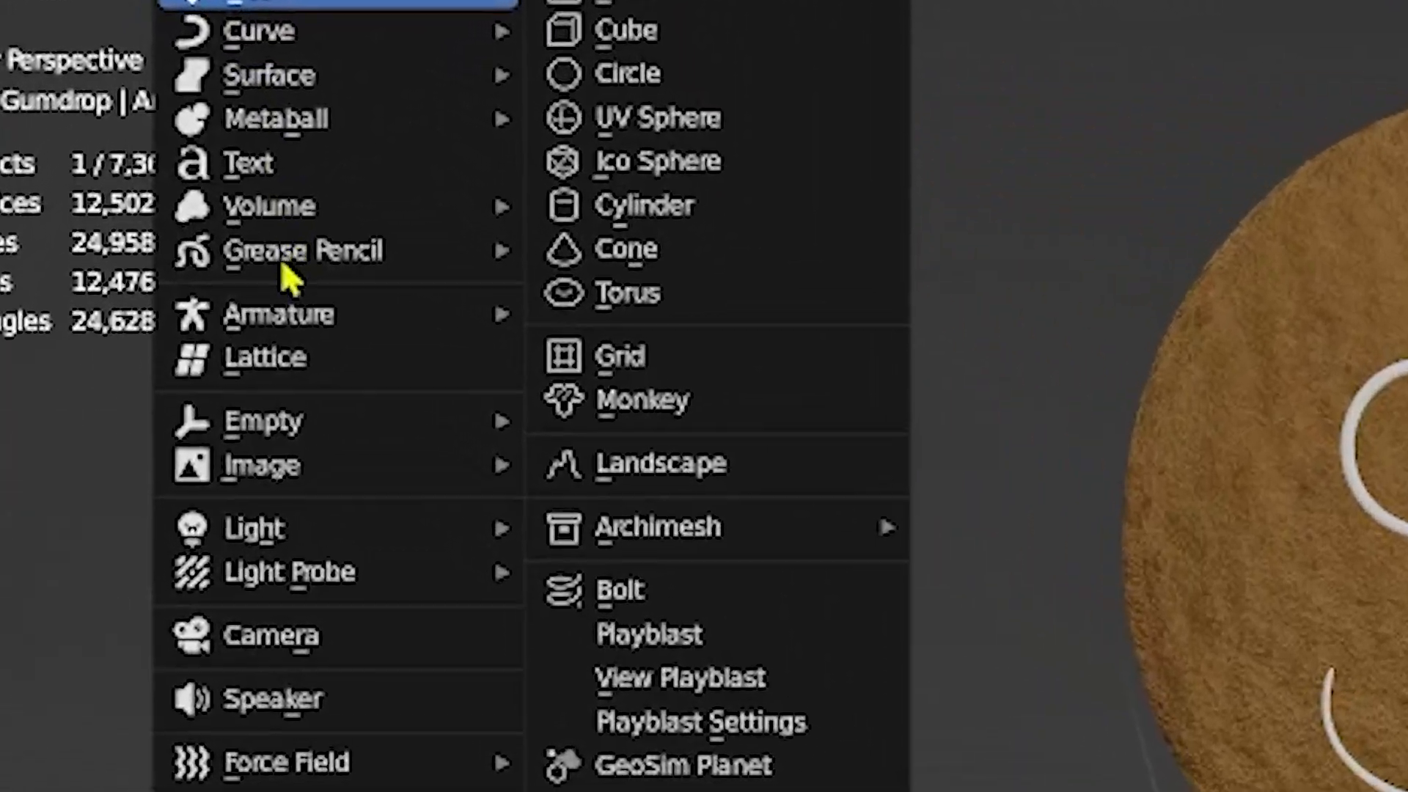
mouse_move(163, 129)
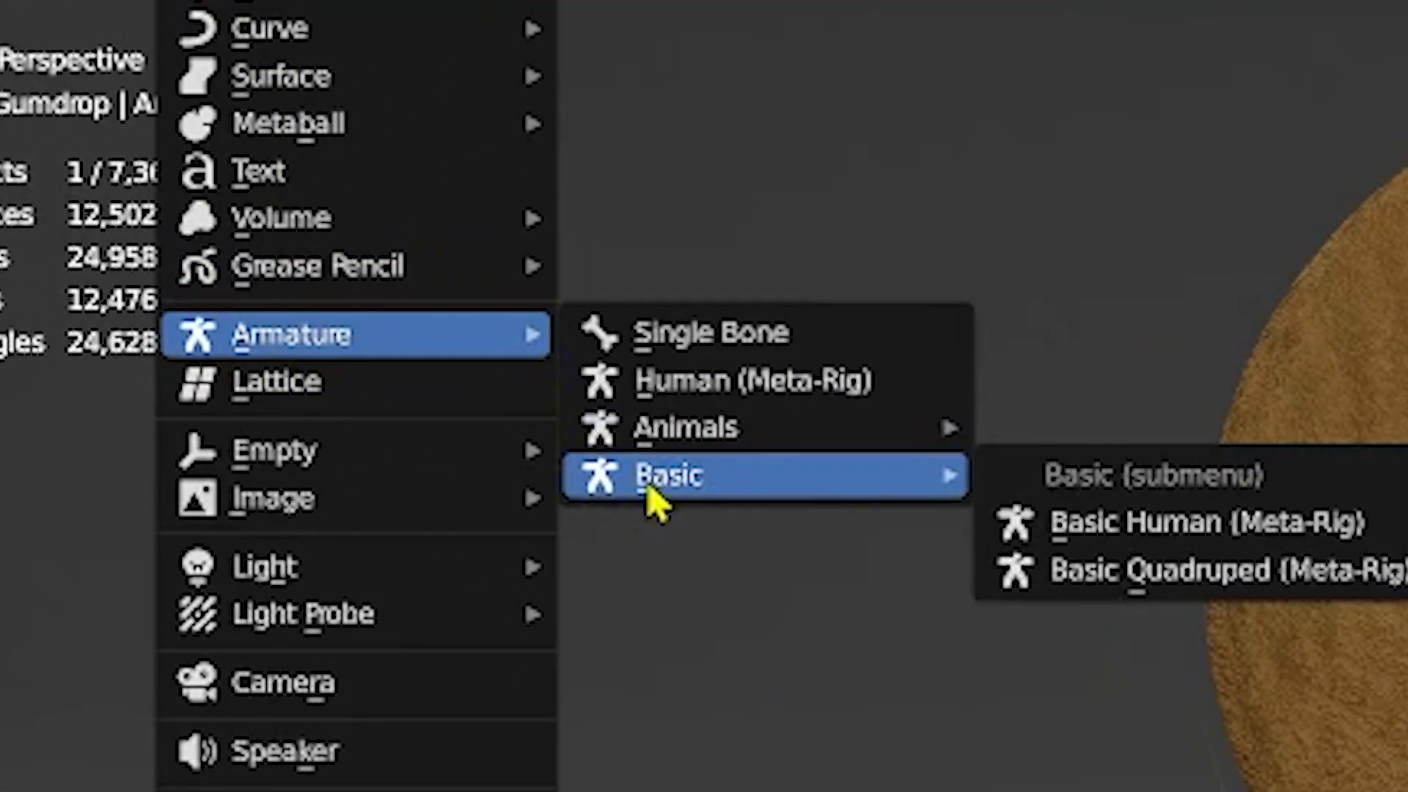
click(673, 345)
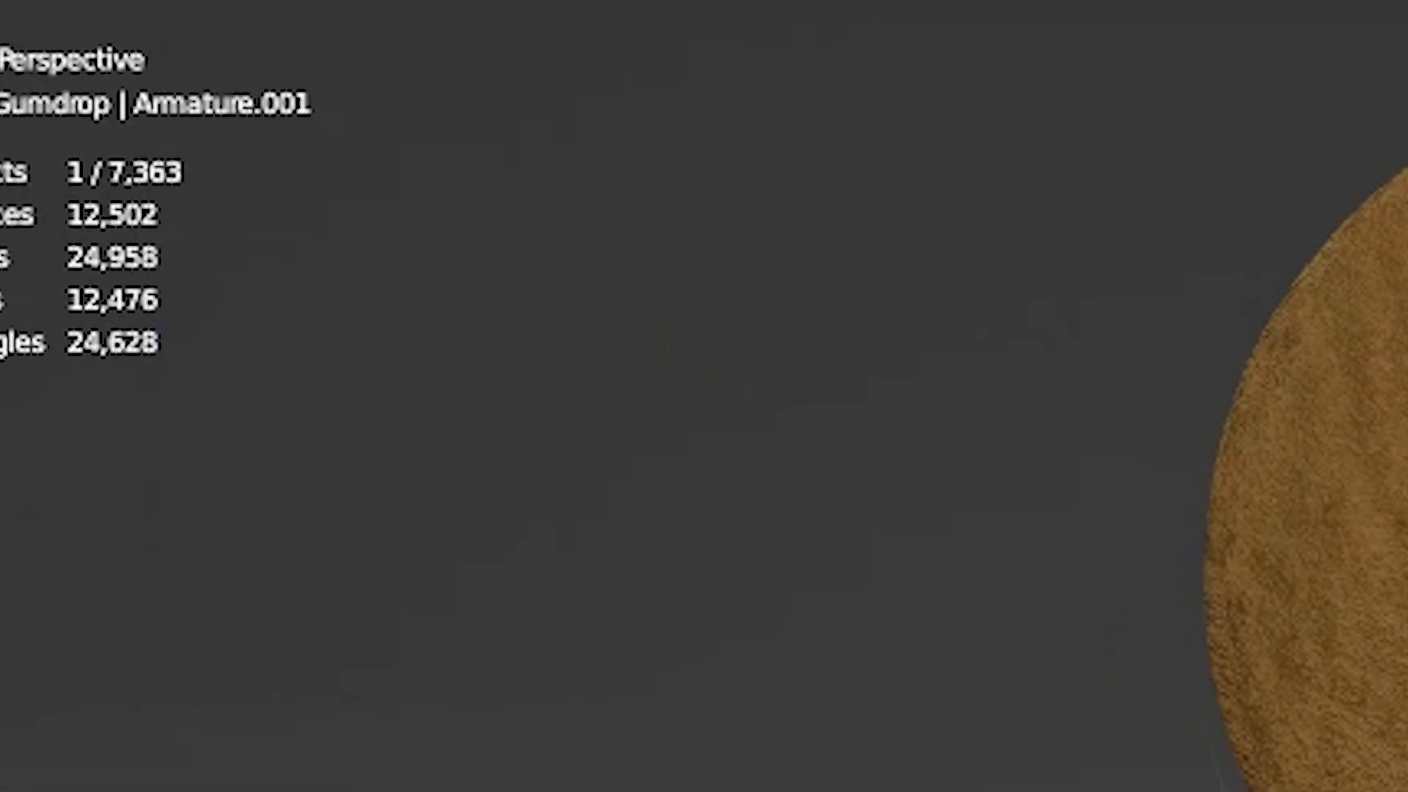
key(Delete)
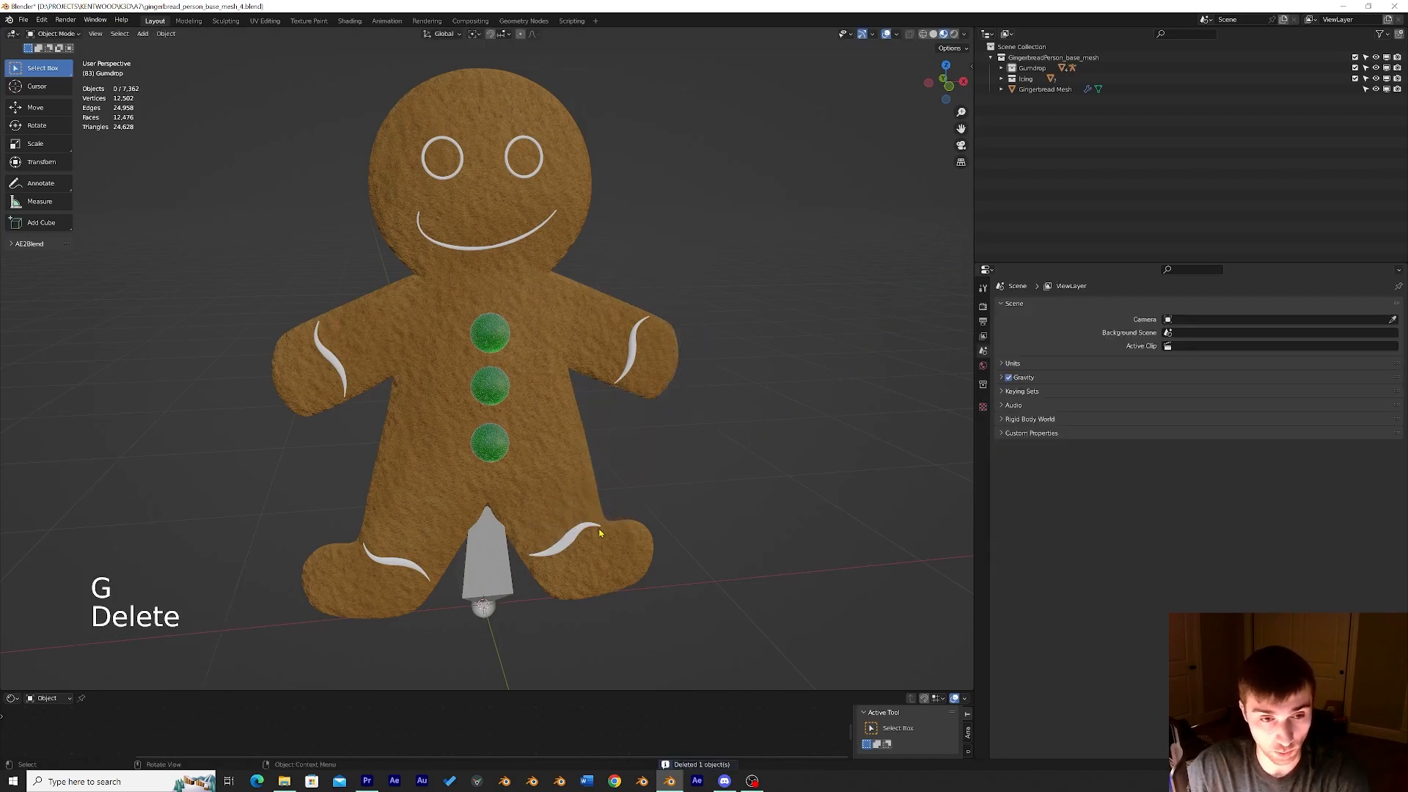
Set the armature's Viewport Display to In Front so the bone shows through the body.
click(473, 598)
middle_drag(552, 498, 552, 482)
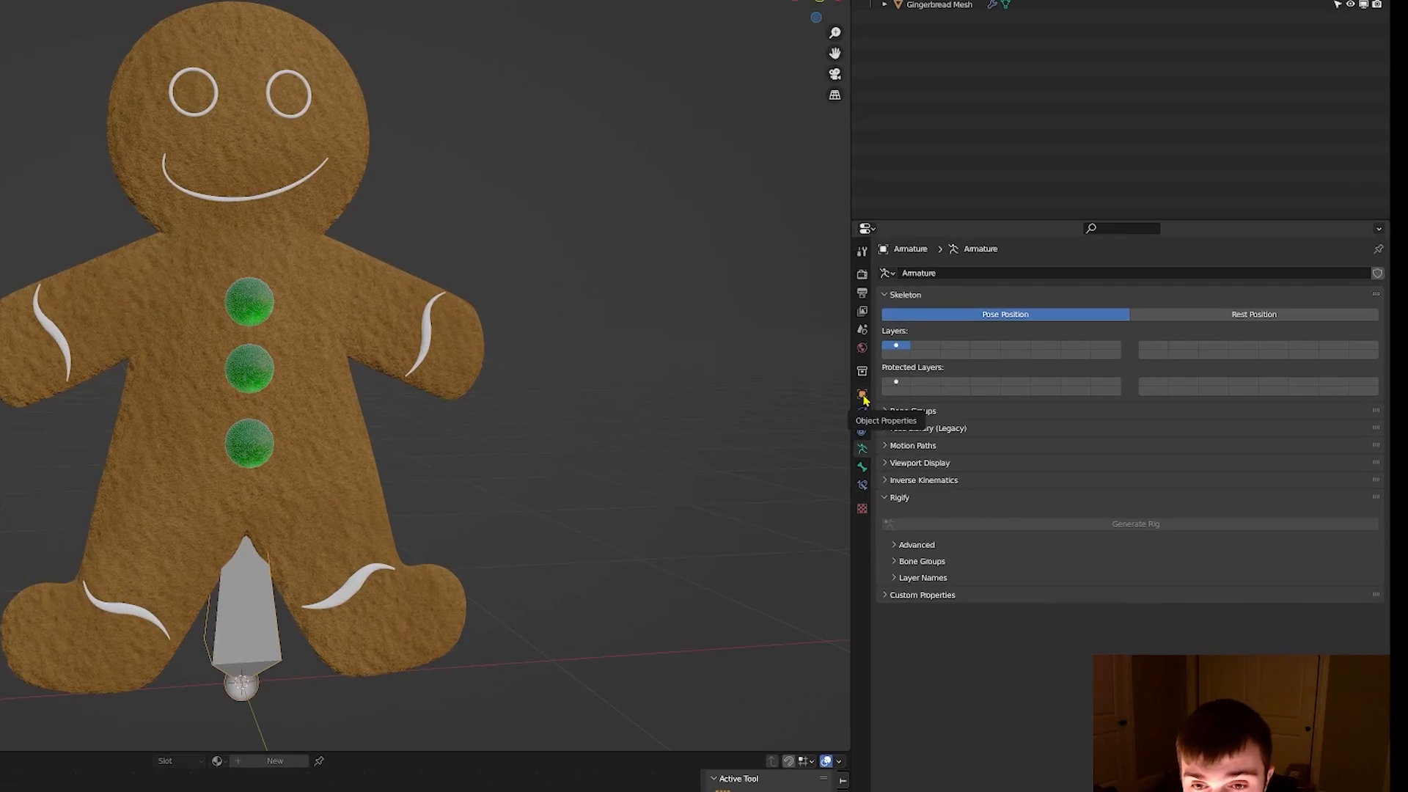
click(983, 402)
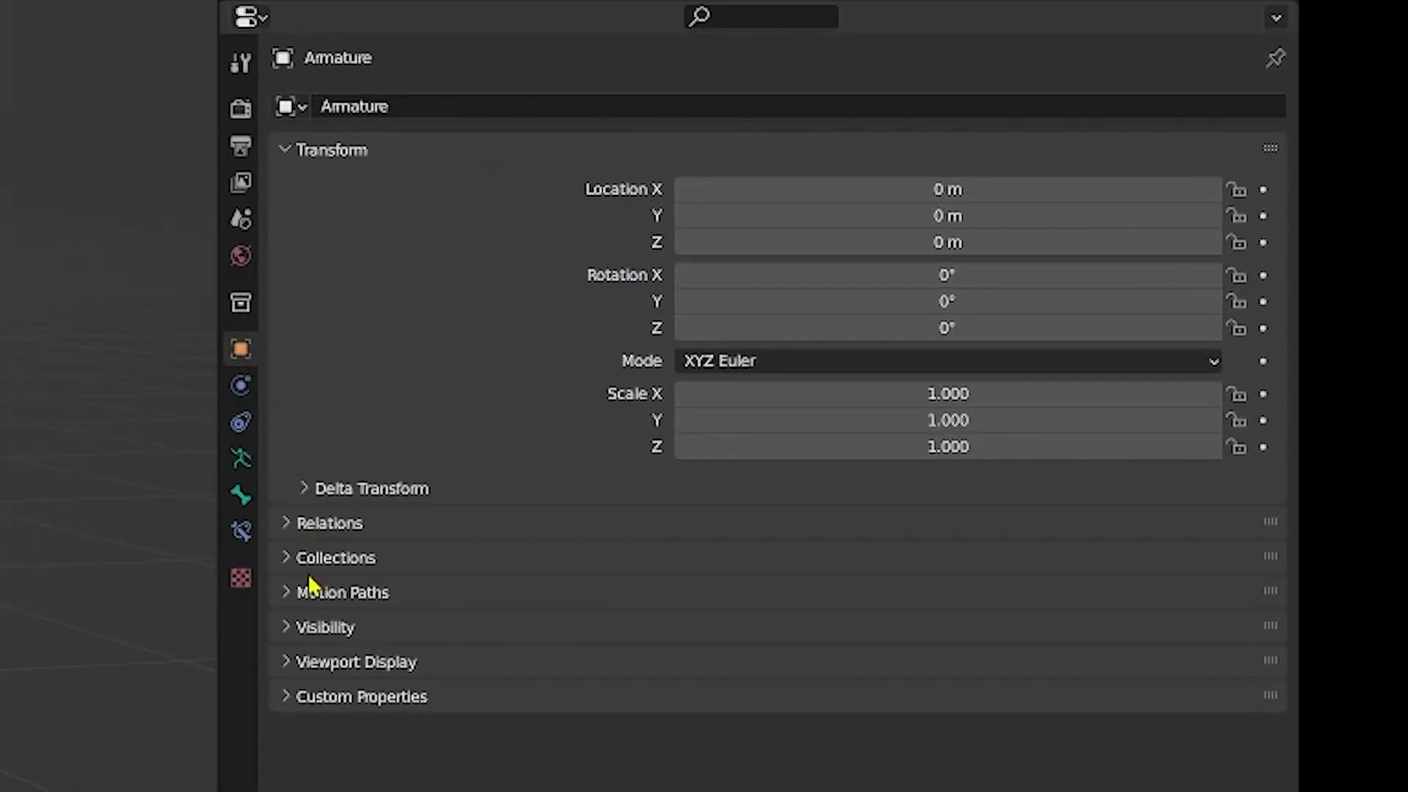
click(1008, 514)
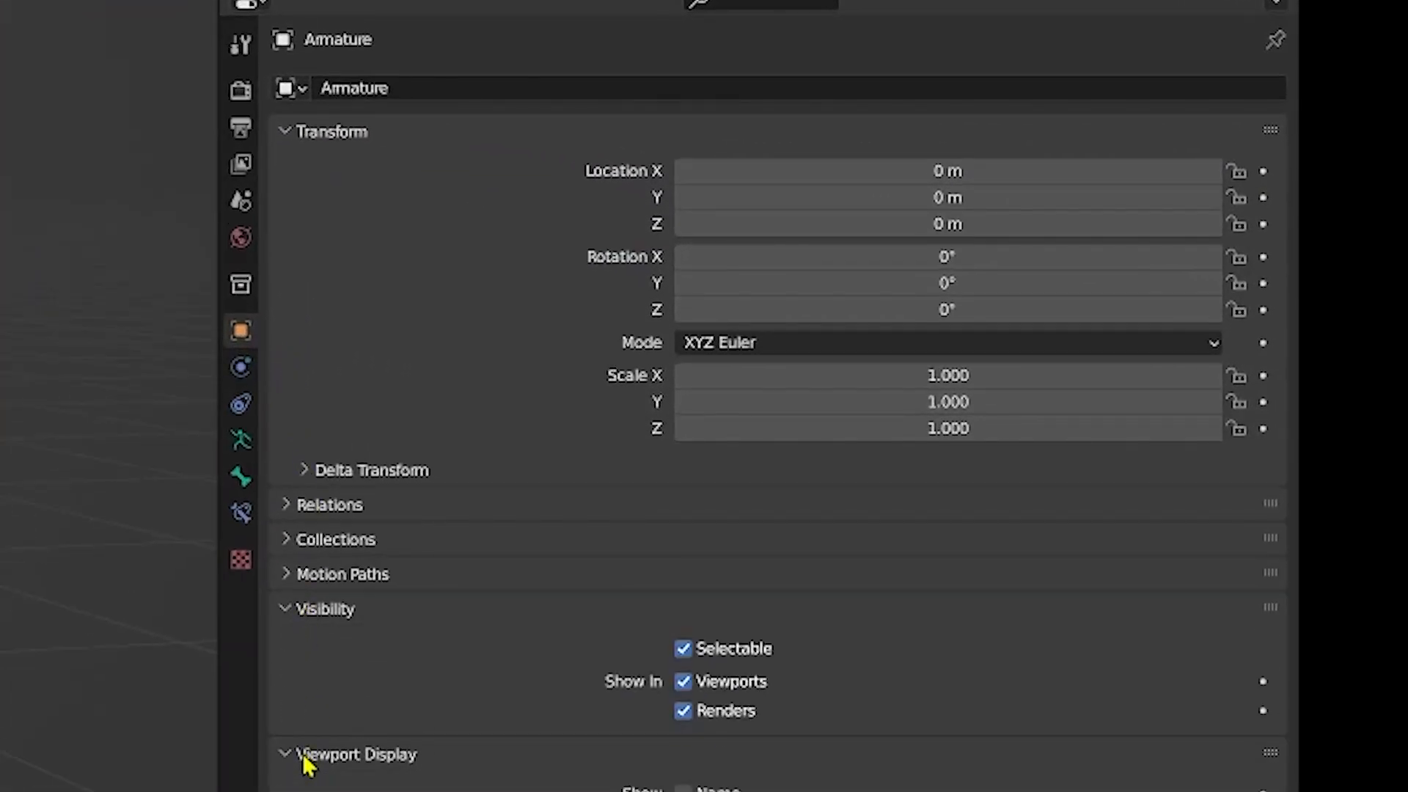
click(305, 769)
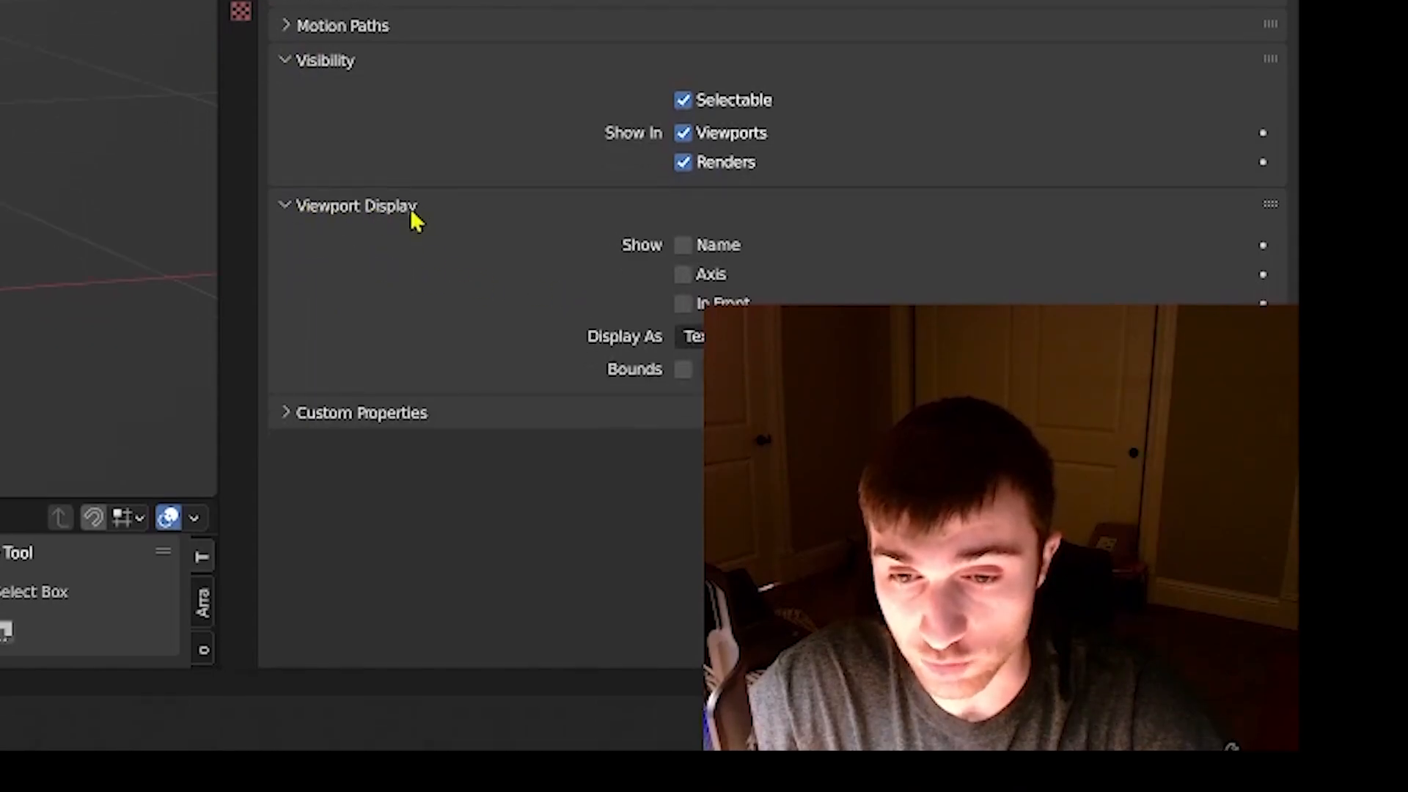
click(691, 305)
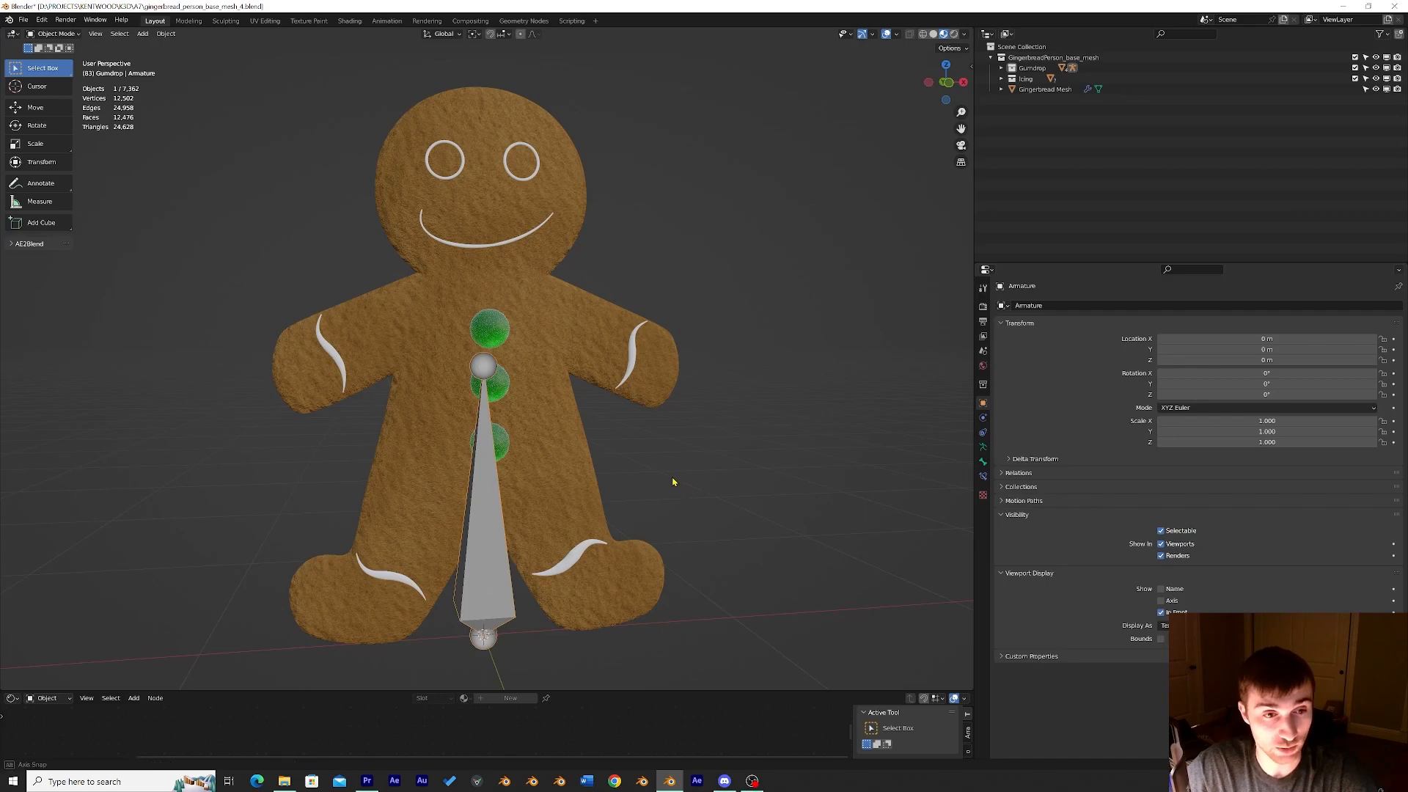
In front view, raise the whole bone straight up in Edit Mode until its base sits where the legs meet.
middle_drag(636, 493, 545, 436)
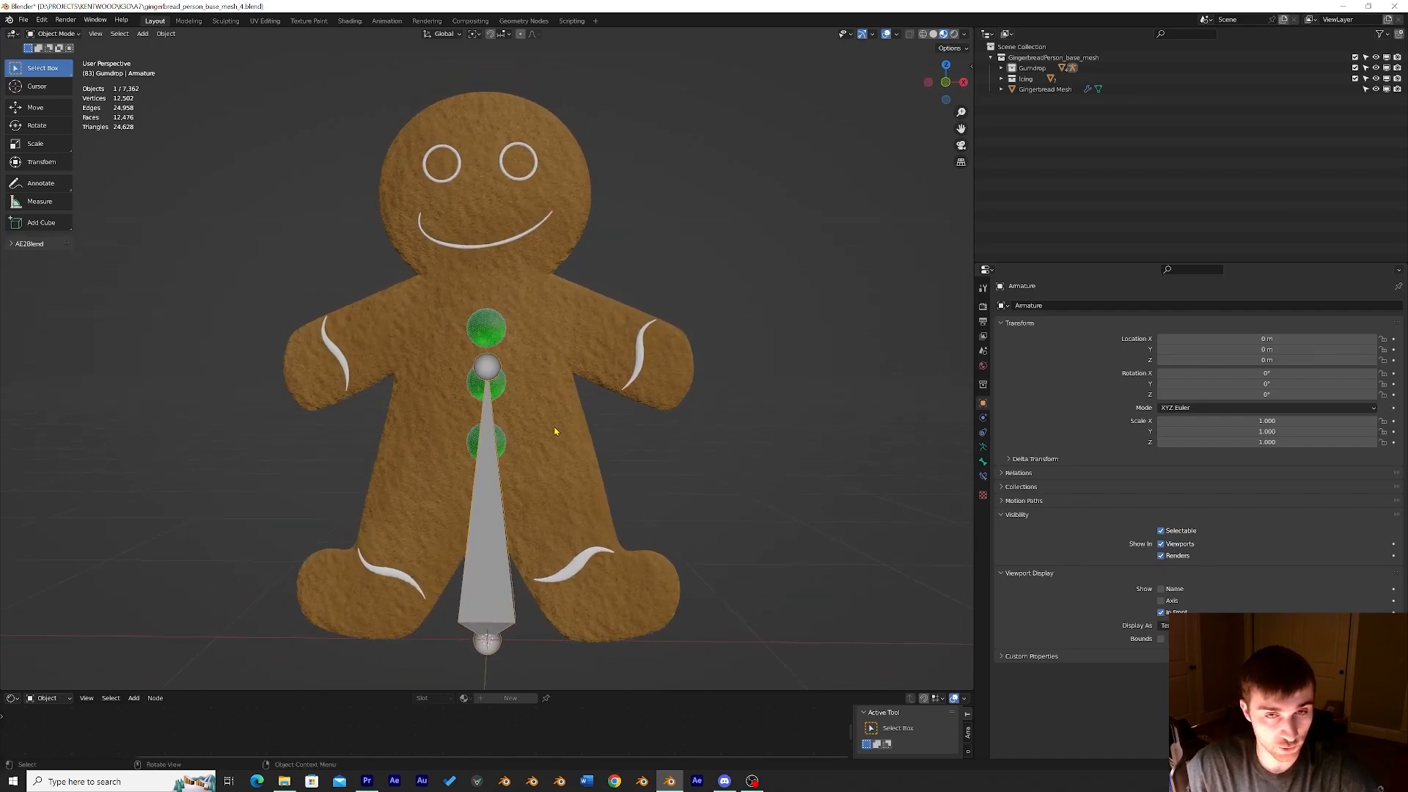
click(946, 83)
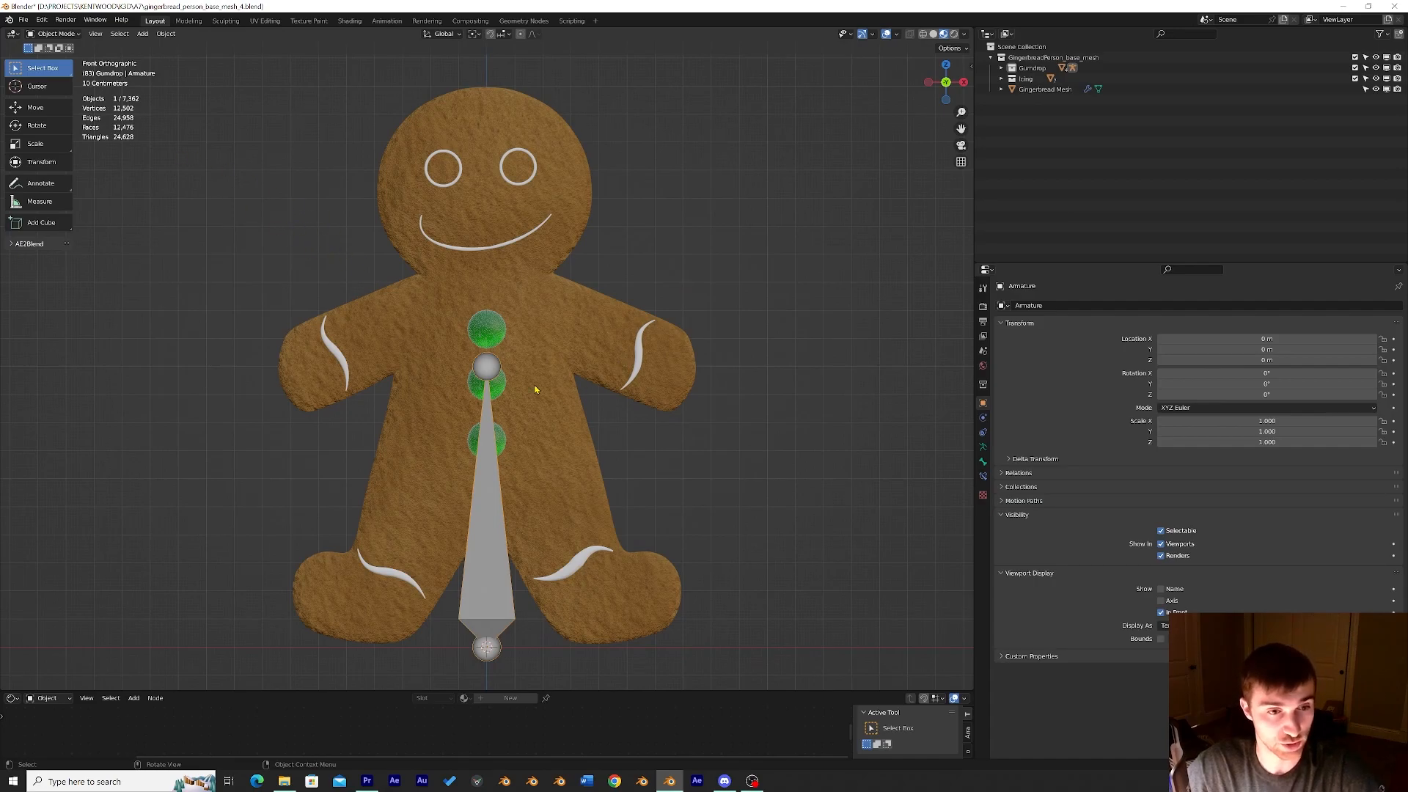
key(Tab)
key(a)
key(g)
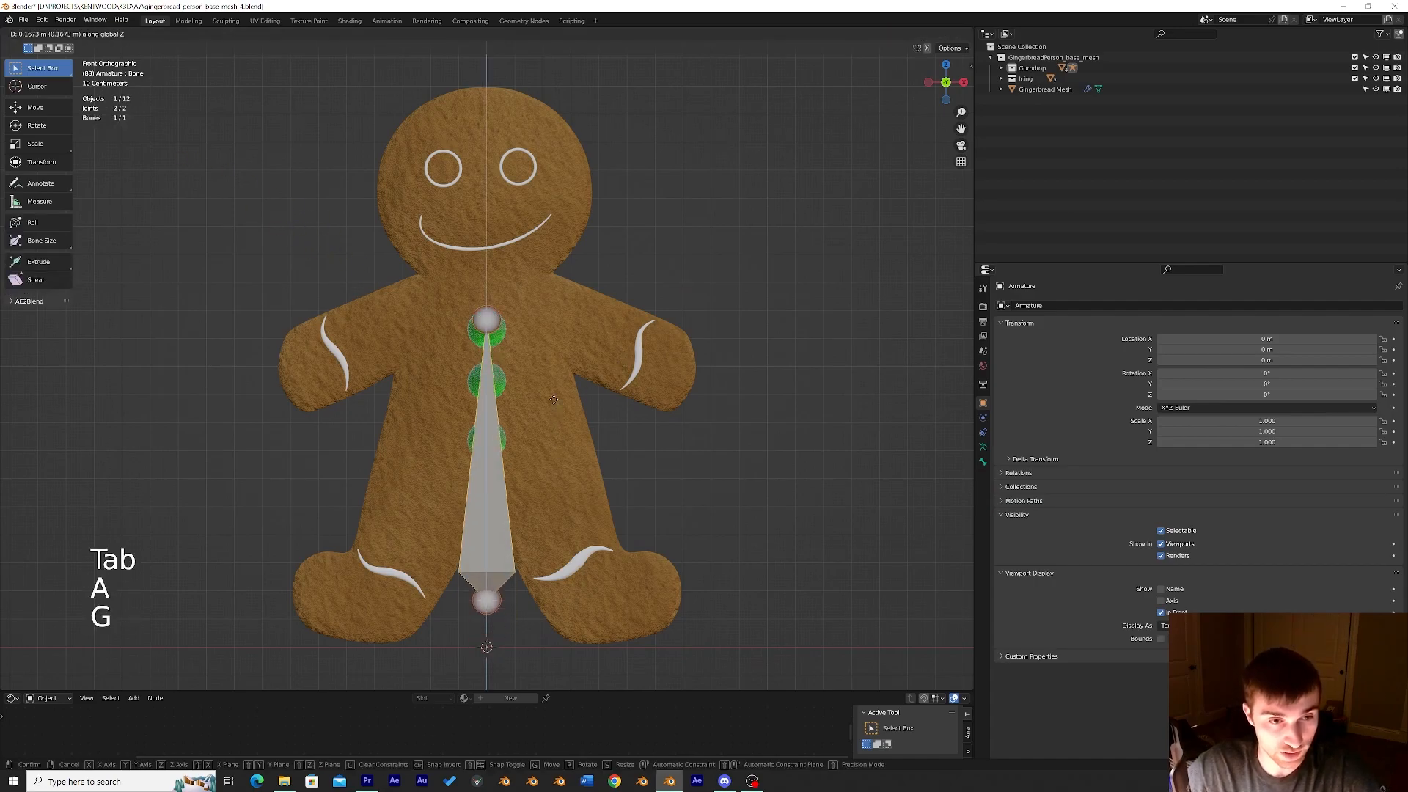
right_click(568, 307)
Lower the bone's tip joint straight down along Z to the base of the neck.
click(490, 221)
key(g)
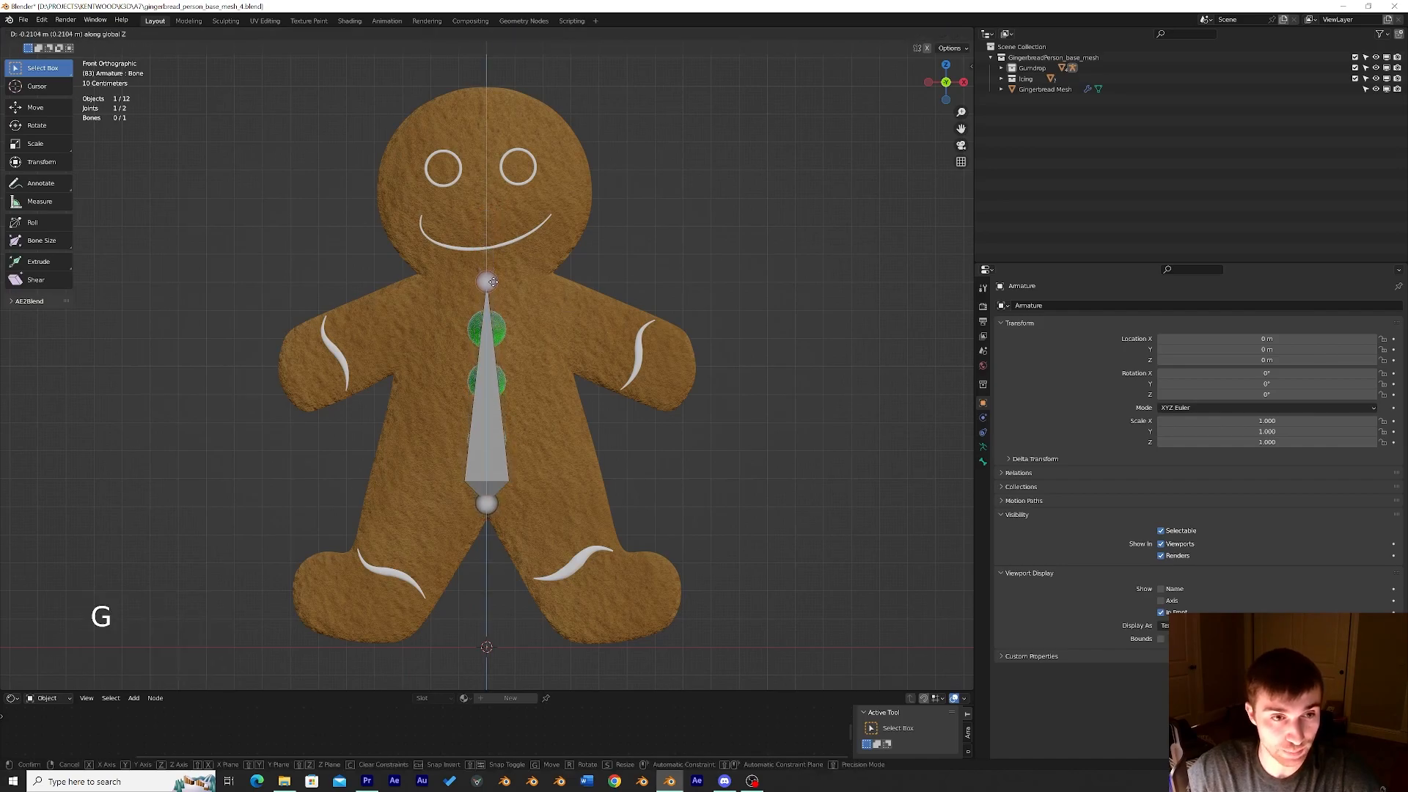
click(492, 278)
From a side view, try moving the bone's end joints away from the body and undo the moves.
middle_drag(492, 278, 518, 496)
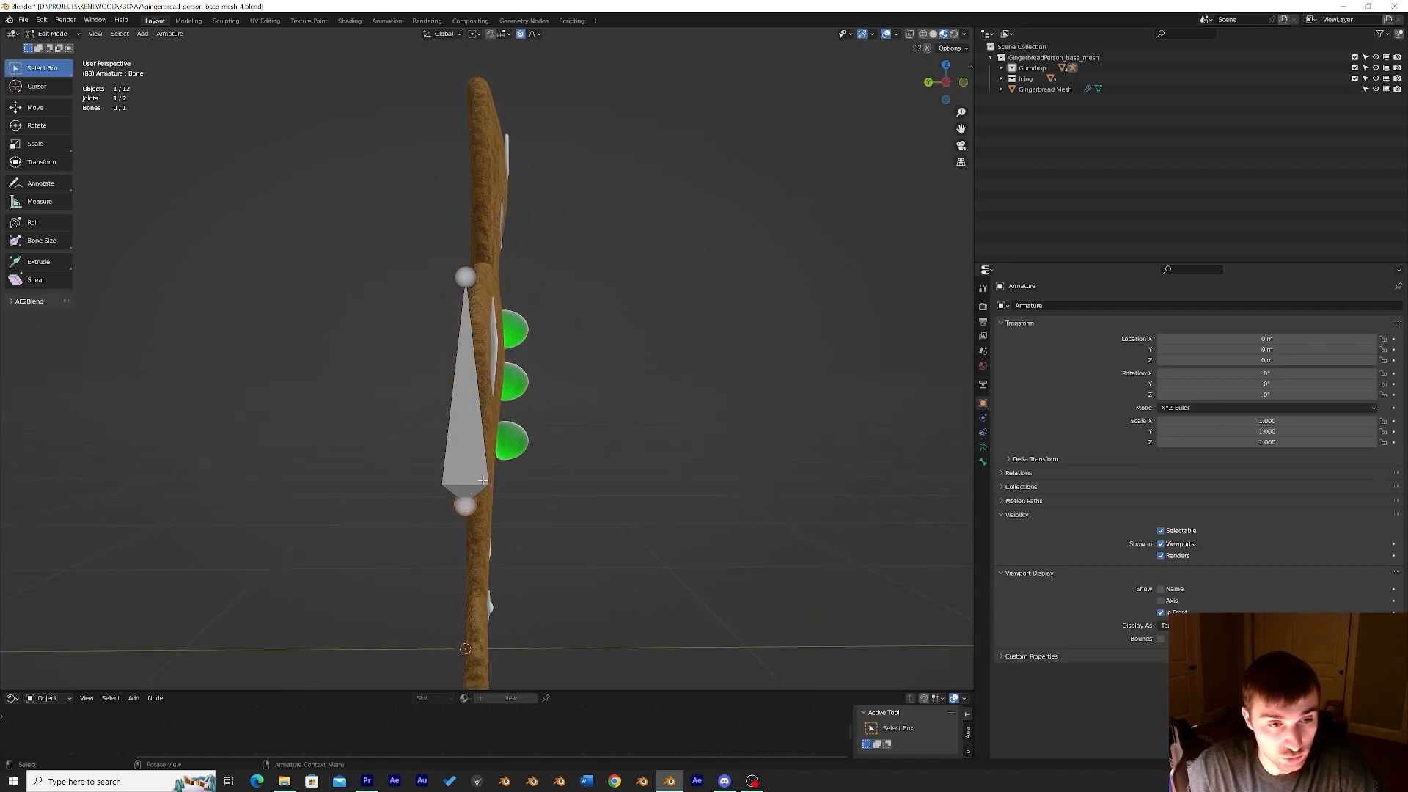
key(g)
click(437, 507)
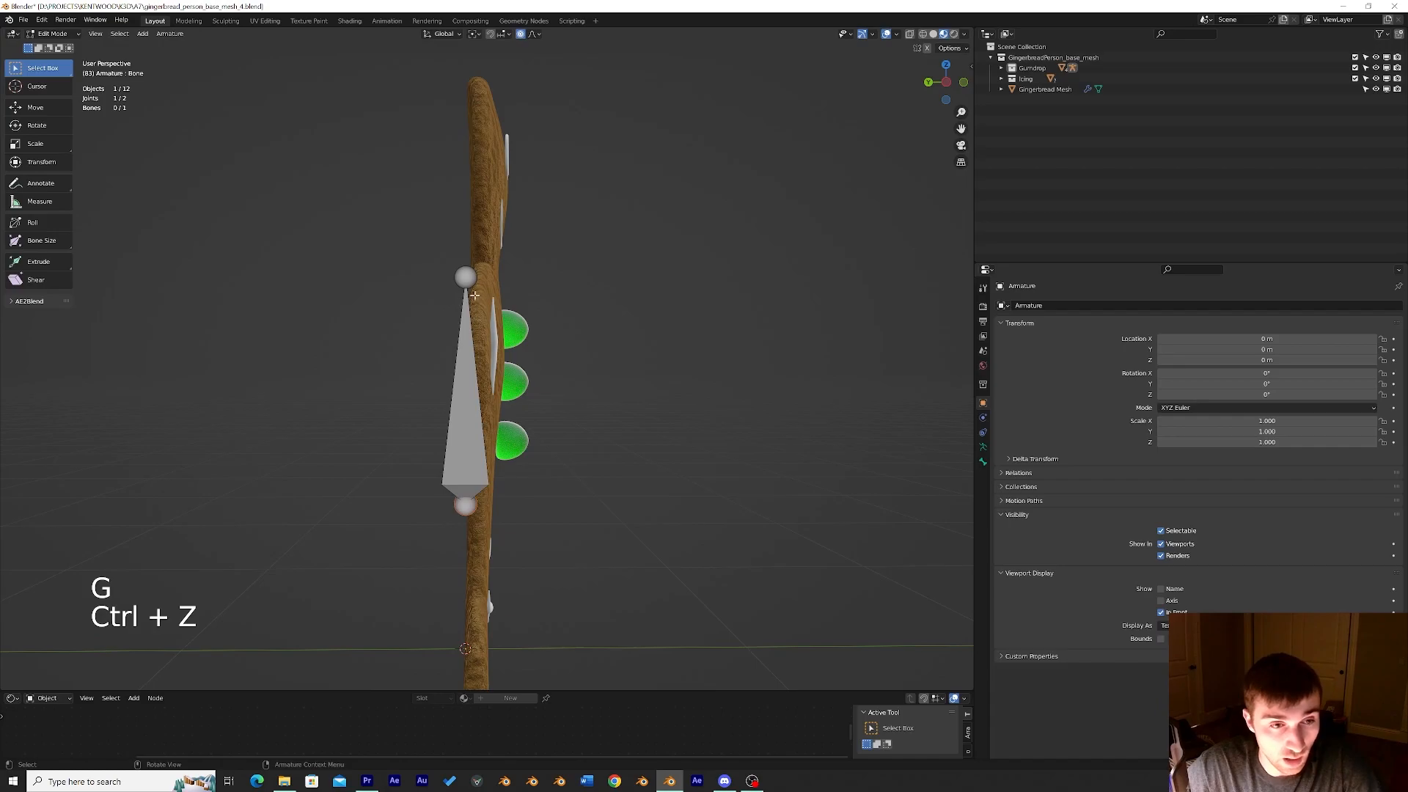
key(g)
key(ctrl+z)
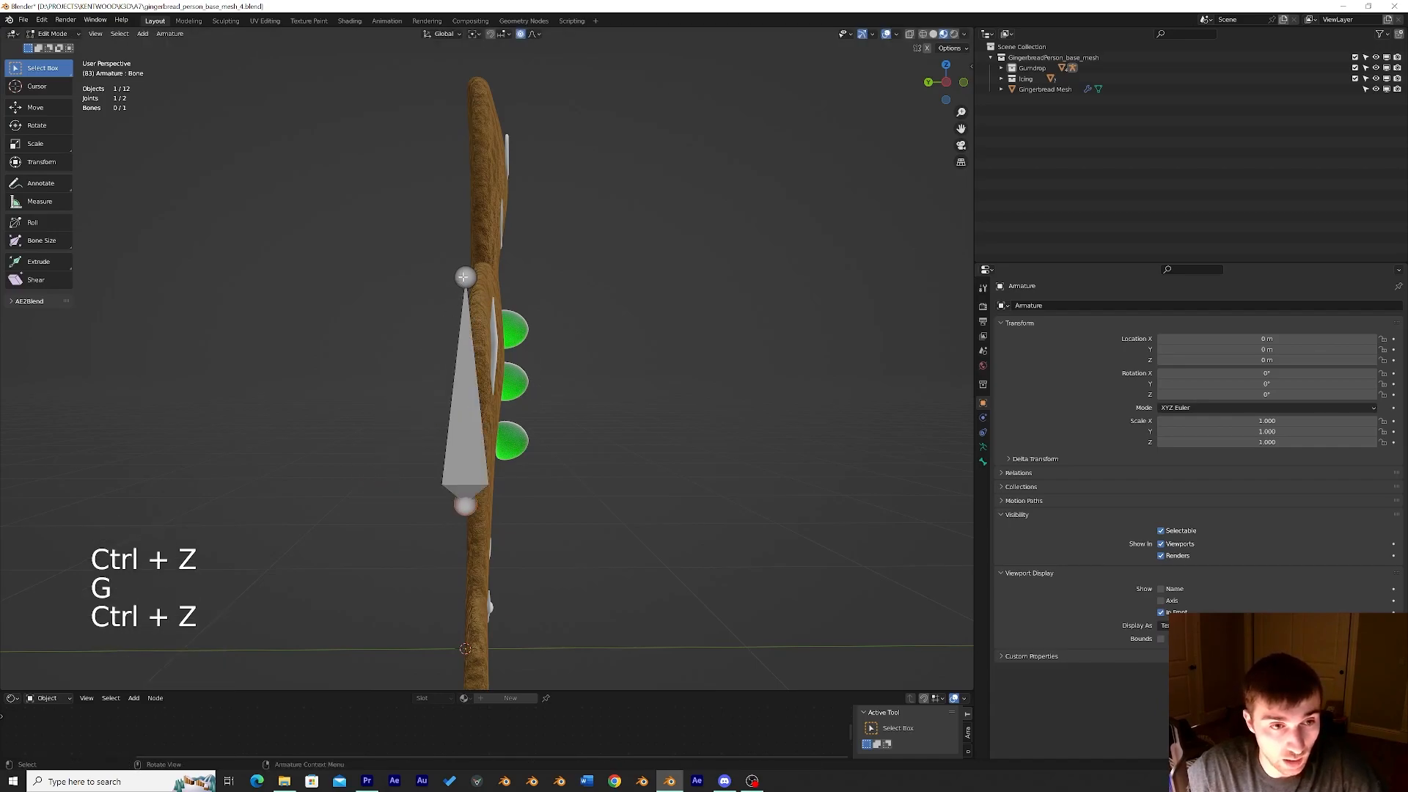
key(g)
click(404, 278)
key(ctrl+z)
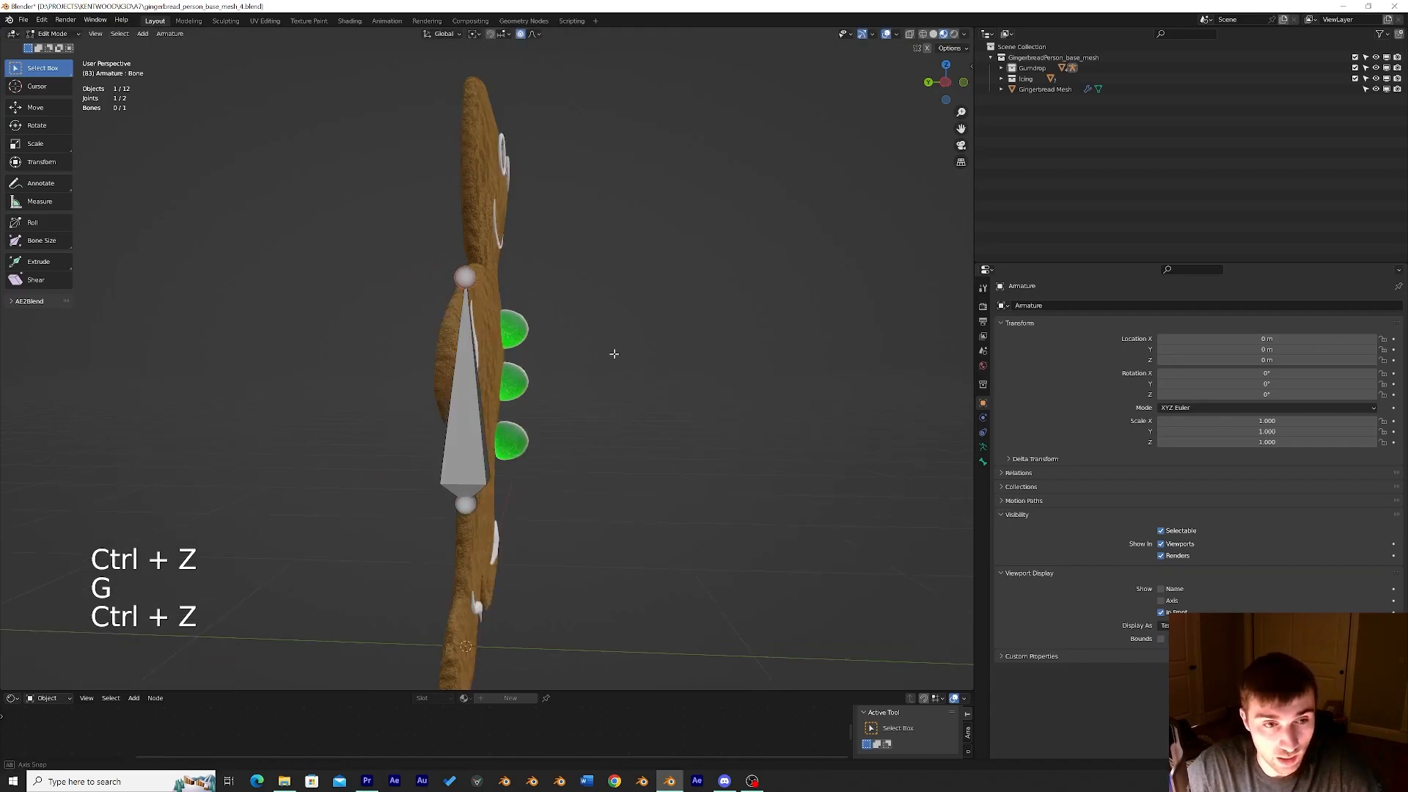
From an angled view, try moving the whole bone freely and undo the move.
middle_drag(622, 349, 518, 378)
click(499, 413)
key(g)
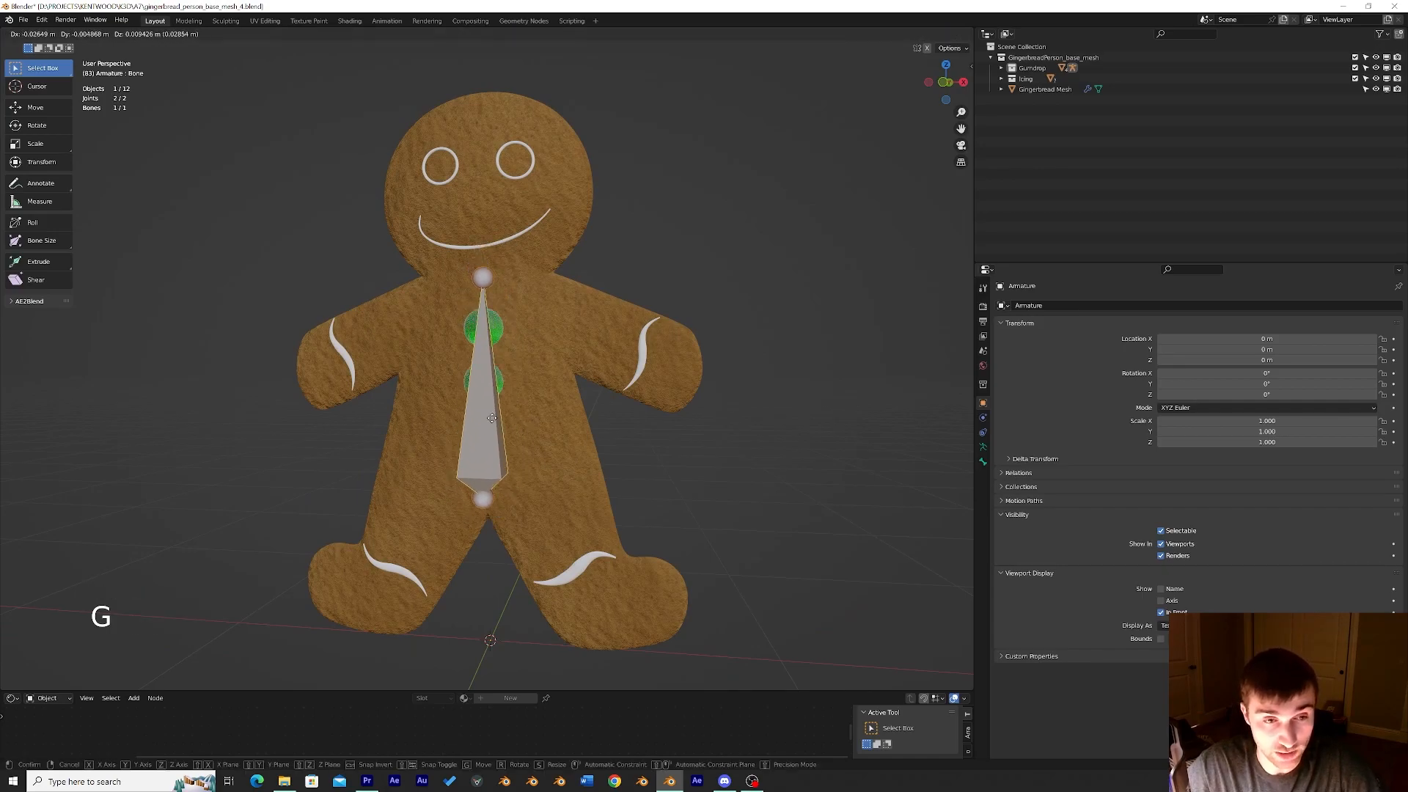
click(499, 419)
key(ctrl+z)
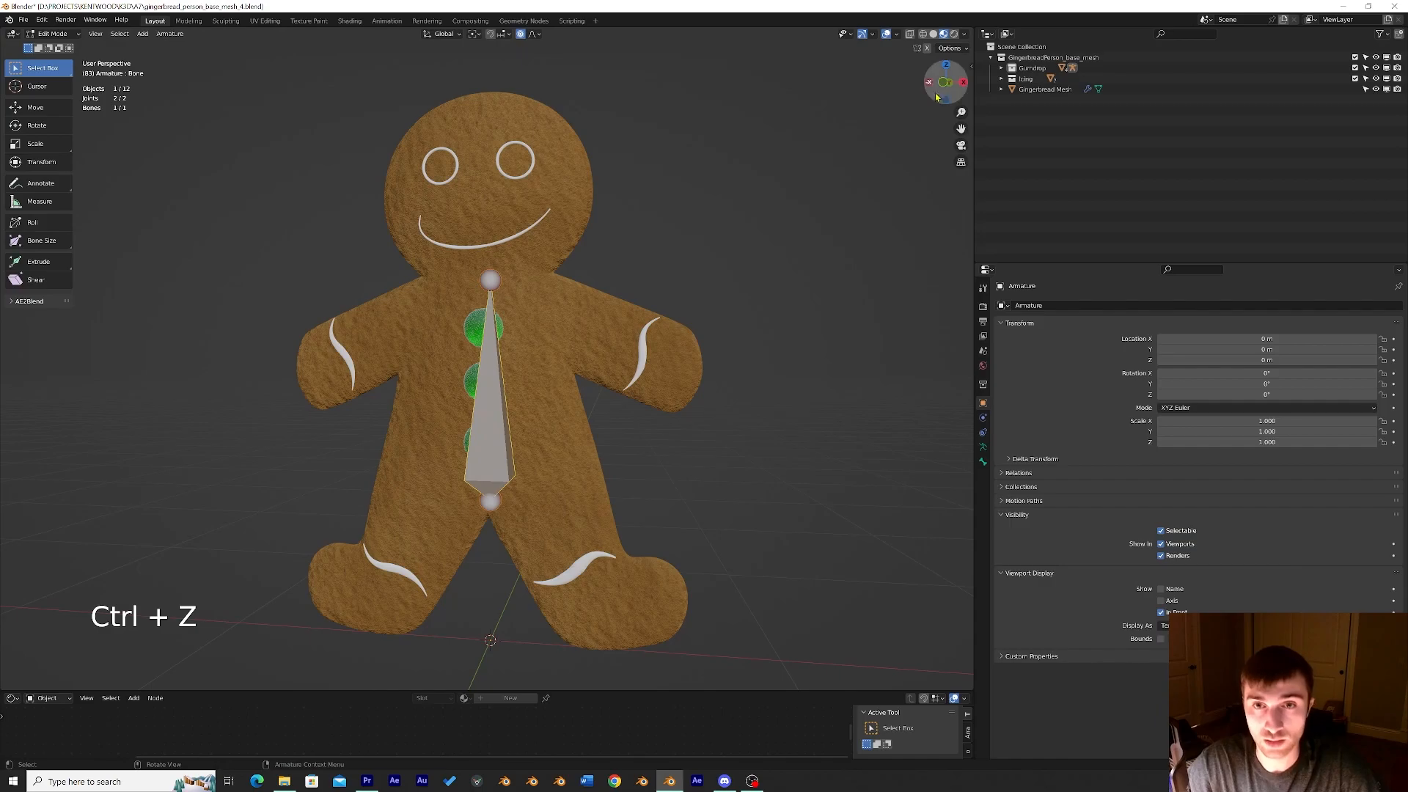
In front view, lower the bone's base joint about 0.004 m along Z where the legs meet.
click(944, 86)
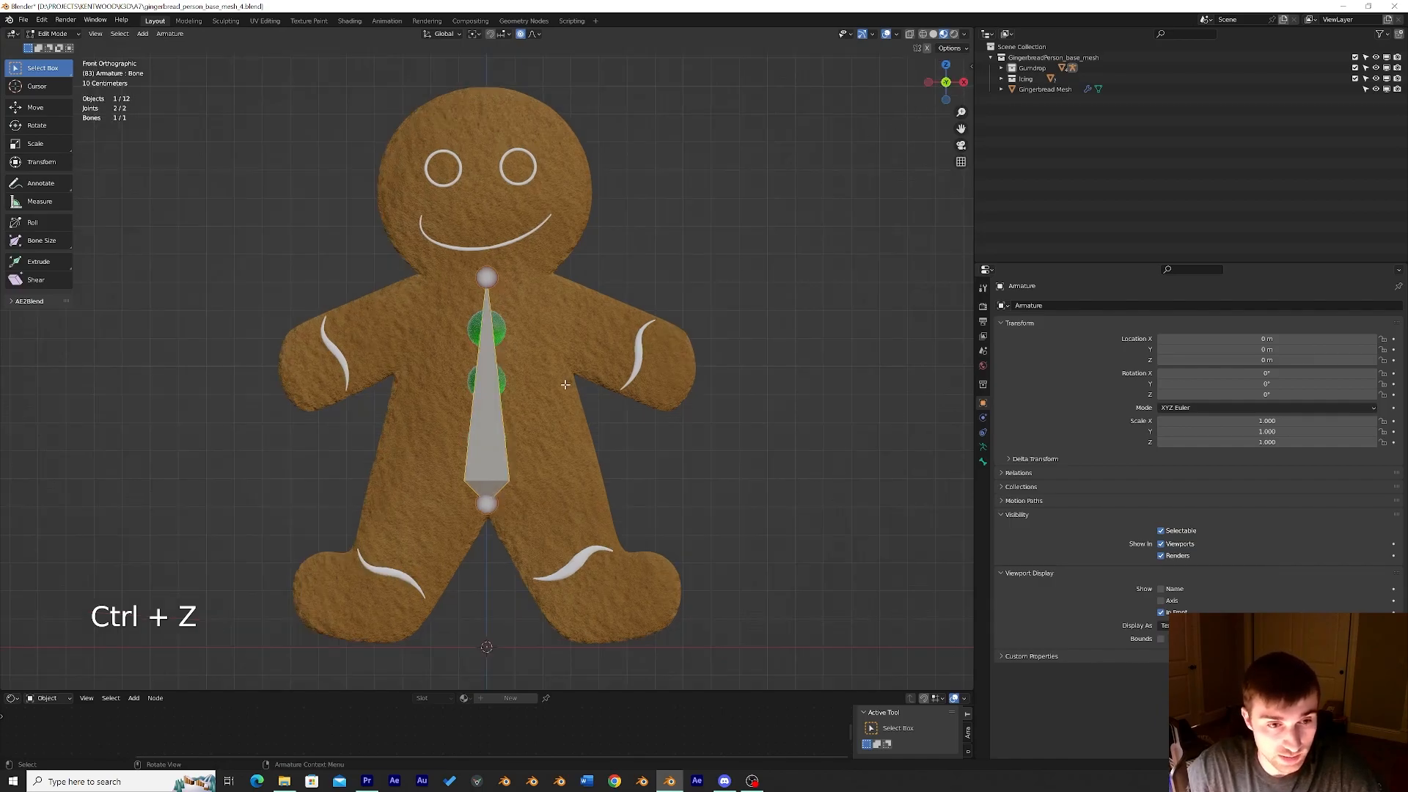
click(491, 281)
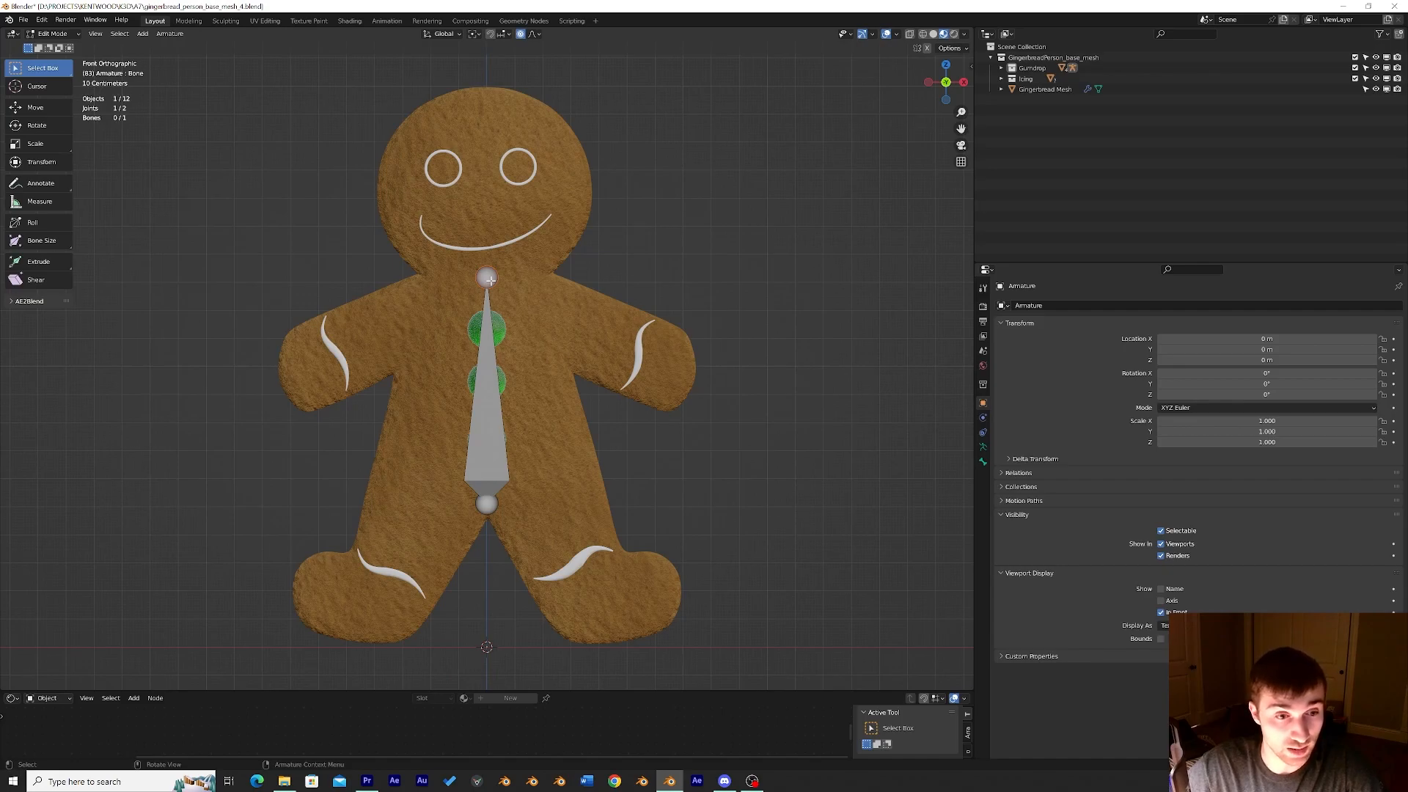
click(489, 513)
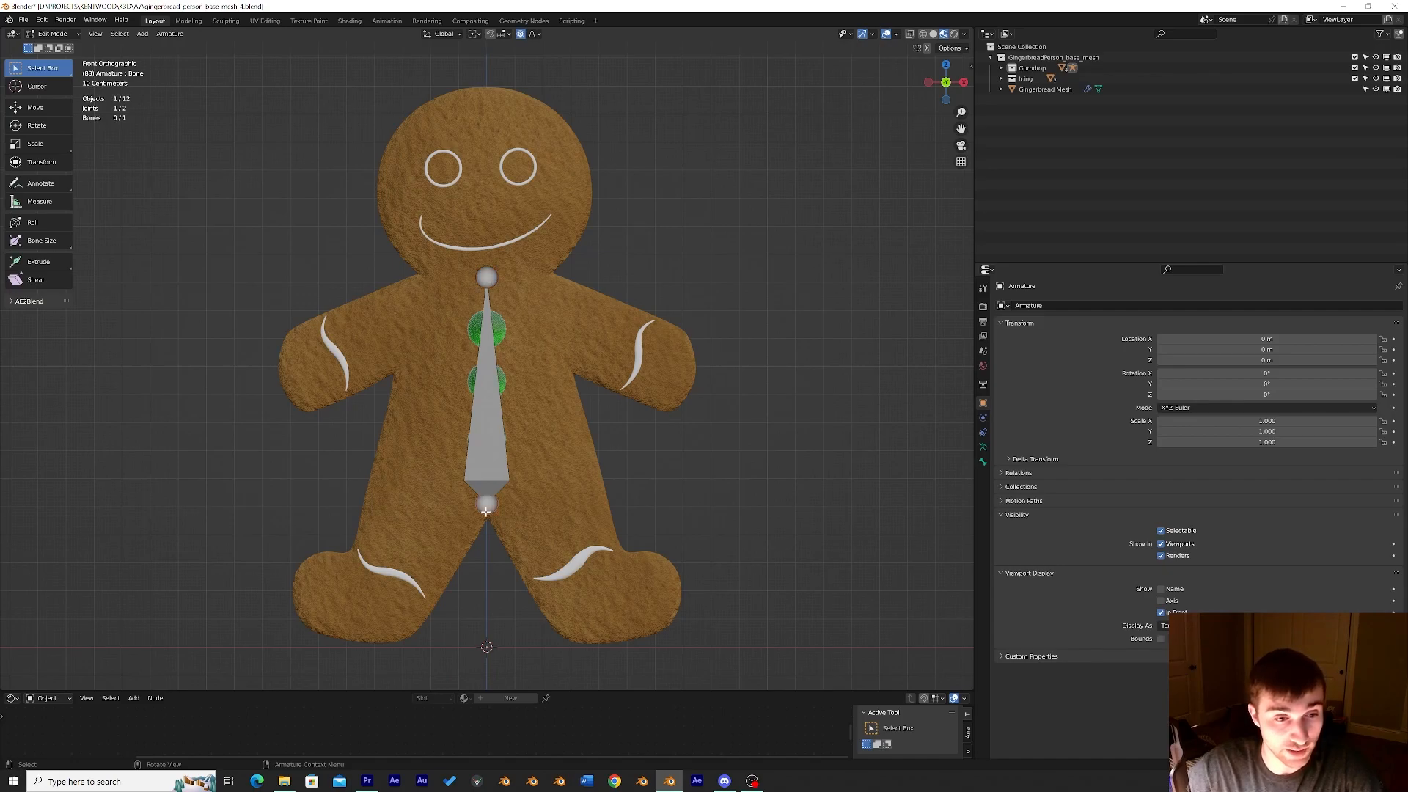
key(g)
click(484, 513)
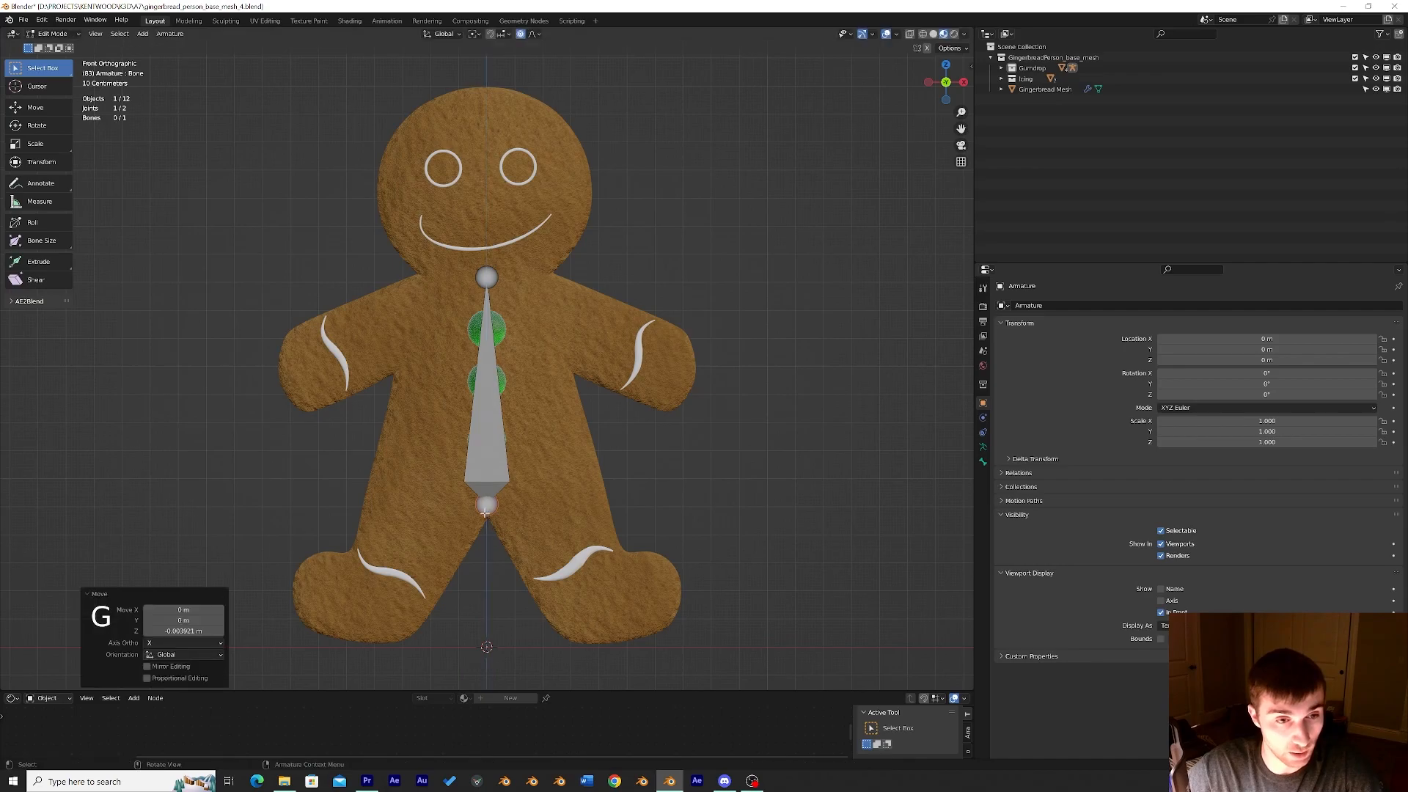
Extrude a head bone about 0.64 m straight up from the neck joint to the top of the head, and select the torso bone.
click(486, 278)
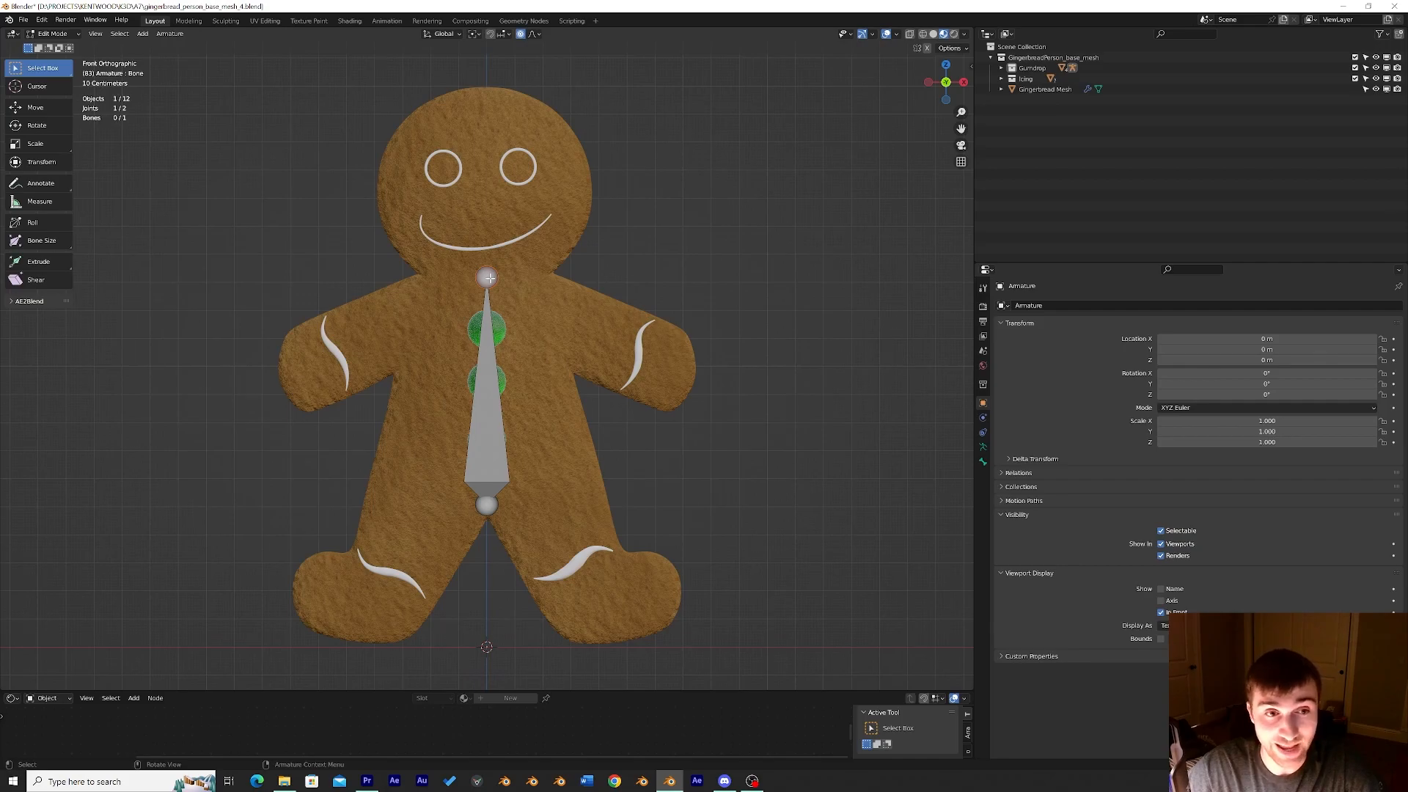
key(e)
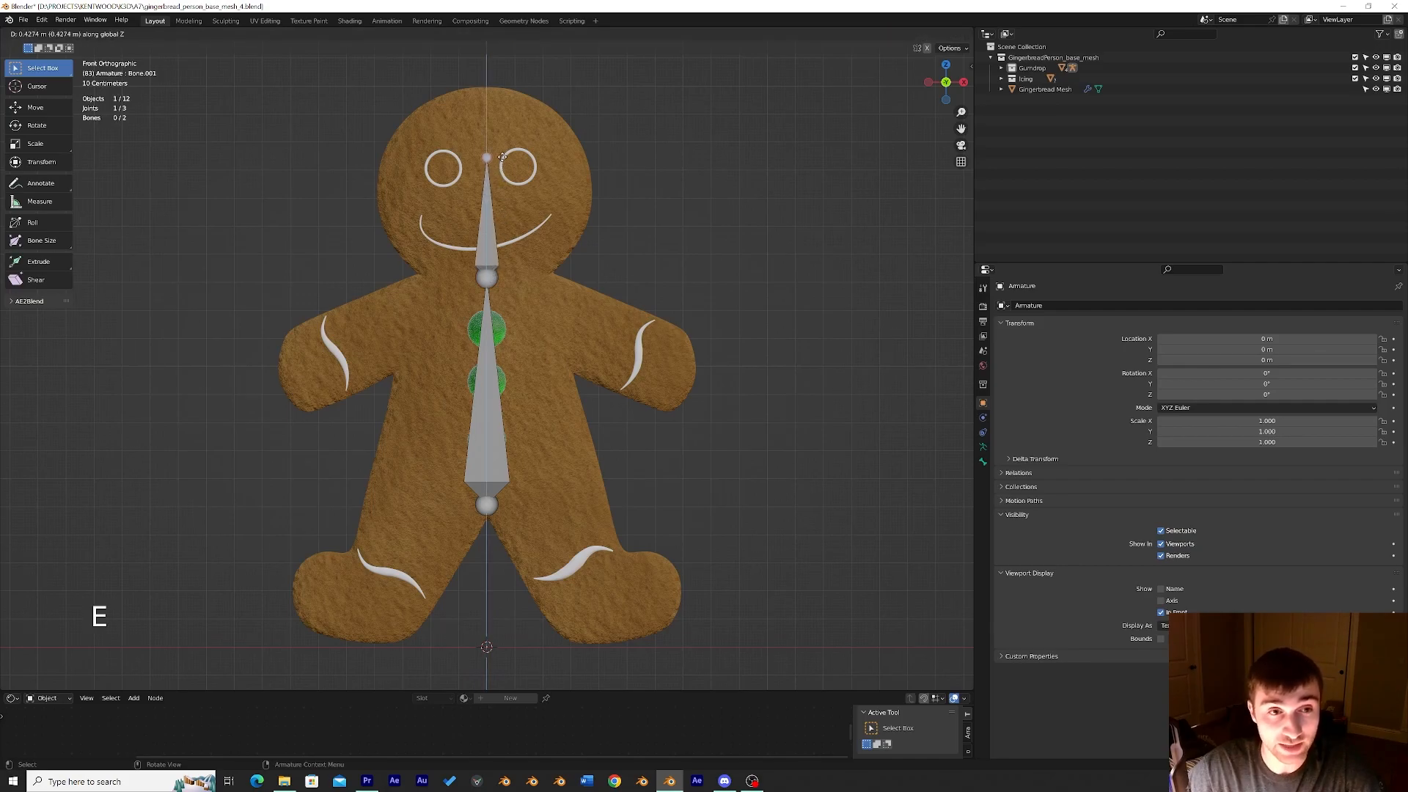
click(506, 98)
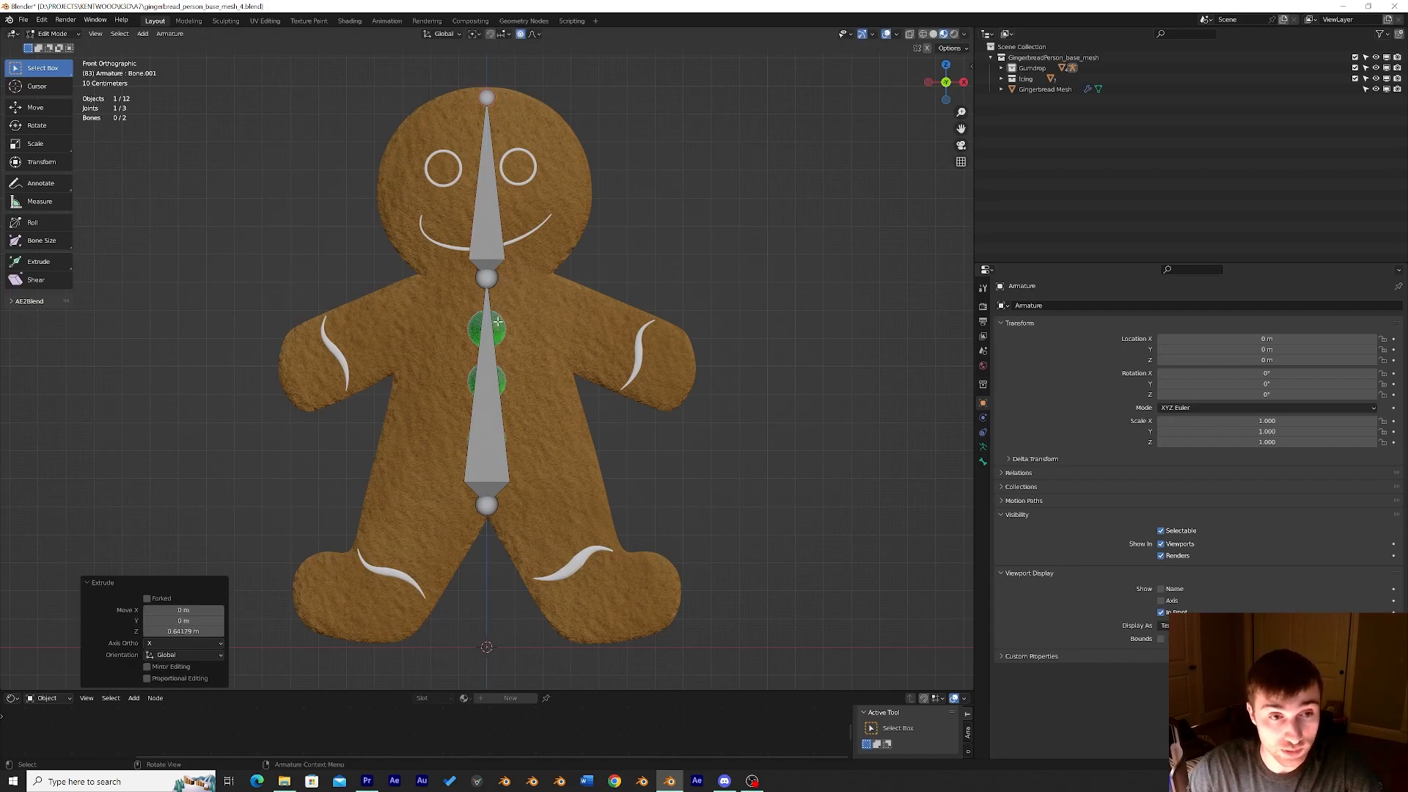
click(489, 355)
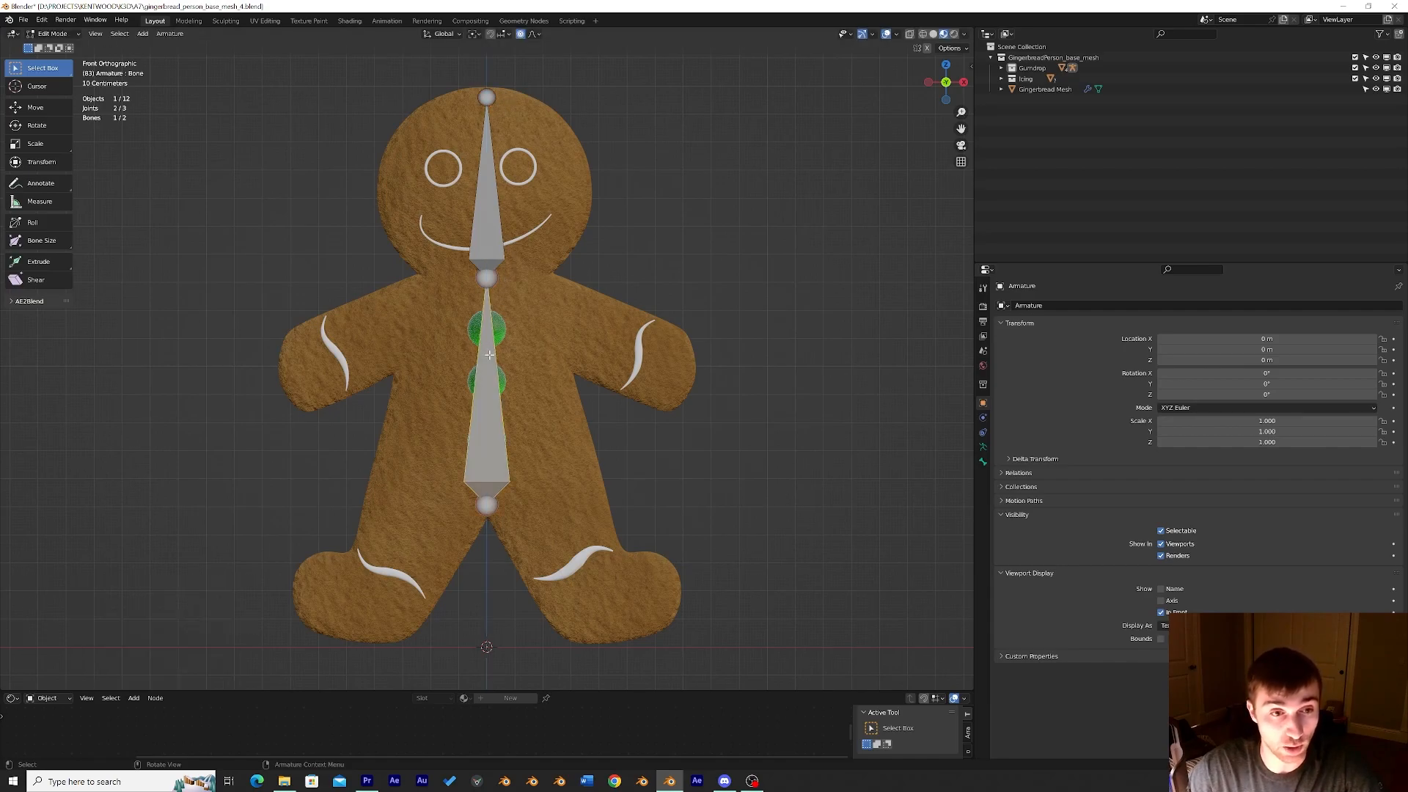
Duplicate the torso bone out to the character's left side and rotate the copy toward the left arm.
key(alt+d)
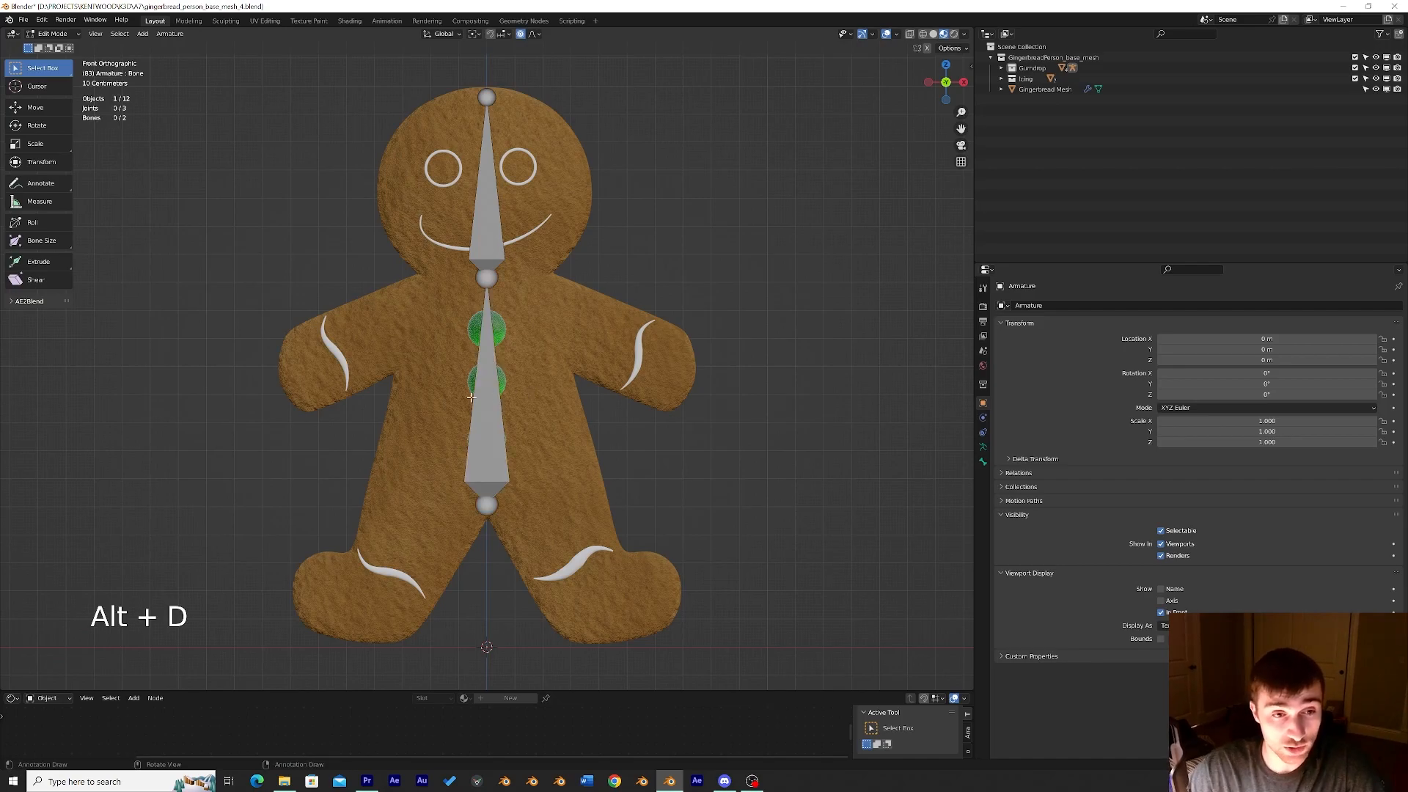
key(shift+d)
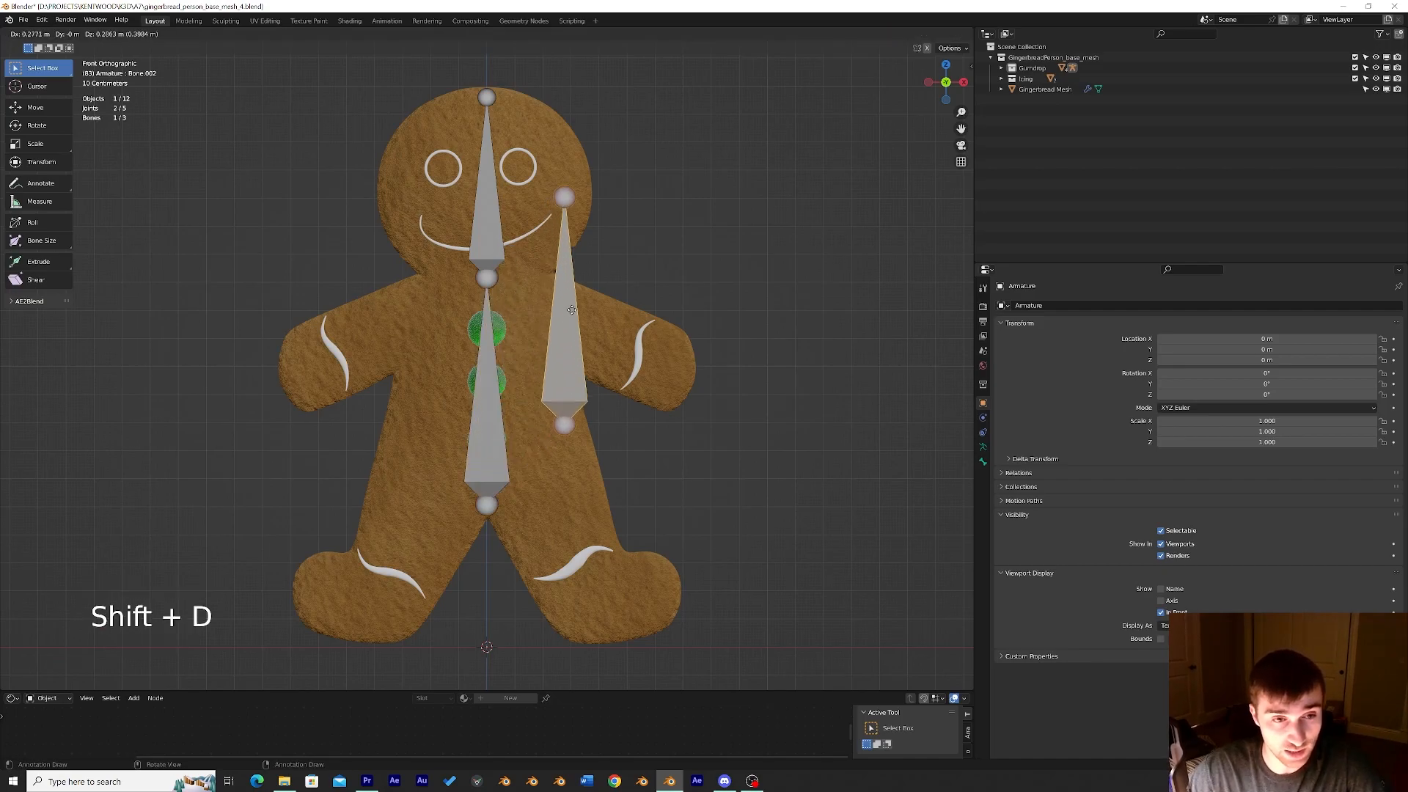
click(584, 255)
key(r)
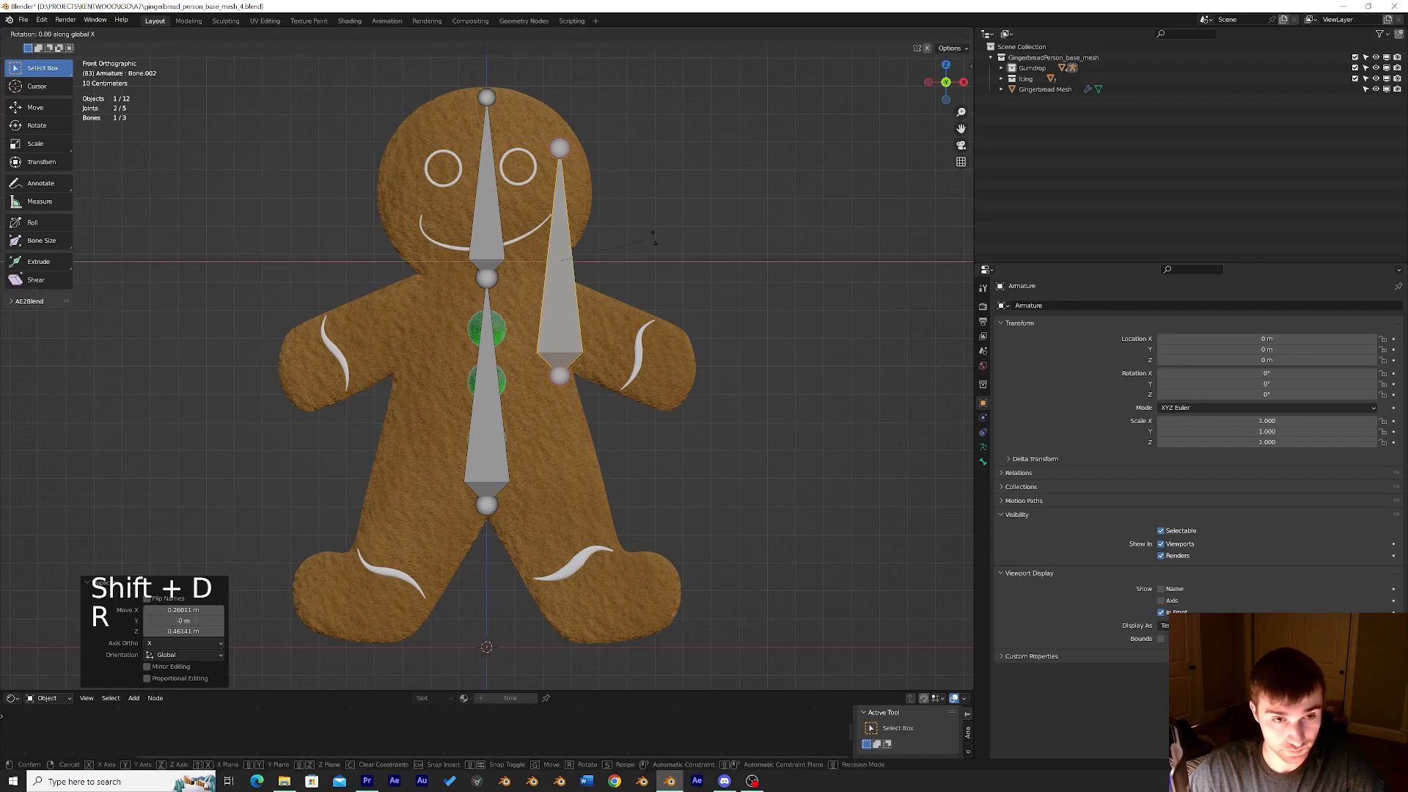
click(697, 199)
key(r)
click(610, 476)
Move, rotate and scale the duplicated bone to about 0.72 so it lies along the left arm.
key(g)
click(640, 499)
key(r)
click(807, 470)
key(s)
click(727, 444)
key(g)
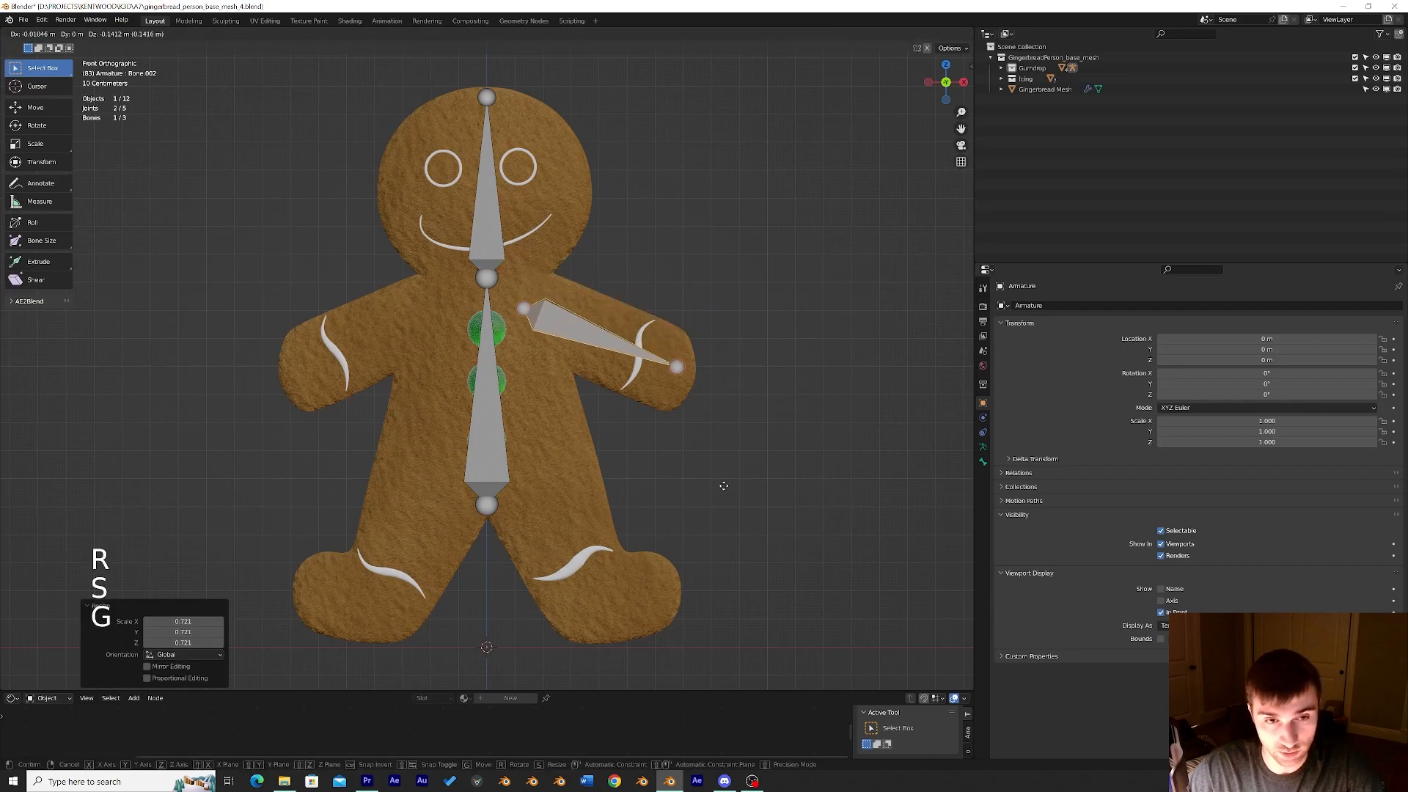
click(724, 485)
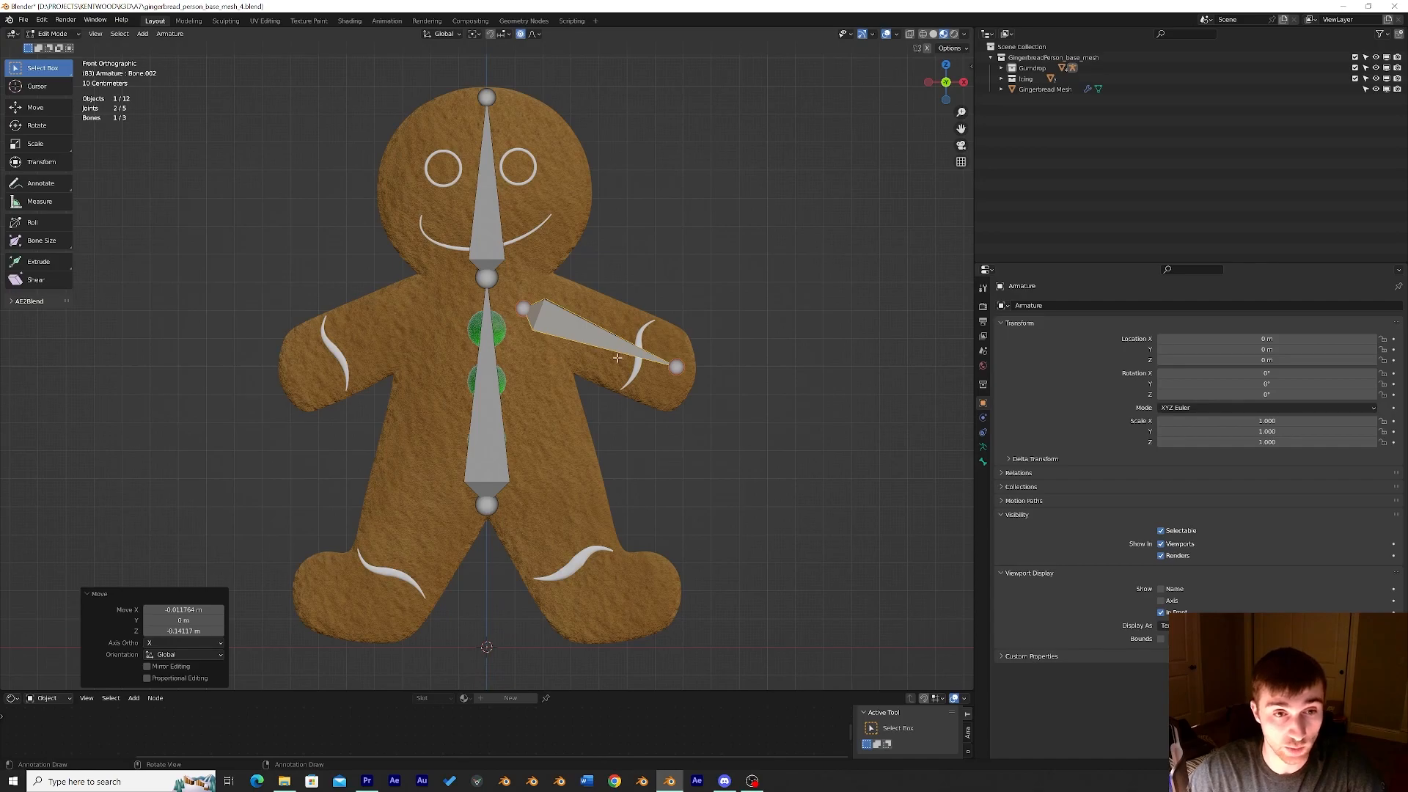
Lower the arm bone slightly, then move its shoulder joint about 0.08 m outward along X and 0.024 m down.
key(g)
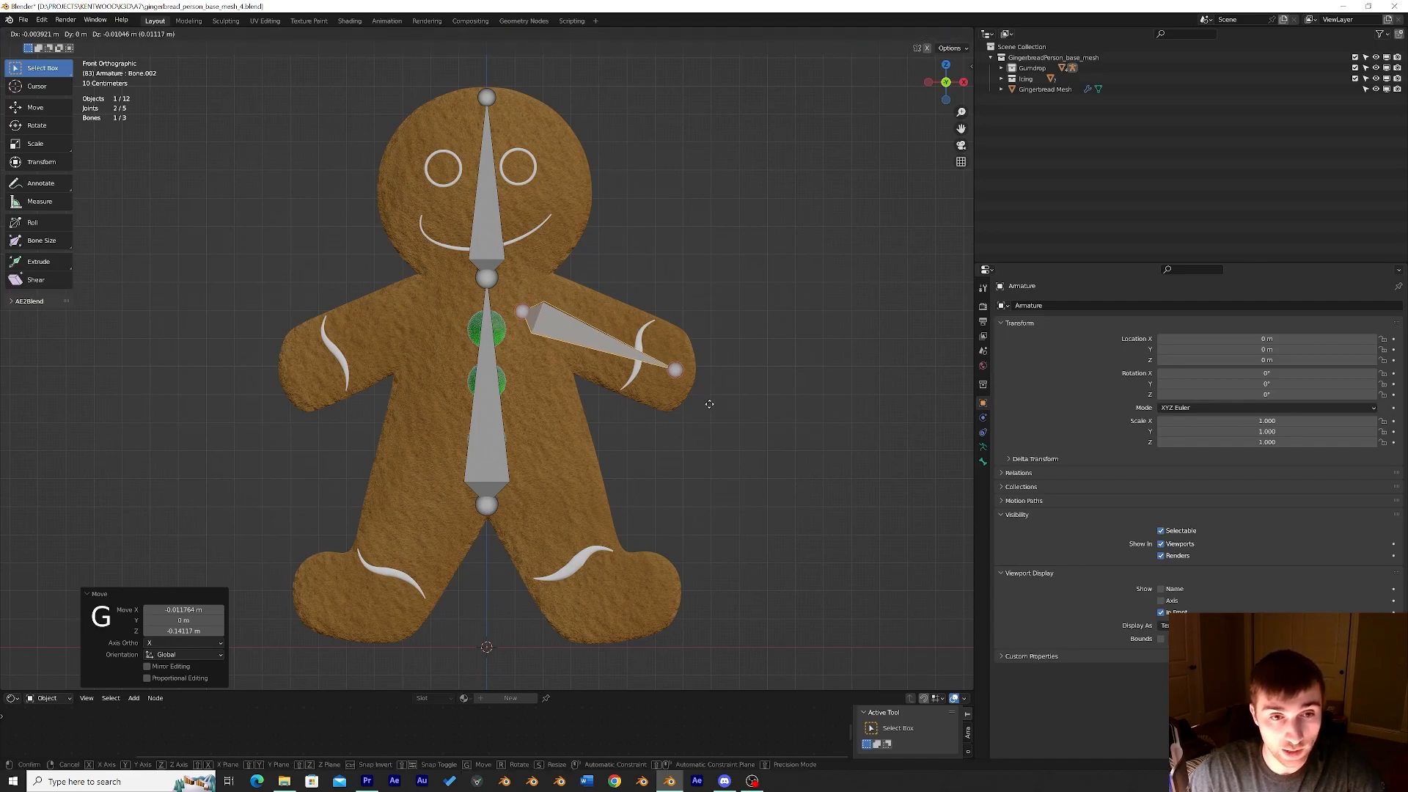
click(709, 403)
click(522, 312)
key(g)
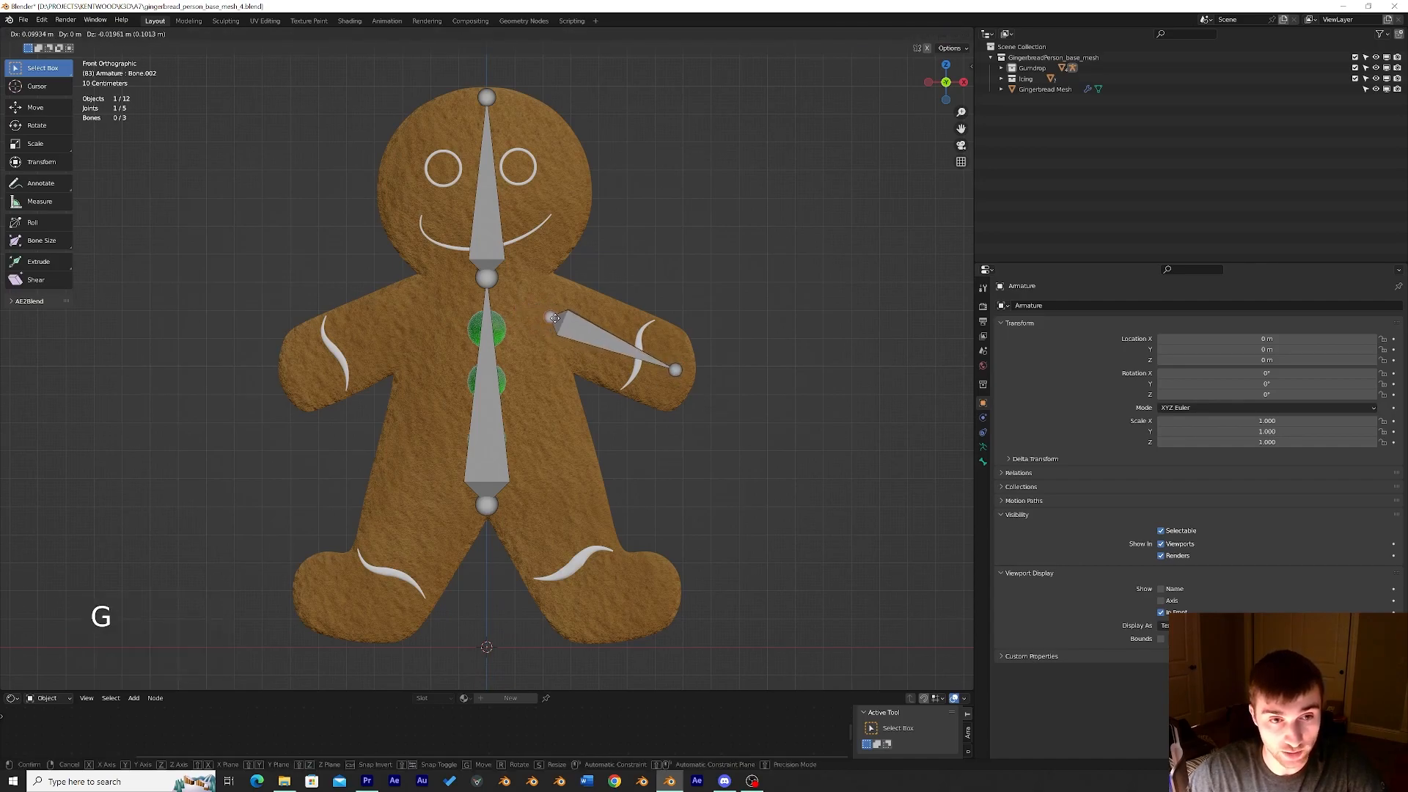
click(545, 318)
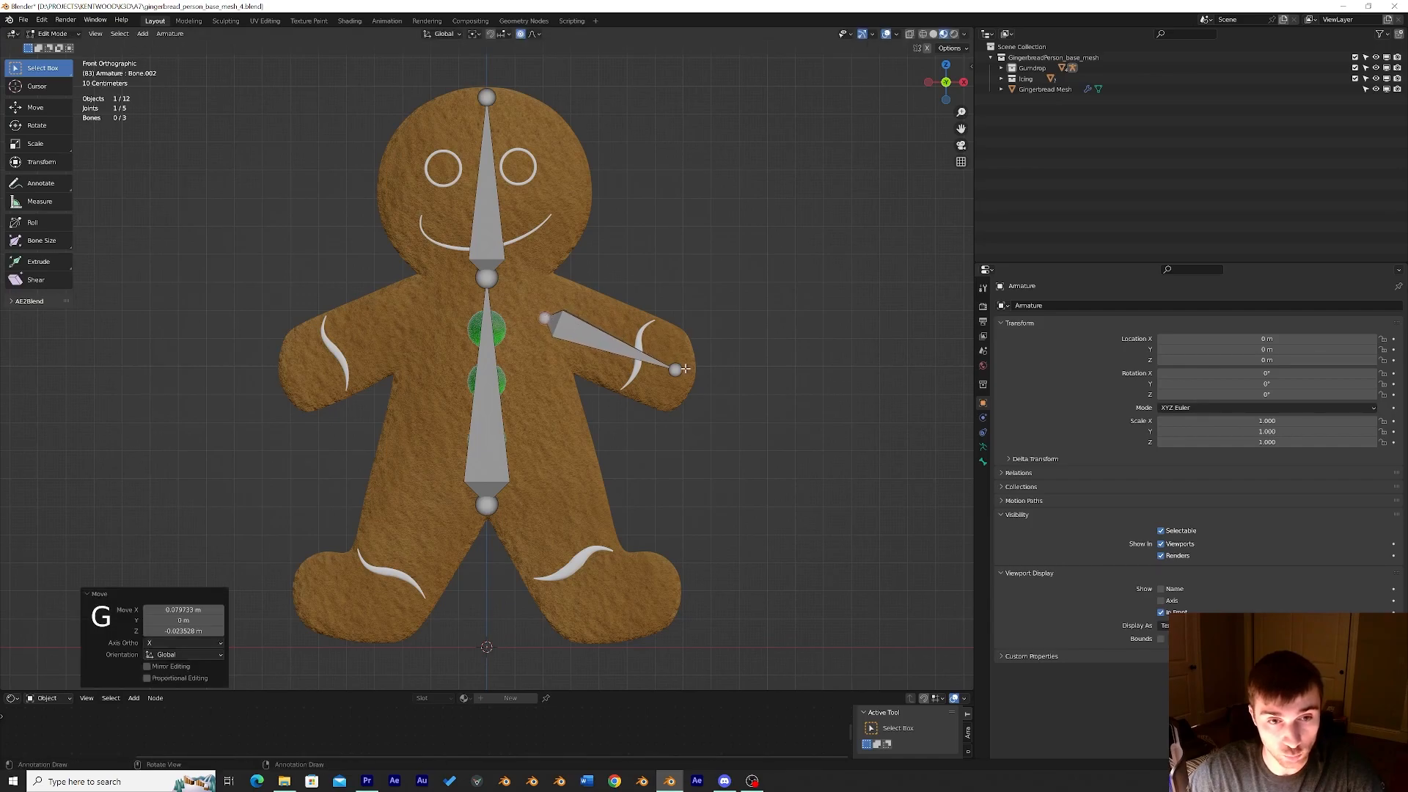
Fine-tune the heights of the arm bone's hand and shoulder joints to center the bone in the arm.
click(545, 327)
key(g)
click(544, 323)
click(544, 322)
key(g)
click(545, 319)
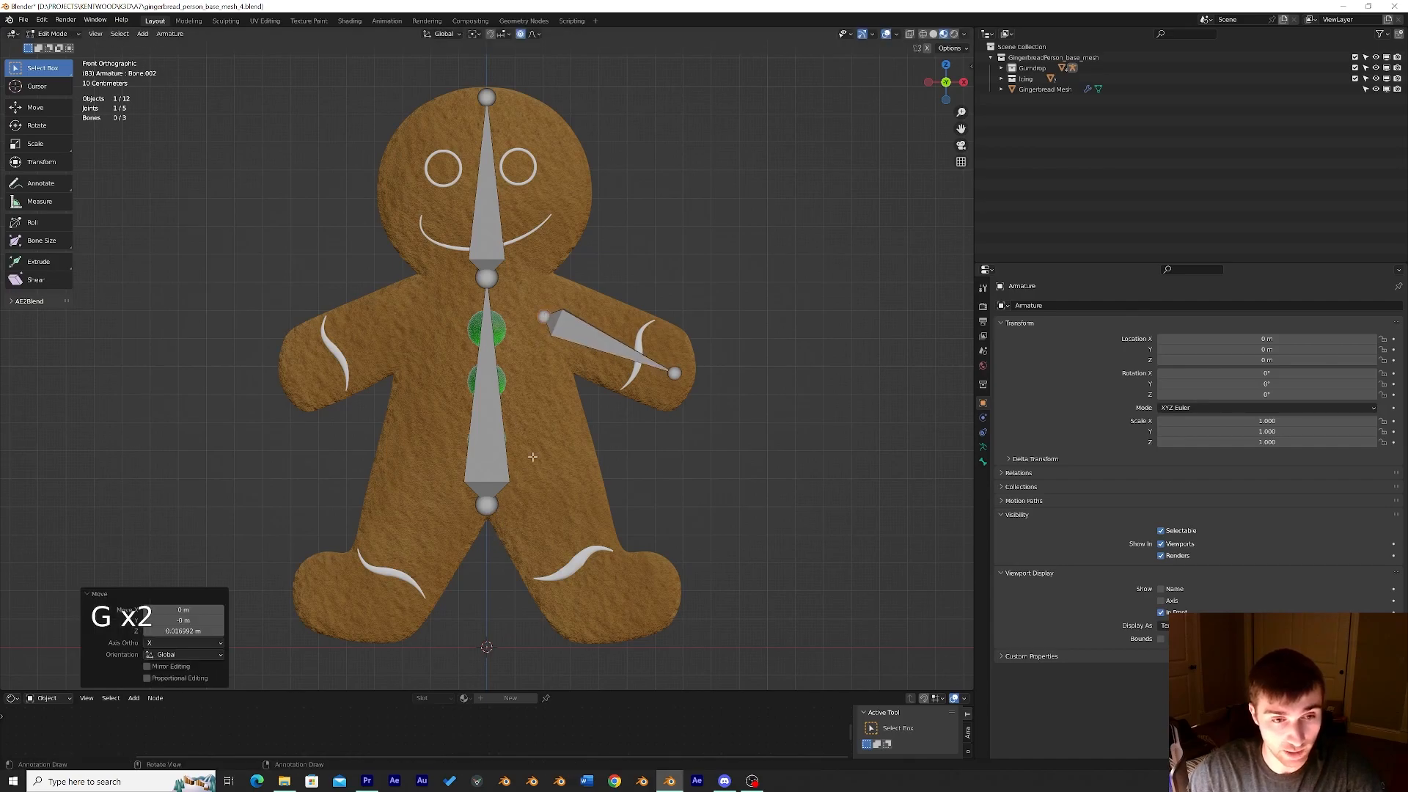
Duplicate the arm bone down into the left leg and place the copy's base joint at the top of the leg.
click(620, 349)
key(shift+d)
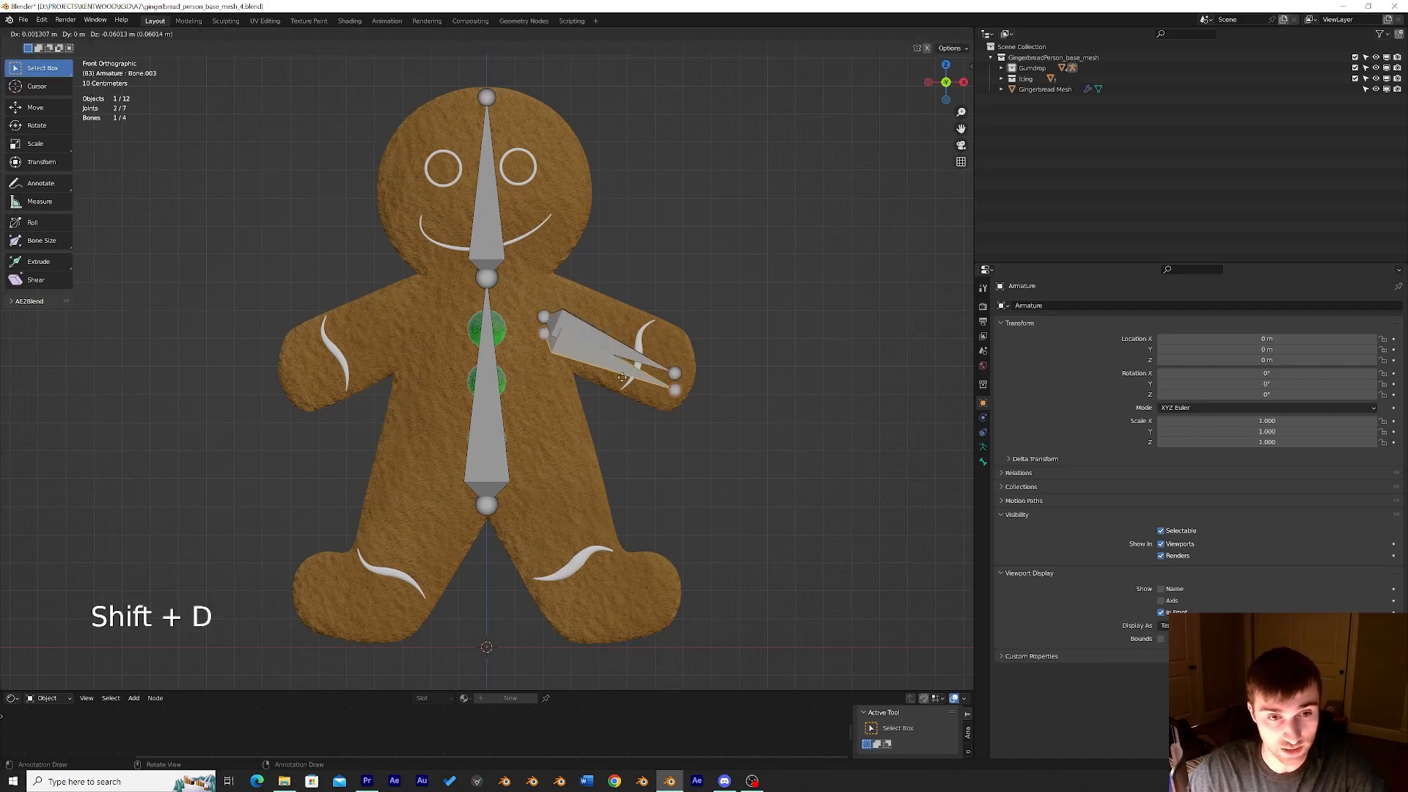
click(583, 547)
click(511, 515)
key(g)
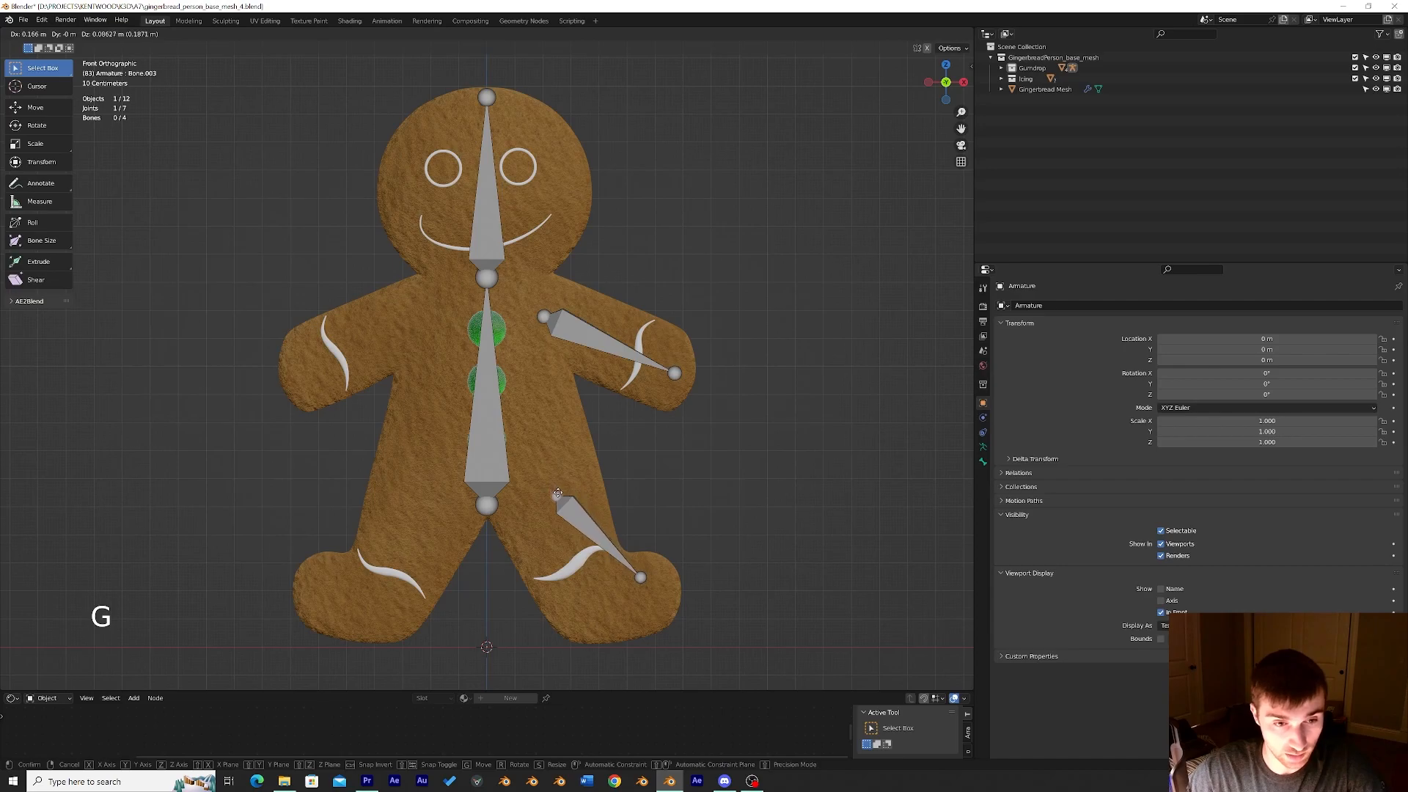
click(547, 498)
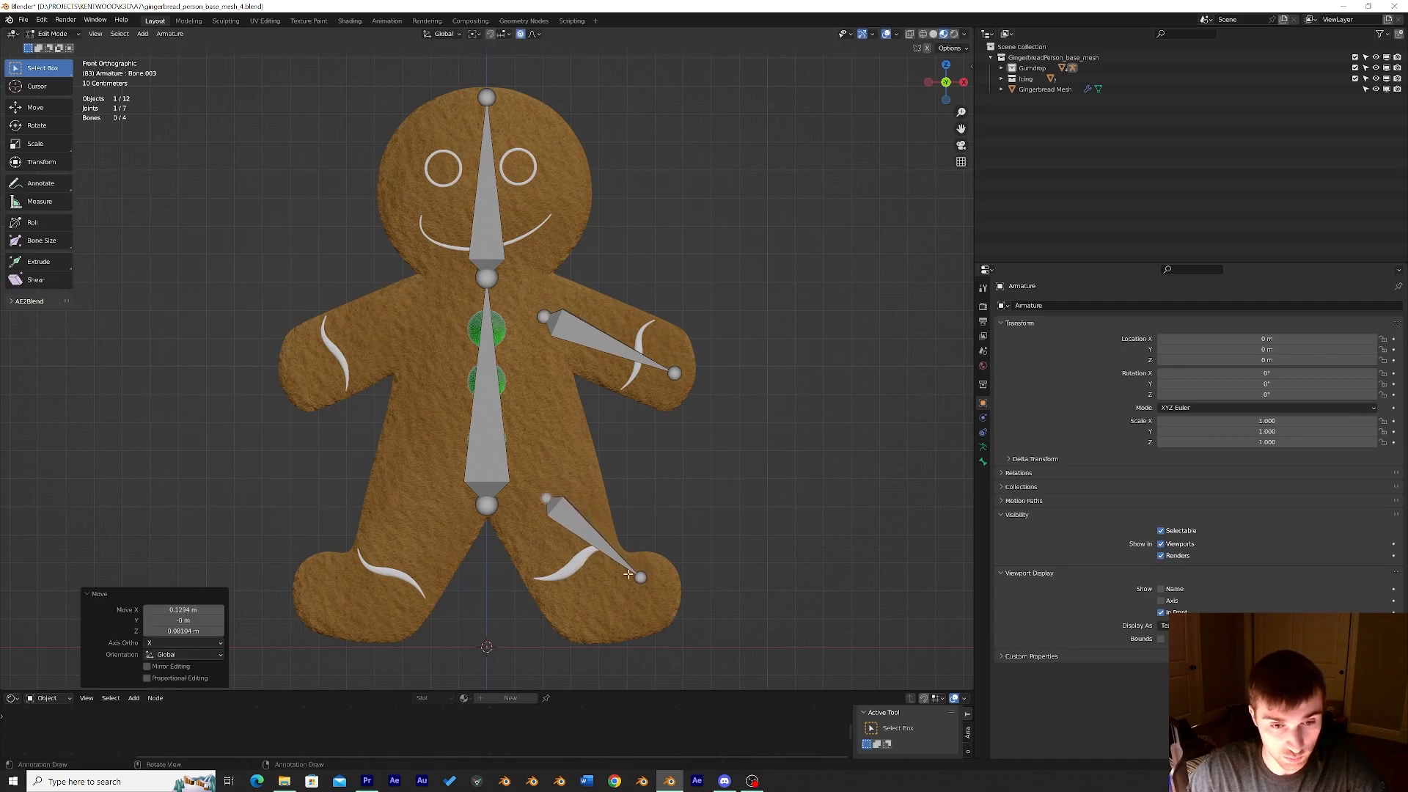
Move the leg bone's tip joint to the ankle and extrude a foot bone about 0.30 m toward the toe.
click(640, 579)
key(g)
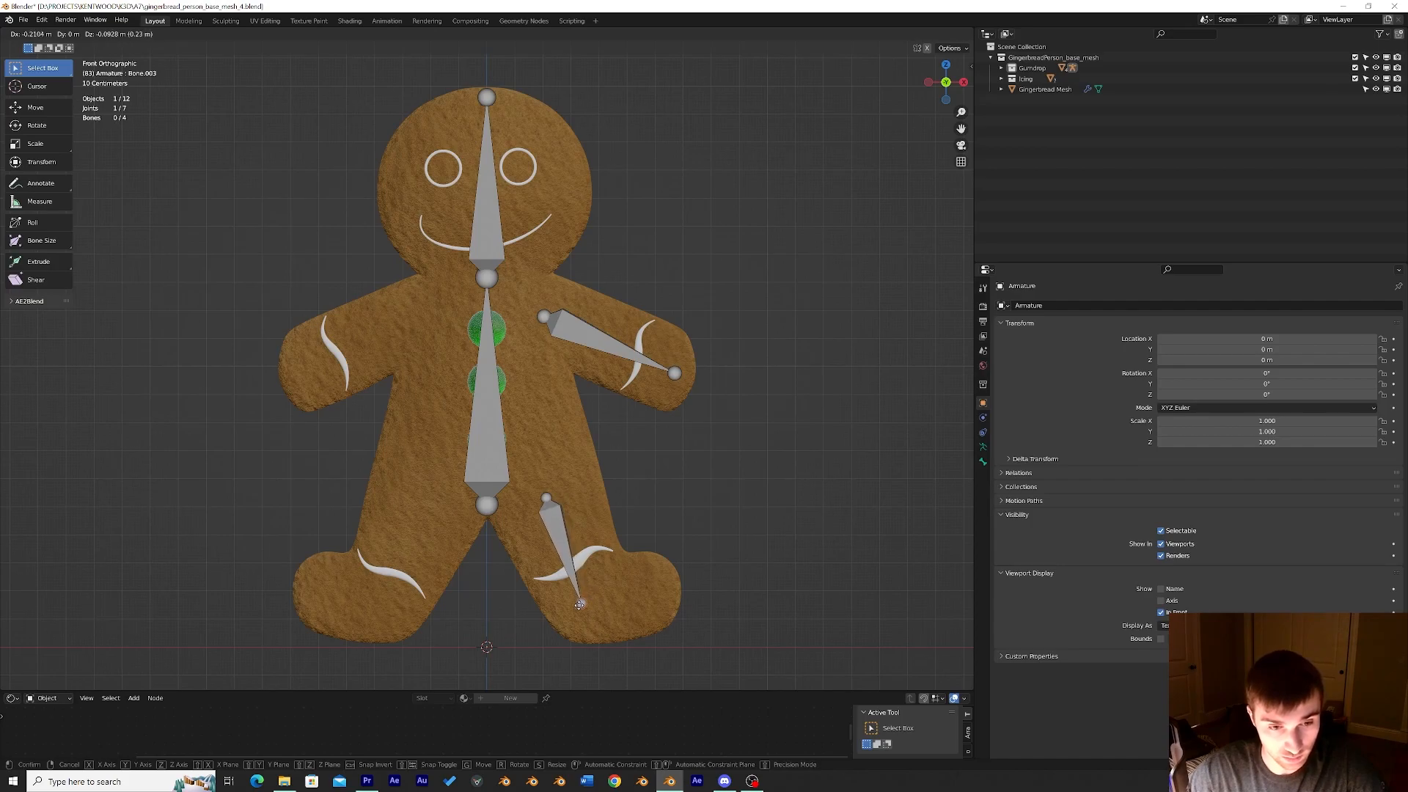
click(580, 605)
key(e)
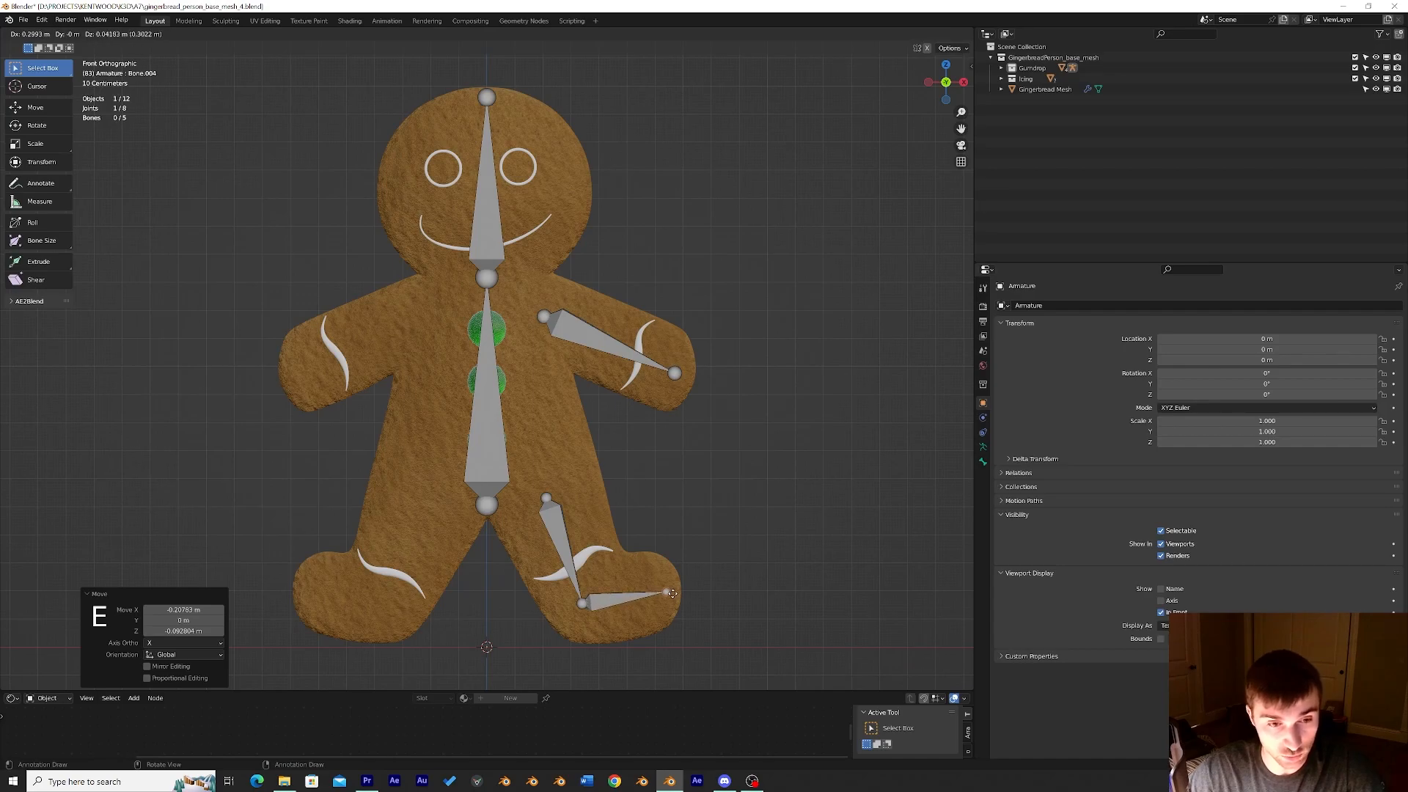
click(673, 593)
Nudge the leg bone up inside the leg in two small moves, the last about 0.012 m along Z.
click(548, 507)
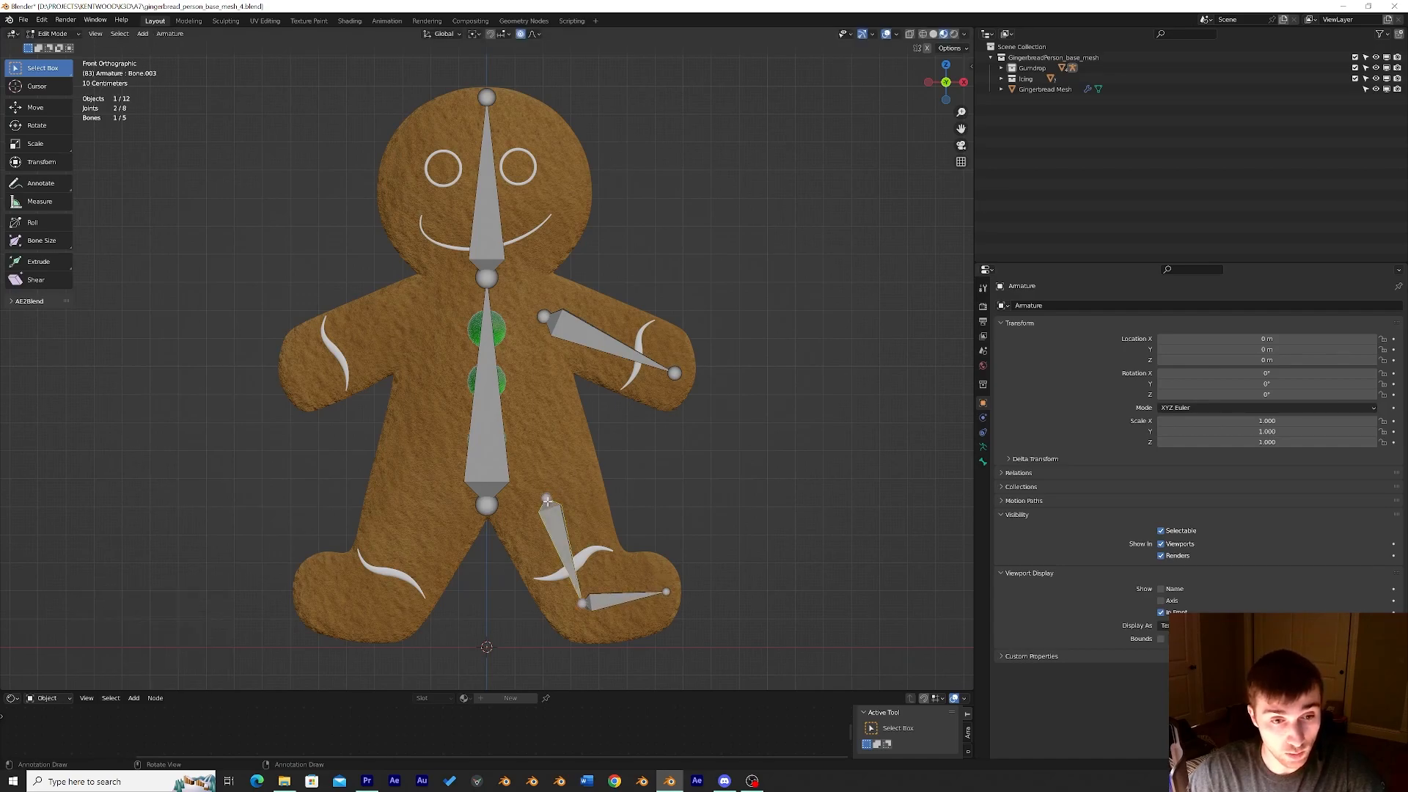
key(g)
click(547, 496)
key(g)
key(g)
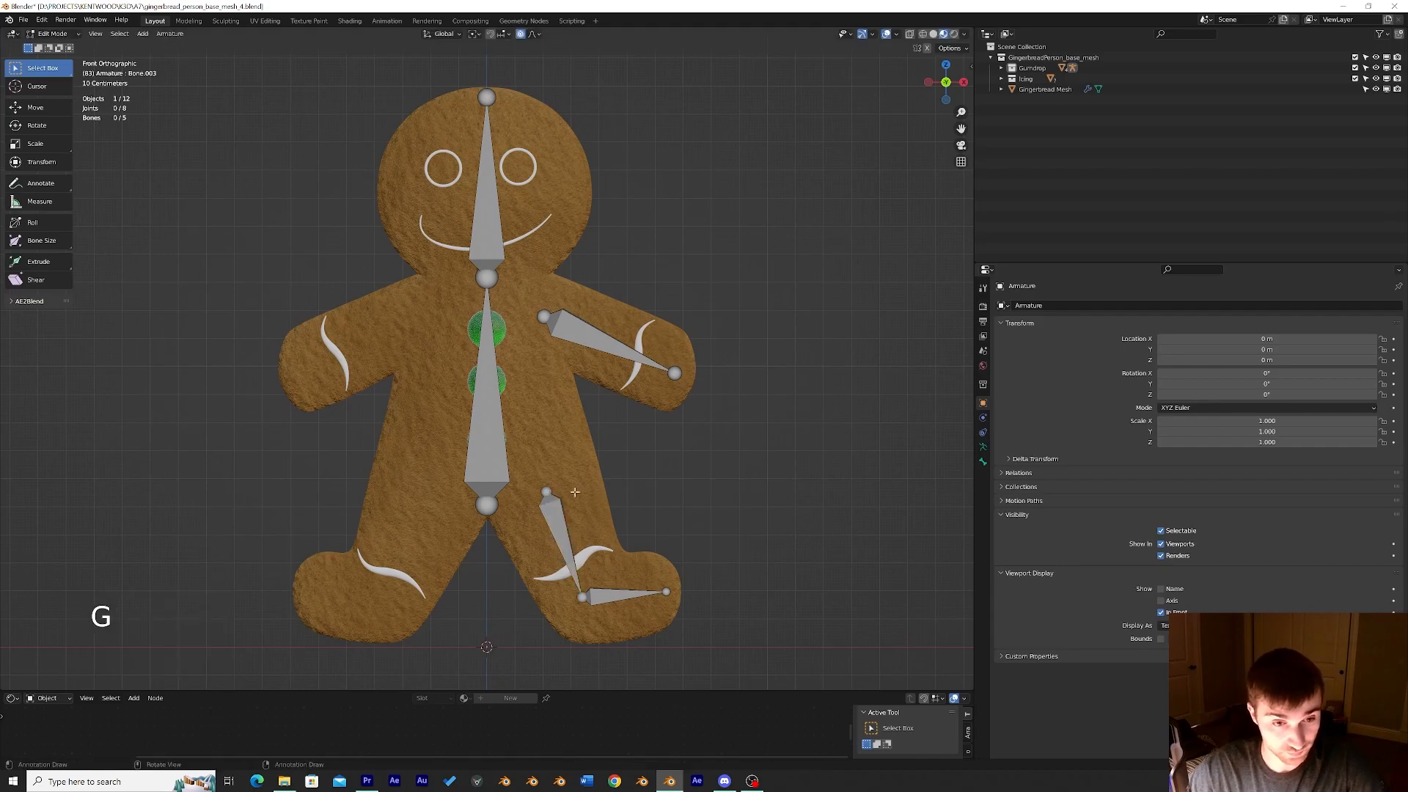
click(545, 490)
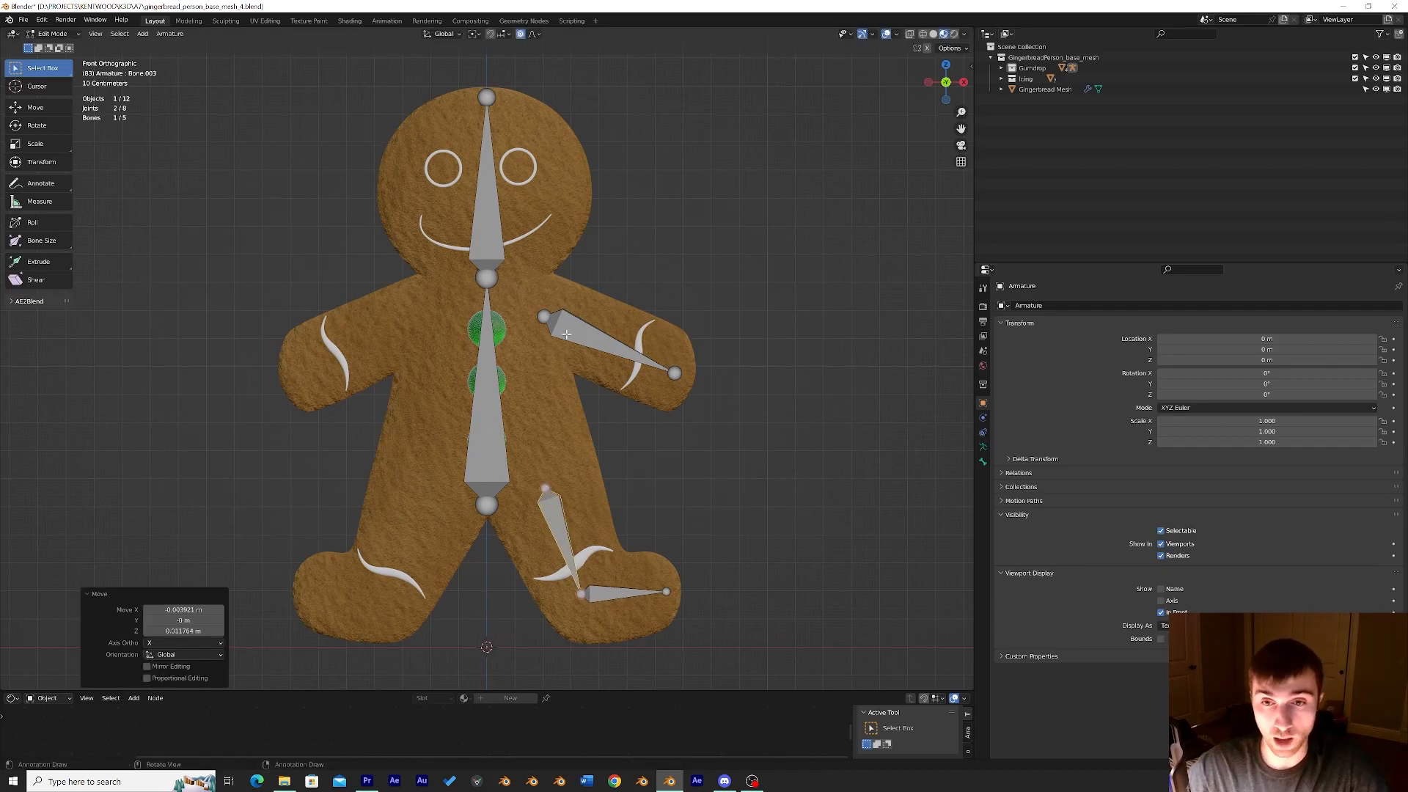
Show the bone properties and rename the torso bone to Spine.
click(486, 368)
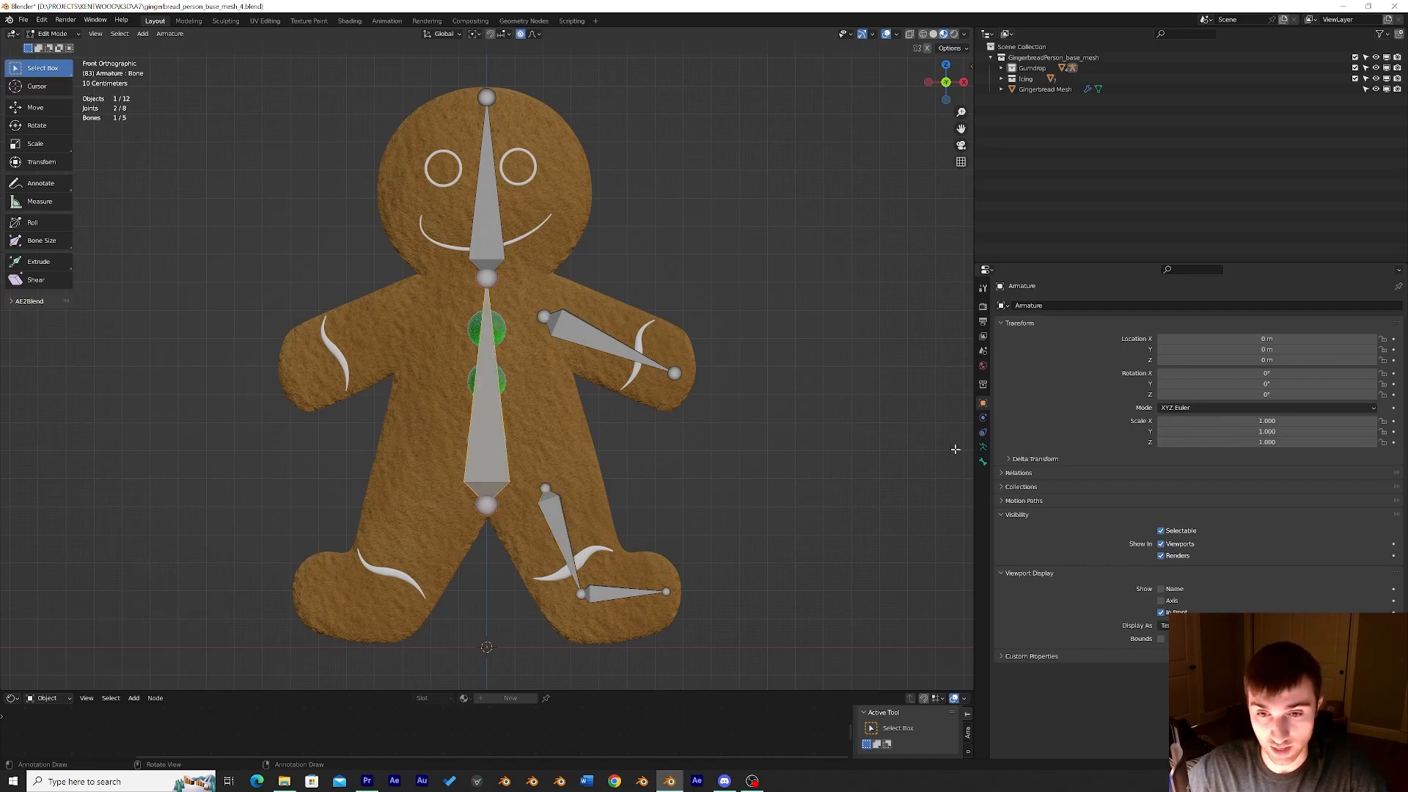
click(983, 448)
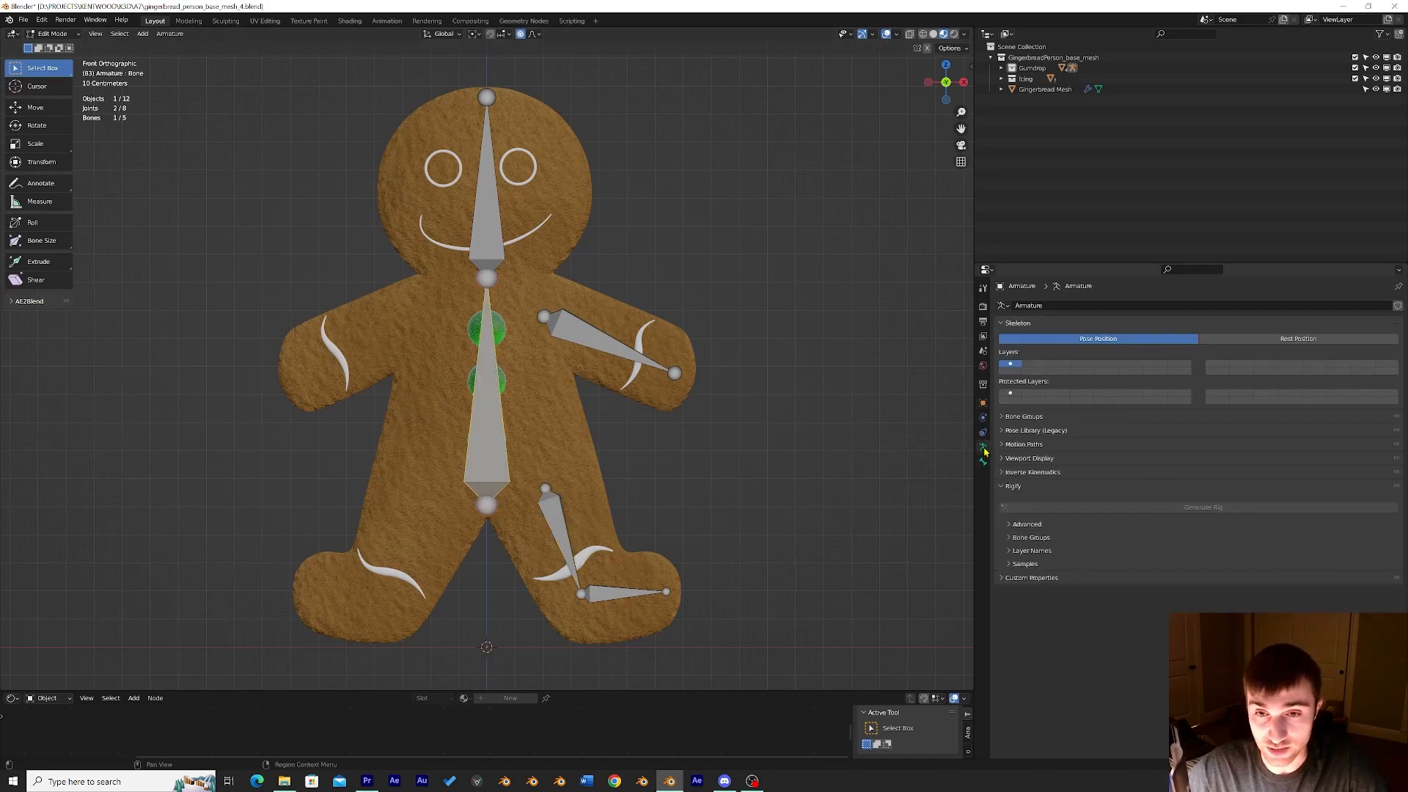
click(584, 328)
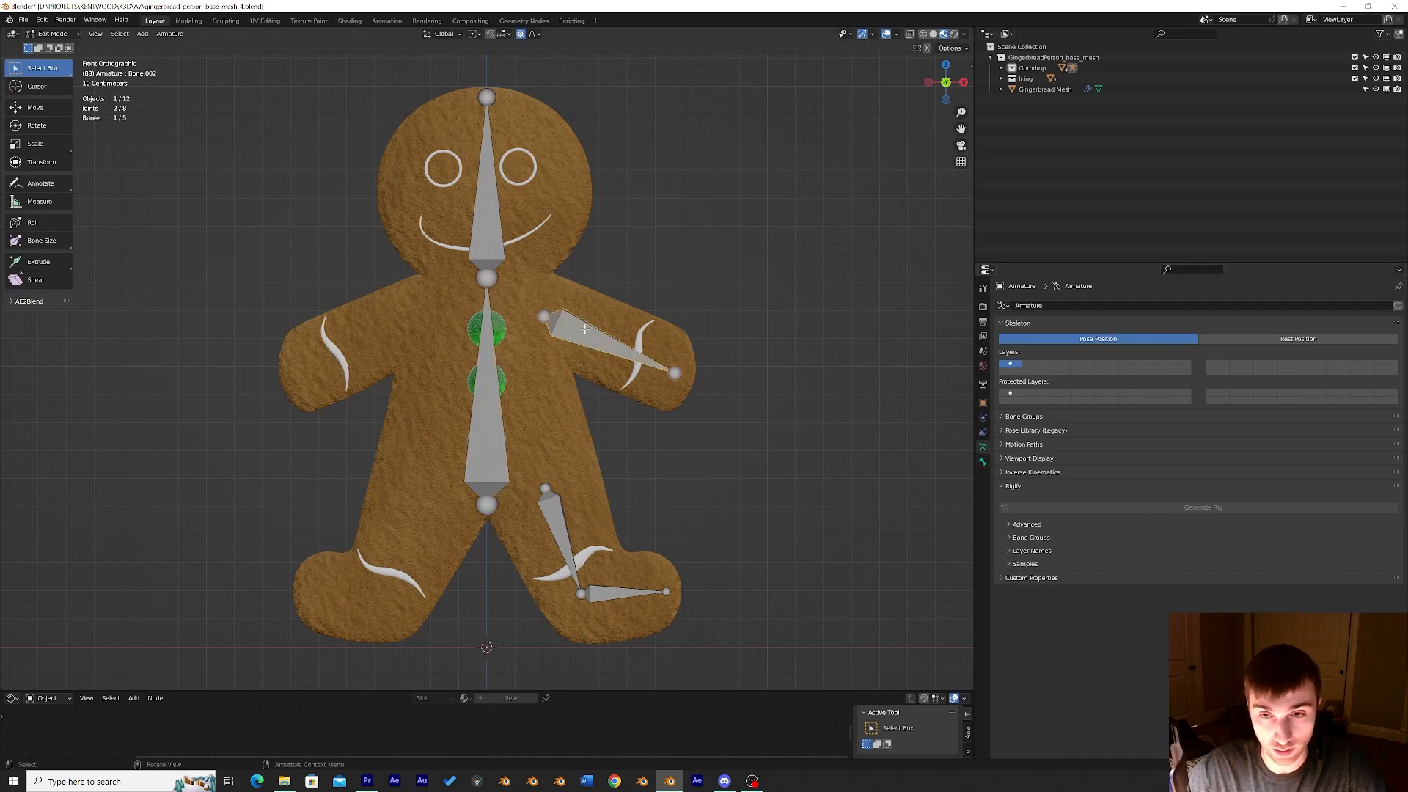
click(566, 539)
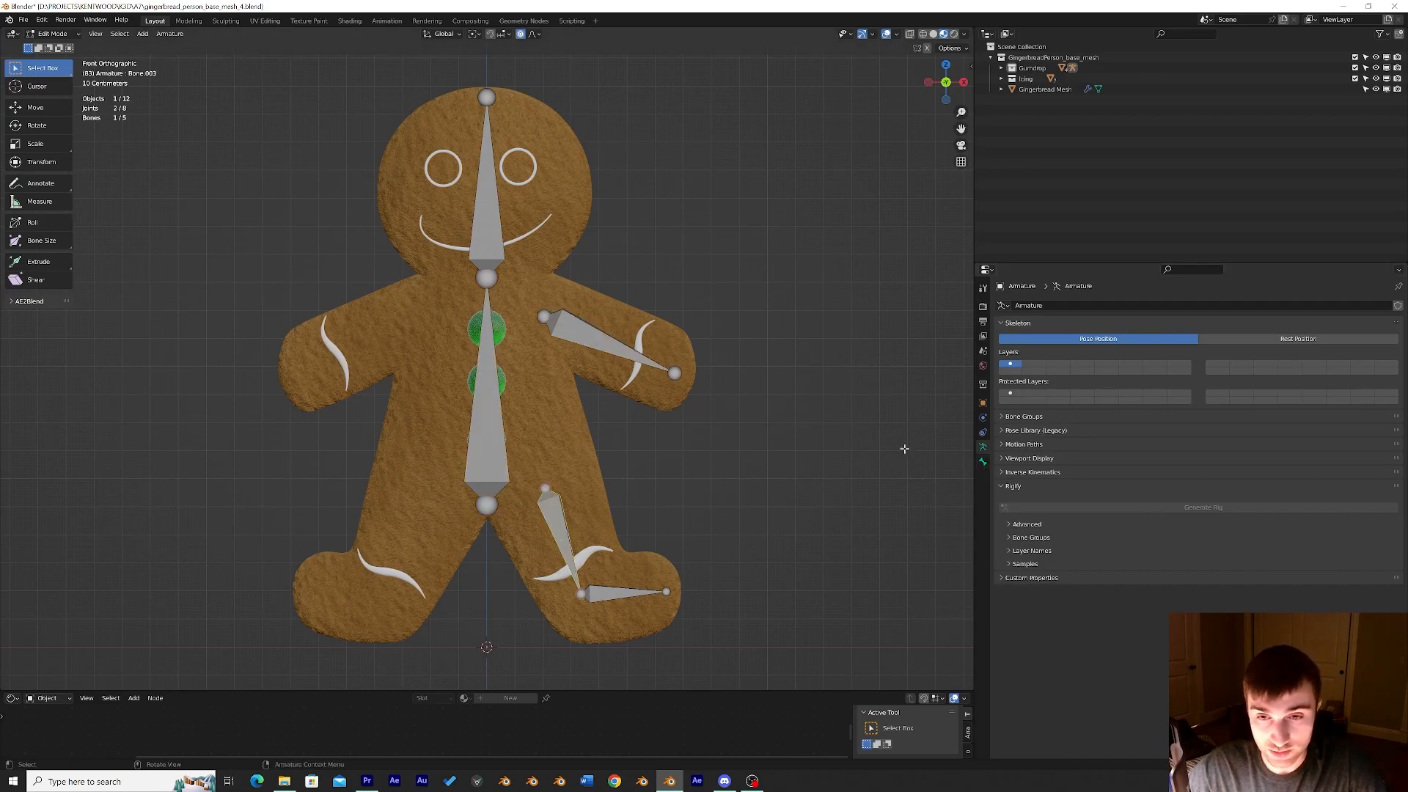
click(984, 462)
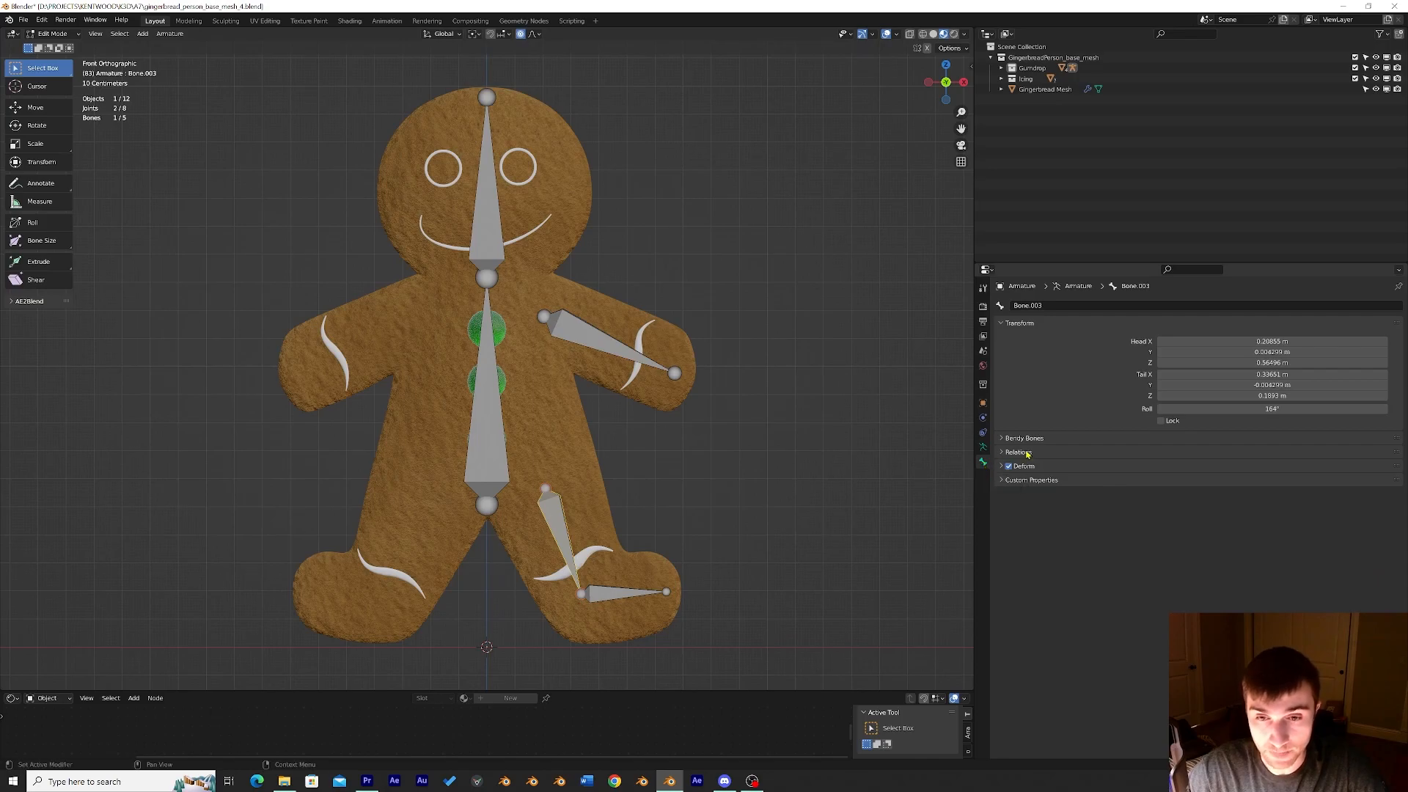
click(489, 433)
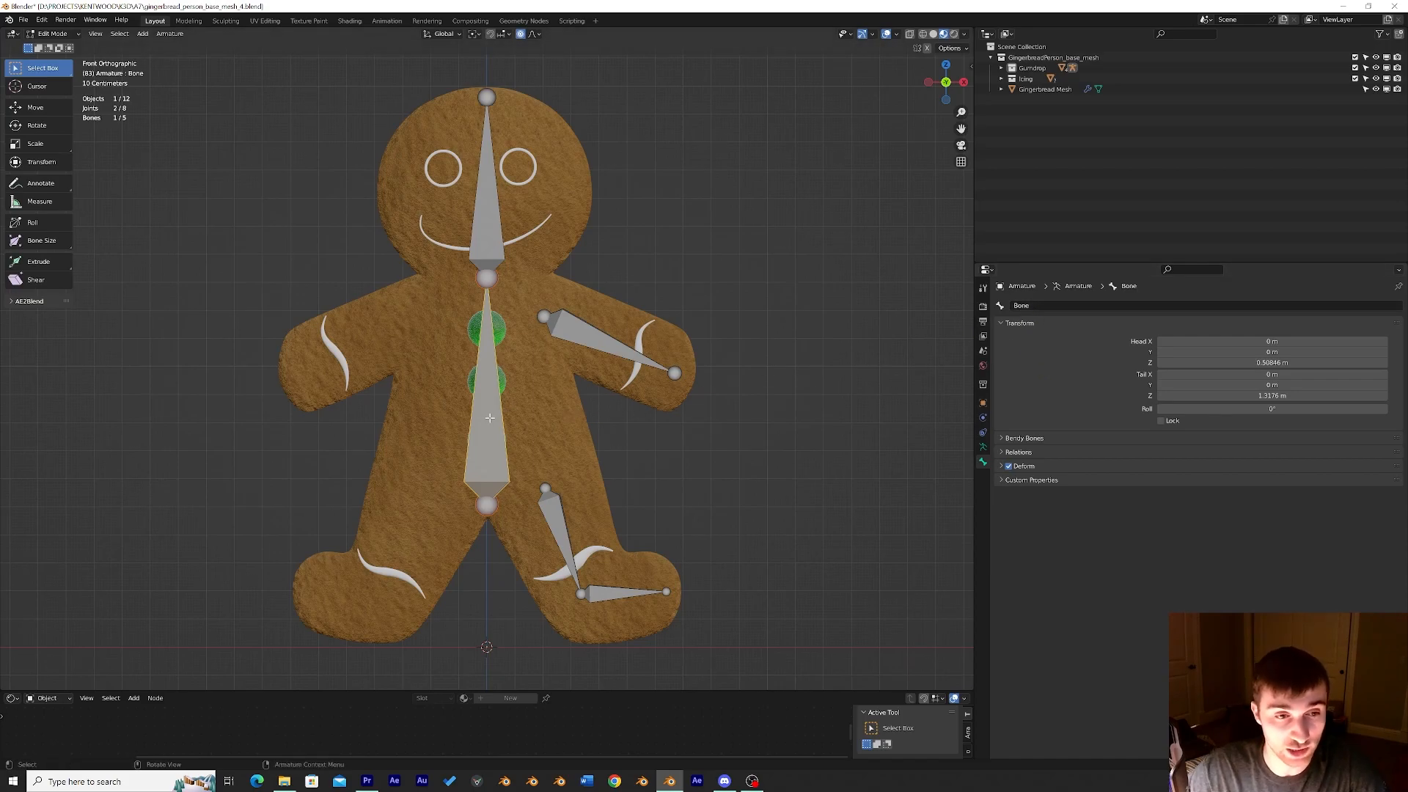
click(1044, 305)
text(Spi)
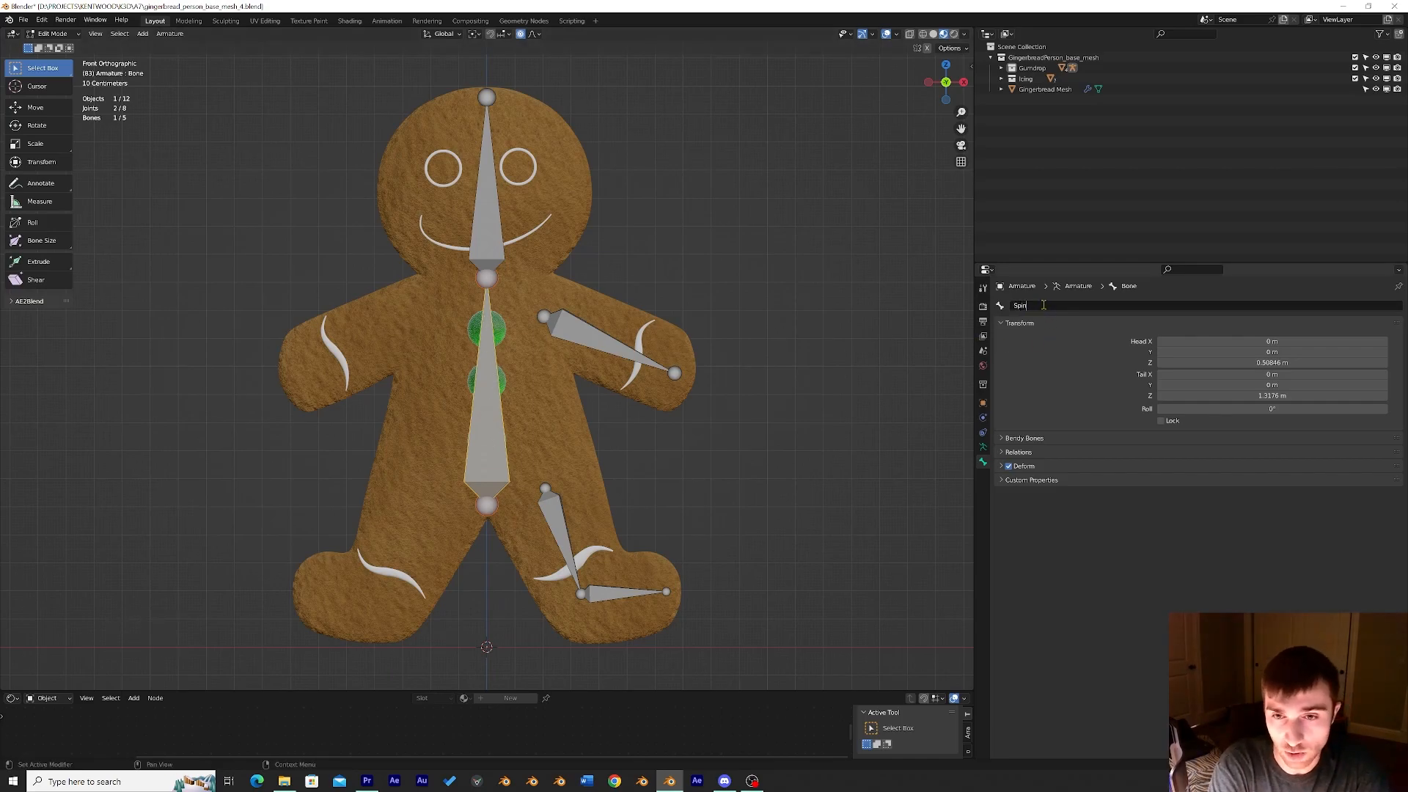
key(Return)
Rename the bone in the head to Head.
click(484, 230)
click(1110, 302)
text(Head)
key(Return)
Rename the bone in the character's left arm to arm.L.
click(600, 345)
middle_drag(600, 345, 565, 360)
double_click(1047, 306)
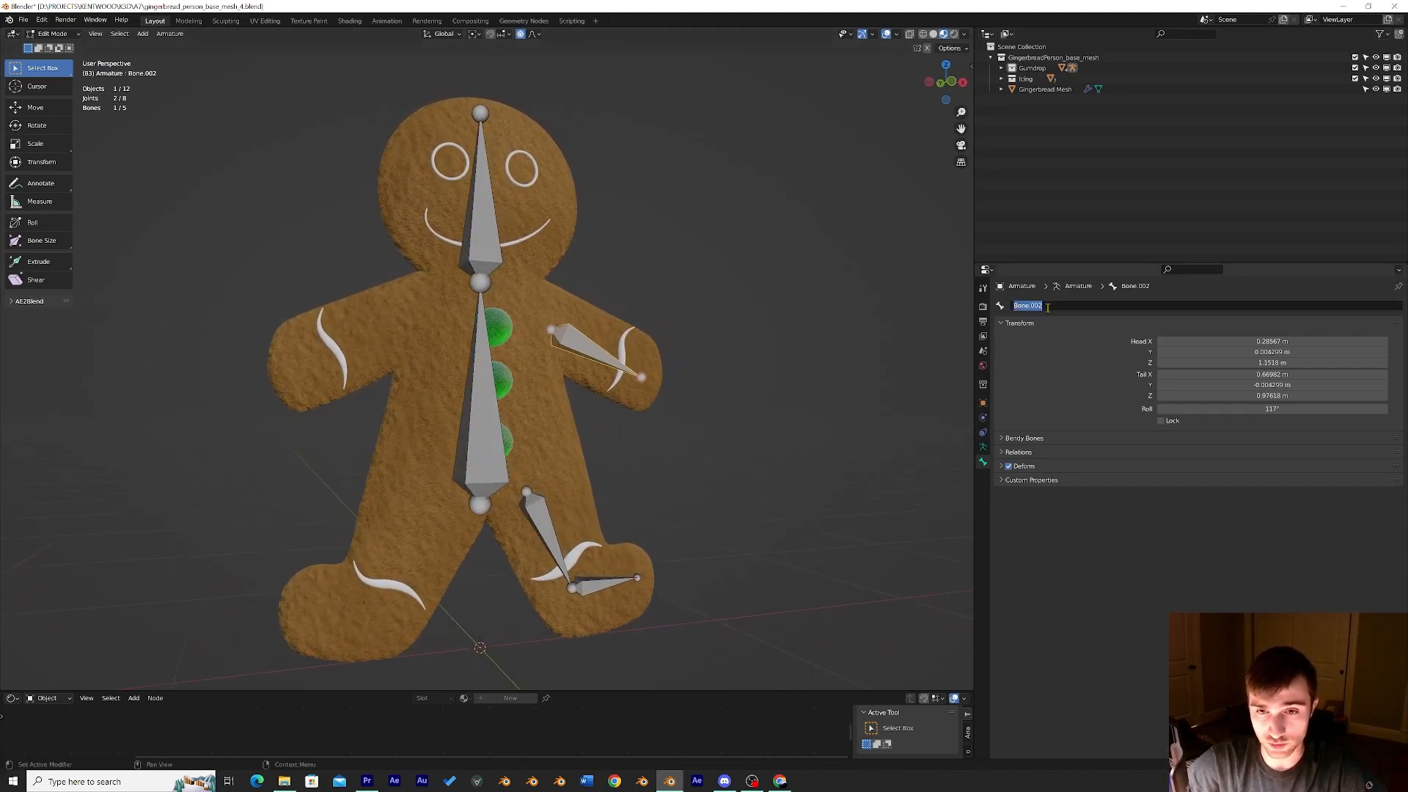
text(arm)
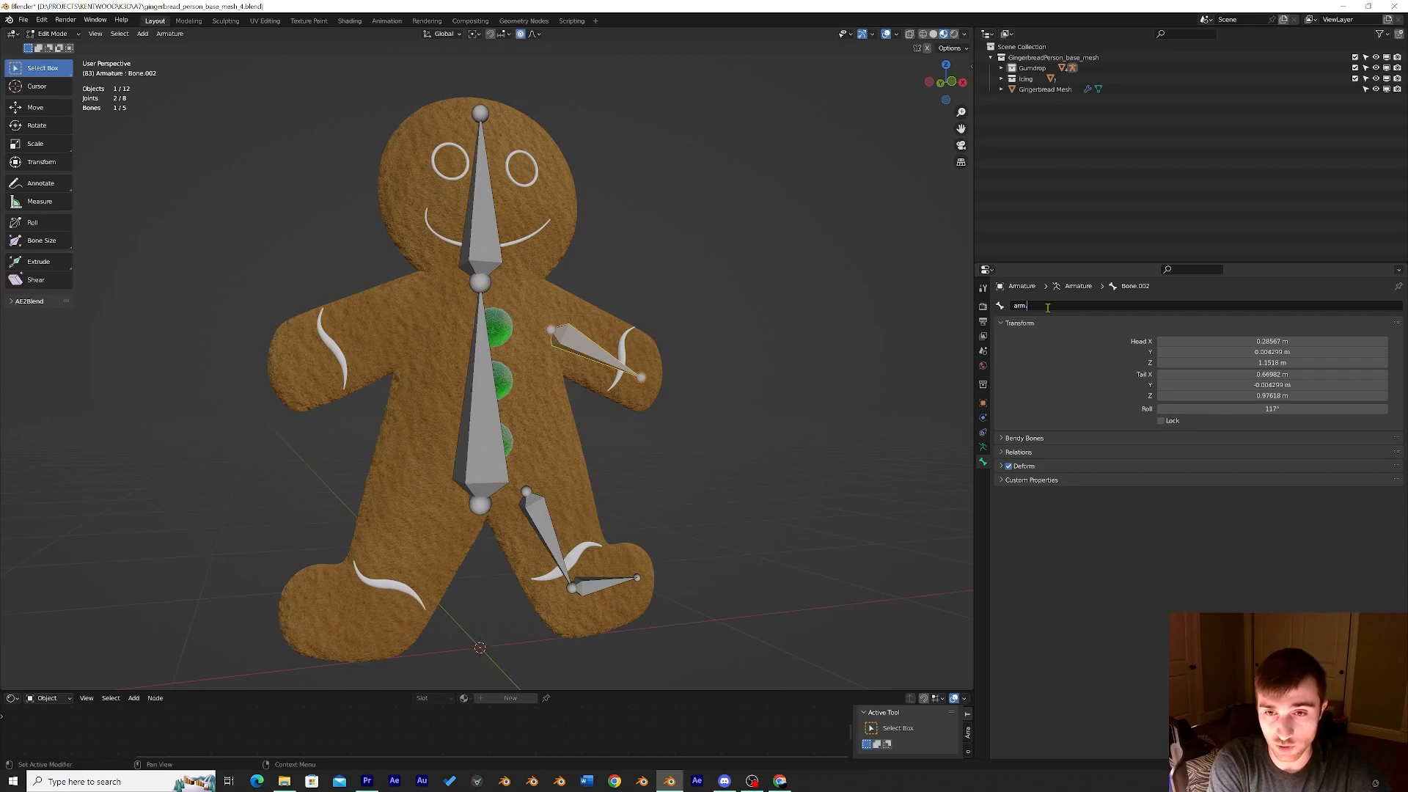
text(.L)
key(Return)
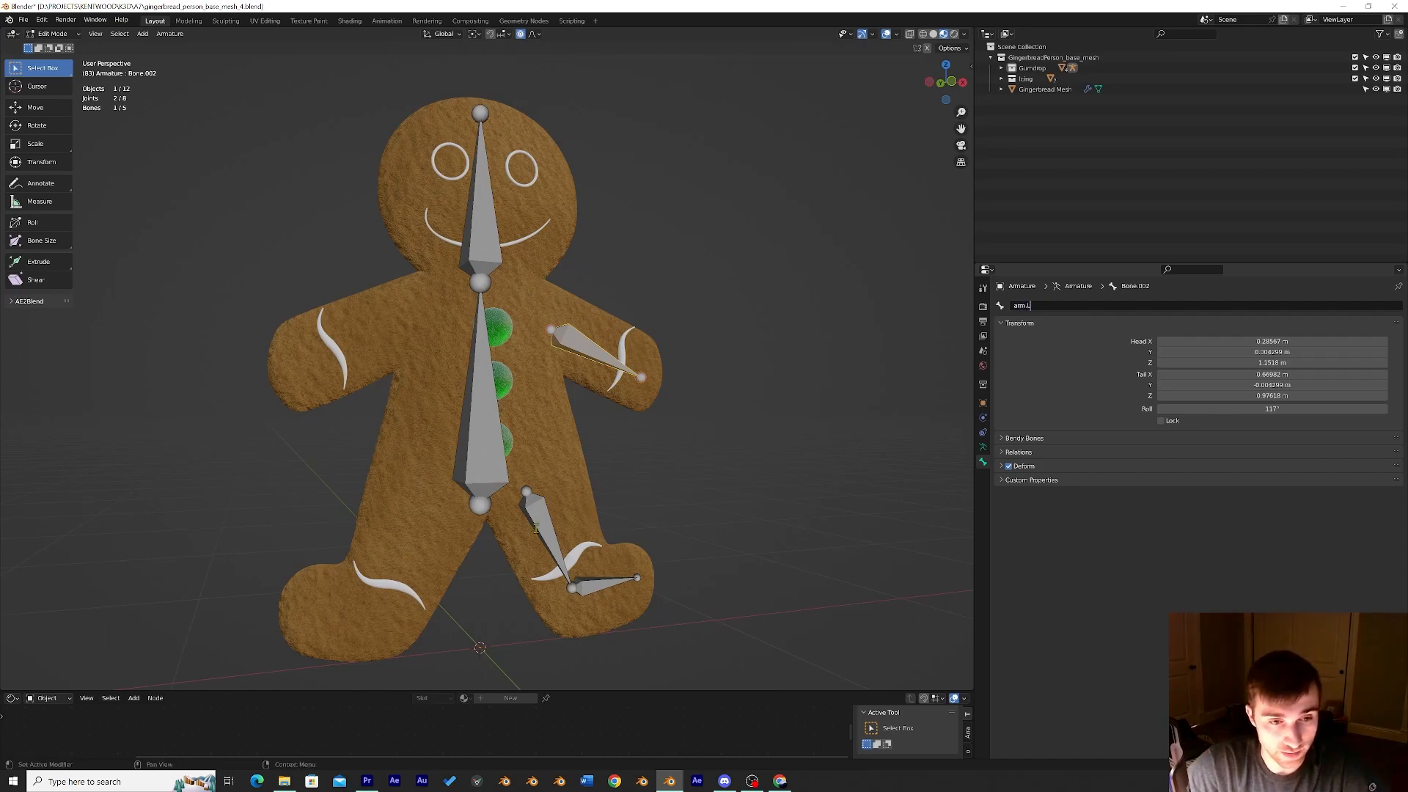
Rename the upper bone in the character's left leg to Leg.L.
click(539, 528)
click(1077, 303)
text(Leg)
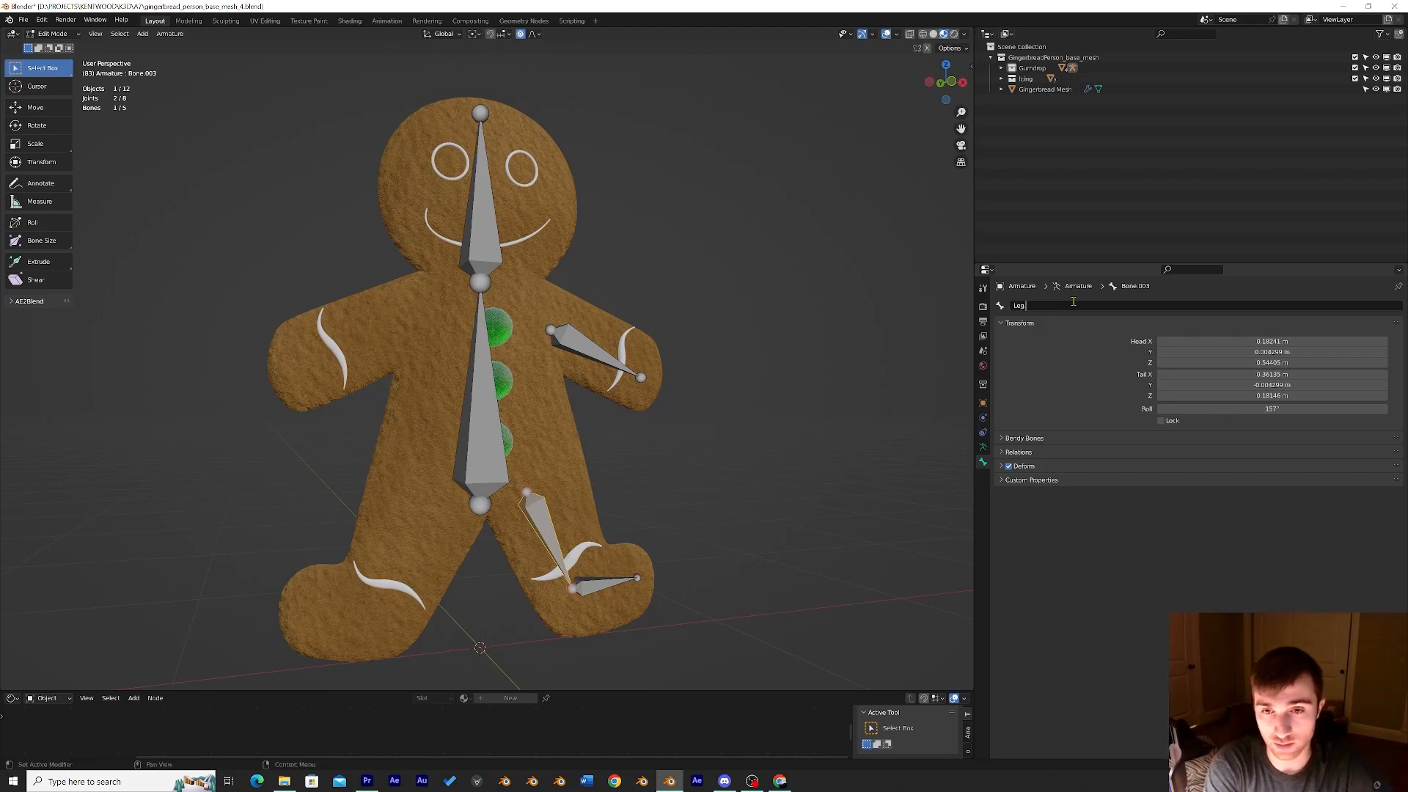
text(.L)
key(Return)
Rename the bone in the character's left foot to Foot.L.
click(594, 588)
middle_drag(596, 586, 569, 584)
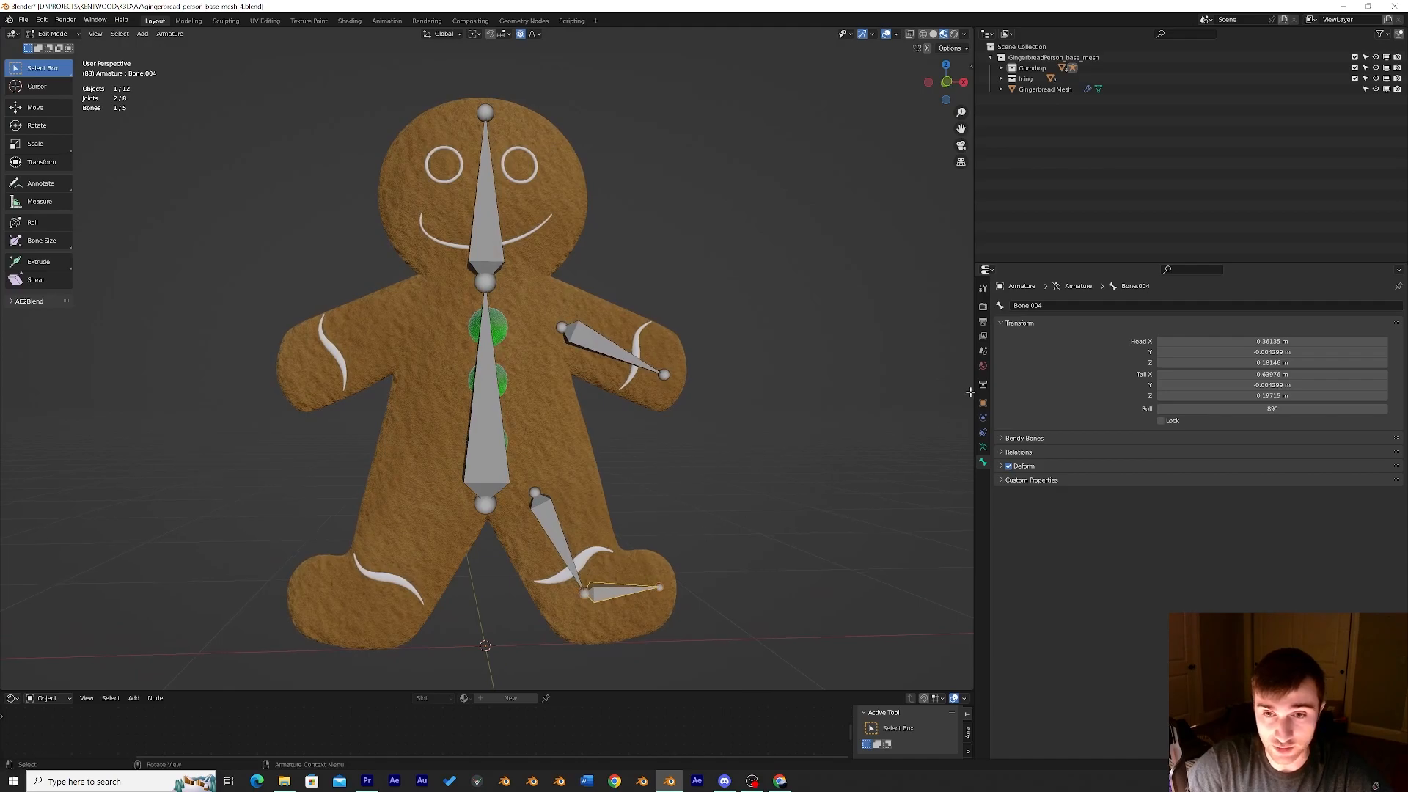
click(1055, 306)
text(Foot.)
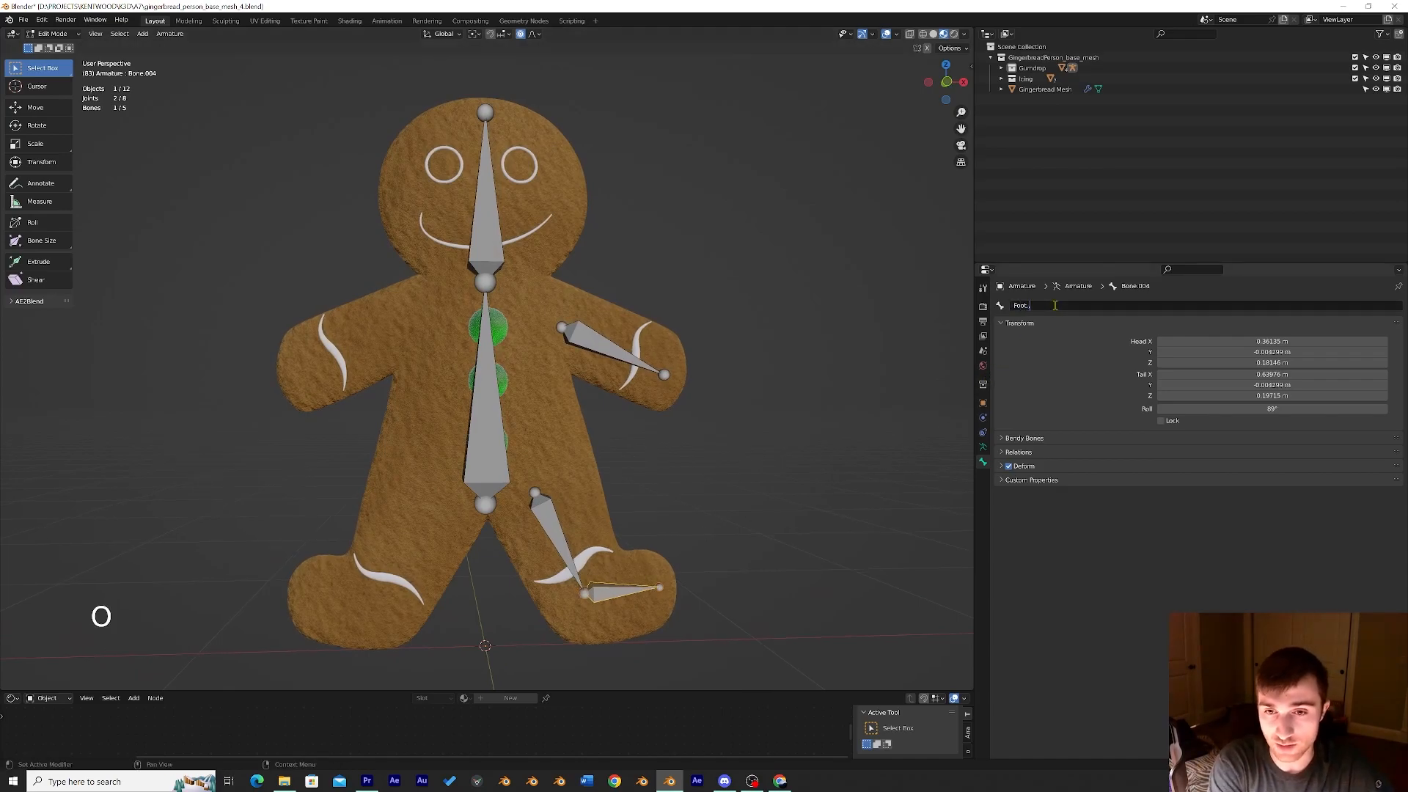
key(BackSpace)
text(.L)
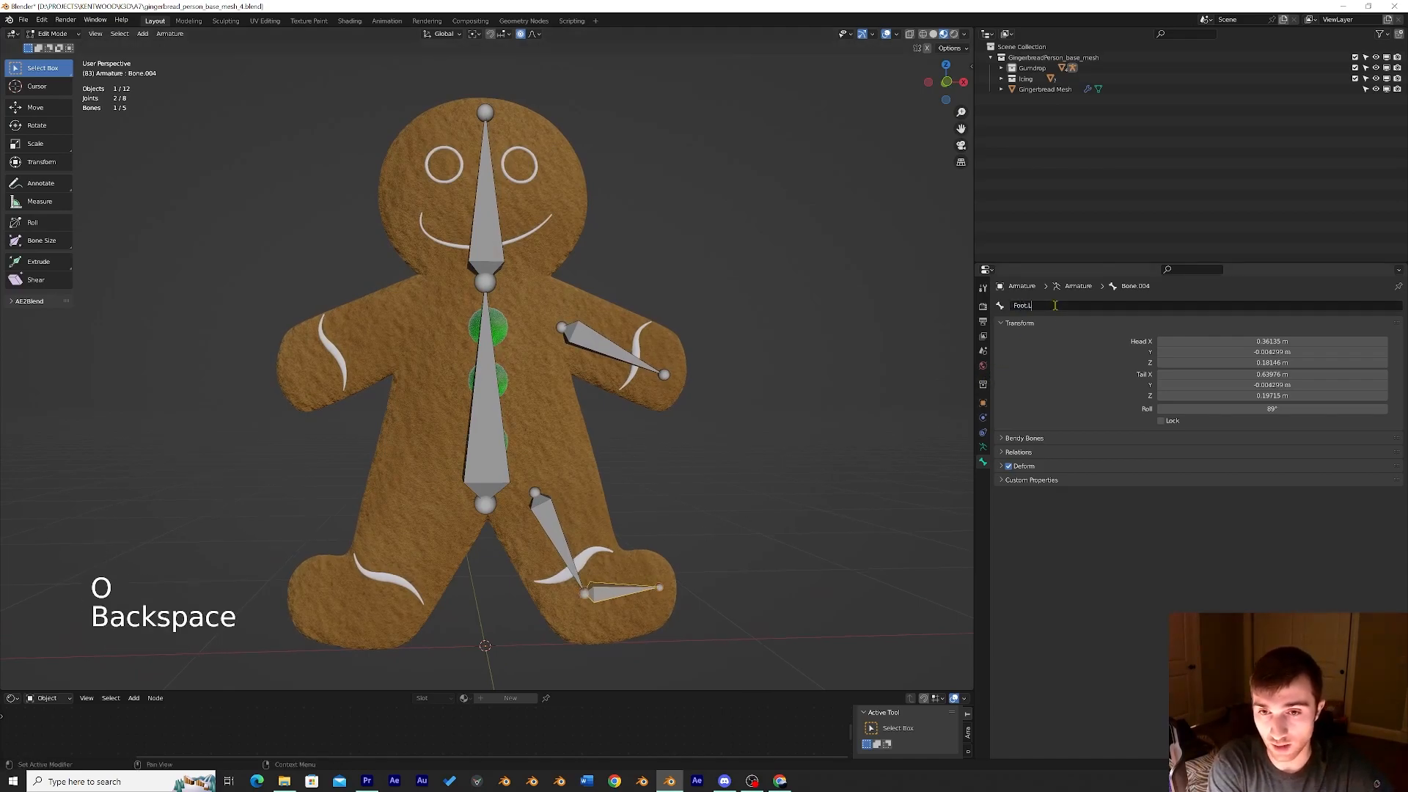
click(657, 472)
Subdivide the arm.L bone with one cut.
mouse_move(657, 471)
middle_down()
mouse_move(692, 460)
mouse_move(660, 462)
mouse_move(669, 473)
mouse_move(672, 457)
middle_up()
click(946, 82)
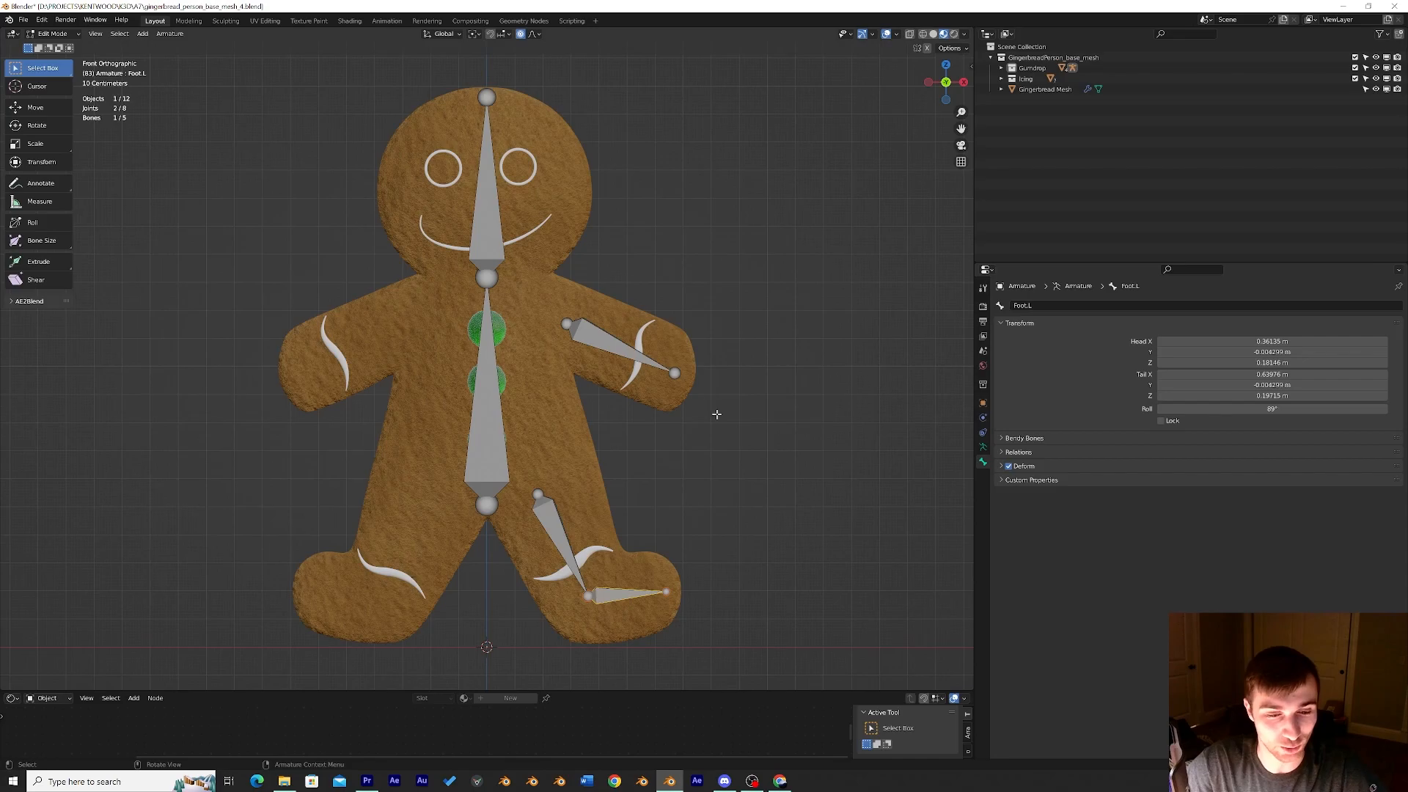
mouse_move(629, 398)
middle_down()
mouse_move(607, 403)
mouse_move(630, 404)
middle_up()
click(605, 342)
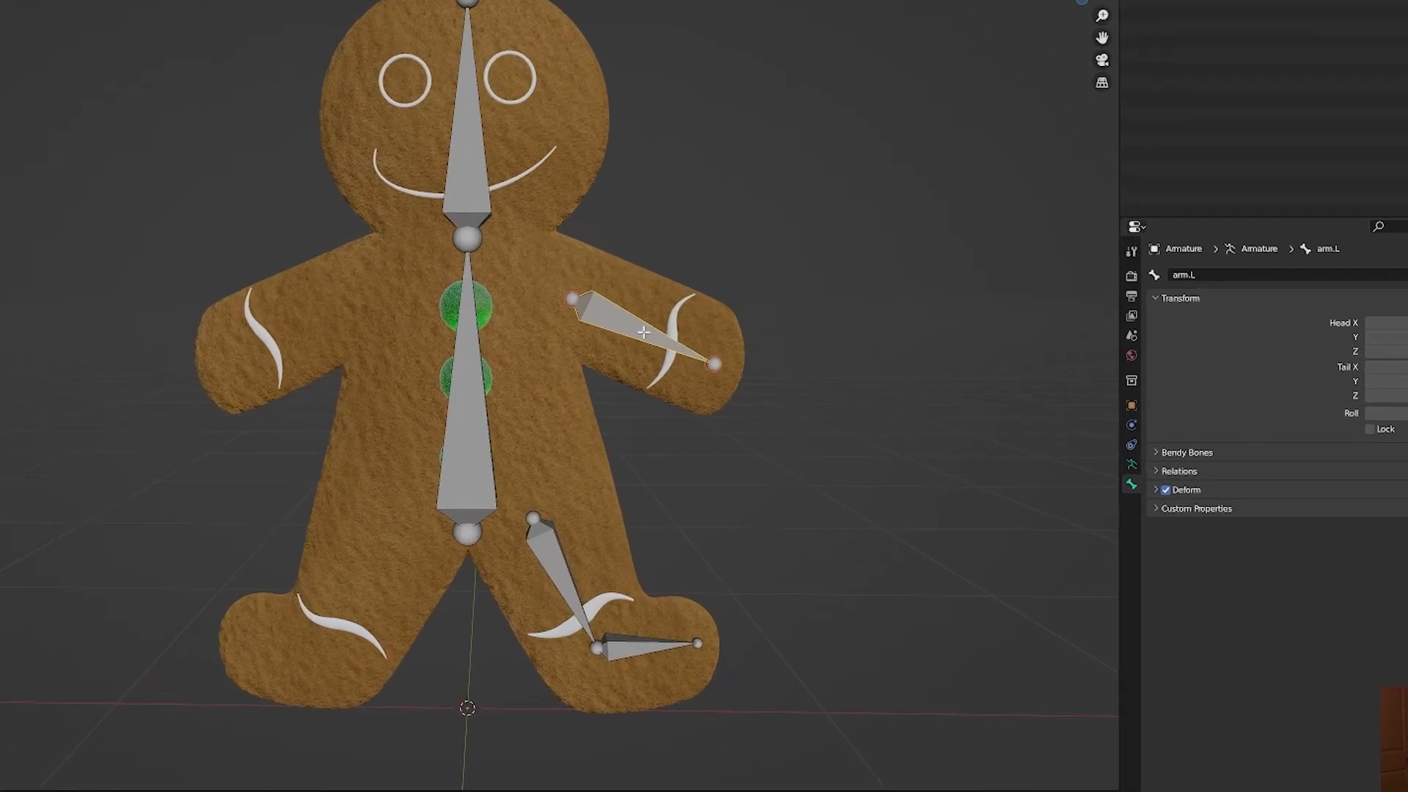
right_click(616, 350)
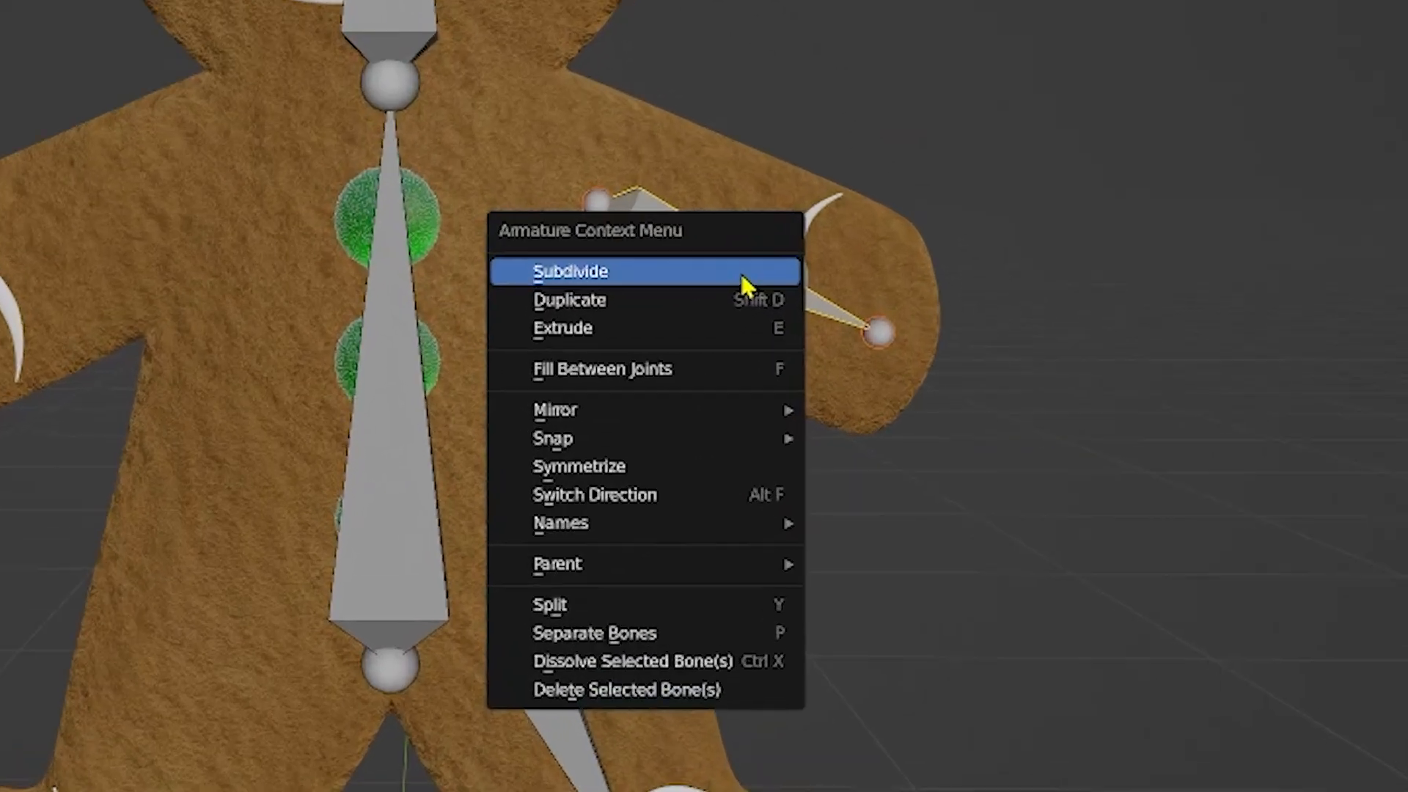
click(621, 354)
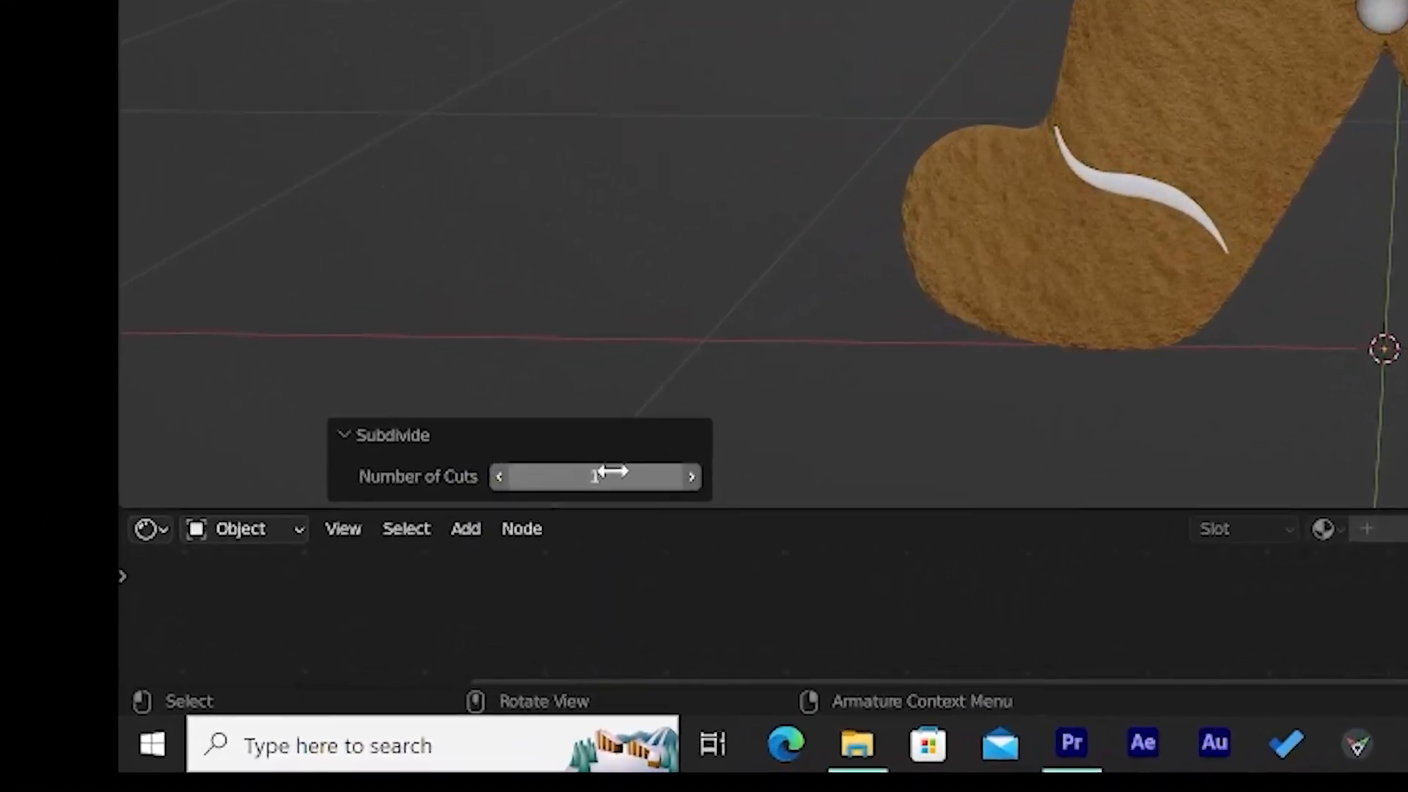
Set the arm.L subdivision to two cuts and check the separate arm segments.
click(704, 441)
text(2)
key(Return)
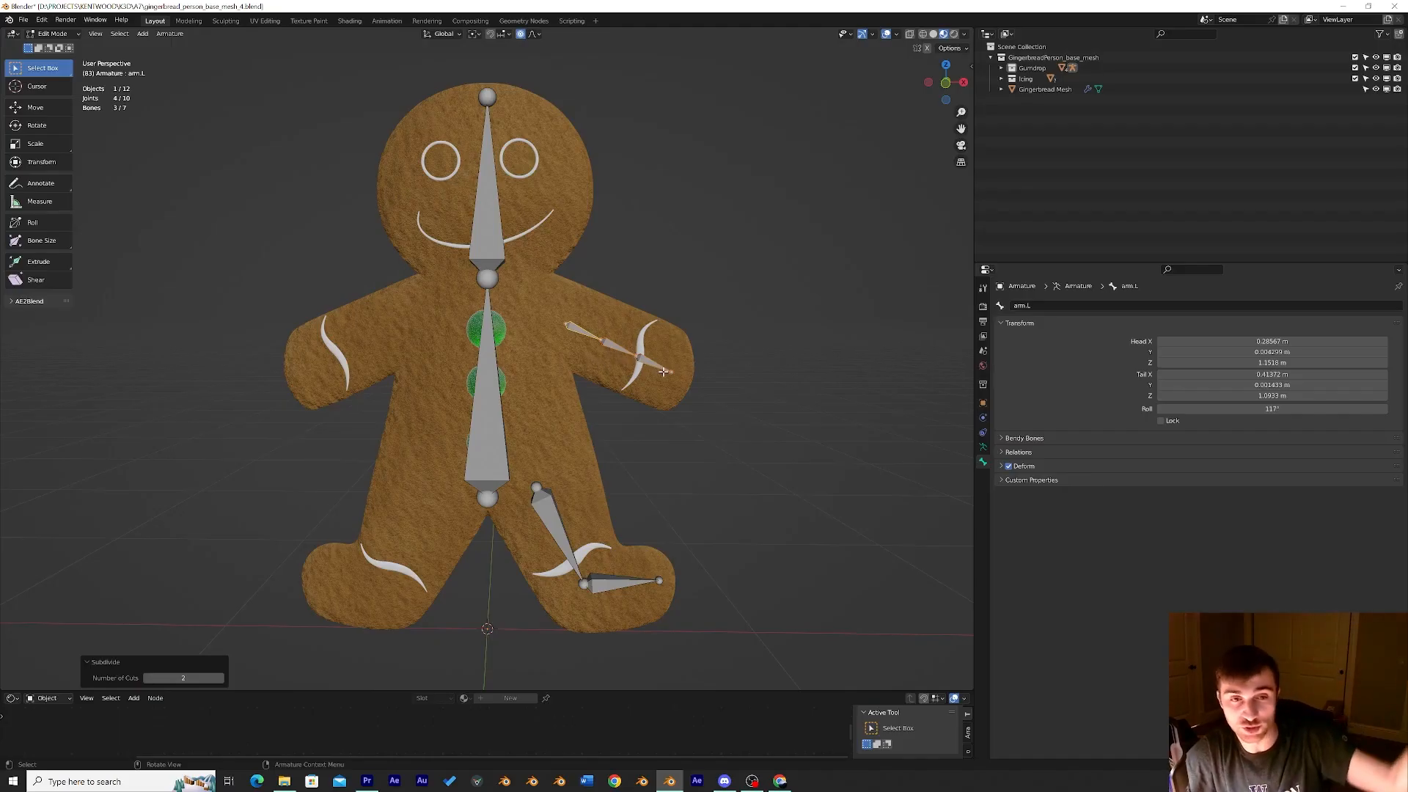
click(646, 395)
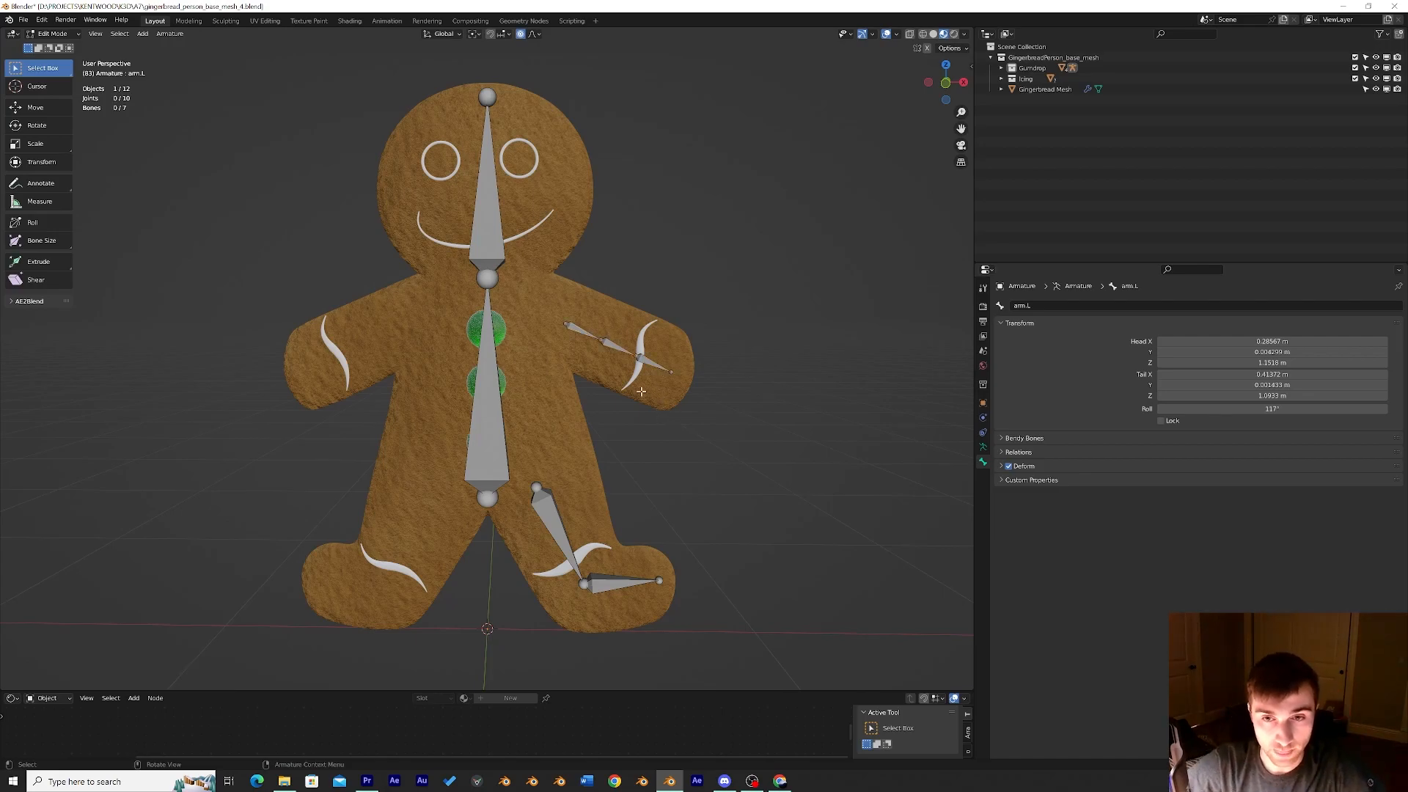
click(628, 346)
click(641, 359)
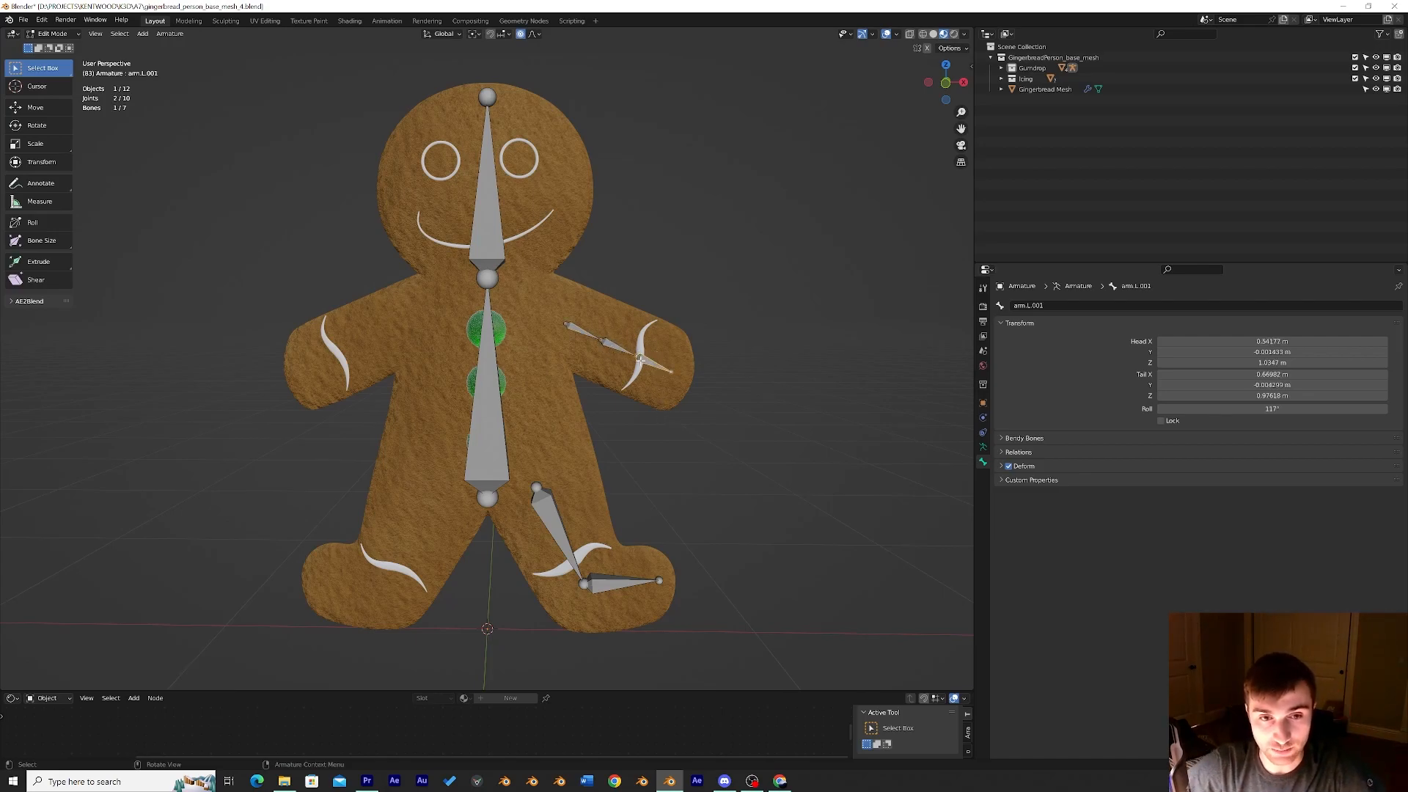
click(614, 349)
click(584, 332)
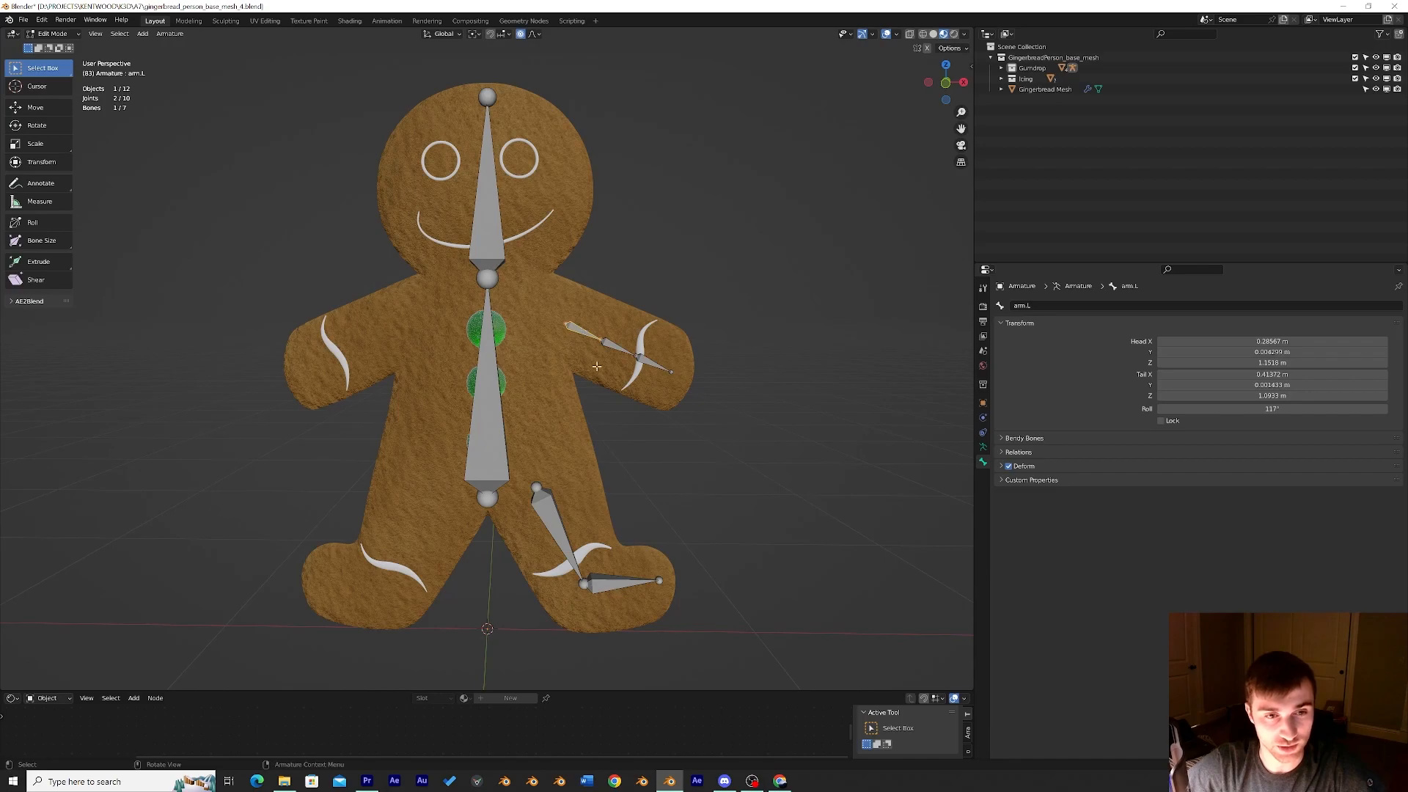
Subdivide the Leg.L bone with one cut.
click(554, 527)
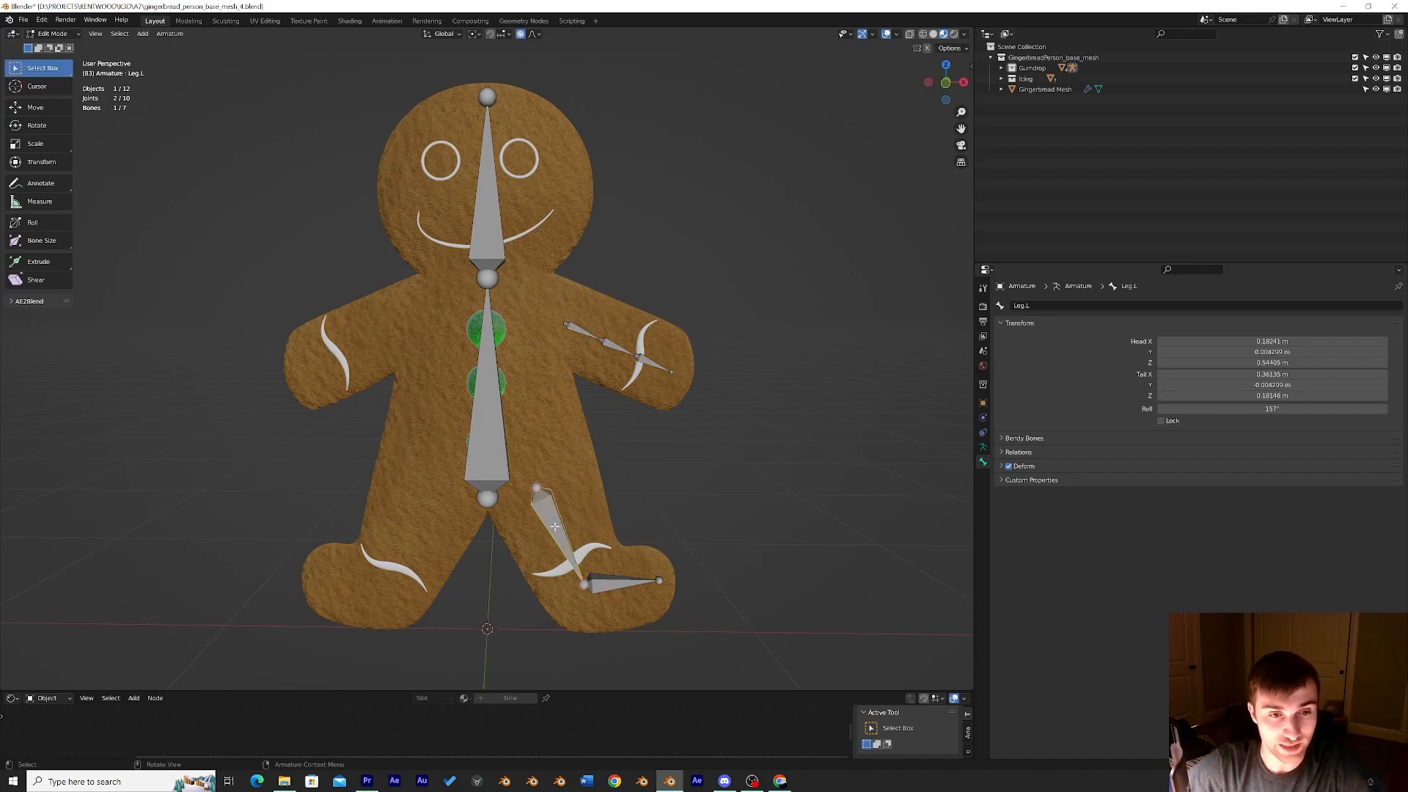
right_click(554, 526)
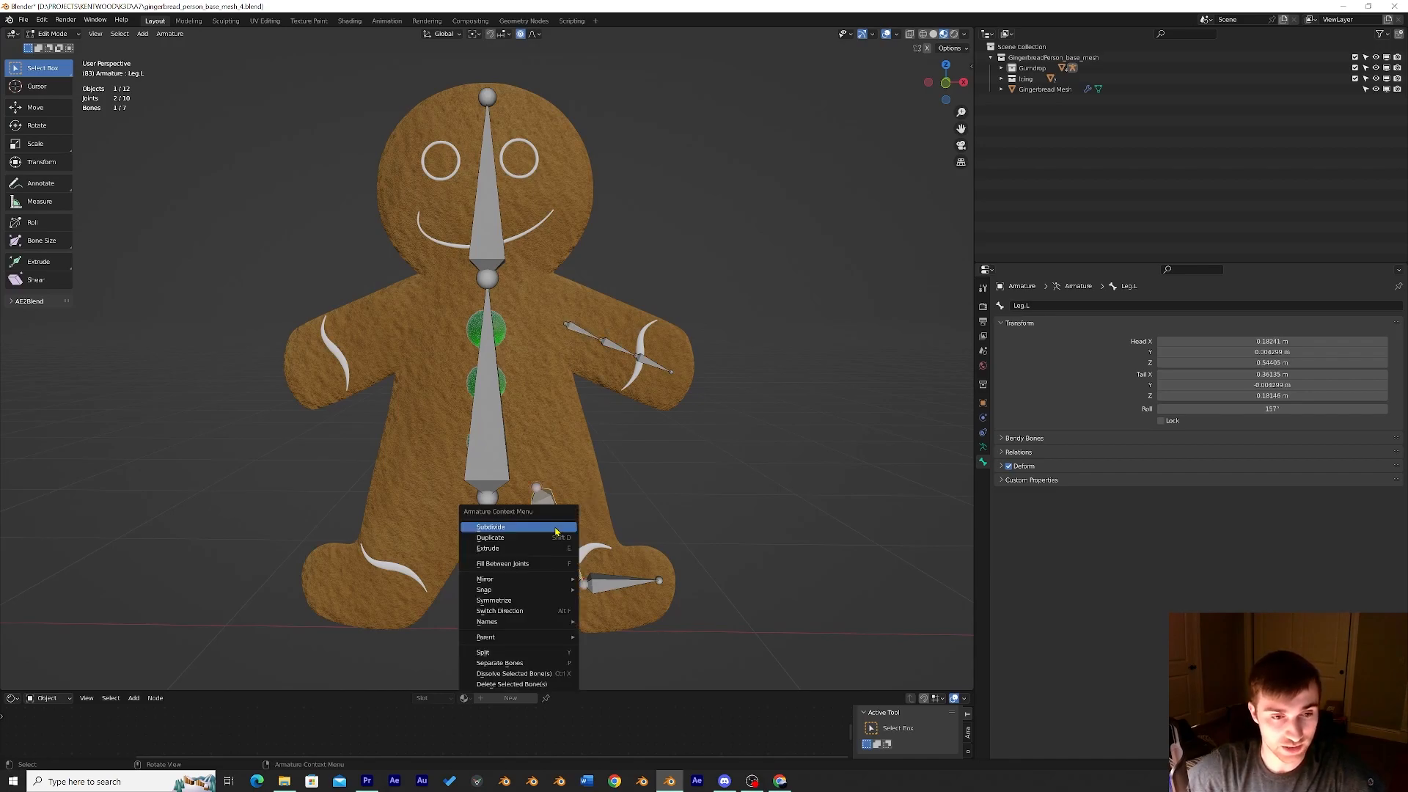
click(556, 528)
click(557, 537)
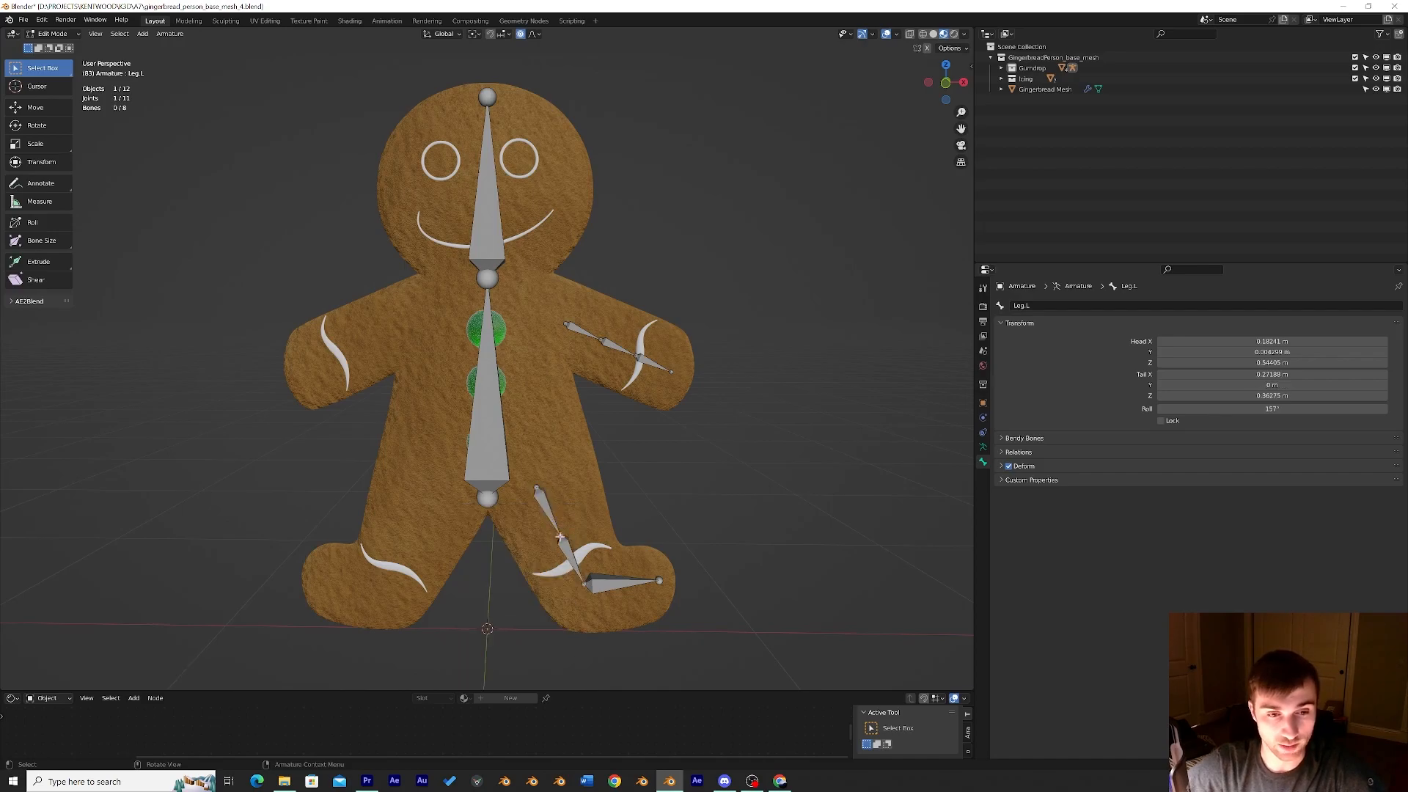
In the right side view, move all bones about -0.042 m along Y so the armature sits inside the body.
middle_drag(557, 519, 456, 462)
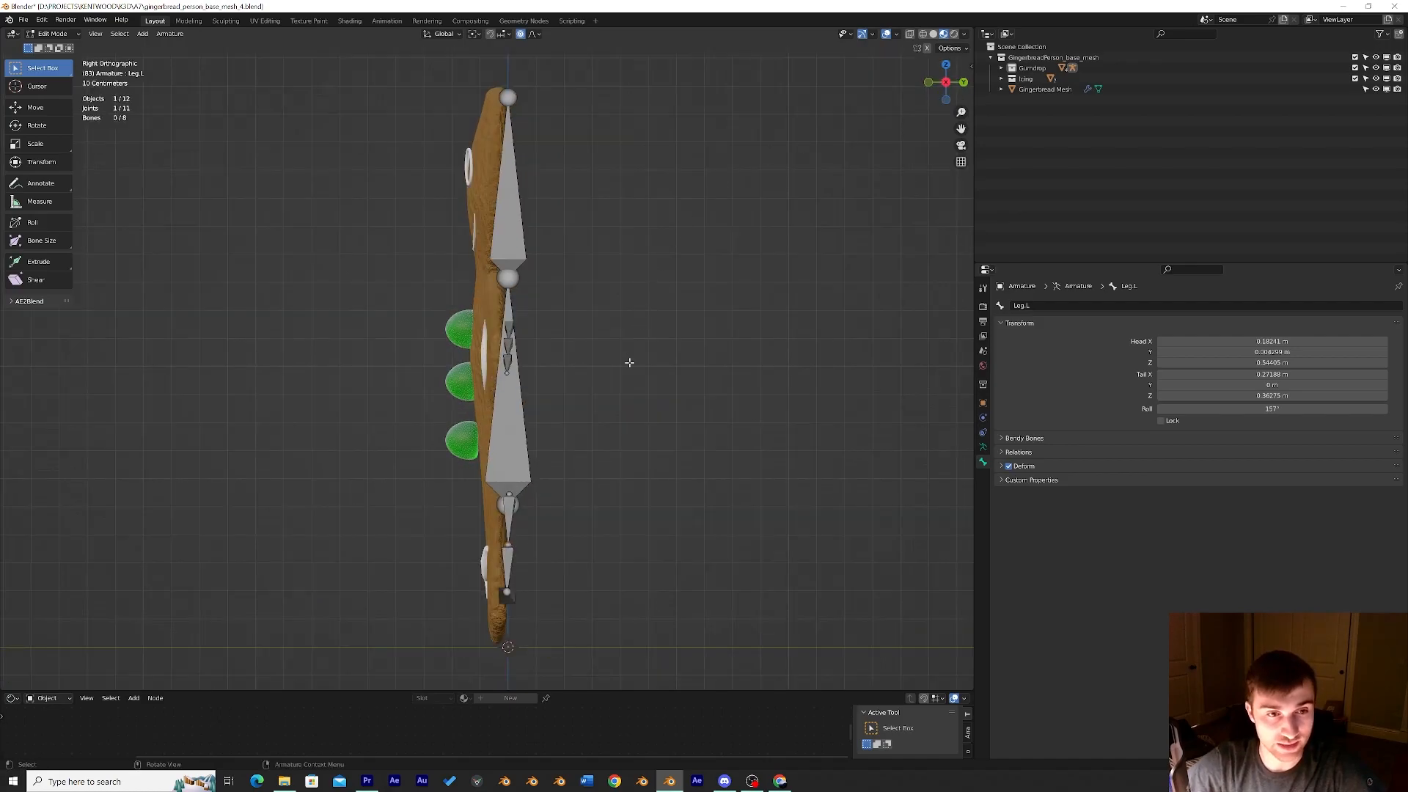
scroll(612, 391, down, 1)
key(g)
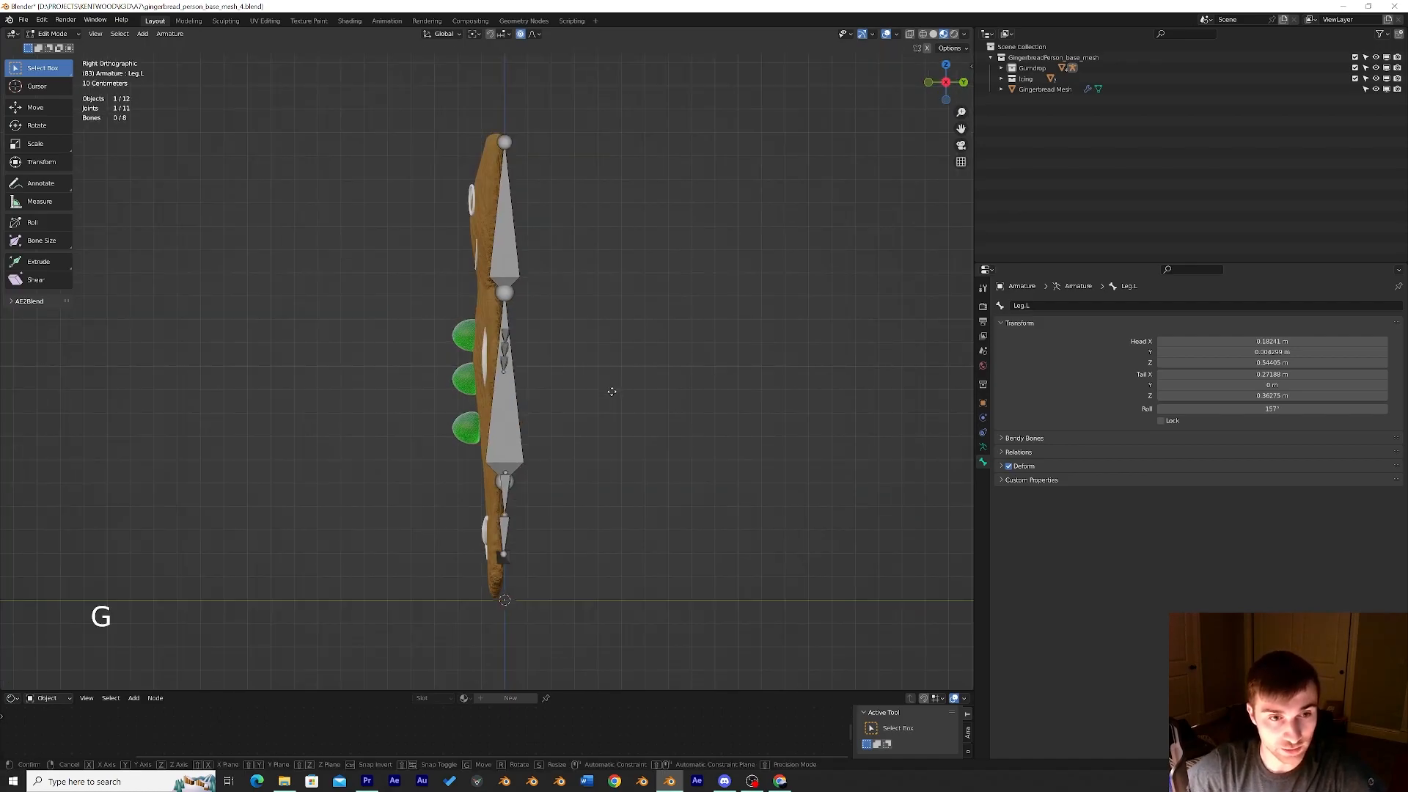
right_click(612, 392)
key(a)
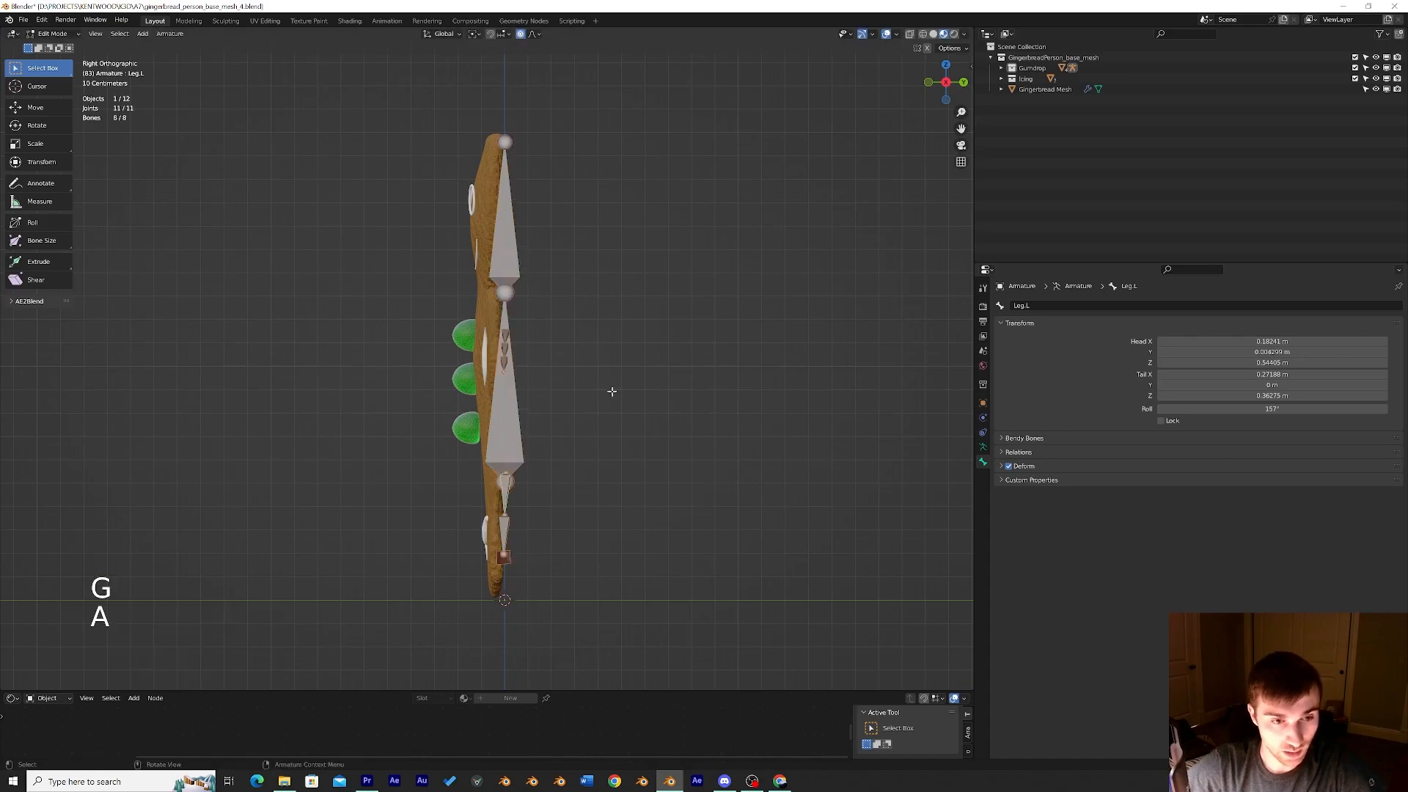
key(g)
middle_click(612, 390)
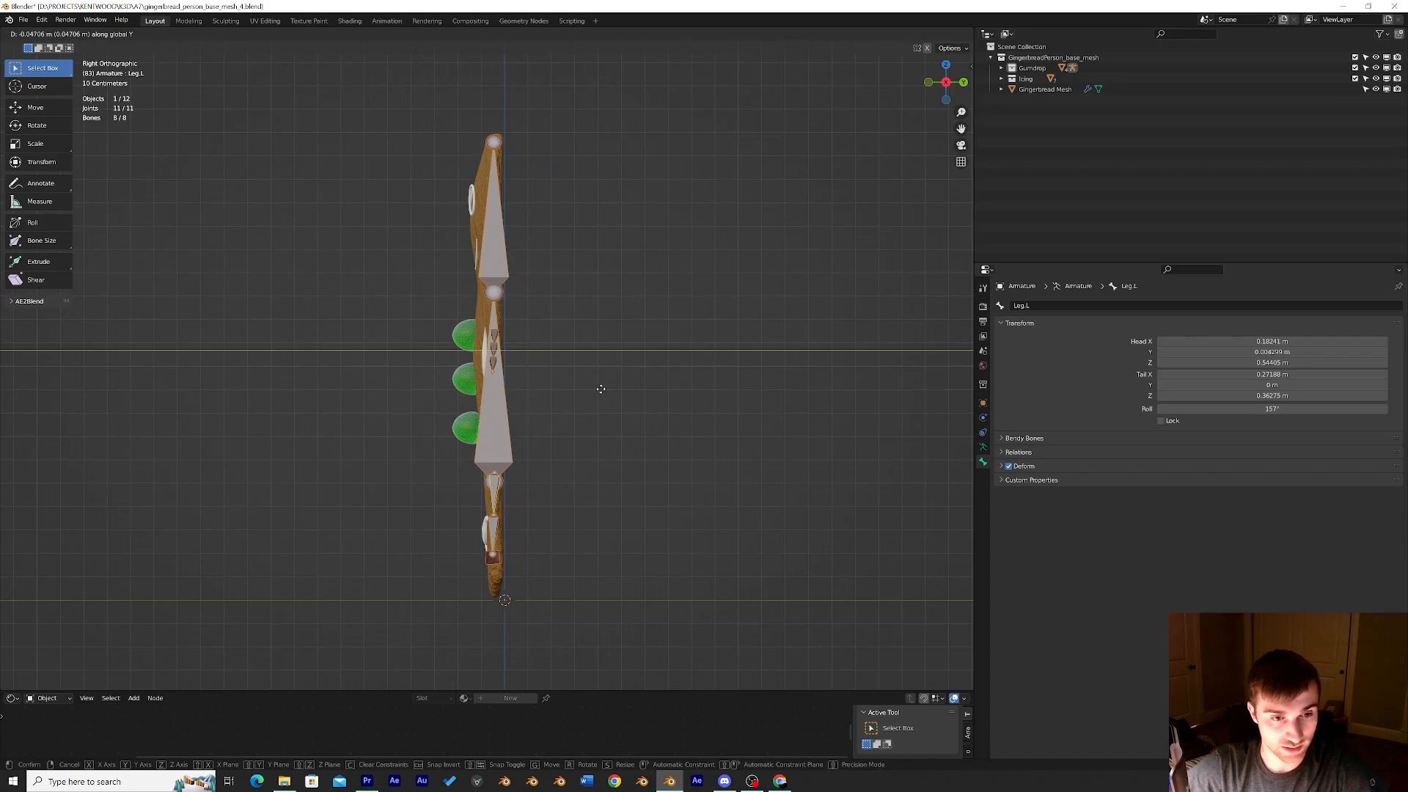
click(591, 385)
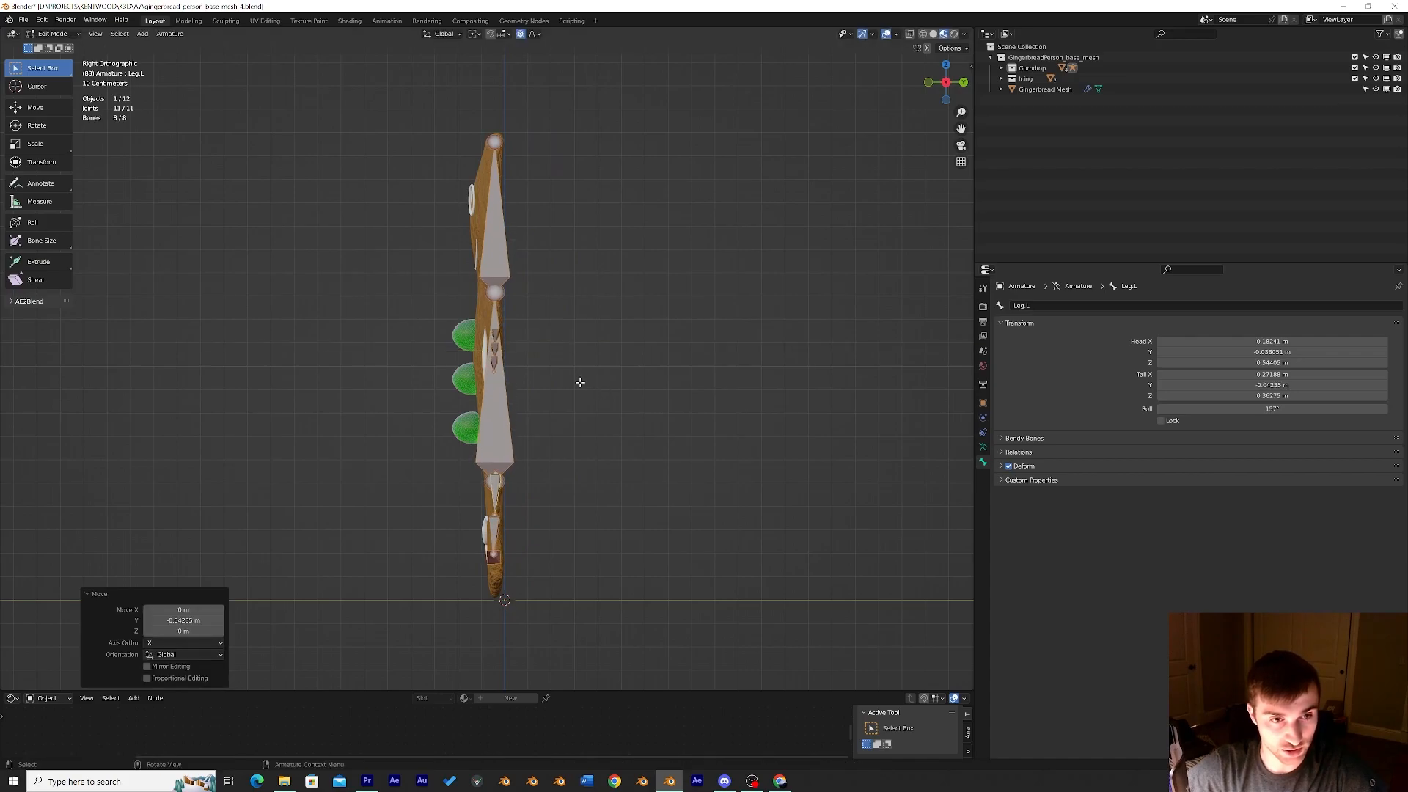
Move the spine, the left arm bones and the top joint of the leg about -0.02 m along Y.
click(555, 366)
drag(606, 494, 384, 277)
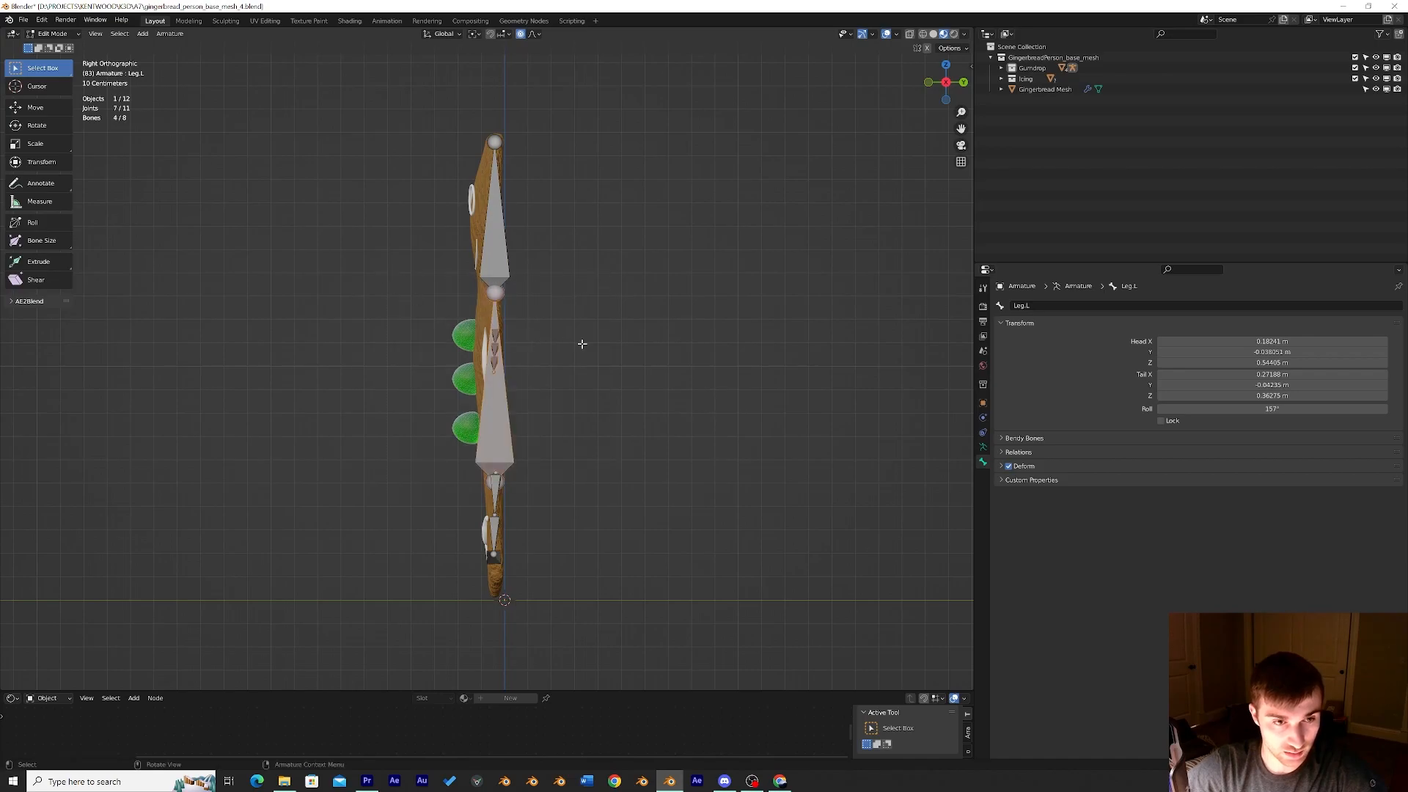
key(g)
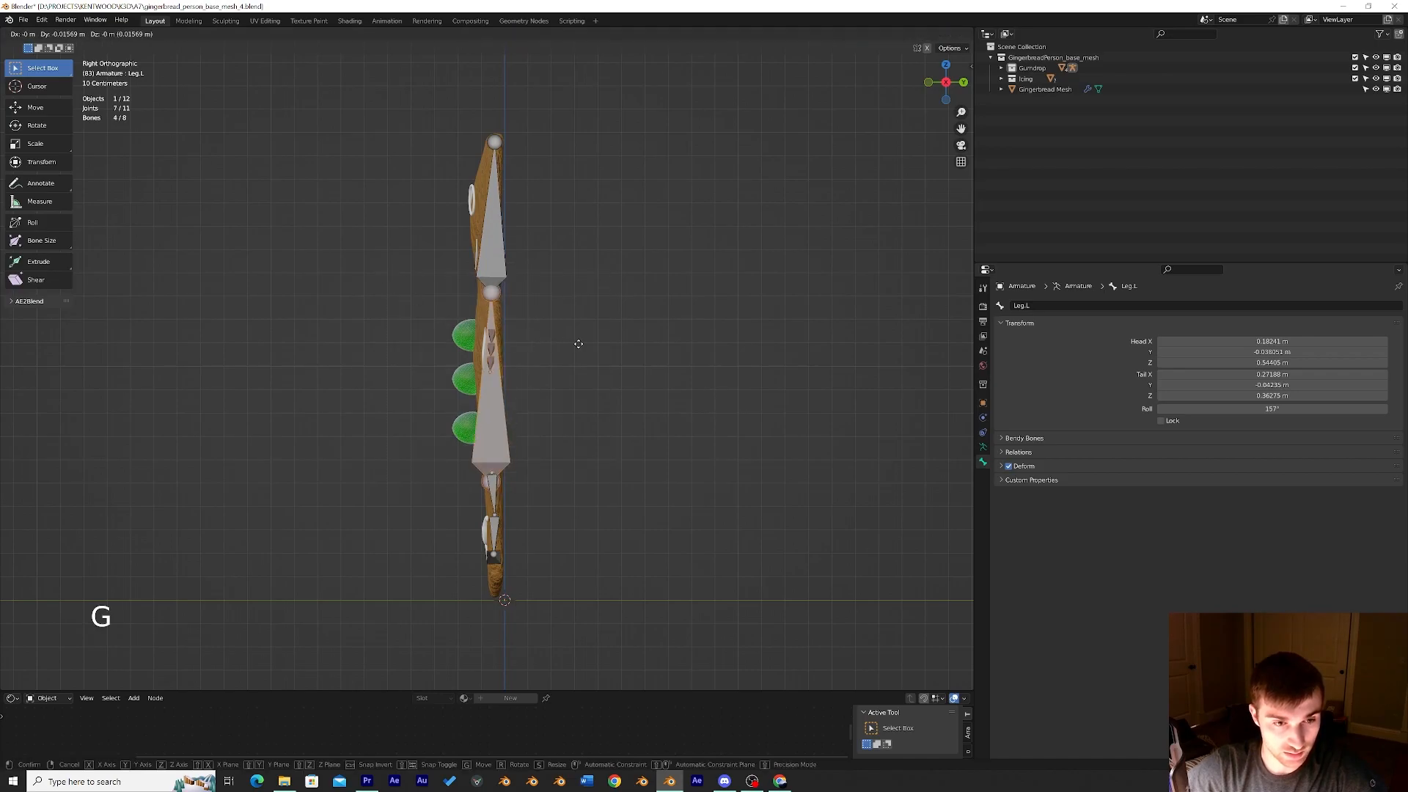
key(y)
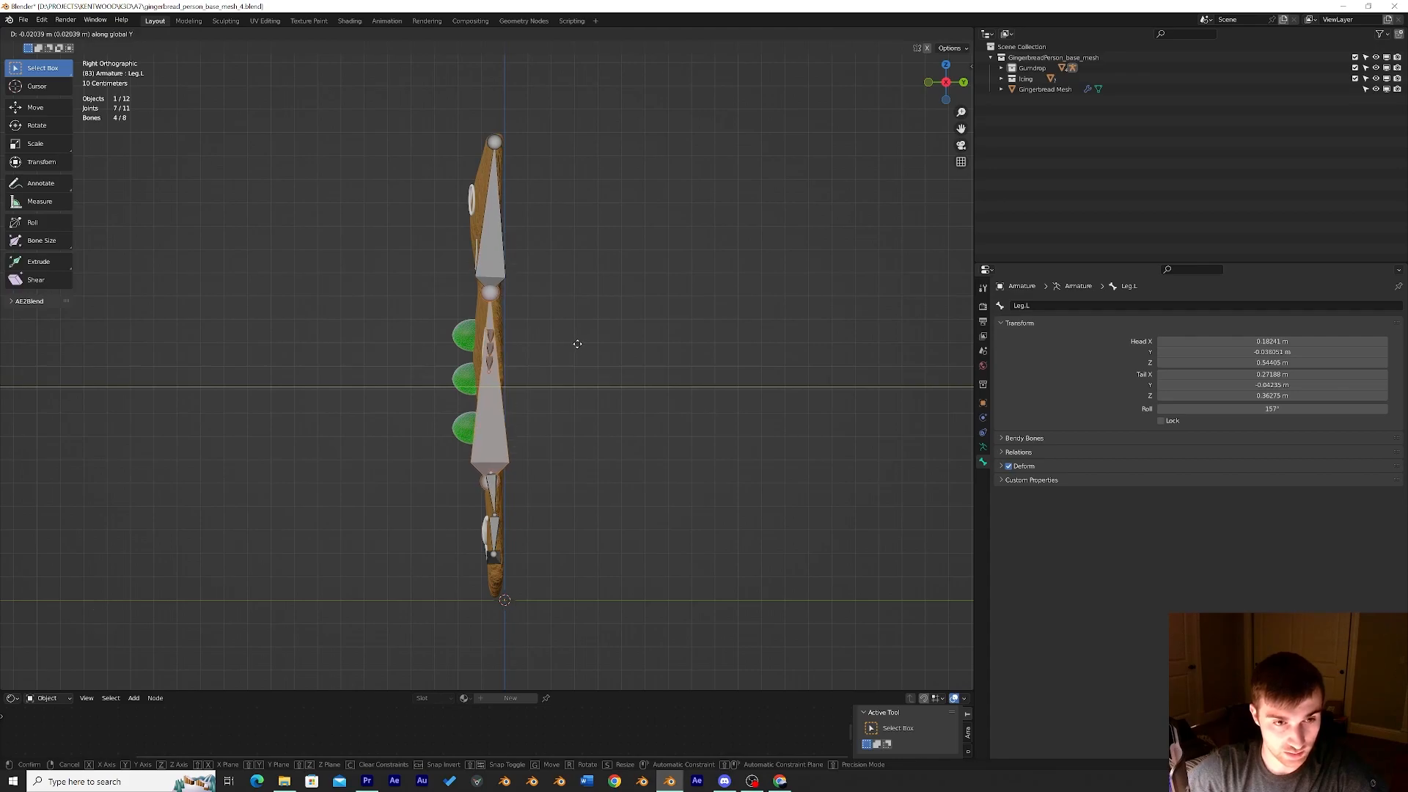
click(577, 343)
middle_drag(547, 364, 717, 393)
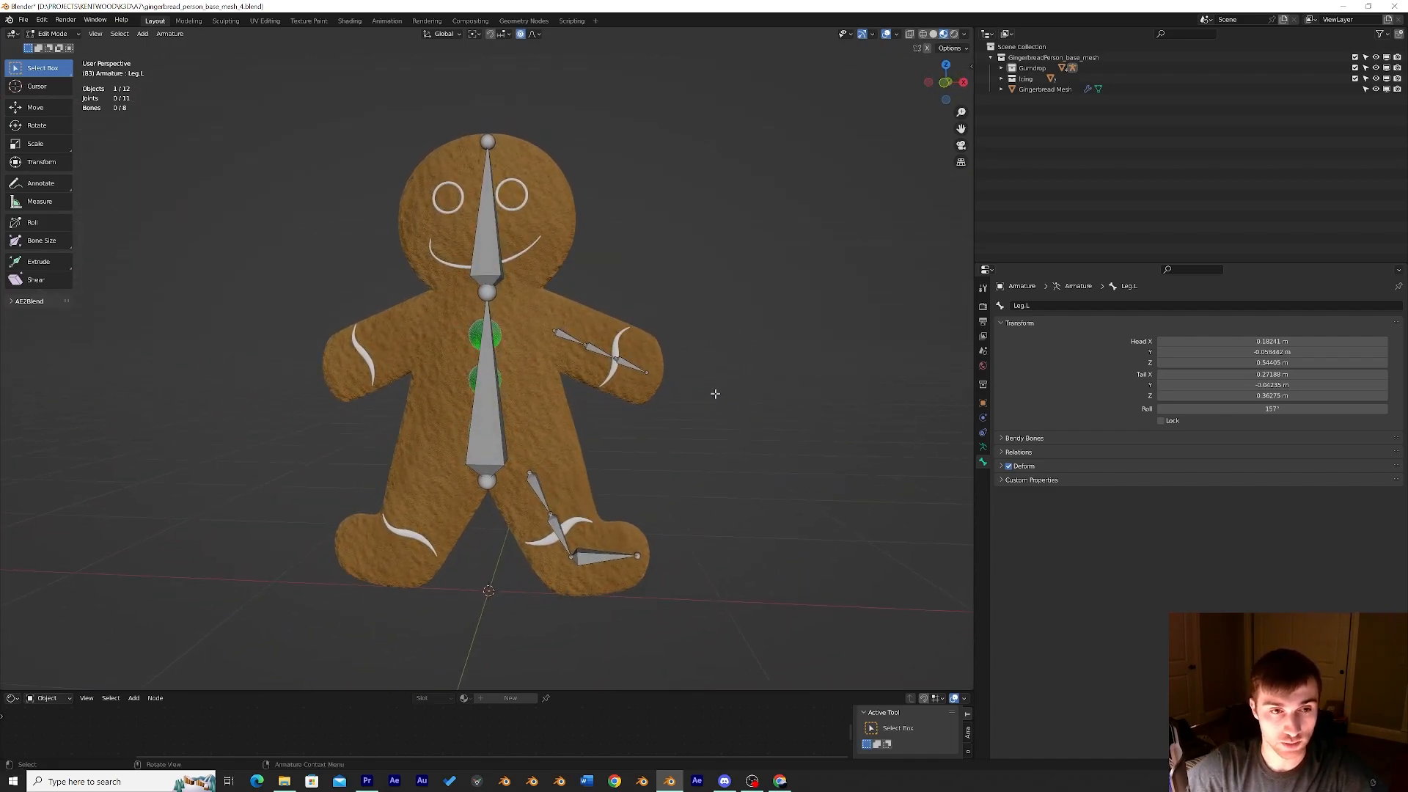
Subdivide the Spine bone with two cuts in the front view.
click(945, 83)
click(484, 411)
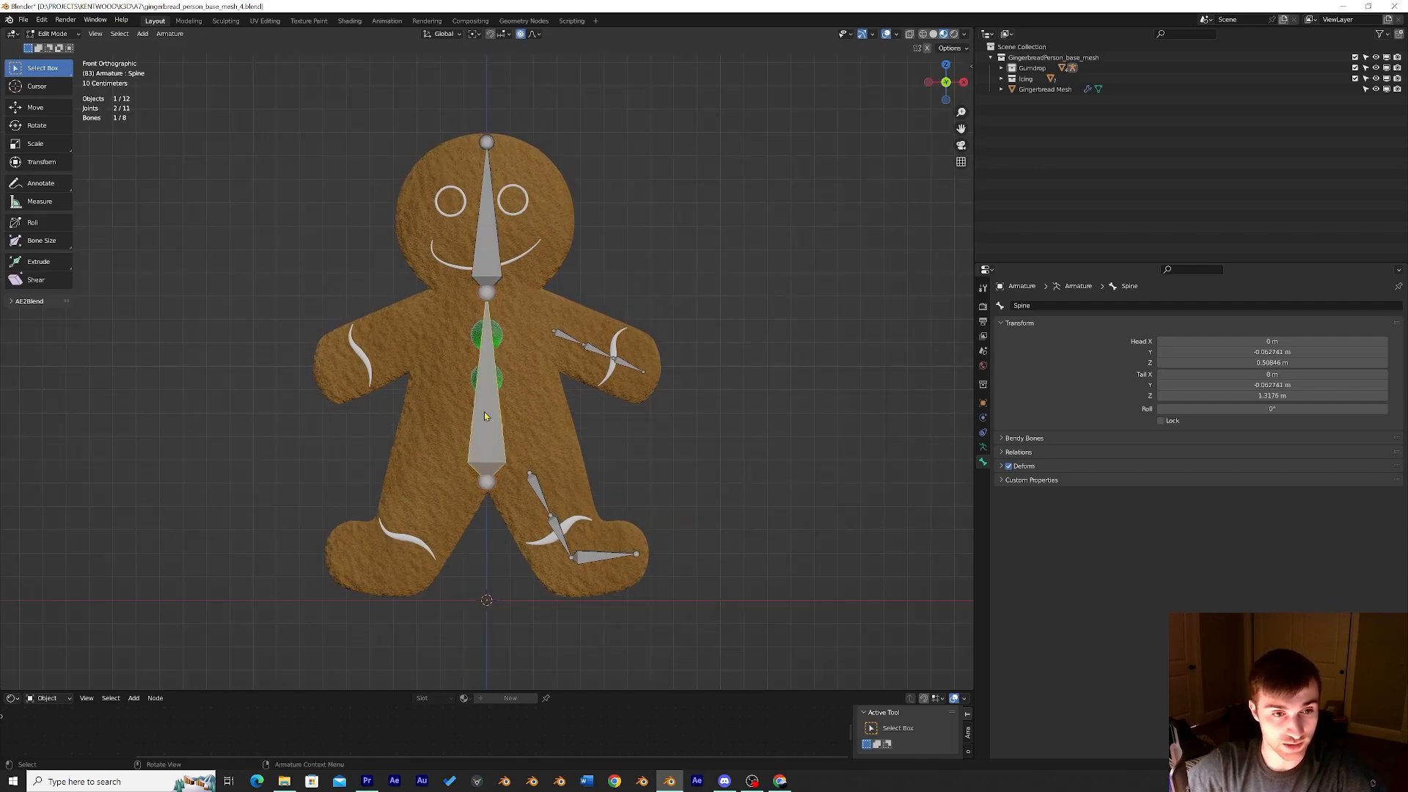
right_click(484, 411)
click(485, 412)
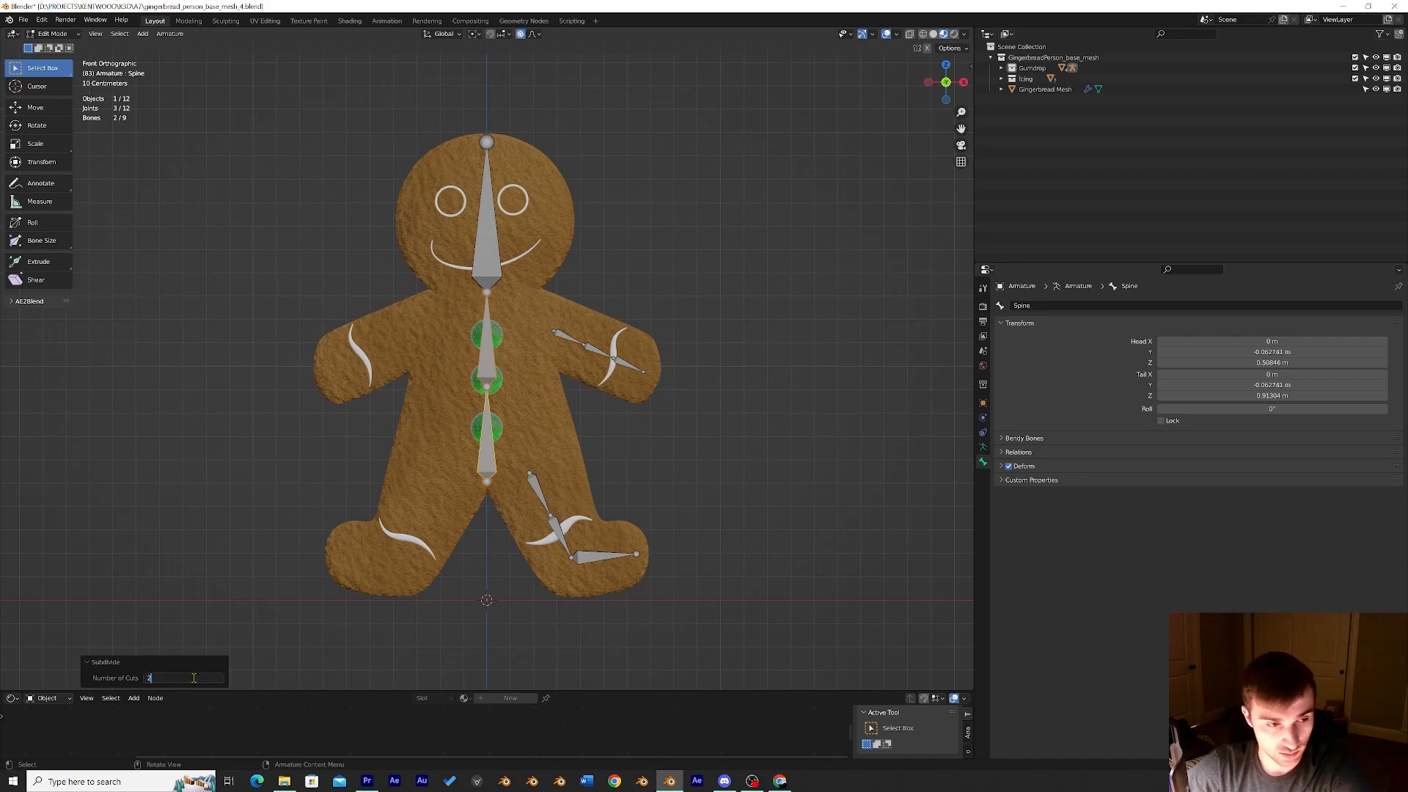
click(137, 680)
text(2)
key(Return)
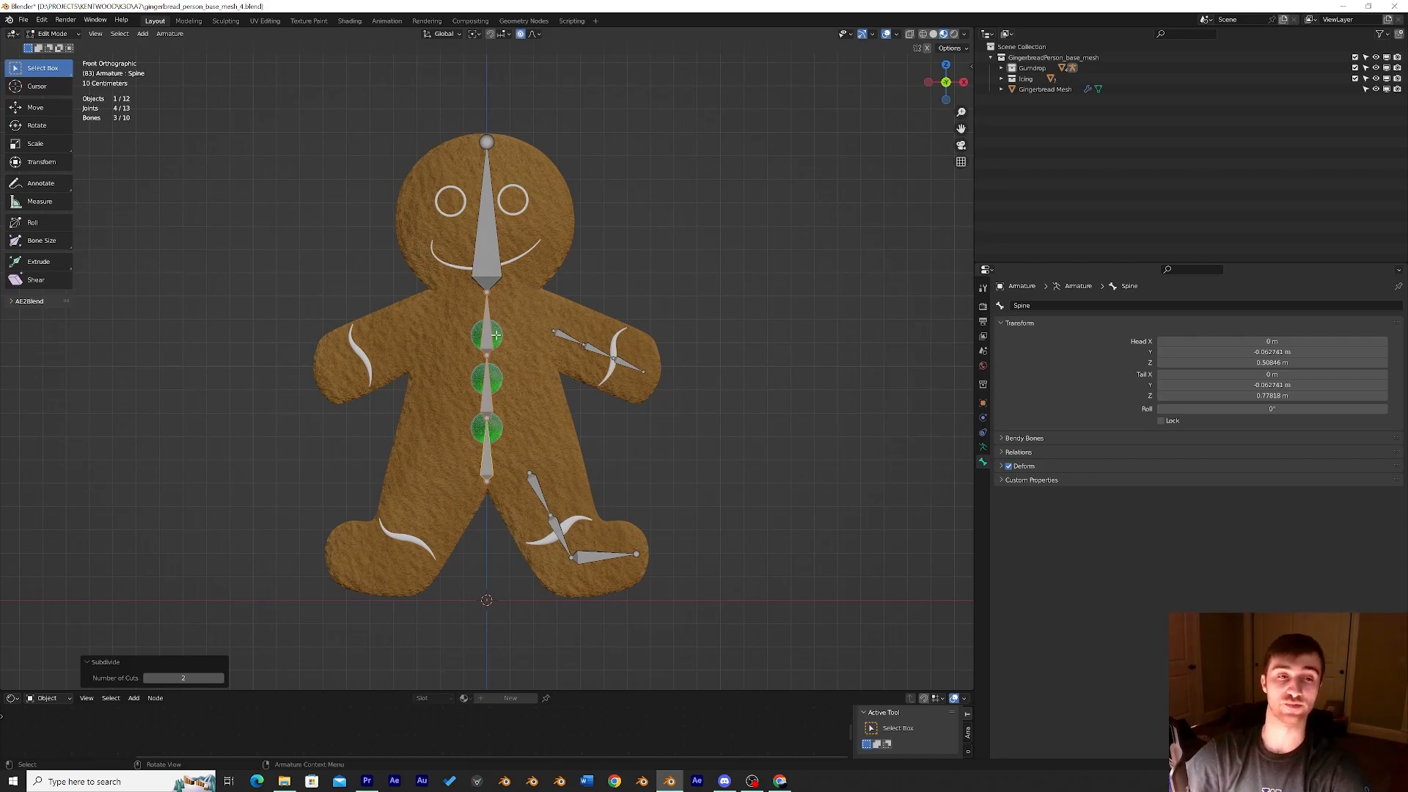
Shift the left leg's hip joint about 0.024 m in X and -0.033 m in Z, and nudge the knee joint slightly outward and down.
click(528, 474)
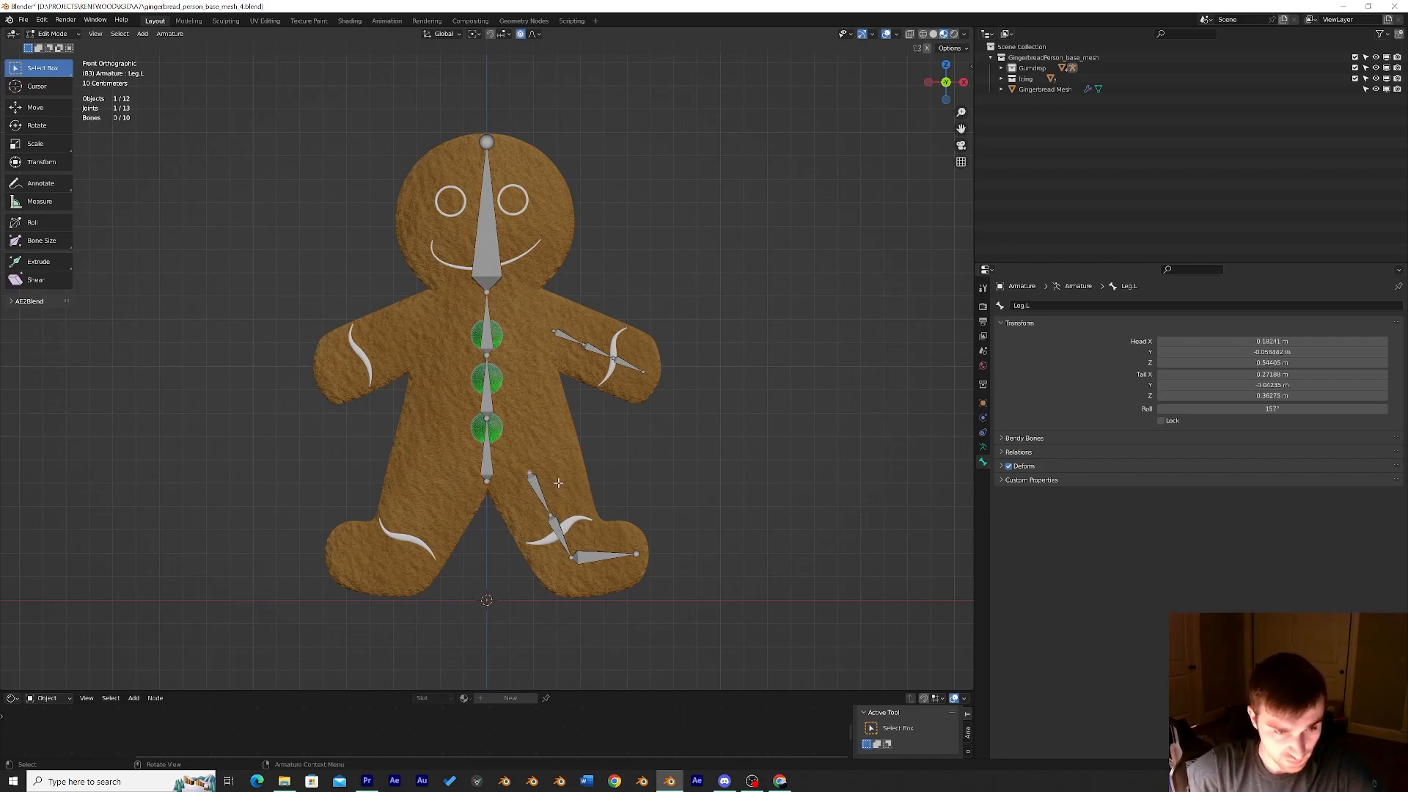
key(g)
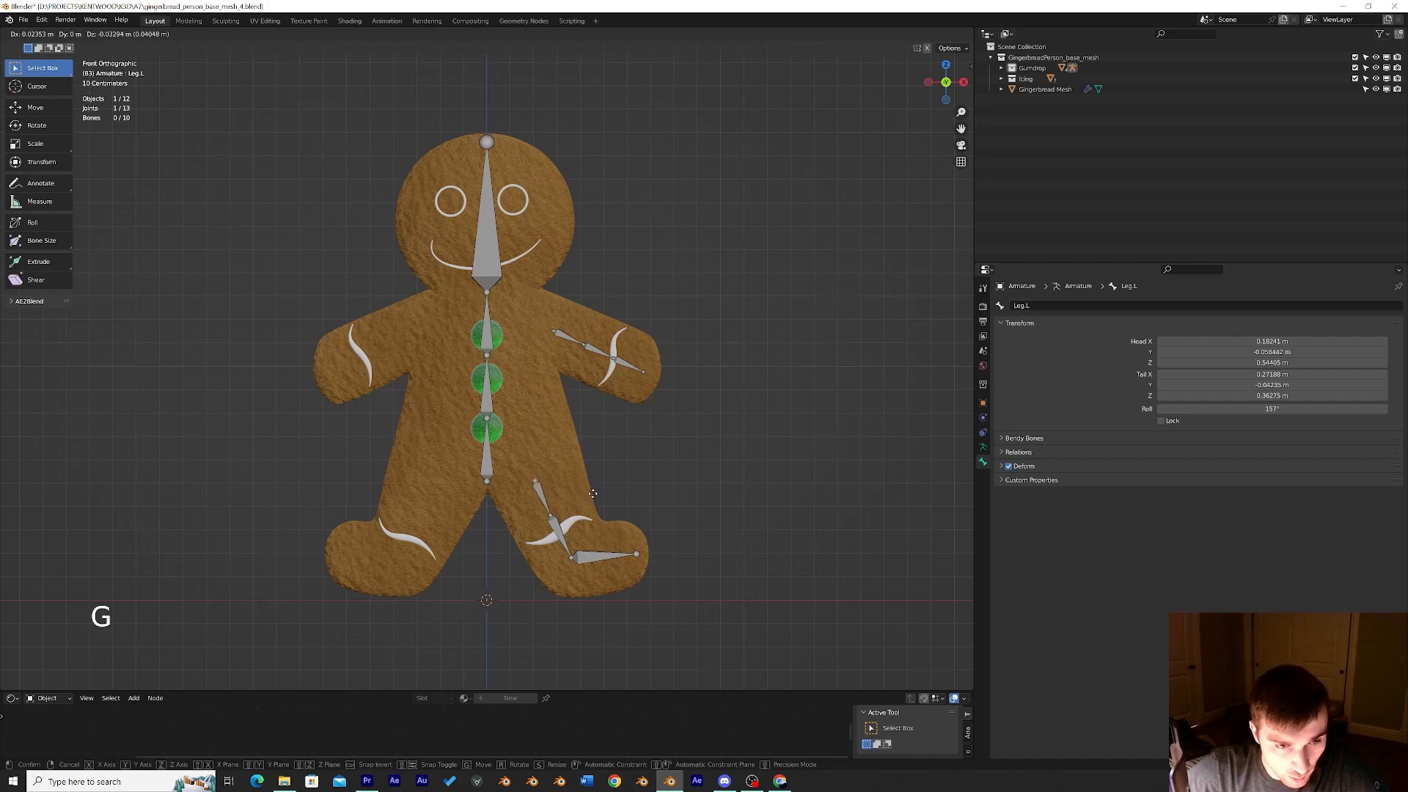
click(592, 494)
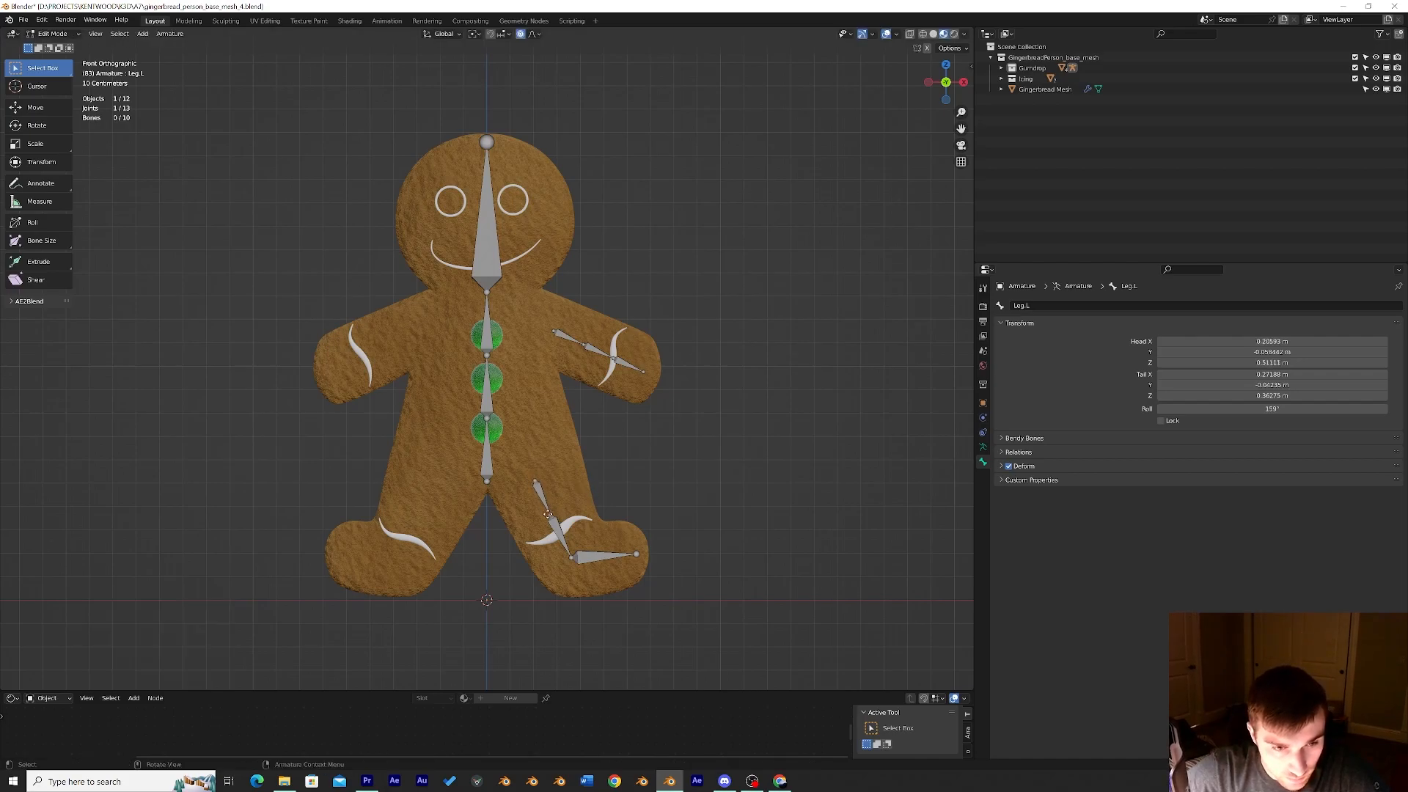
key(g)
click(548, 516)
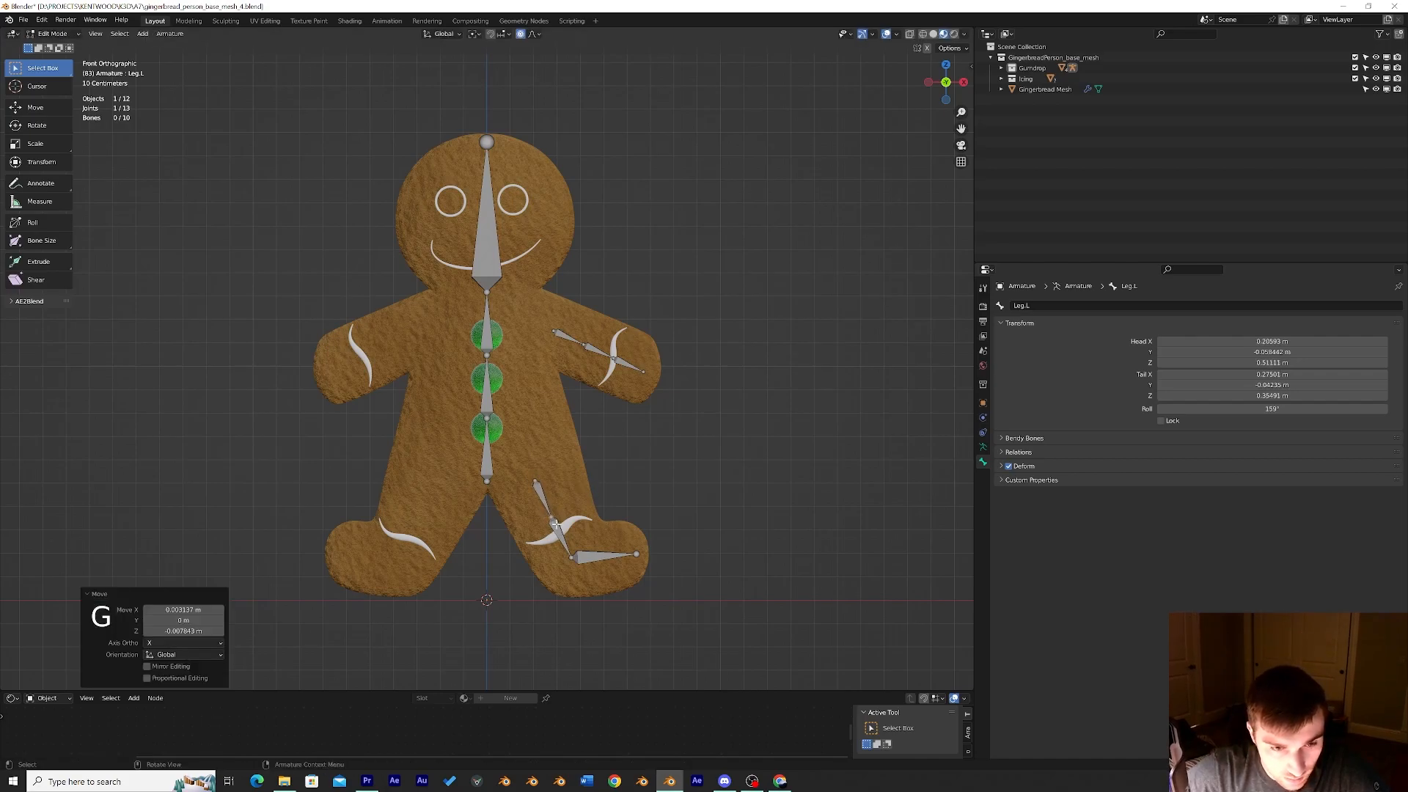
click(572, 559)
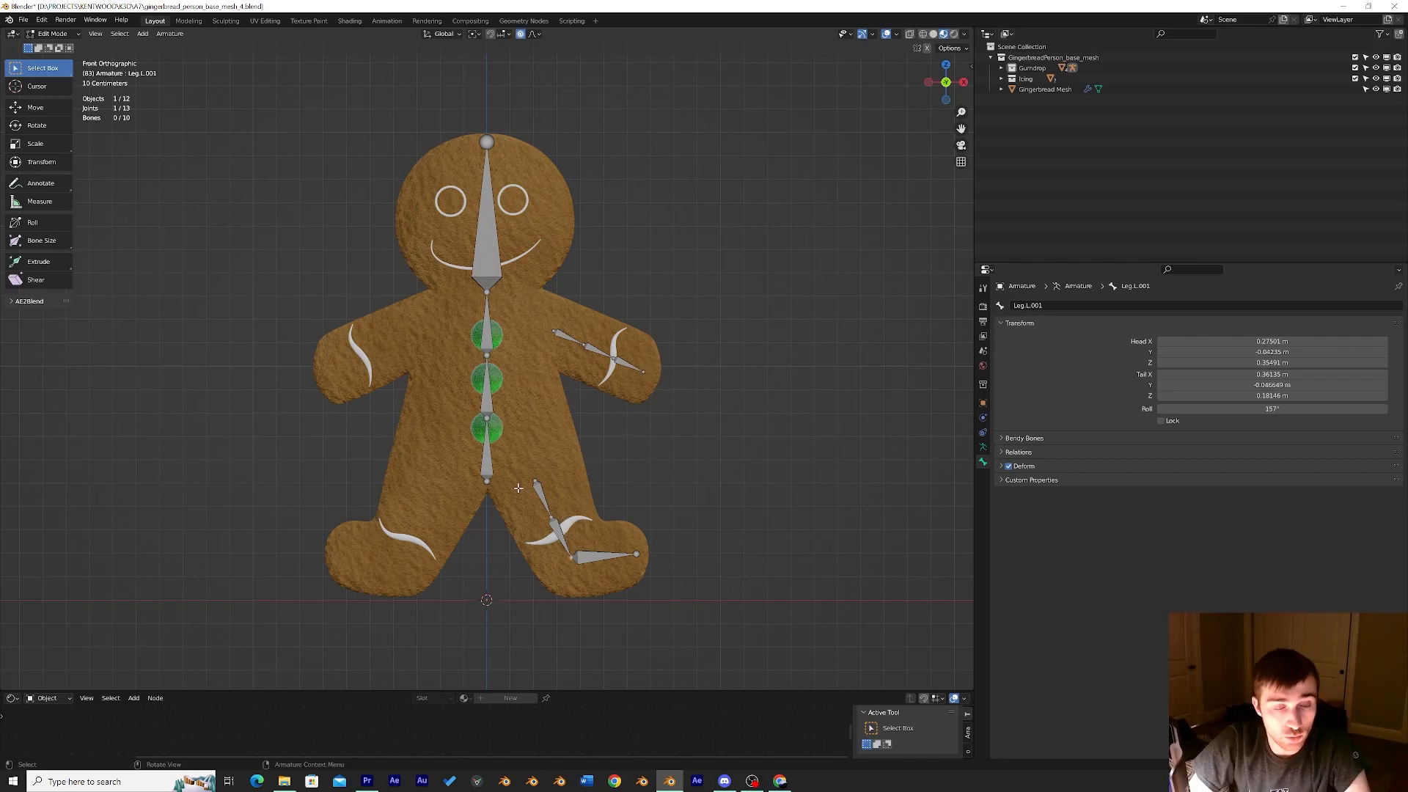
Rename the lowest spine bone to Root.
click(487, 464)
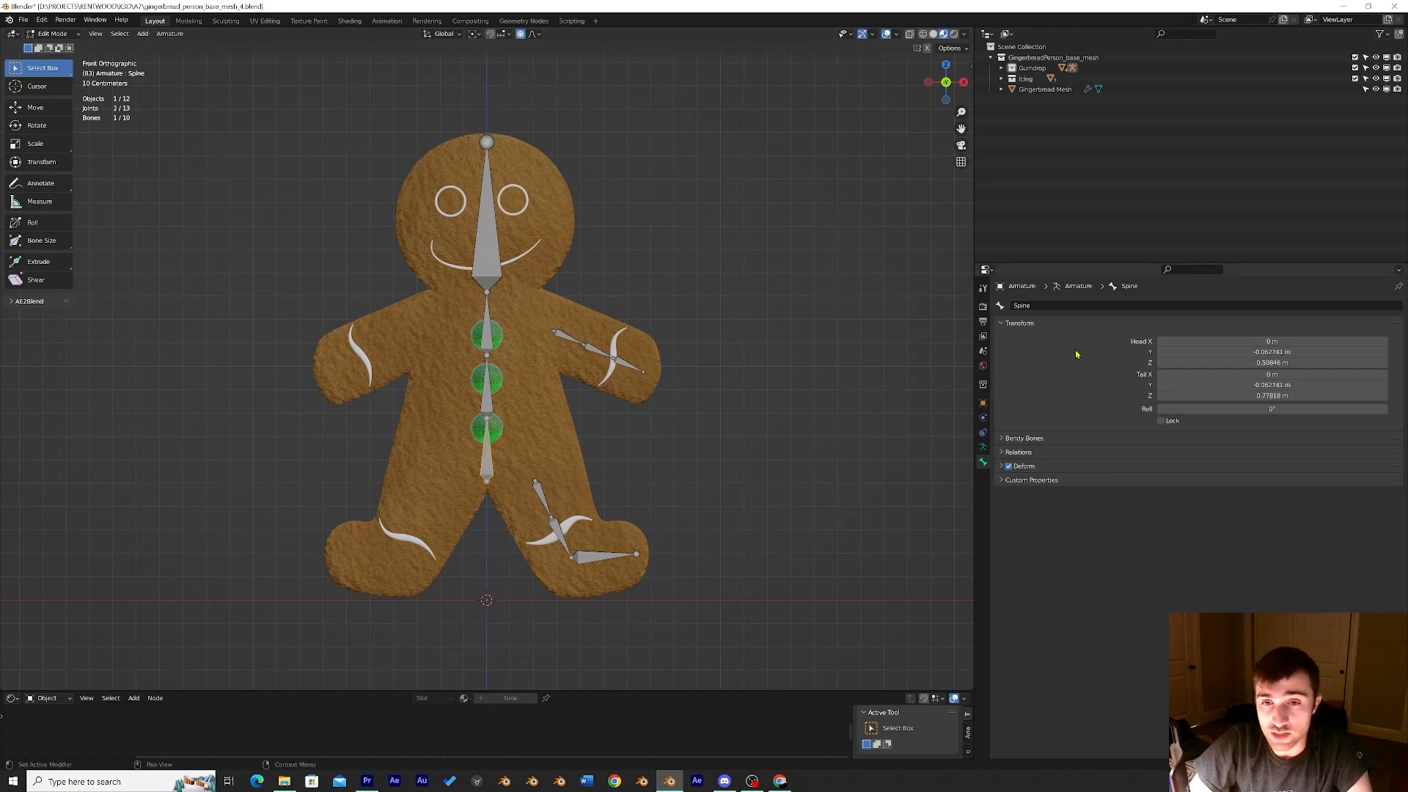
click(1037, 306)
text(Root)
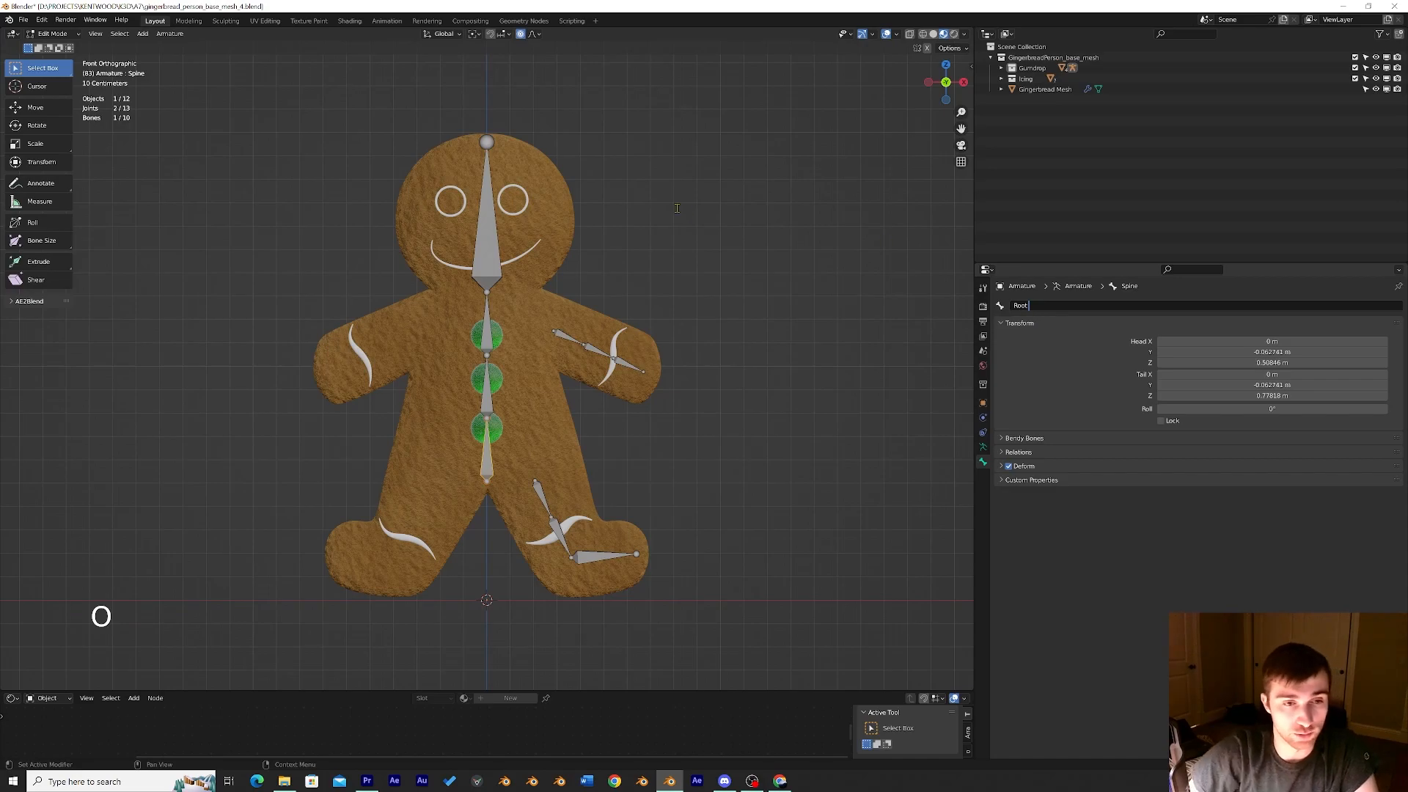
click(490, 393)
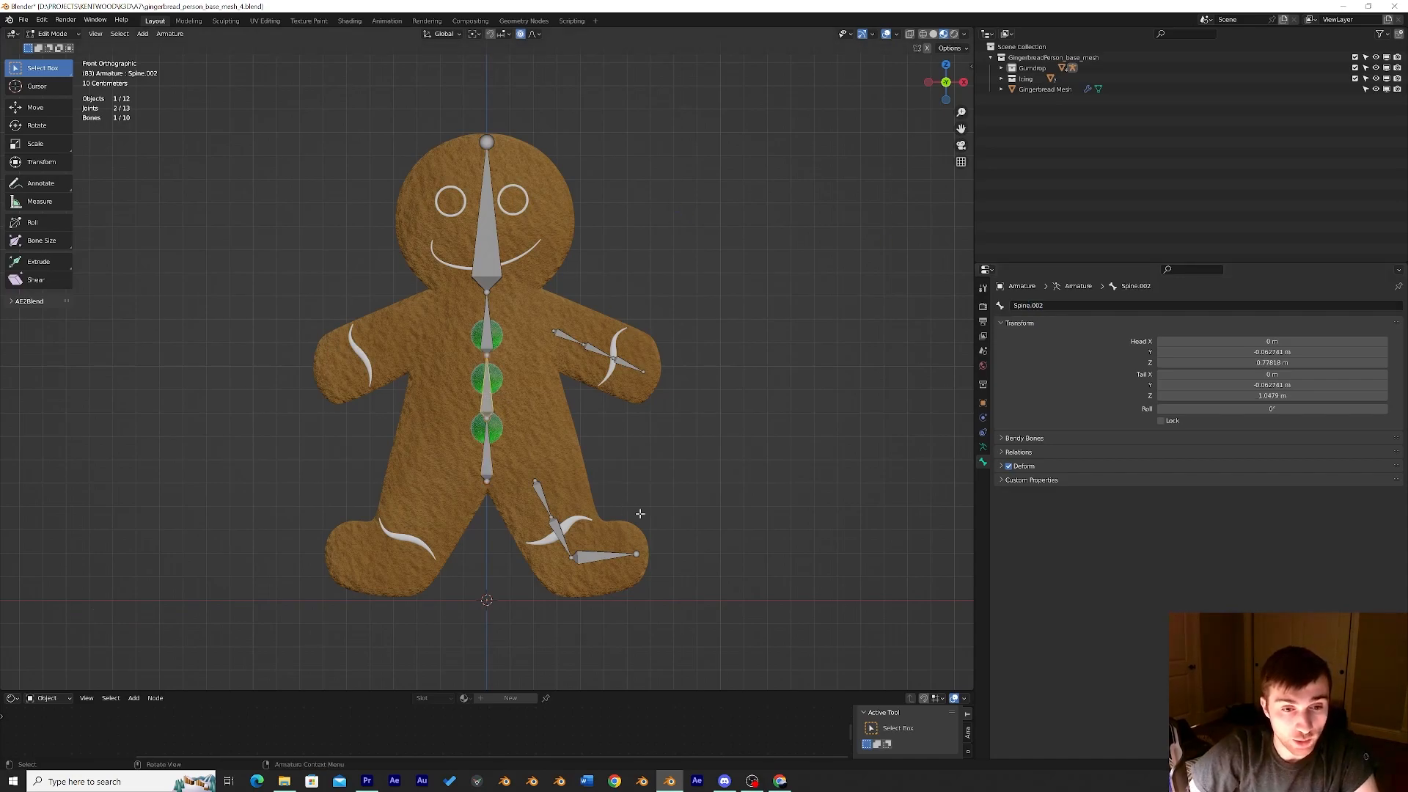
Symmetrize the left arm, leg and foot bones onto the character's right side and check the mirrored leg bones.
click(690, 527)
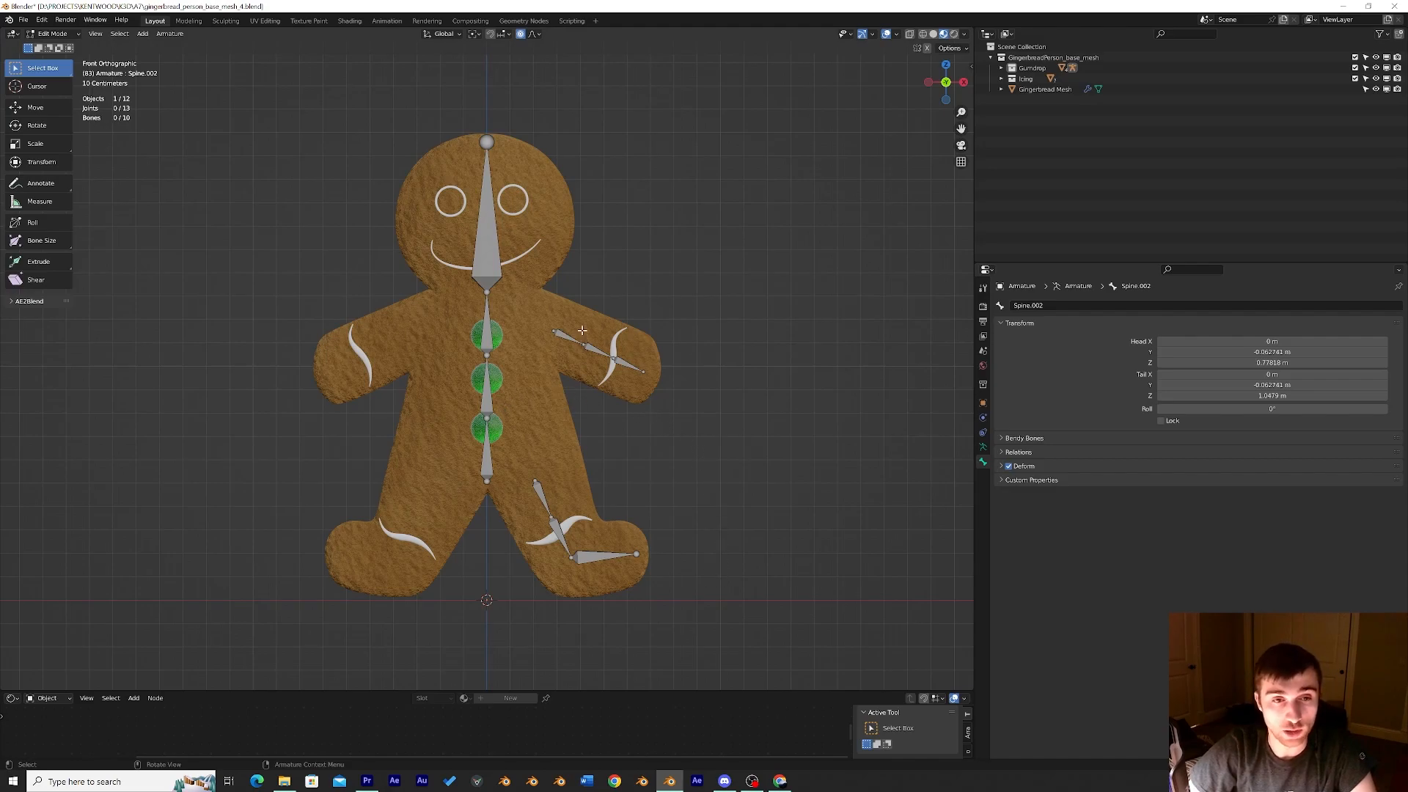
drag(702, 630, 519, 296)
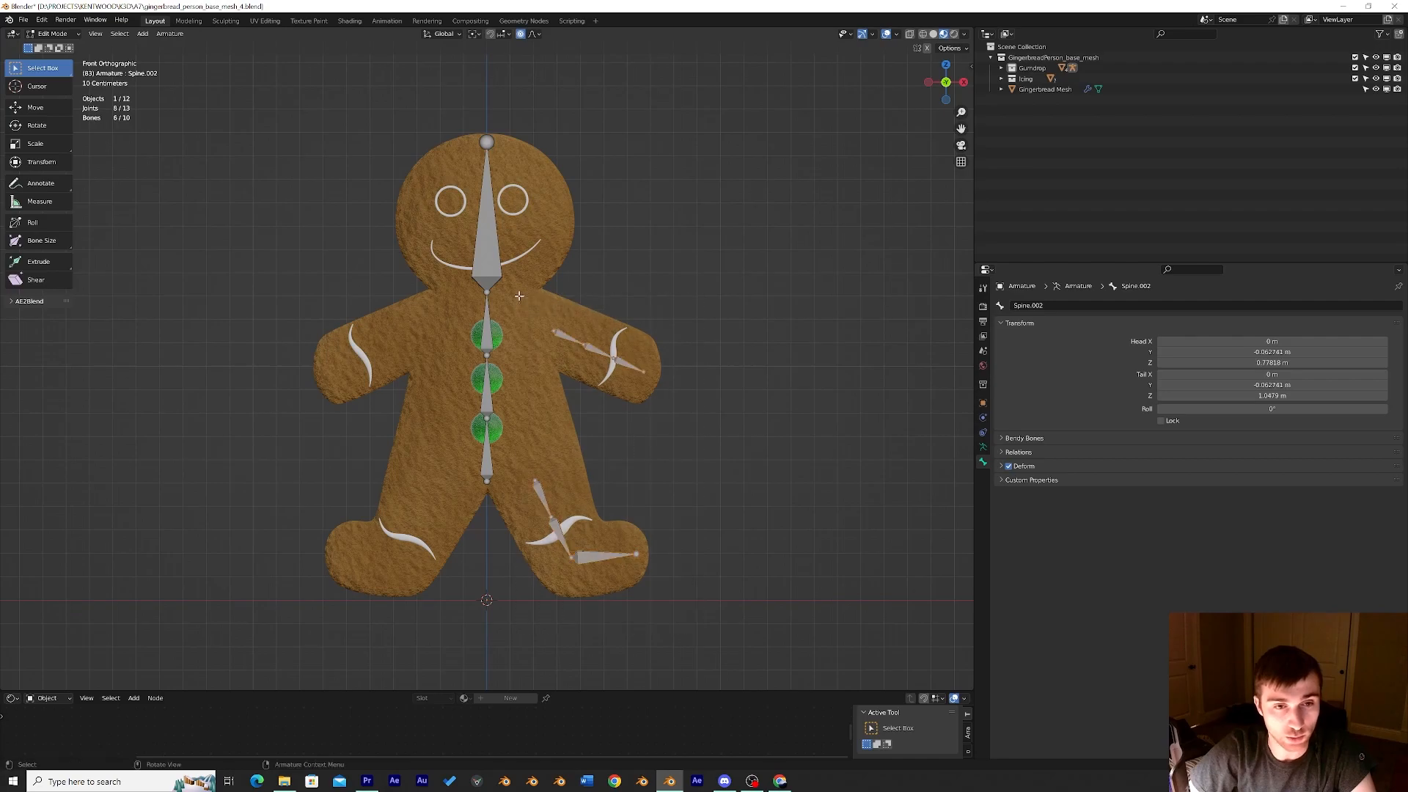
right_click(522, 352)
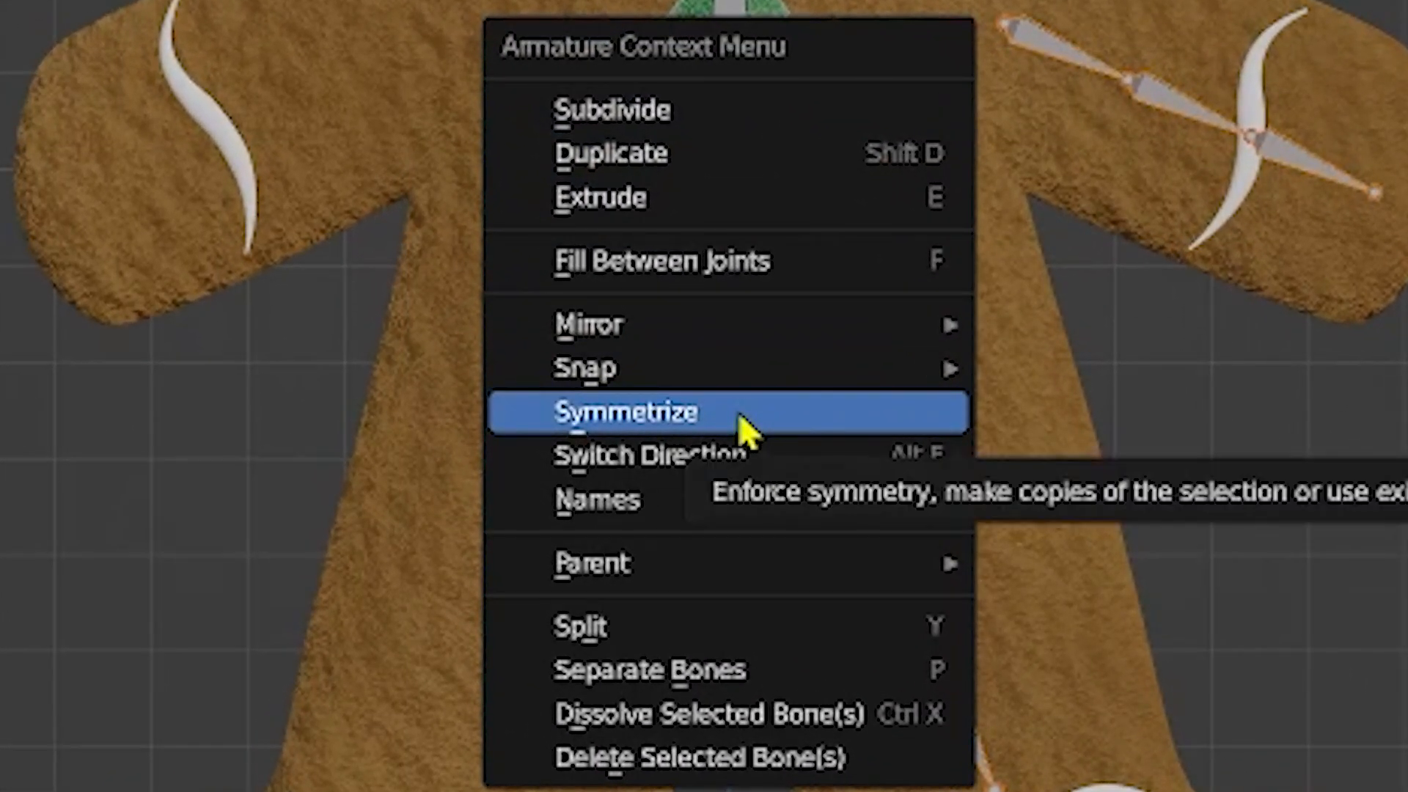
click(744, 429)
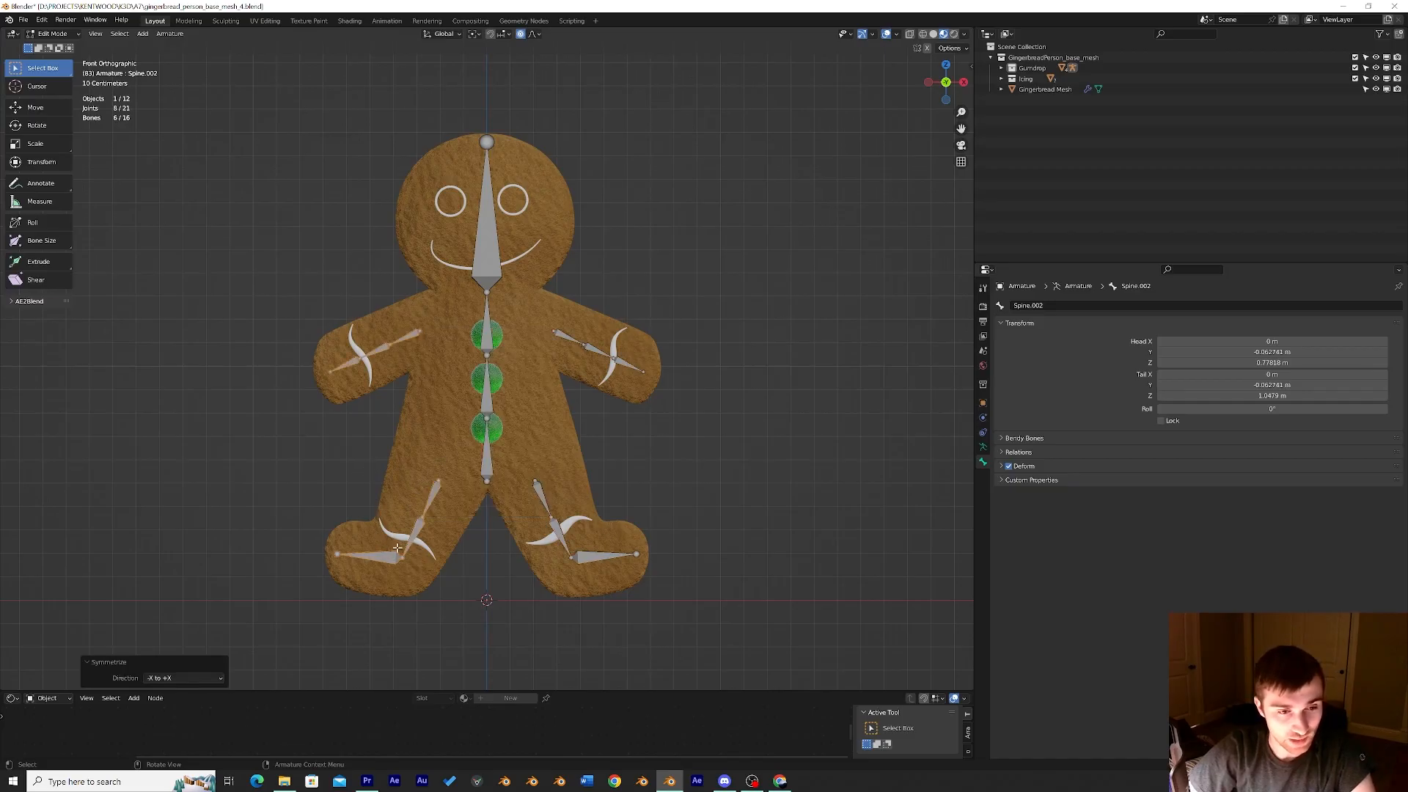
click(445, 471)
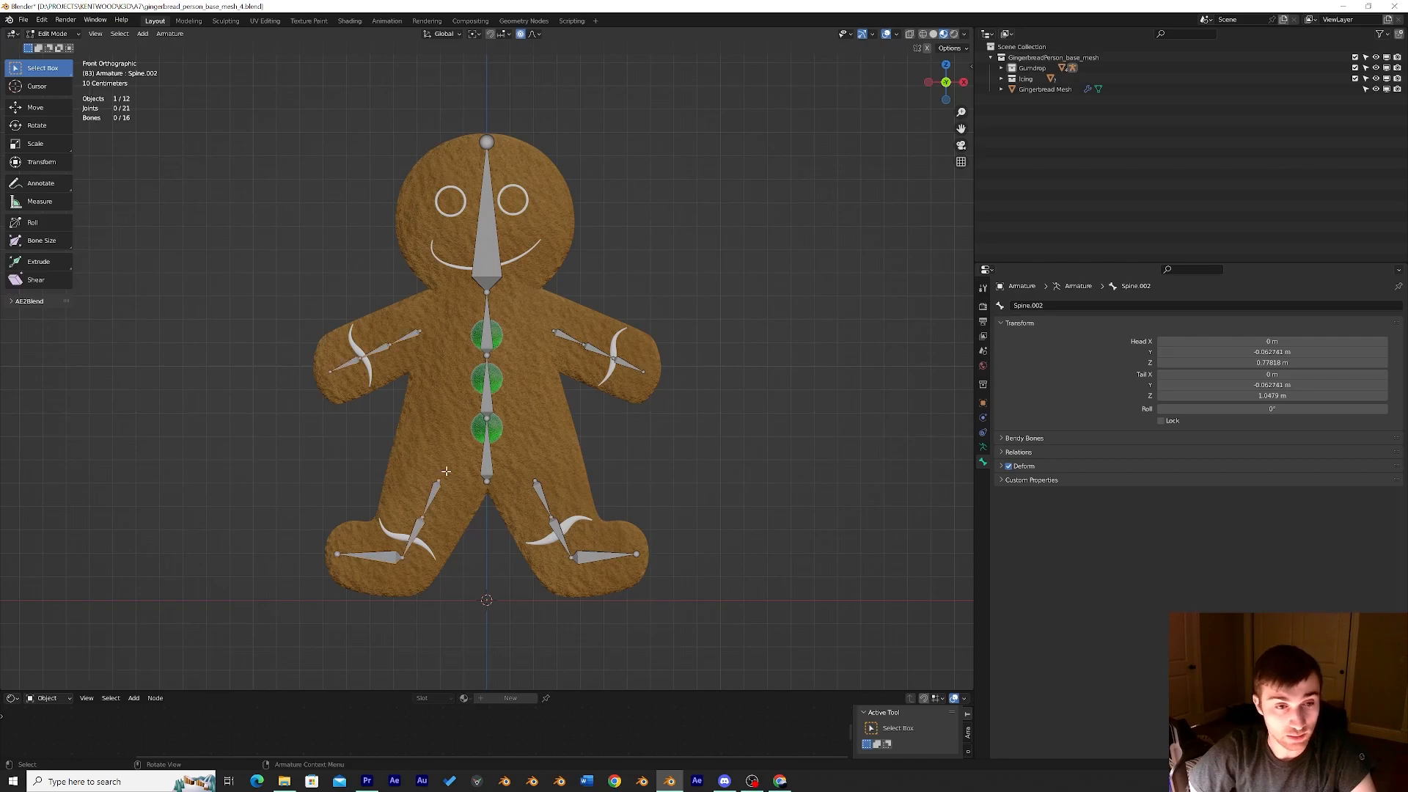
click(437, 487)
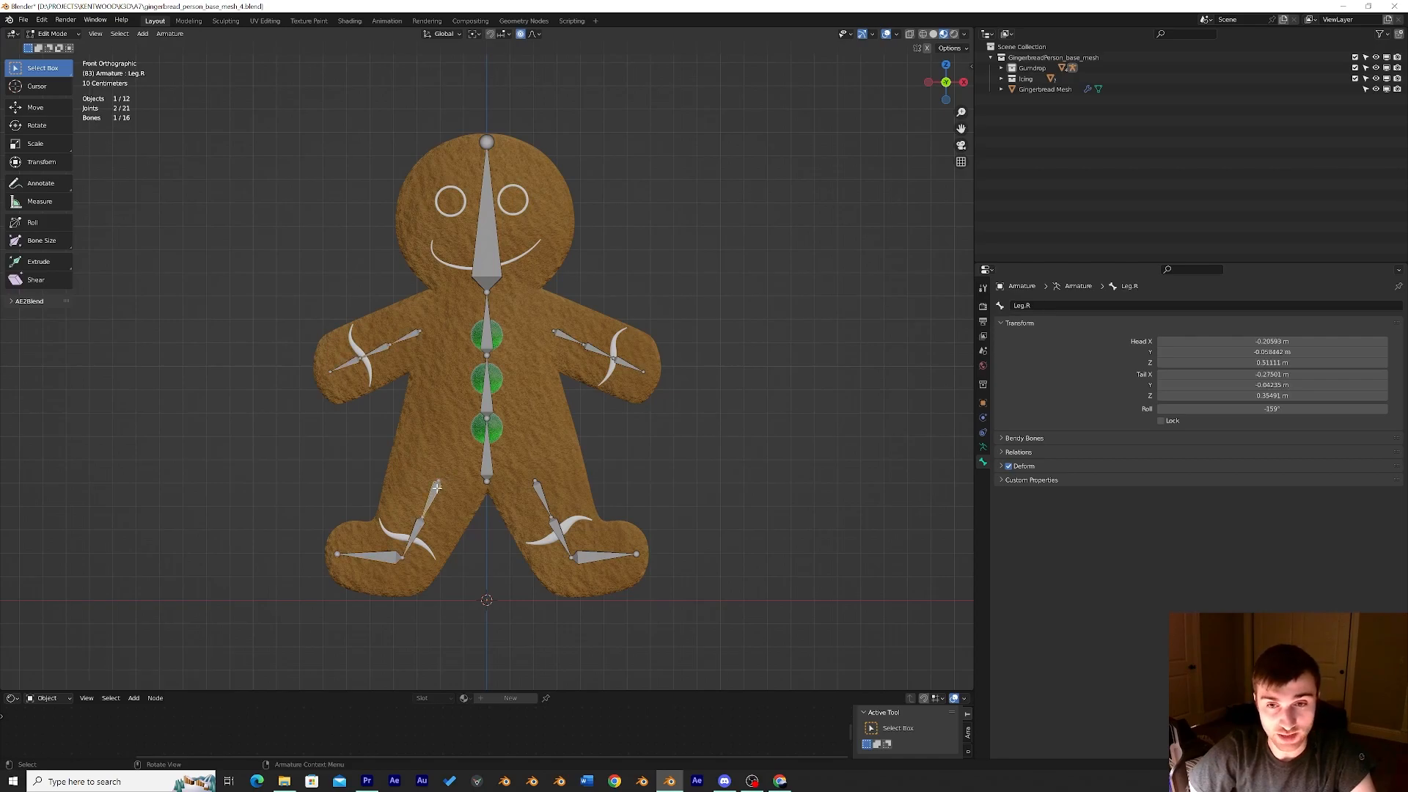
click(417, 531)
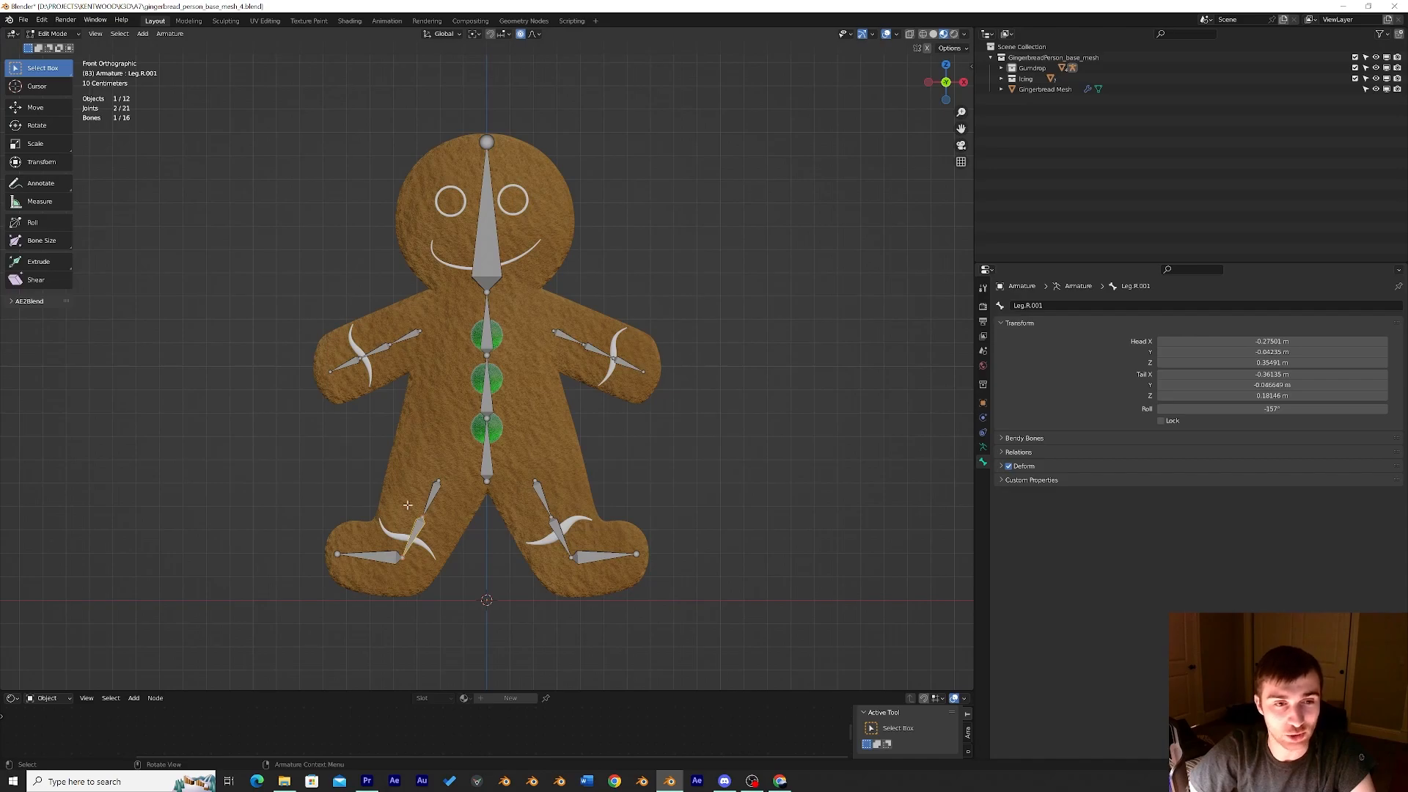
click(622, 464)
In Object Mode, parent the gingerbread mesh to the armature using Armature Deform With Automatic Weights.
mouse_move(621, 464)
middle_down()
mouse_move(635, 466)
mouse_move(497, 471)
mouse_move(594, 473)
middle_up()
click(61, 33)
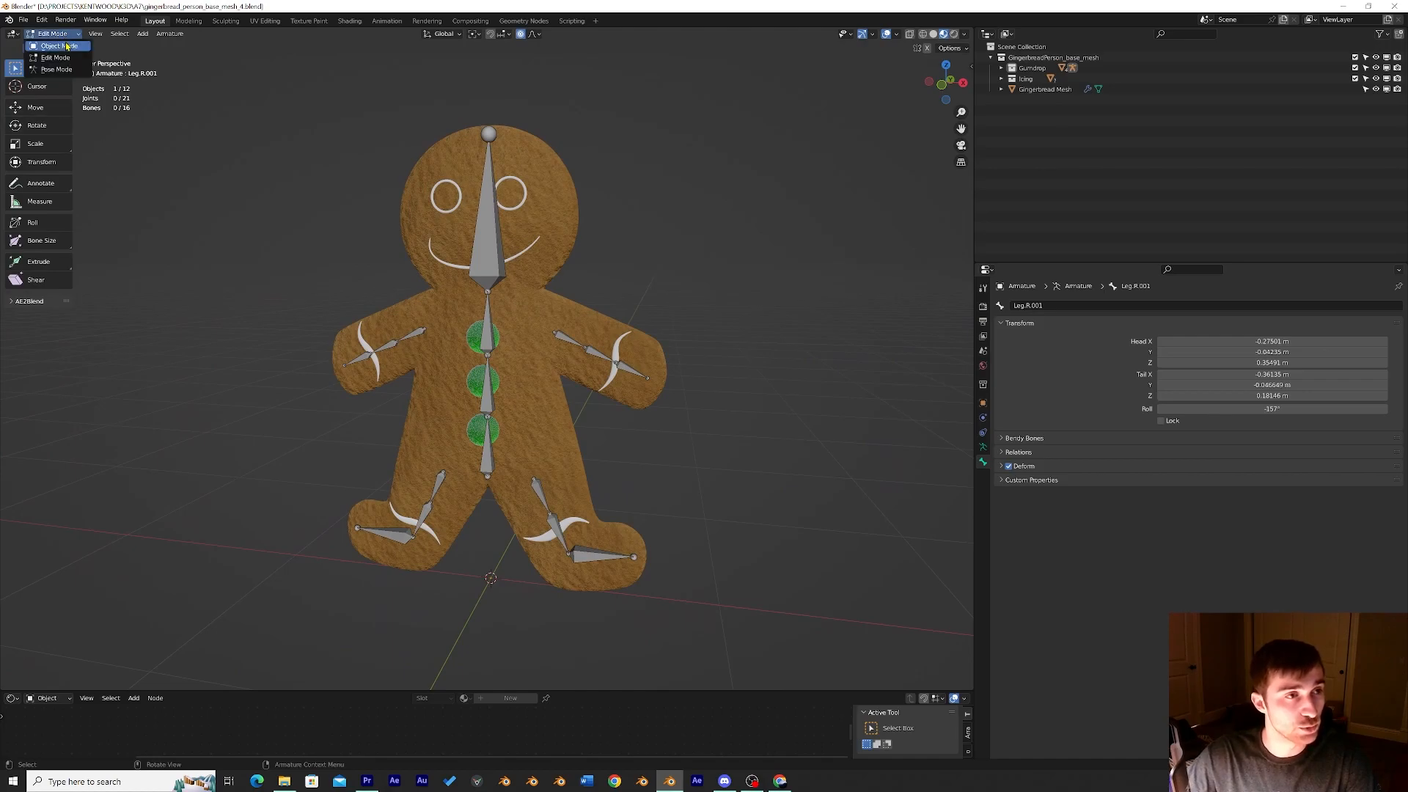
click(66, 46)
middle_drag(741, 421, 657, 430)
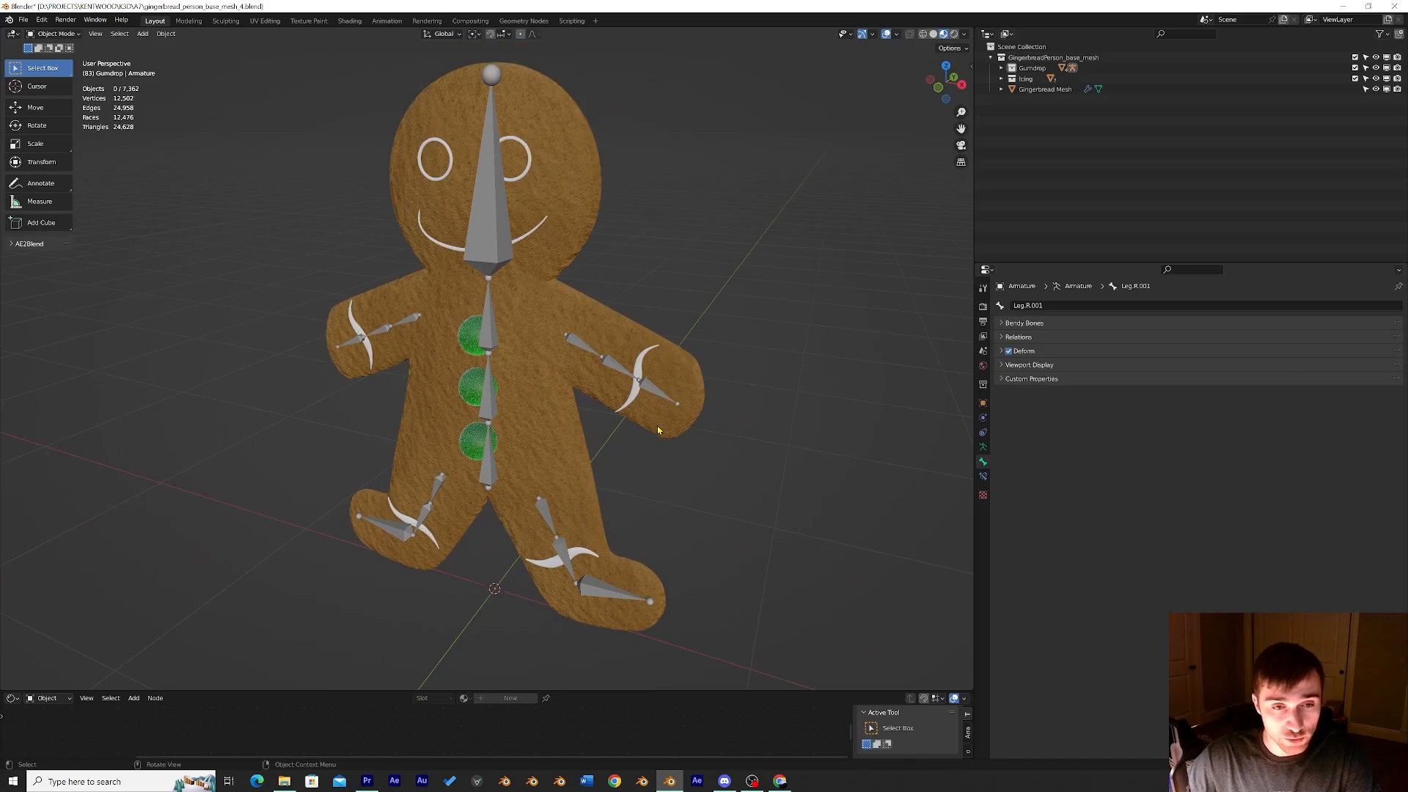
shift+click(561, 404)
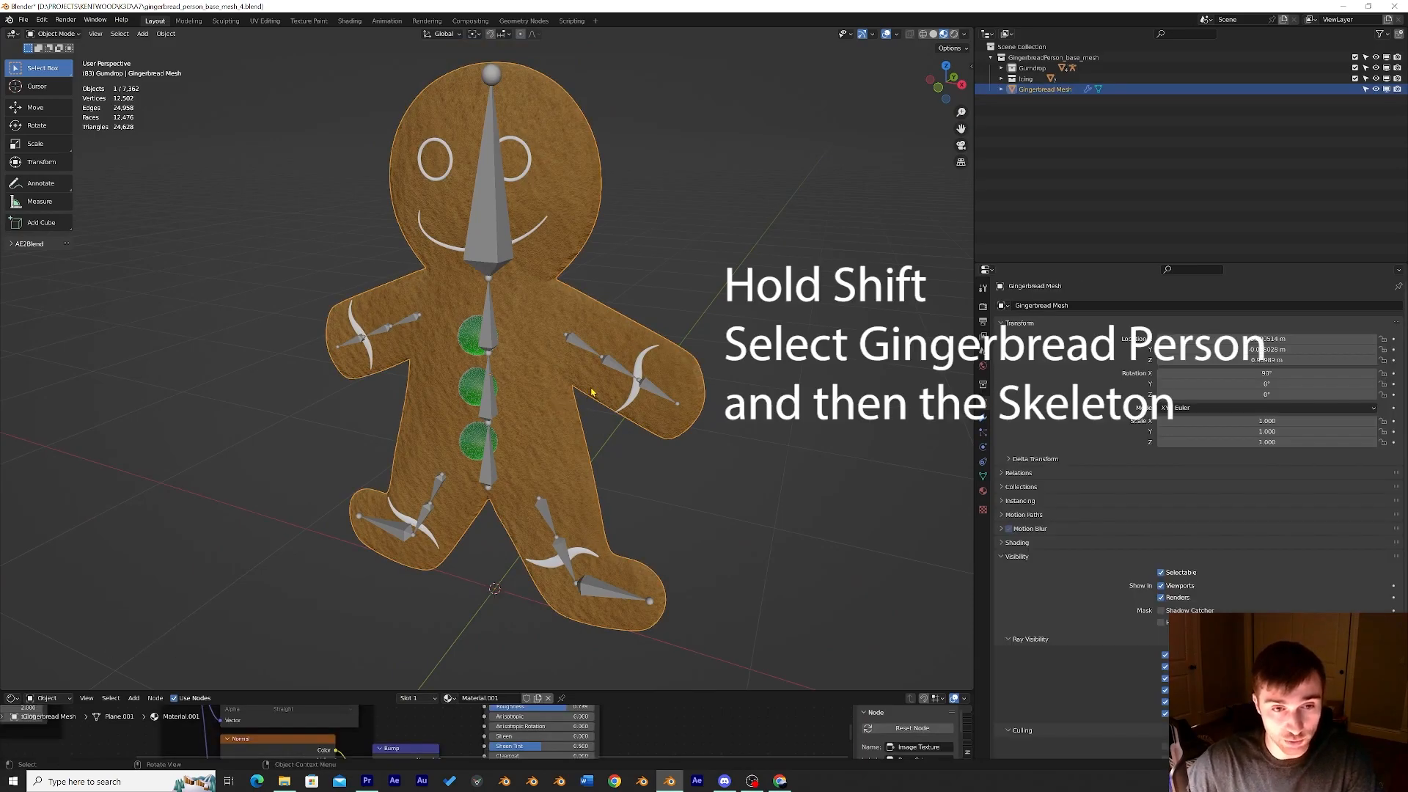
shift+click(578, 348)
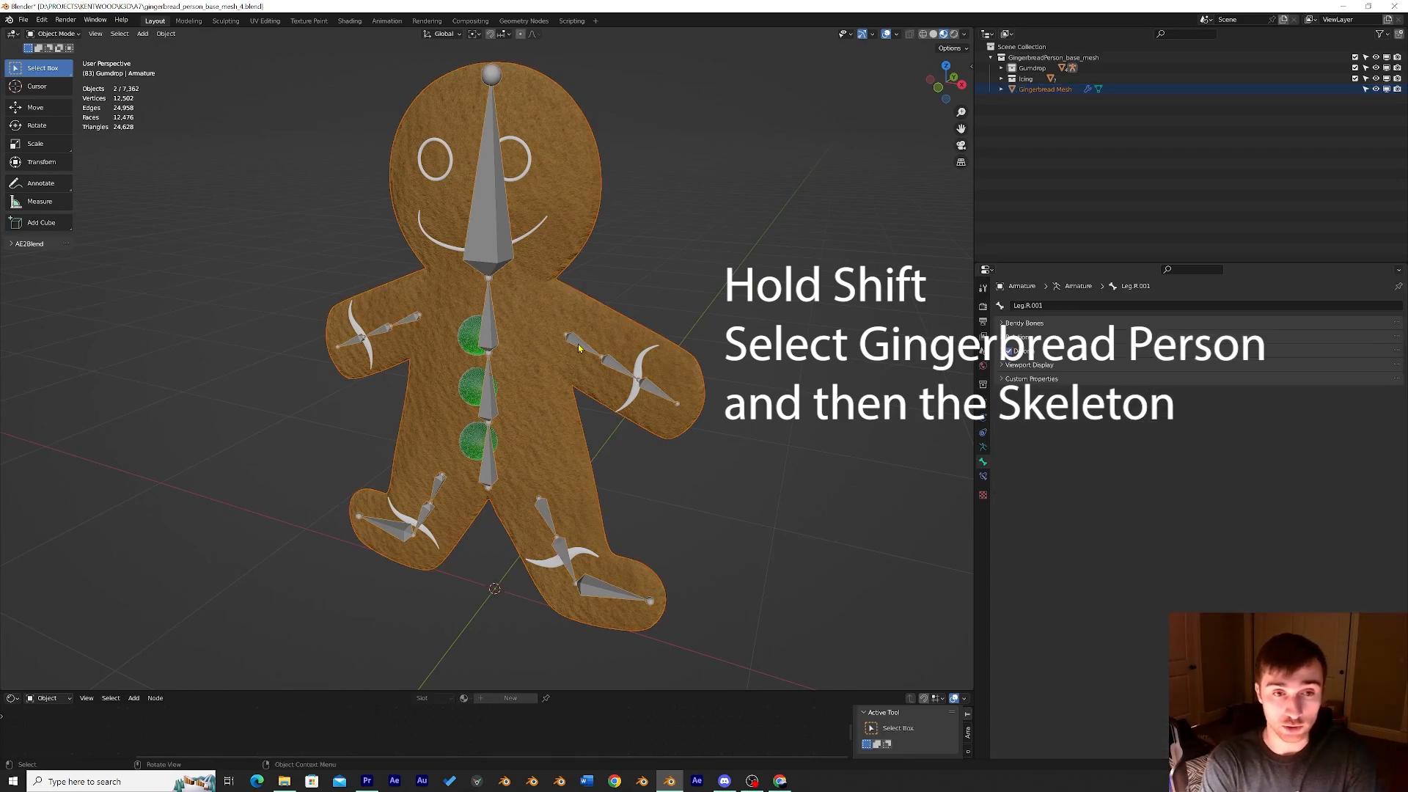
key(ctrl+p)
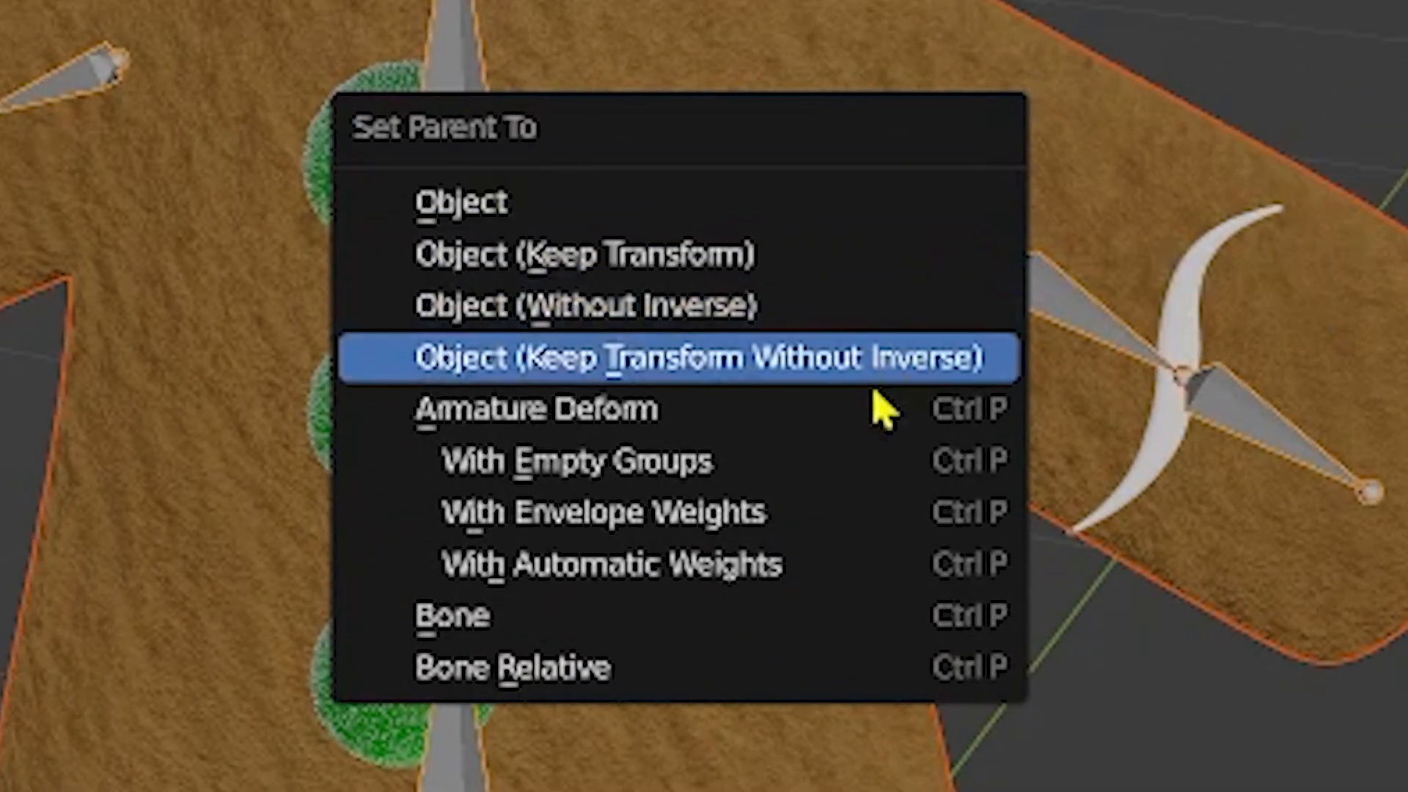
click(606, 574)
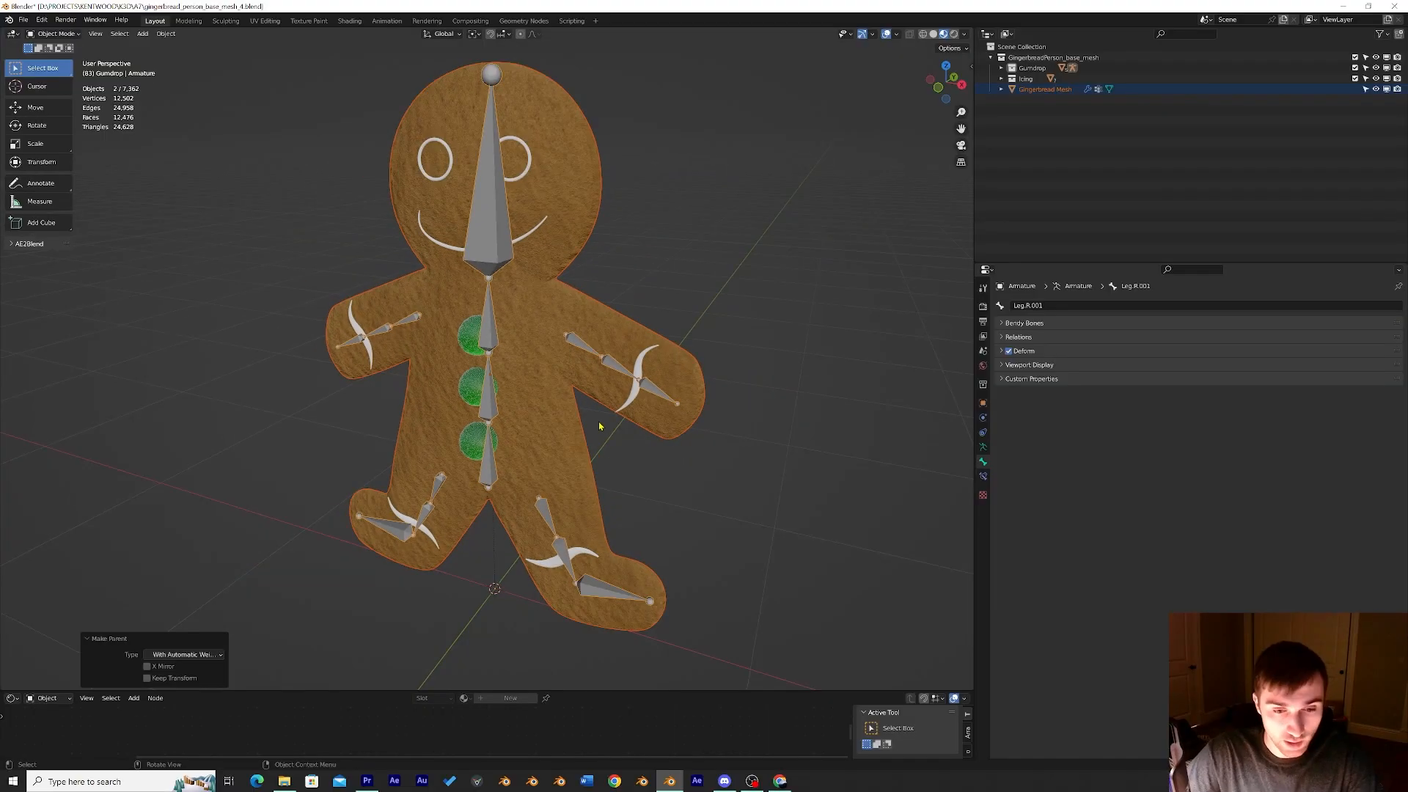
Put the armature in Pose Mode, test-rotate the left upper arm bone, and undo the rotation.
middle_drag(594, 409, 626, 402)
click(638, 415)
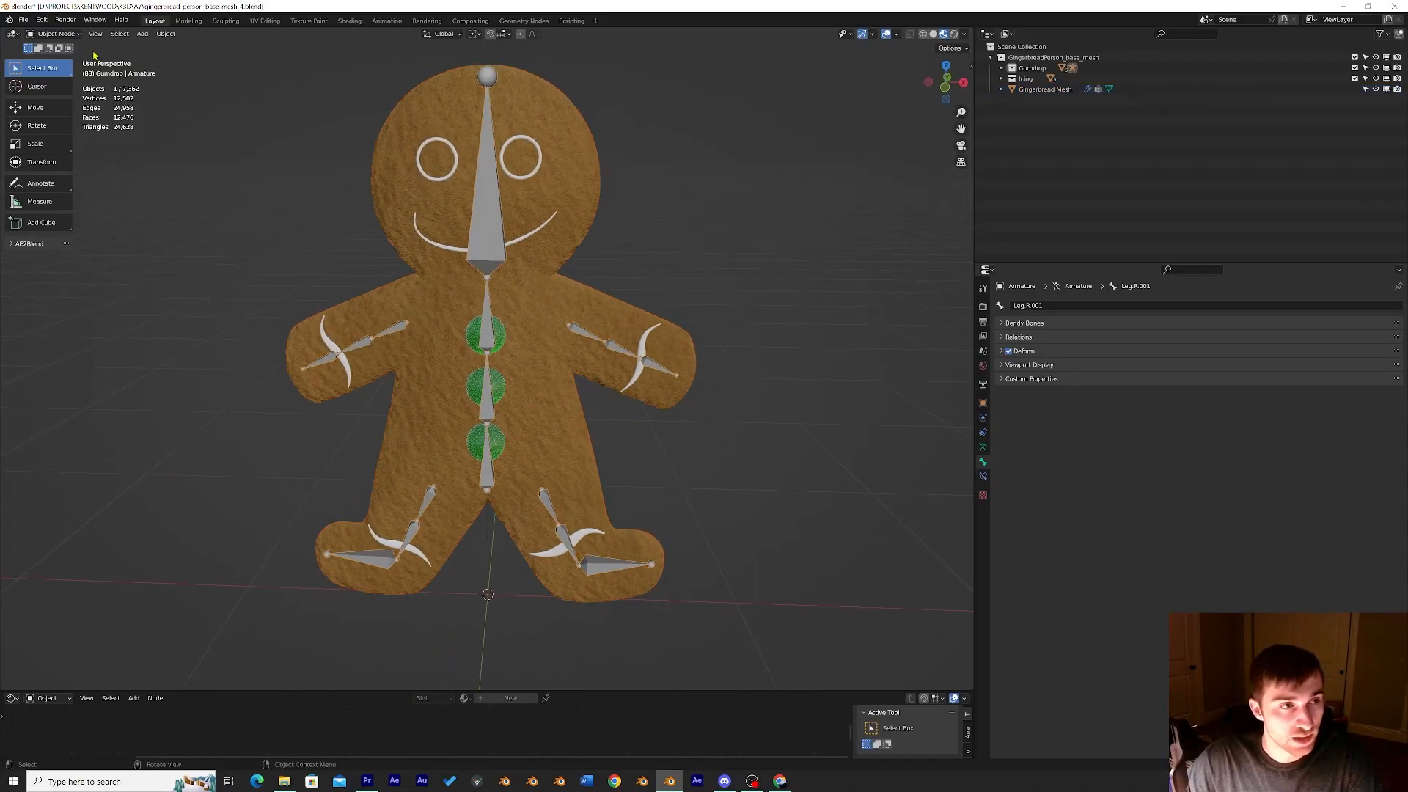
click(73, 34)
click(69, 73)
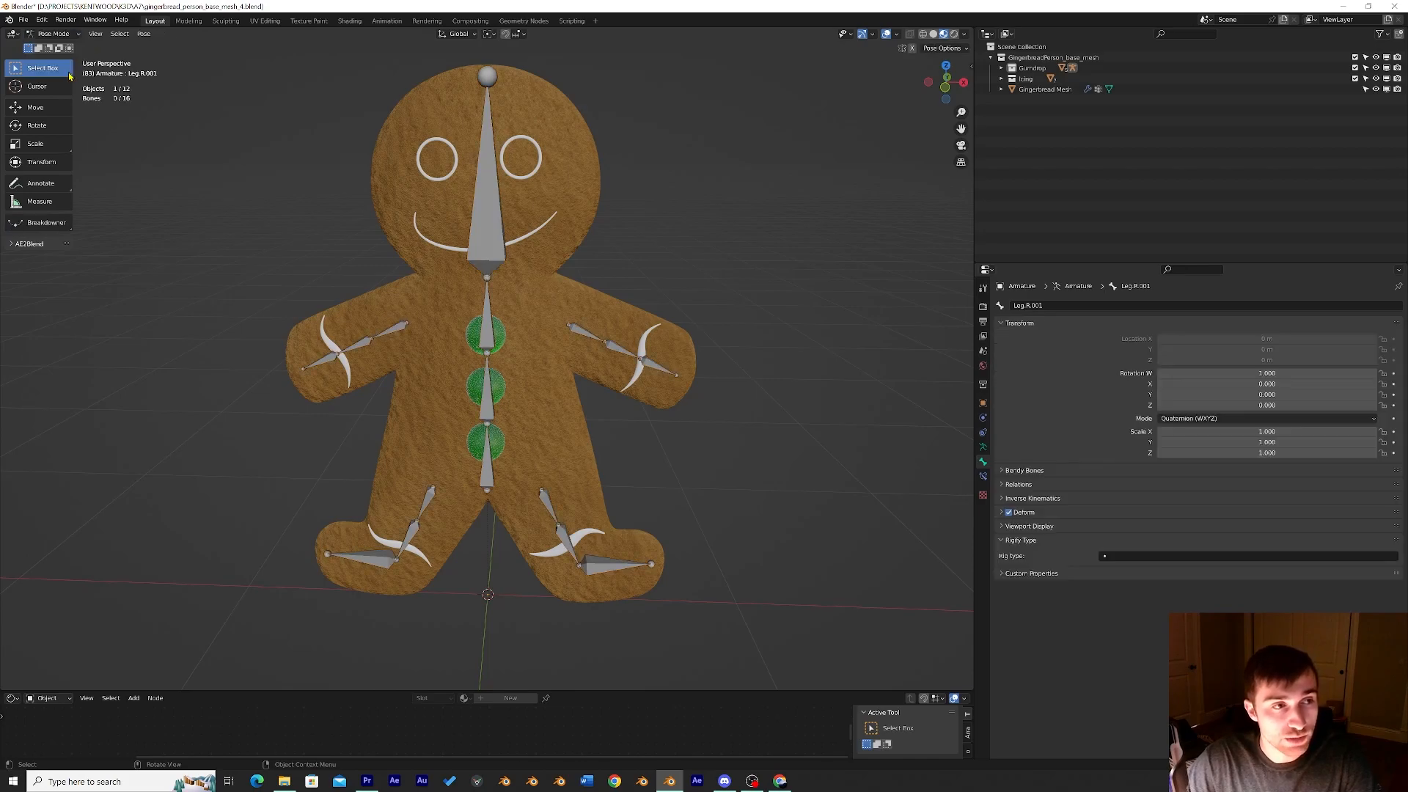
click(598, 337)
key(r)
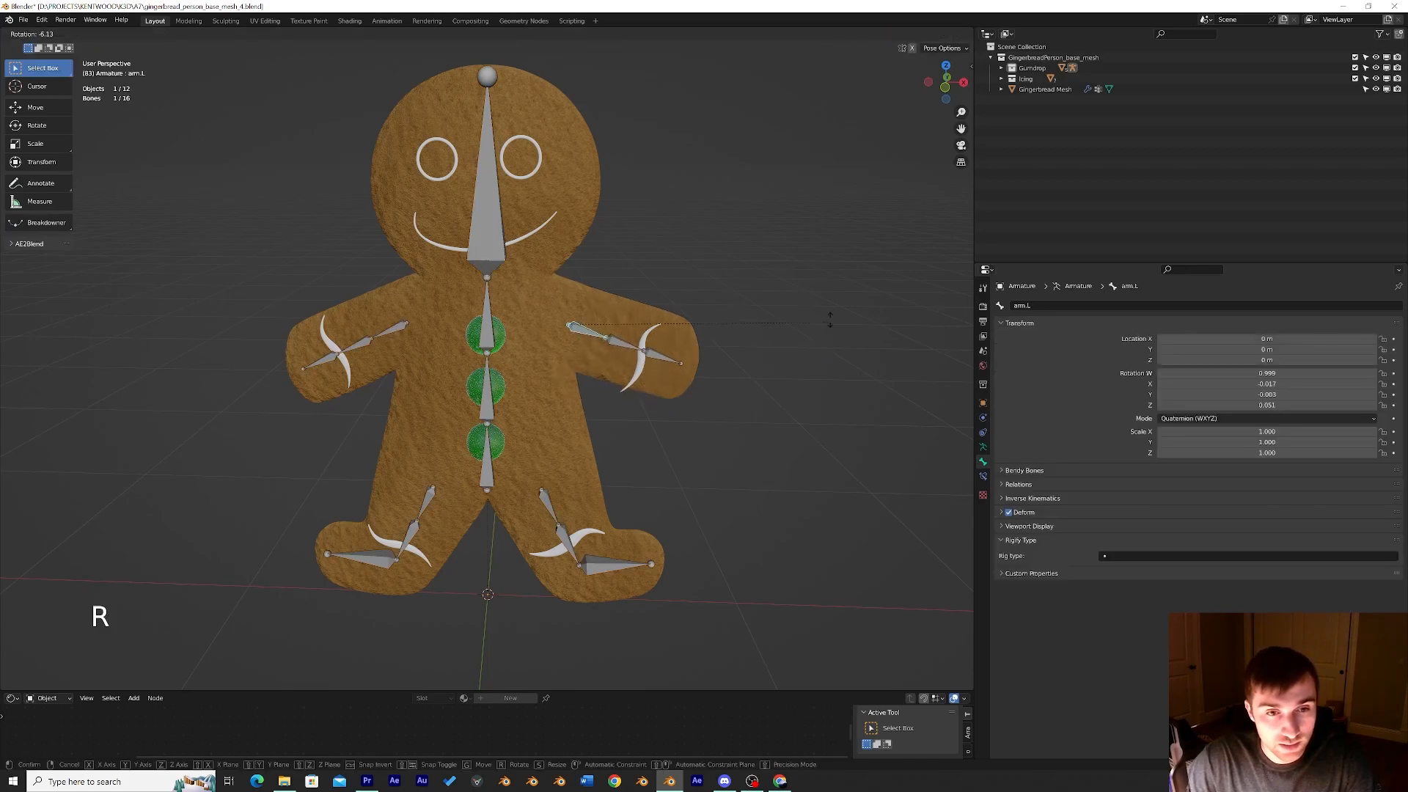
click(799, 339)
key(ctrl+z)
Test-rotate the middle left arm bone and the left upper arm bone, undoing both rotations.
click(624, 350)
key(r)
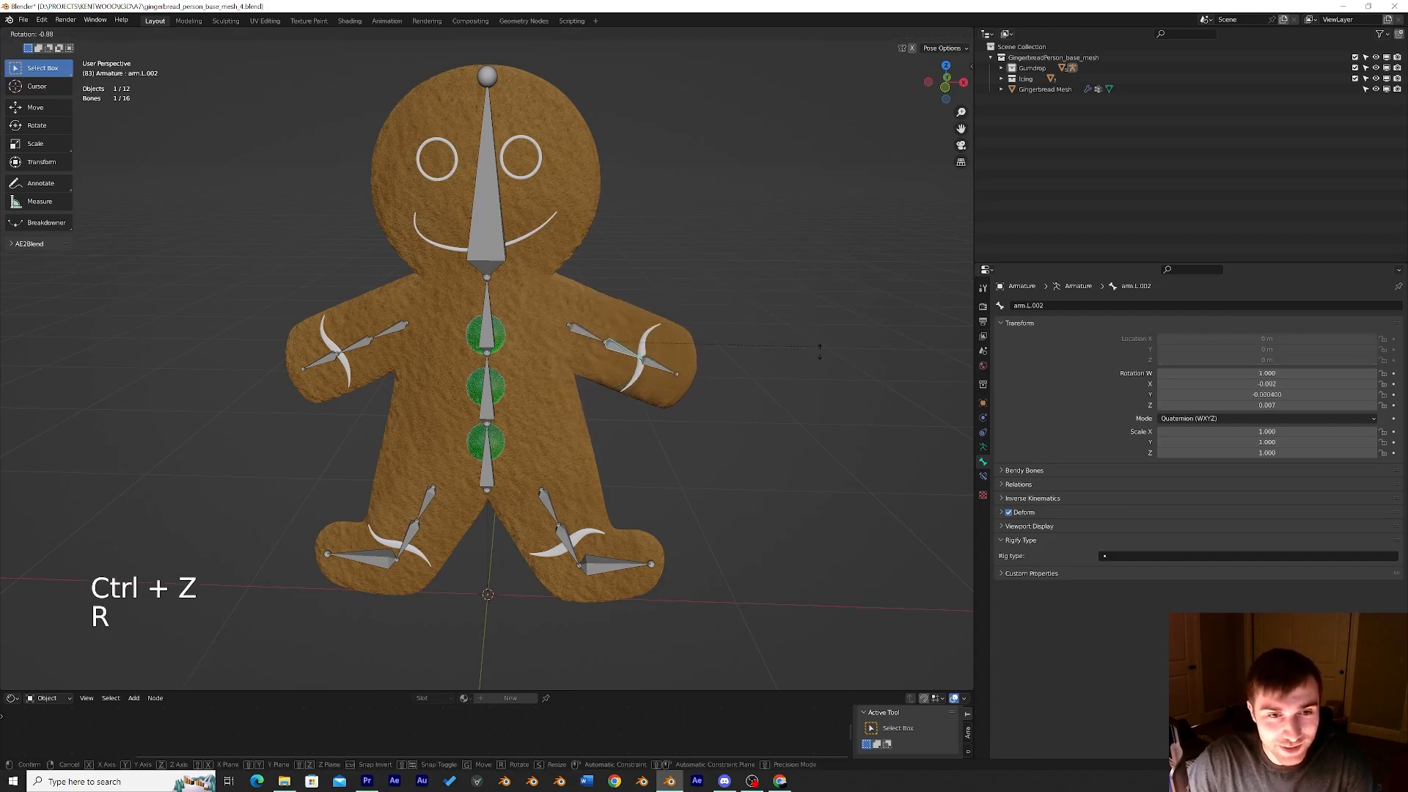
click(752, 355)
key(ctrl+z)
key(ctrl+z)
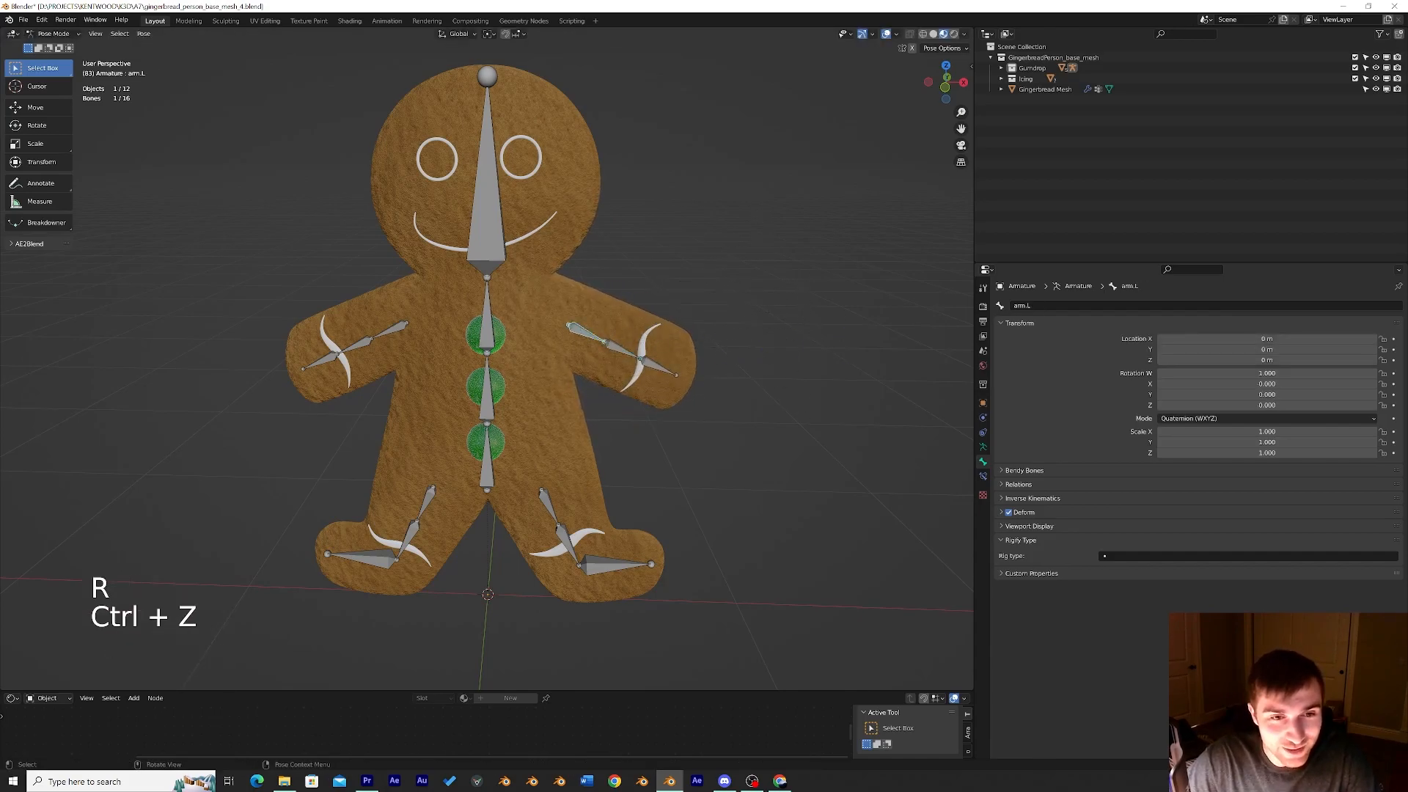
key(r)
click(807, 318)
key(ctrl+z)
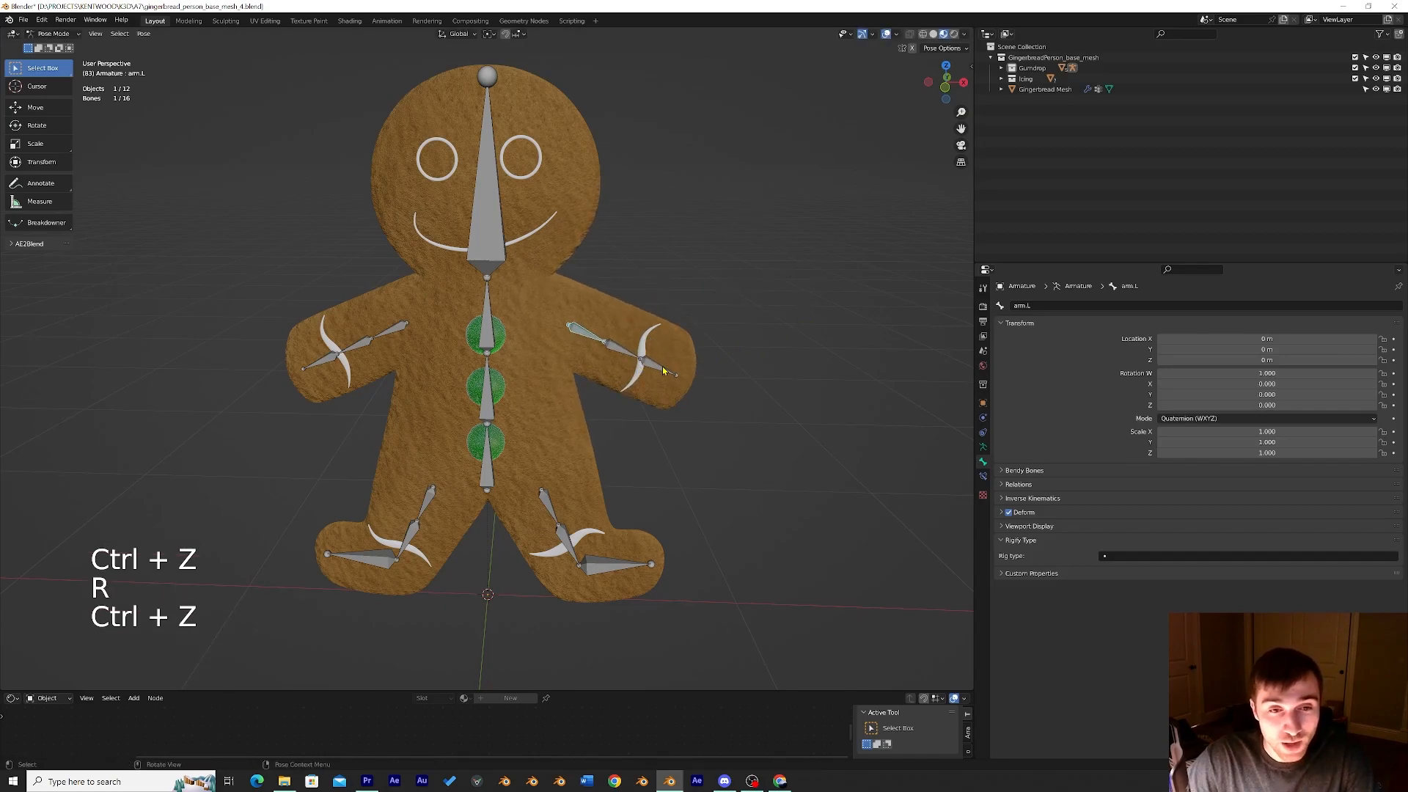
Test-rotate the outermost left arm bone, try raising the upper arm bone once more, and undo each rotation.
click(662, 367)
key(r)
click(736, 361)
key(ctrl+z)
click(586, 340)
key(r)
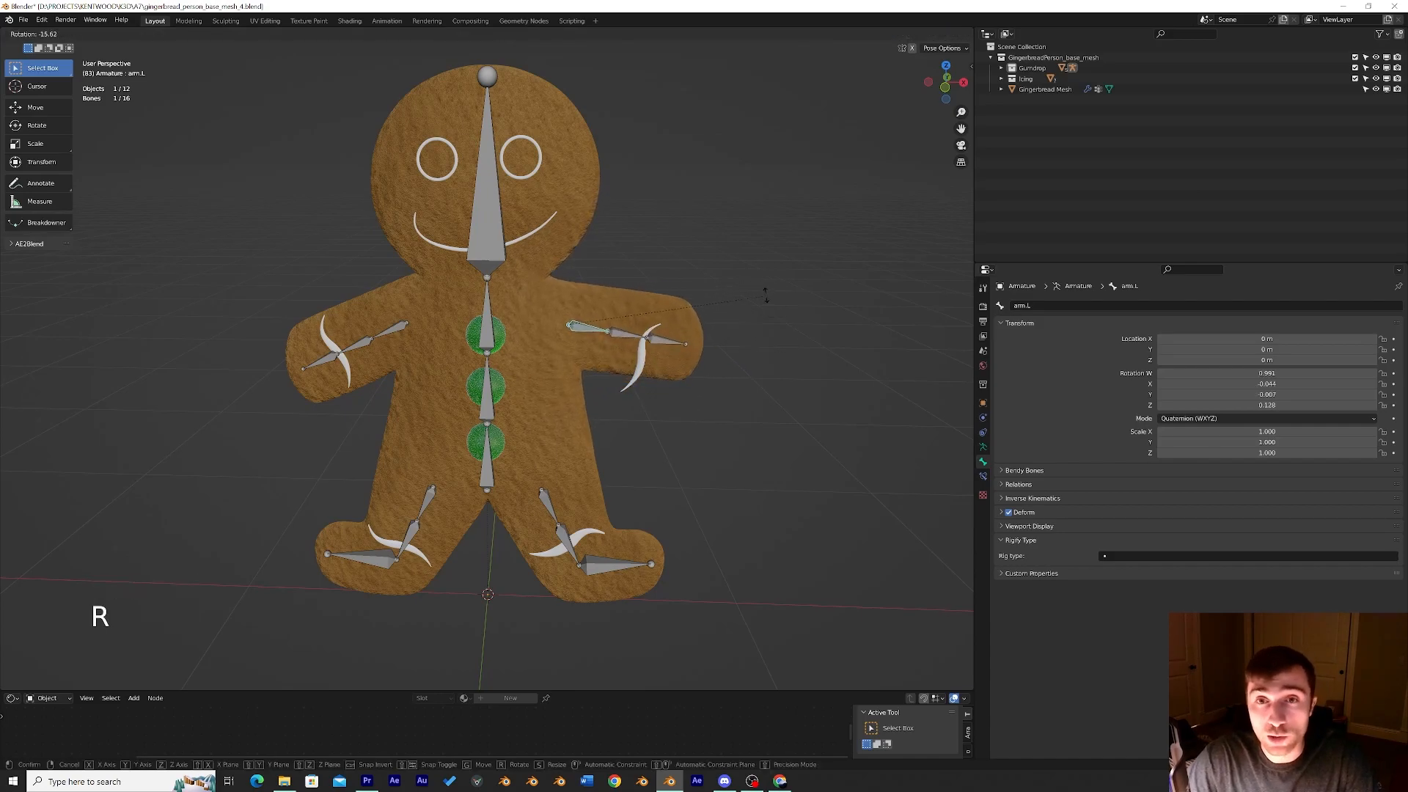
click(726, 335)
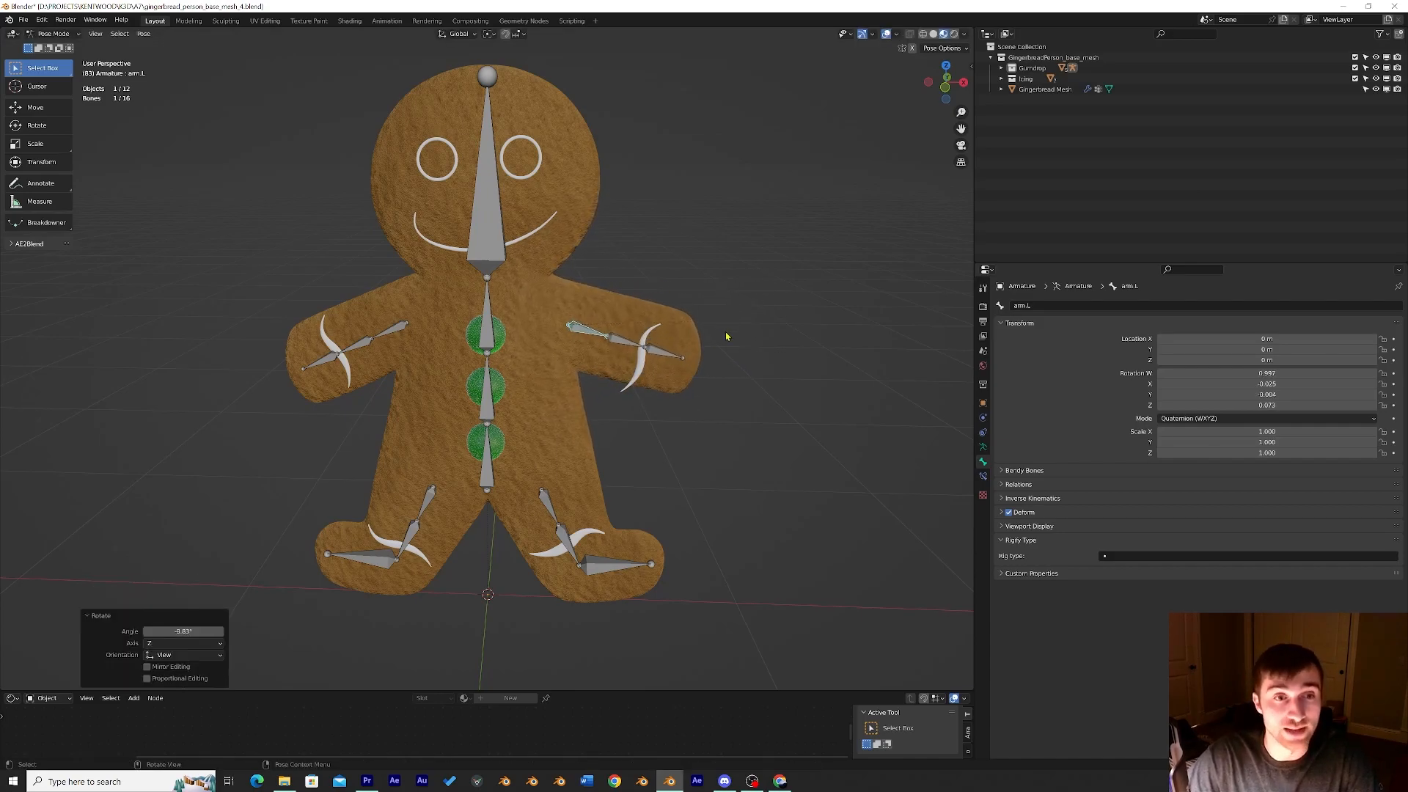
key(ctrl+z)
Test-rotate the Head bone twice to check the head deformation, undoing each rotation.
middle_drag(598, 350, 698, 367)
click(490, 239)
middle_drag(553, 251, 575, 220)
key(r)
click(657, 238)
key(ctrl+z)
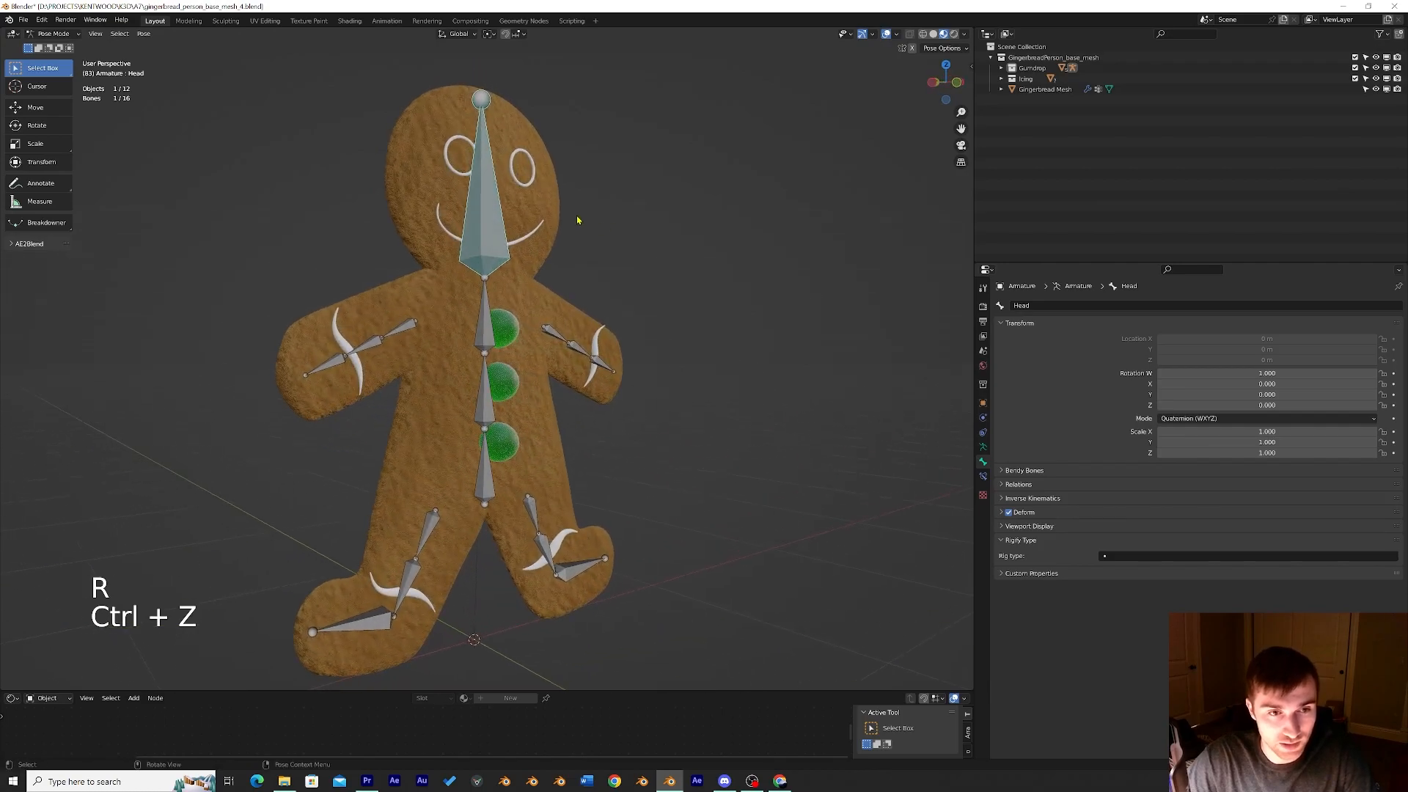
key(r)
click(539, 171)
key(ctrl+z)
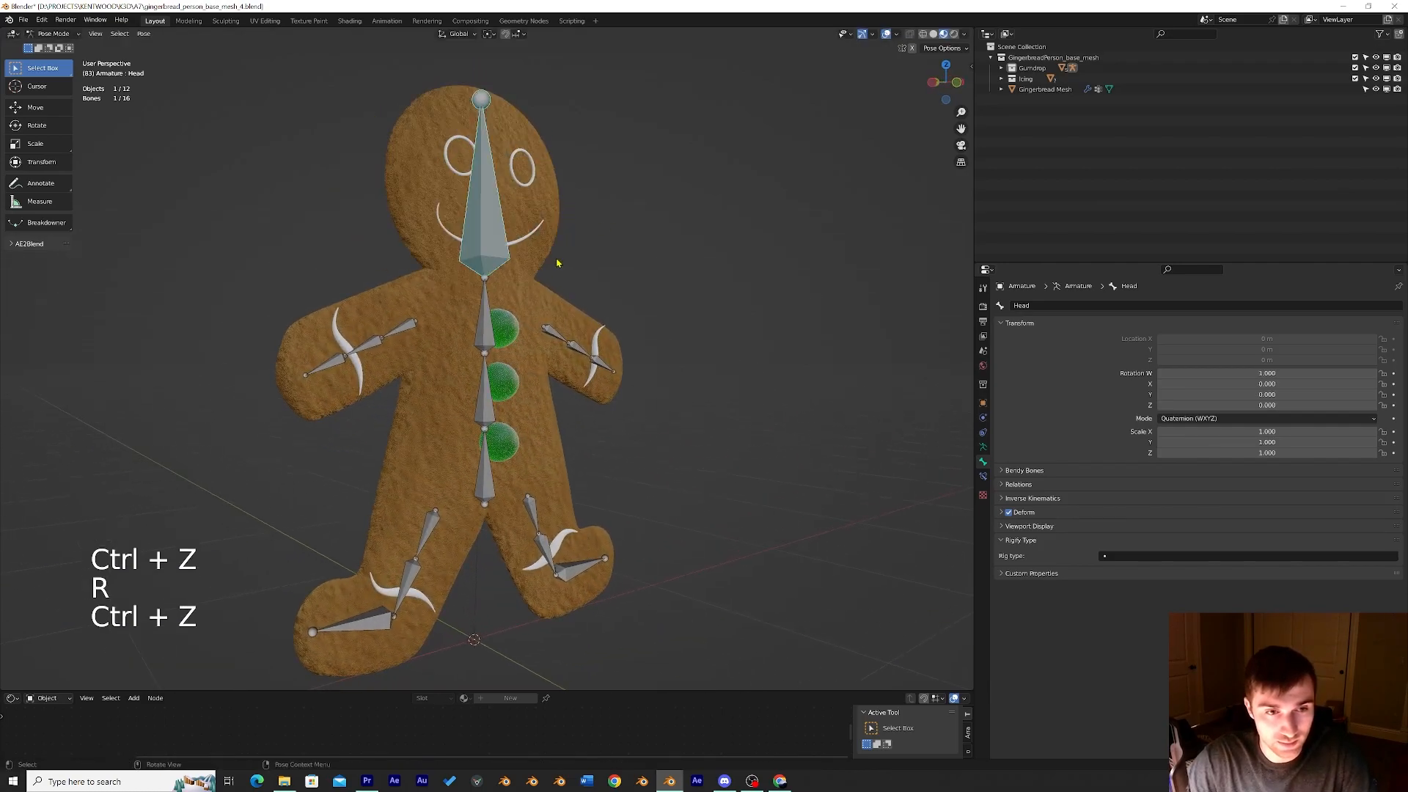
Try moving the top spine bone in the pose and undo the change.
click(475, 335)
key(g)
click(517, 377)
key(ctrl+z)
Test-move the Root bone several times to check which limbs follow the body, undoing the last moves.
middle_drag(522, 382, 491, 451)
click(490, 454)
key(g)
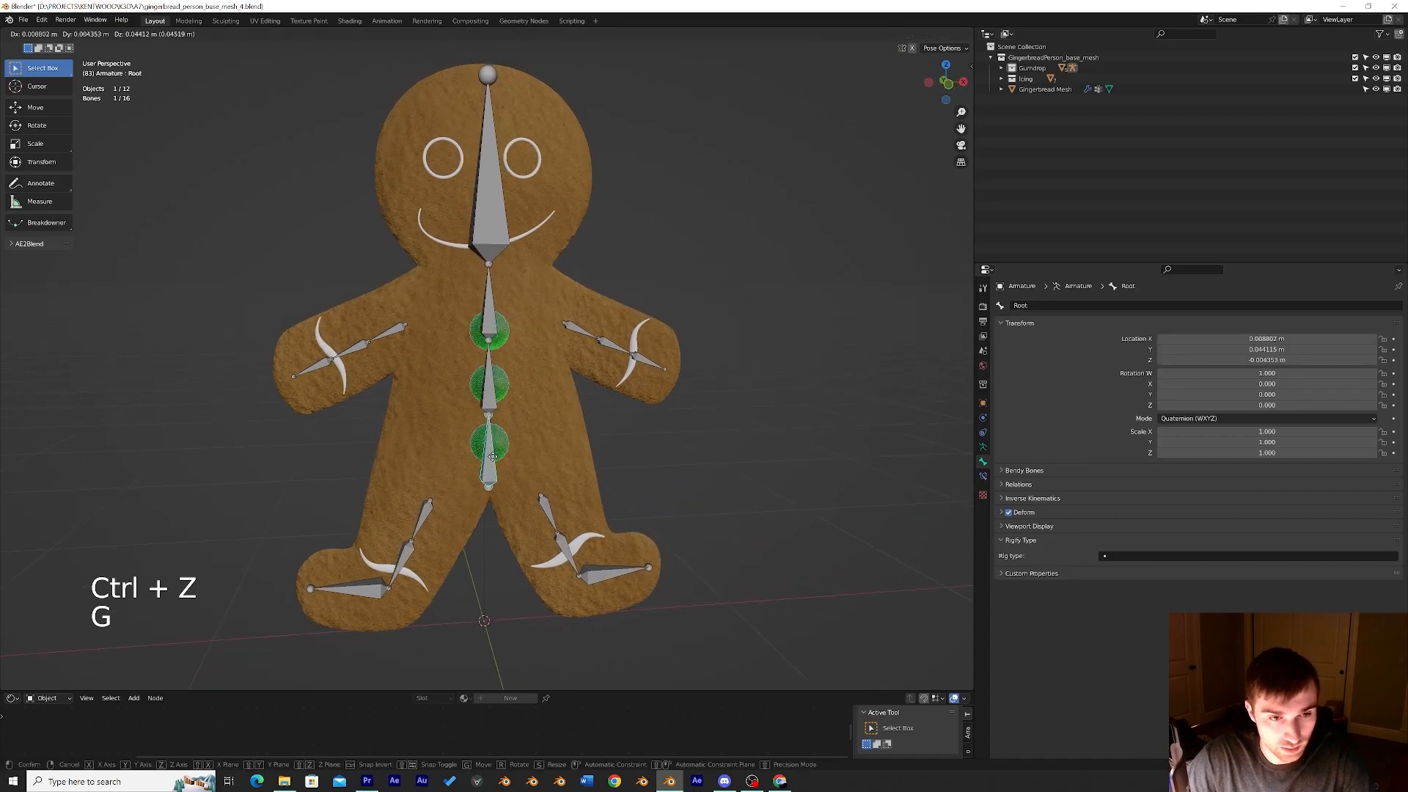
click(497, 455)
key(g)
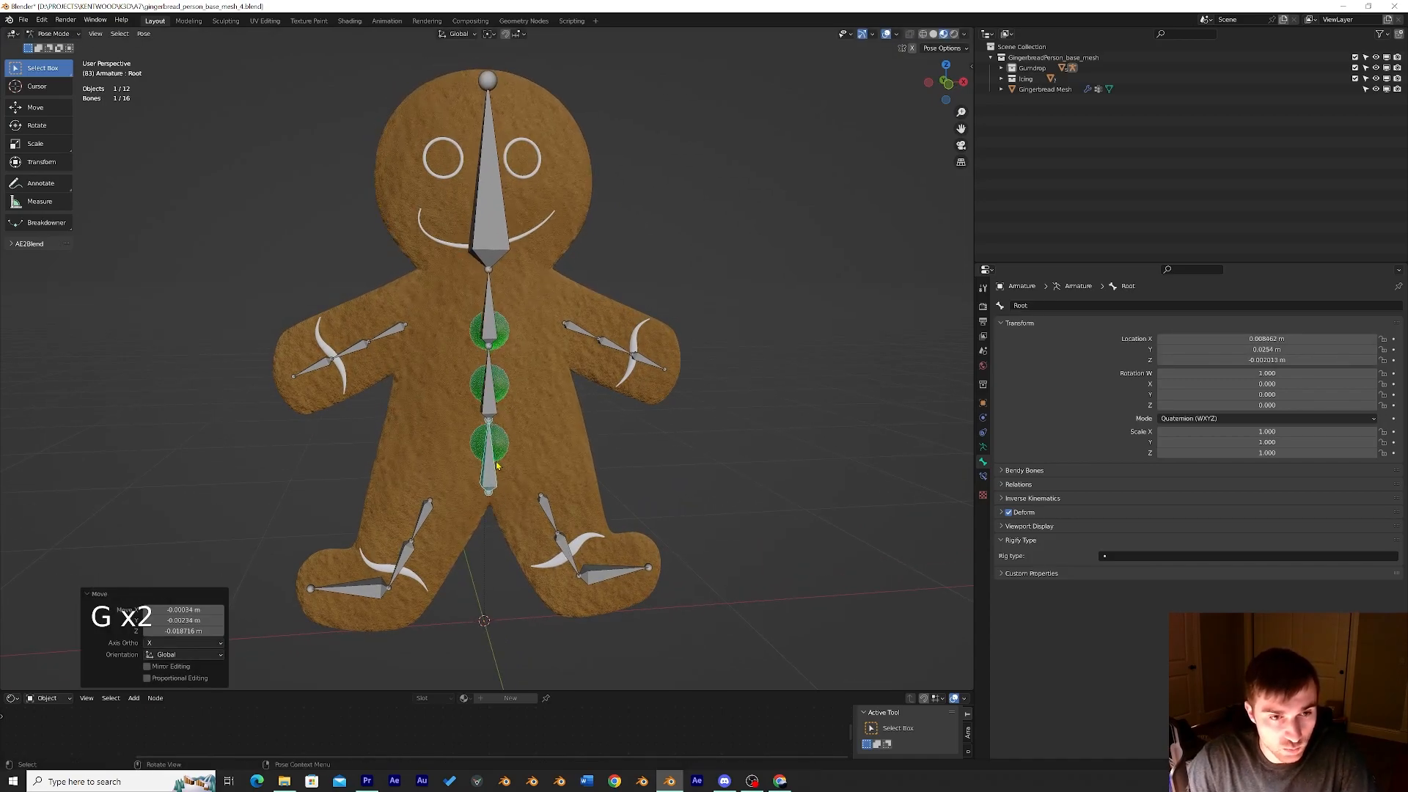
click(521, 488)
key(ctrl+z)
key(g)
click(568, 425)
key(ctrl+z)
Undo the remaining Root bone displacement and put the armature in Edit Mode.
click(566, 330)
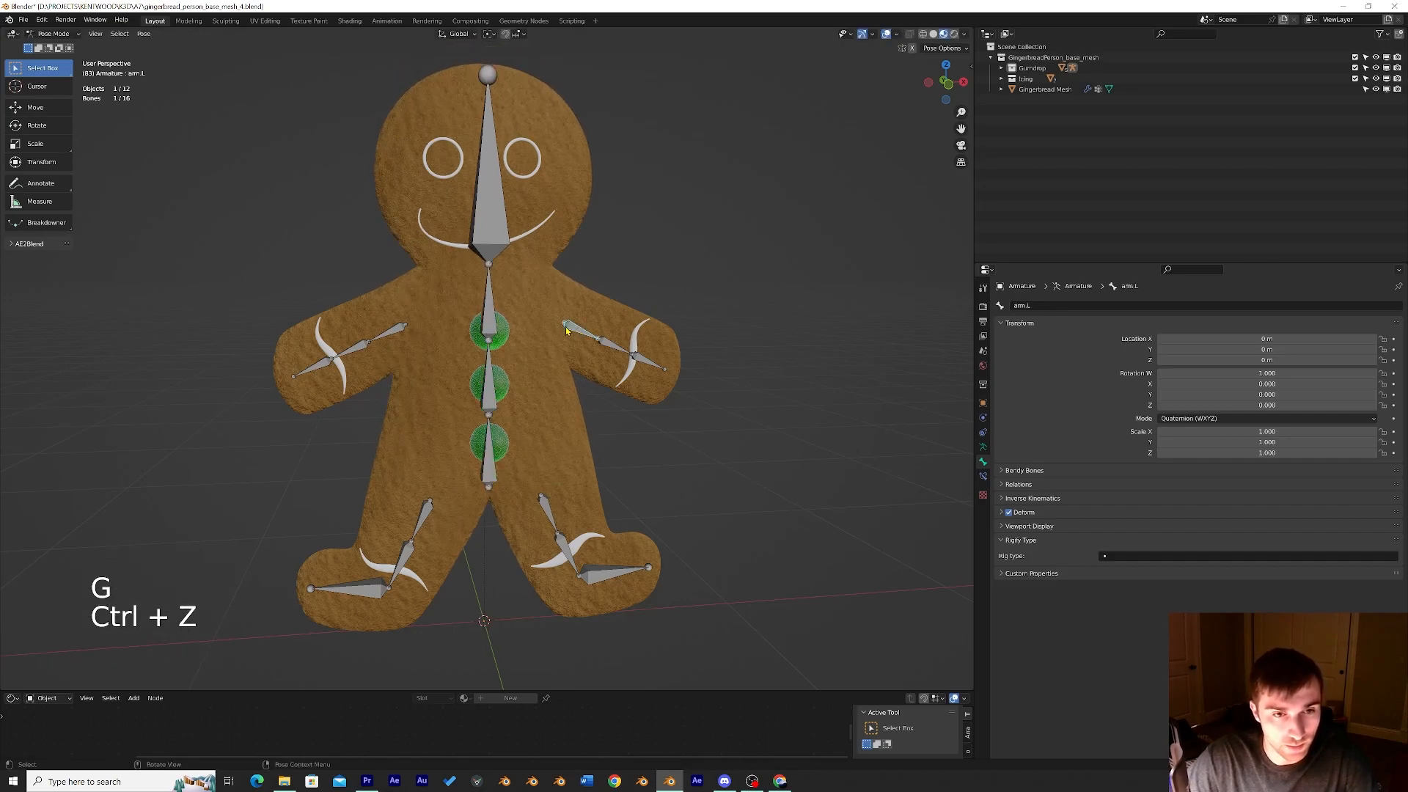
click(64, 36)
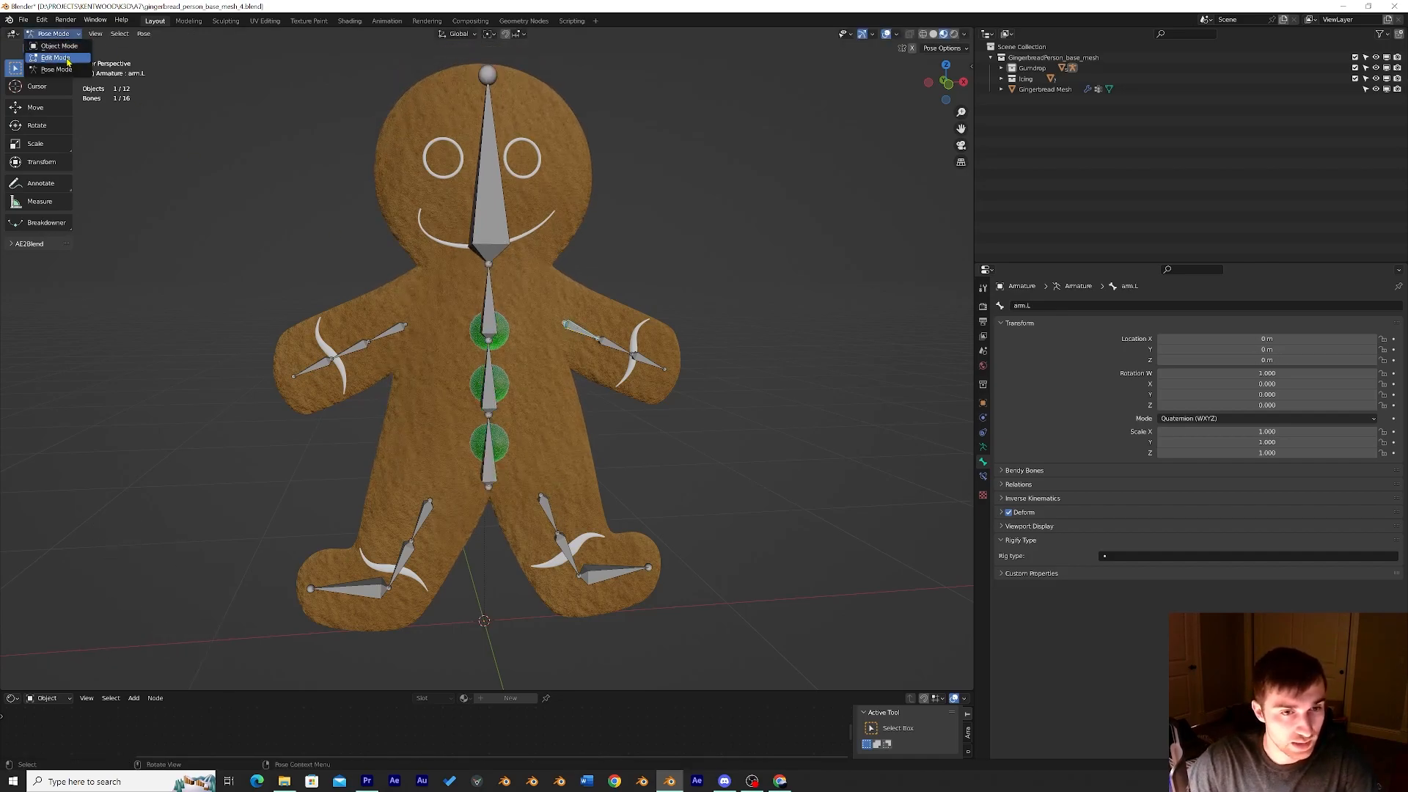
click(63, 57)
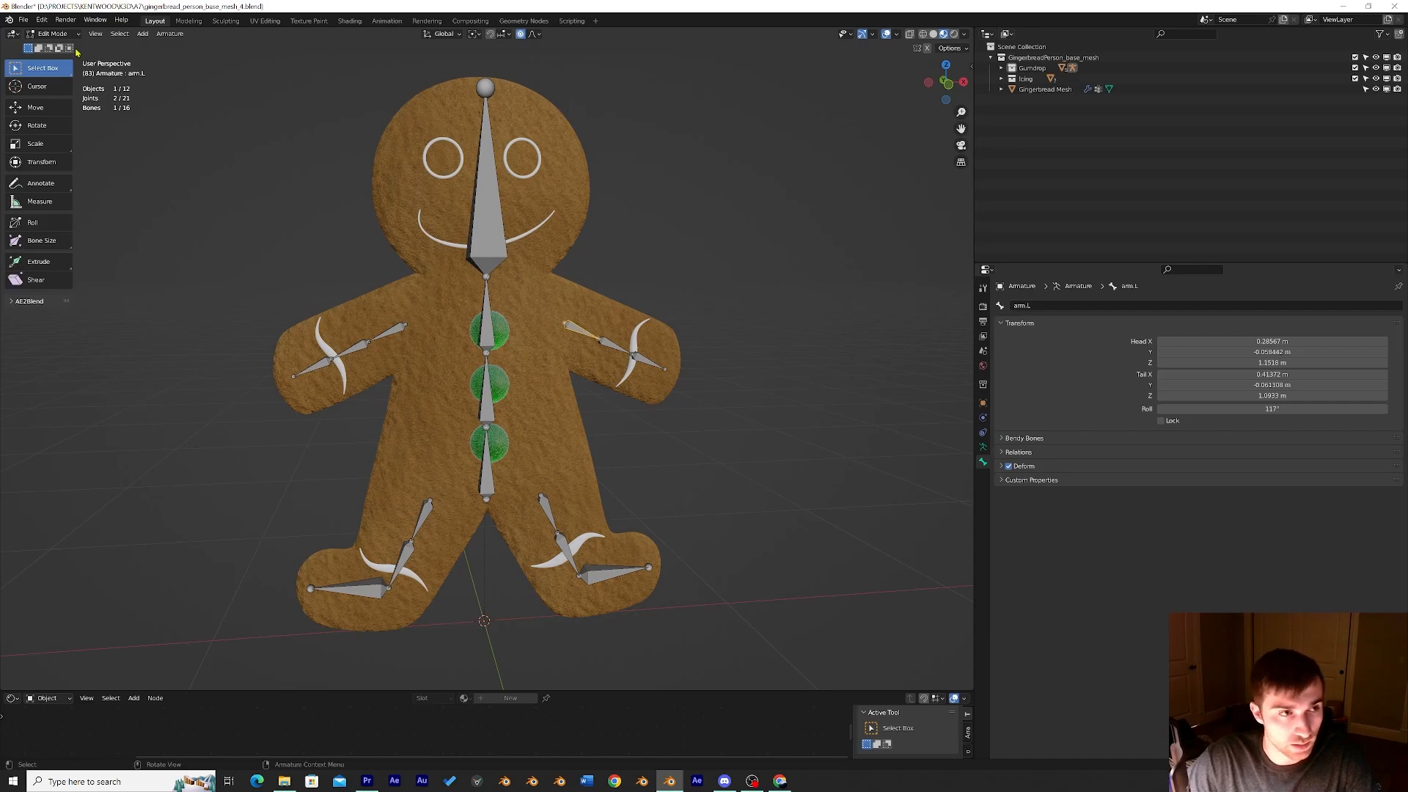
click(52, 34)
click(63, 67)
key(ctrl+z)
key(ctrl+z)
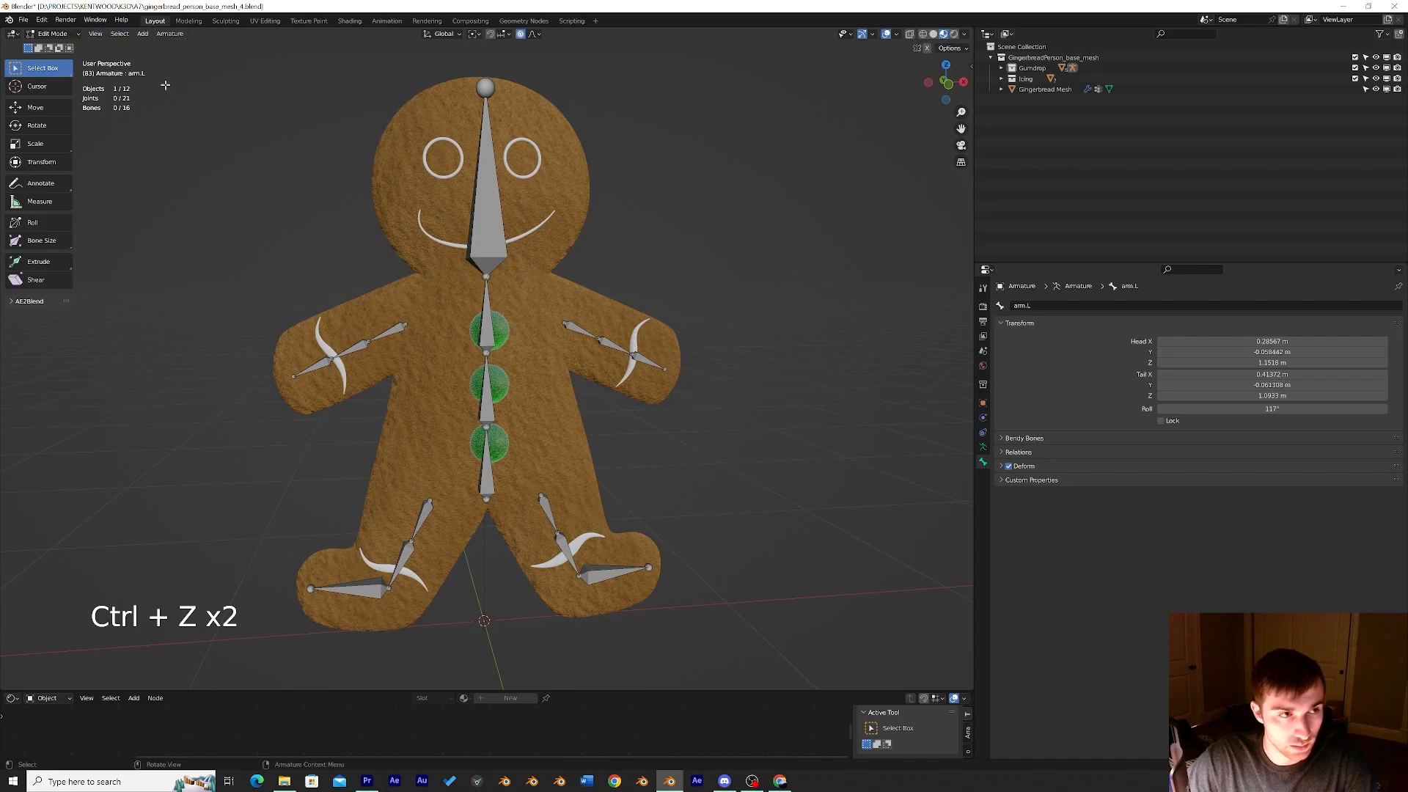
key(ctrl+z)
key(ctrl+z)
key(ctrl+z)
key(ctrl+z)
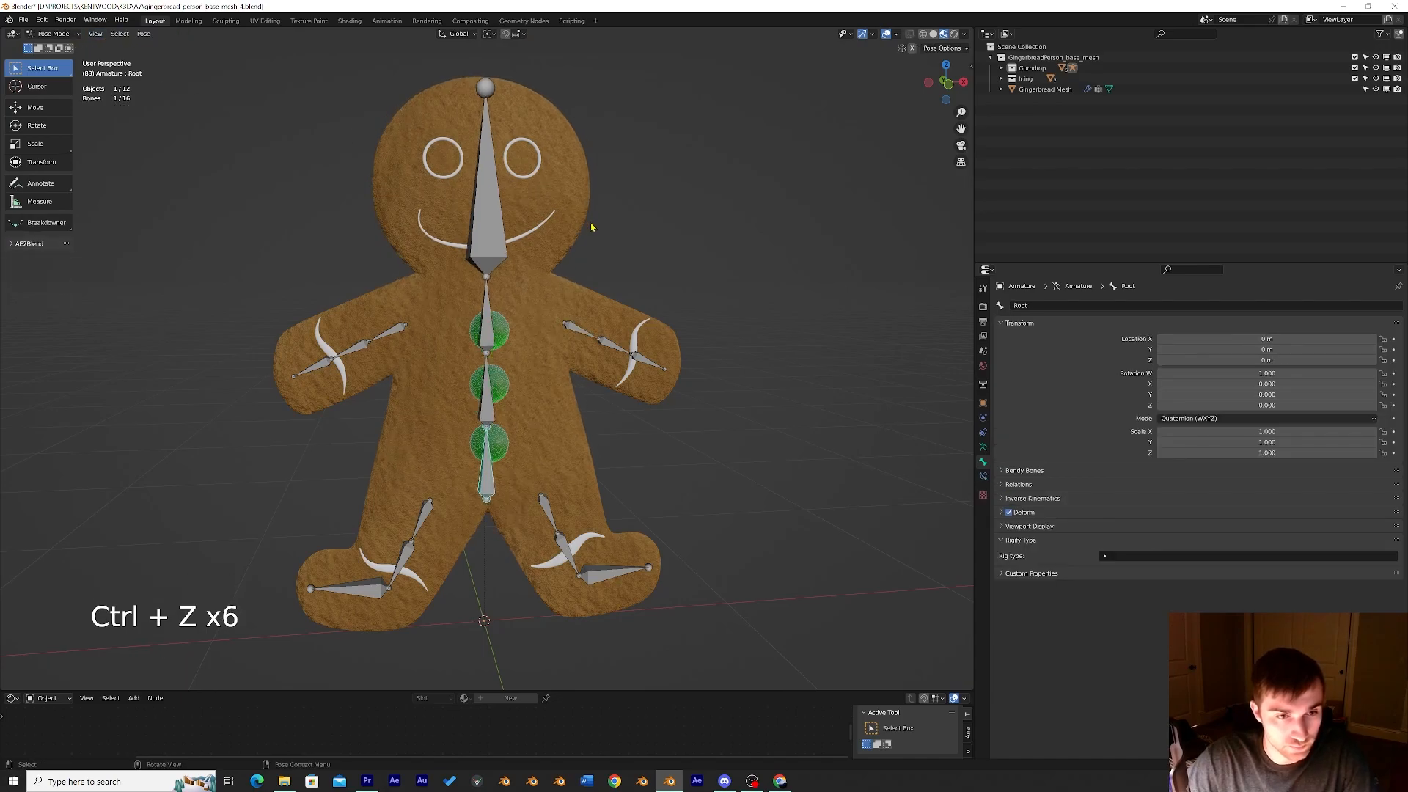
click(53, 33)
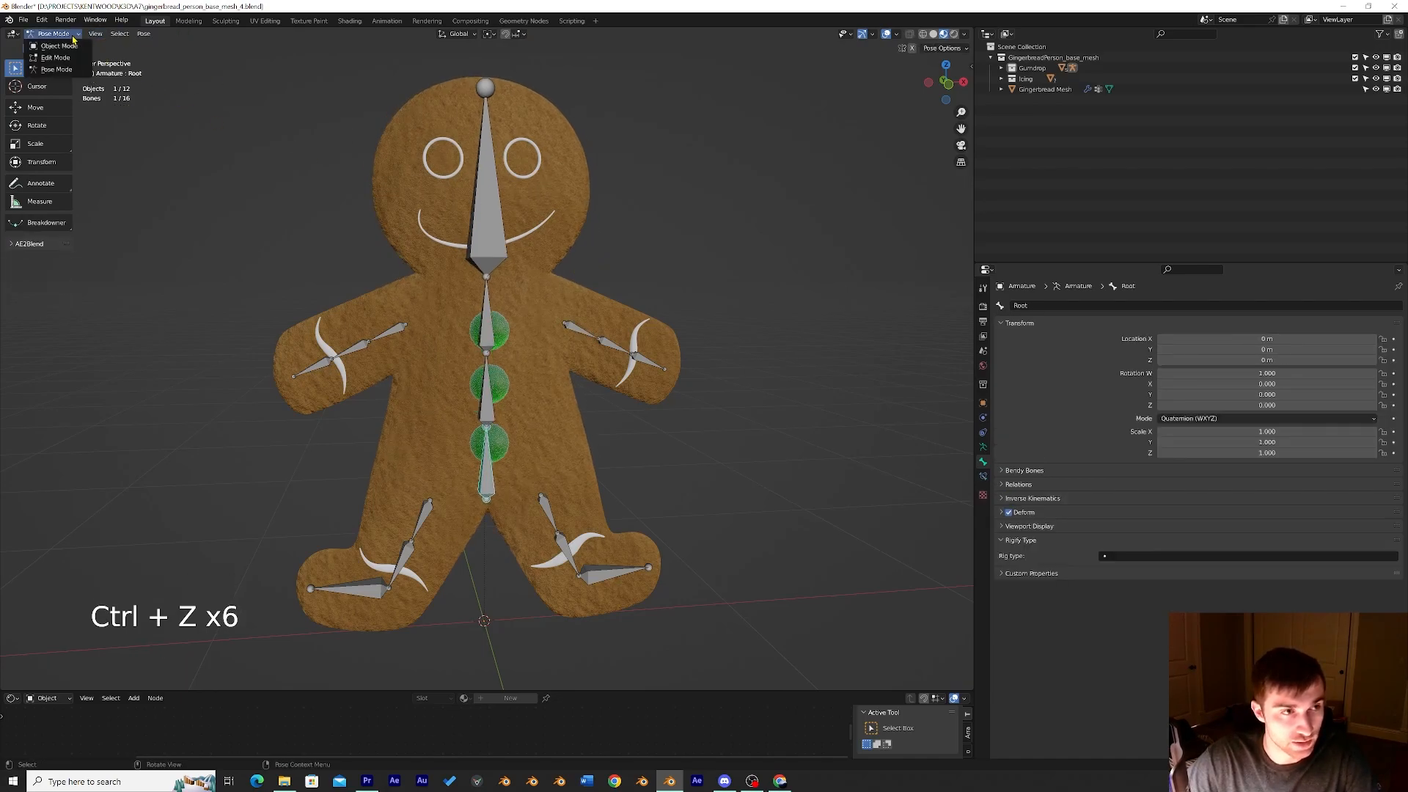
click(51, 59)
Parent the left upper arm bone to the Spine.001 bone with Keep Offset, and test-move the spine bone.
click(581, 329)
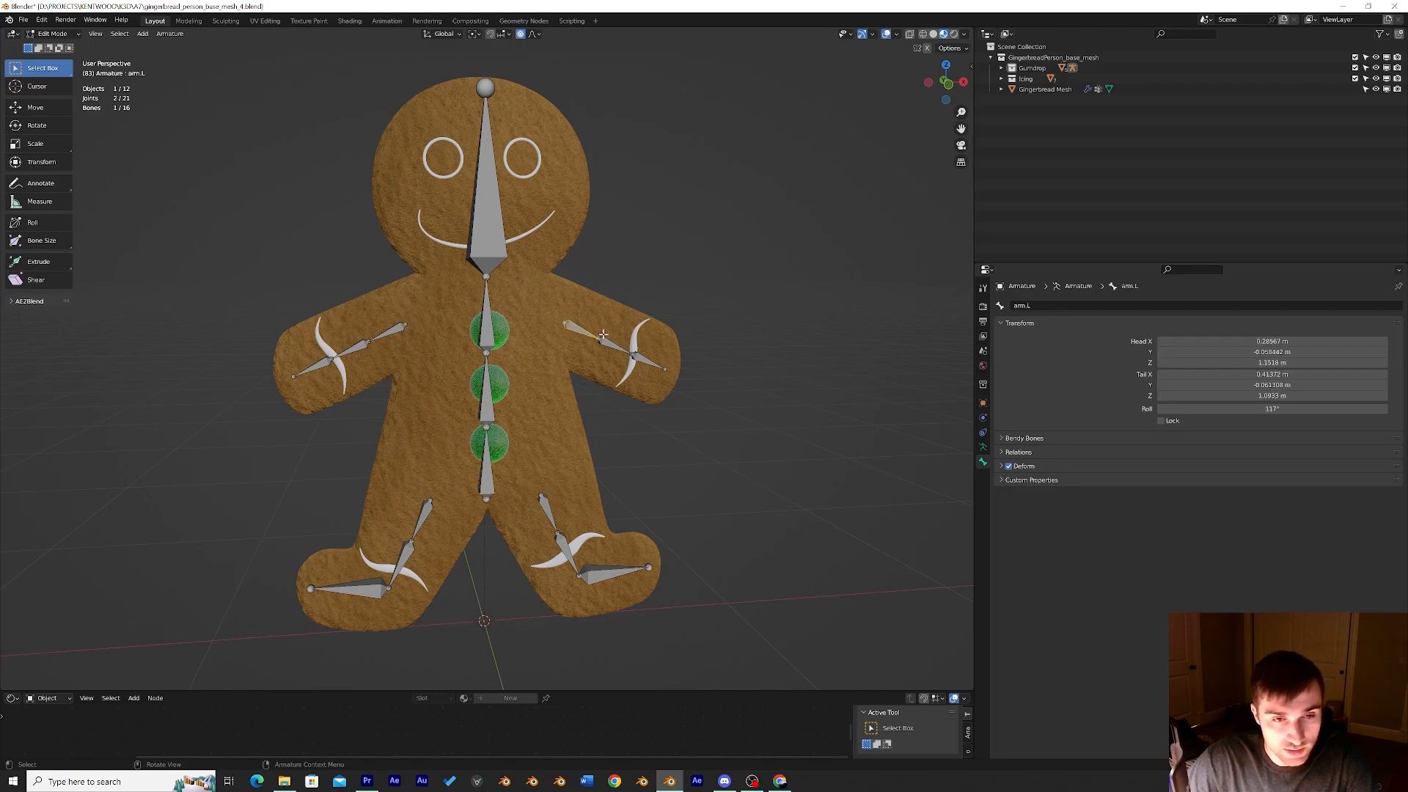
key(g)
click(607, 346)
key(ctrl+z)
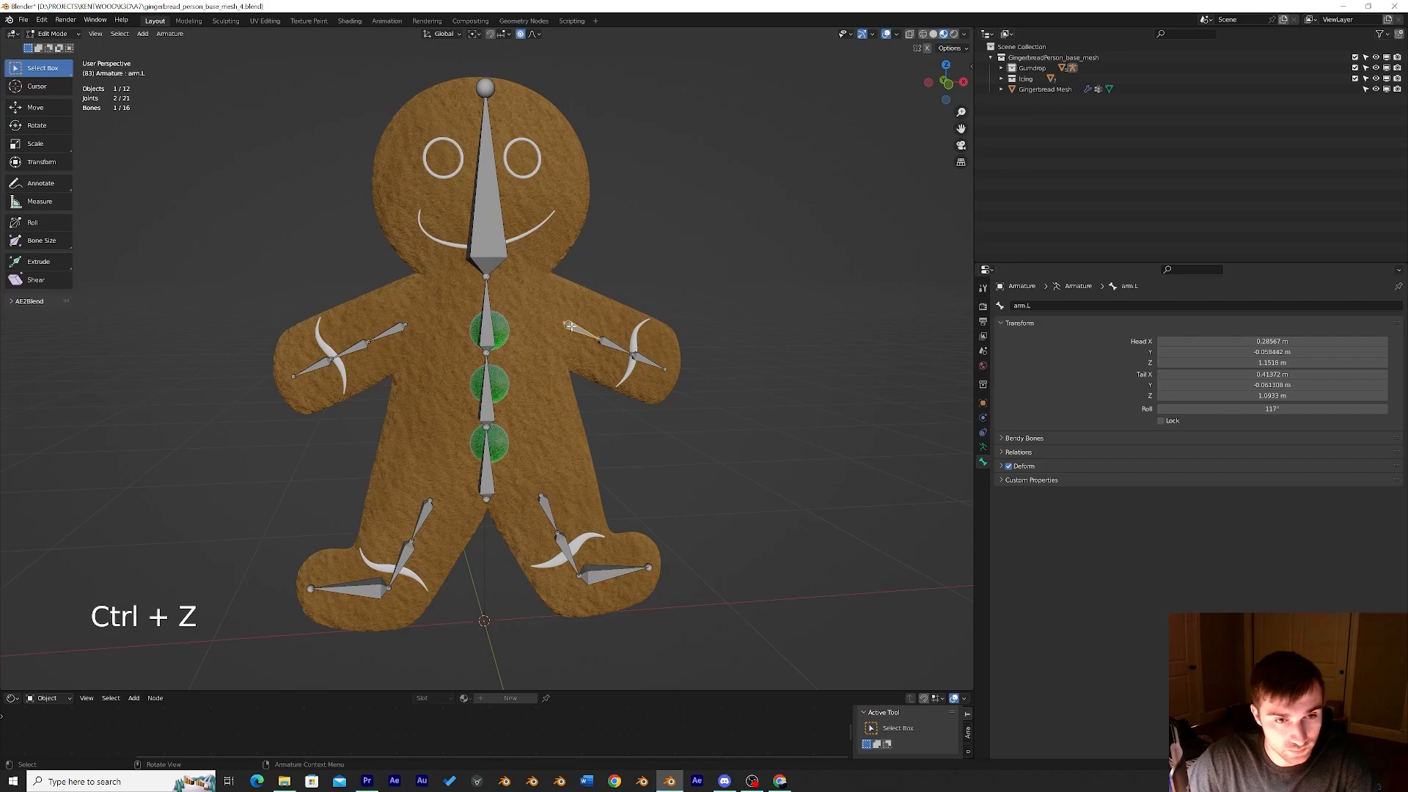
shift+click(488, 325)
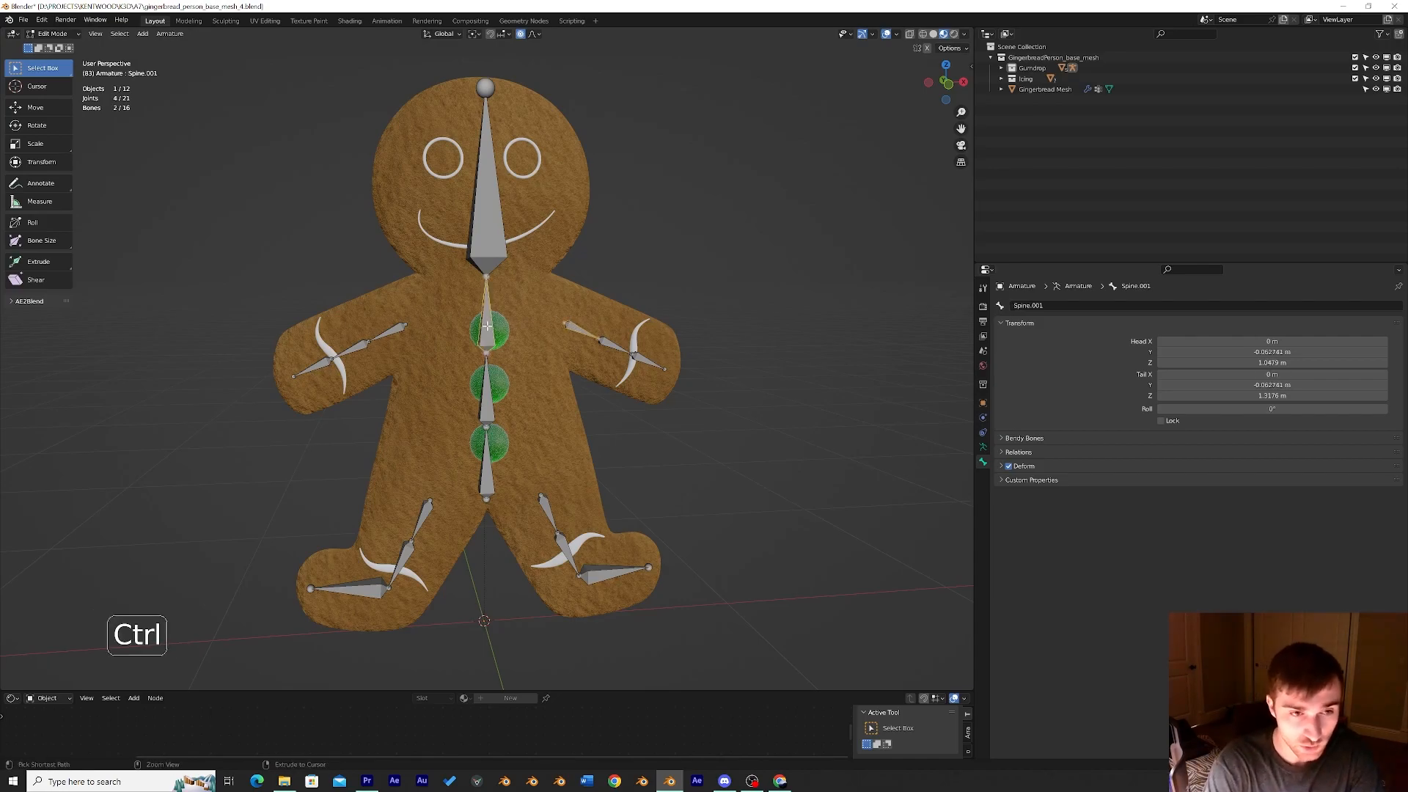
key(ctrl+p)
click(488, 330)
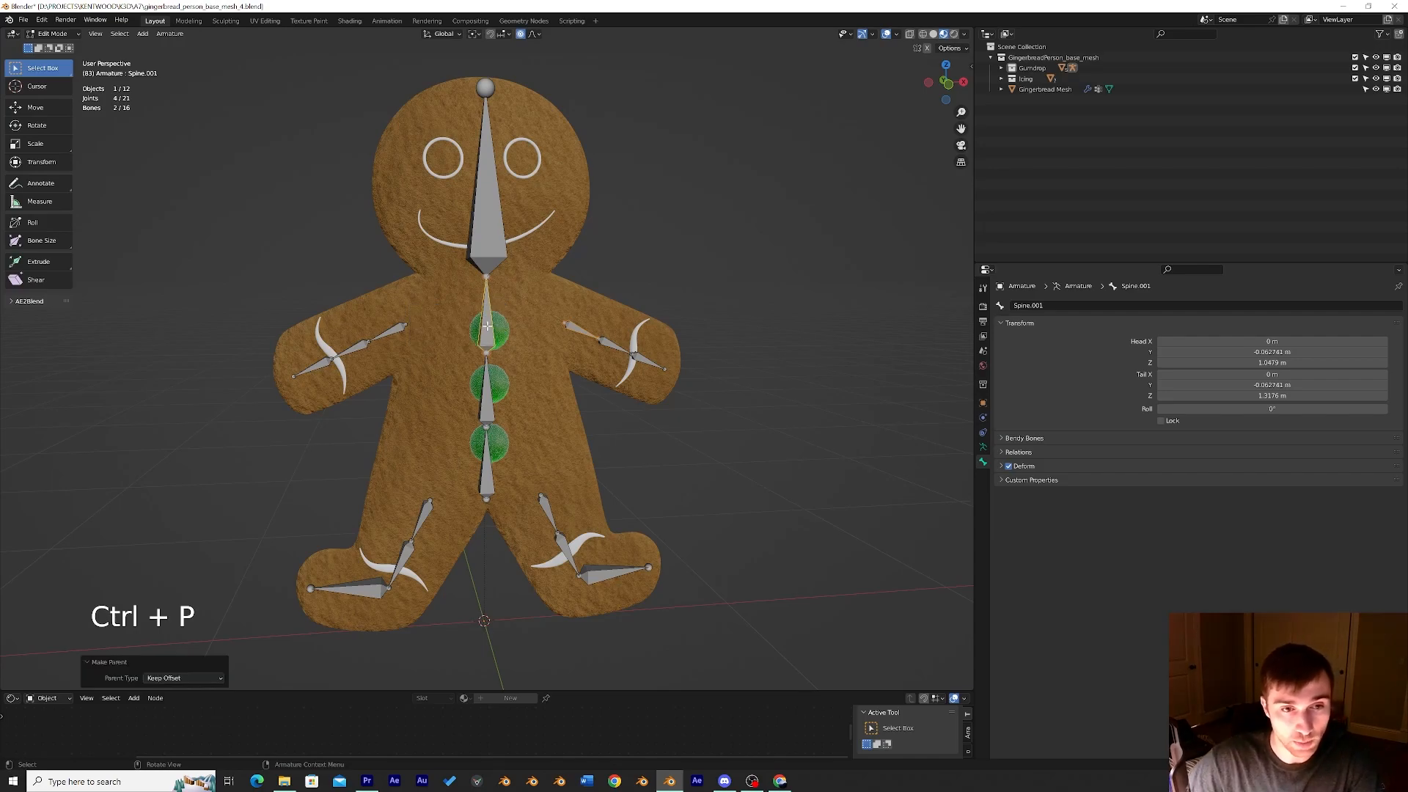
click(577, 334)
click(489, 327)
key(g)
click(487, 308)
key(ctrl+z)
click(572, 333)
click(652, 363)
shift+click(618, 348)
shift+click(588, 337)
click(552, 508)
shift+click(568, 550)
shift+click(616, 571)
Parent all three left arm bones to the Spine.001 bone with Keep Offset, and check with an undone test move.
click(578, 331)
shift+click(614, 347)
shift+click(648, 361)
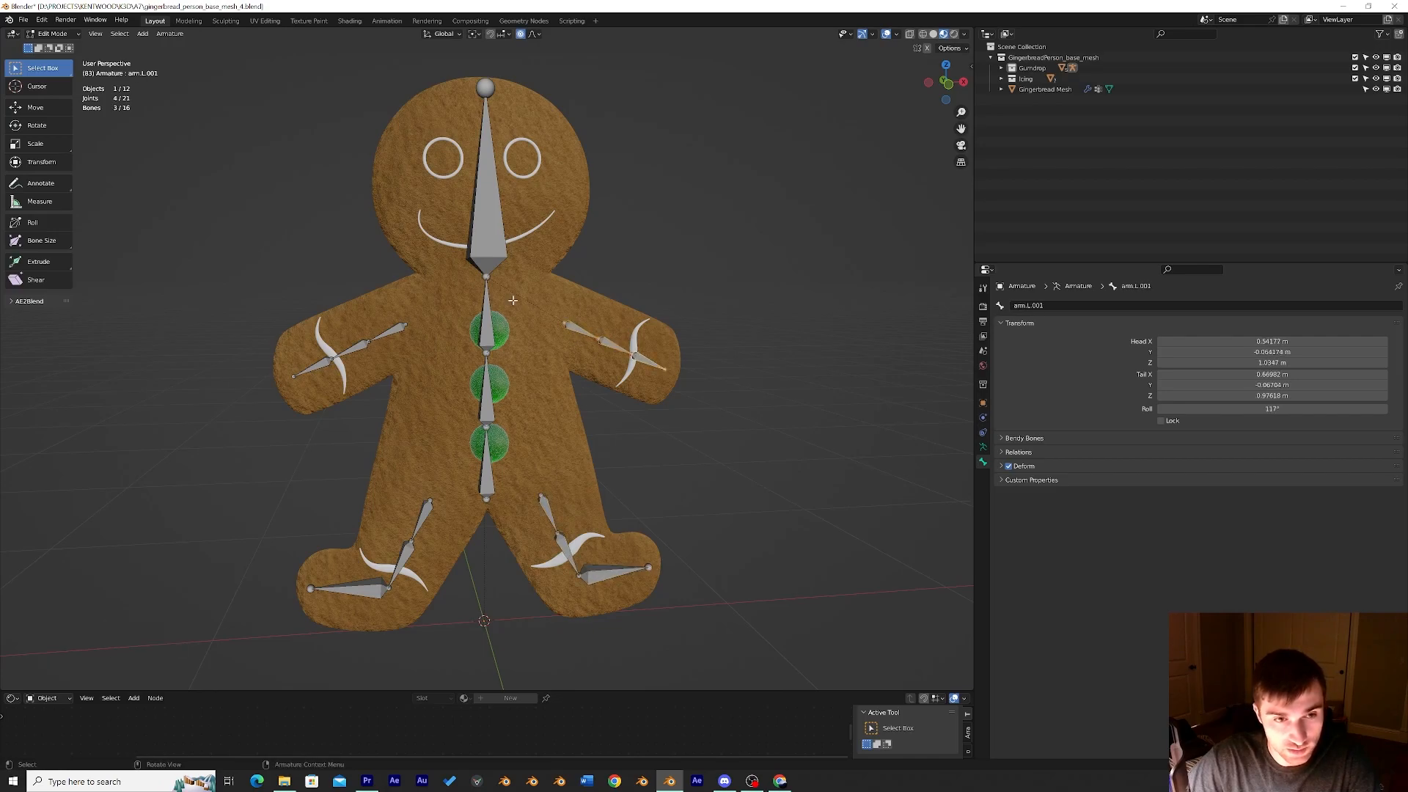
shift+click(487, 306)
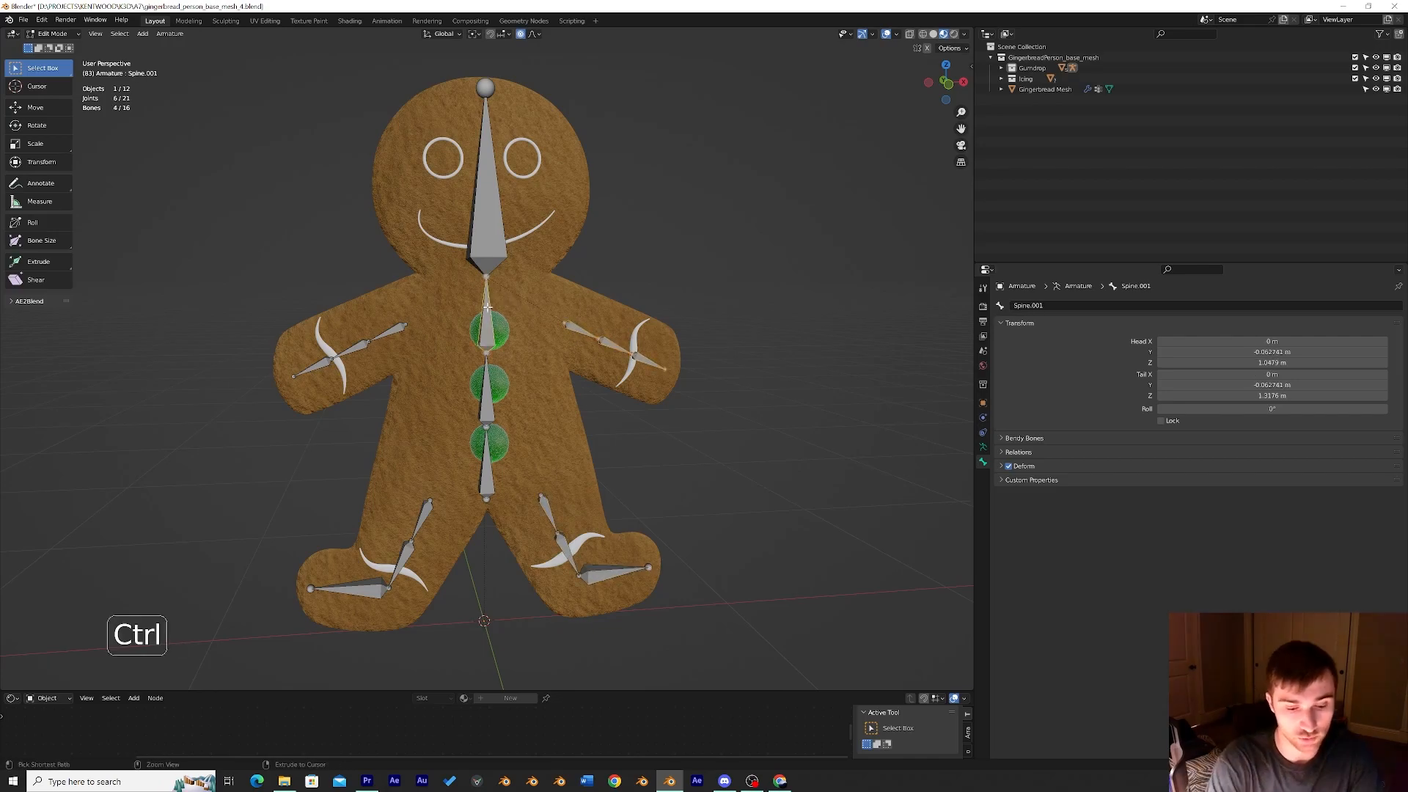
key(ctrl+p)
click(489, 311)
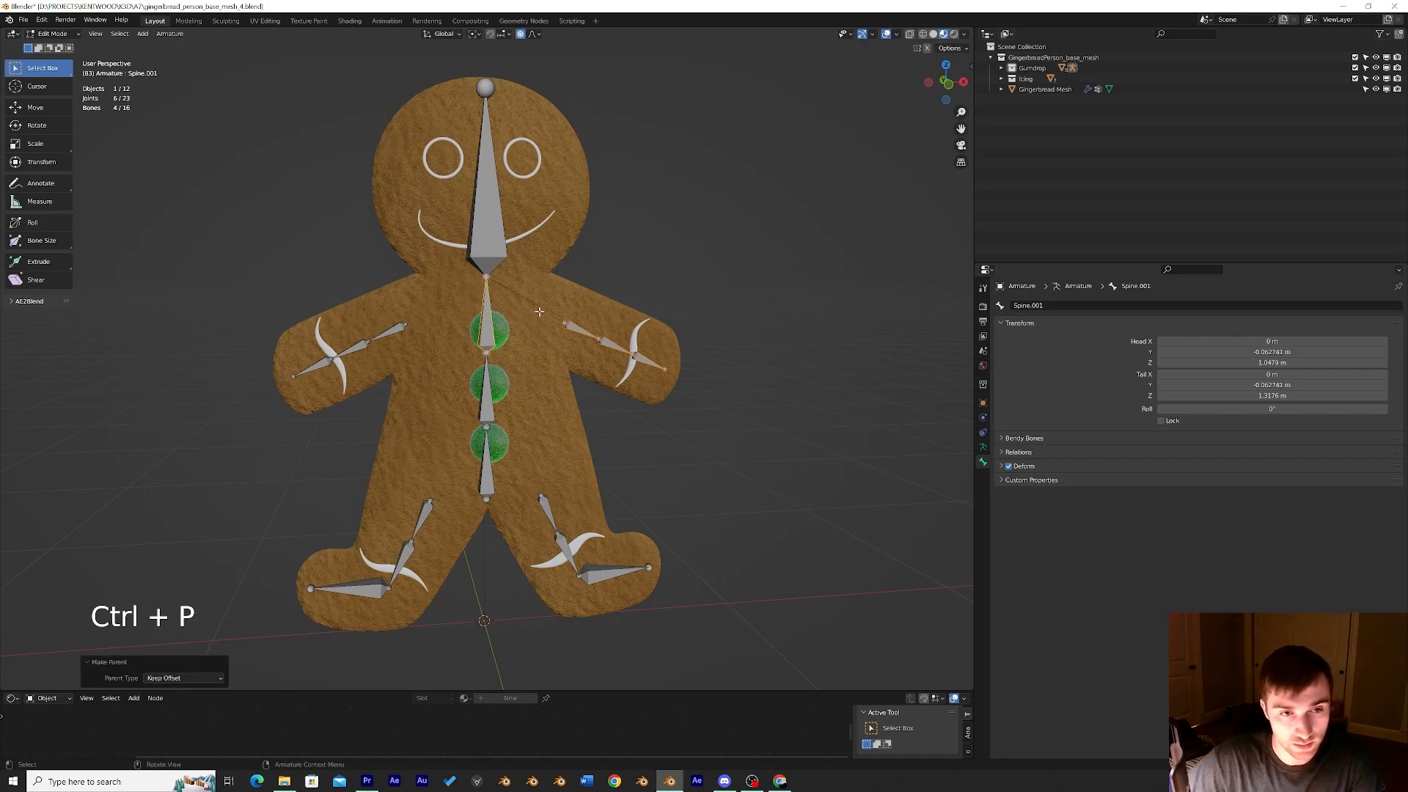
key(g)
click(508, 365)
key(ctrl+z)
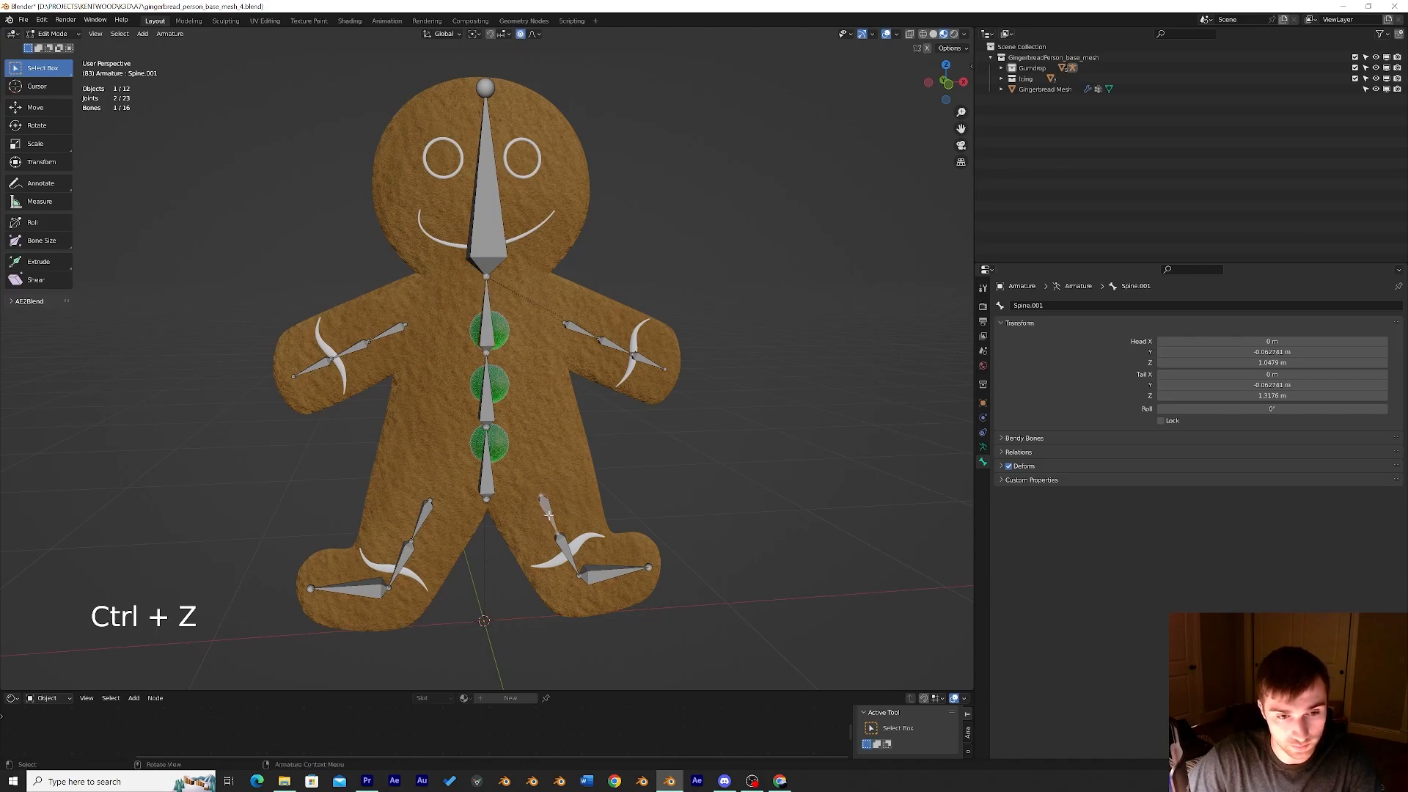
Parent the left foot and both left leg bones to the Root bone with Keep Offset.
click(608, 571)
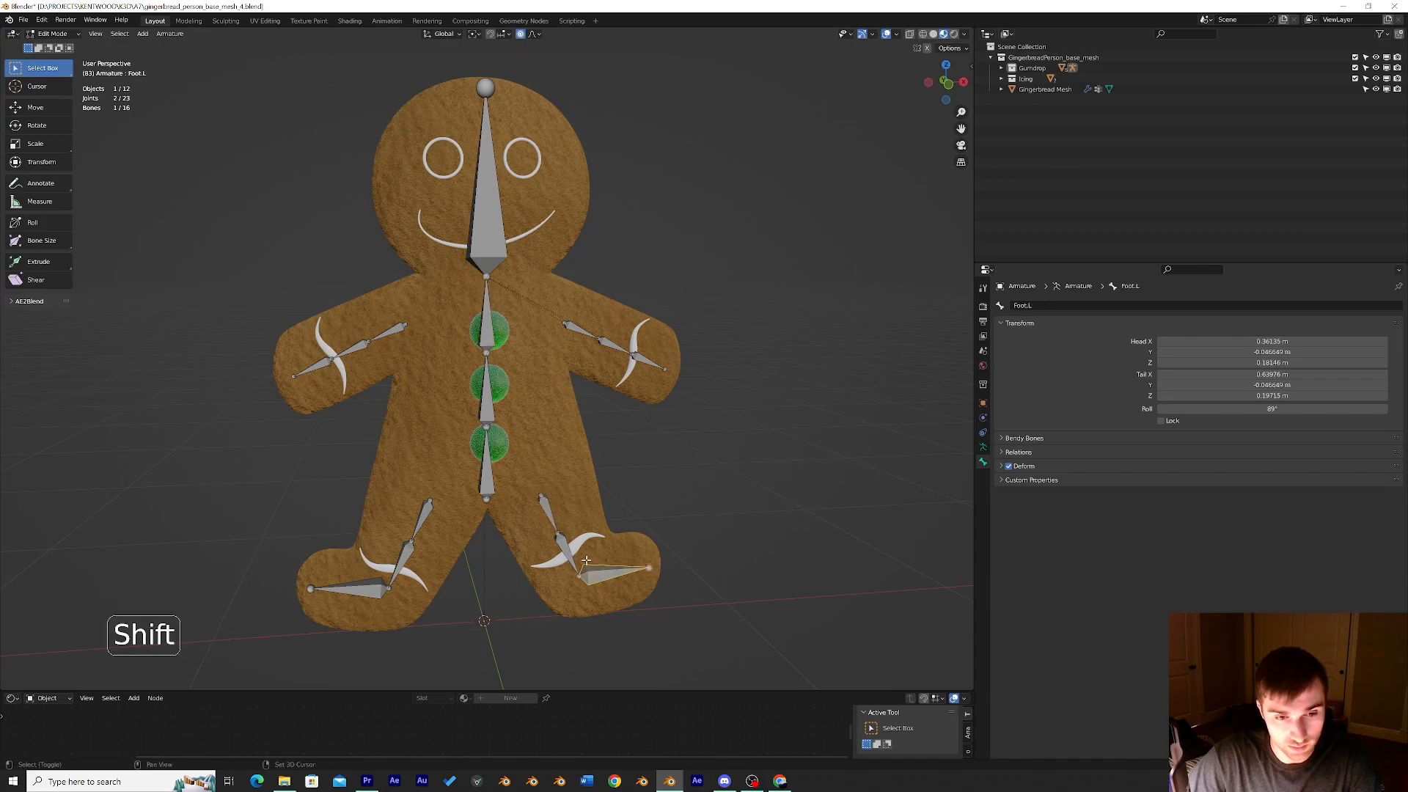
shift+click(568, 546)
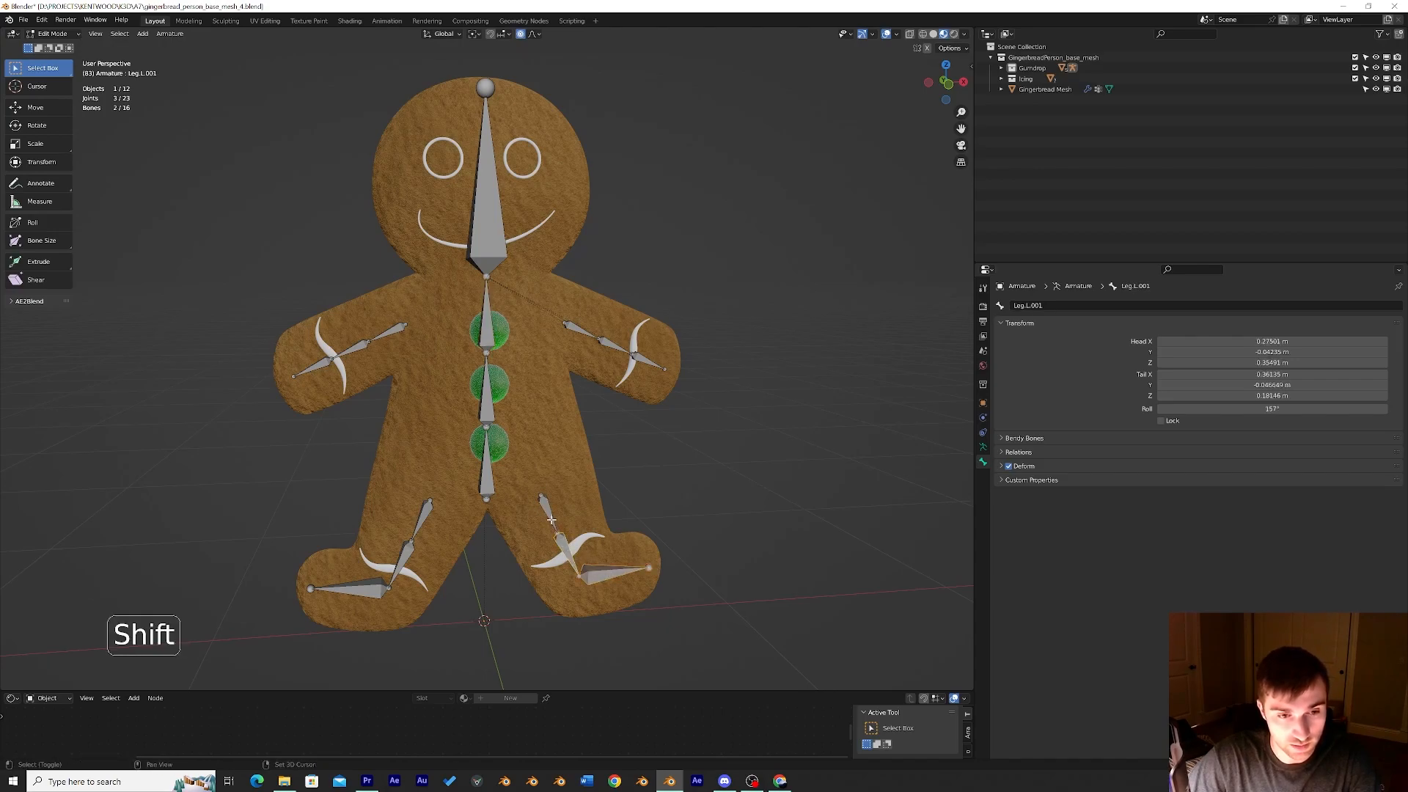
shift+click(486, 481)
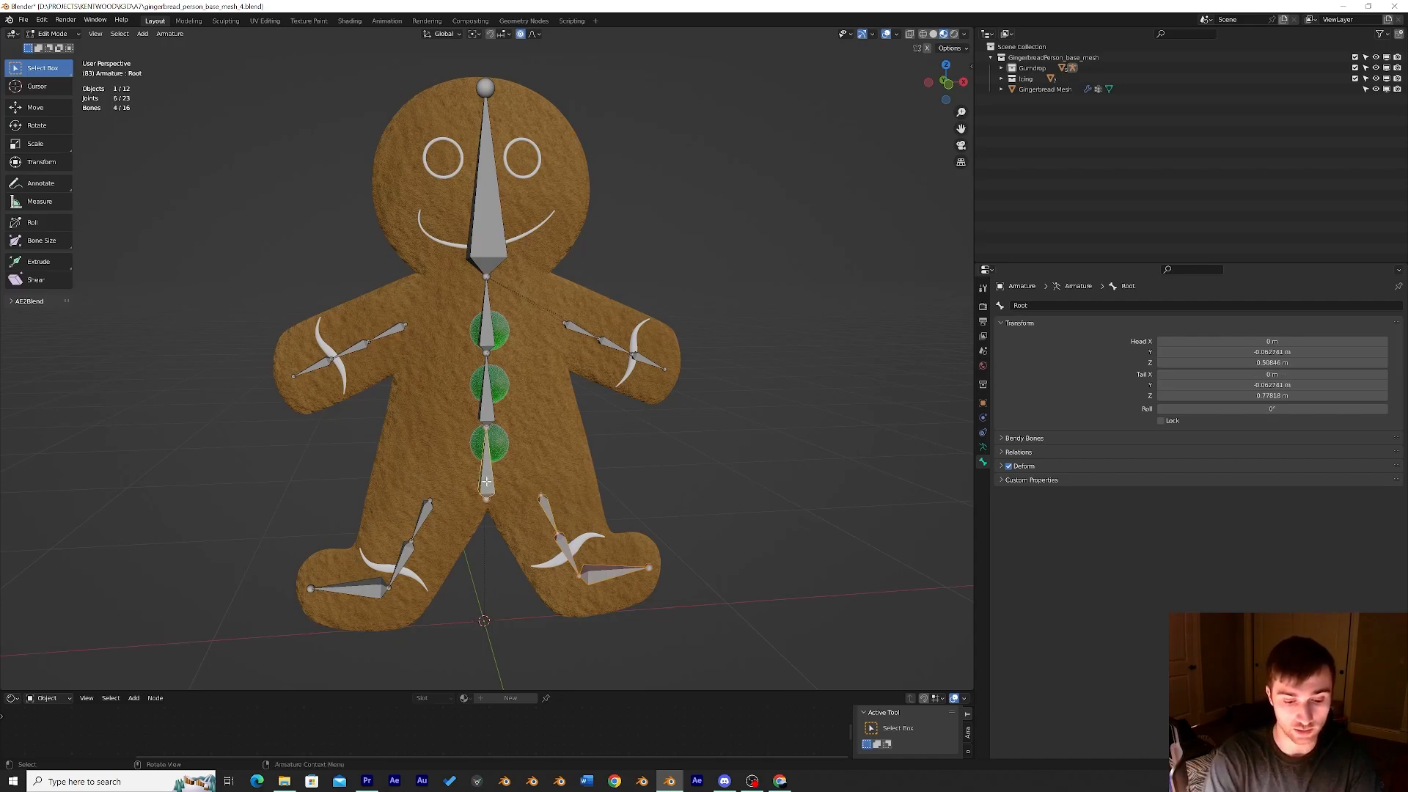
key(ctrl+p)
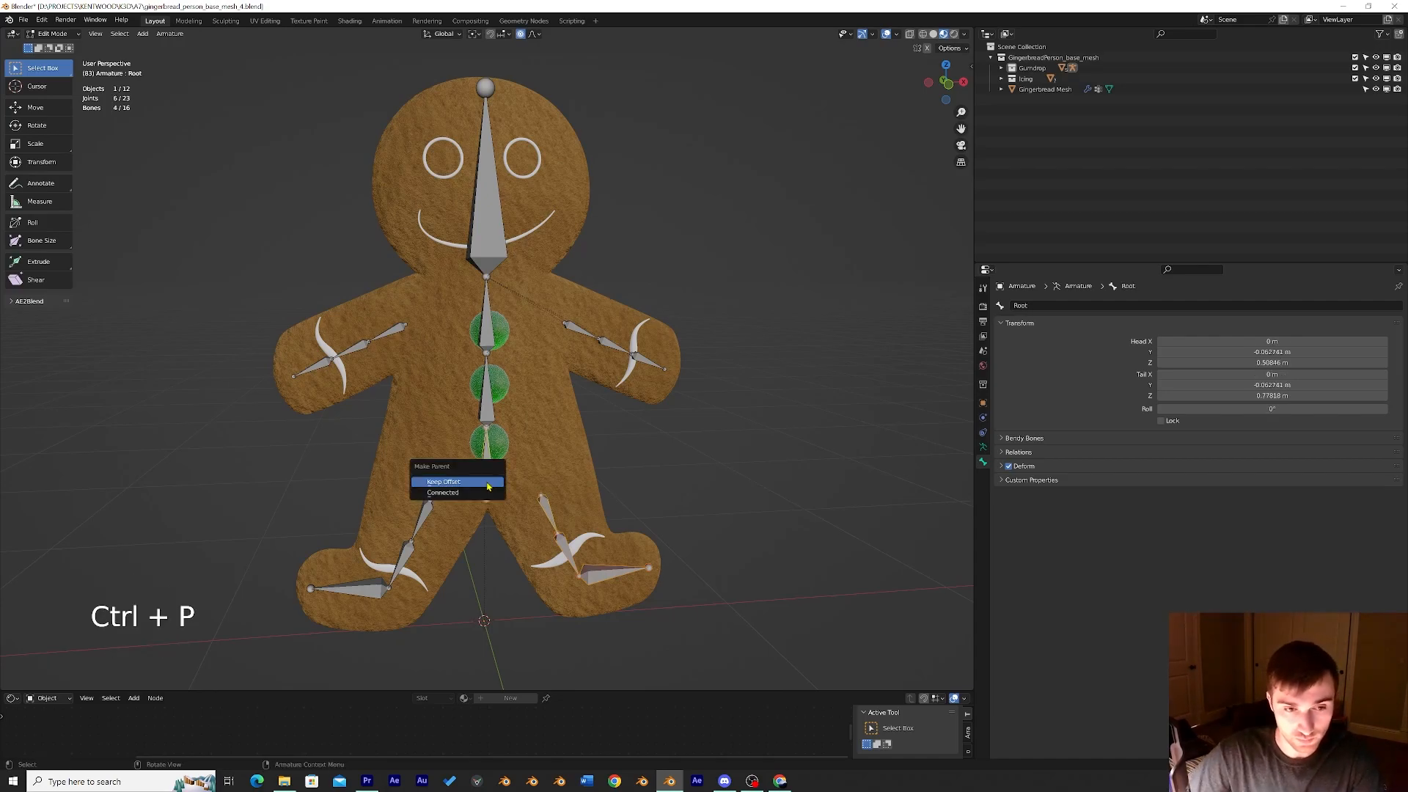
click(487, 483)
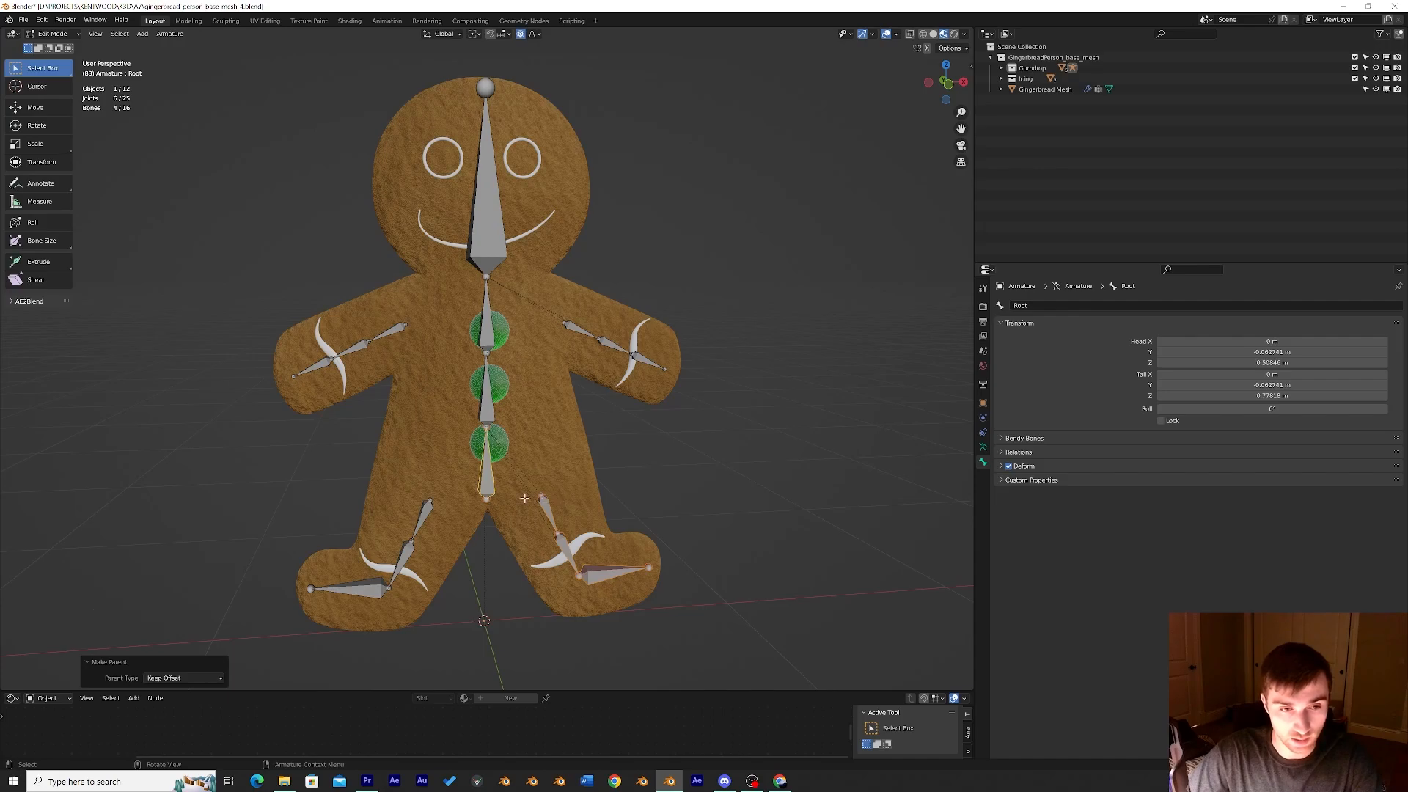
Parent the right arm bones to the Spine.001 bone with Keep Offset.
click(325, 363)
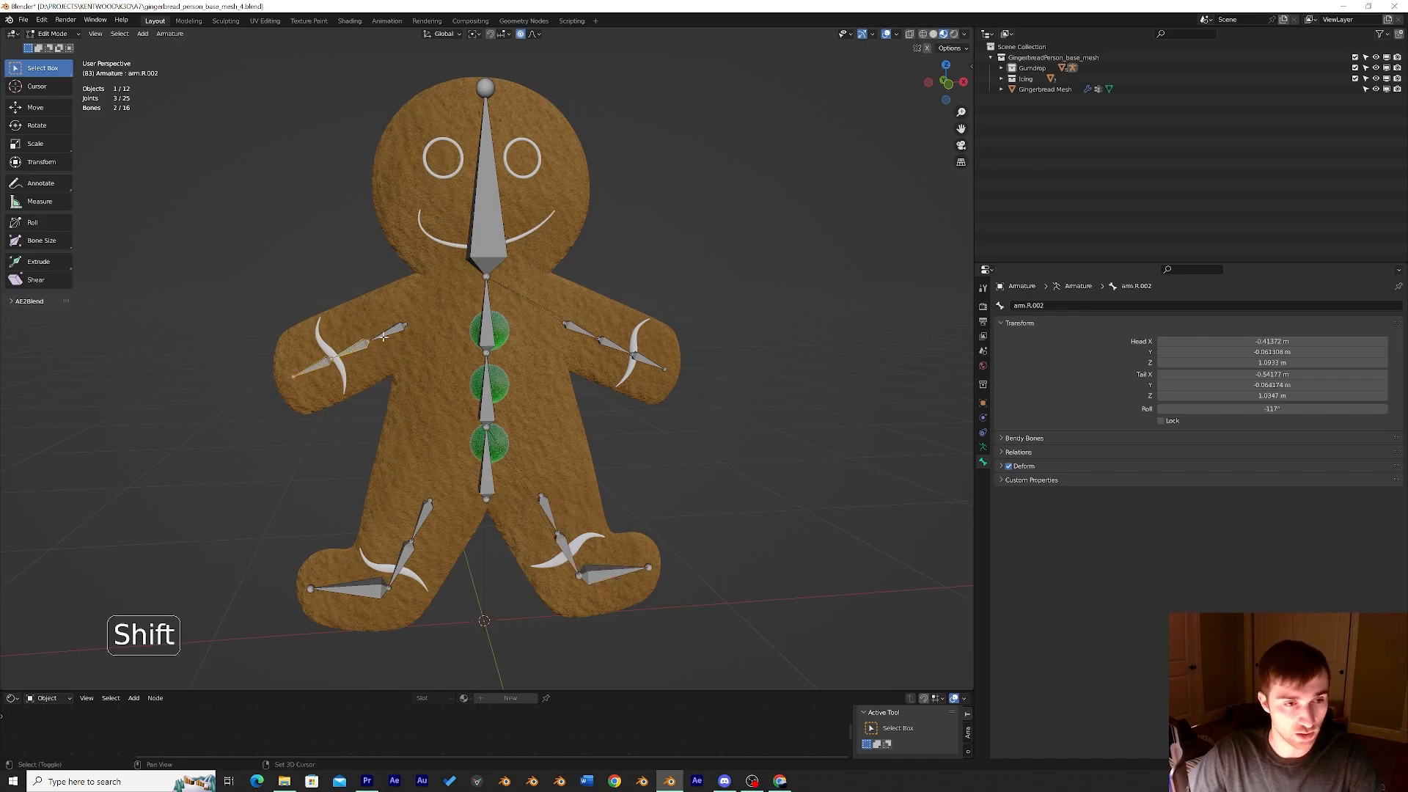
shift+click(487, 279)
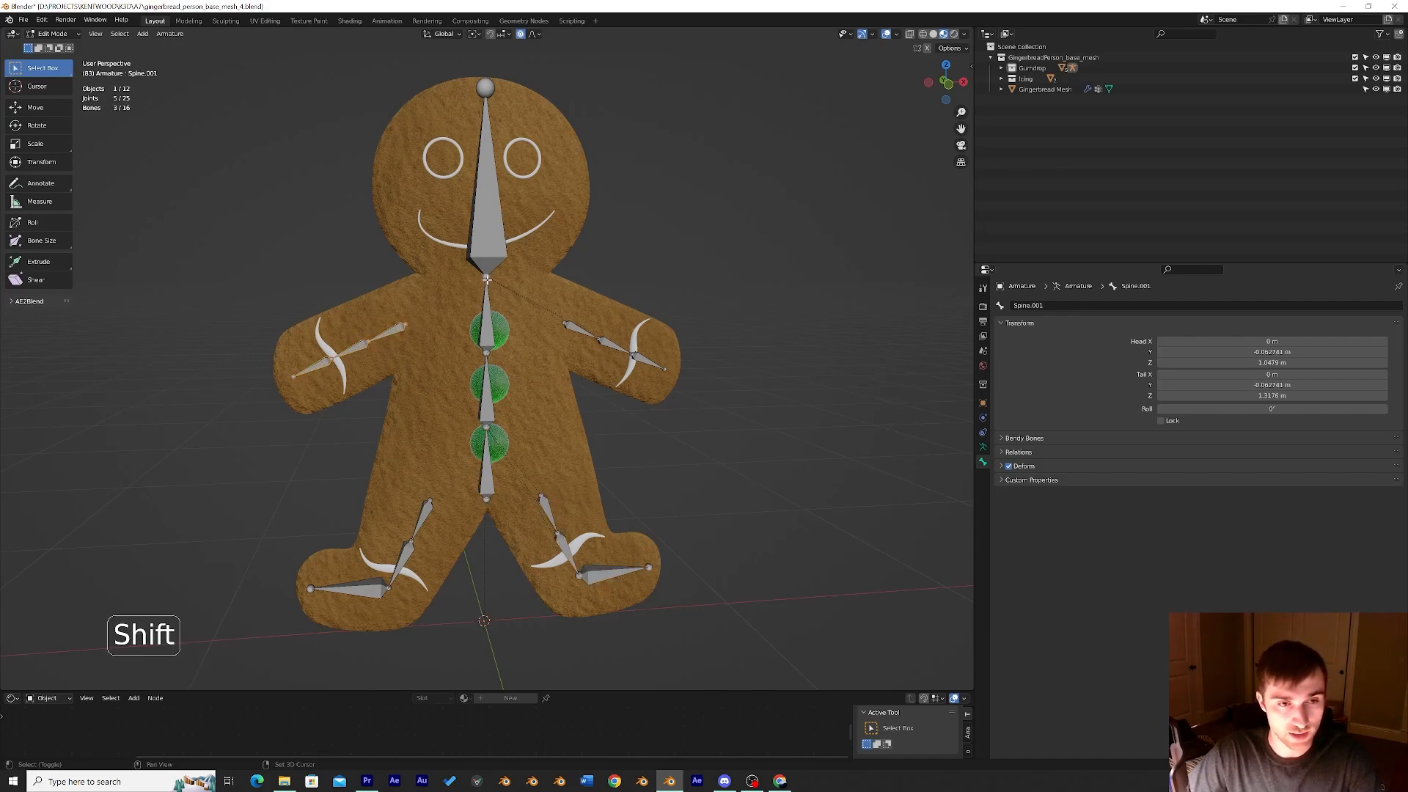
key(ctrl+p)
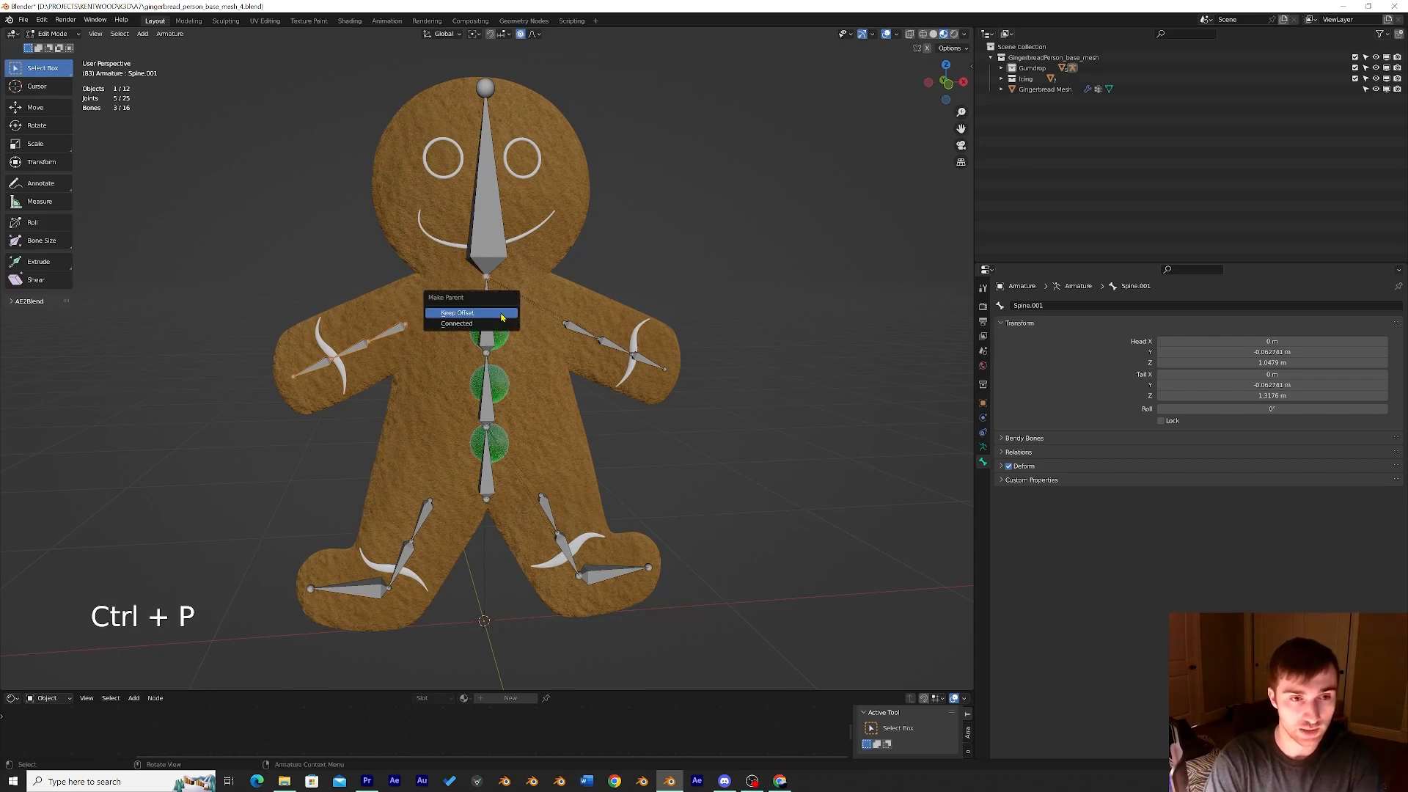
click(502, 314)
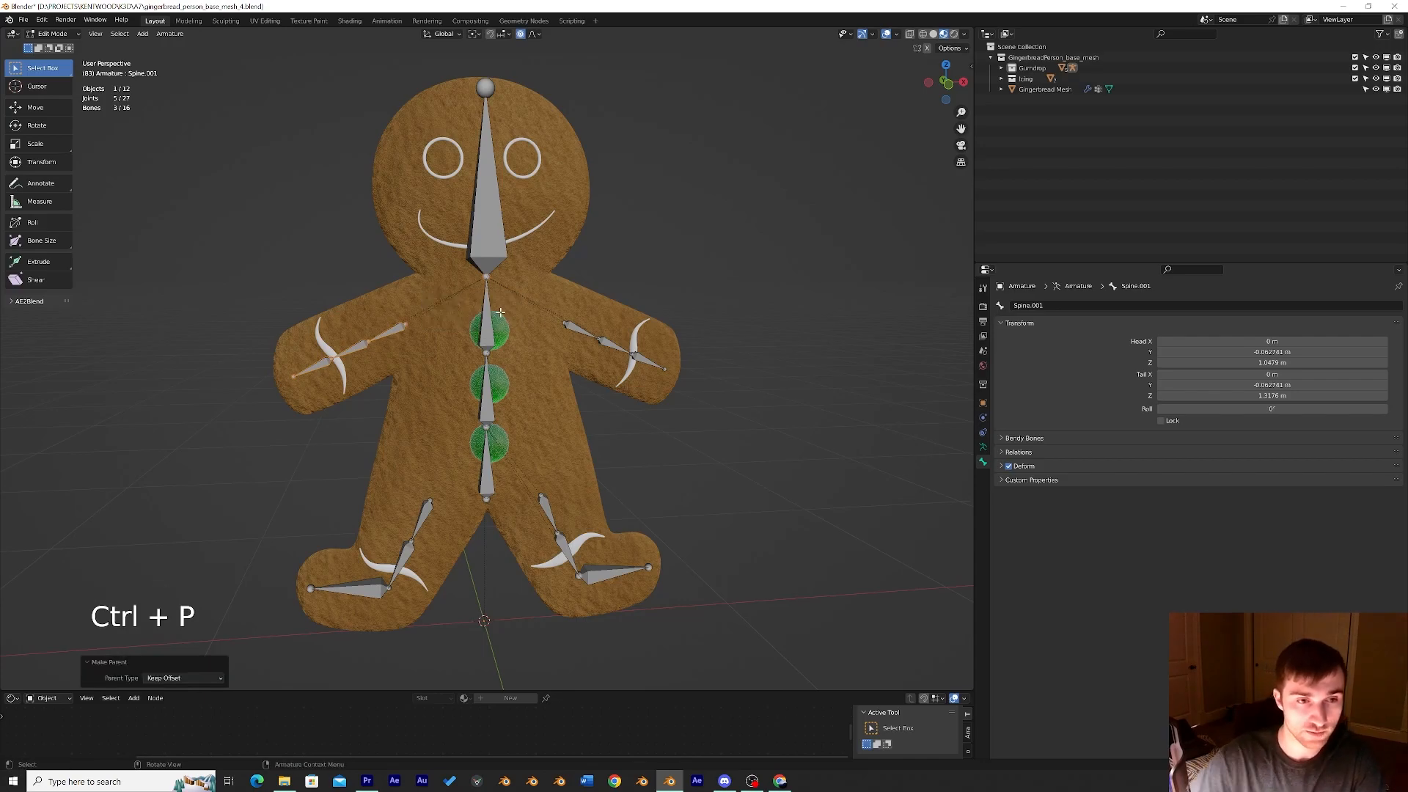
Parent the right foot and both right leg bones to the Root bone with Keep Offset.
click(366, 588)
shift+click(401, 562)
shift+click(415, 525)
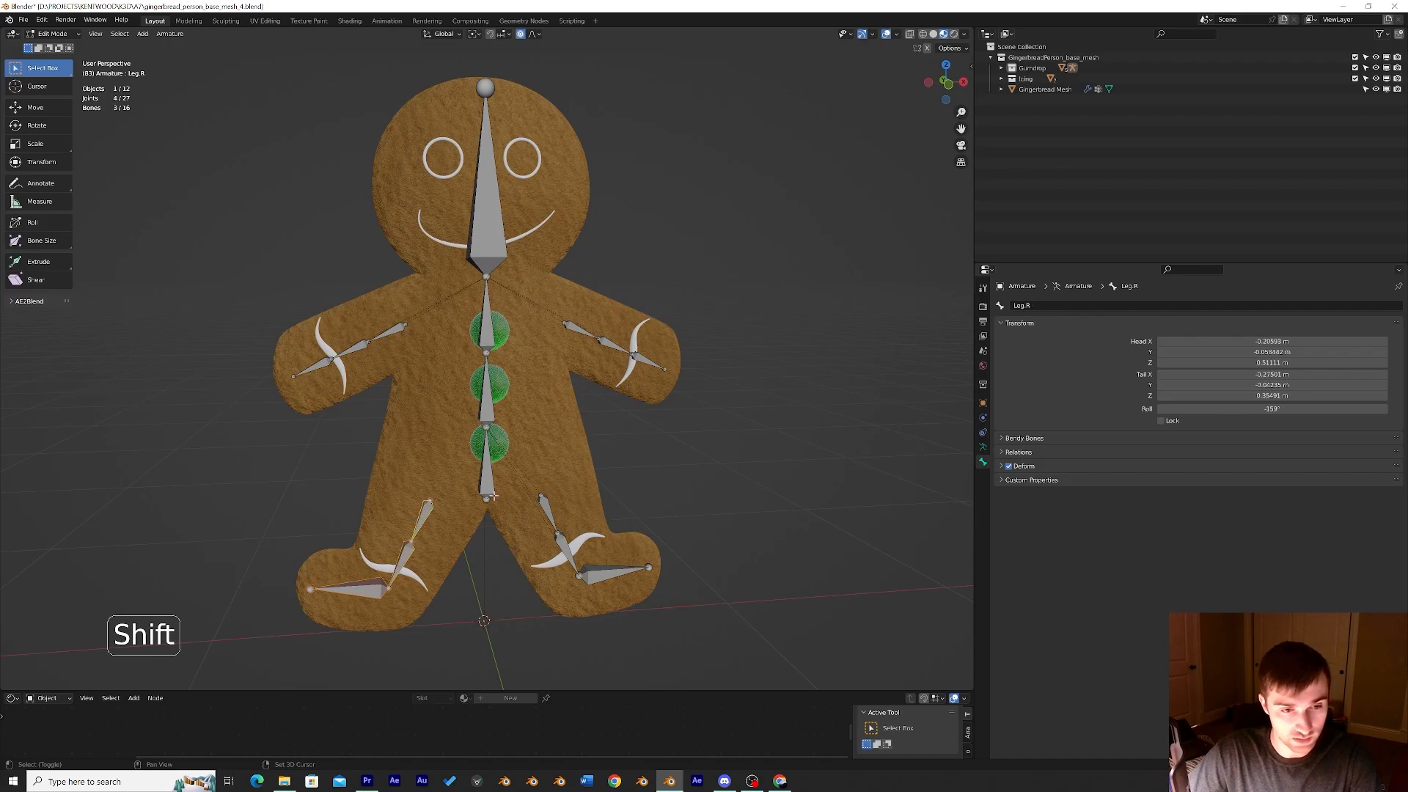
shift+click(488, 498)
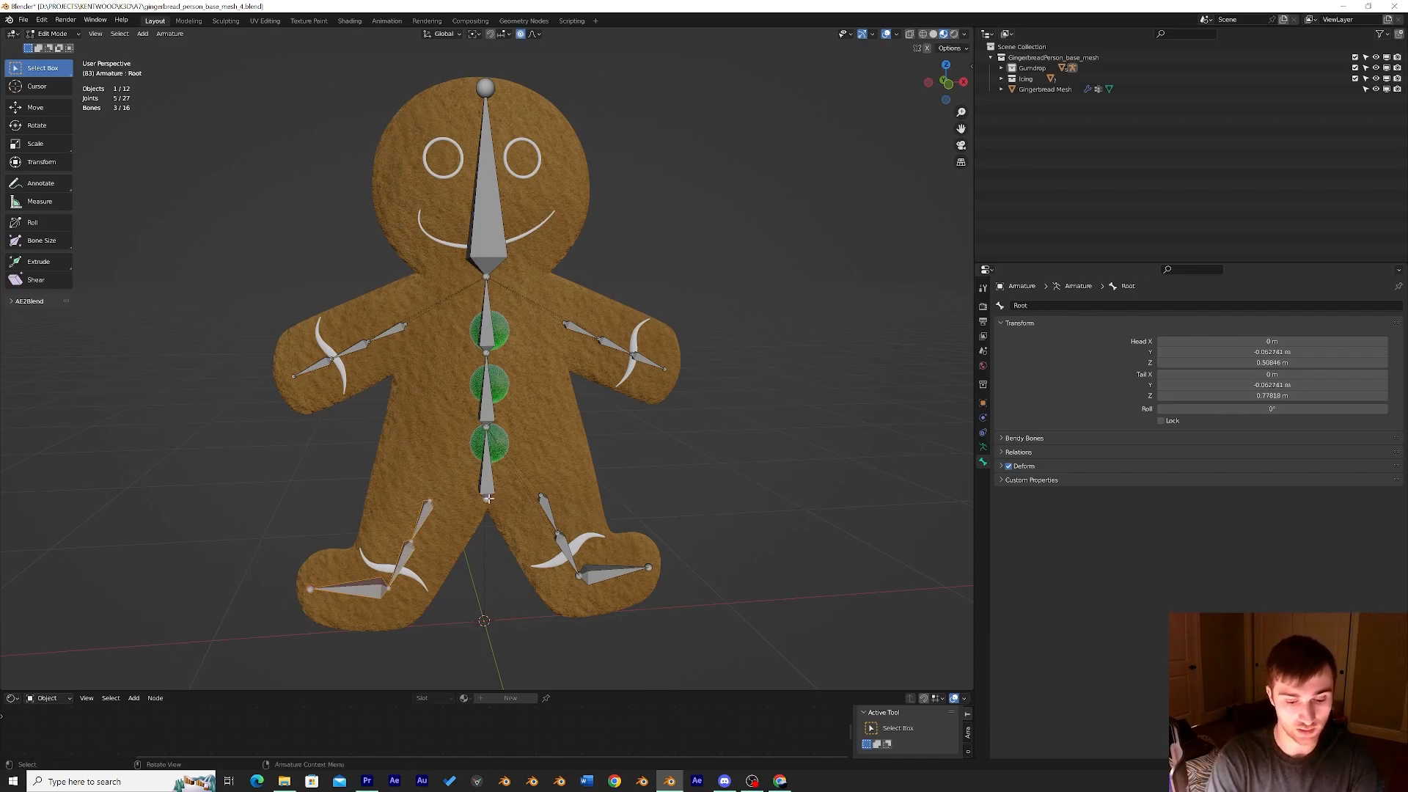
key(ctrl+p)
click(487, 498)
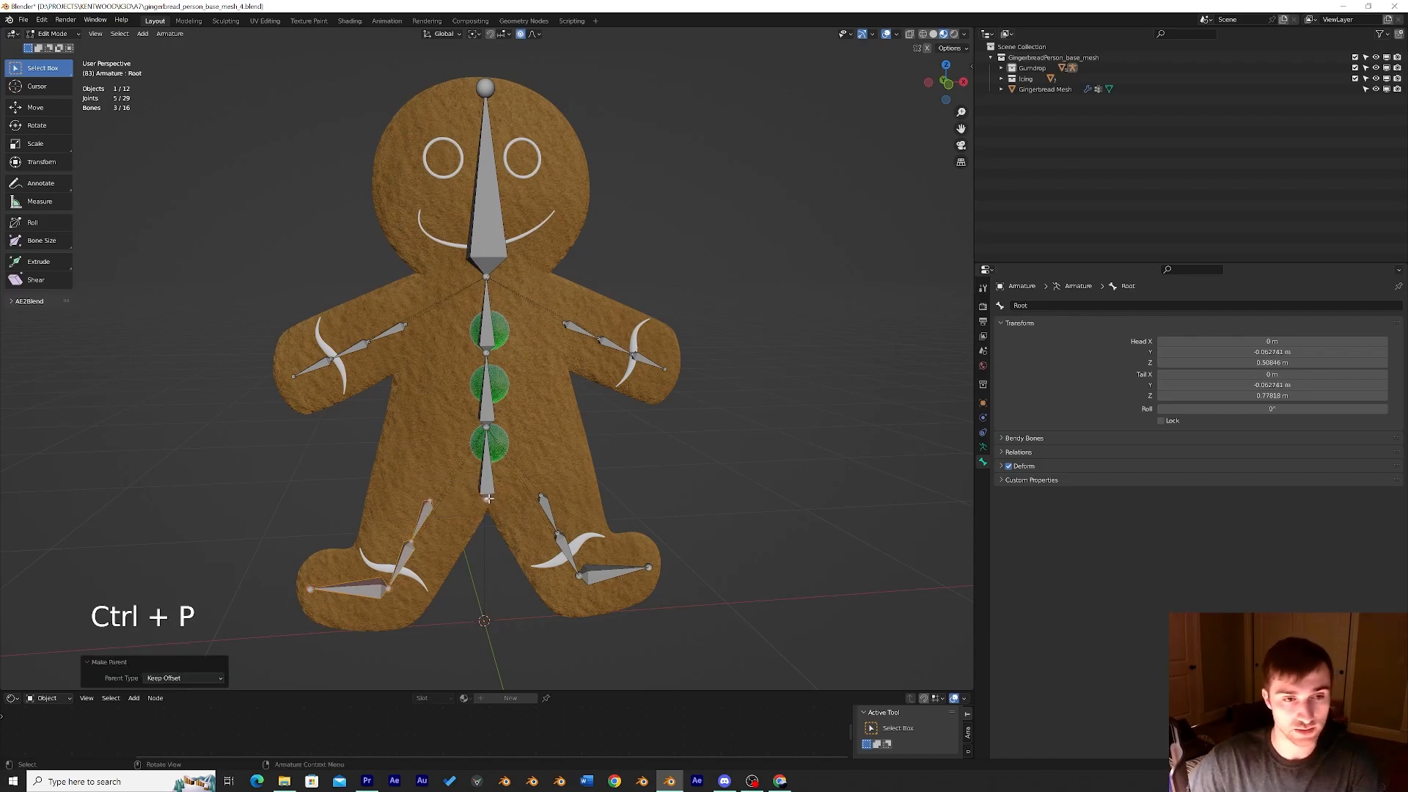
Switch to Pose Mode and test-move the Root bone twice to check that the limbs follow, undoing each move.
click(51, 33)
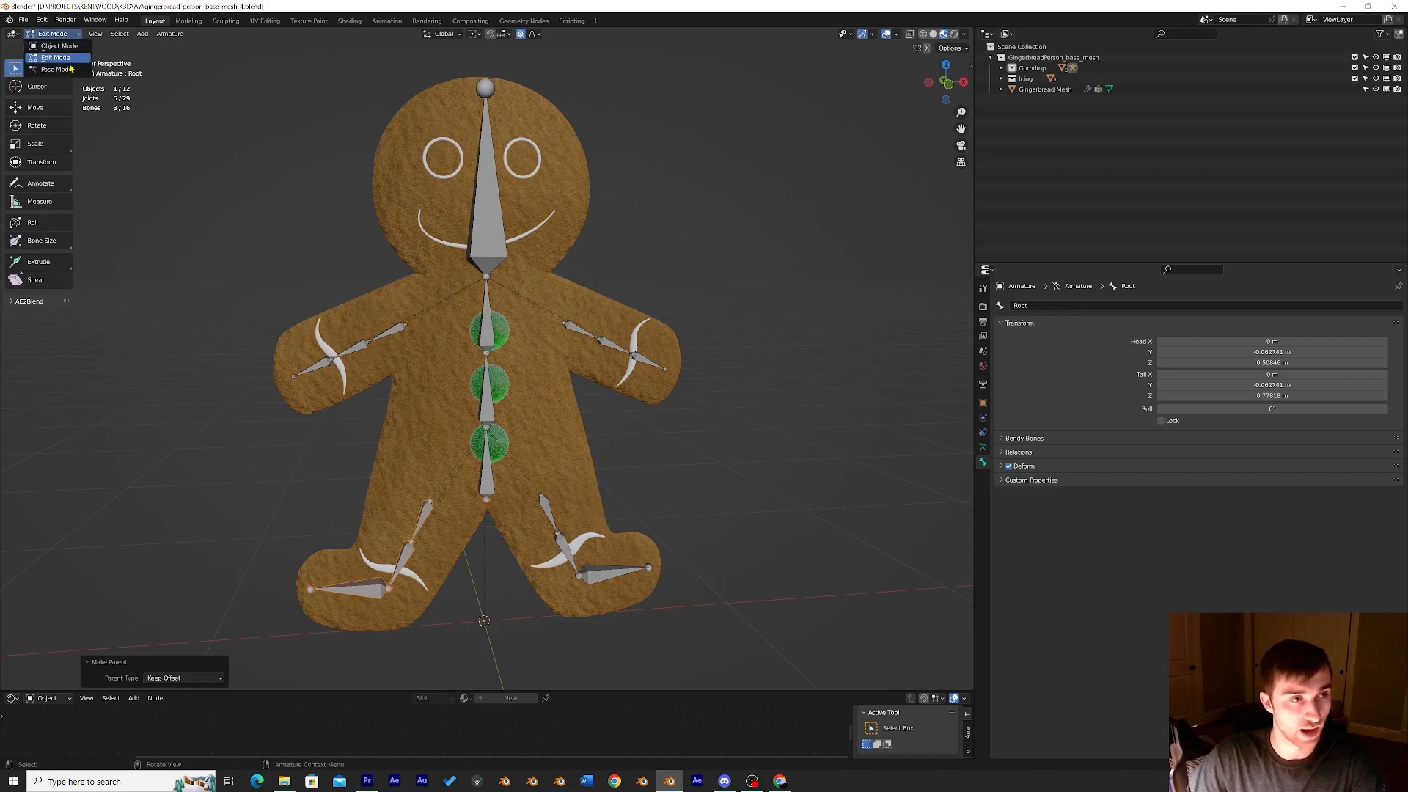
click(55, 70)
click(498, 450)
key(g)
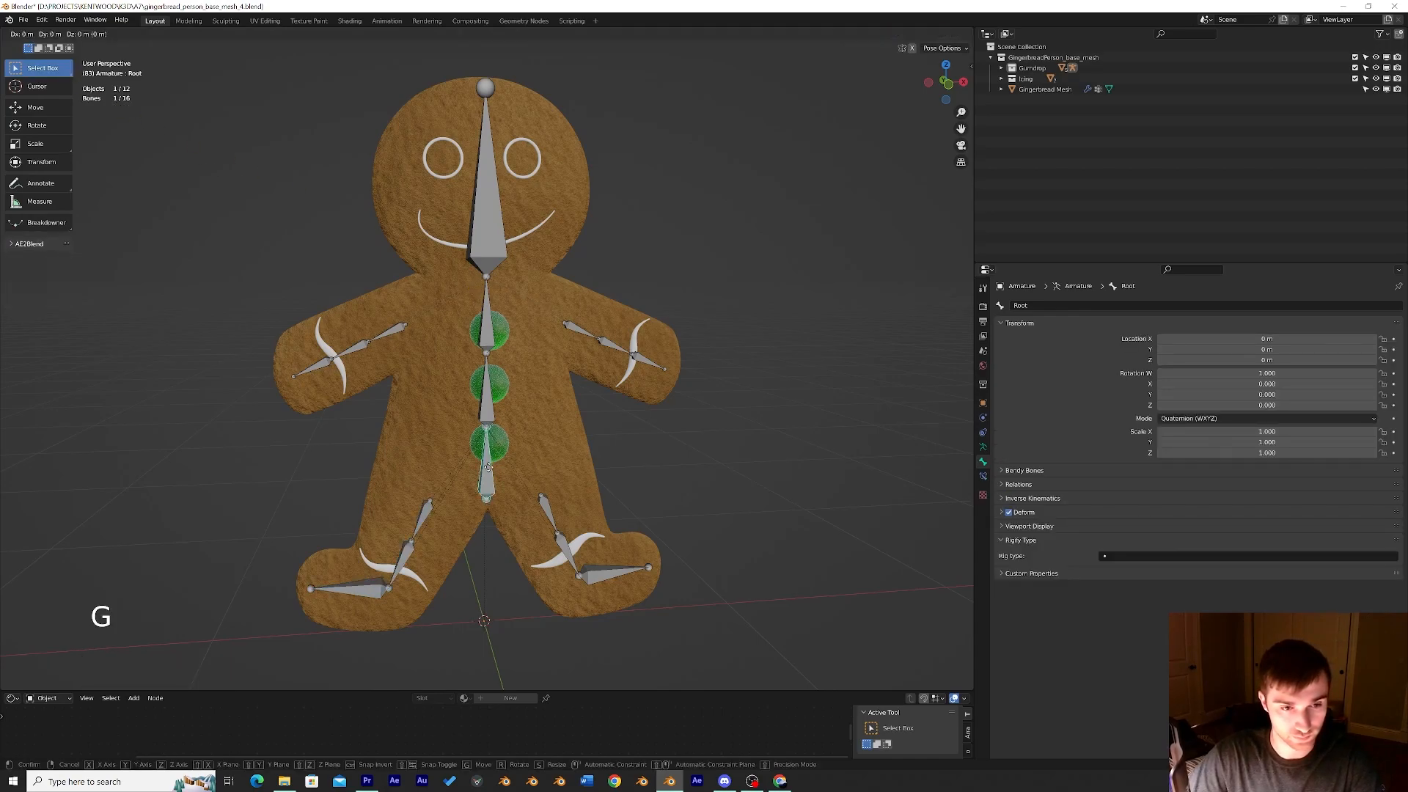
click(533, 475)
key(ctrl+z)
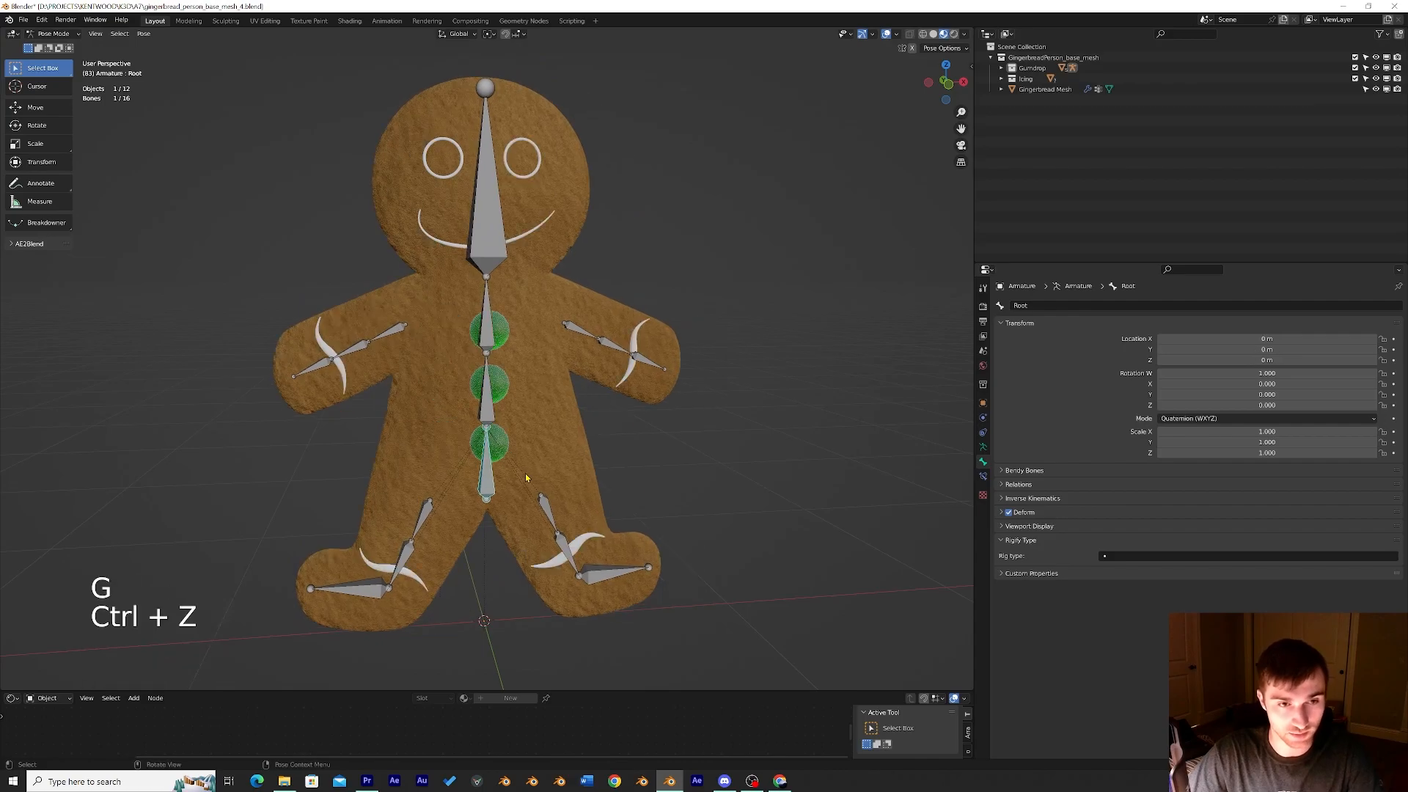
middle_drag(533, 475, 572, 471)
key(g)
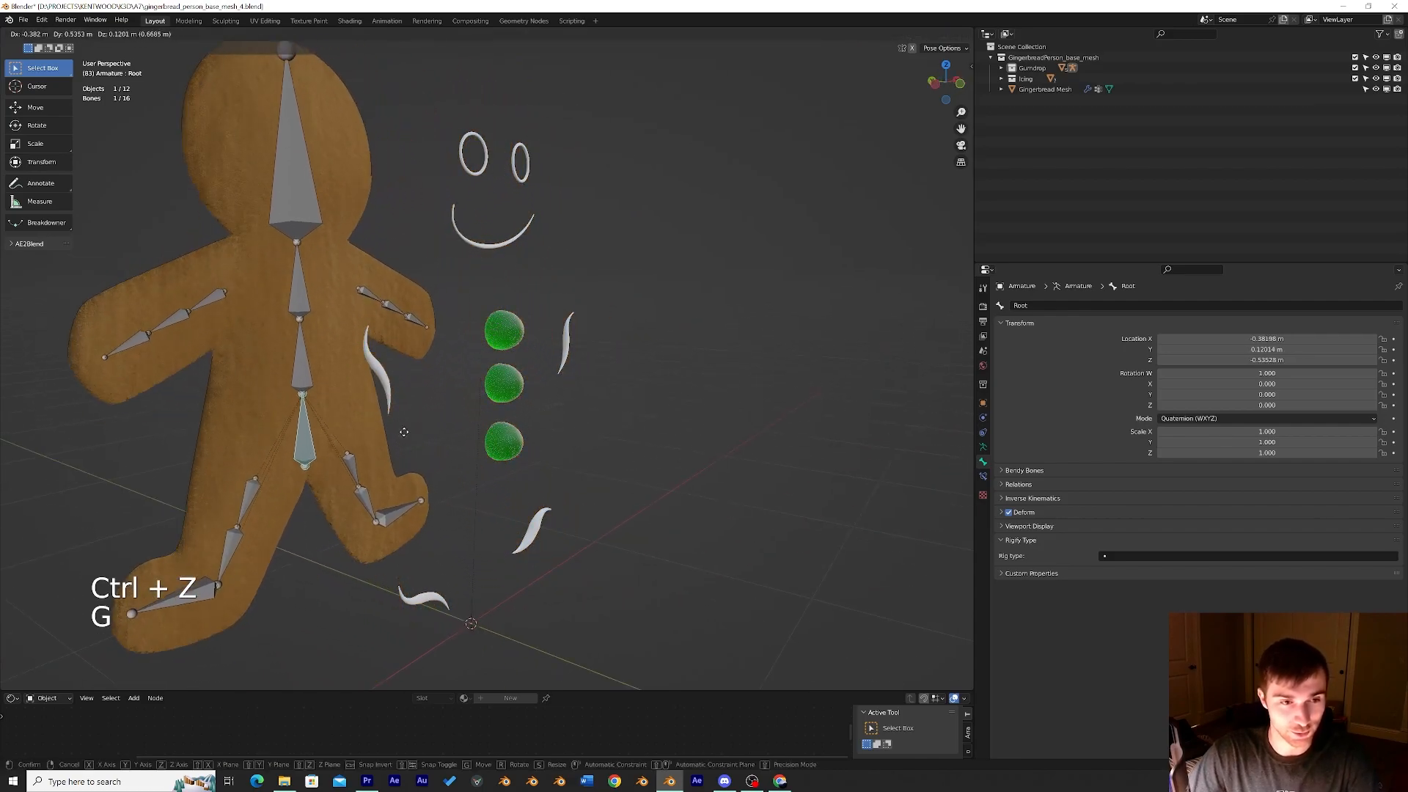
click(449, 440)
key(ctrl+z)
middle_drag(543, 434, 469, 428)
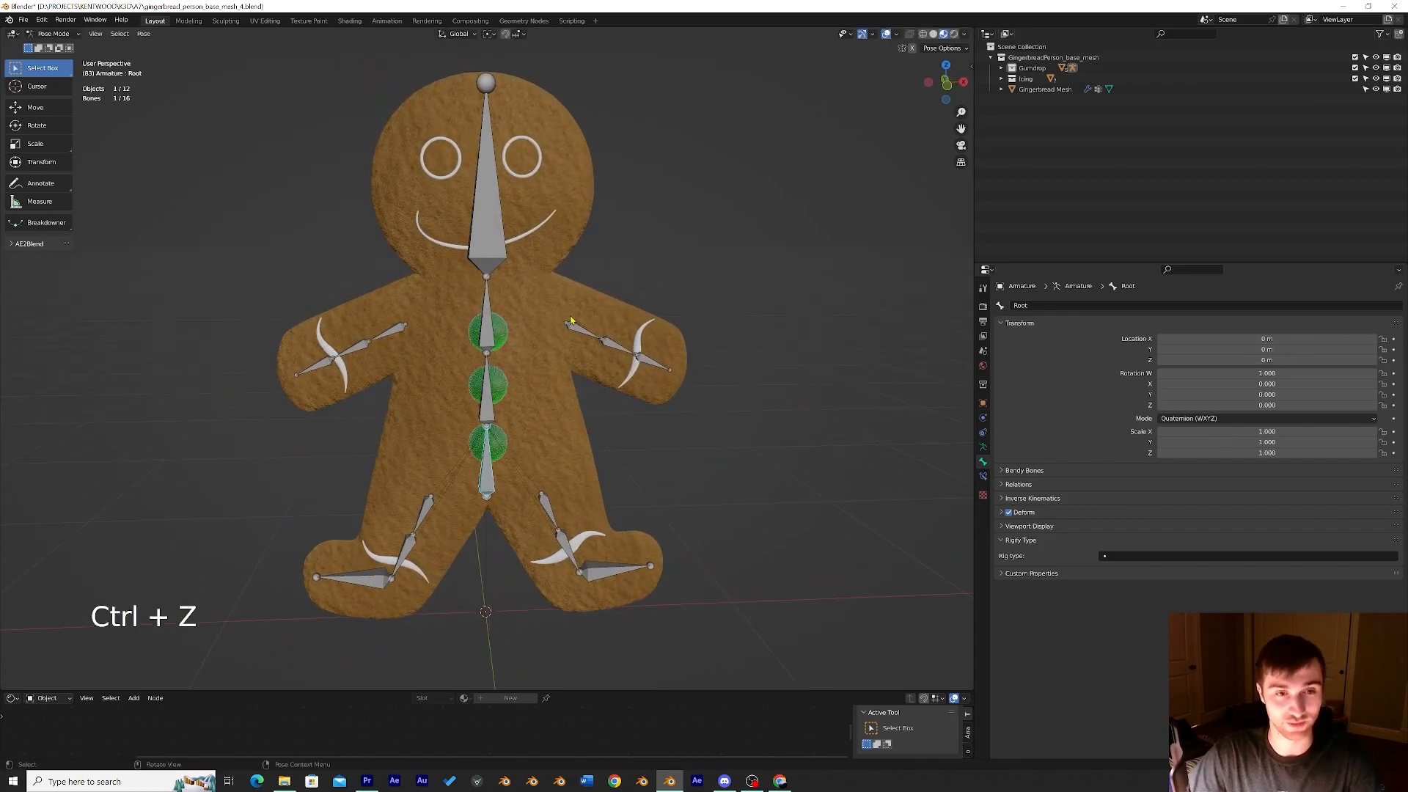
Test-rotate the arm.L.002 and arm.L.001 bones and try moving the latter, undoing the last move.
click(588, 339)
key(r)
click(732, 330)
key(ctrl+z)
scroll(623, 348, up, 2)
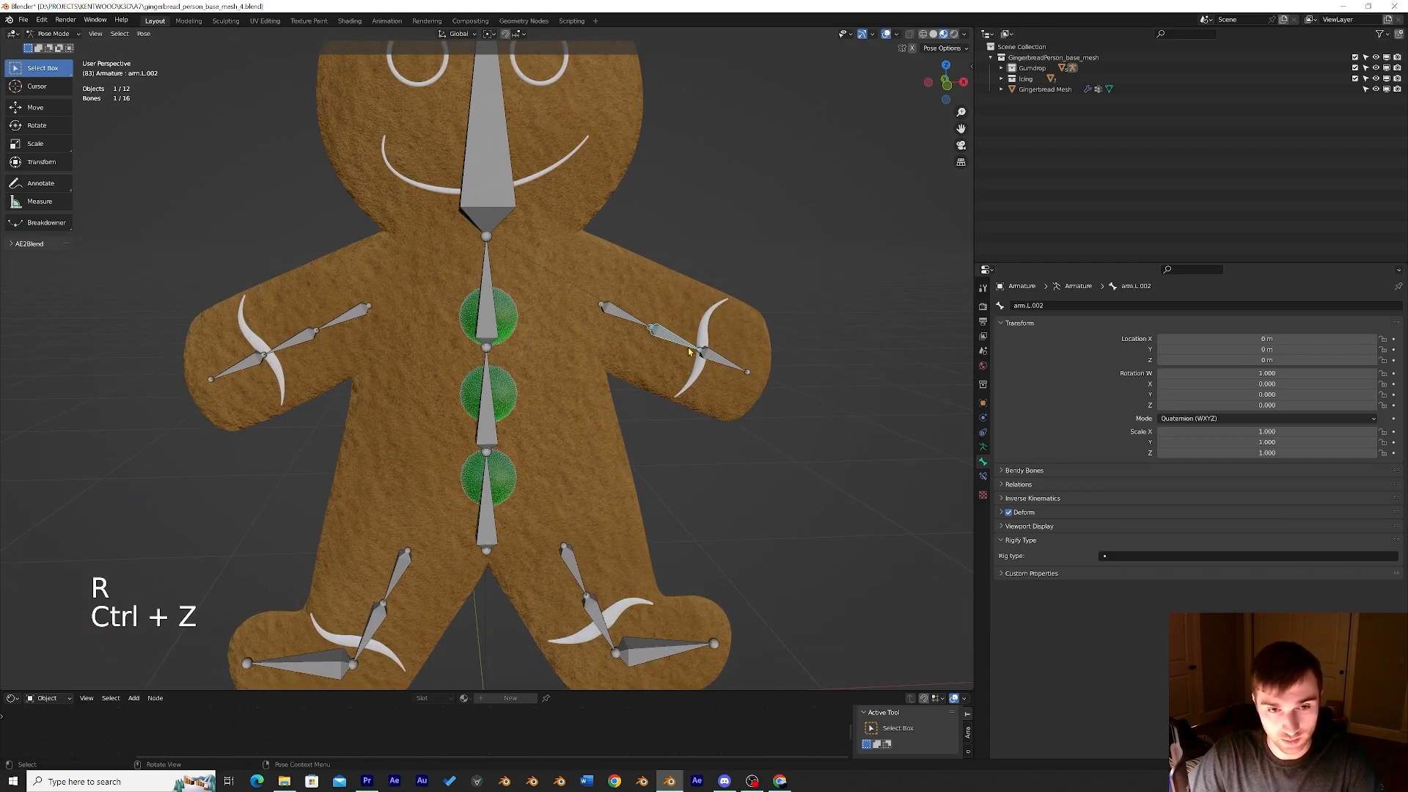
key(r)
click(807, 357)
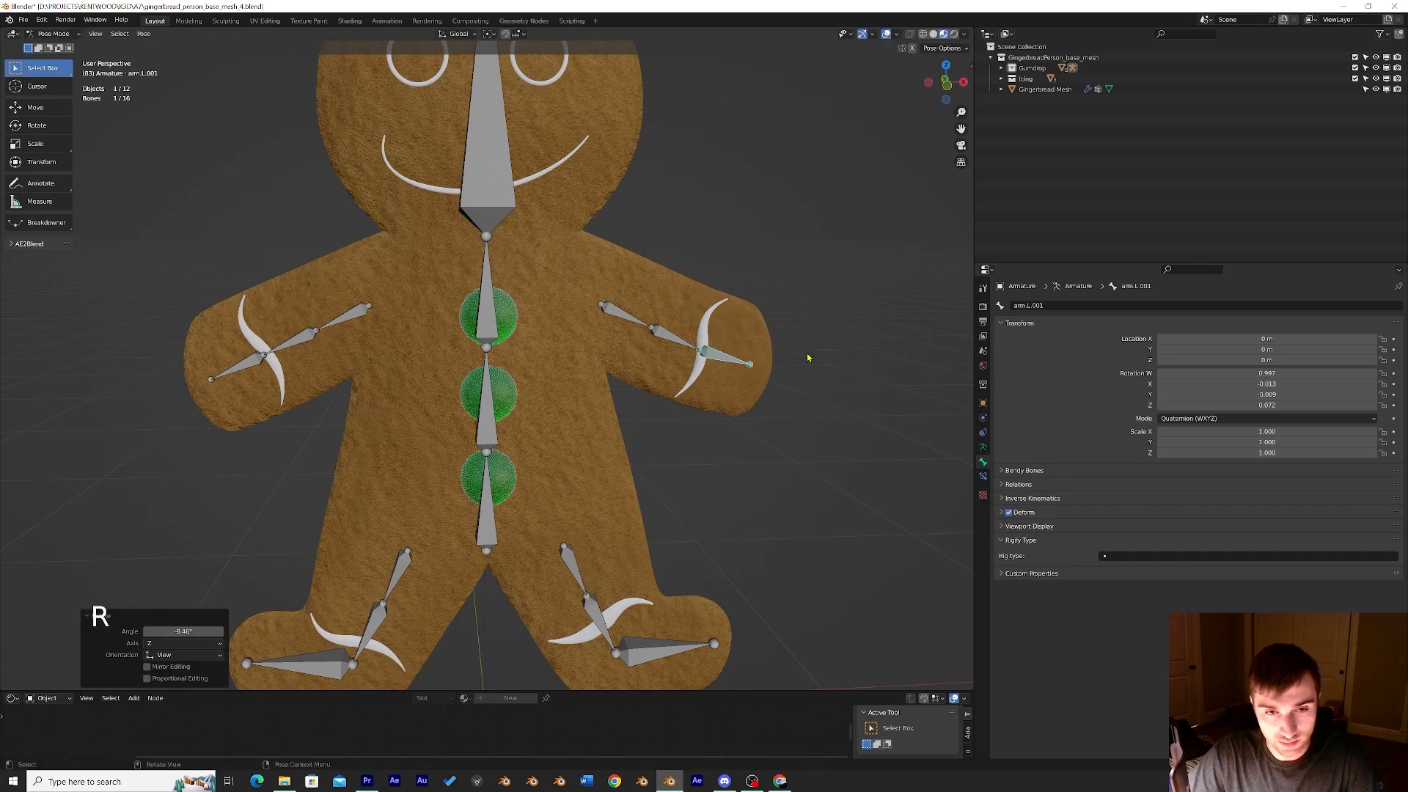
key(g)
click(842, 368)
key(ctrl+z)
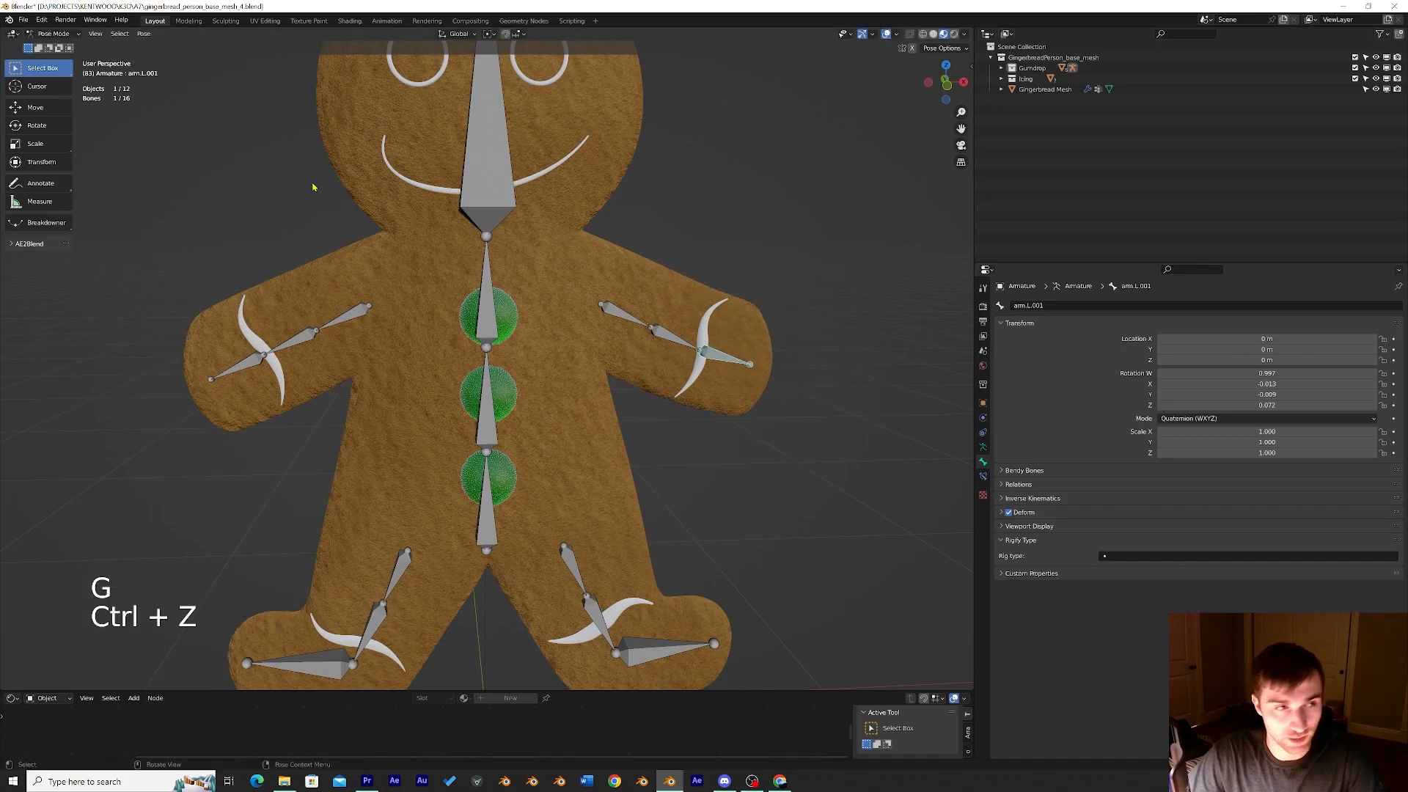
In Edit Mode, chain the left arm by parenting arm.L.001 to arm.L.002 and arm.L.002 to arm.L as Connected.
click(51, 35)
click(53, 59)
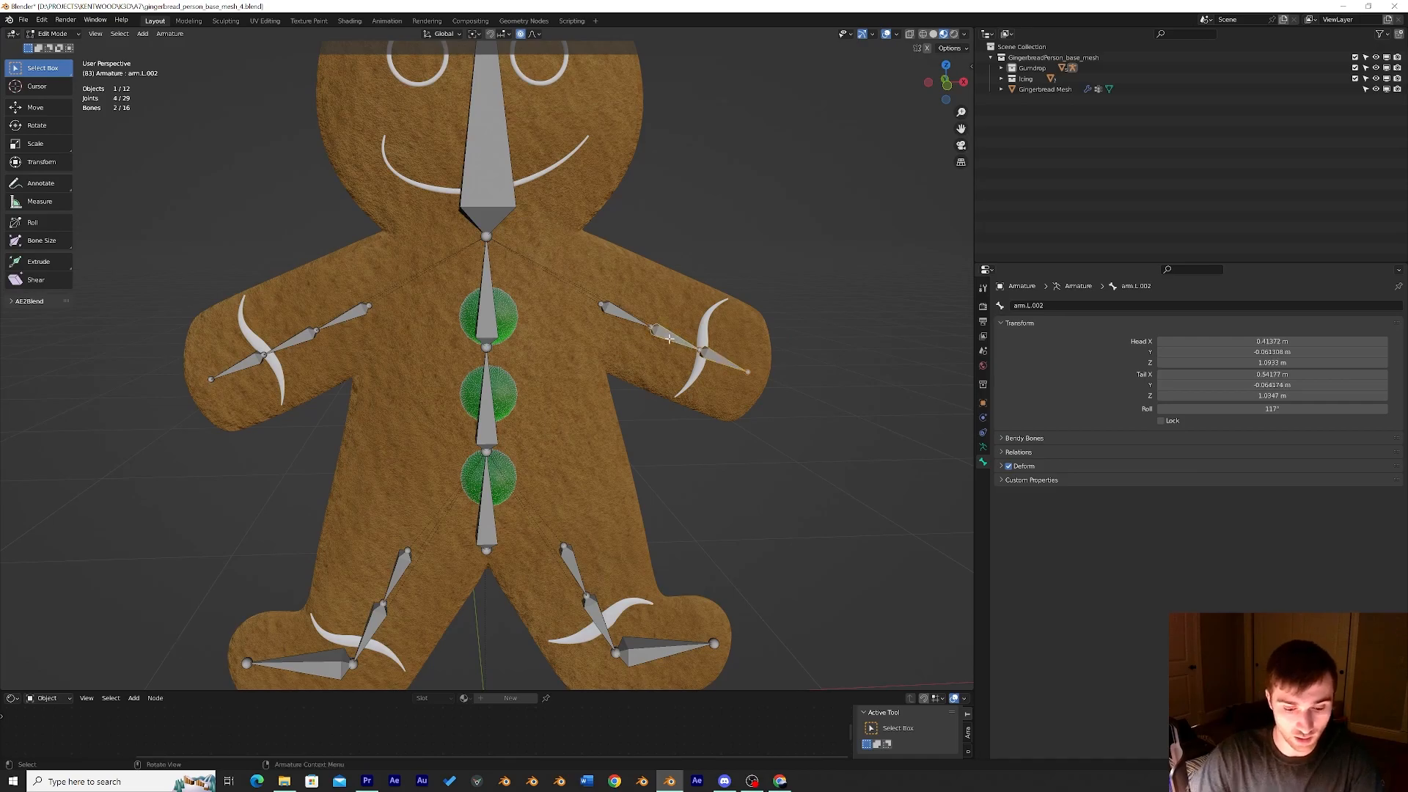
key(ctrl+p)
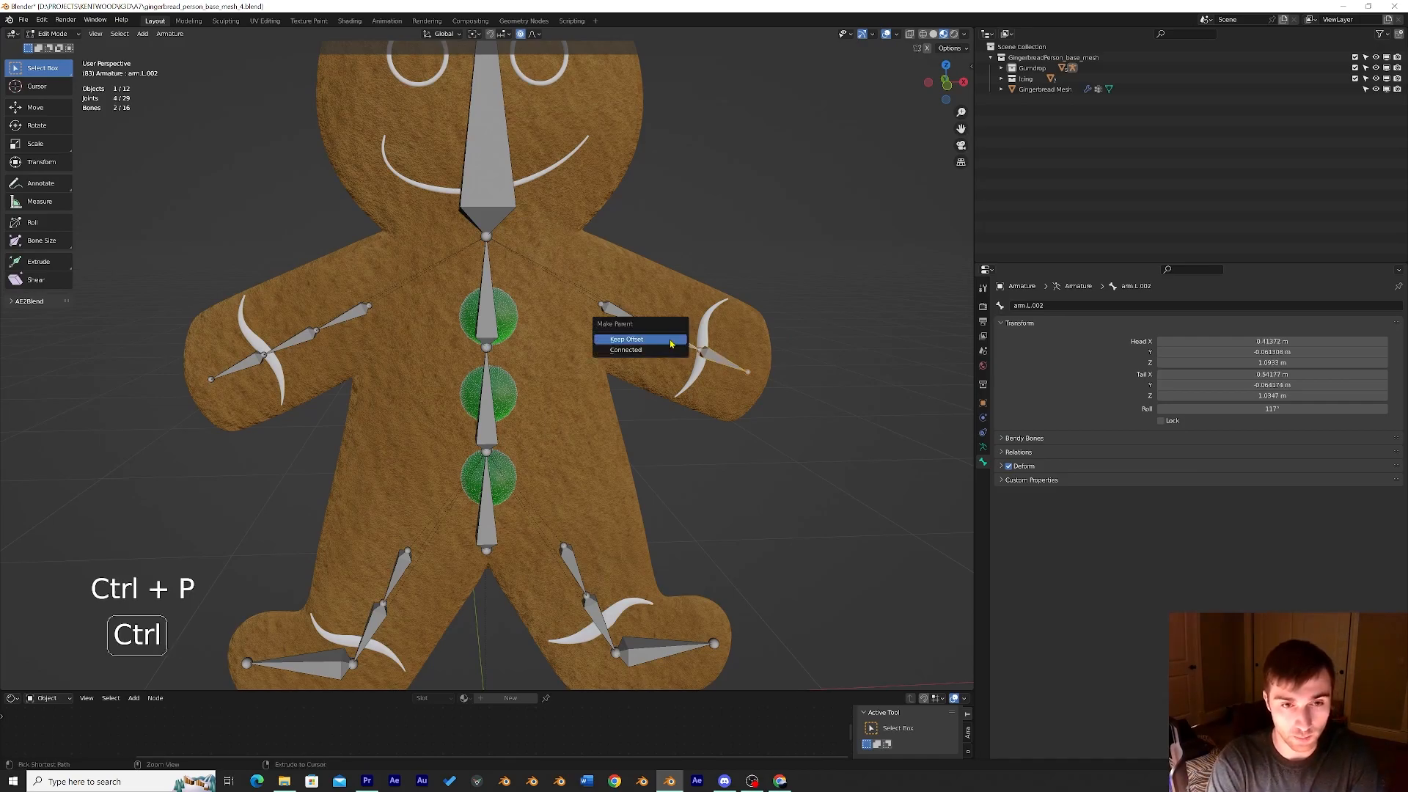
click(671, 341)
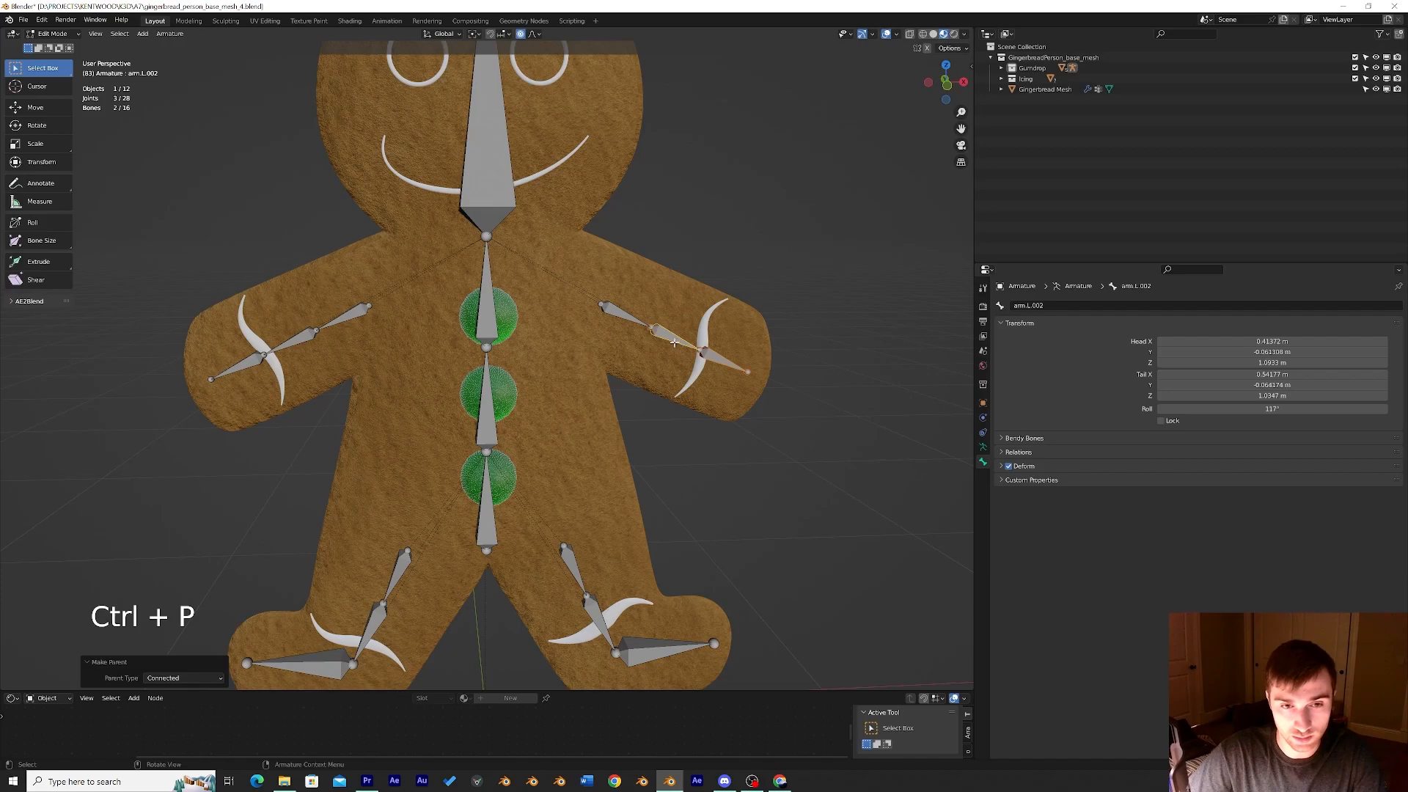
ctrl+click(622, 320)
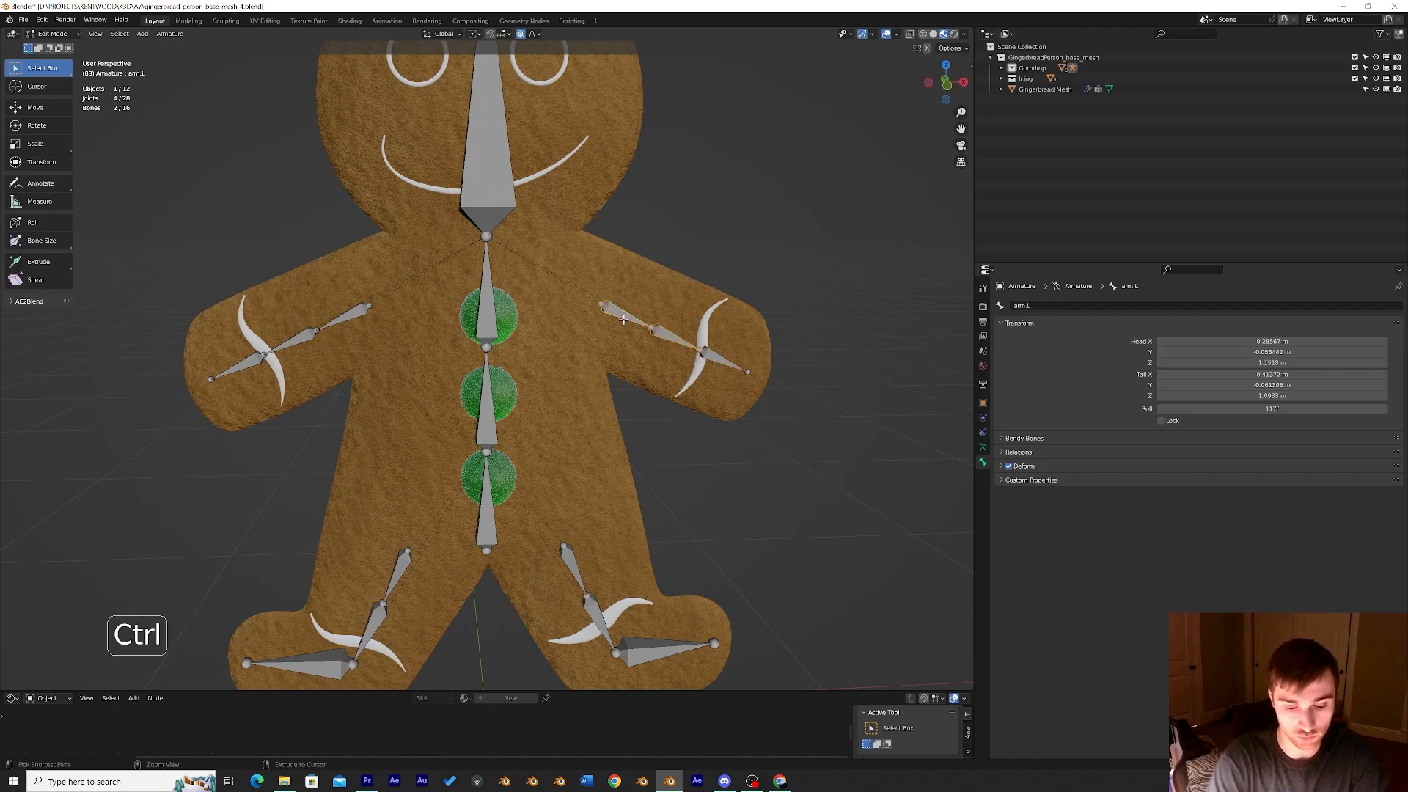
key(ctrl+p)
click(624, 321)
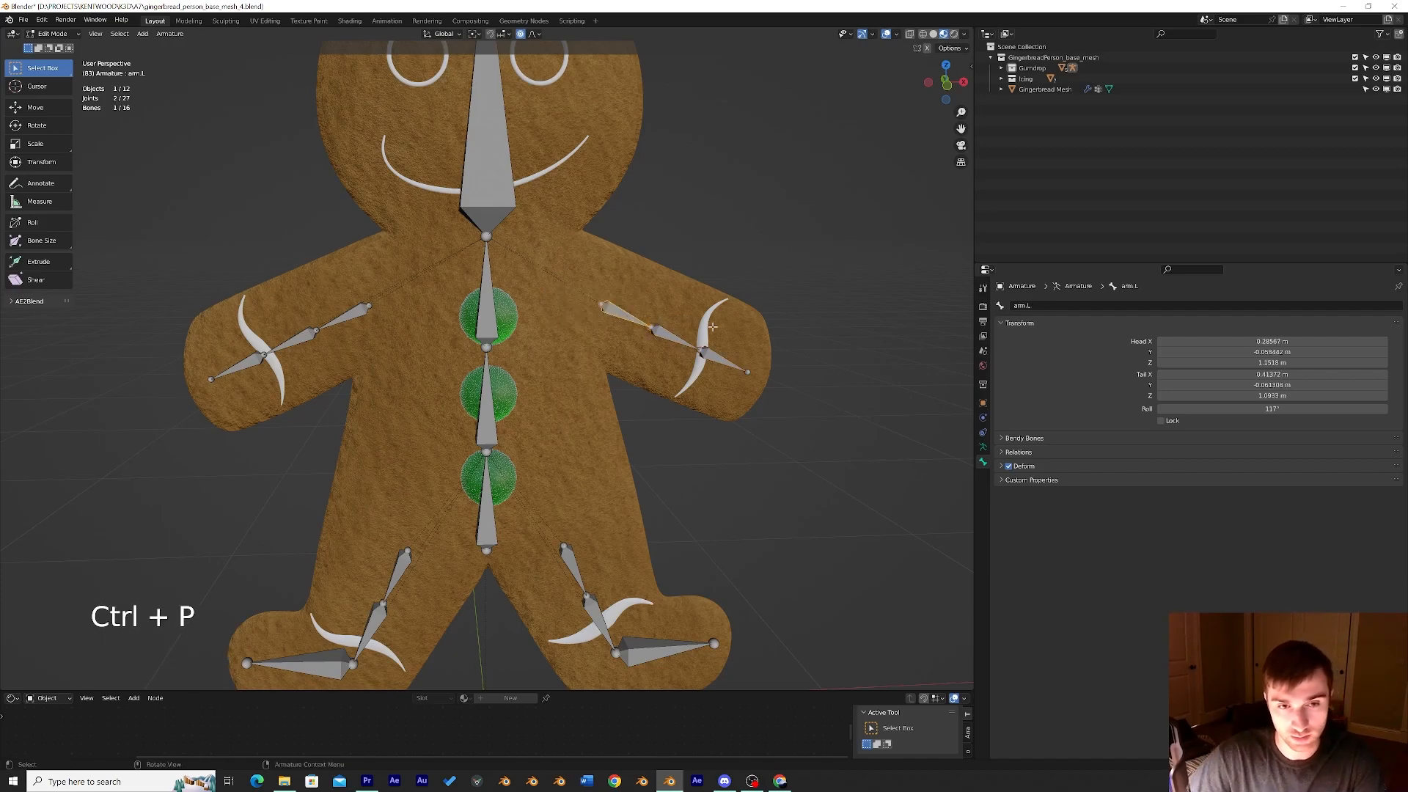
Test-rotate the left arm bones to check the connected chain, undoing each rotation.
key(r)
click(753, 251)
key(ctrl+z)
key(r)
click(838, 316)
key(ctrl+z)
Select the upper left leg bone and put the armature back in Edit Mode.
click(554, 470)
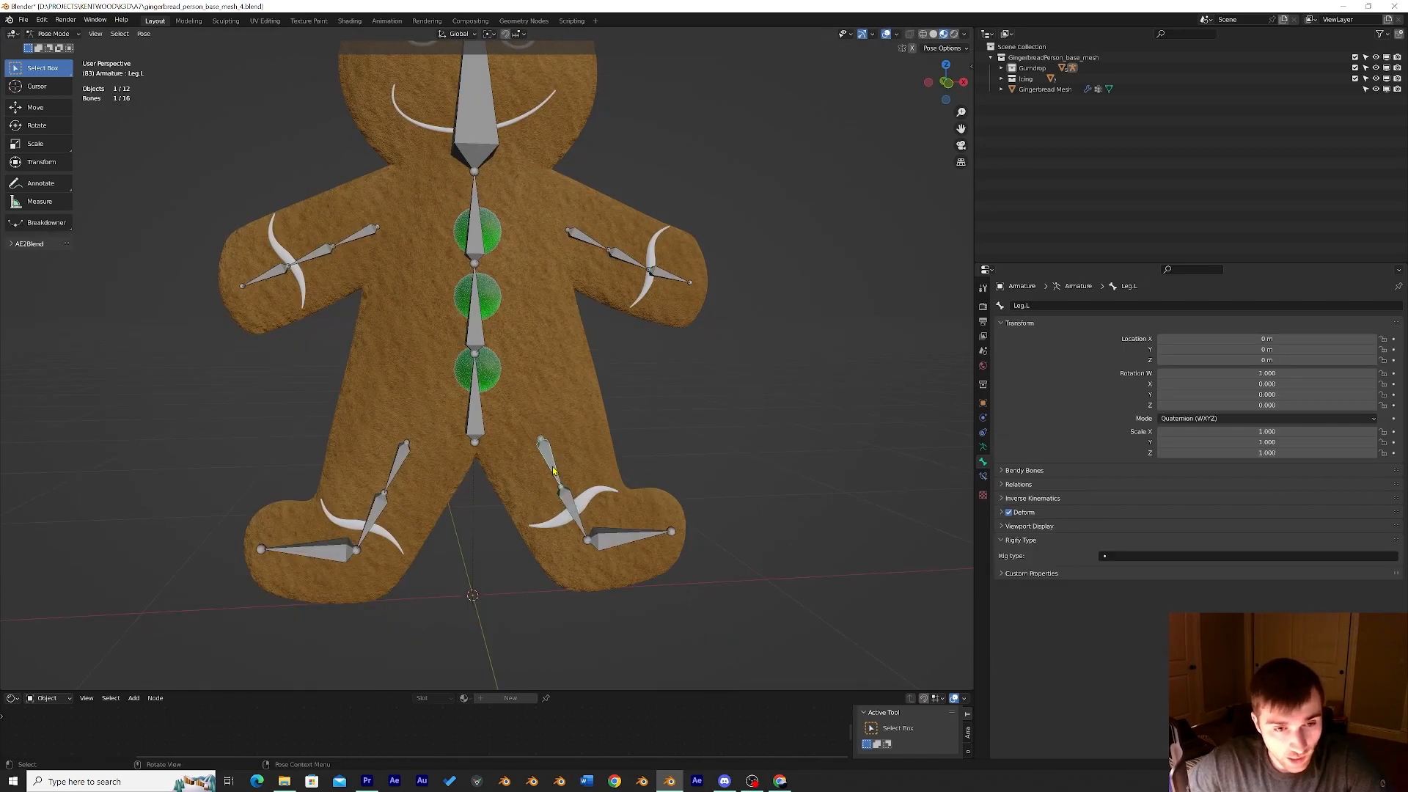
scroll(574, 494, up, 1)
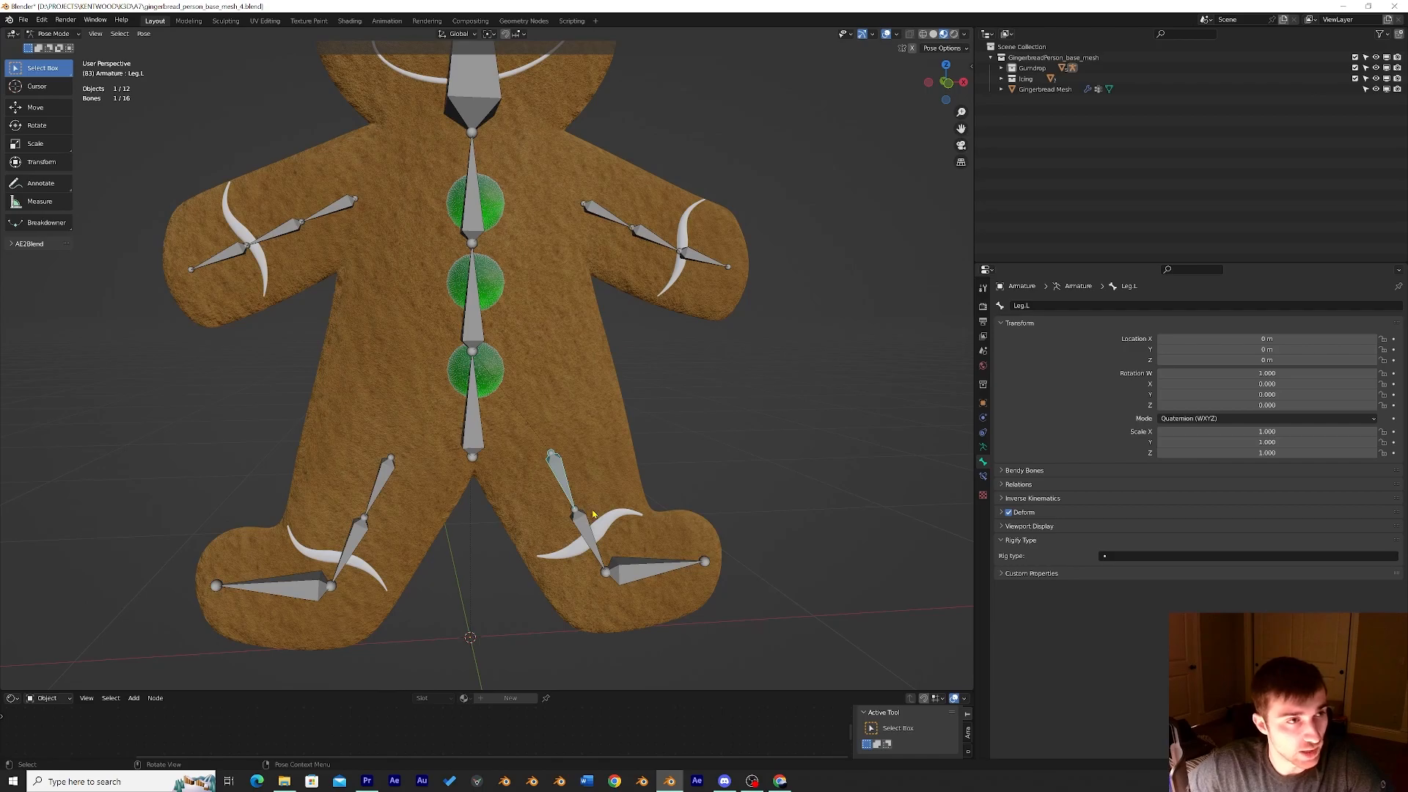
middle_drag(591, 513, 542, 415)
click(57, 33)
click(52, 62)
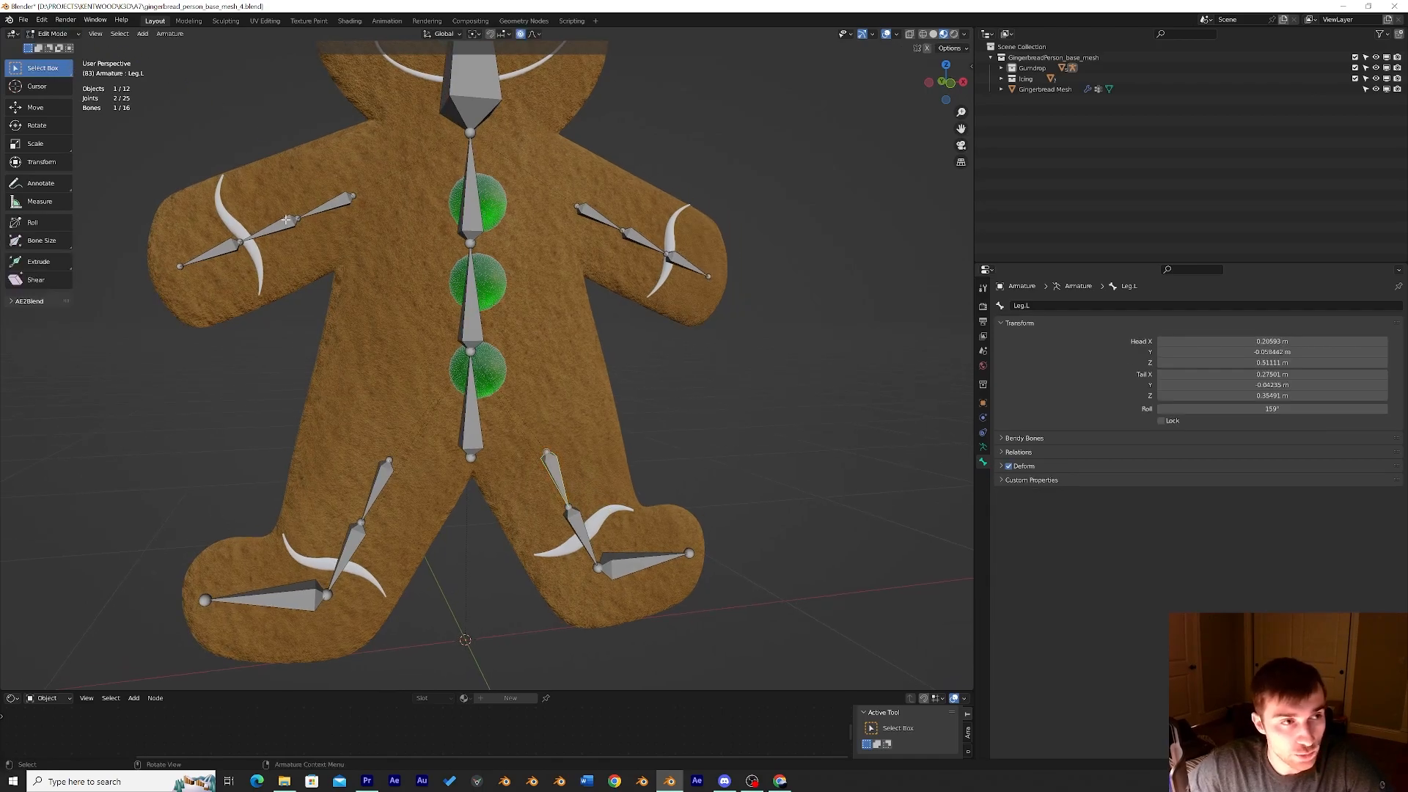
Test-move the left foot bone and undo the move.
click(648, 558)
key(g)
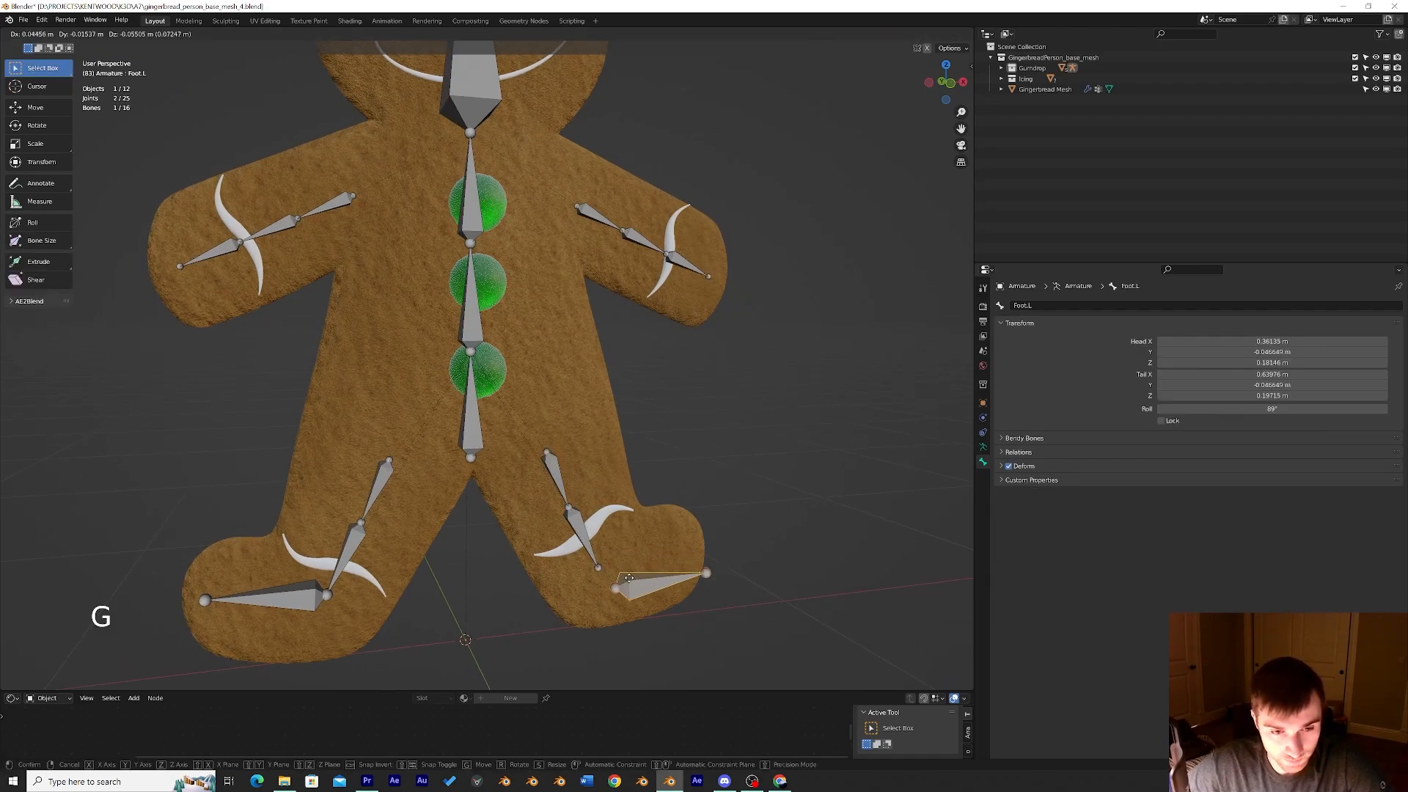
click(643, 557)
key(ctrl+z)
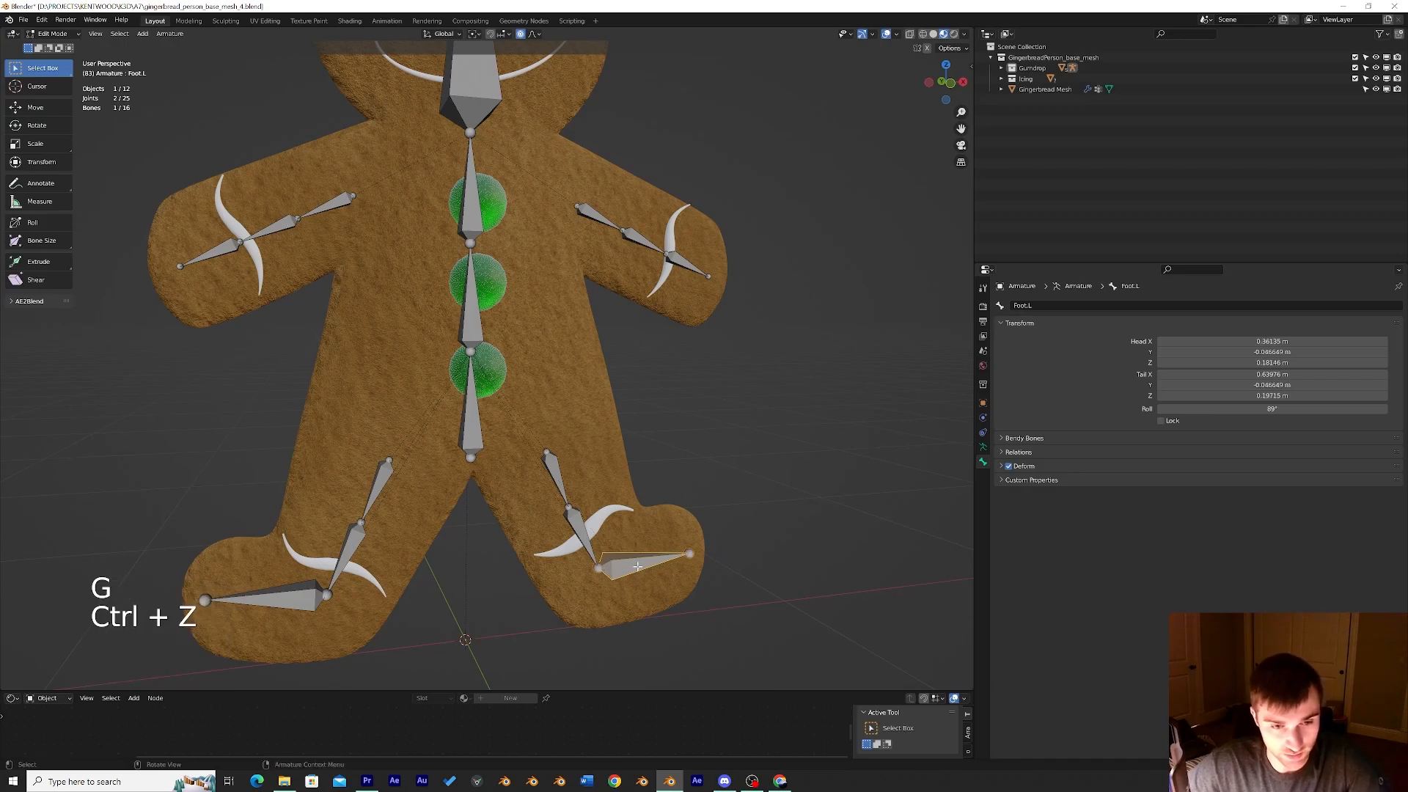
Chain the left leg by parenting Foot.L to Leg.L.001 and Leg.L.001 to Leg.L as Connected.
shift+click(588, 541)
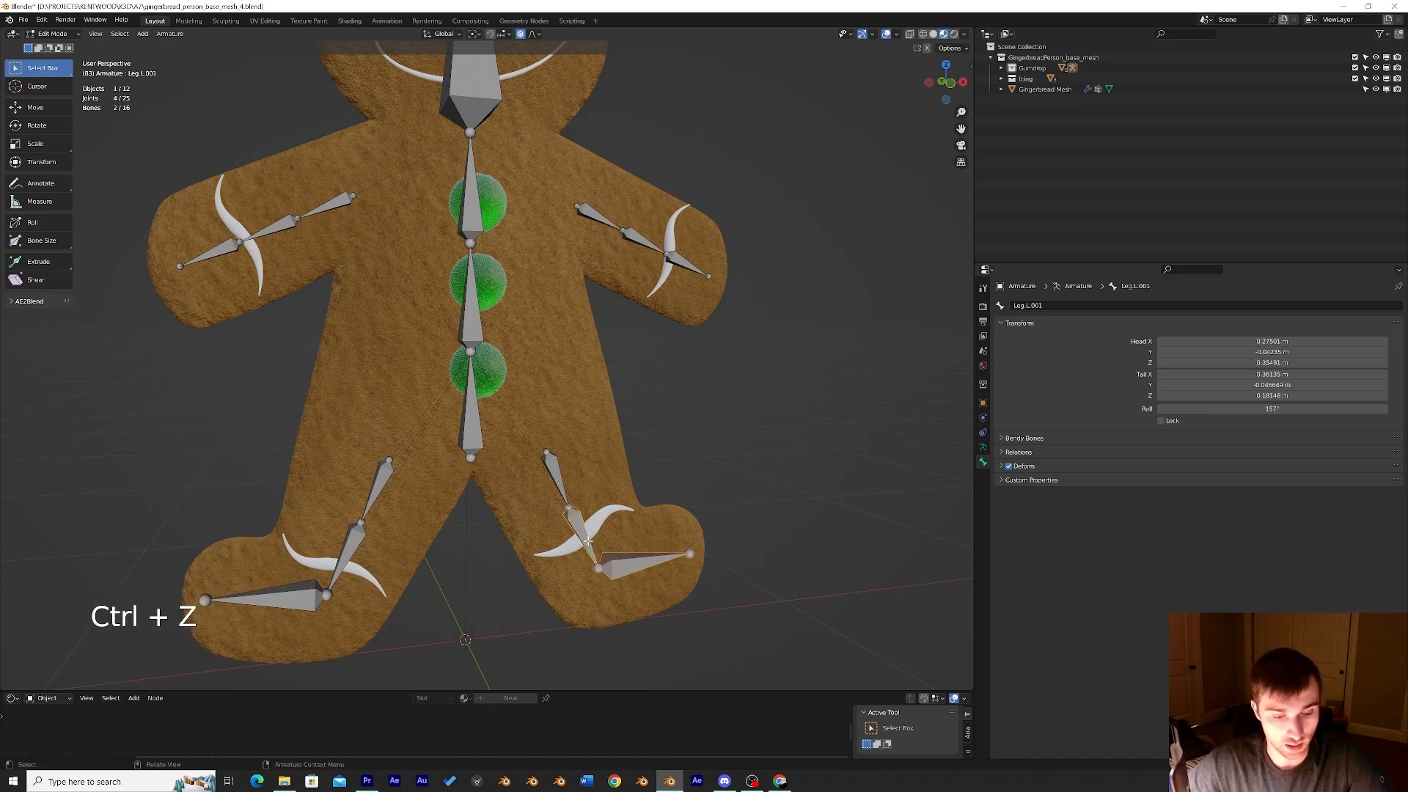
key(ctrl+p)
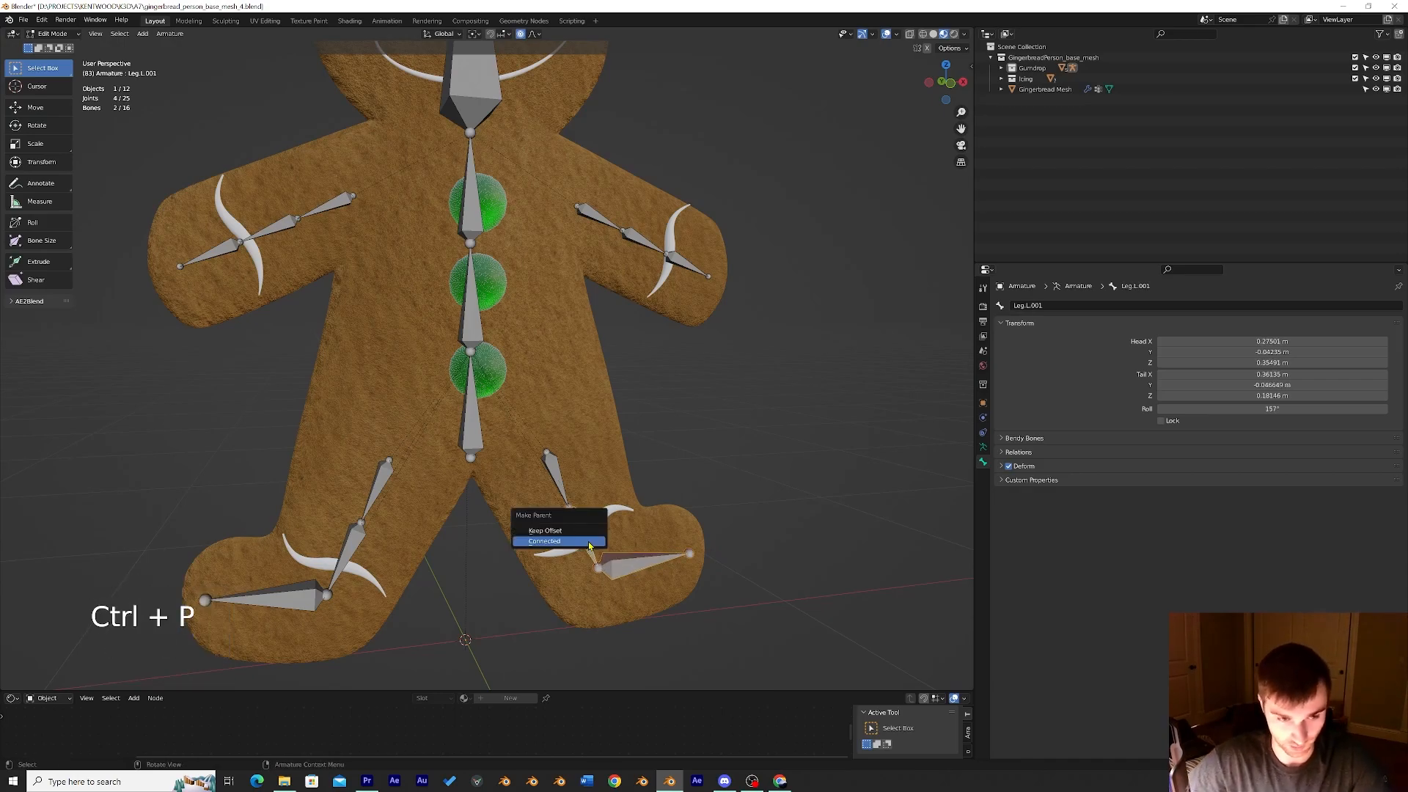
click(588, 541)
shift+click(554, 476)
key(ctrl+p)
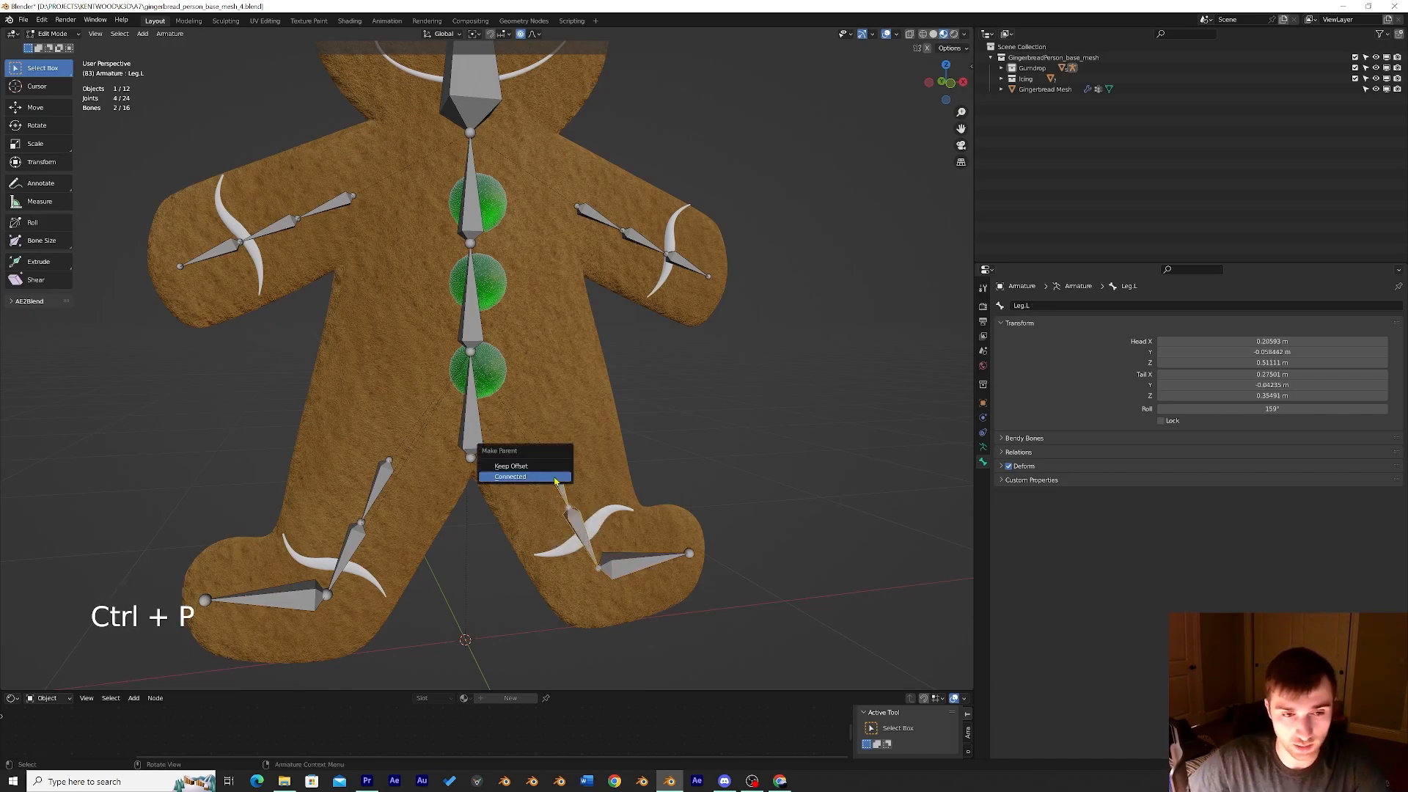
click(555, 479)
Test-move the connected left leg bones and undo the move.
scroll(559, 428, down, 2)
middle_drag(565, 416, 542, 429)
key(g)
click(607, 443)
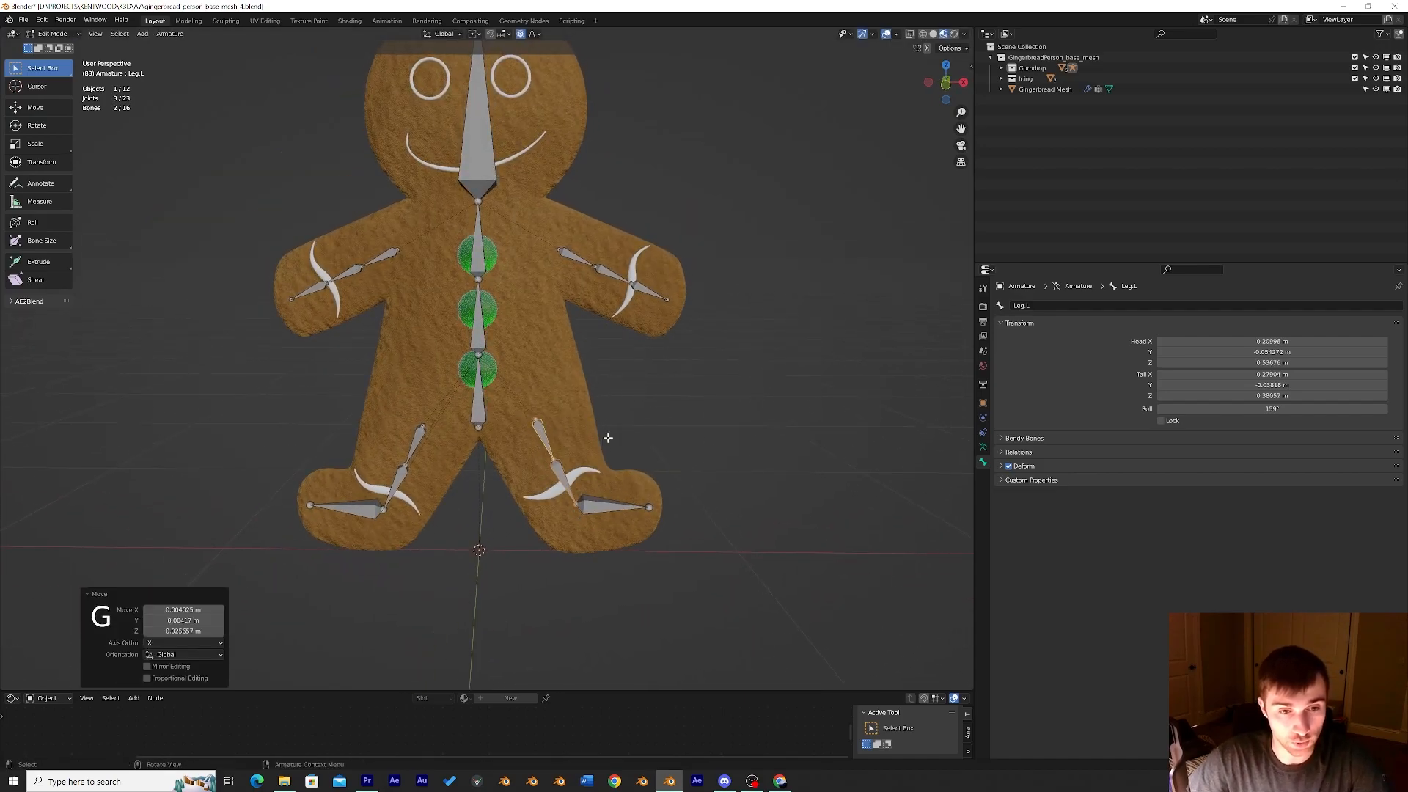
key(ctrl+z)
Symmetrize the selected left arm and leg bones onto the gingerbread man's other side.
drag(752, 604, 521, 211)
right_click(571, 261)
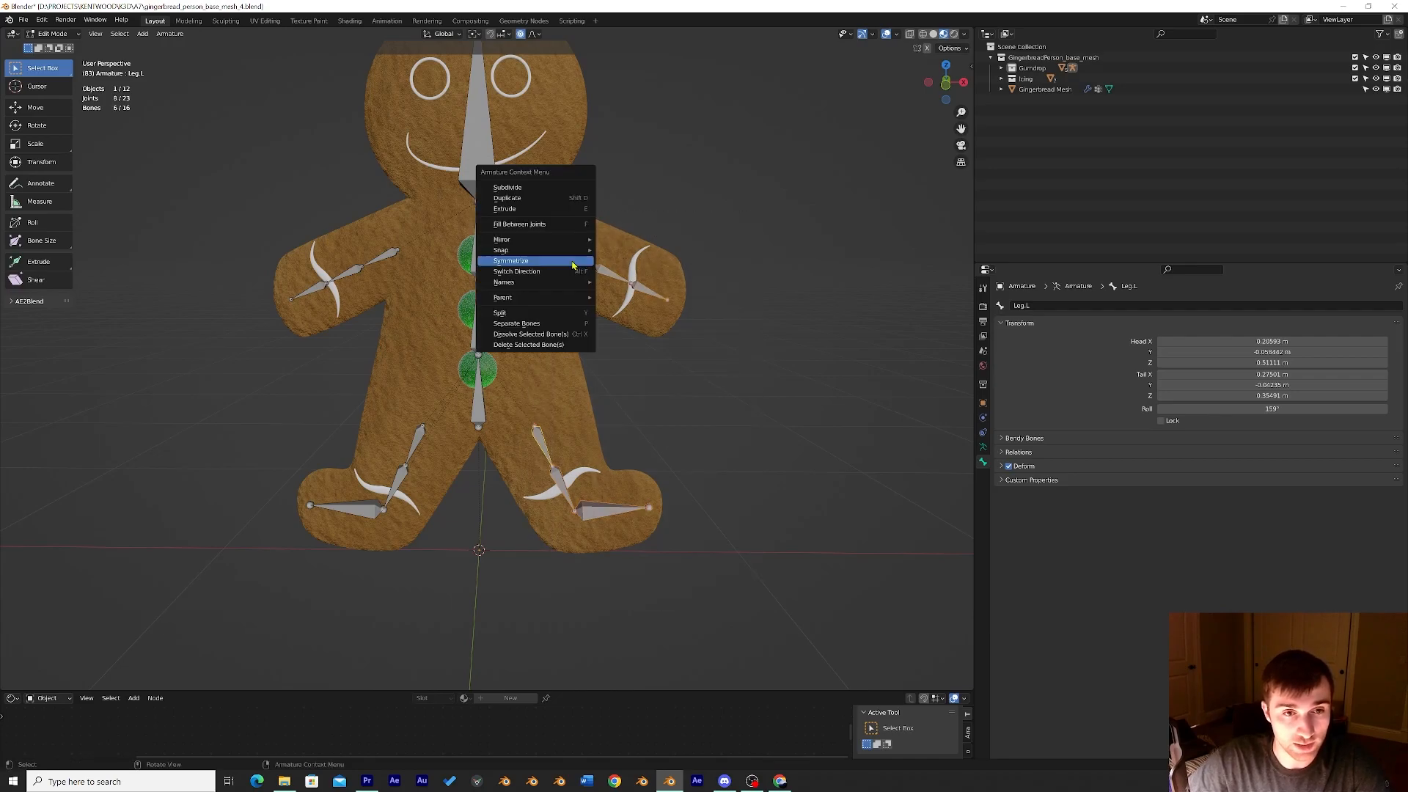
click(573, 263)
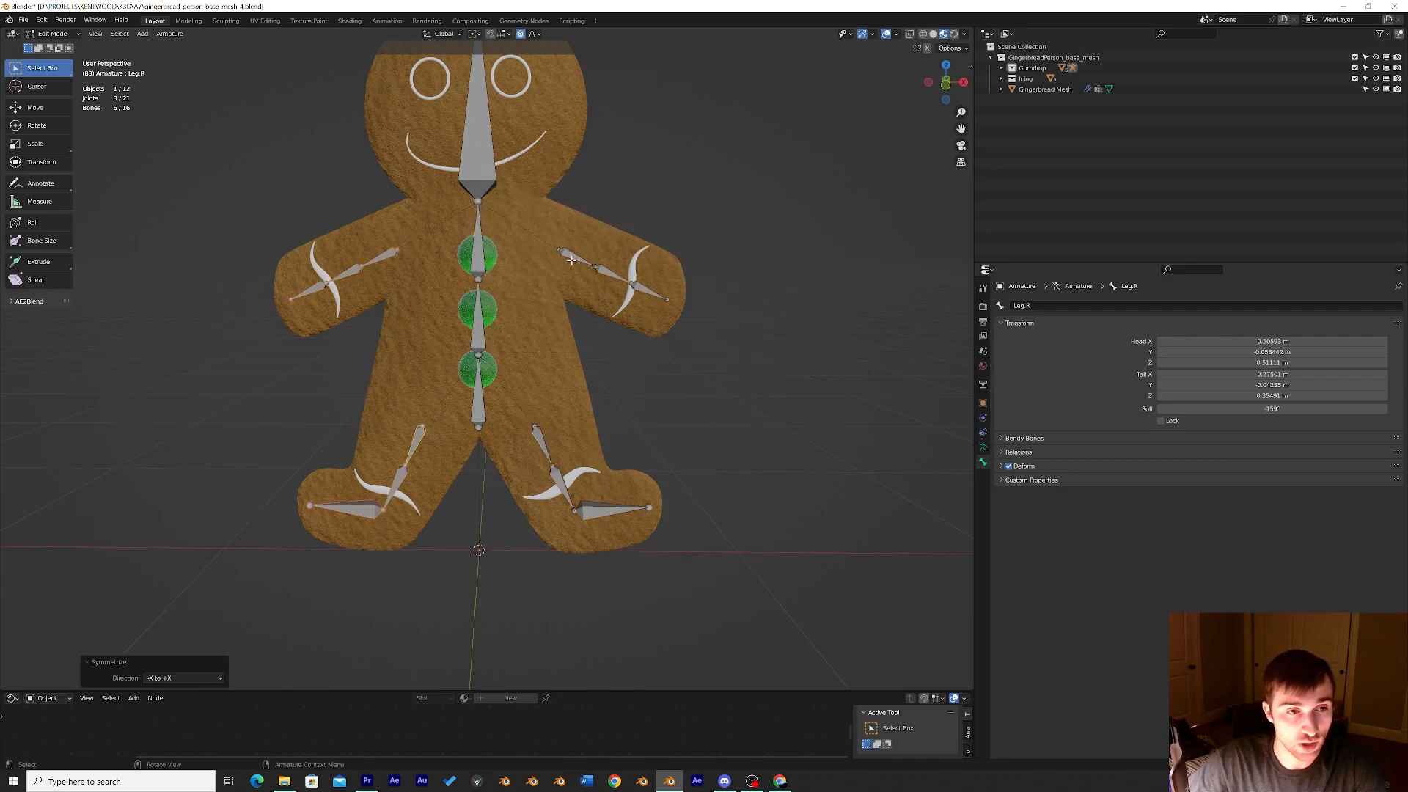
Test-move the upper right arm bone and undo the move.
click(395, 252)
key(g)
click(400, 243)
key(ctrl+z)
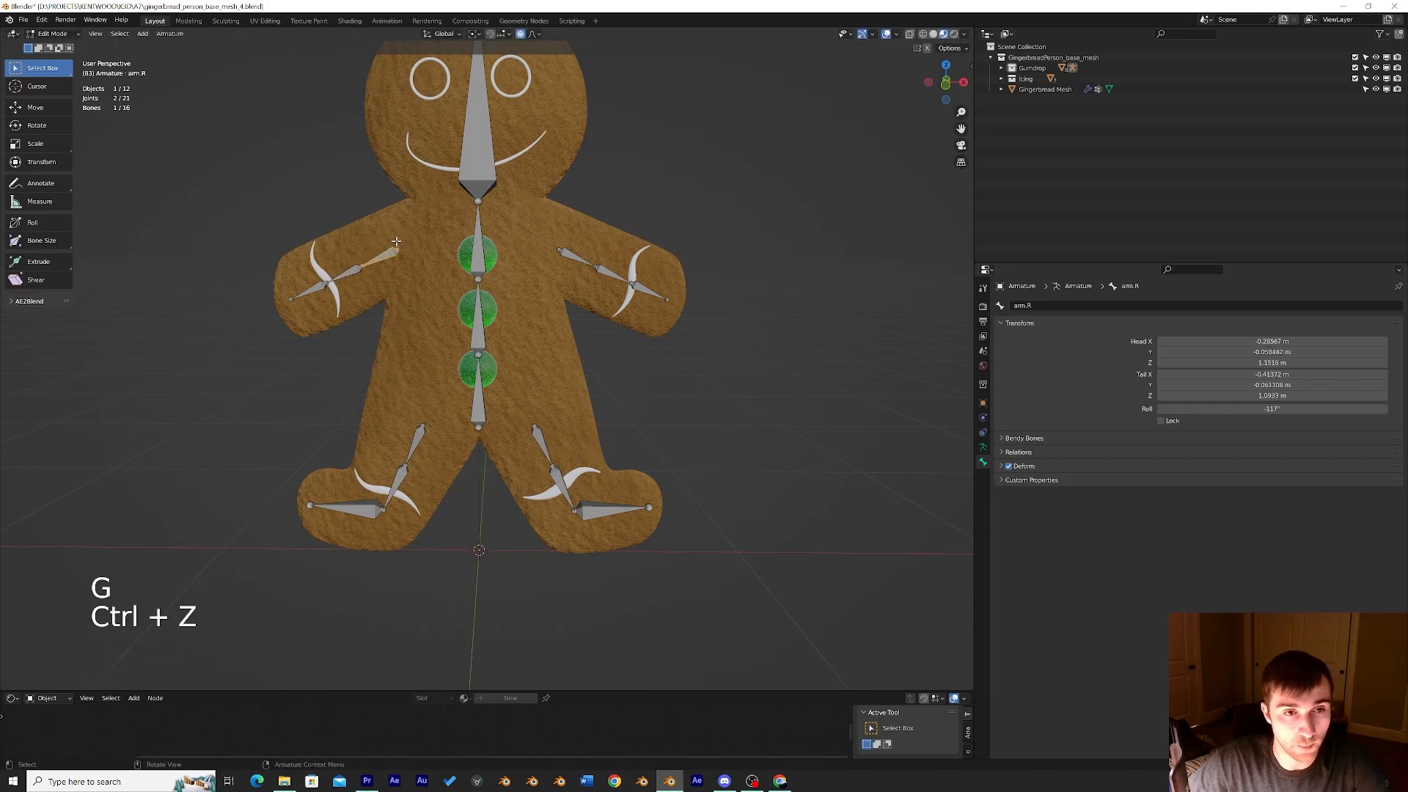
Switch the armature to Pose Mode, test-rotate the upper left leg bone and undo the rotation.
click(59, 33)
click(74, 73)
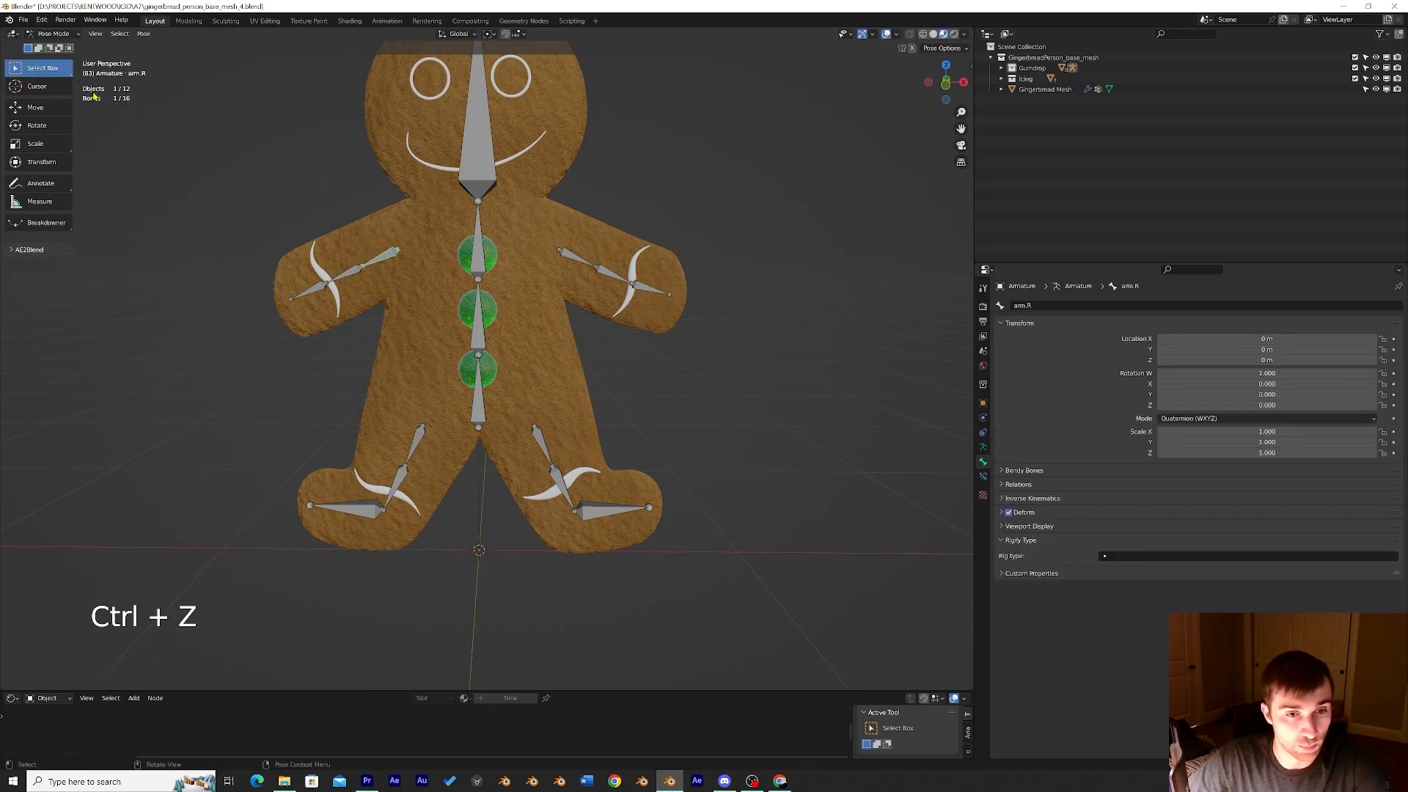
click(544, 444)
key(r)
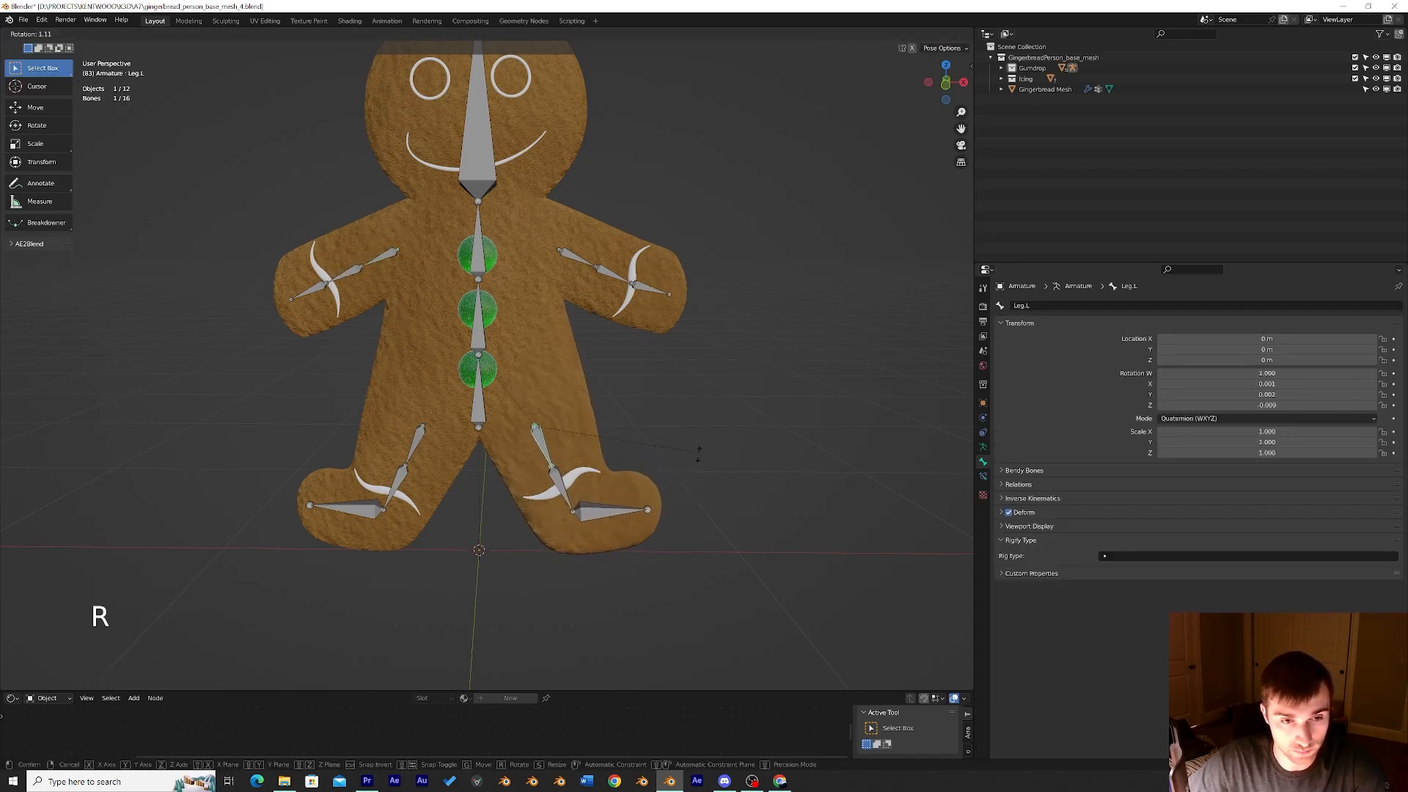
click(700, 429)
key(ctrl+z)
Test-rotate the left foot bone and undo the rotation.
click(641, 508)
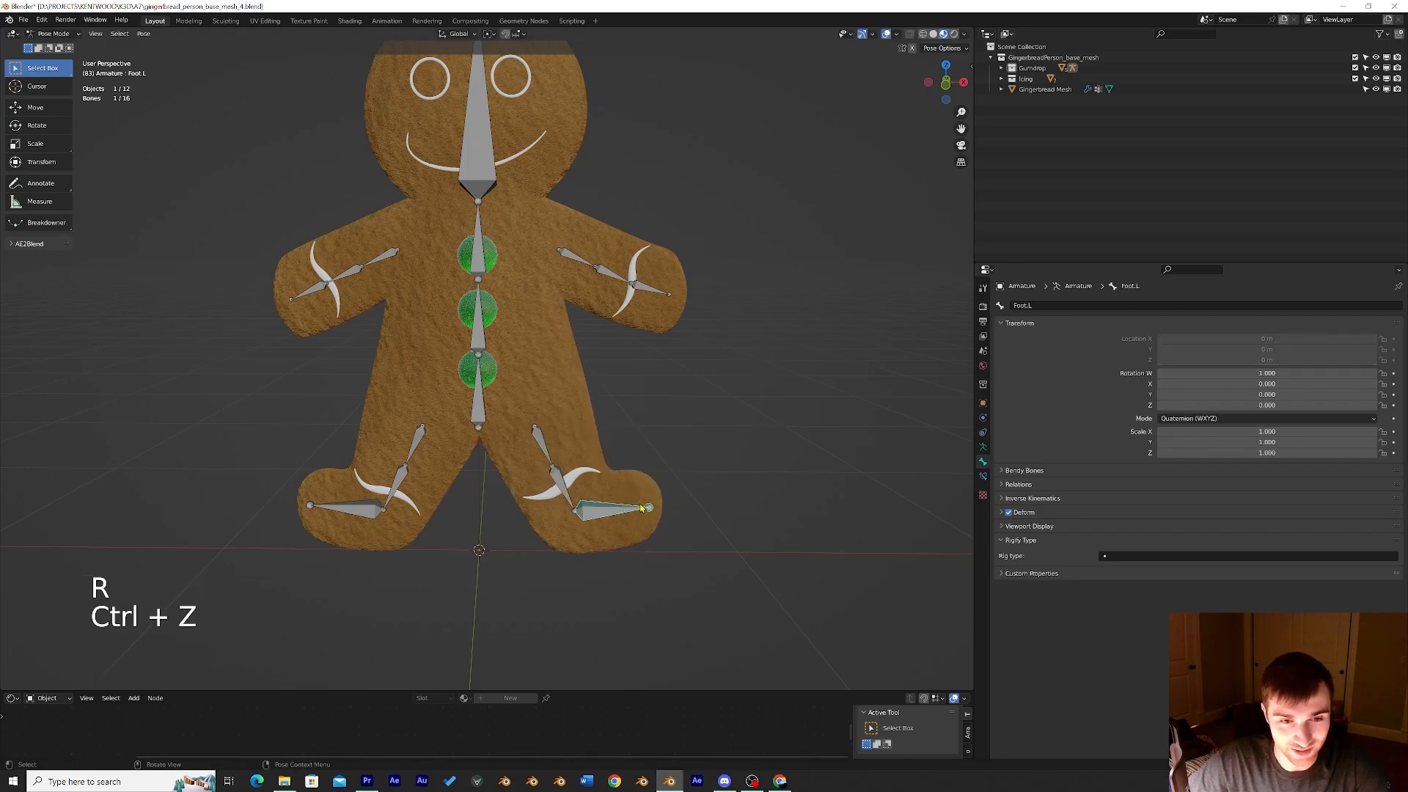
key(r)
click(773, 472)
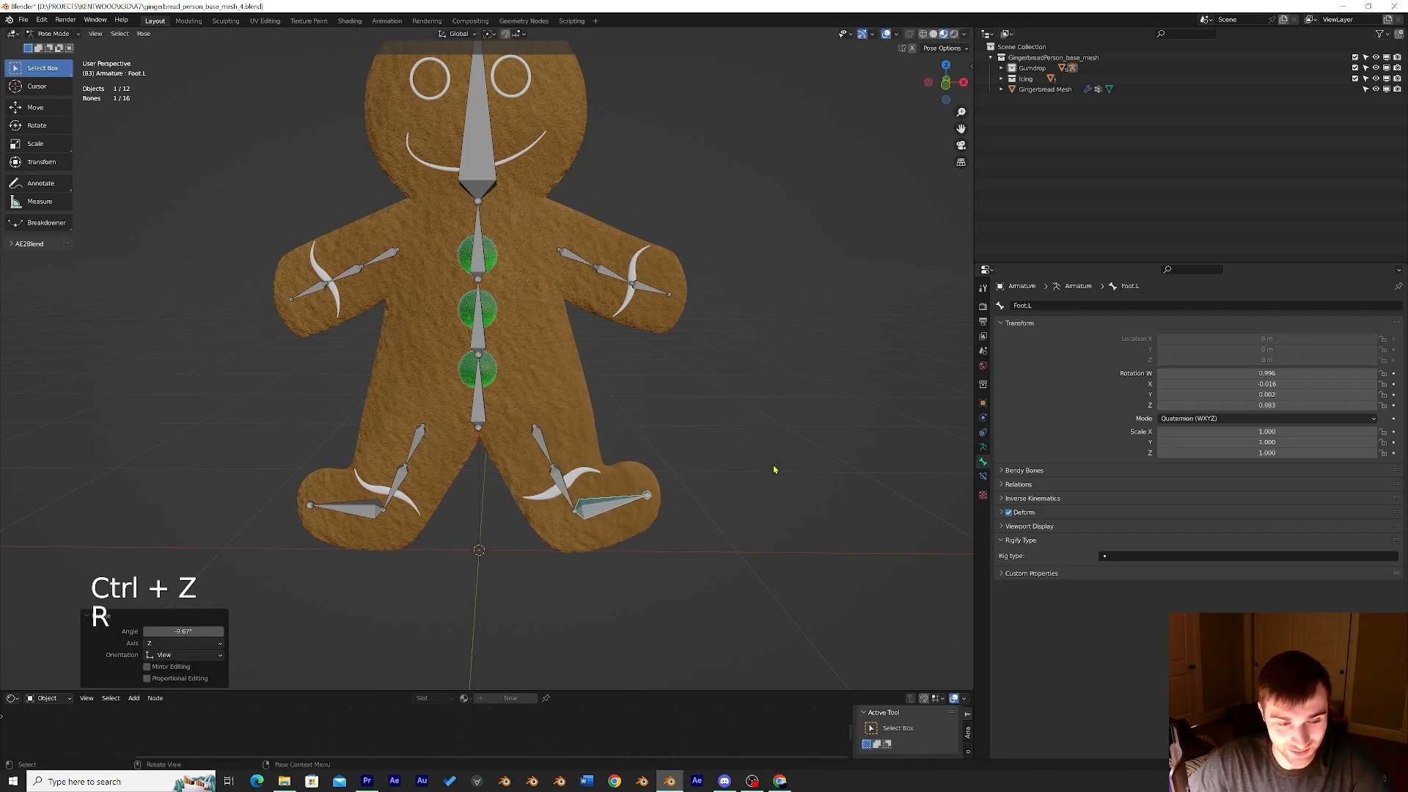
key(ctrl+z)
Test-move the Root bone to see the whole rig follow, without keeping the move.
click(484, 447)
key(g)
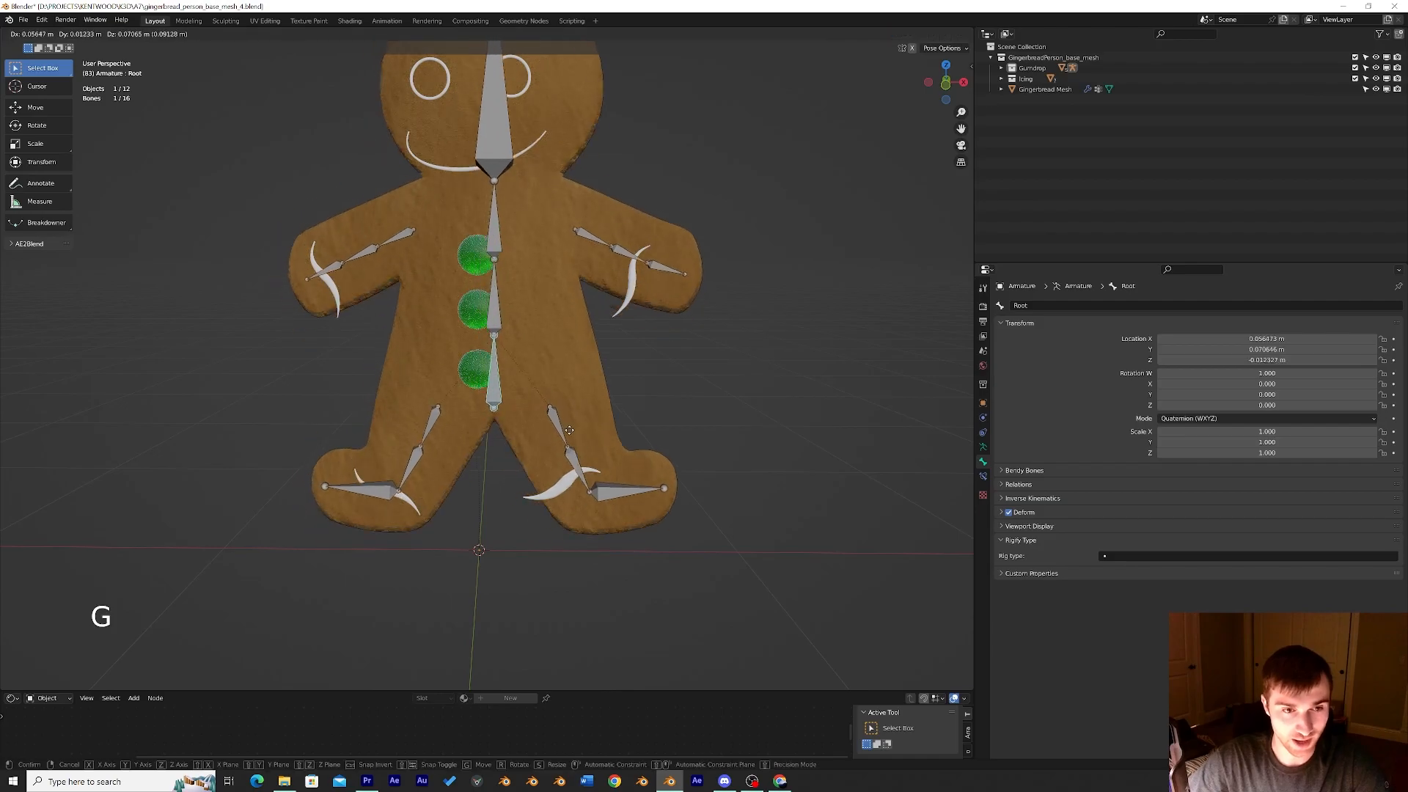
click(789, 485)
Test-rotate the upper left arm bone and undo the rotation.
mouse_move(527, 288)
middle_down()
mouse_move(561, 285)
mouse_move(538, 288)
middle_up()
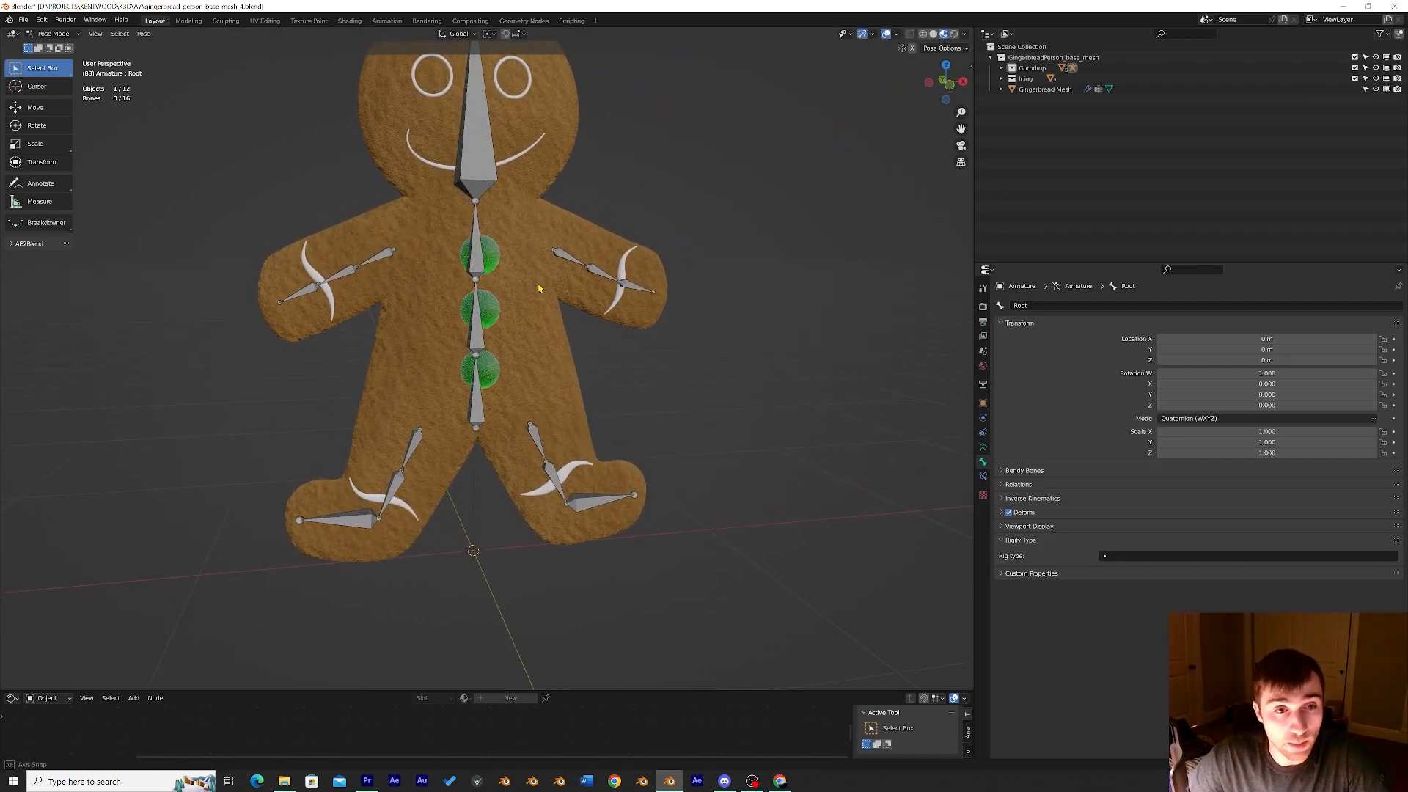
key(r)
click(697, 265)
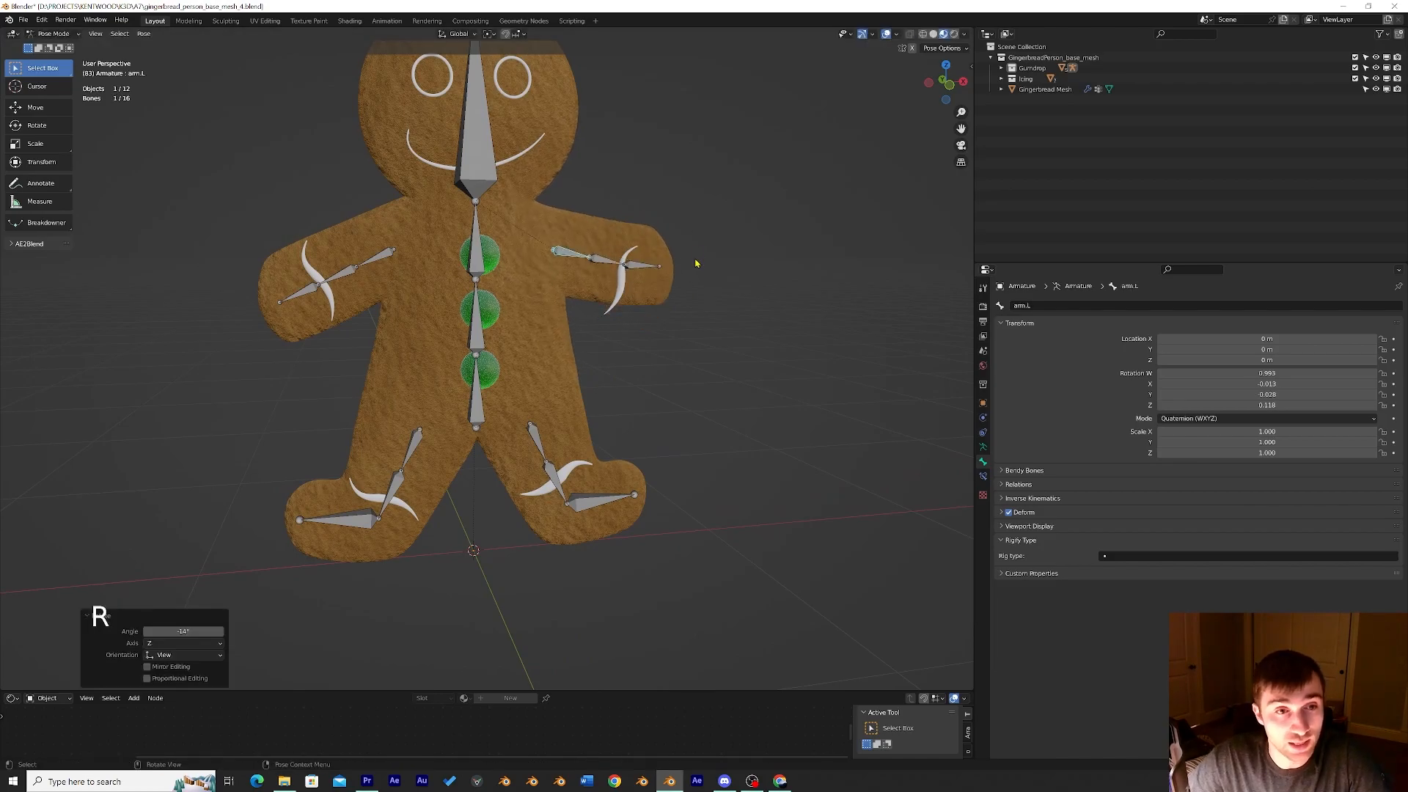
key(ctrl+z)
Select the Root bone and put the armature back in Edit Mode.
middle_drag(490, 396, 482, 440)
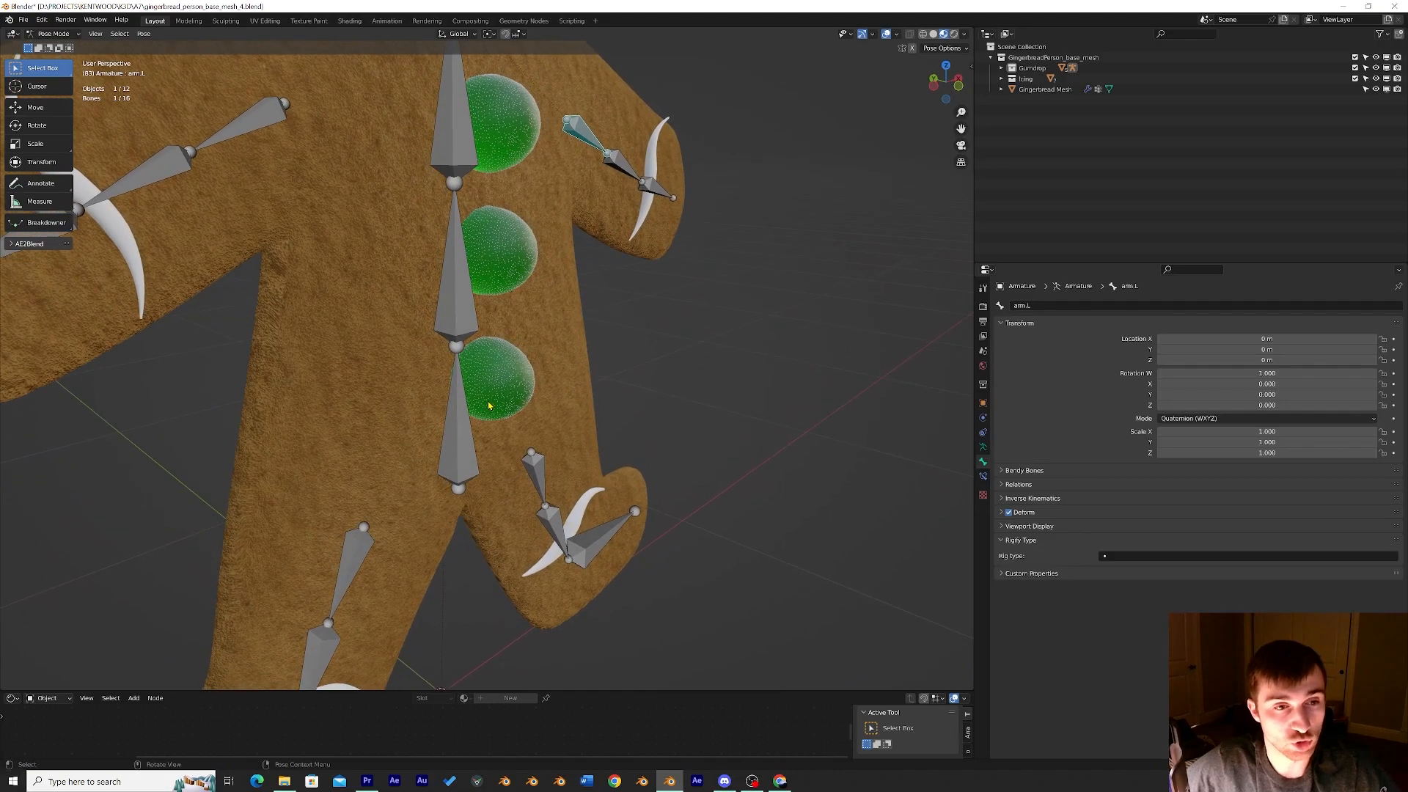
scroll(489, 406, down, 3)
middle_drag(453, 440, 484, 441)
click(484, 435)
click(51, 34)
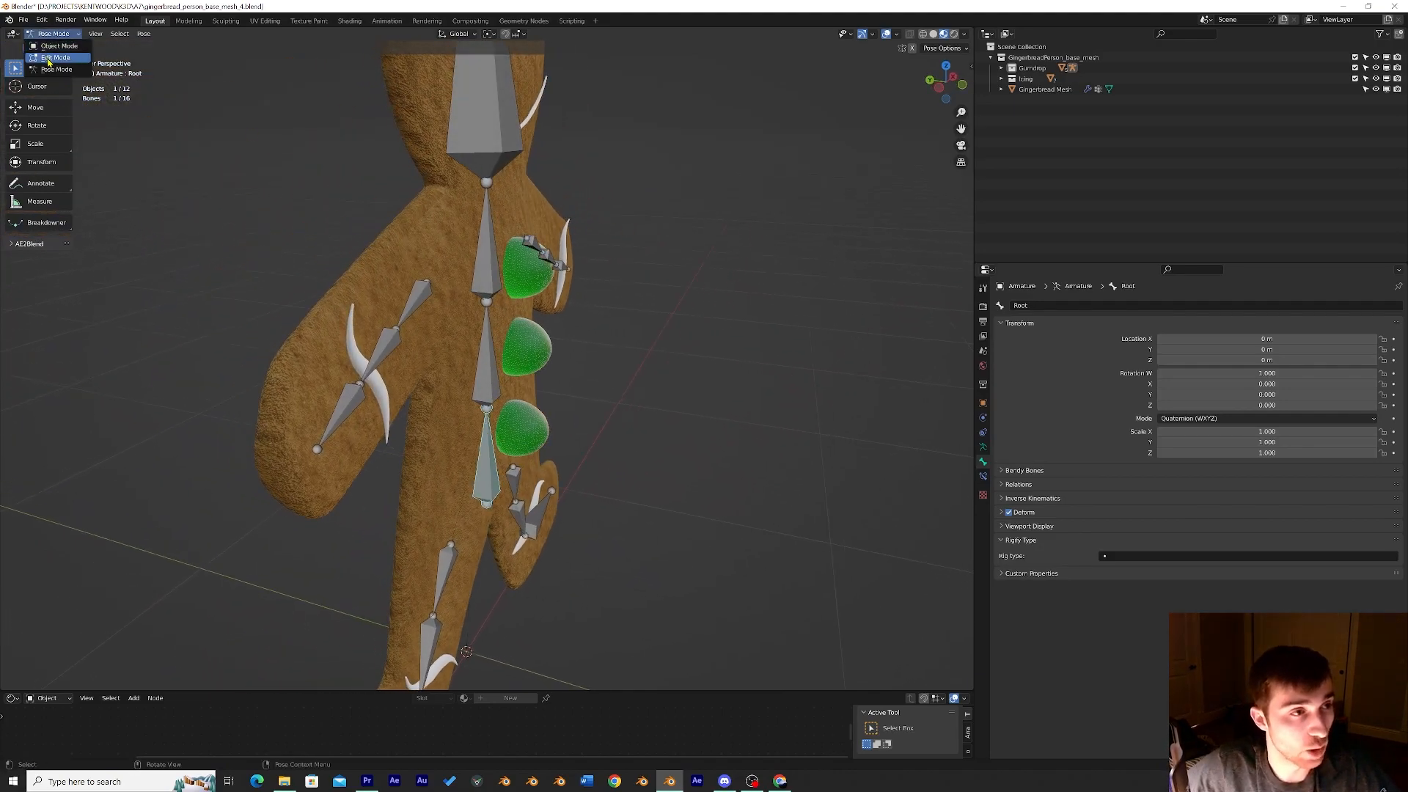
click(51, 58)
Duplicate the Root bone in place and rotate the copy 90° about the global X axis.
click(479, 384)
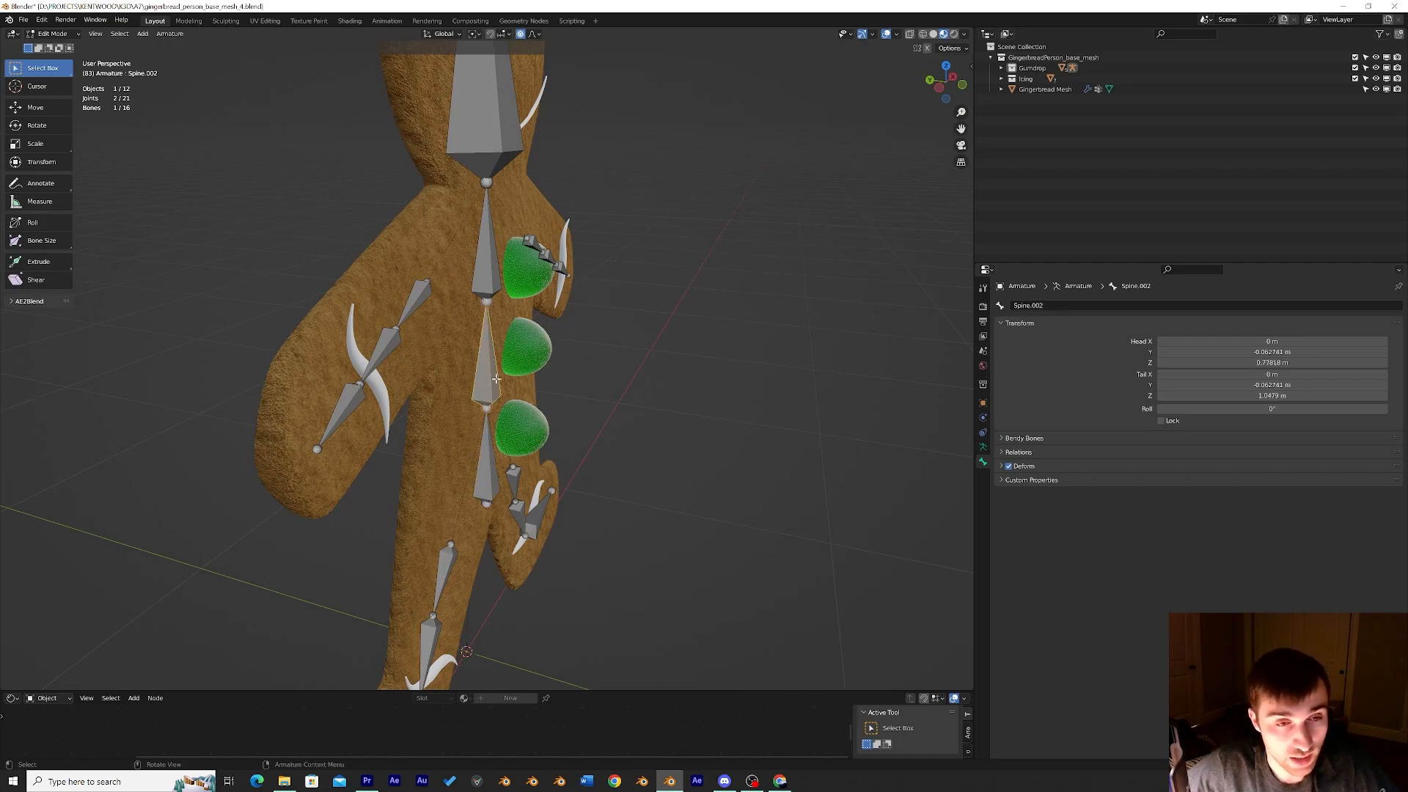
middle_drag(497, 378, 509, 344)
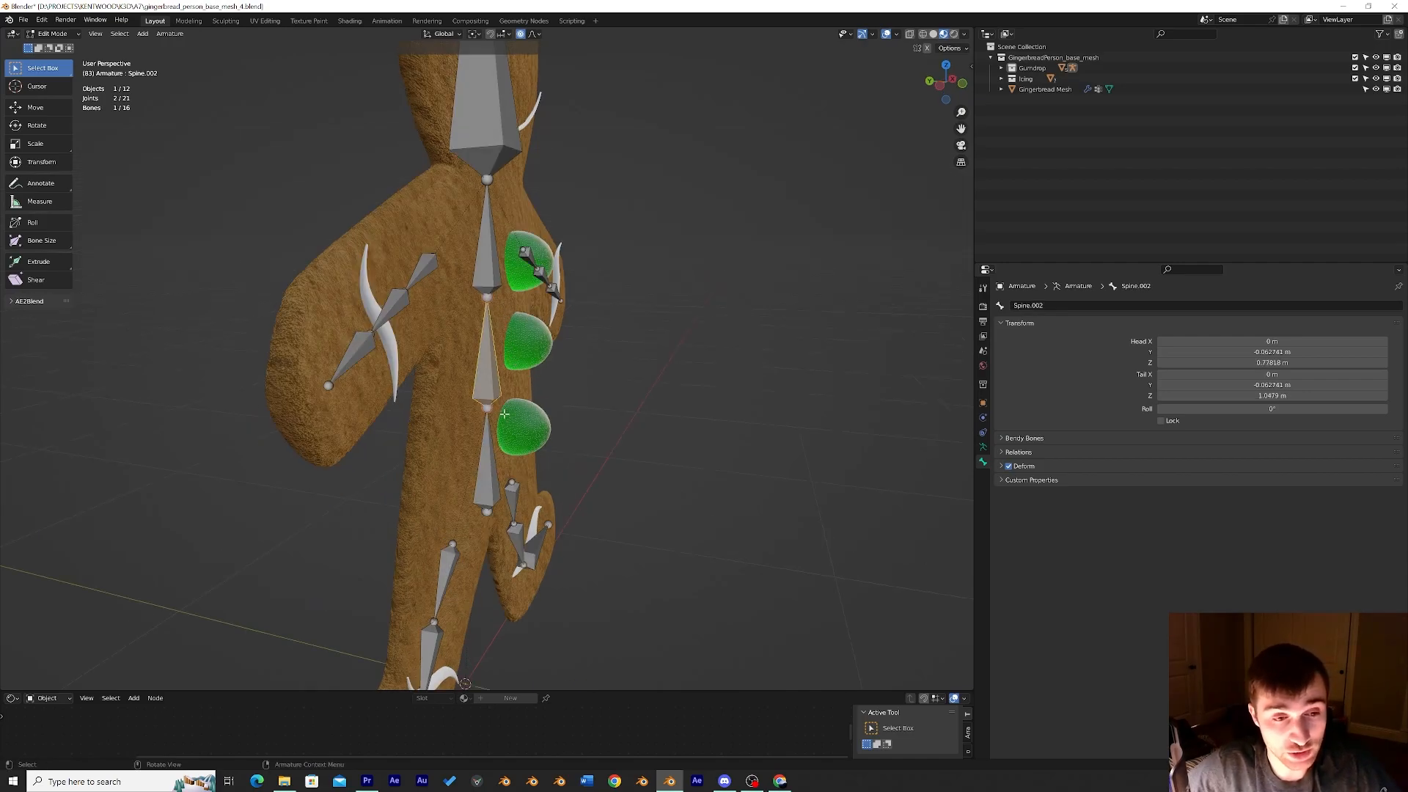
middle_drag(494, 417, 495, 459)
click(490, 470)
key(KP_1)
scroll(506, 468, down, 6)
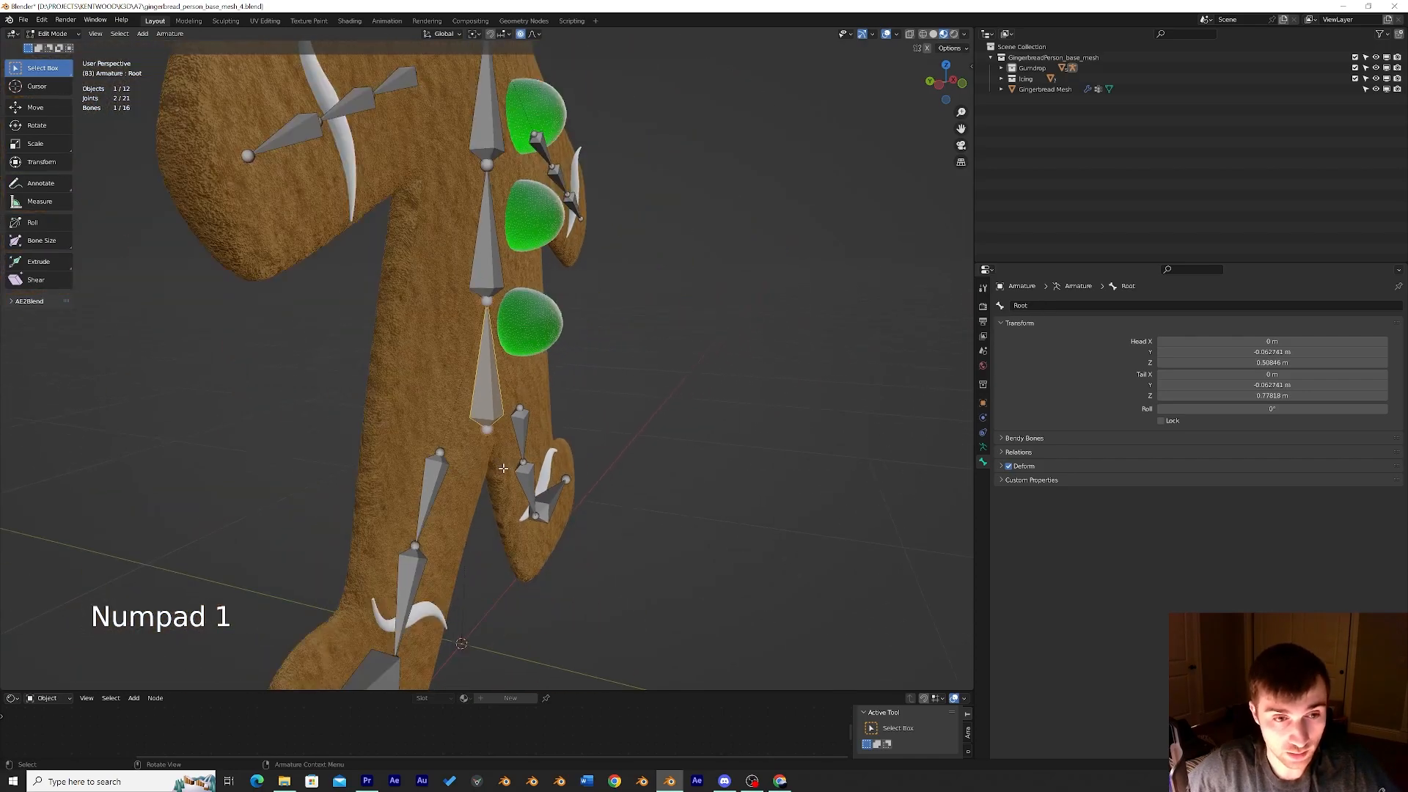
key(shift+d)
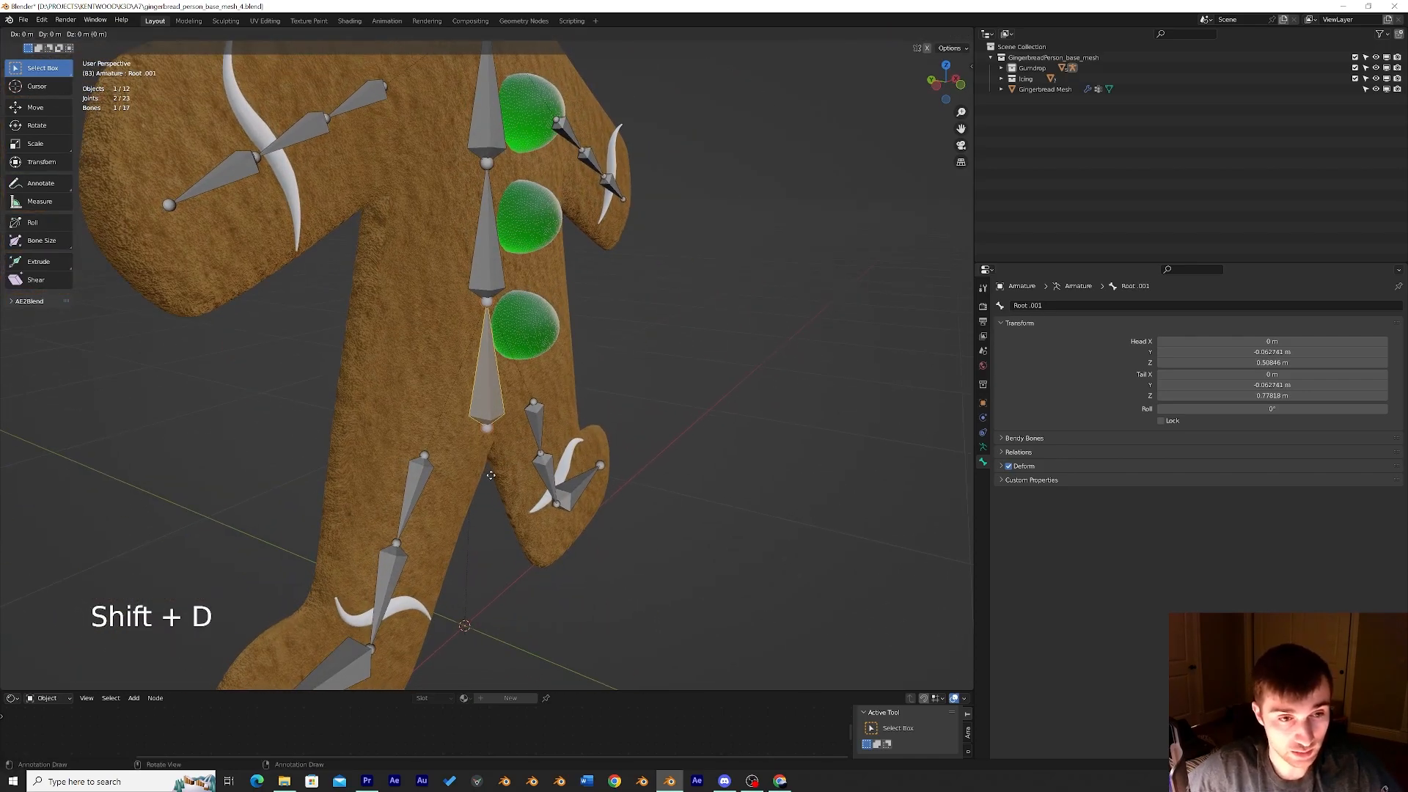
text(r)
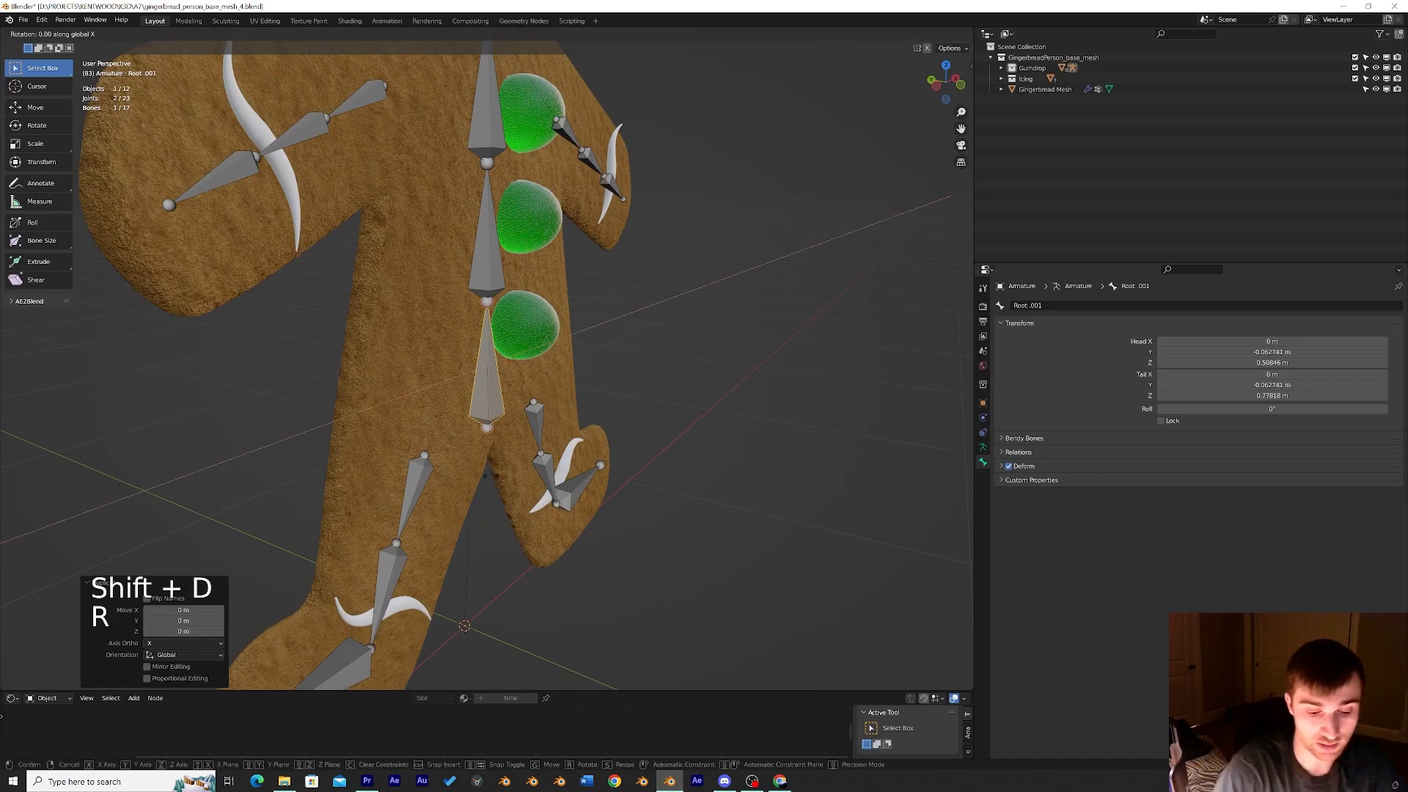
text(90)
key(Return)
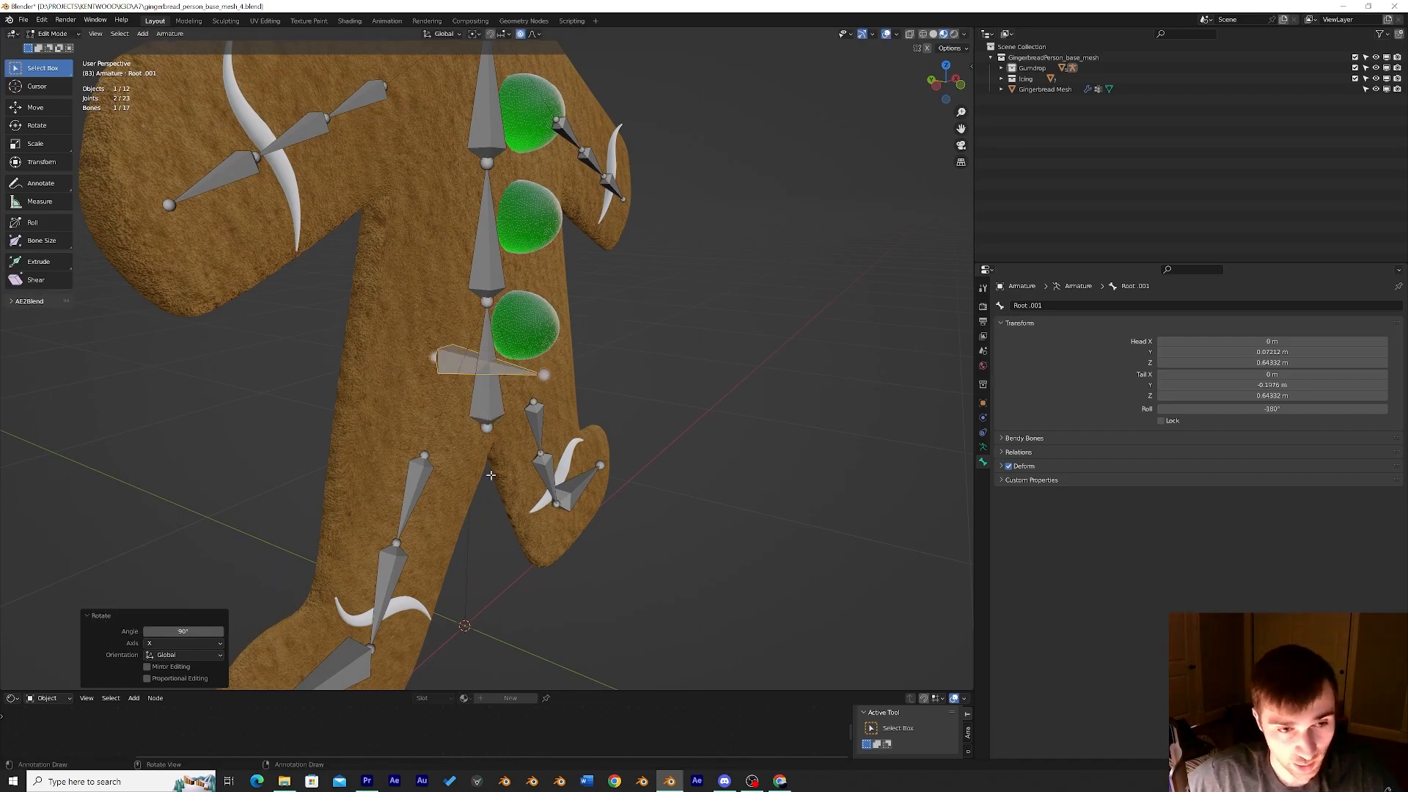
Shrink the duplicated bone and move it along Z and Y into the lowest gumdrop button.
key(s)
click(470, 444)
middle_drag(471, 444, 559, 399)
key(g)
key(z)
click(441, 384)
key(g)
key(s)
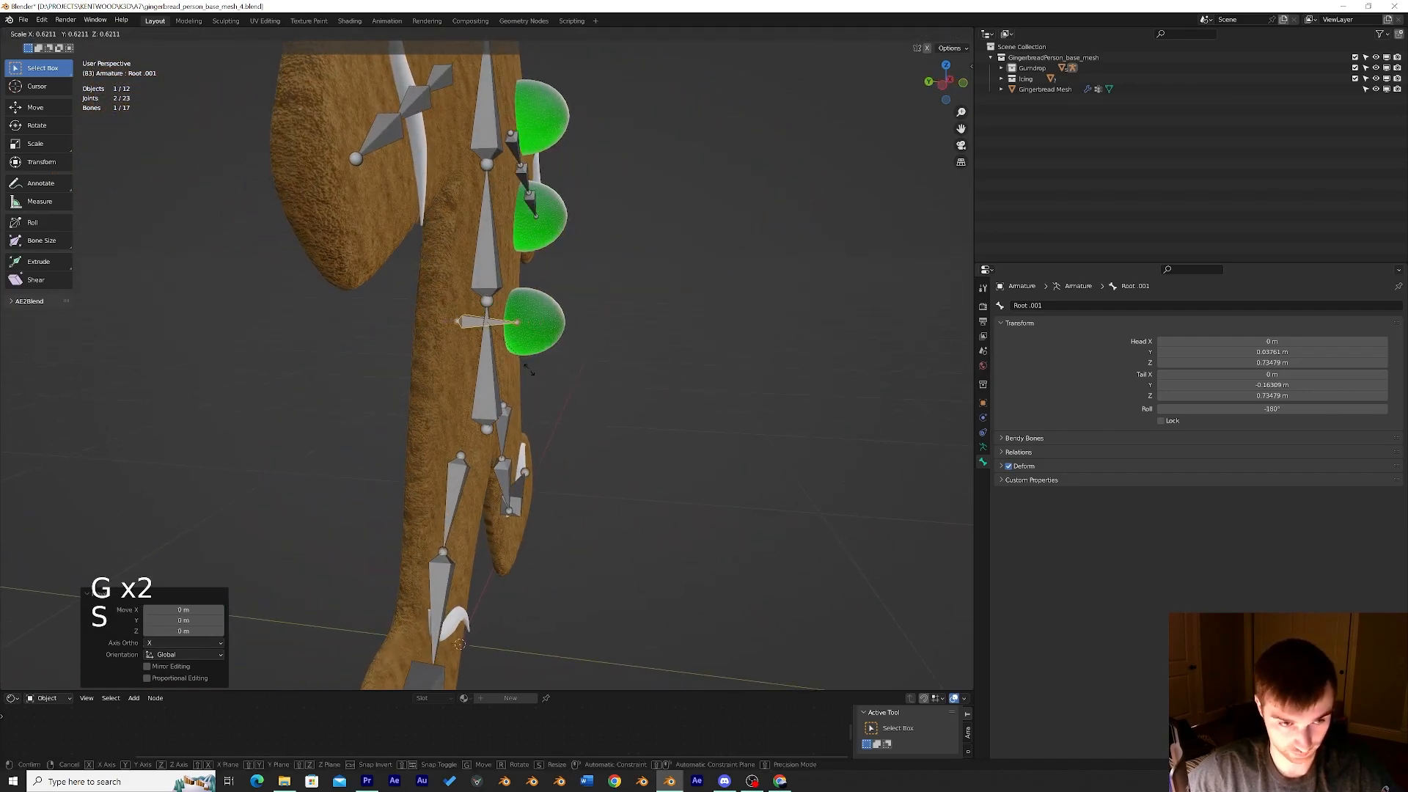
click(528, 368)
key(g)
key(y)
click(554, 368)
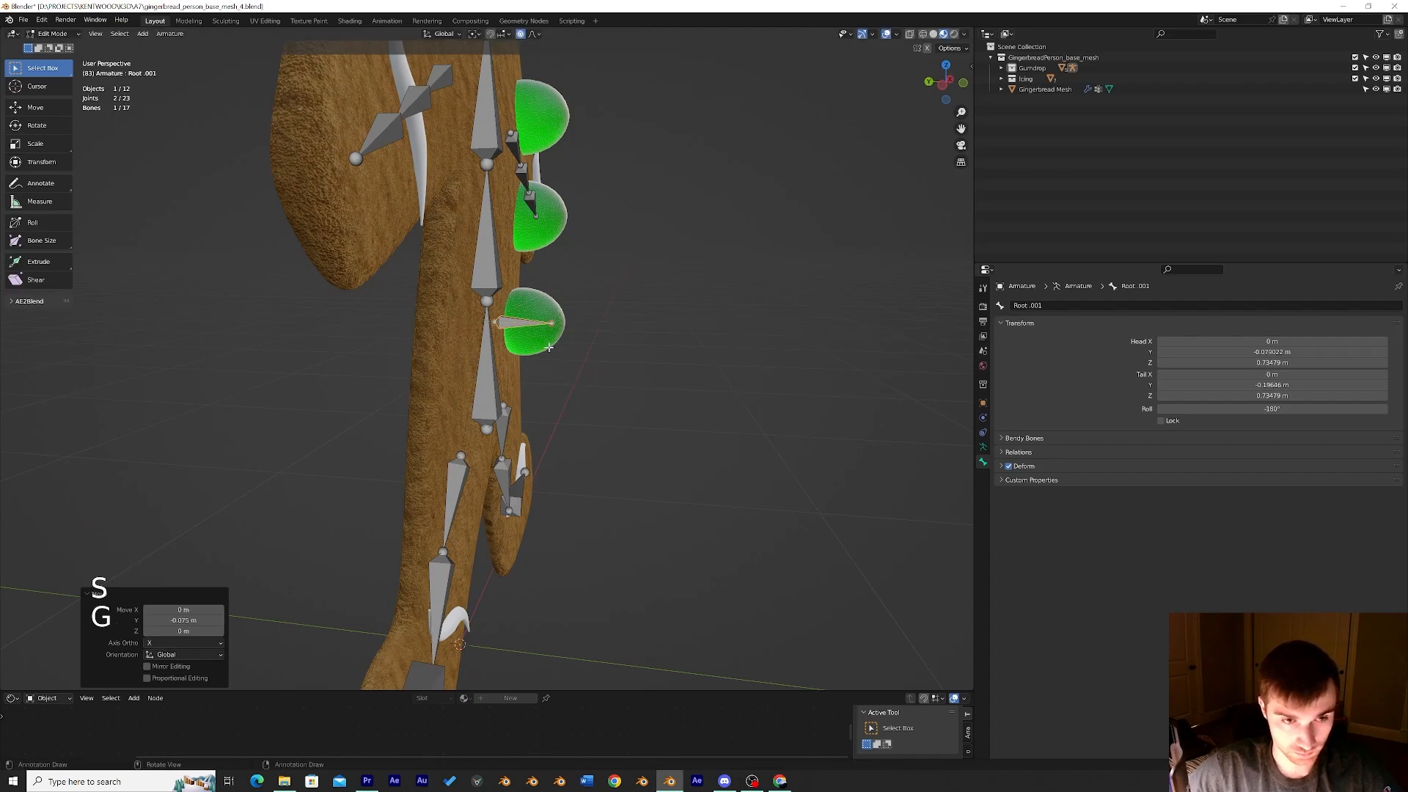
Fine-tune the gumdrop bone's position along Y inside the lowest button, using the left orthographic view.
key(KP_1)
click(942, 86)
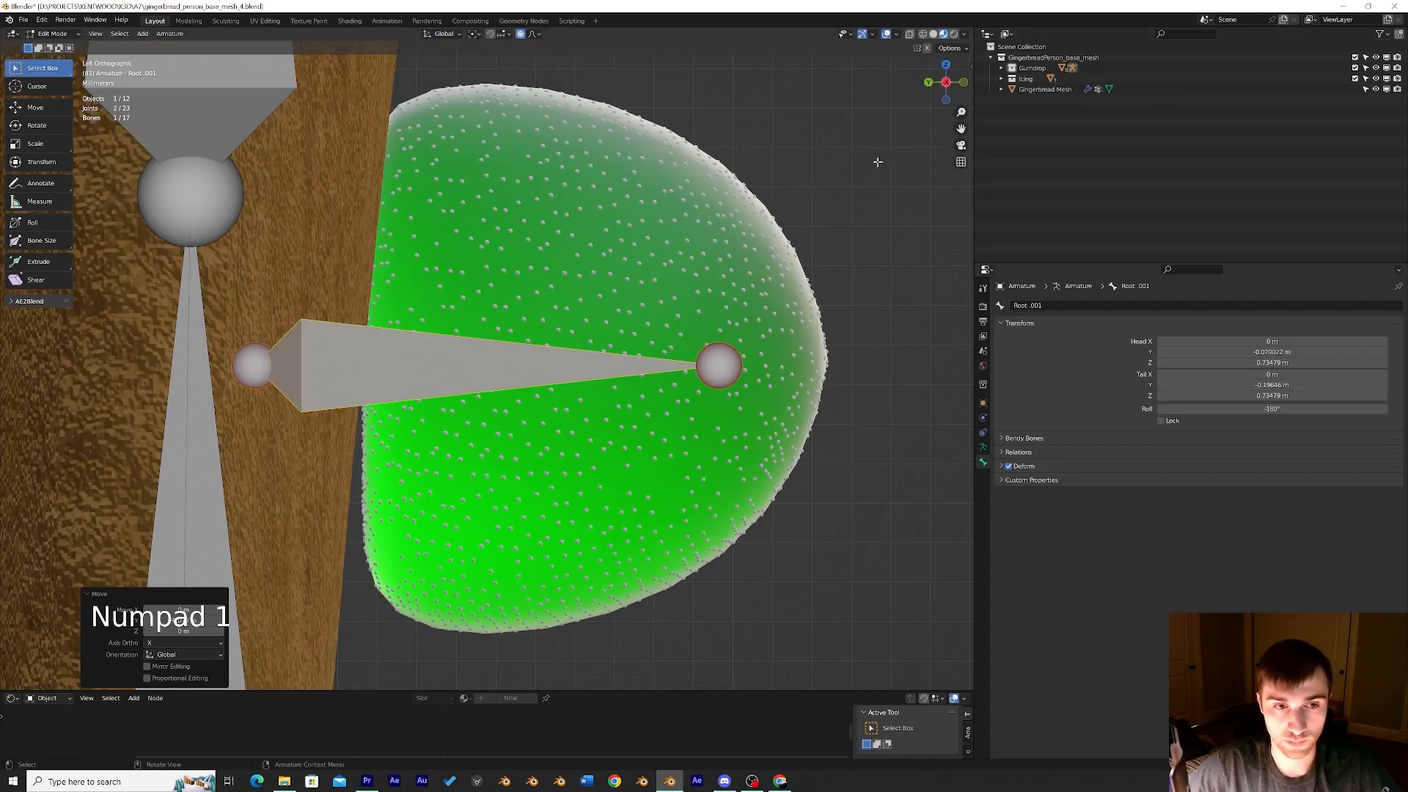
scroll(772, 242, down, 3)
key(g)
key(y)
key(g)
click(799, 288)
Duplicate the gumdrop bone about 0.22 m up along Z into the middle button and adjust it along Y.
middle_drag(792, 283, 756, 347)
scroll(678, 291, down, 5)
scroll(687, 306, down, 1)
key(shift+d)
key(z)
key(g)
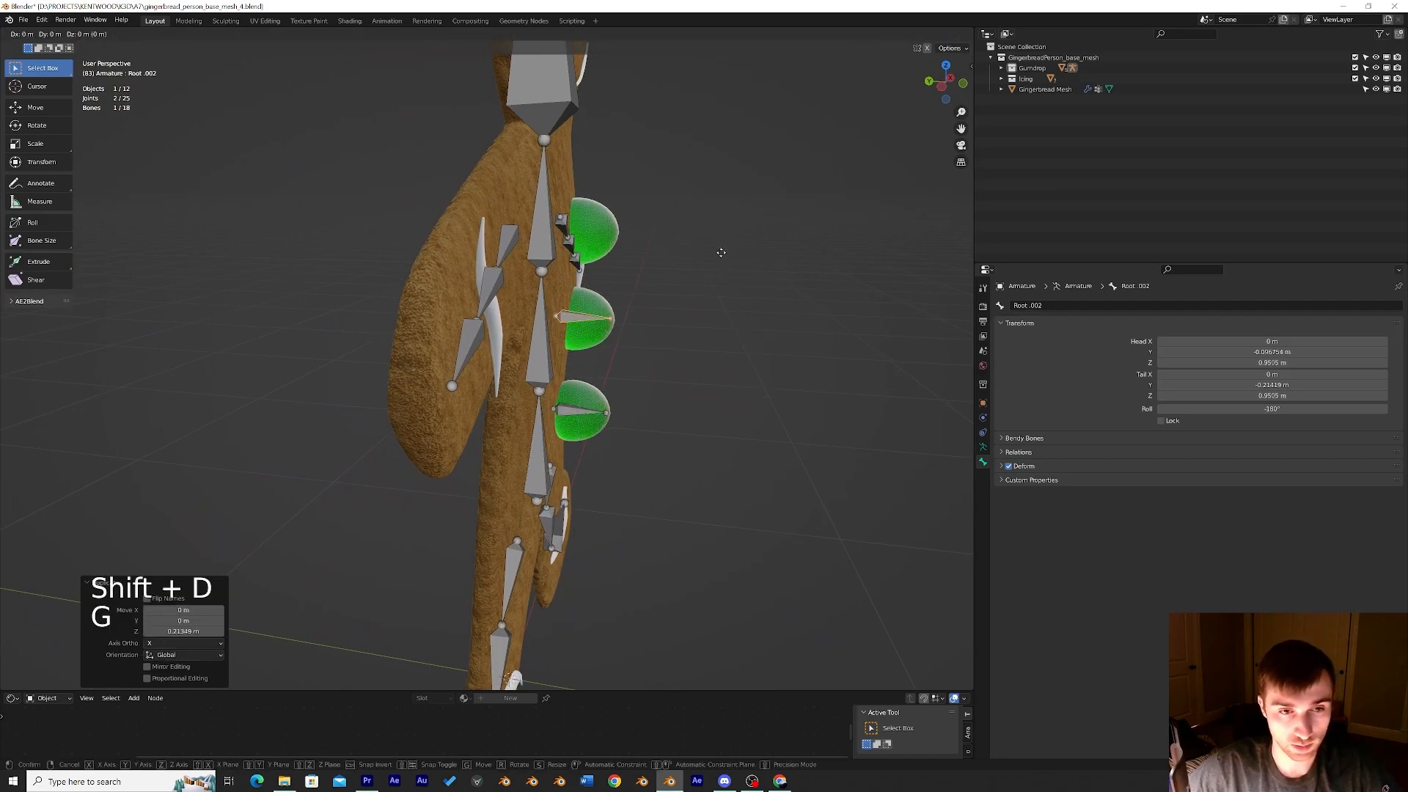
key(y)
click(718, 252)
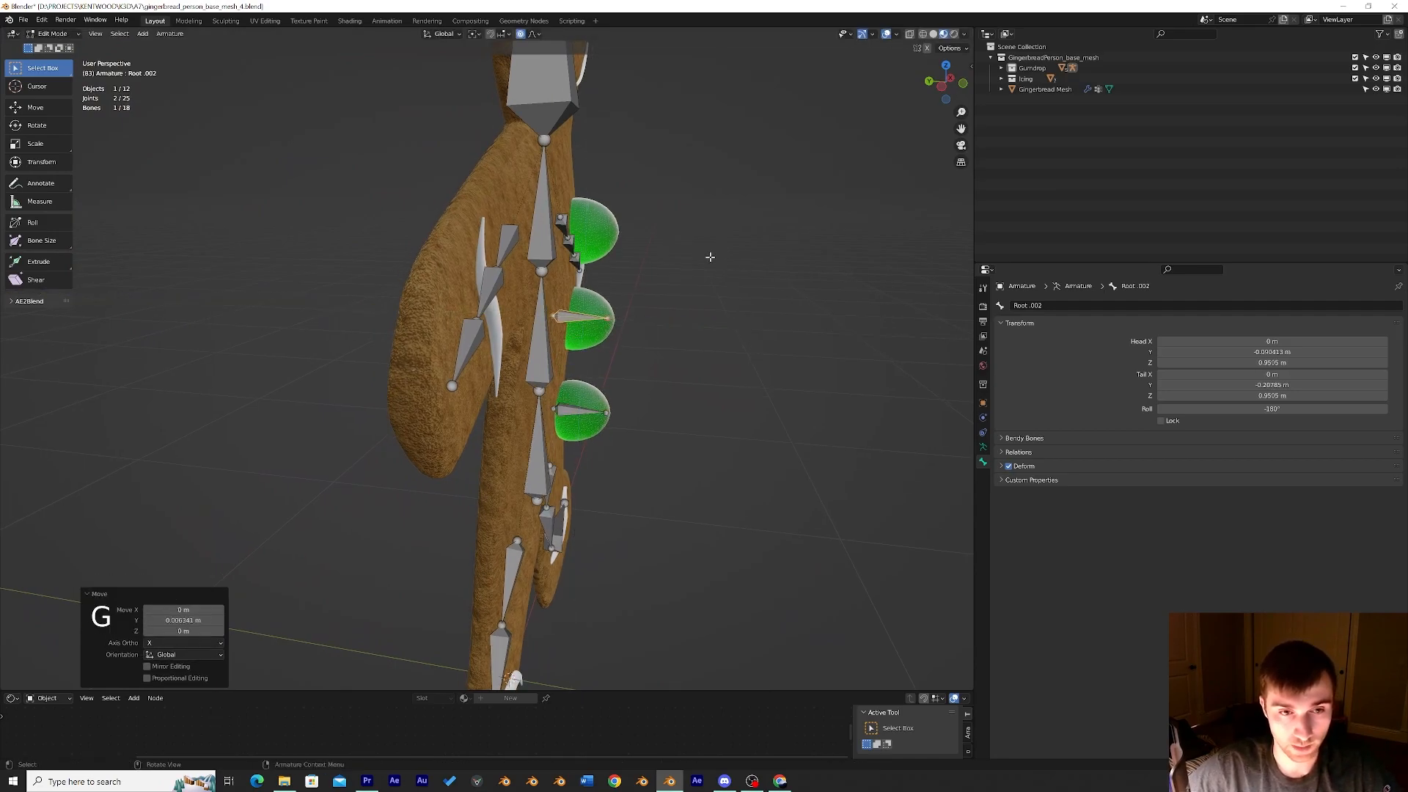
Duplicate the middle gumdrop bone upward along Z into the top button and adjust it along Y.
key(shift+d)
key(z)
click(700, 171)
key(g)
key(y)
click(700, 171)
Parent the top gumdrop bone to the Root bone with Keep Offset.
middle_drag(711, 209, 449, 451)
shift+click(445, 464)
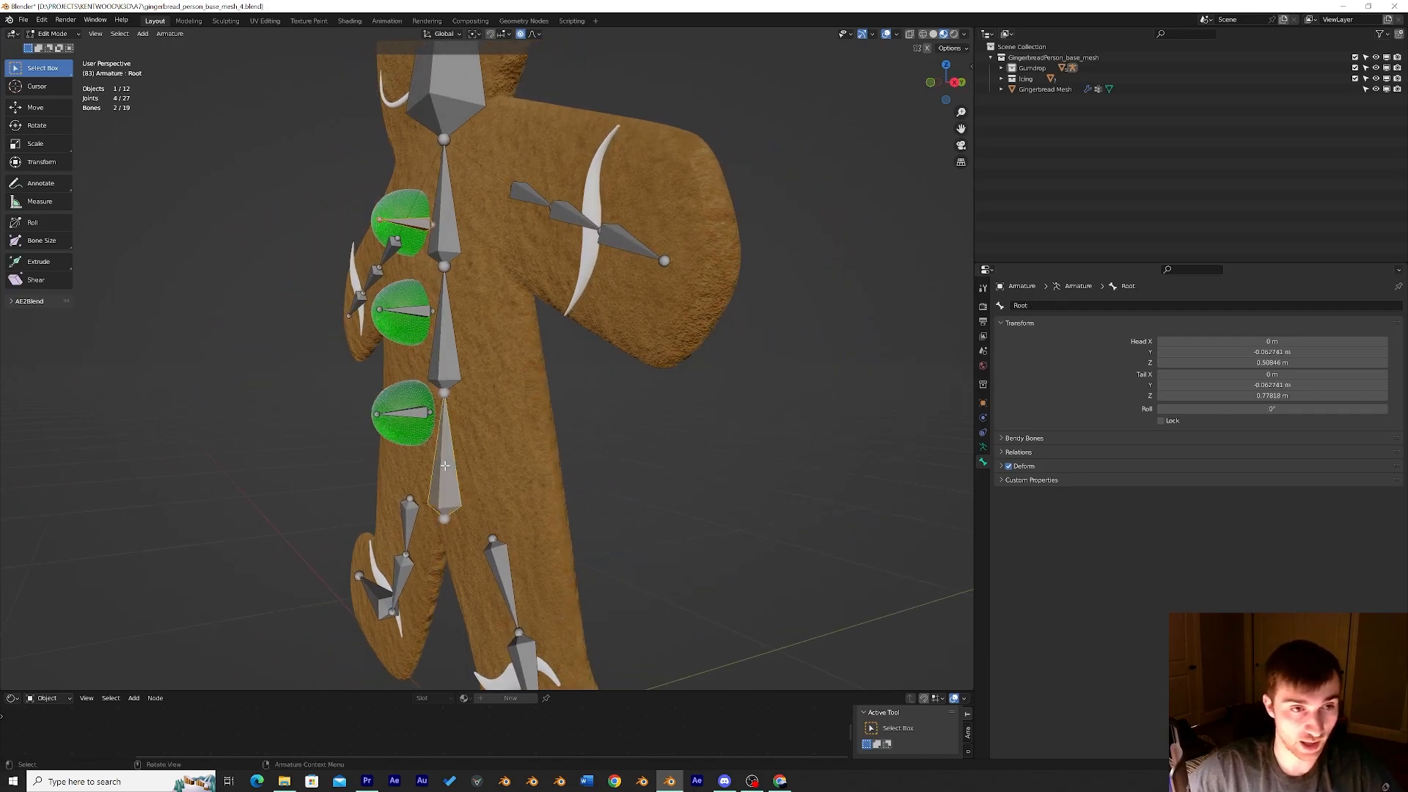
key(ctrl+p)
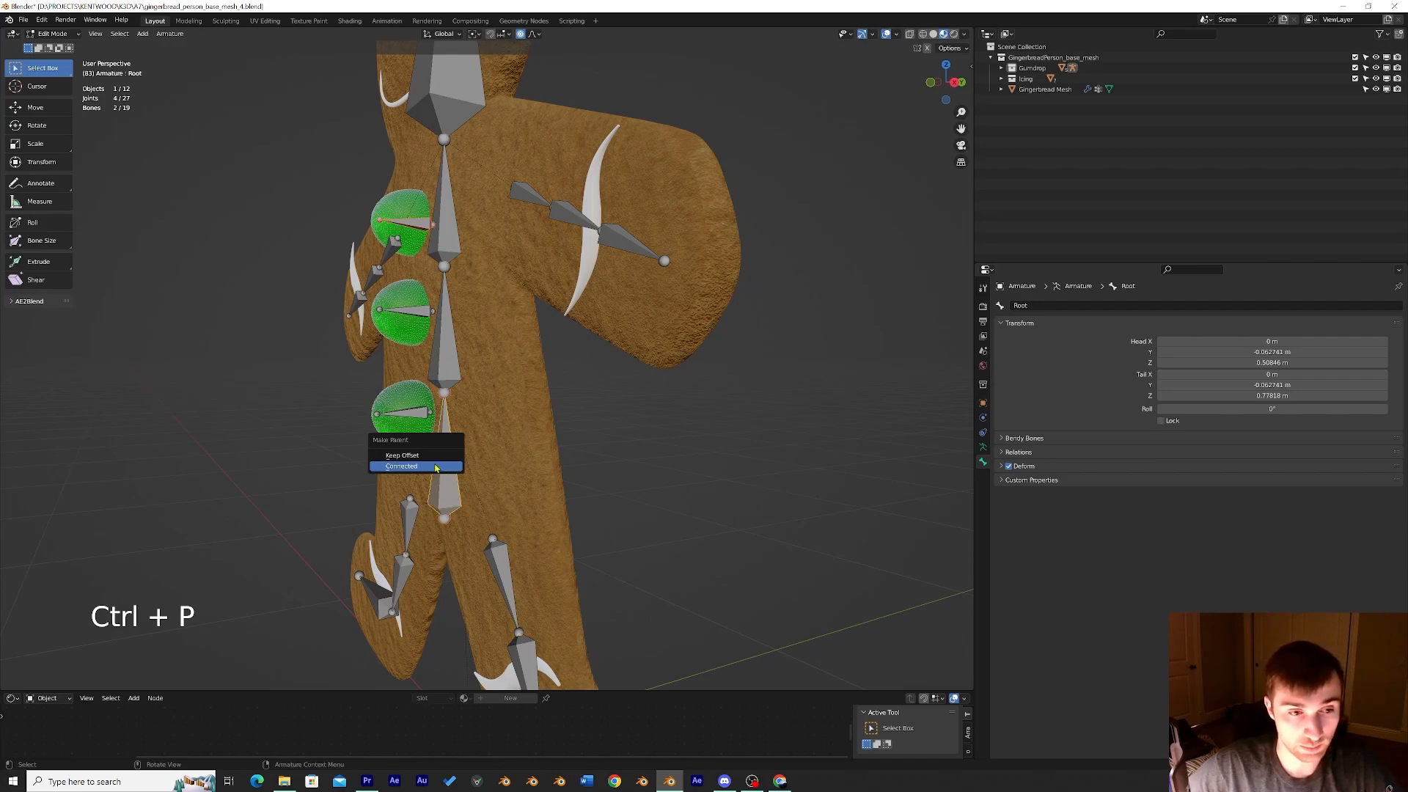
click(414, 455)
Parent the middle gumdrop bone to the Root bone with Keep Offset.
click(410, 311)
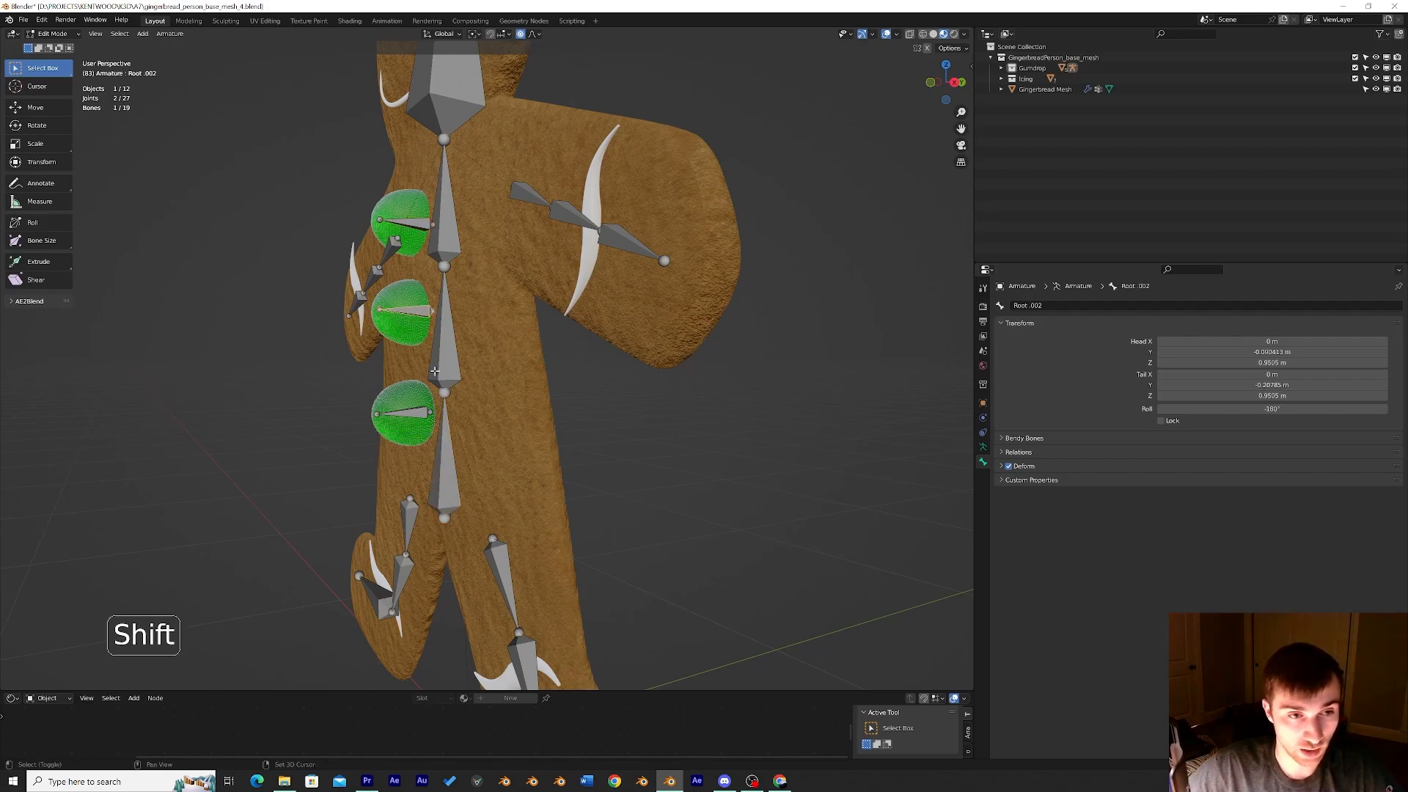
shift+click(444, 462)
key(ctrl+p)
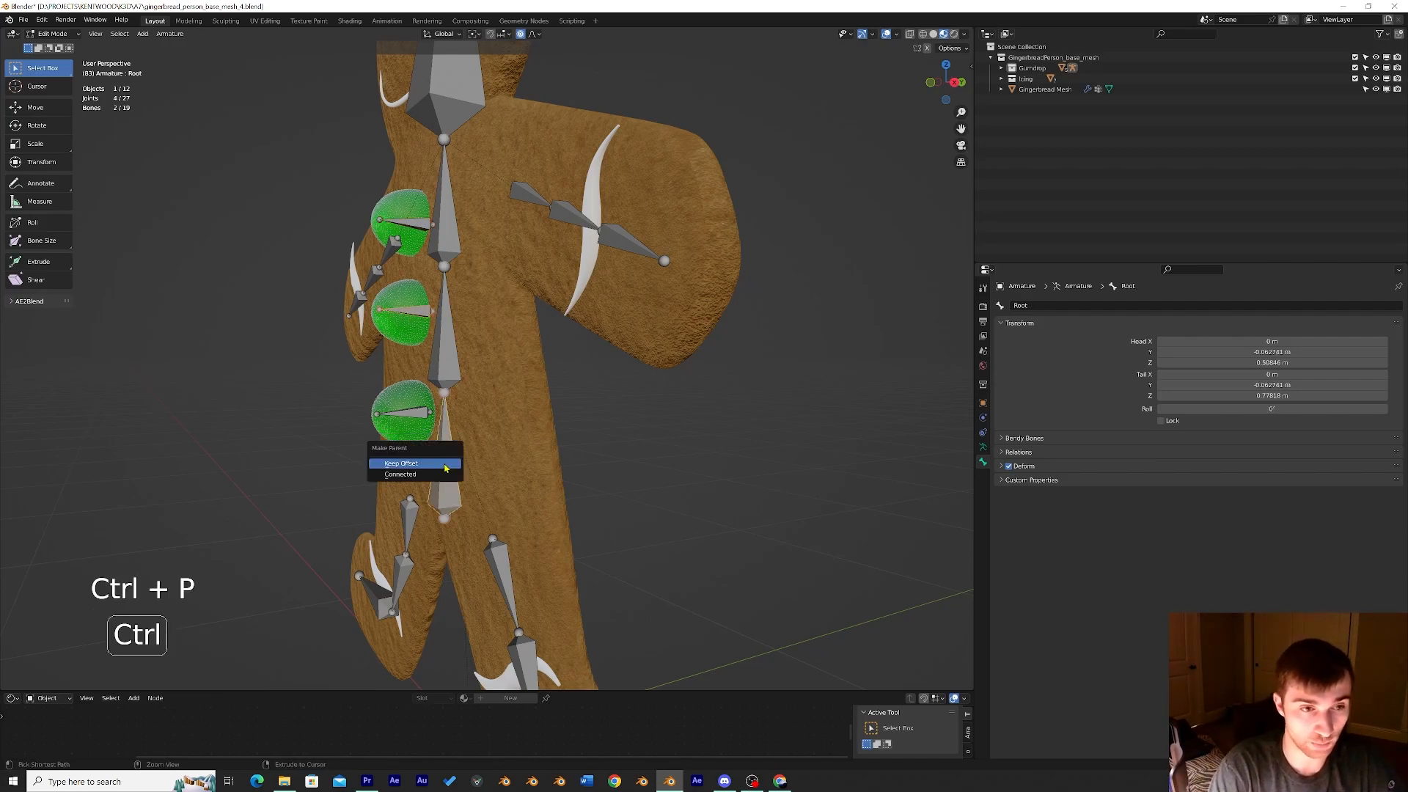
click(445, 465)
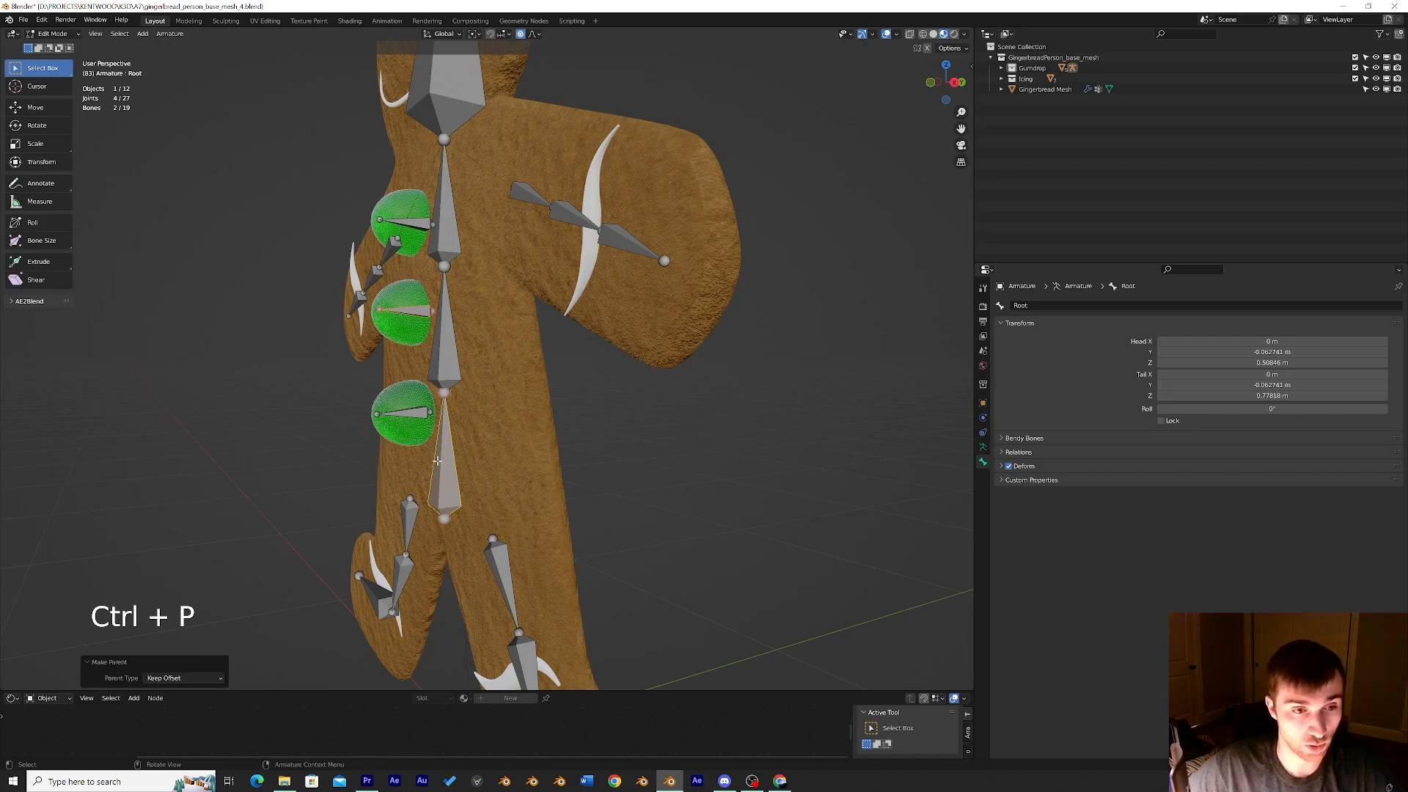
Try to parent the middle gumdrop bone to Root with Keep Offset a second time.
click(420, 314)
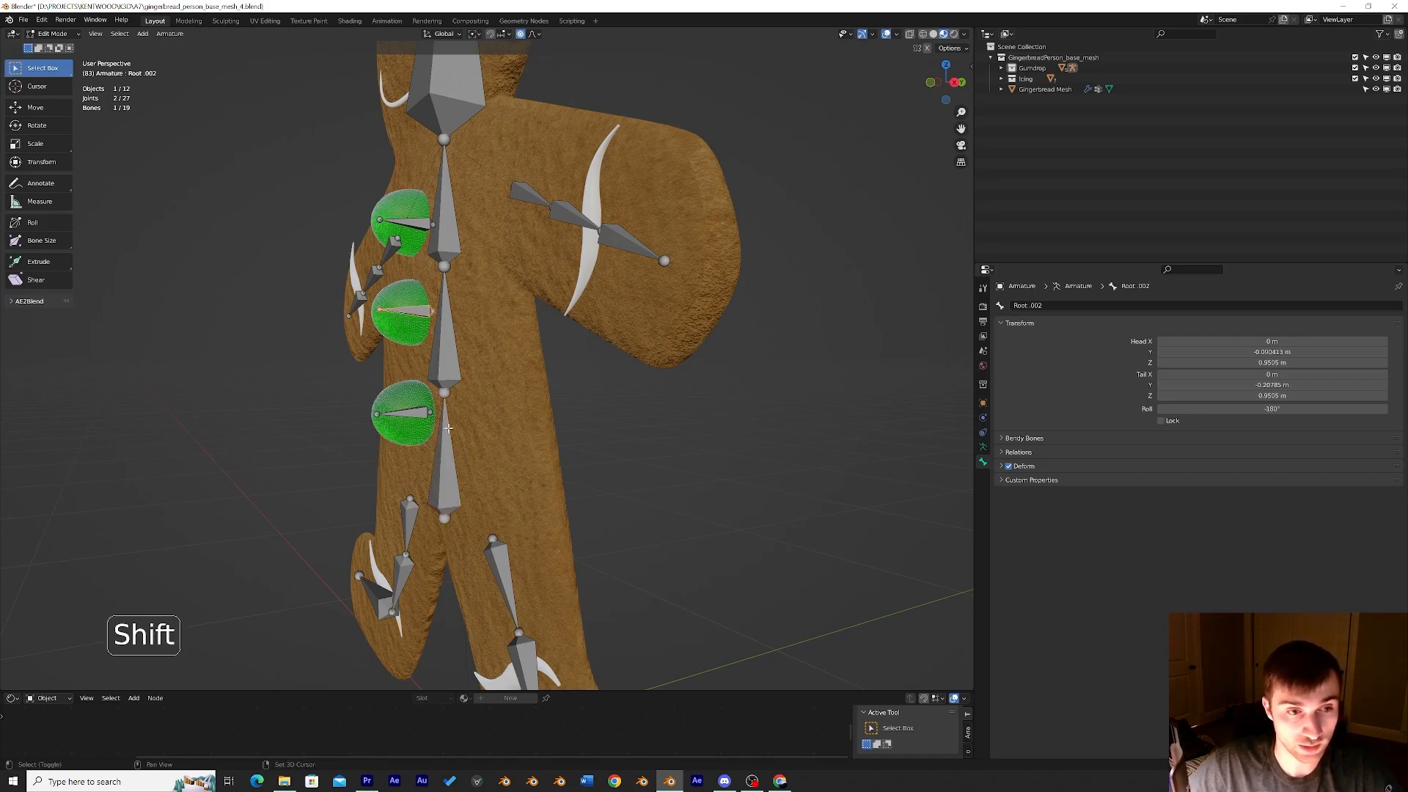
shift+click(443, 450)
click(415, 314)
shift+click(447, 454)
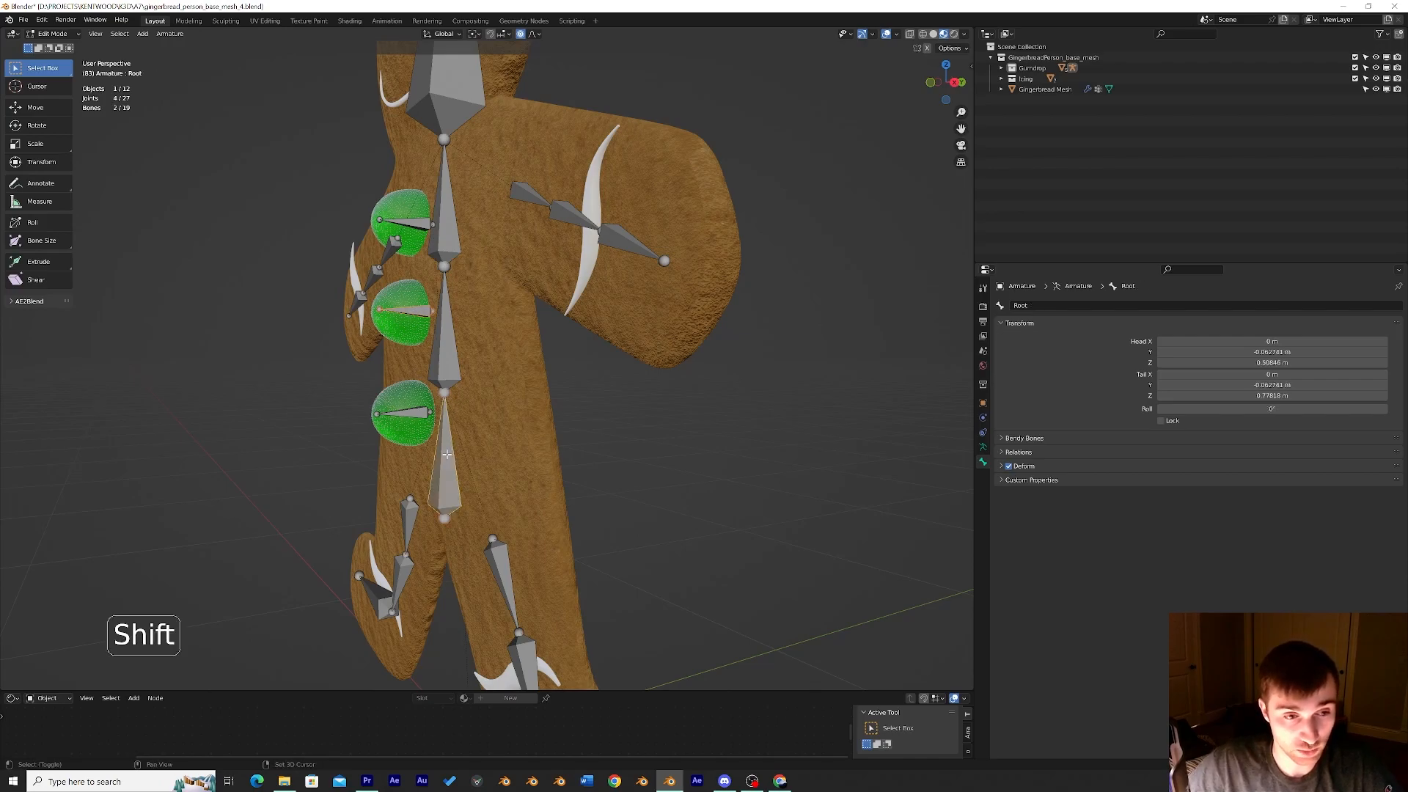
key(ctrl+p)
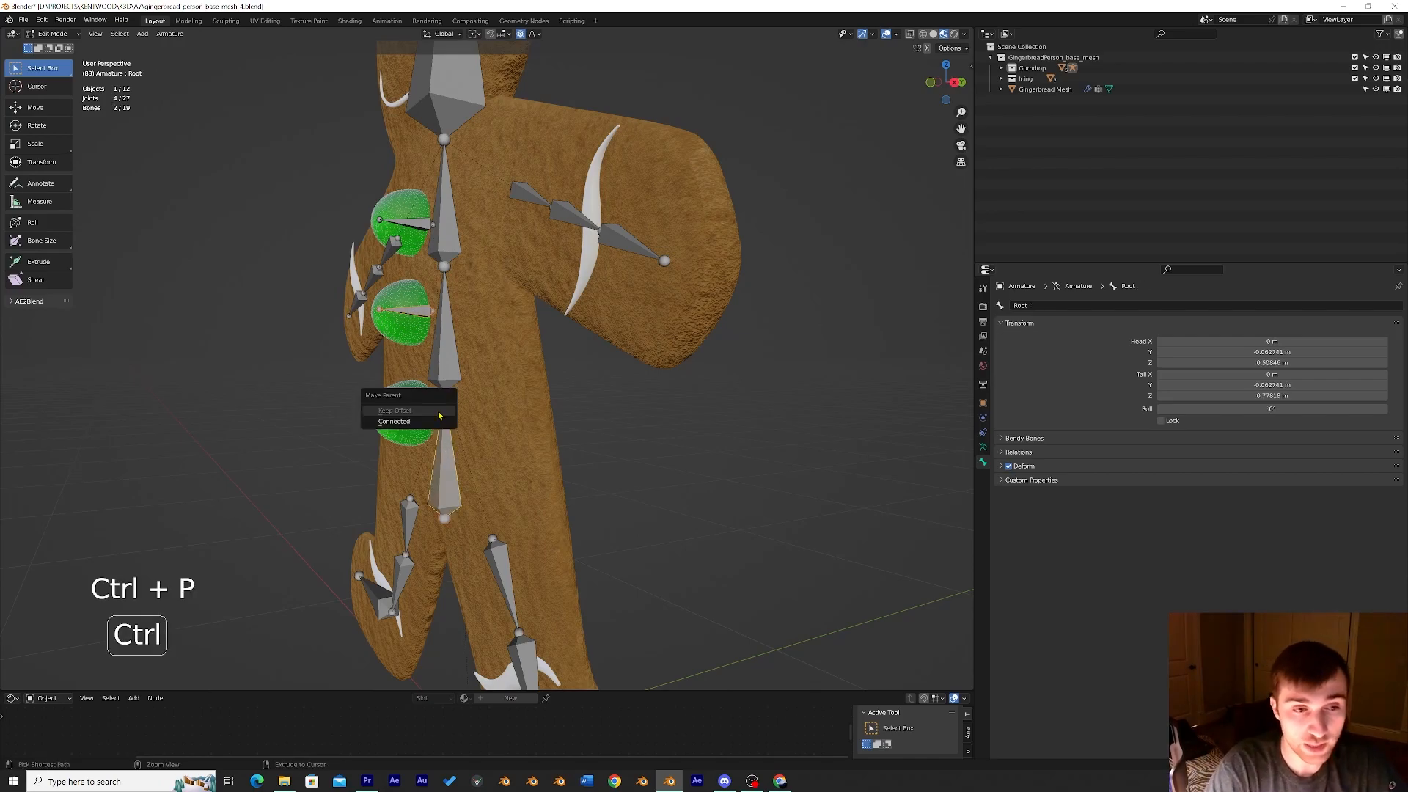
click(439, 416)
Parent the lowest gumdrop bone to the Root bone with Keep Offset.
click(421, 401)
shift+click(442, 470)
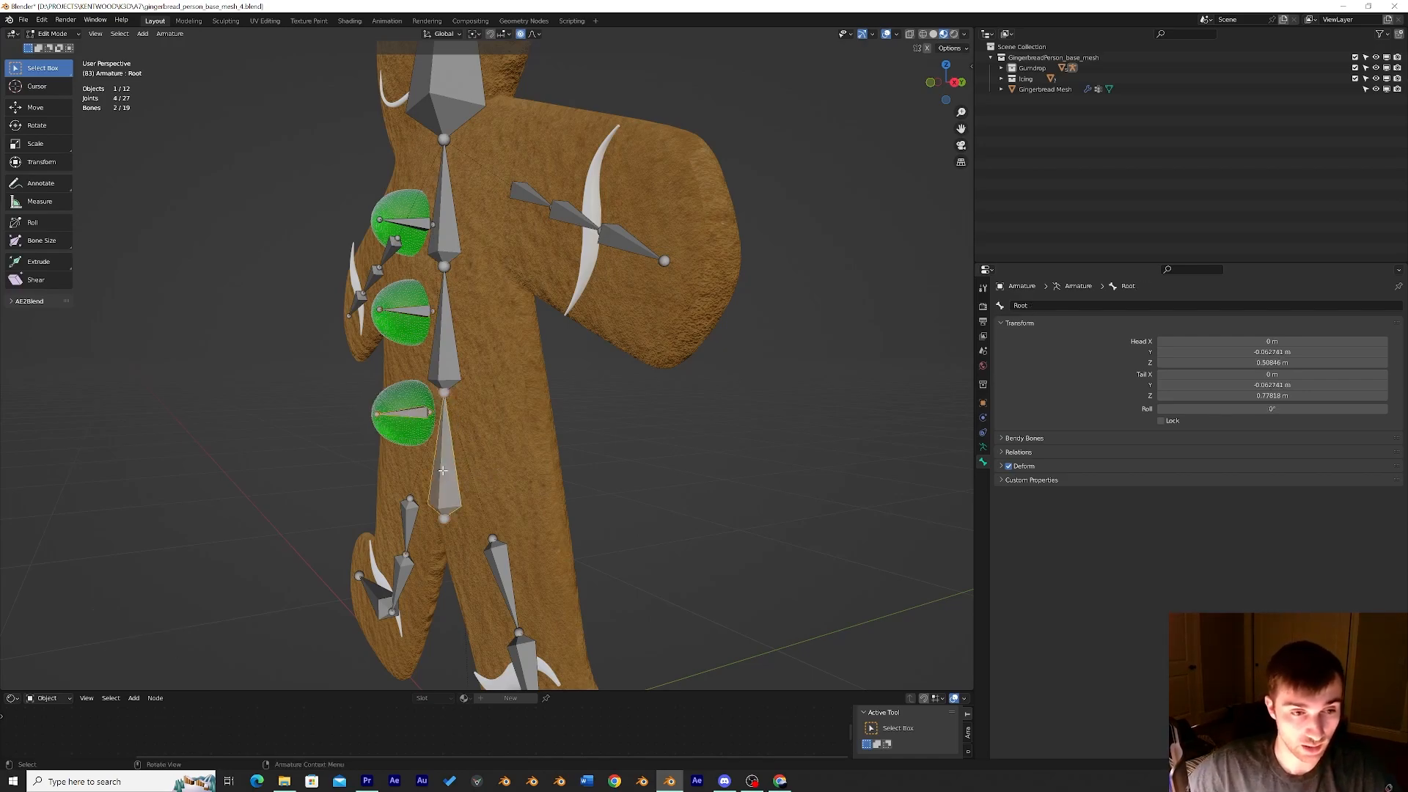
key(ctrl+p)
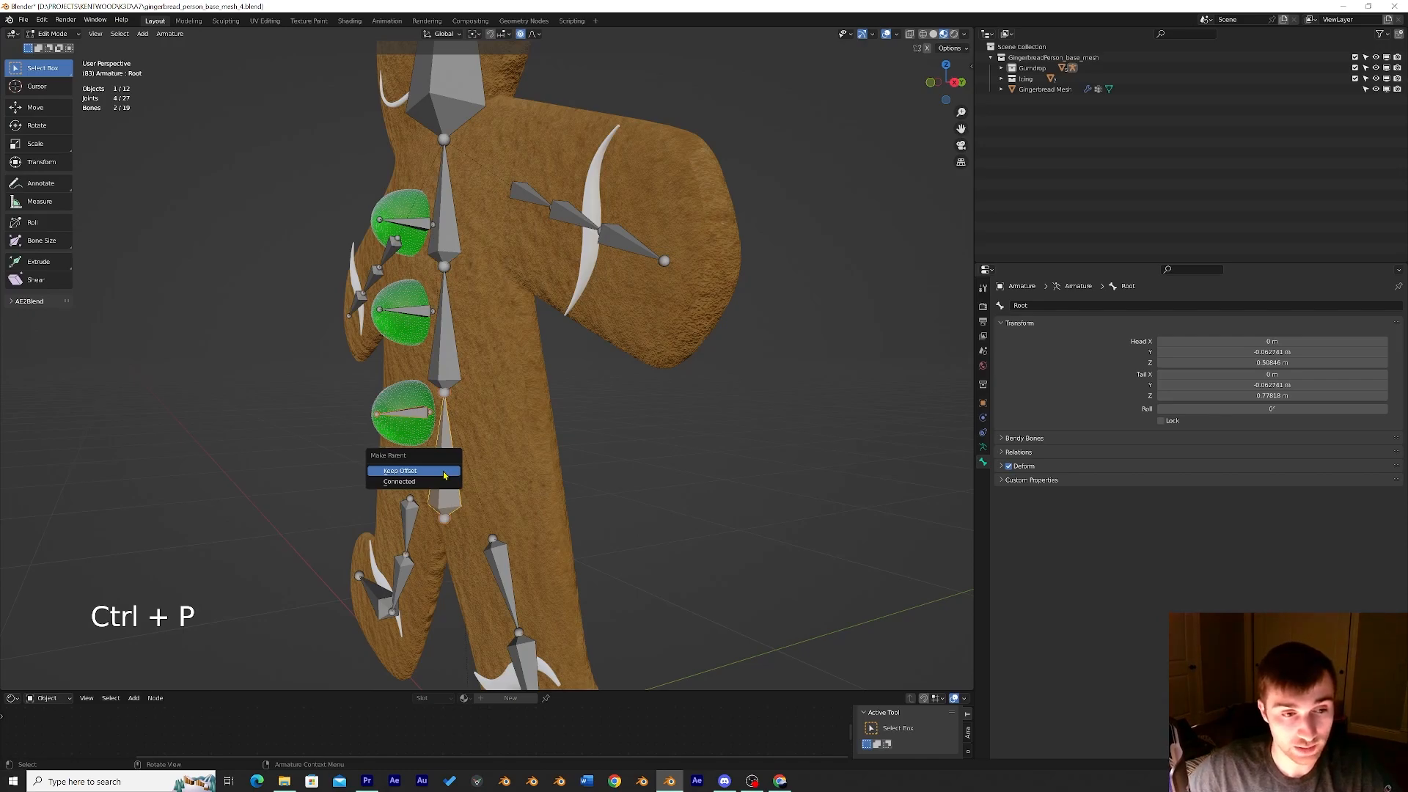
click(444, 475)
middle_drag(448, 473, 636, 479)
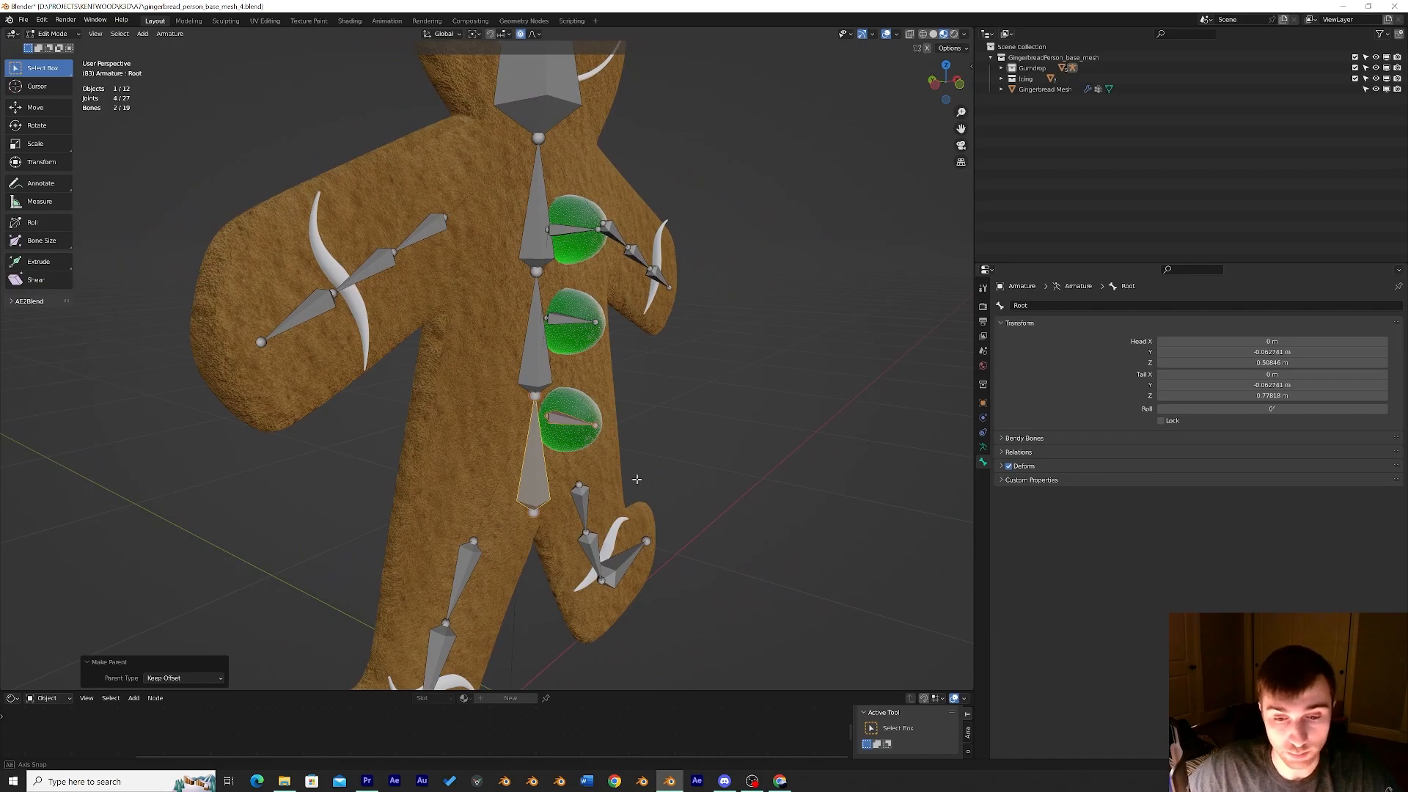
middle_drag(693, 344, 730, 350)
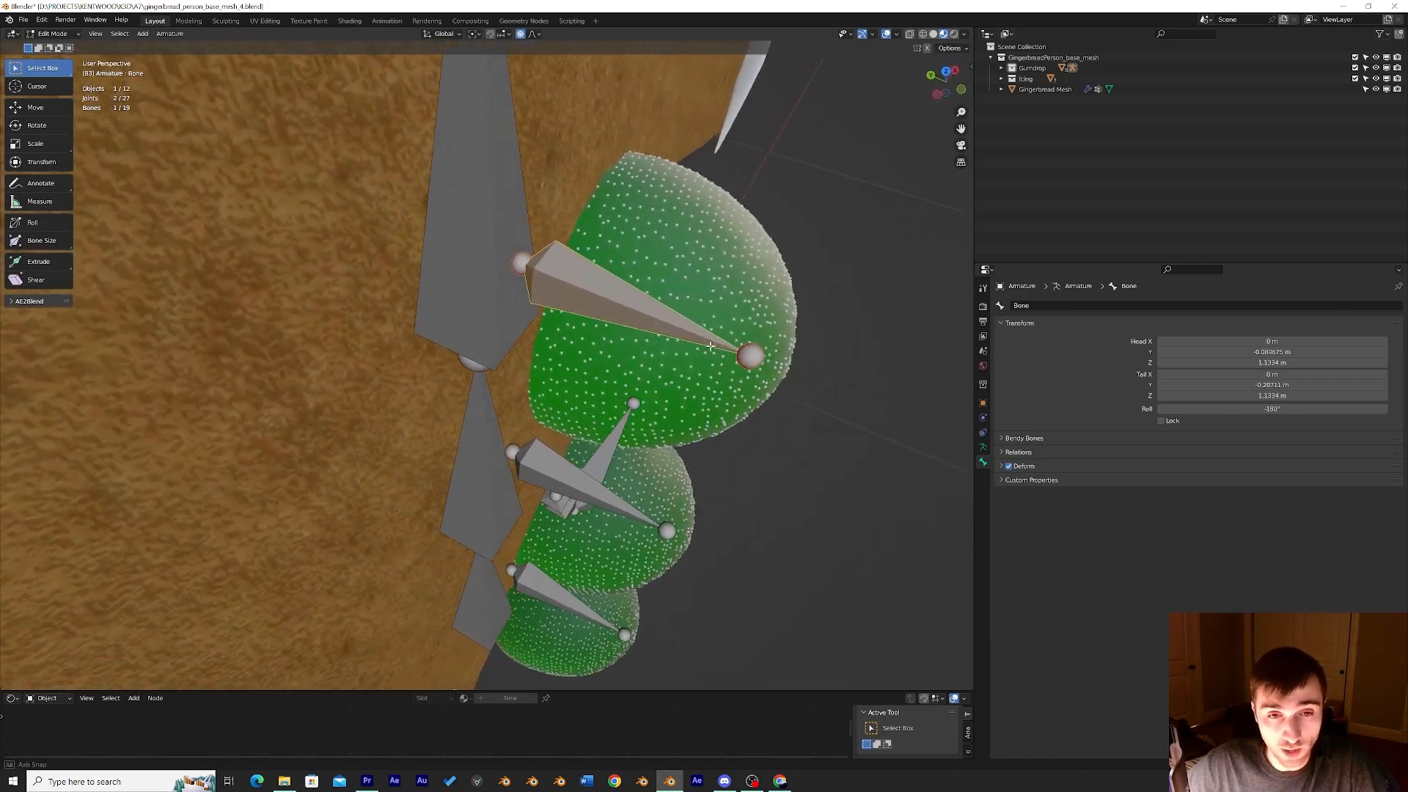
Rename the bone inside the top gumdrop as Gumdrop_top.
middle_drag(710, 345, 612, 311)
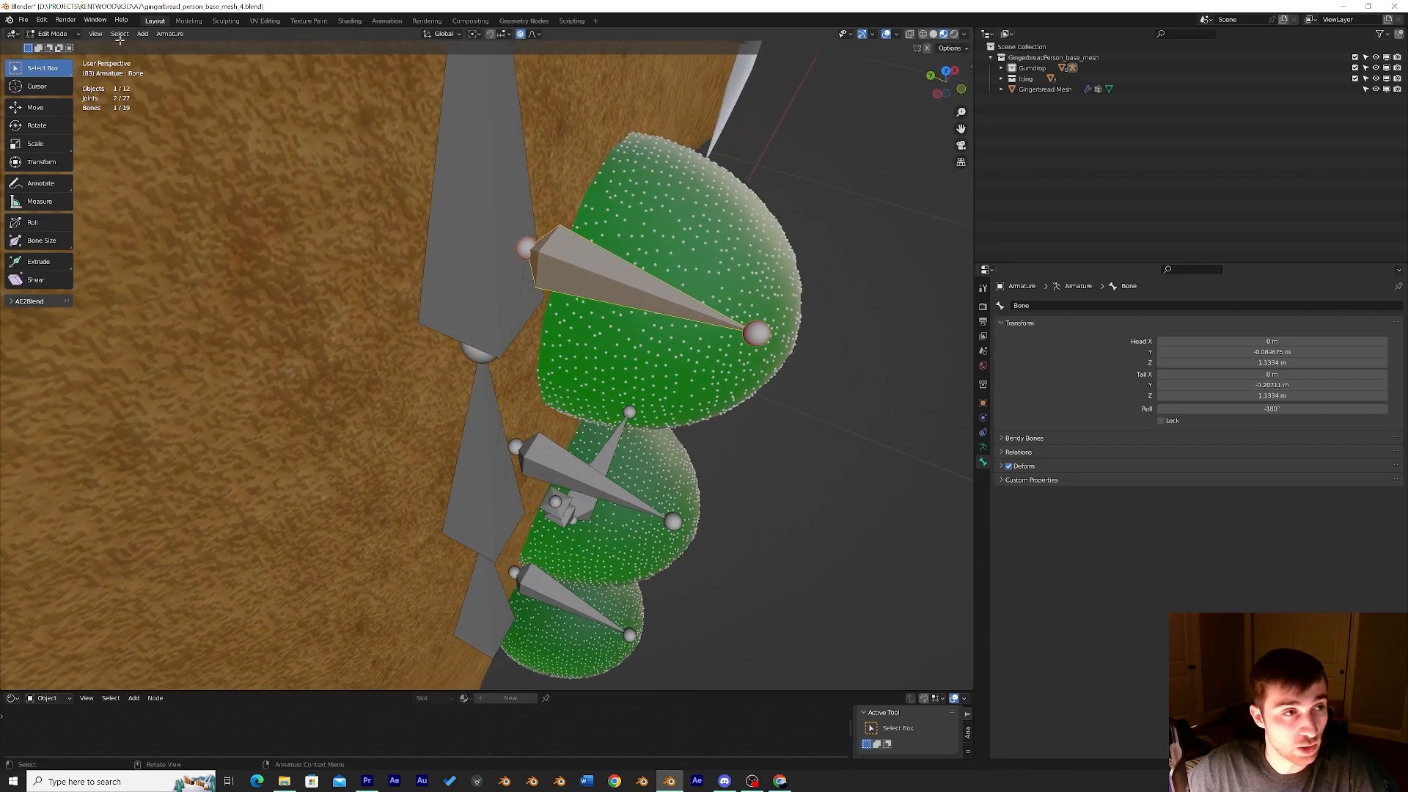
click(528, 265)
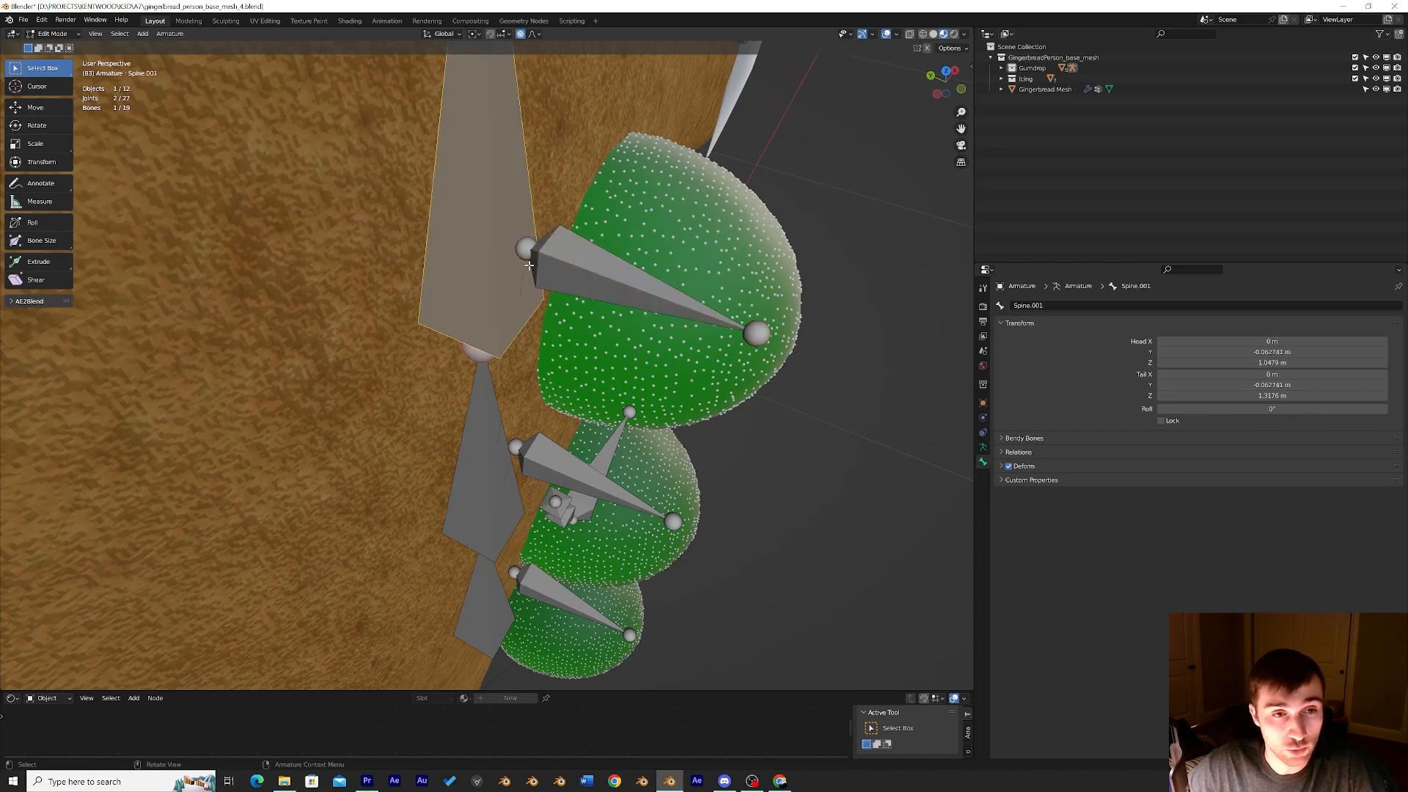
click(572, 269)
double_click(1030, 308)
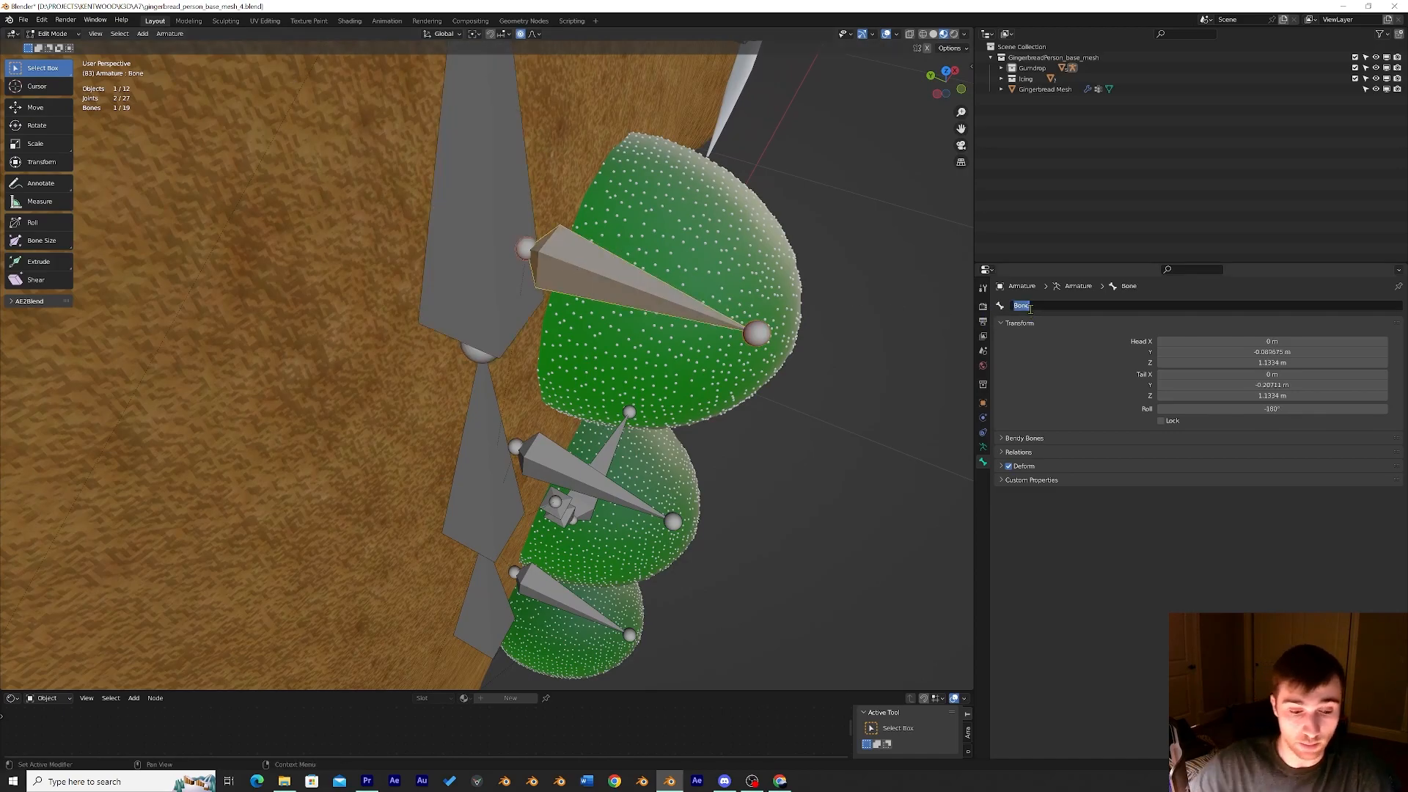
text(Gumdrop_top)
key(Return)
Rename the bone inside the middle gumdrop as gumdrop_middle.
click(587, 480)
double_click(1045, 305)
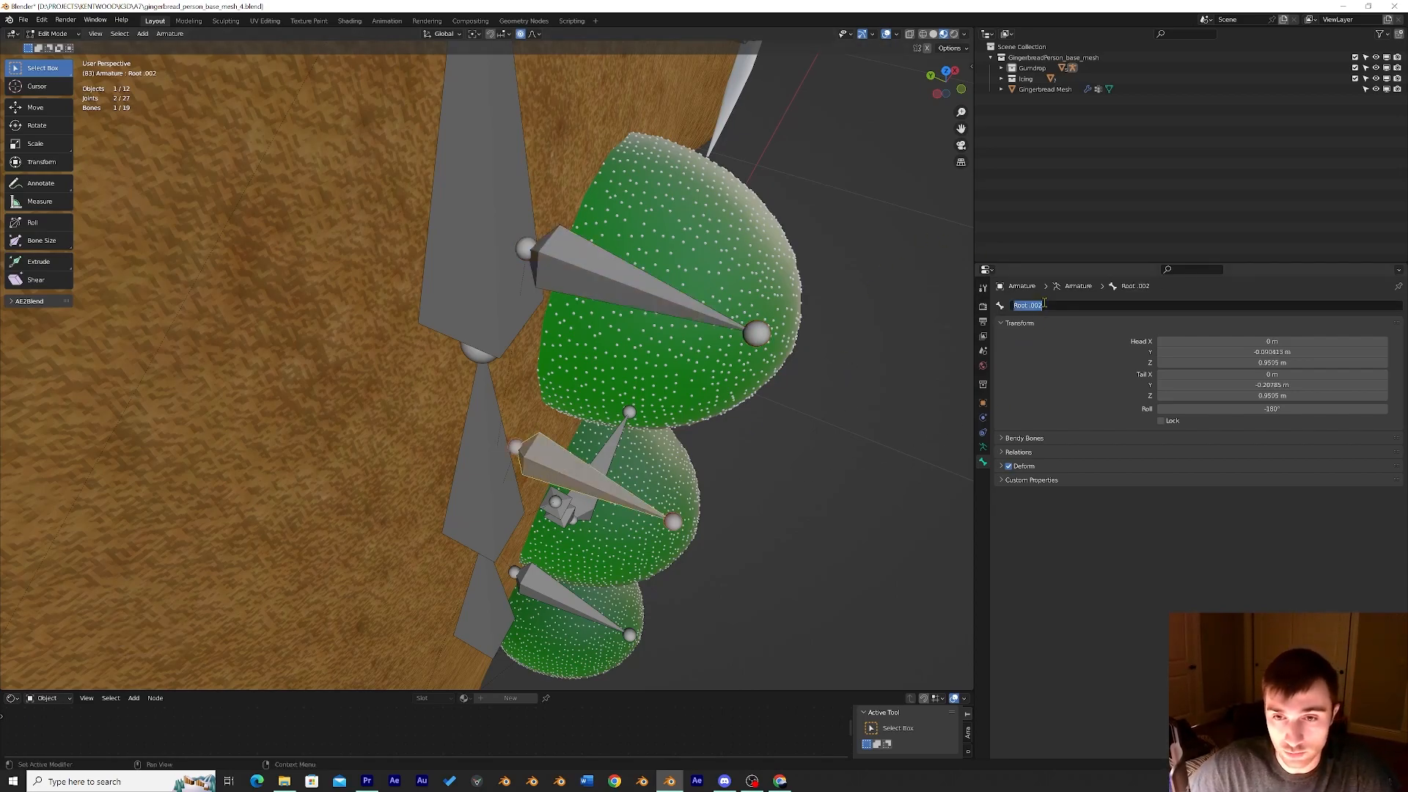
text(Gumdrop_mido)
key(BackSpace)
text(dle)
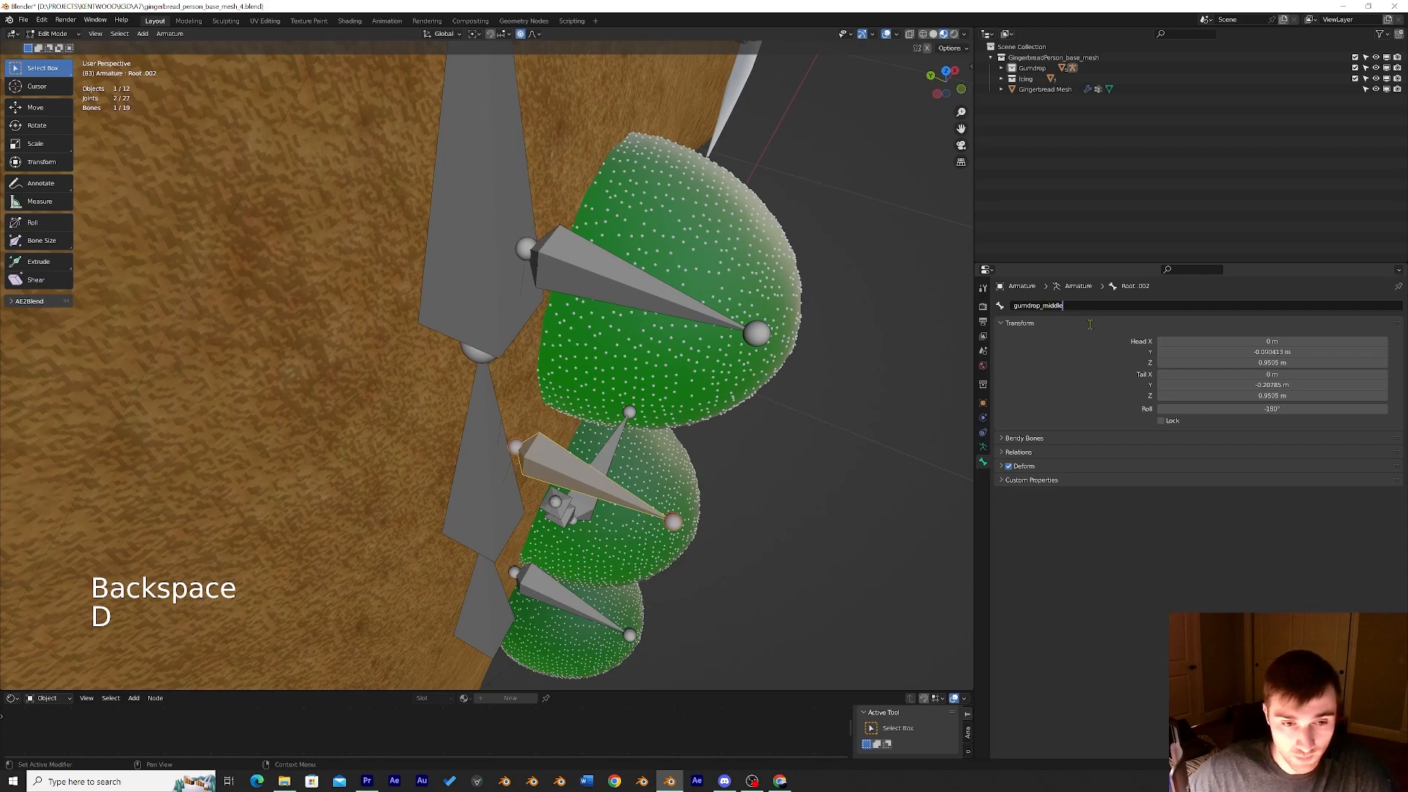
key(Return)
Rename the bone inside the lowest gumdrop as gumdrop_bottom and clear the bone selection.
click(562, 609)
click(1059, 303)
text(gumdrop_bottom)
key(Return)
click(687, 384)
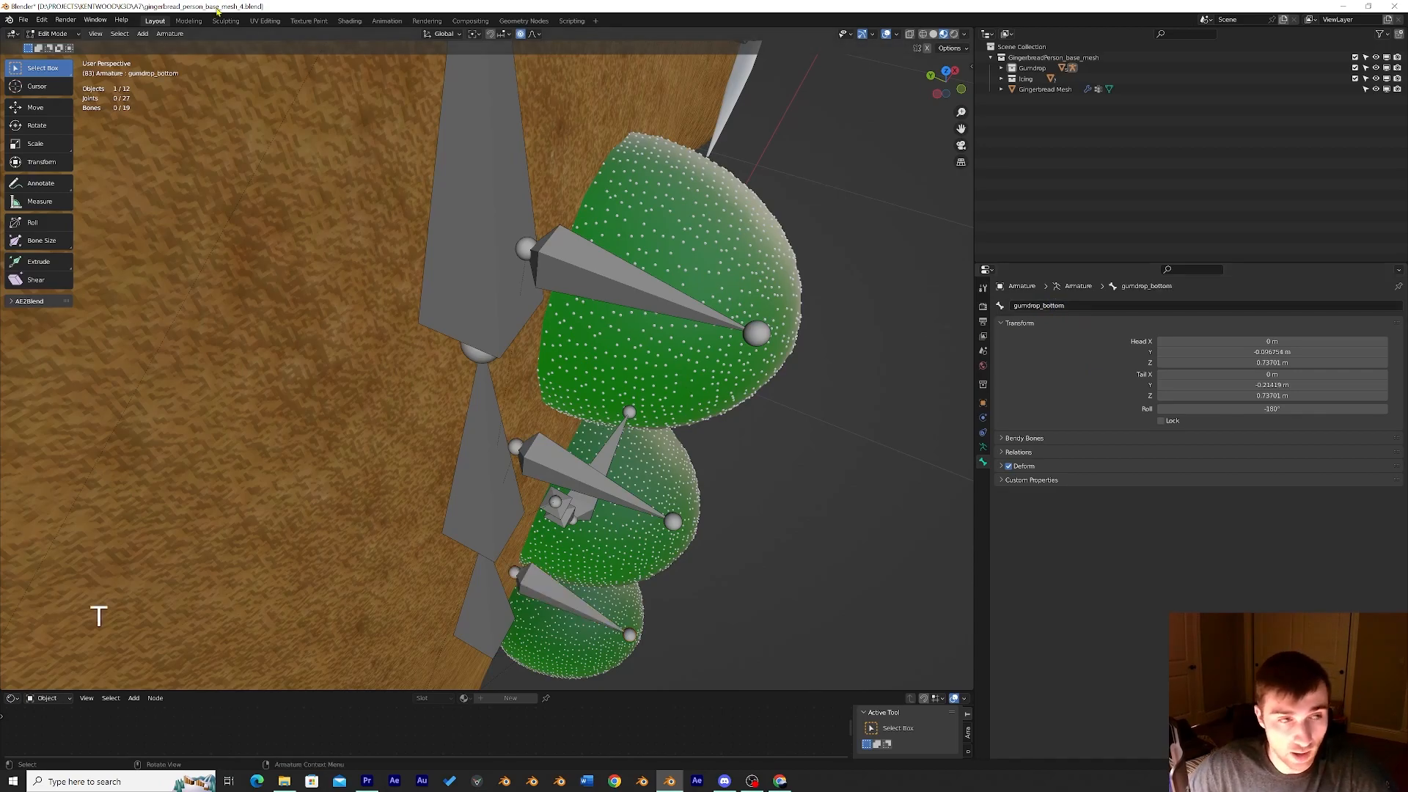
In Object Mode, parent the top gumdrop mesh to the armature using Armature Deform With Empty Groups.
click(66, 33)
click(76, 45)
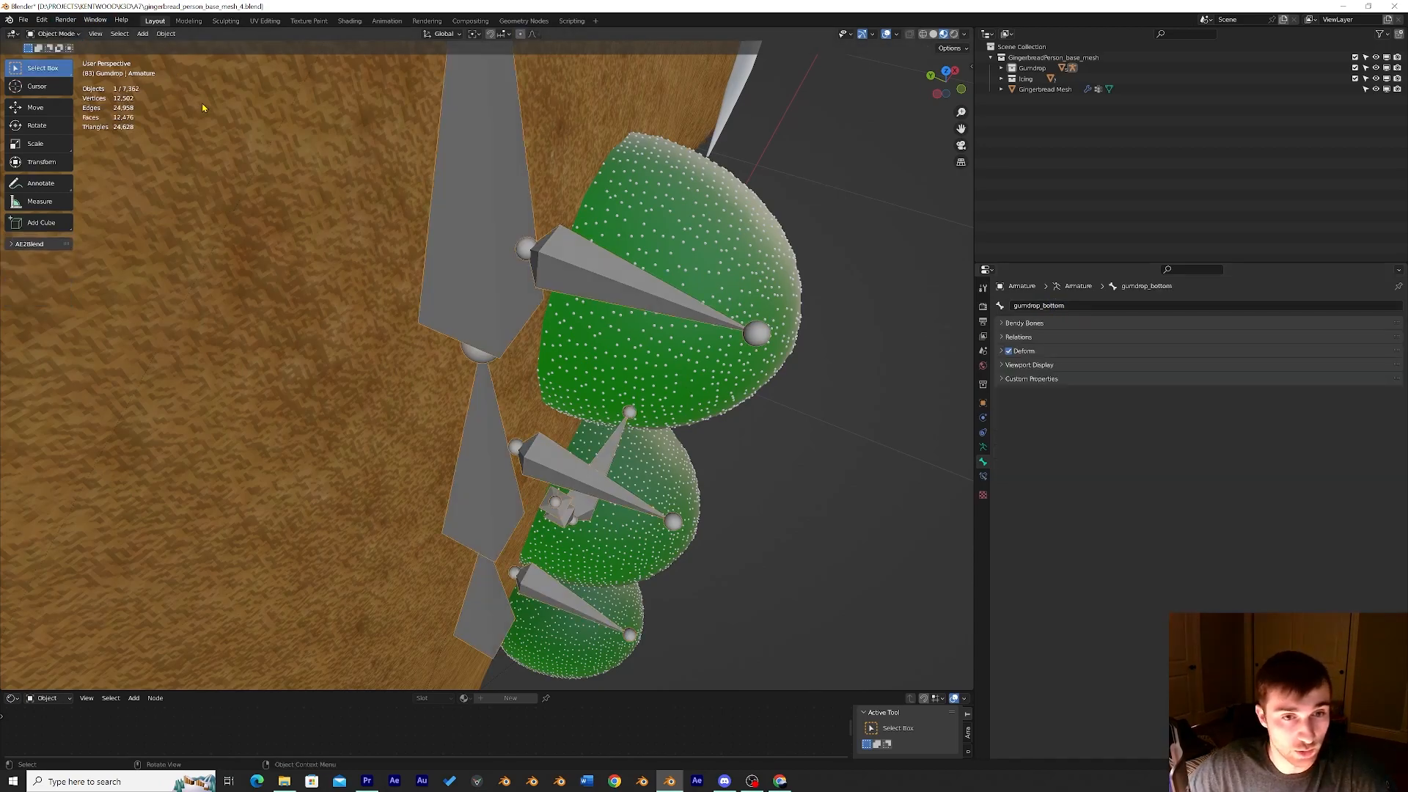
click(744, 235)
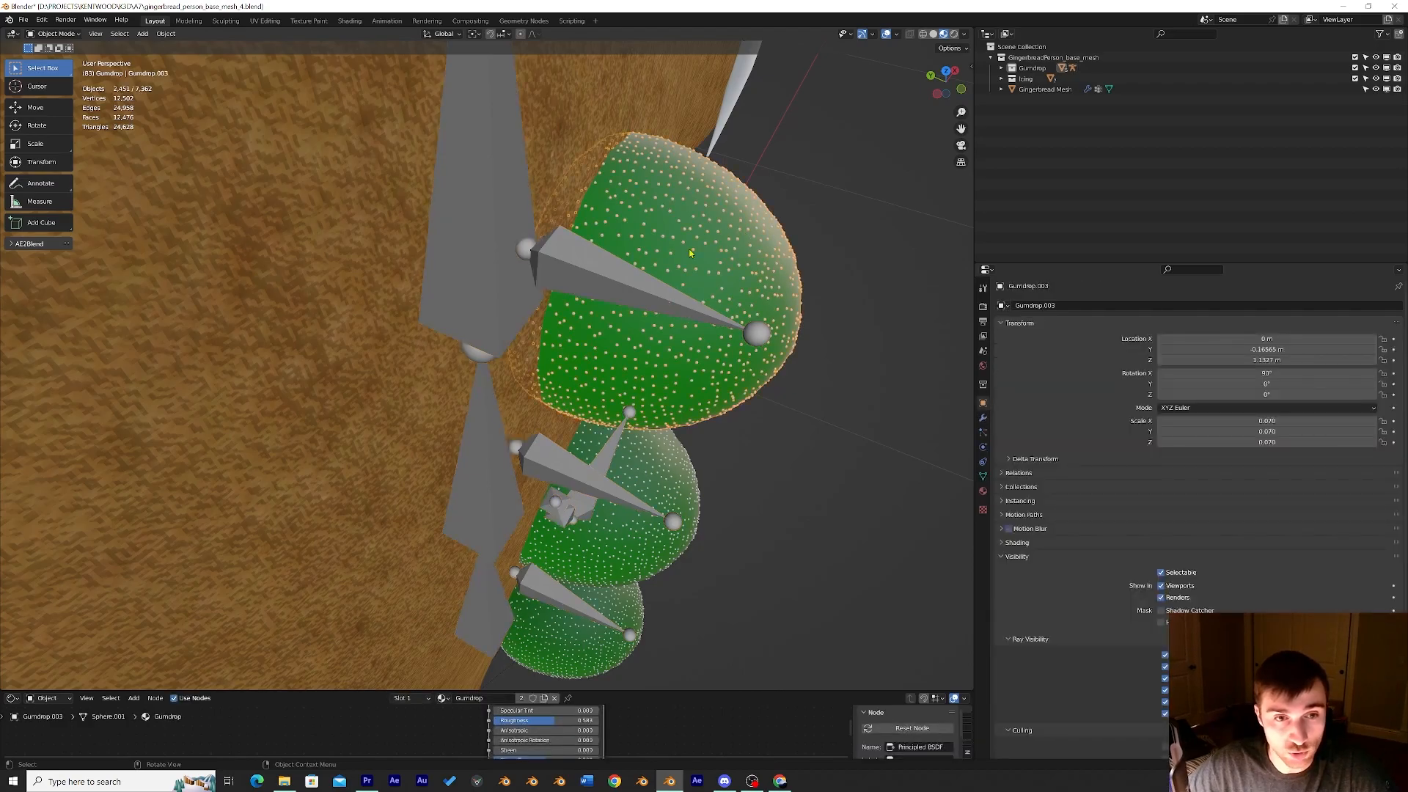
shift+click(579, 271)
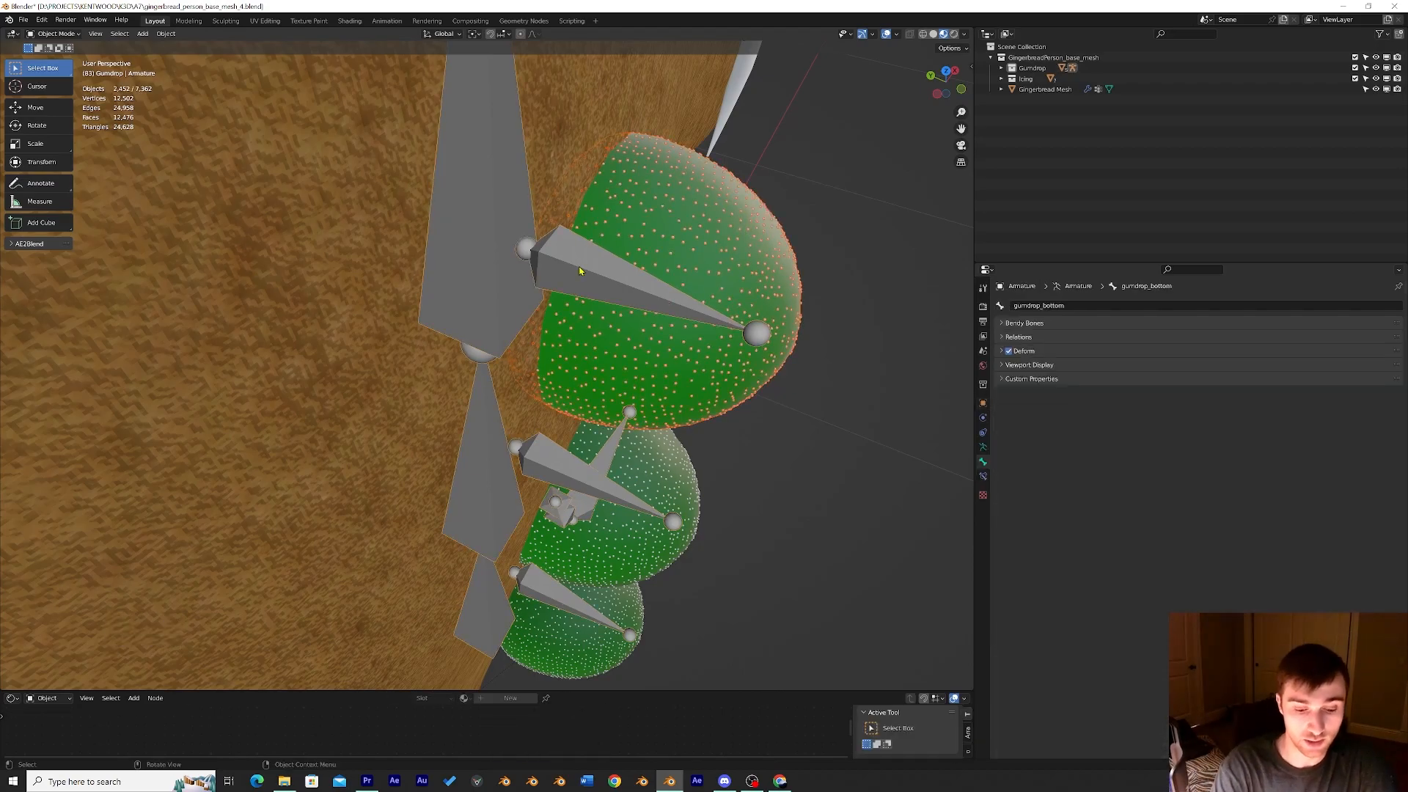
key(ctrl+p)
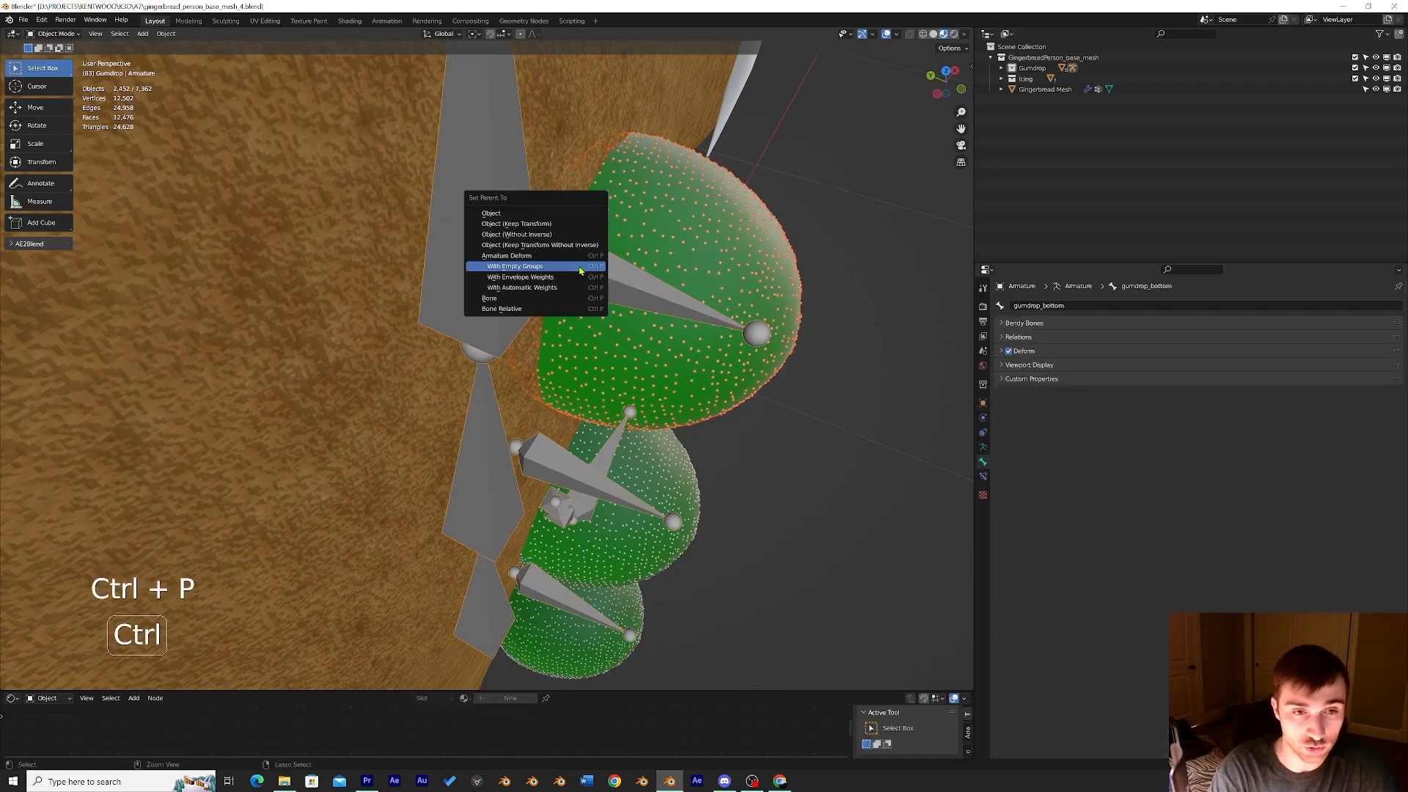
click(527, 269)
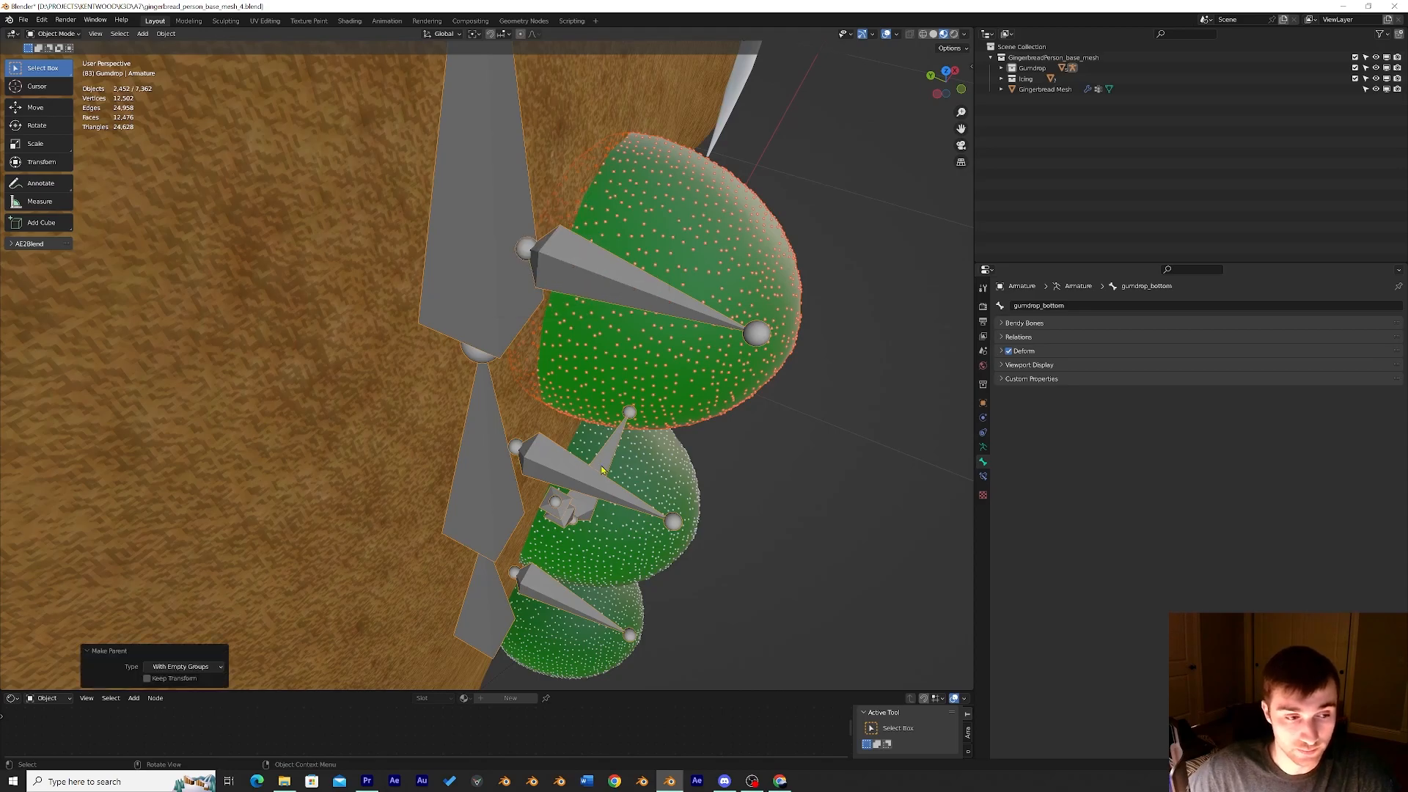
Parent the middle gumdrop mesh to the armature using Armature Deform With Empty Groups.
click(685, 495)
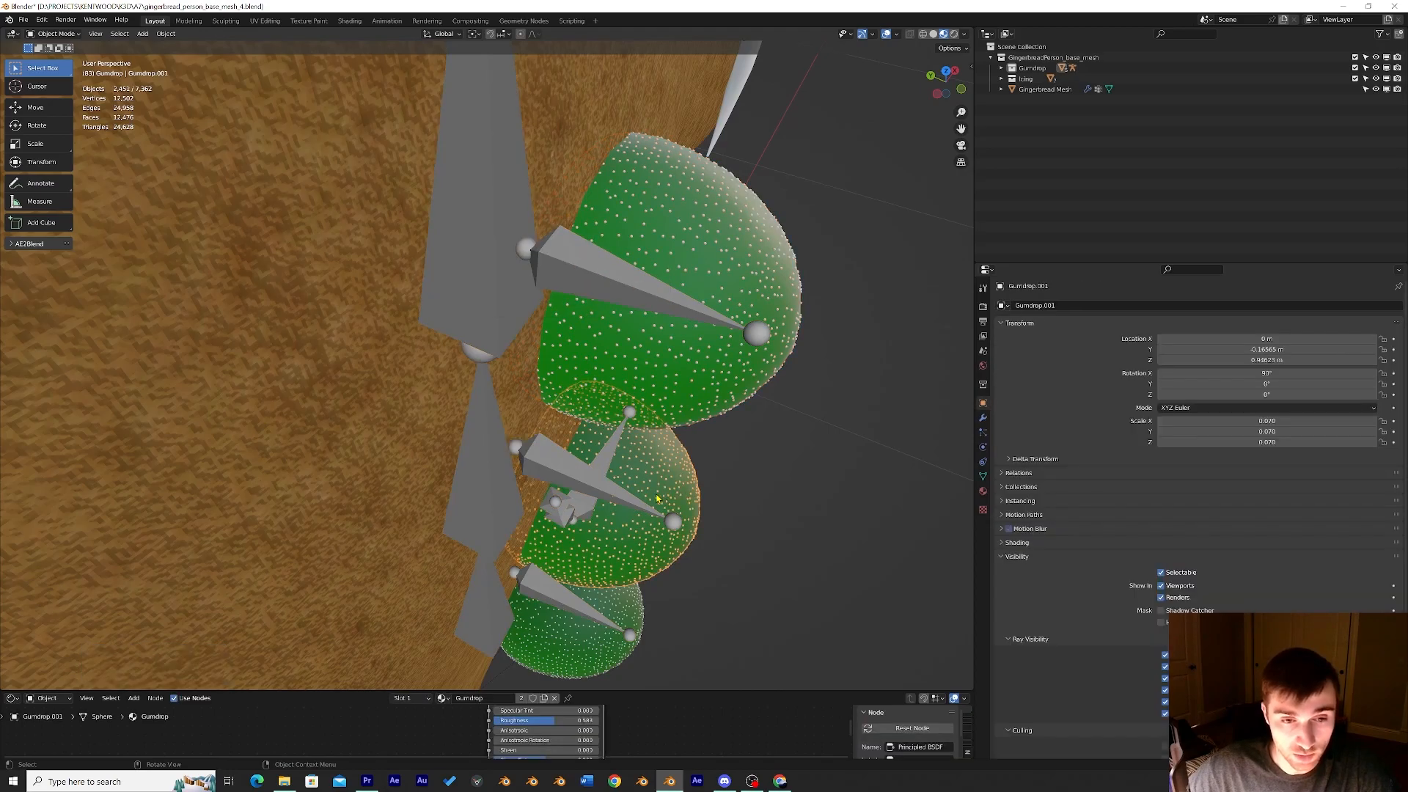
shift+click(559, 479)
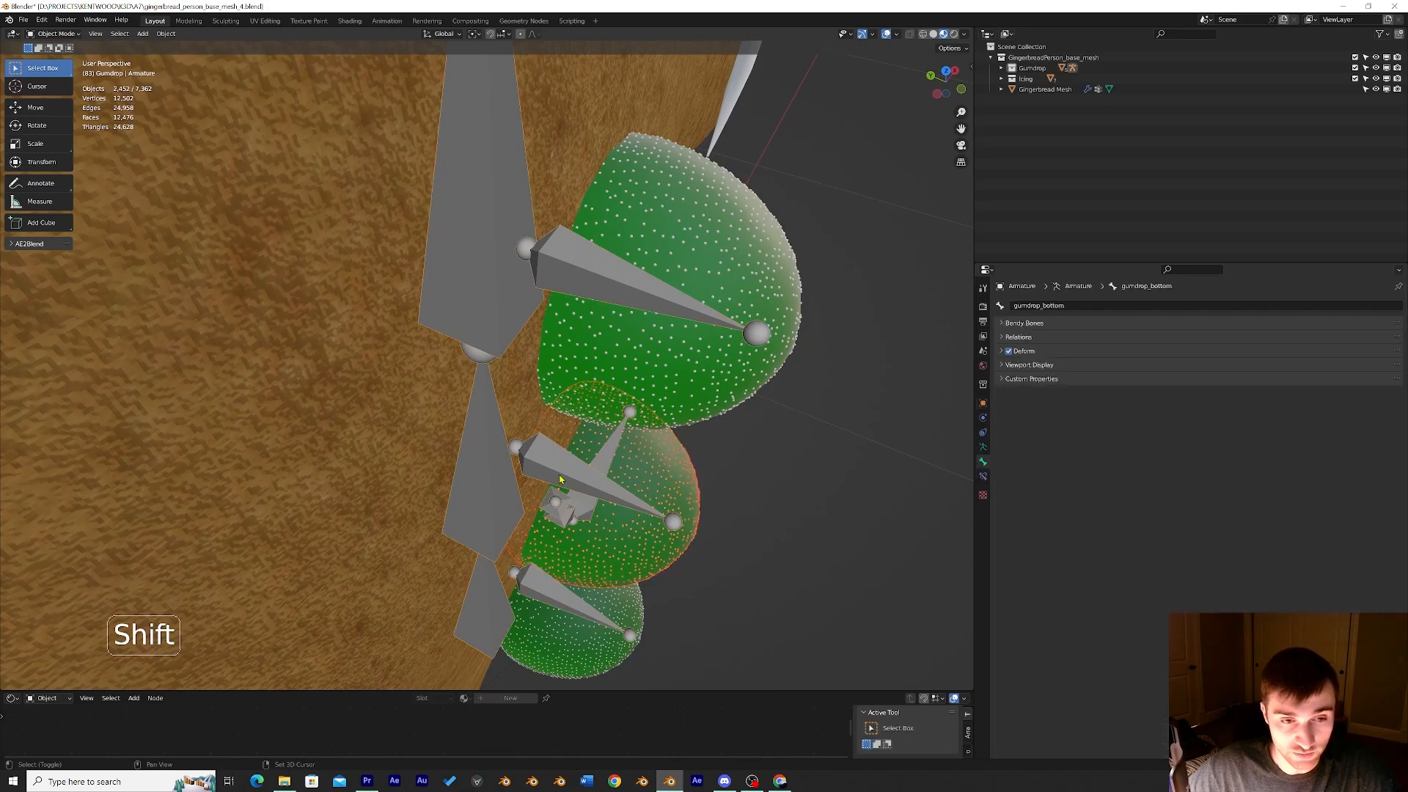
key(ctrl+p)
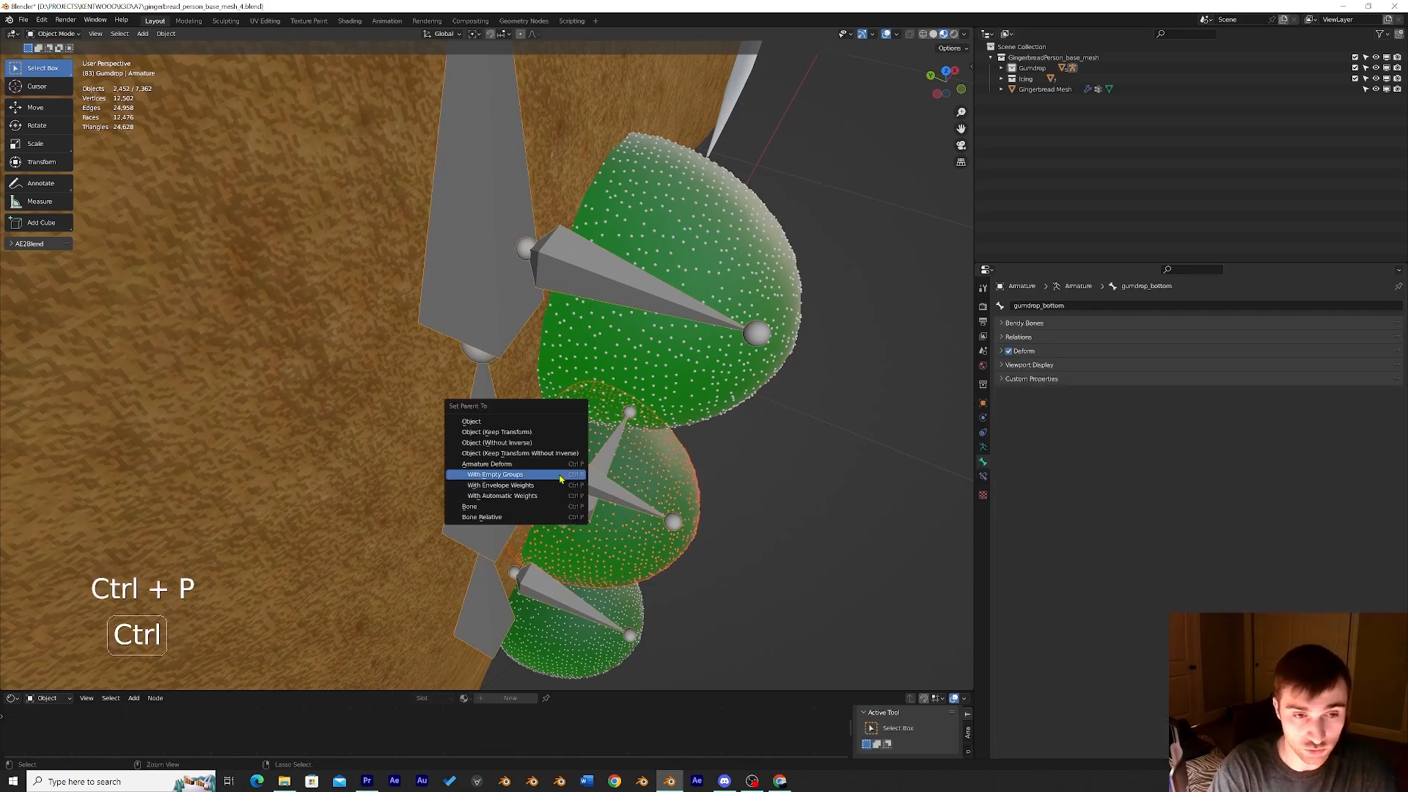
click(559, 475)
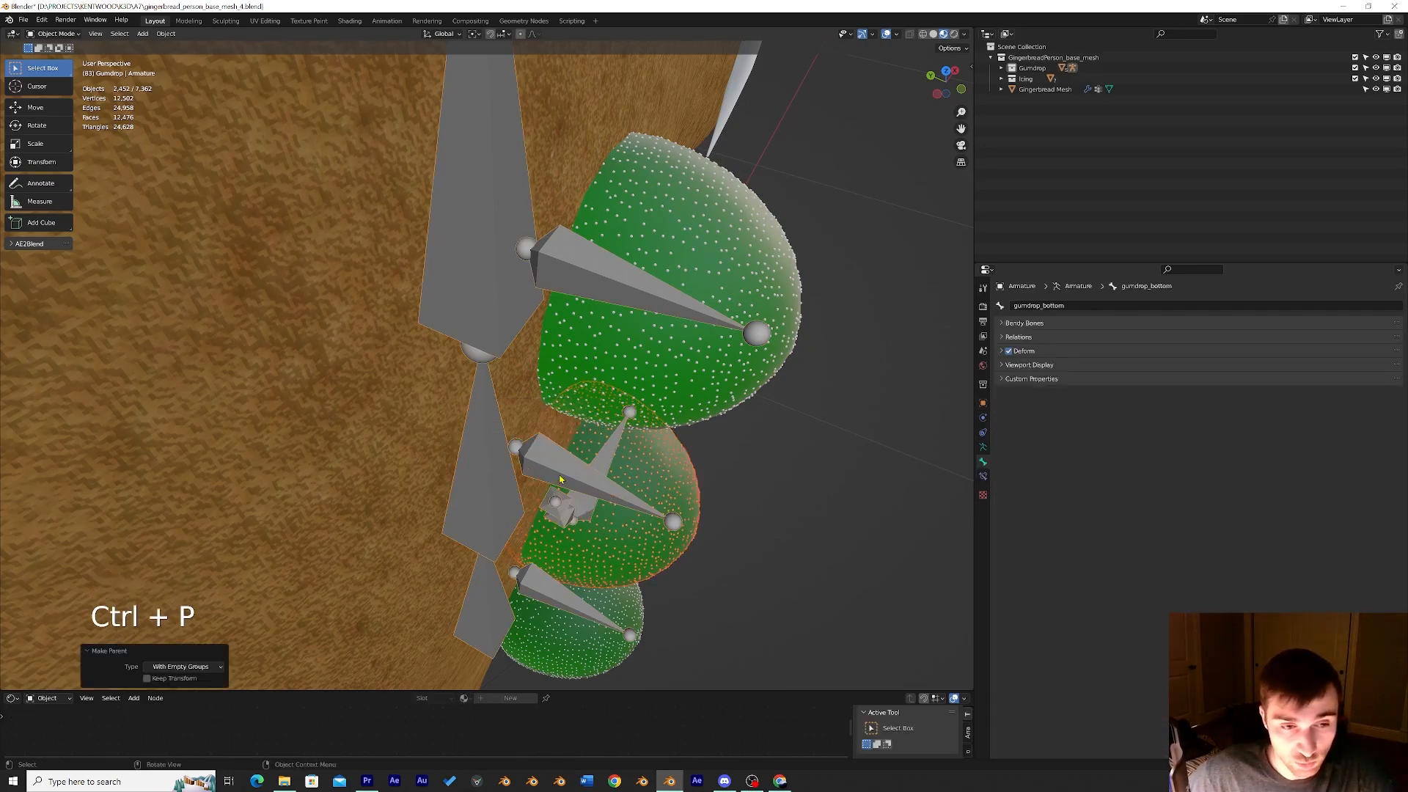
Parent the lowest gumdrop mesh to the armature using Armature Deform With Empty Groups.
click(632, 606)
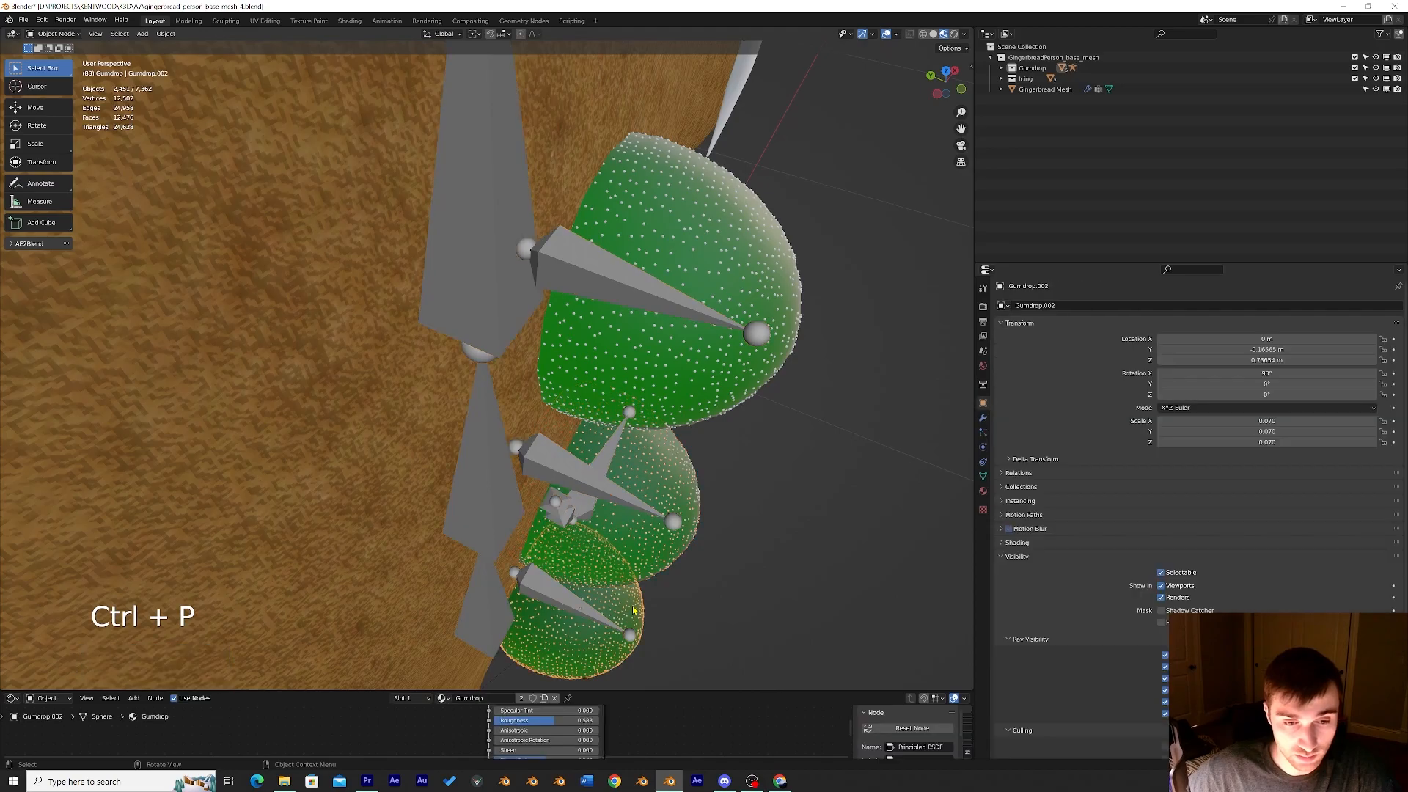
shift+click(550, 600)
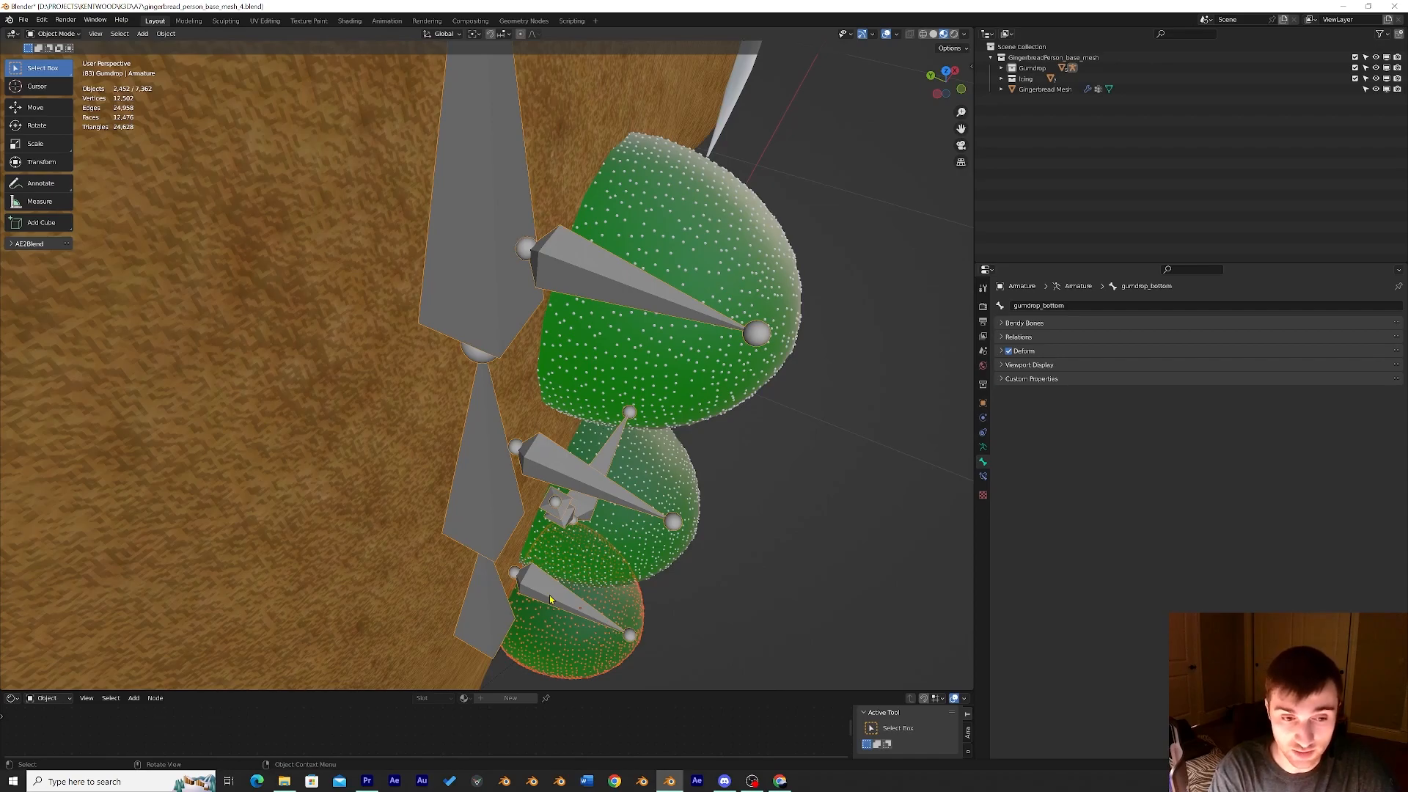
key(ctrl+p)
click(550, 600)
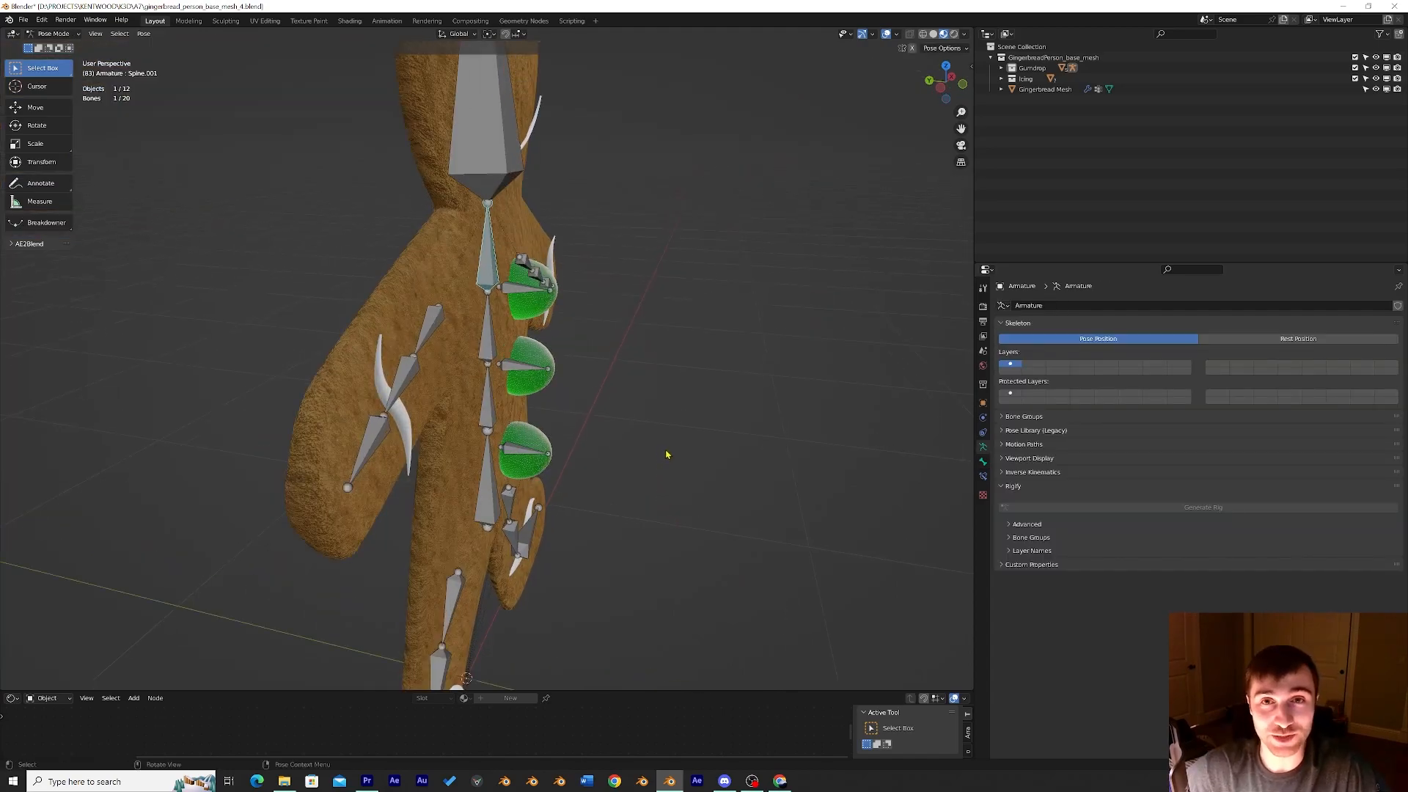
Switch the armature from Pose Mode back to Object Mode.
middle_drag(650, 444, 603, 507)
click(73, 34)
click(52, 45)
scroll(575, 382, up, 3)
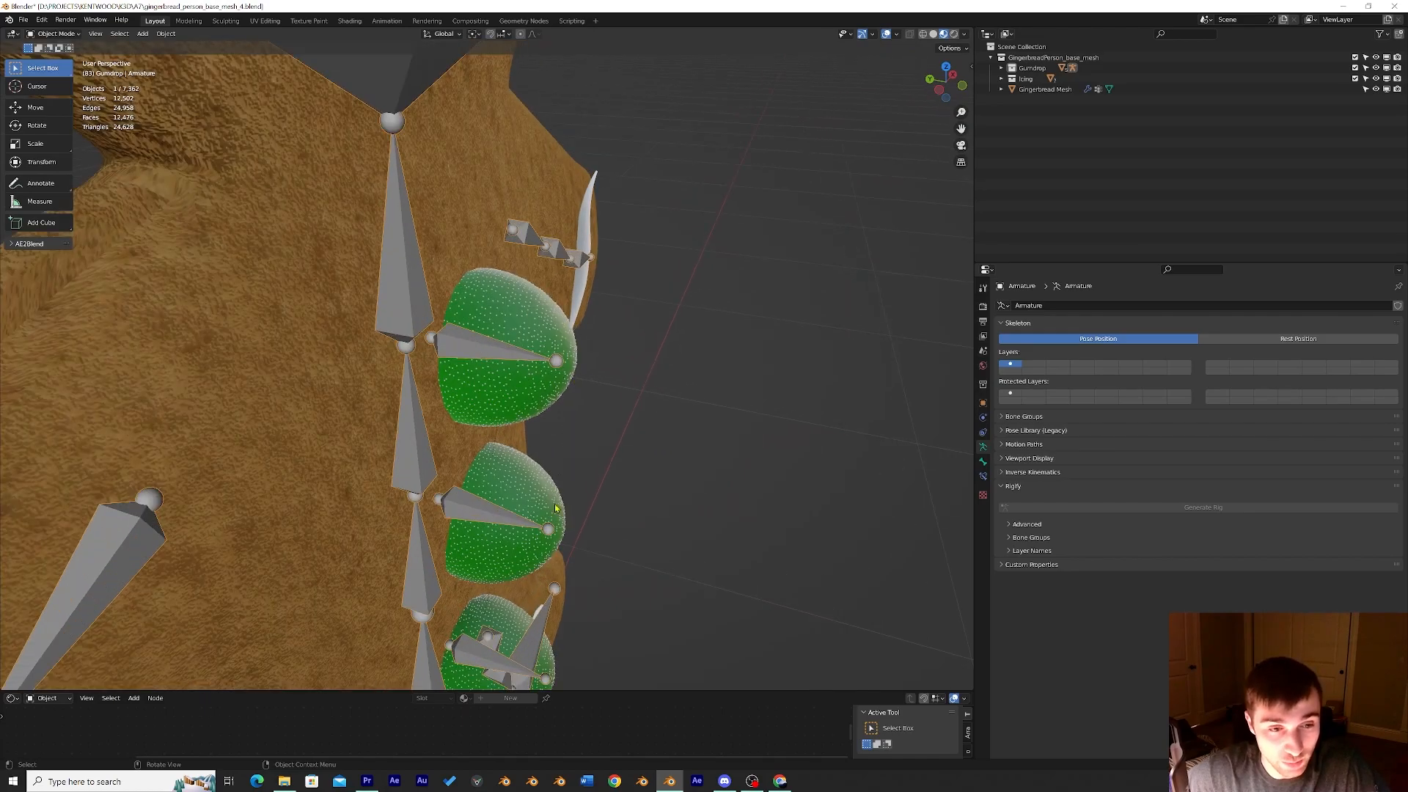
shift+middle_drag(503, 463, 530, 481)
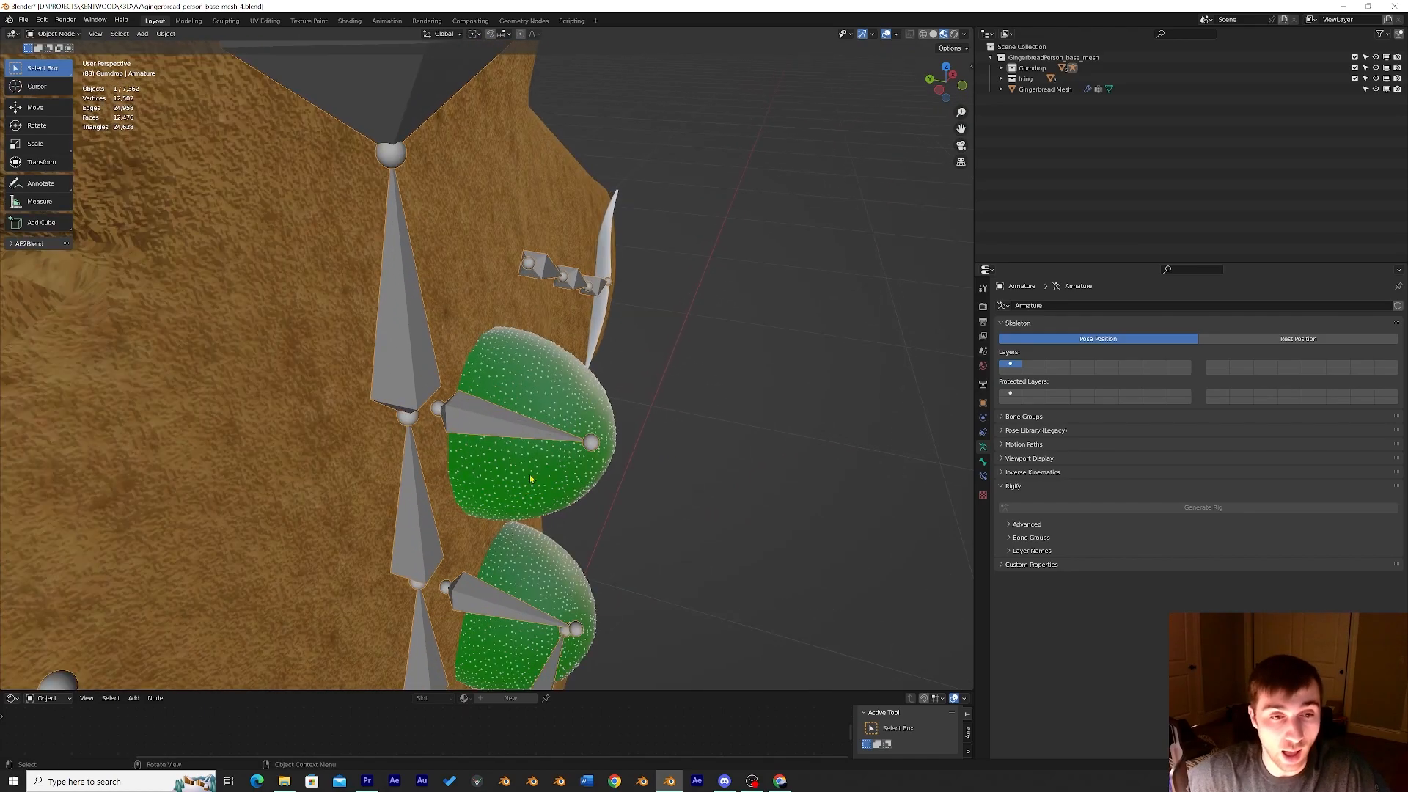
Select the top gumdrop mesh and open it in Edit Mode.
click(582, 473)
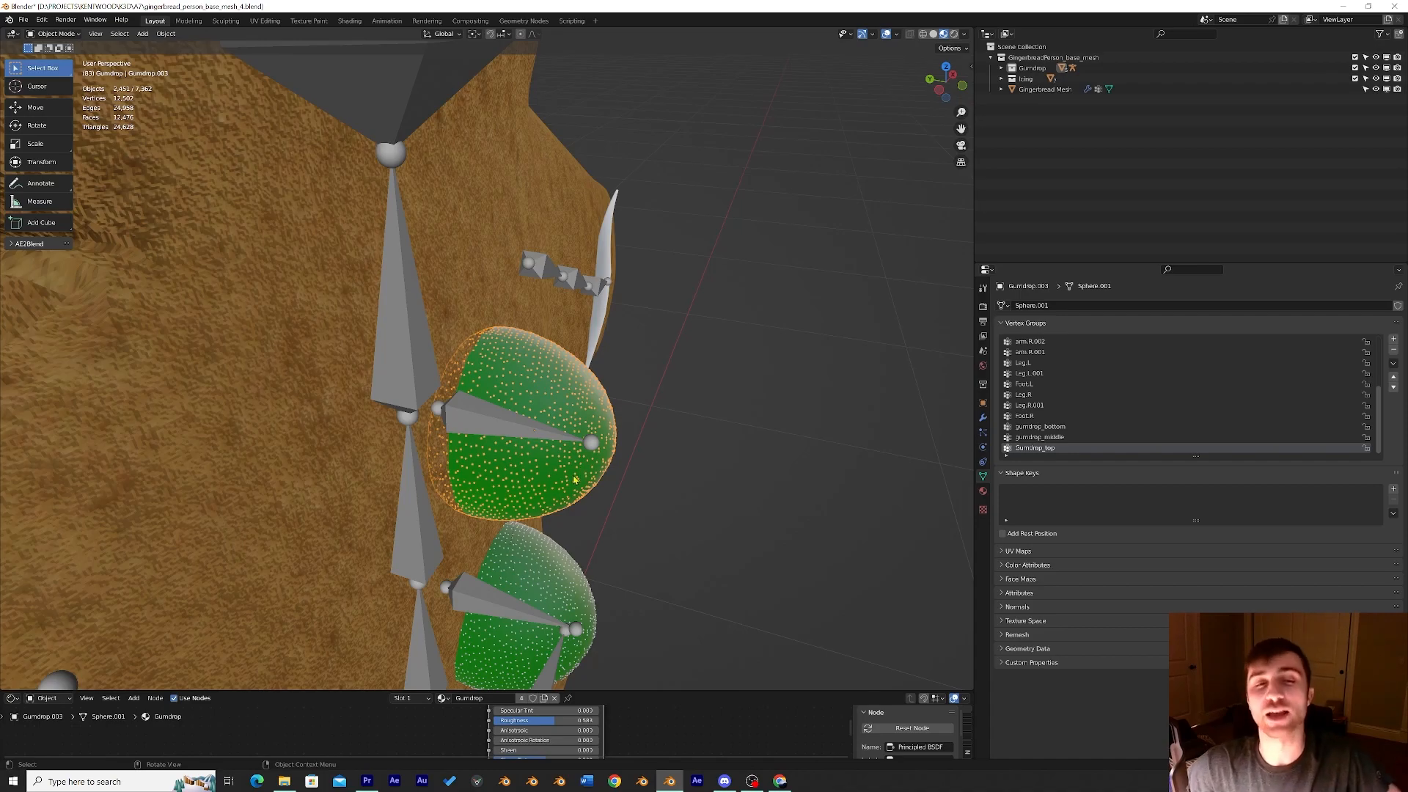
scroll(567, 484, up, 2)
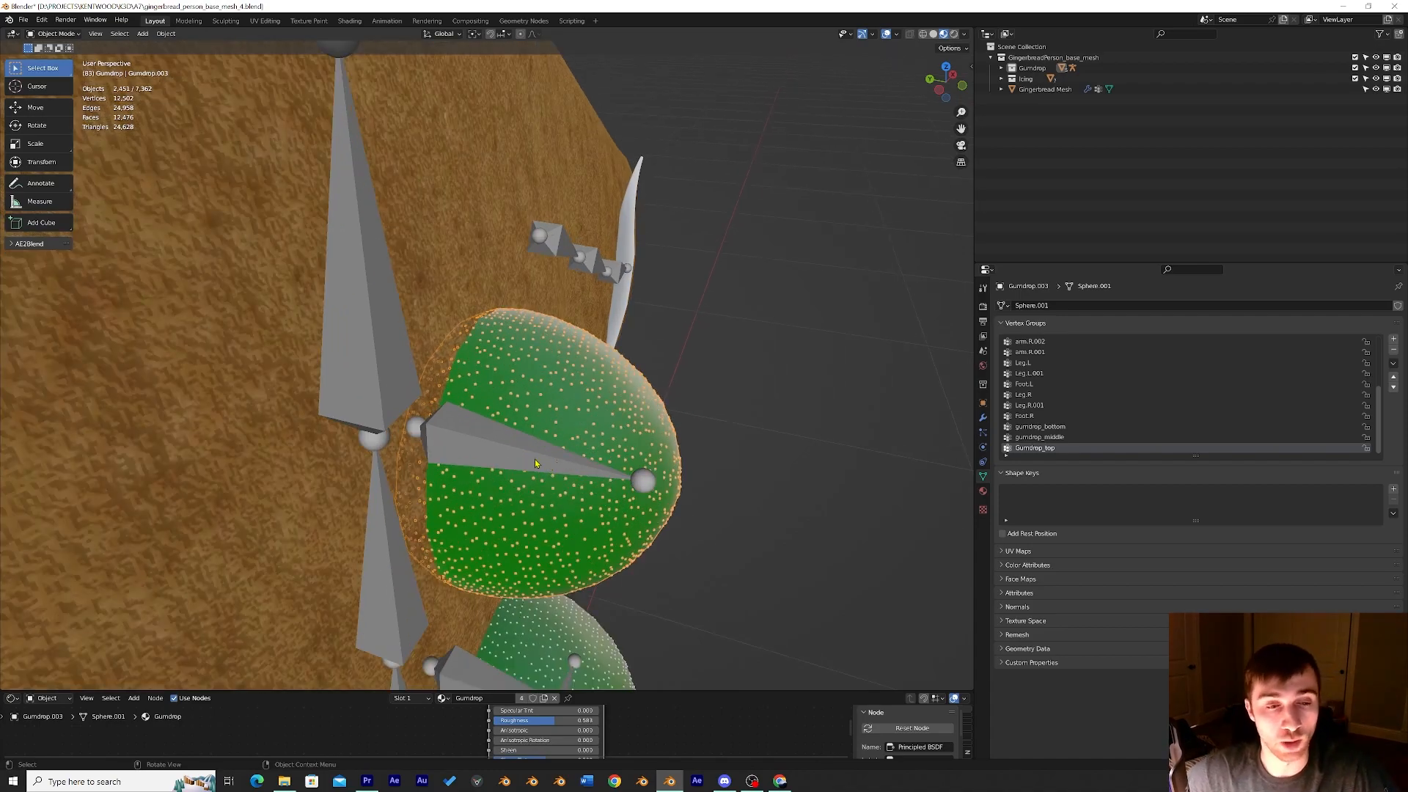
click(531, 453)
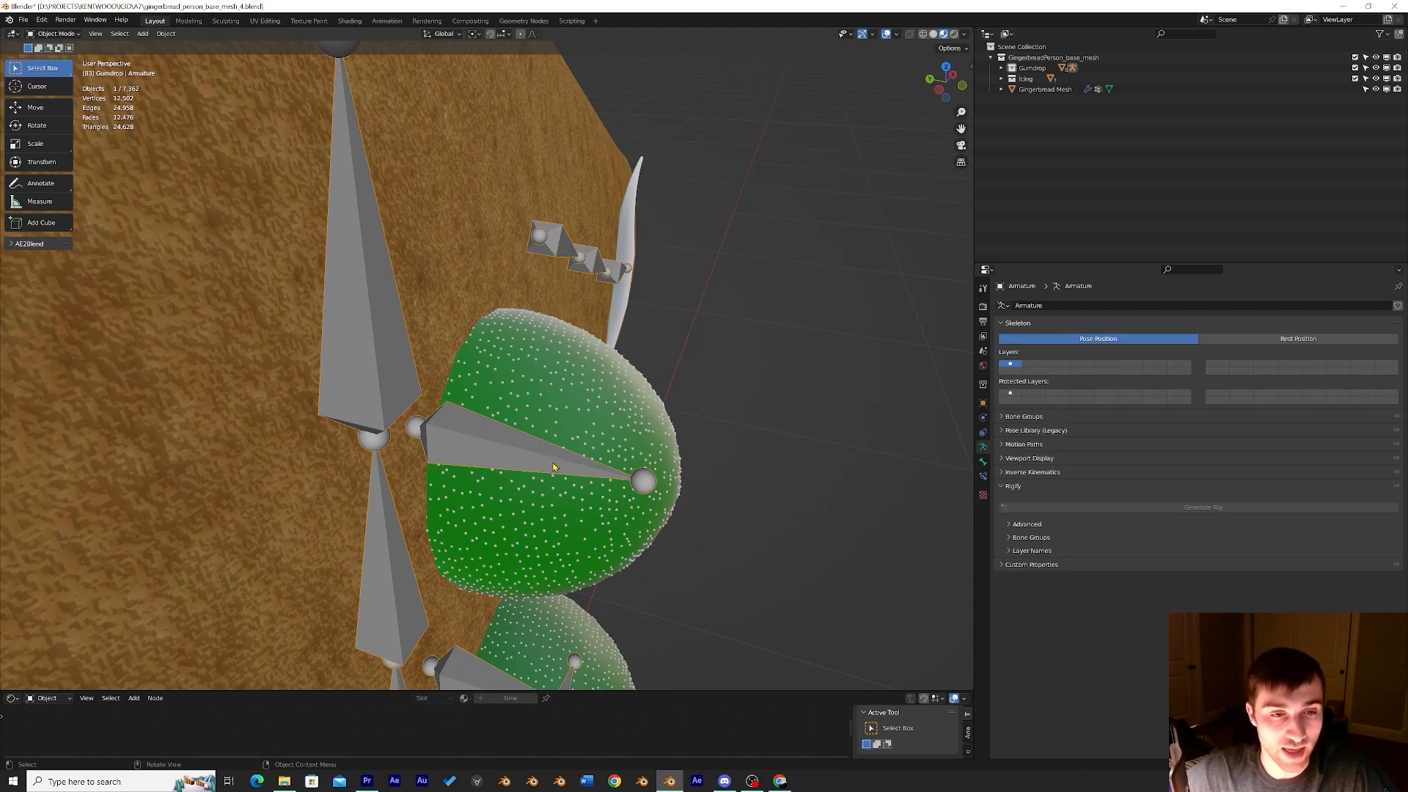
click(617, 515)
middle_drag(617, 516, 603, 488)
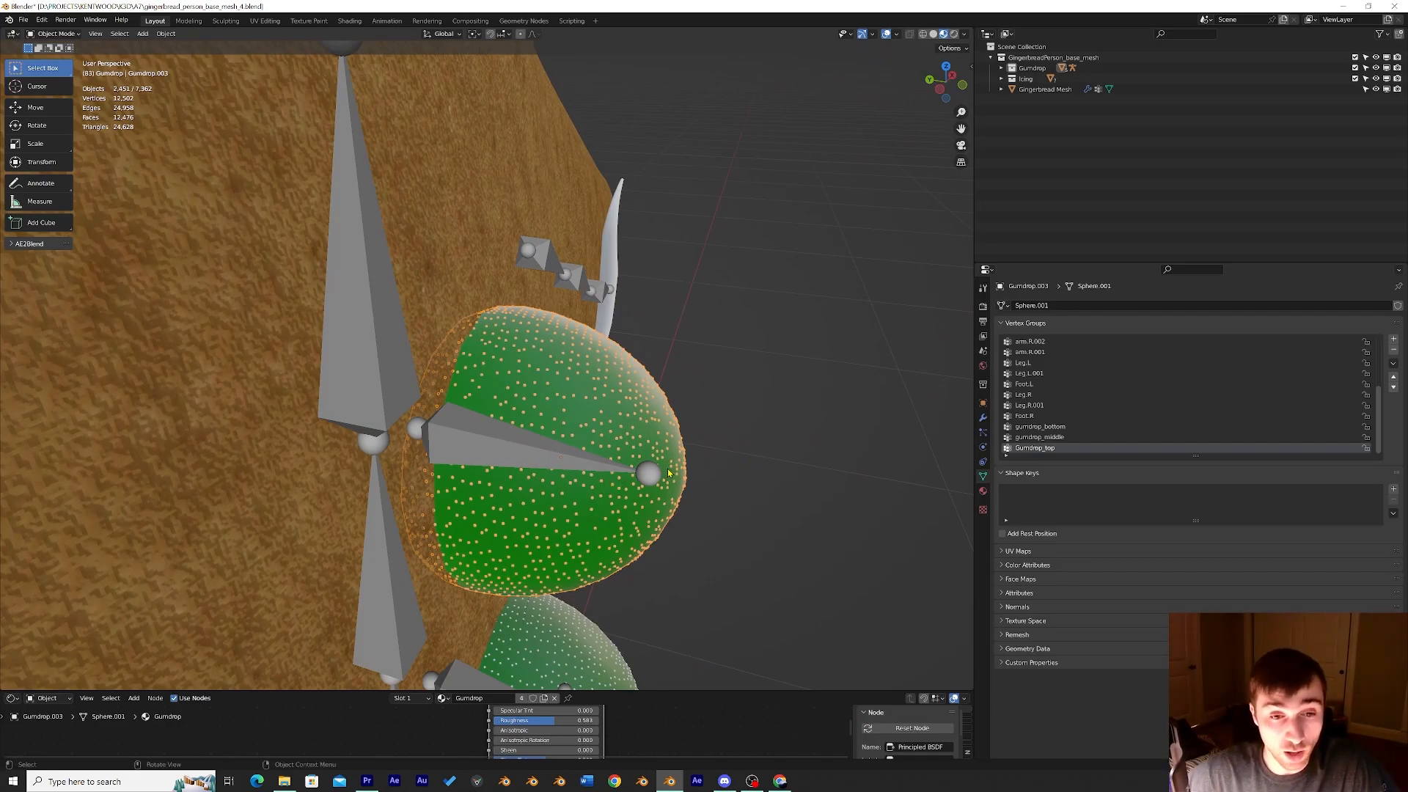
click(501, 456)
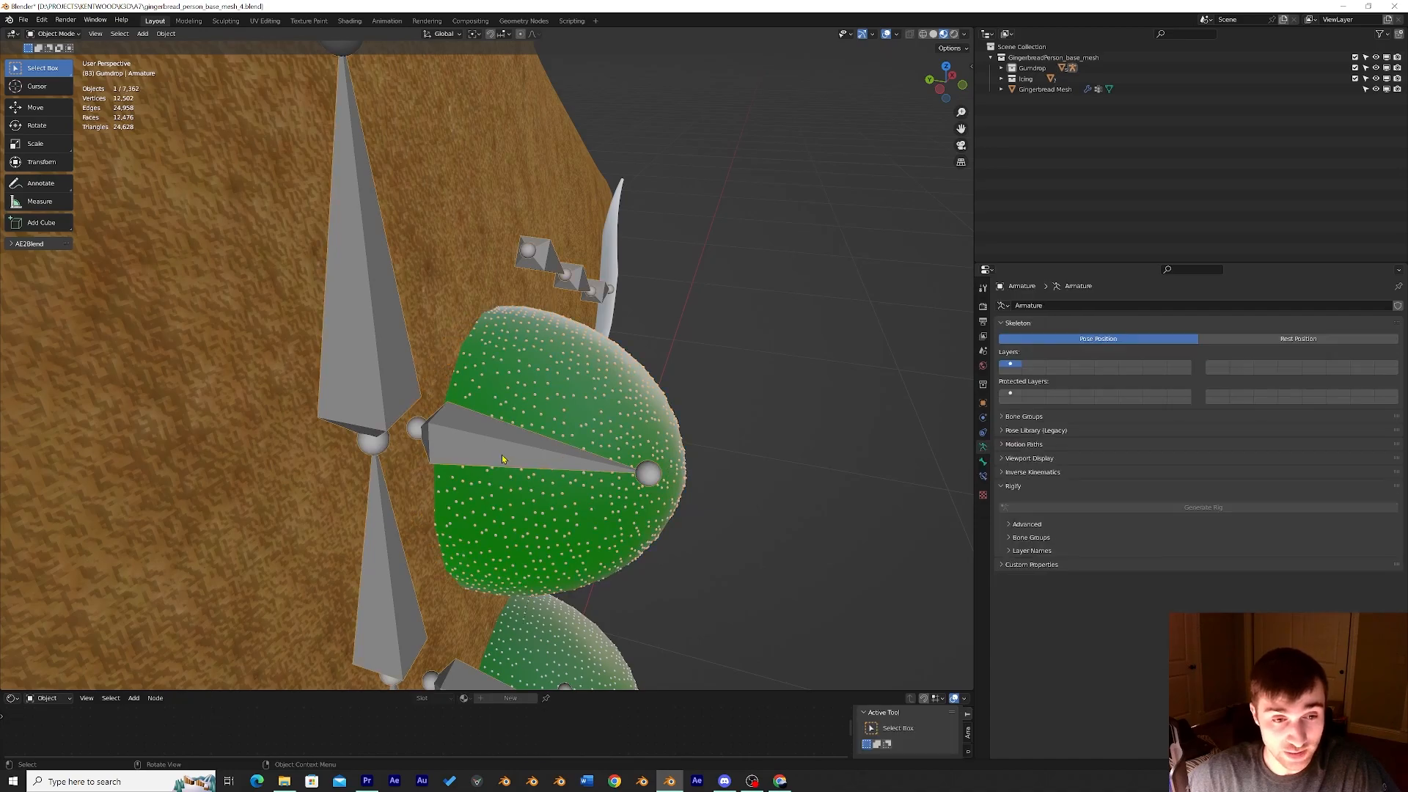
click(674, 481)
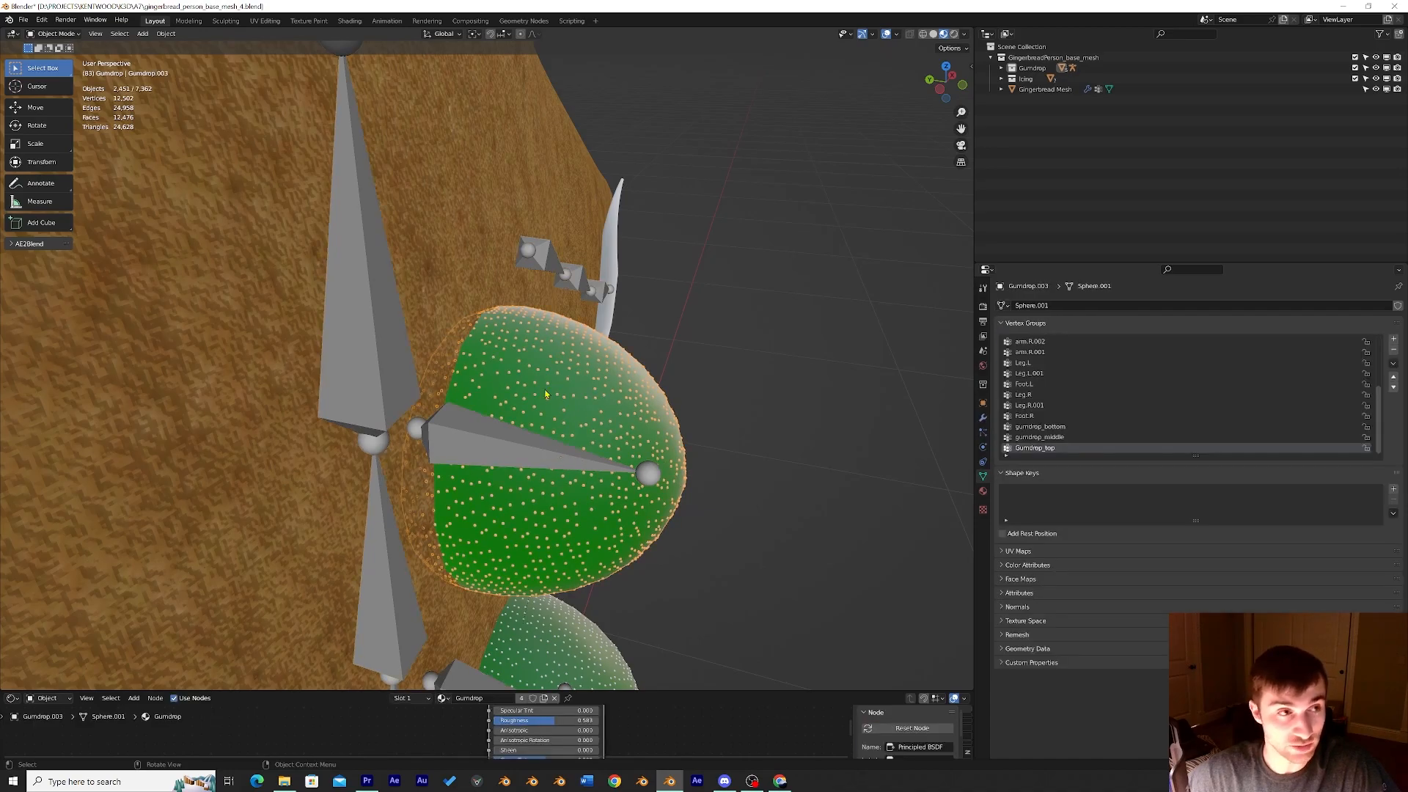
click(57, 34)
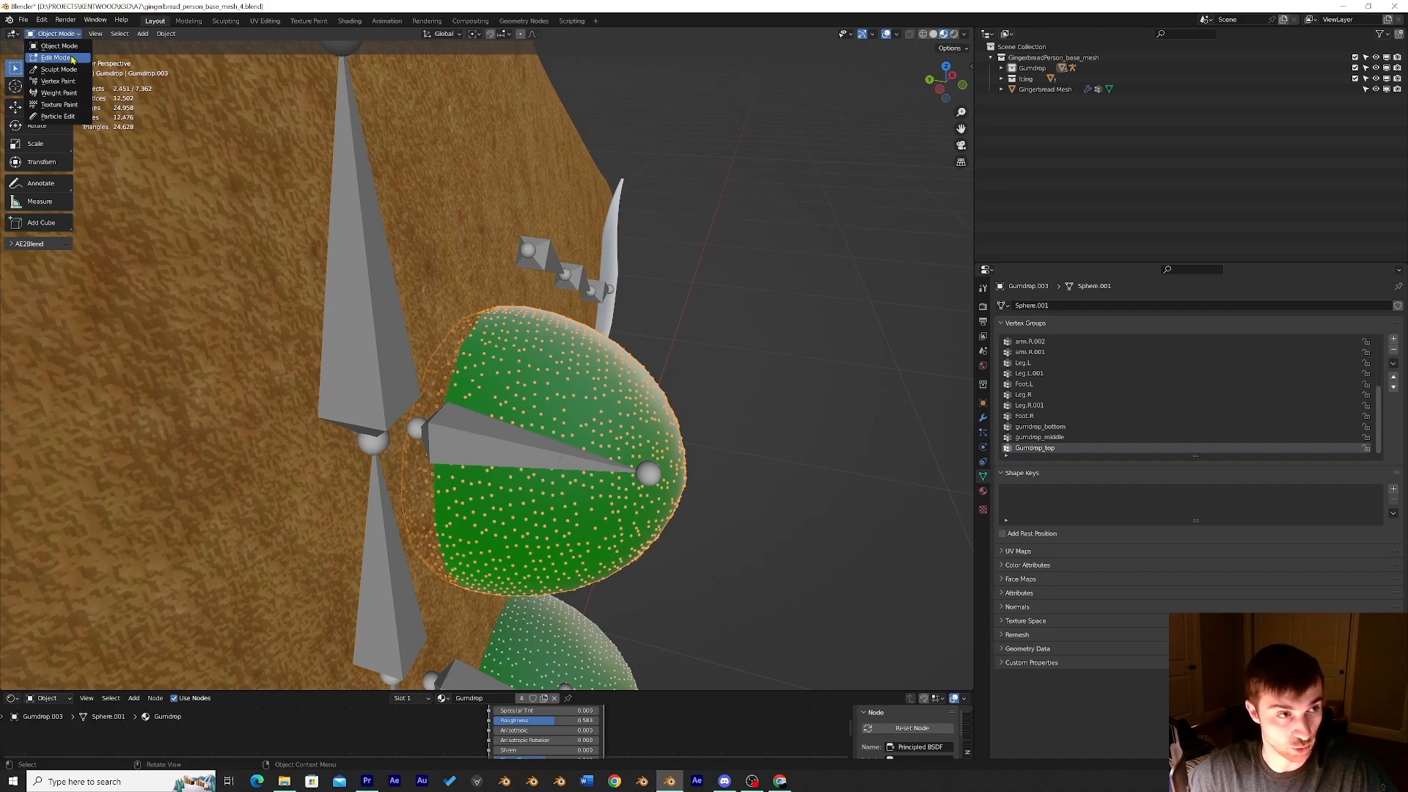
click(55, 57)
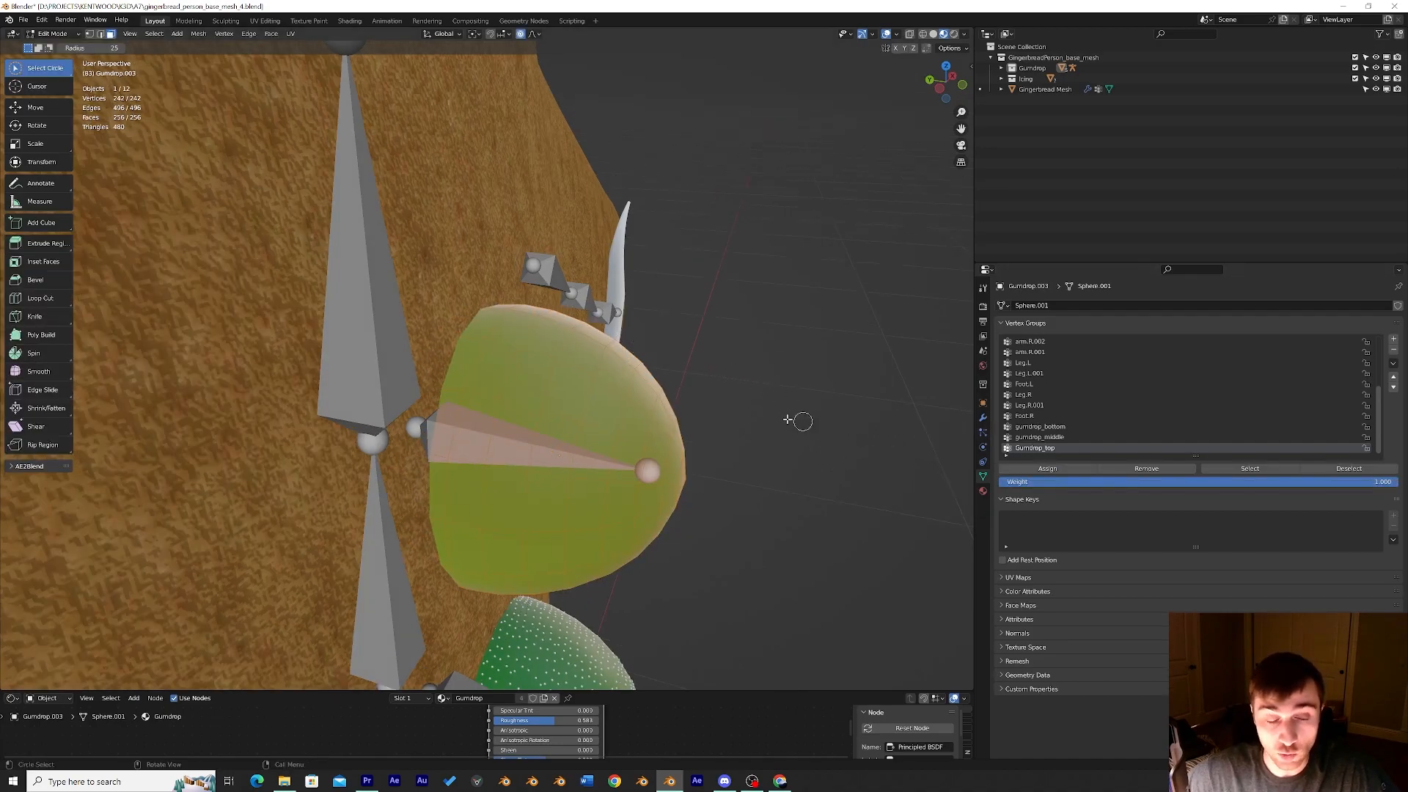
scroll(736, 426, up, 2)
shift+middle_drag(735, 427, 731, 357)
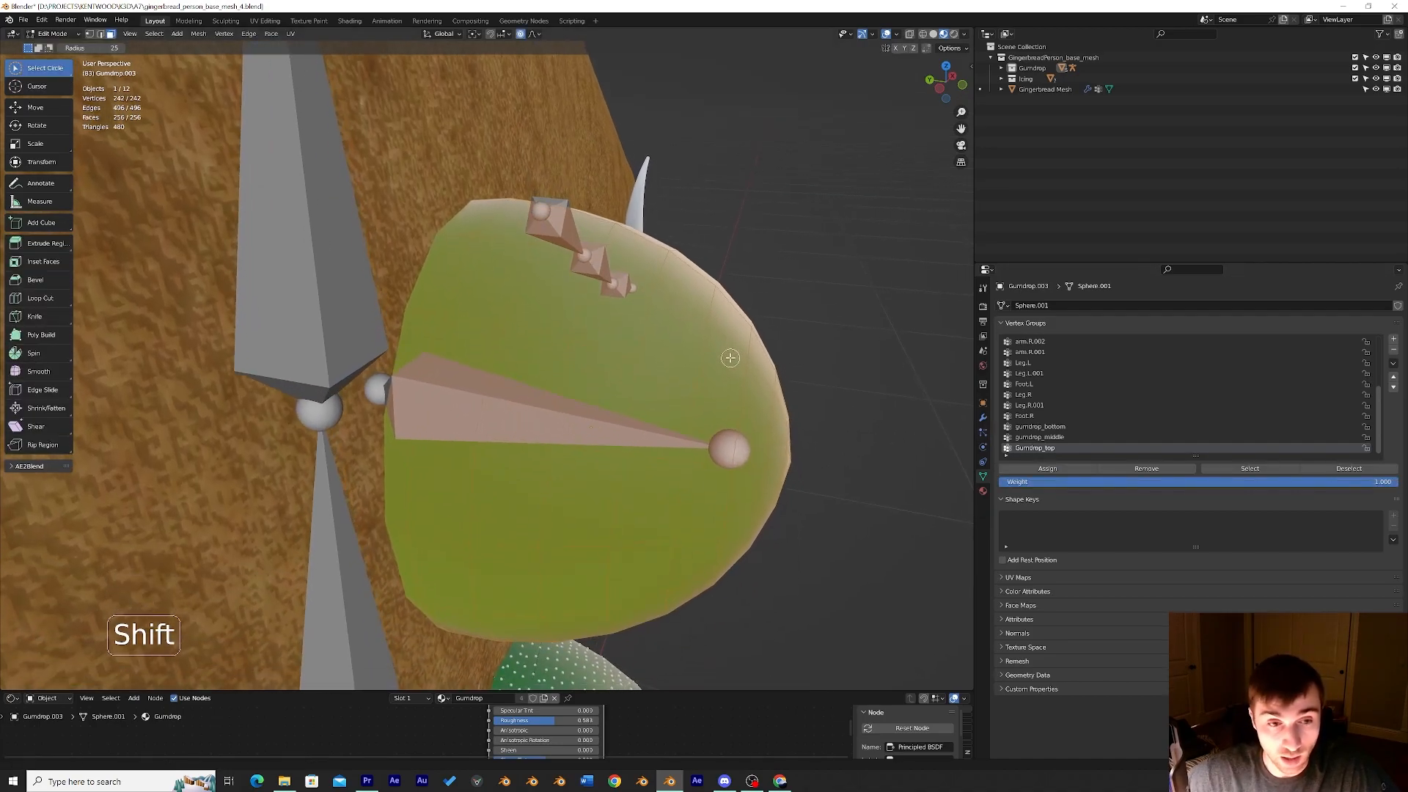
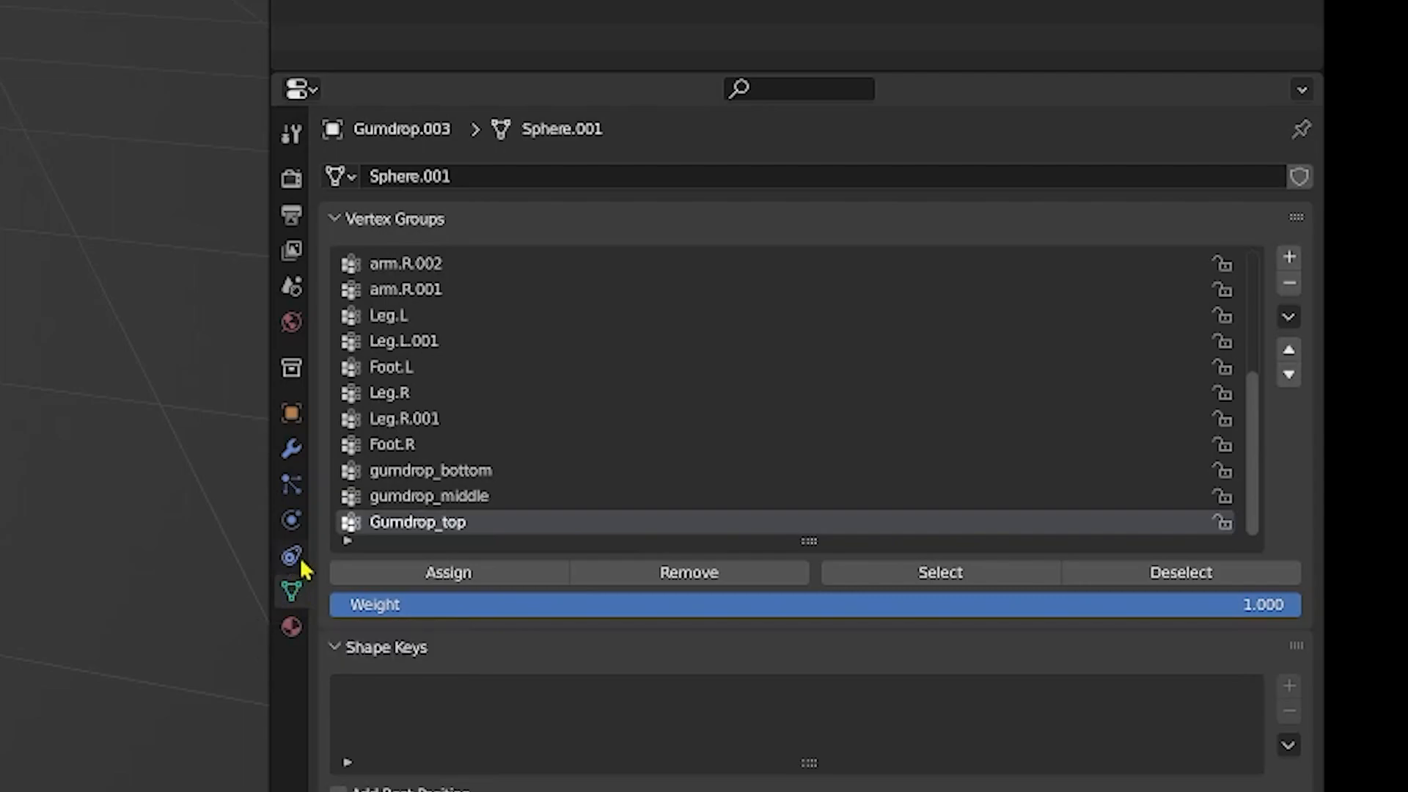
Assign all of the top gumdrop's vertices to the Leg.R vertex group with a weight of 1.000.
scroll(418, 370, up, 8)
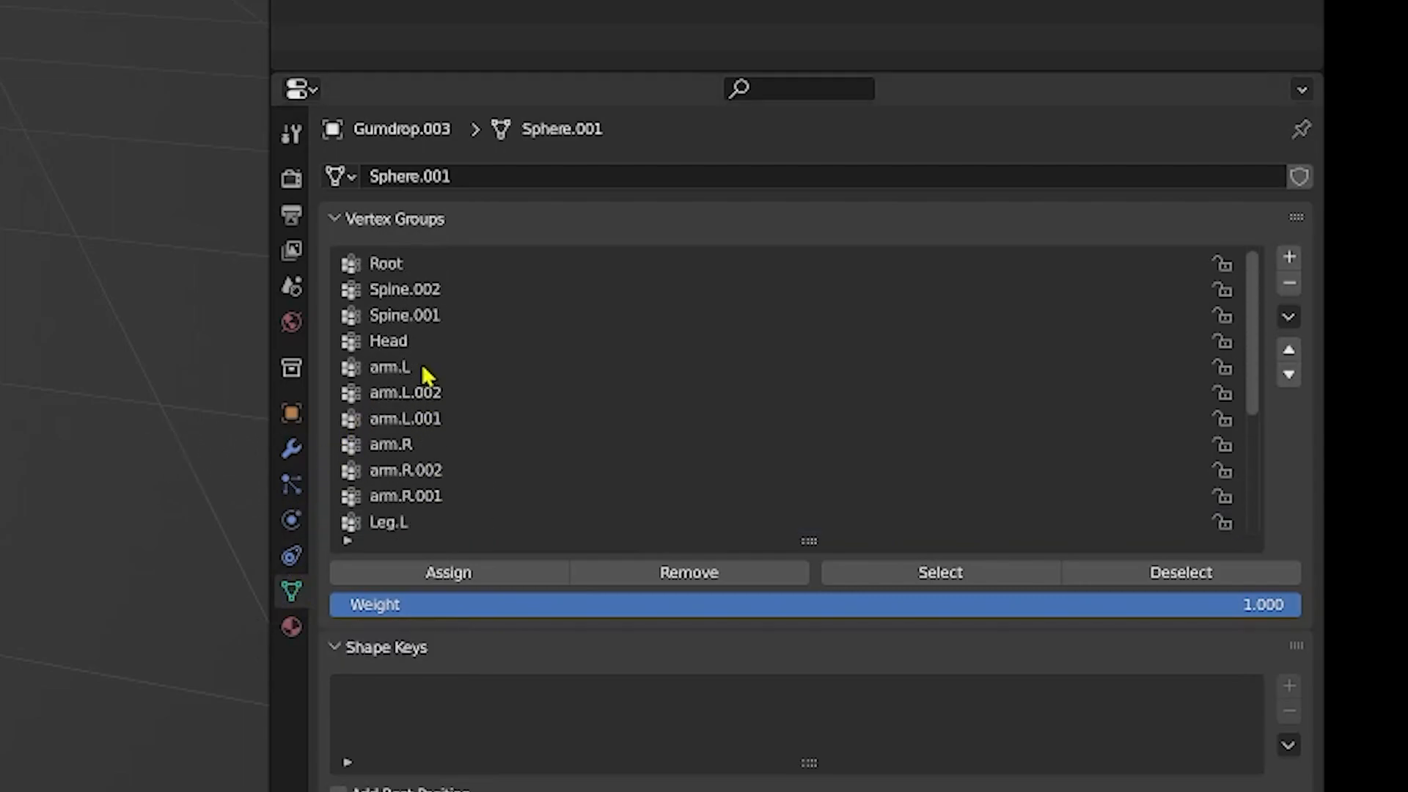
scroll(426, 363, down, 8)
scroll(420, 341, up, 8)
scroll(401, 286, down, 8)
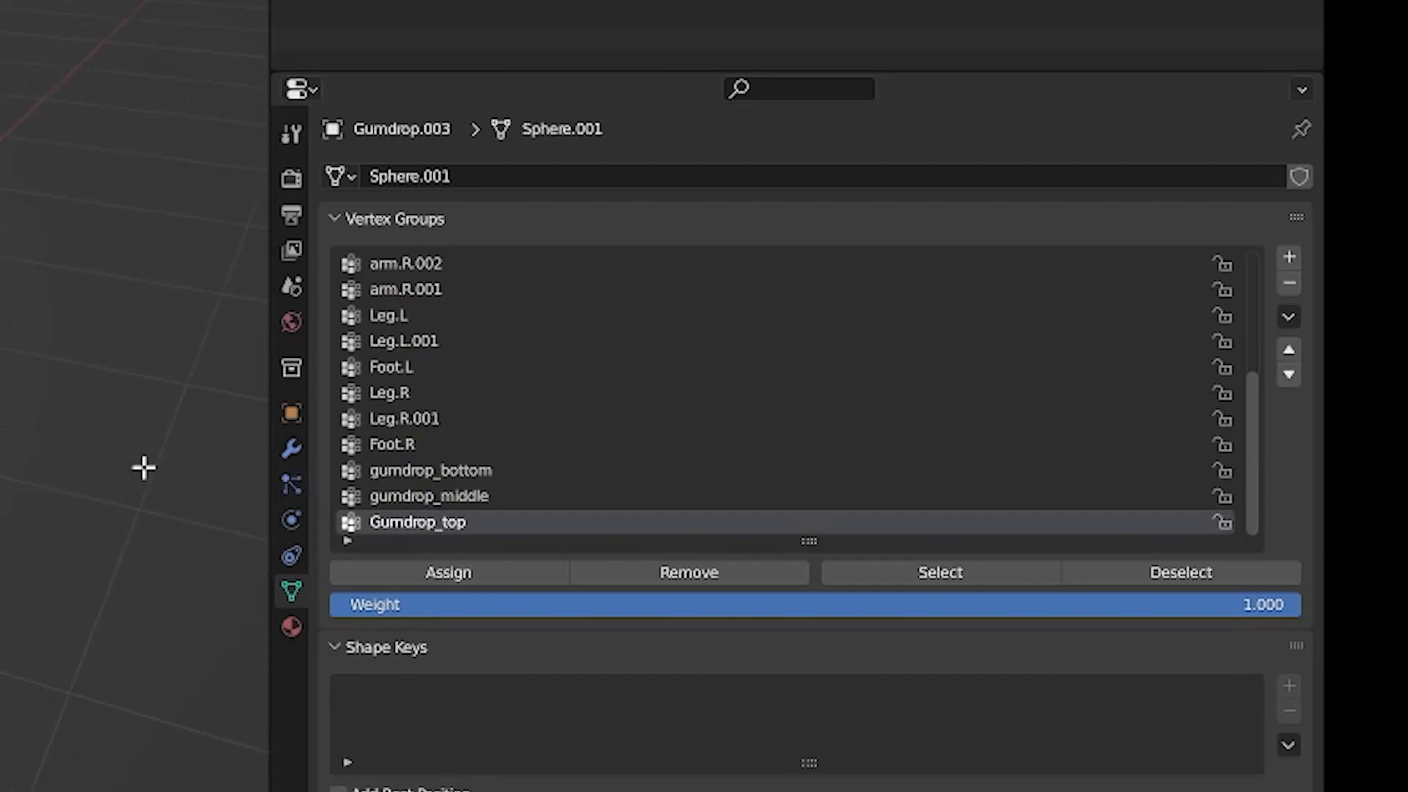
click(387, 396)
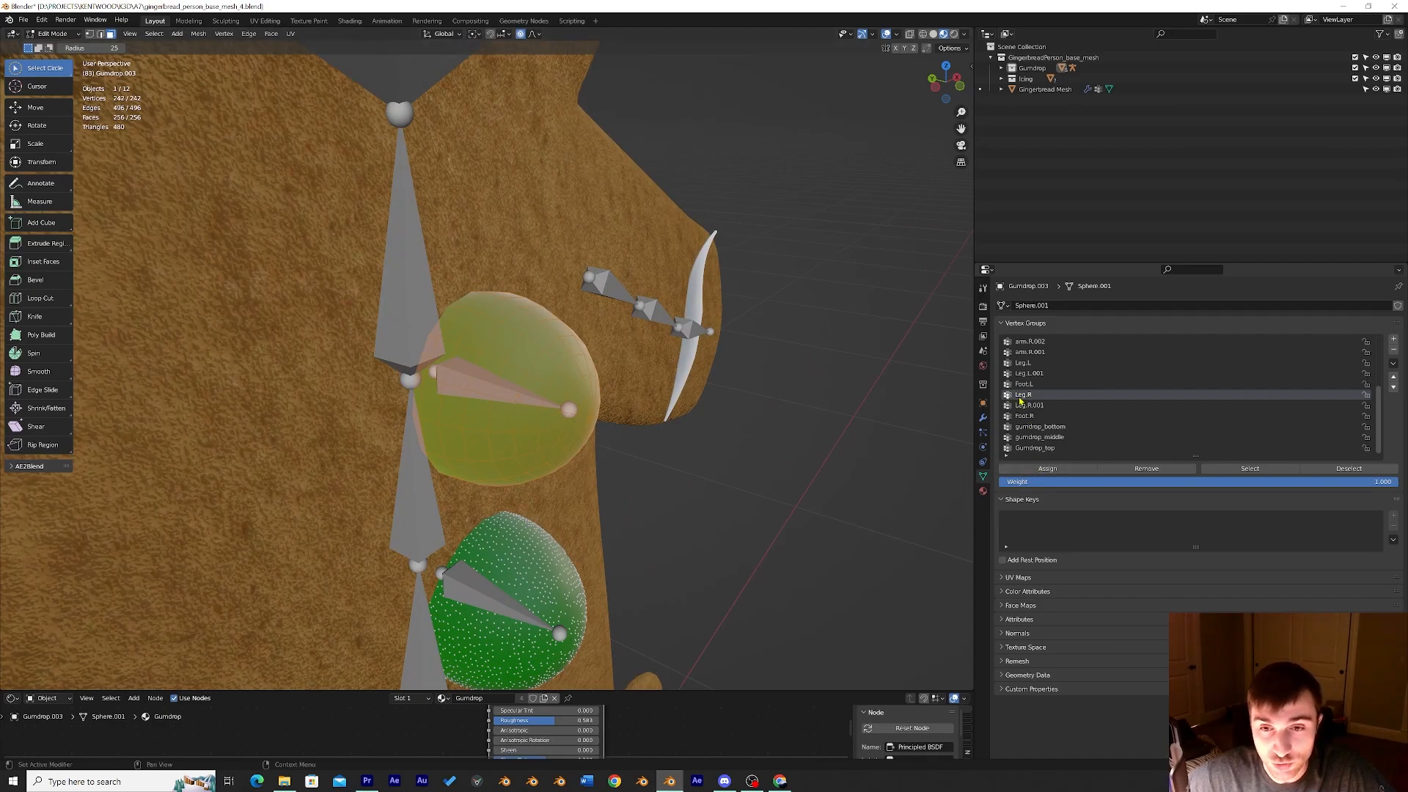
scroll(679, 481, down, 7)
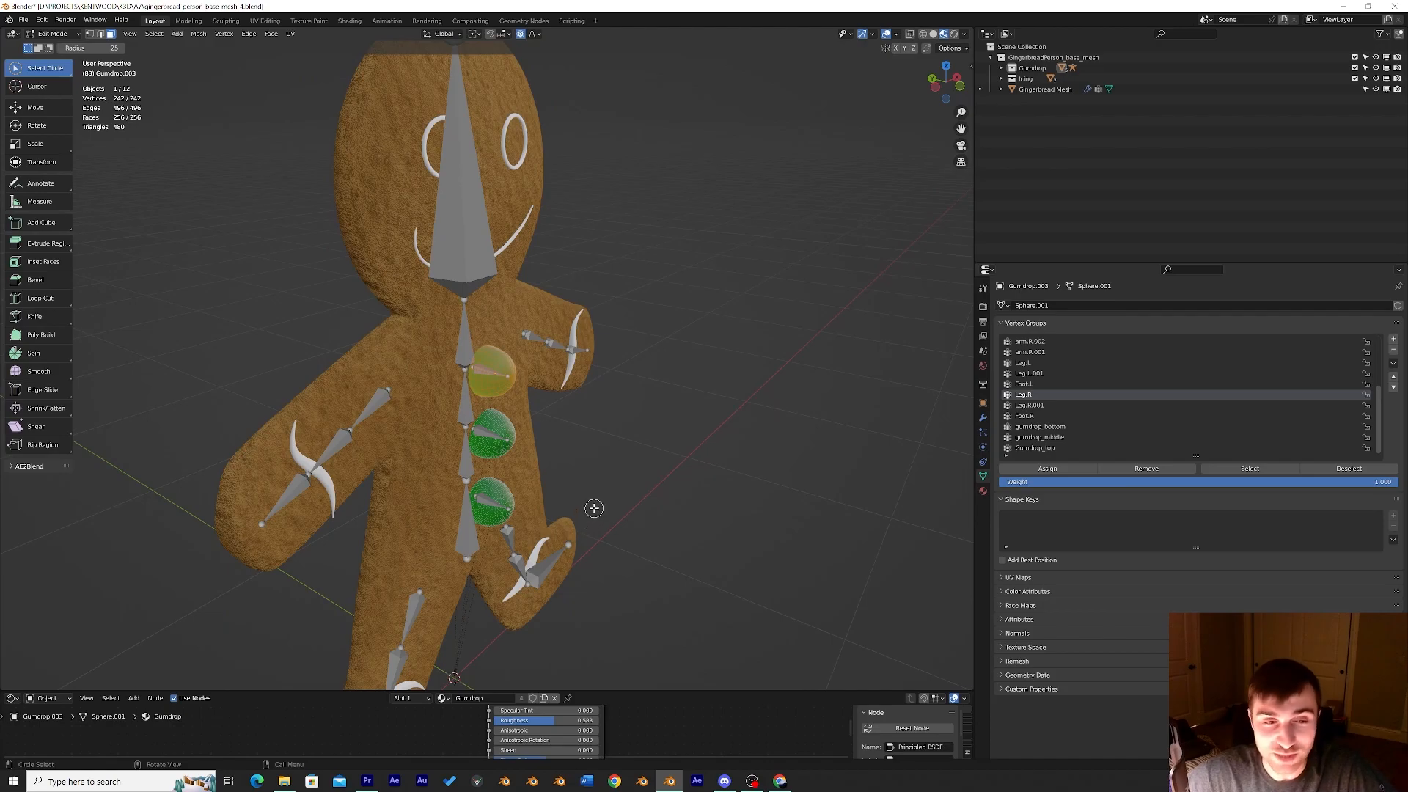
click(1073, 467)
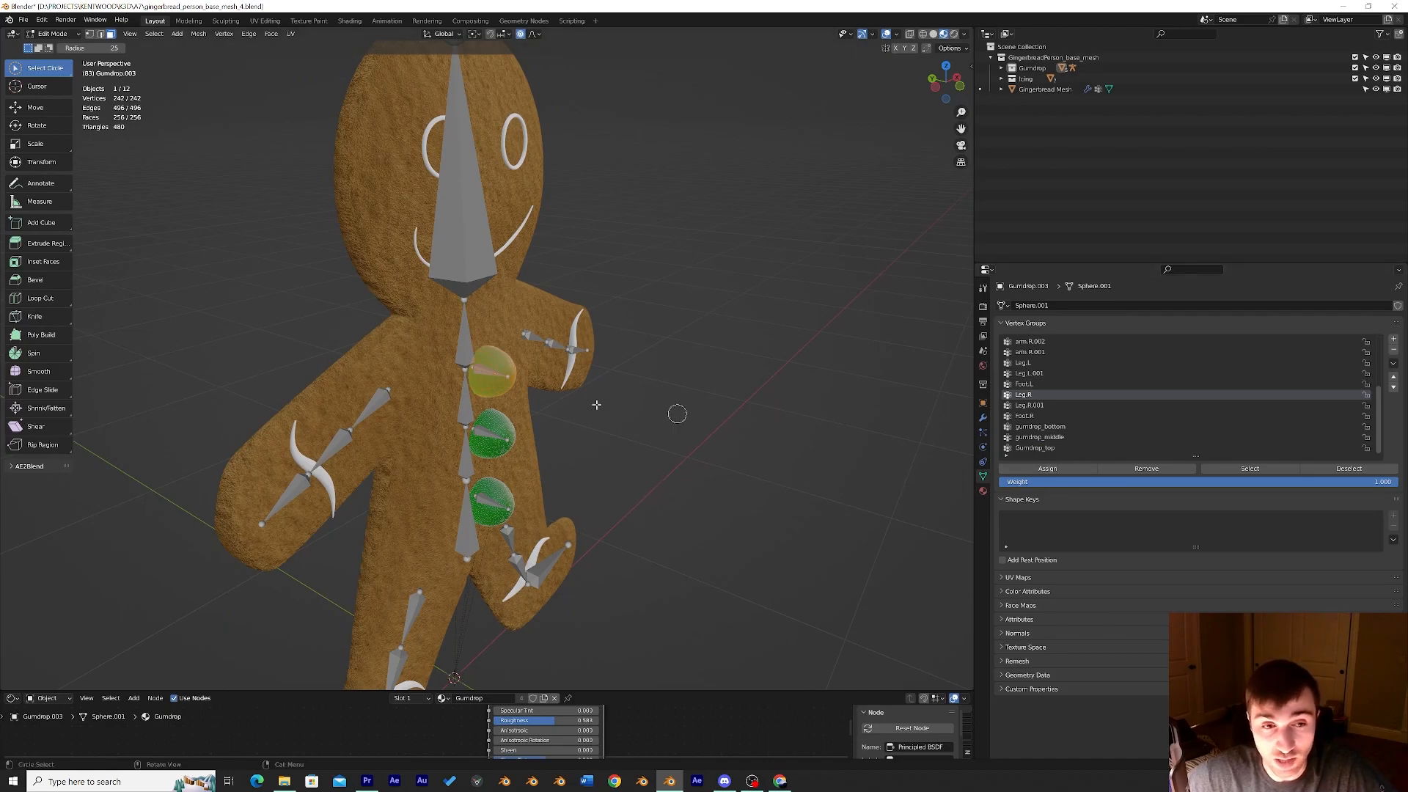
Go through the top gumdrop's vertex groups, highlighting Gumdrop_top, gumdrop_middle and gumdrop_bottom in turn, and compare them with the gumdrop's bone.
scroll(593, 417, up, 5)
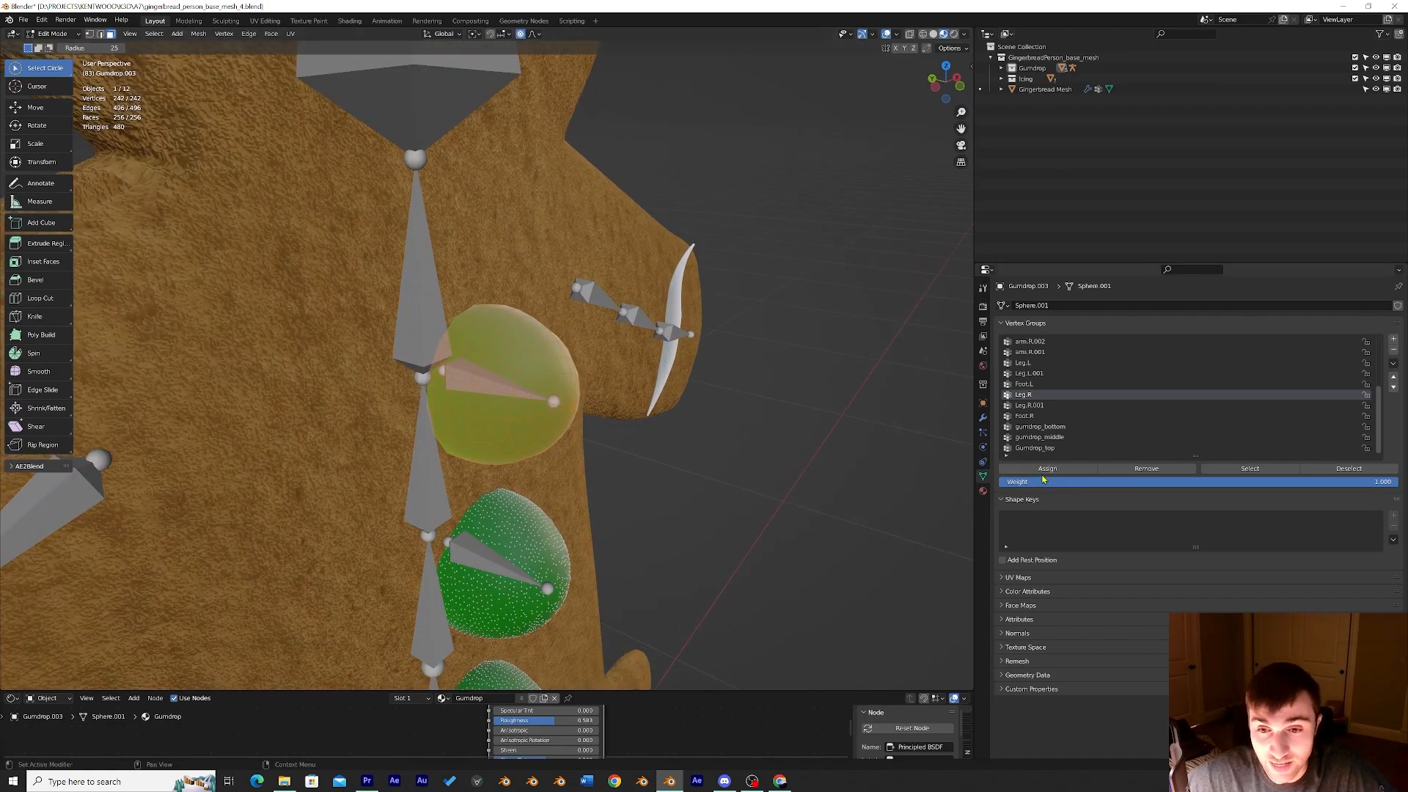
middle_drag(590, 458, 534, 458)
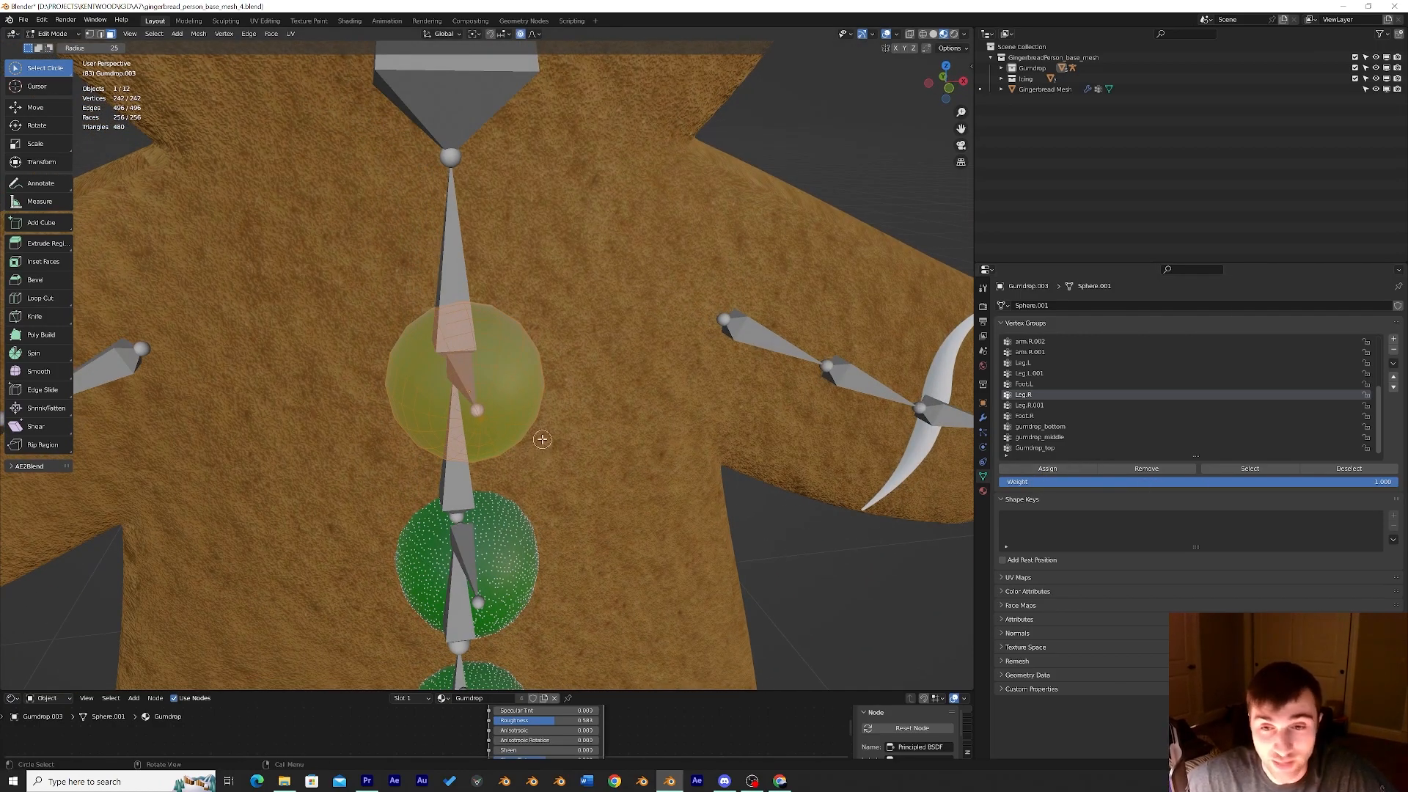
middle_drag(489, 375, 964, 395)
click(1034, 447)
scroll(720, 421, up, 5)
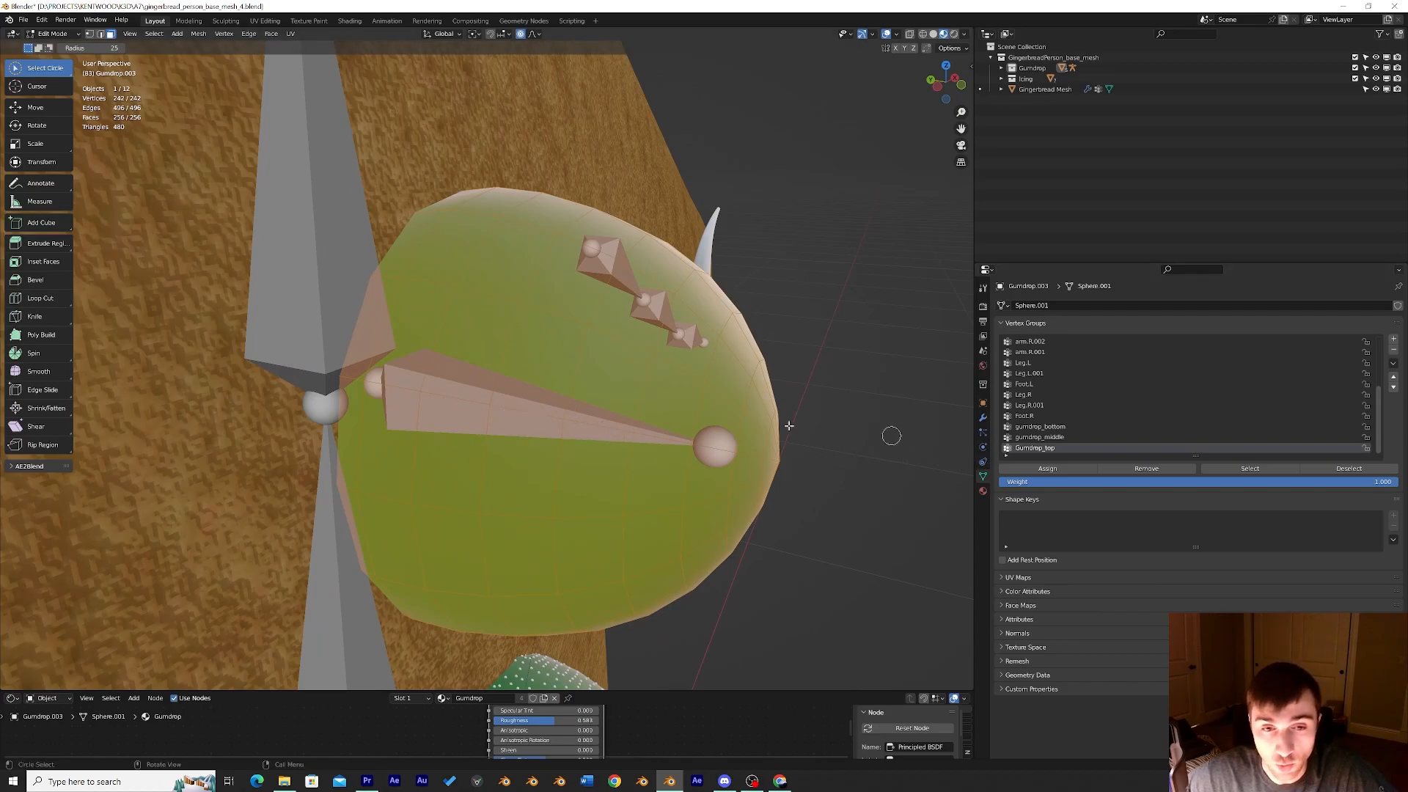
middle_drag(737, 450, 683, 426)
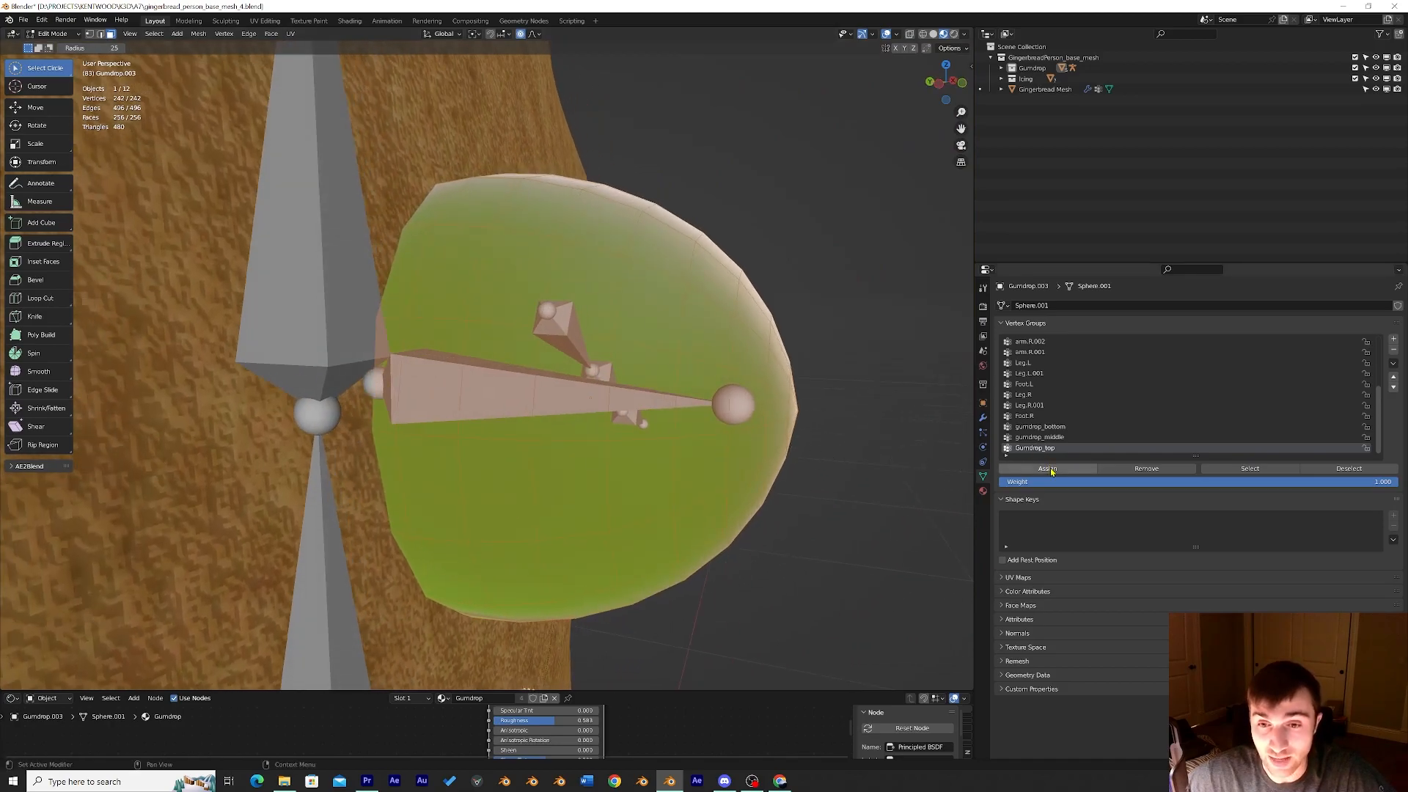
click(1034, 437)
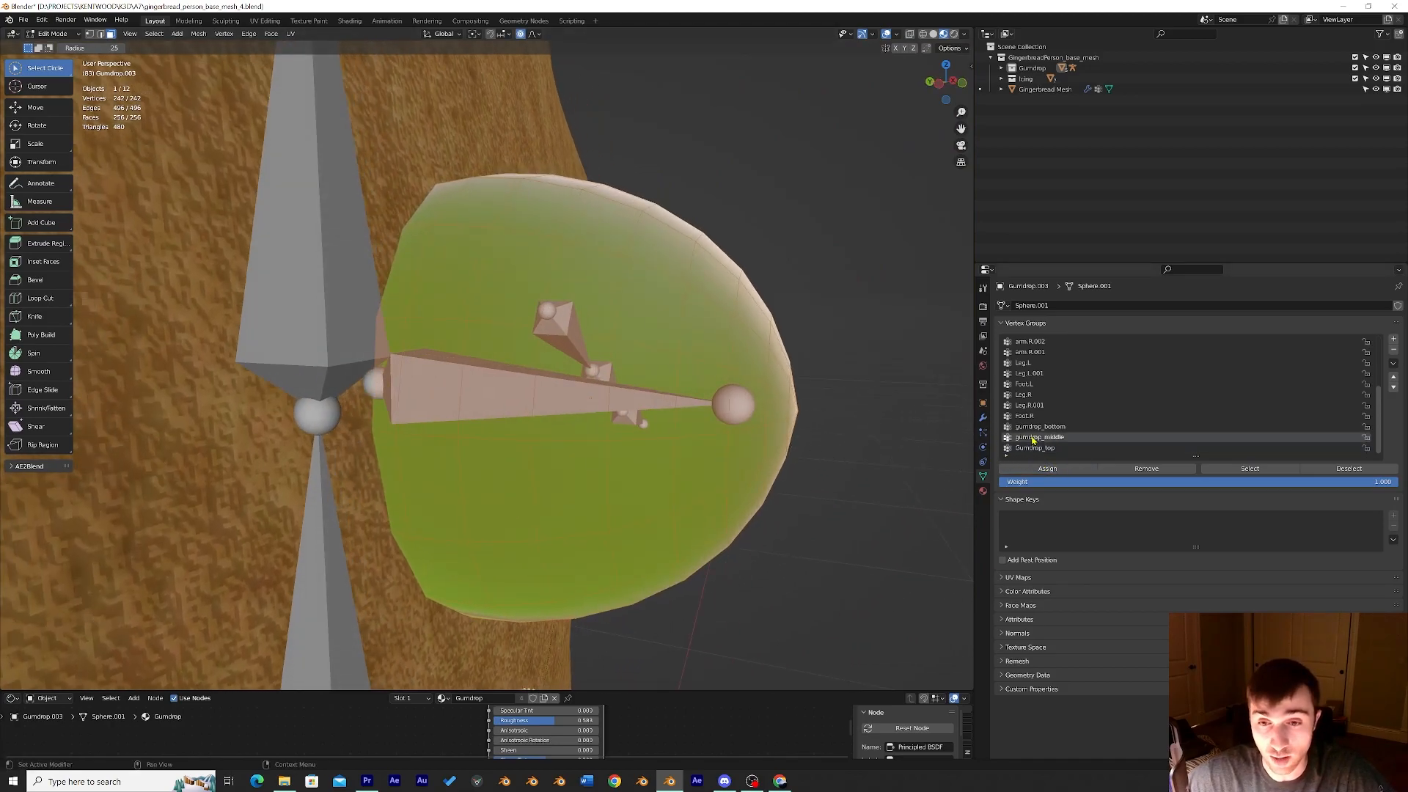
click(1047, 428)
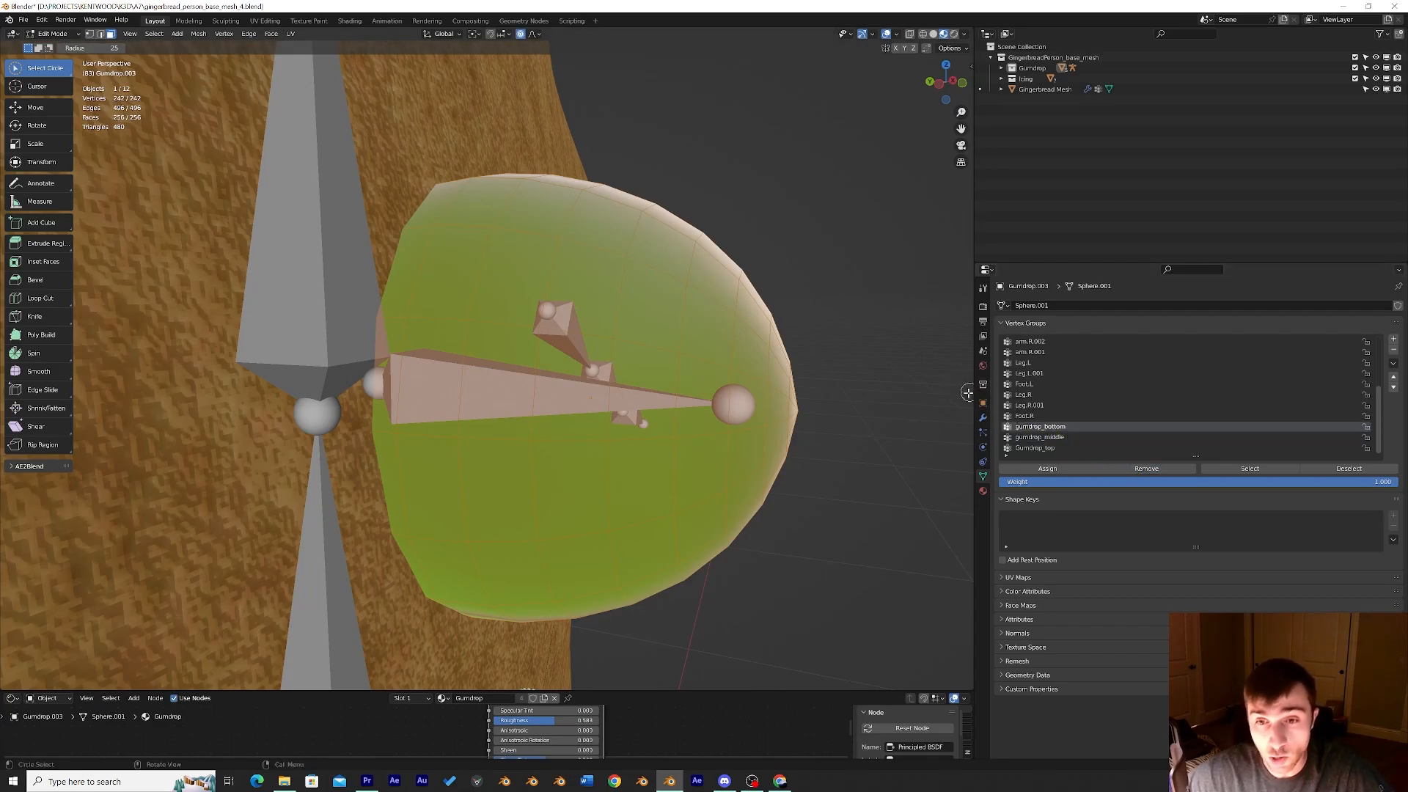
Switch the top gumdrop mesh from Edit Mode back to Object Mode.
middle_drag(775, 375, 708, 370)
scroll(708, 370, down, 5)
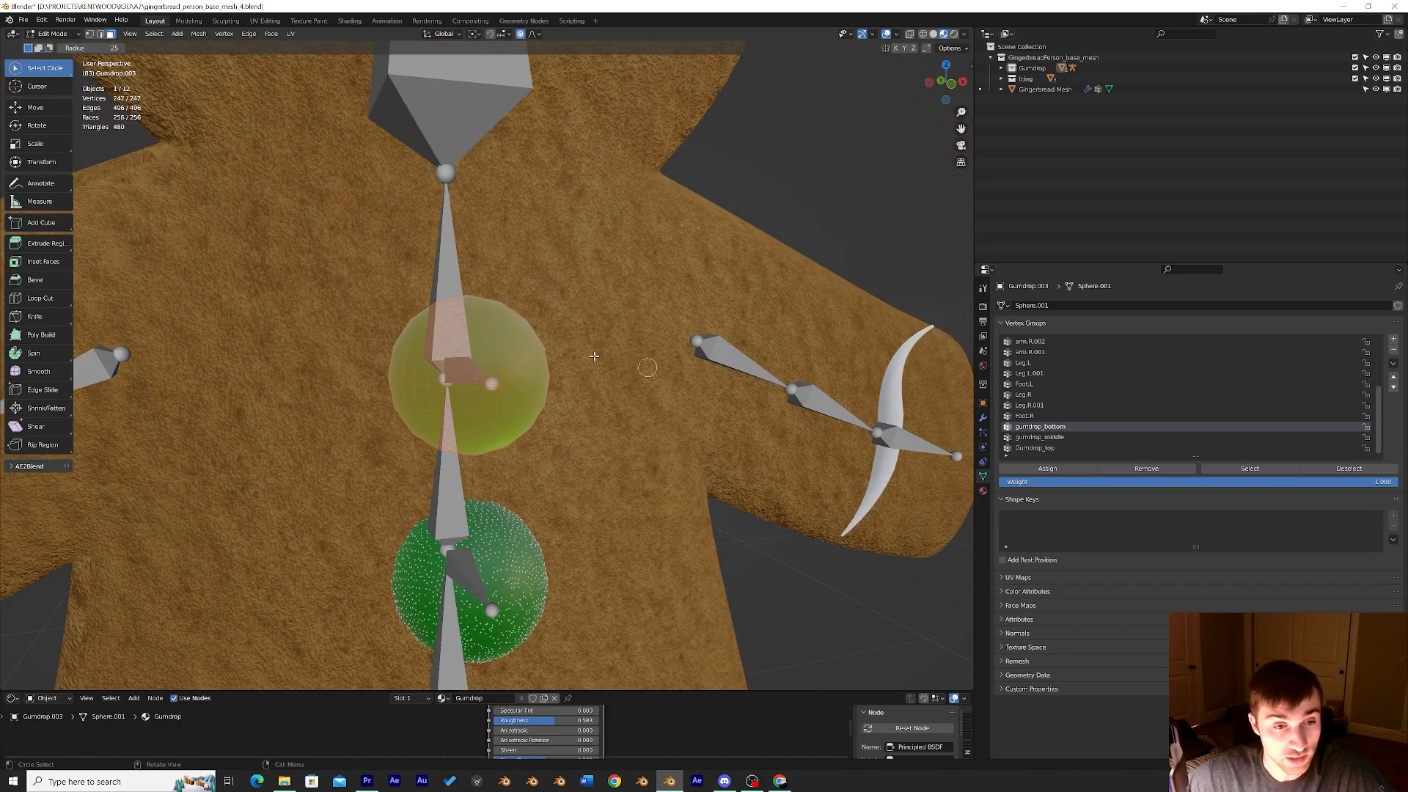
click(54, 33)
click(61, 46)
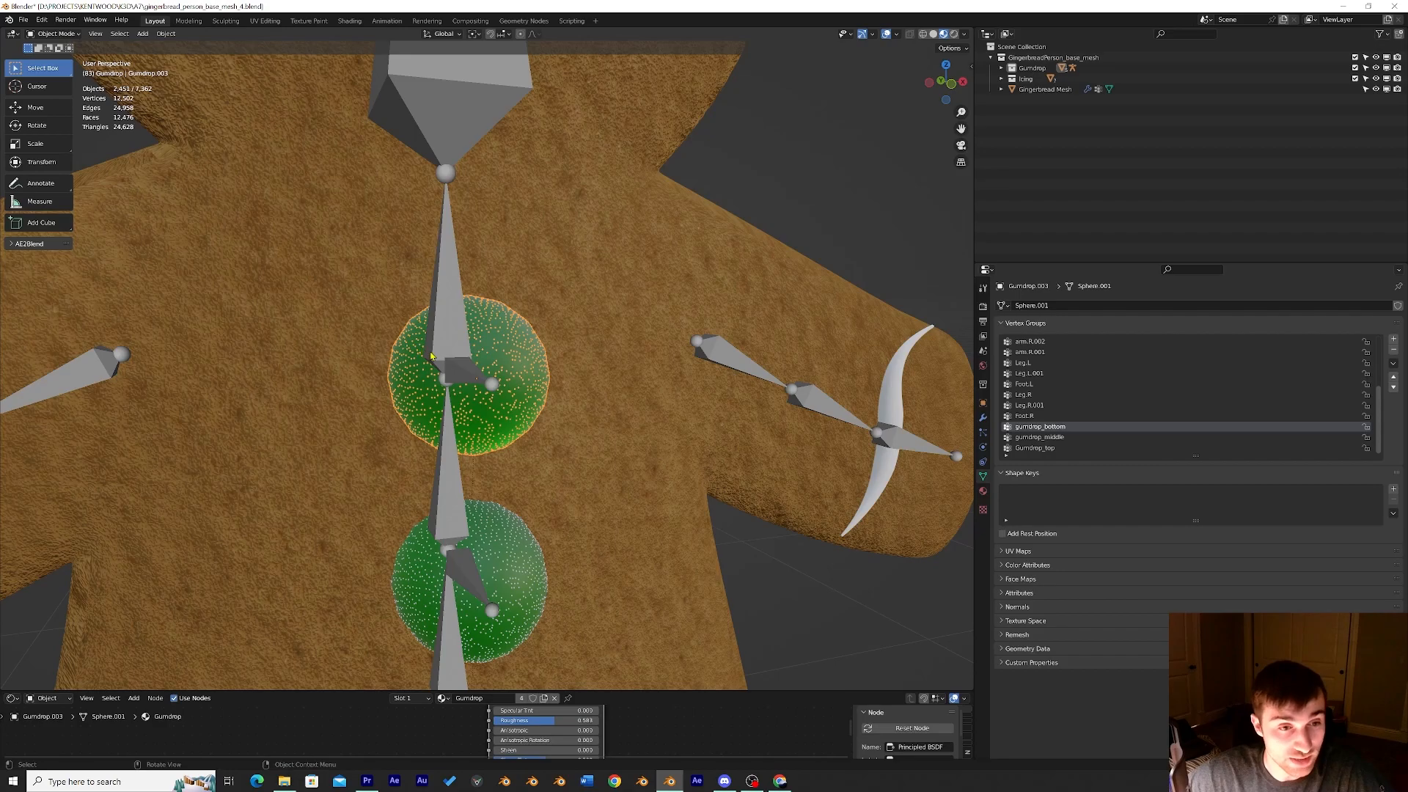
Select the middle gumdrop mesh instead of the armature and open it in Edit Mode.
middle_drag(400, 361, 460, 337)
shift+middle_drag(485, 453, 500, 482)
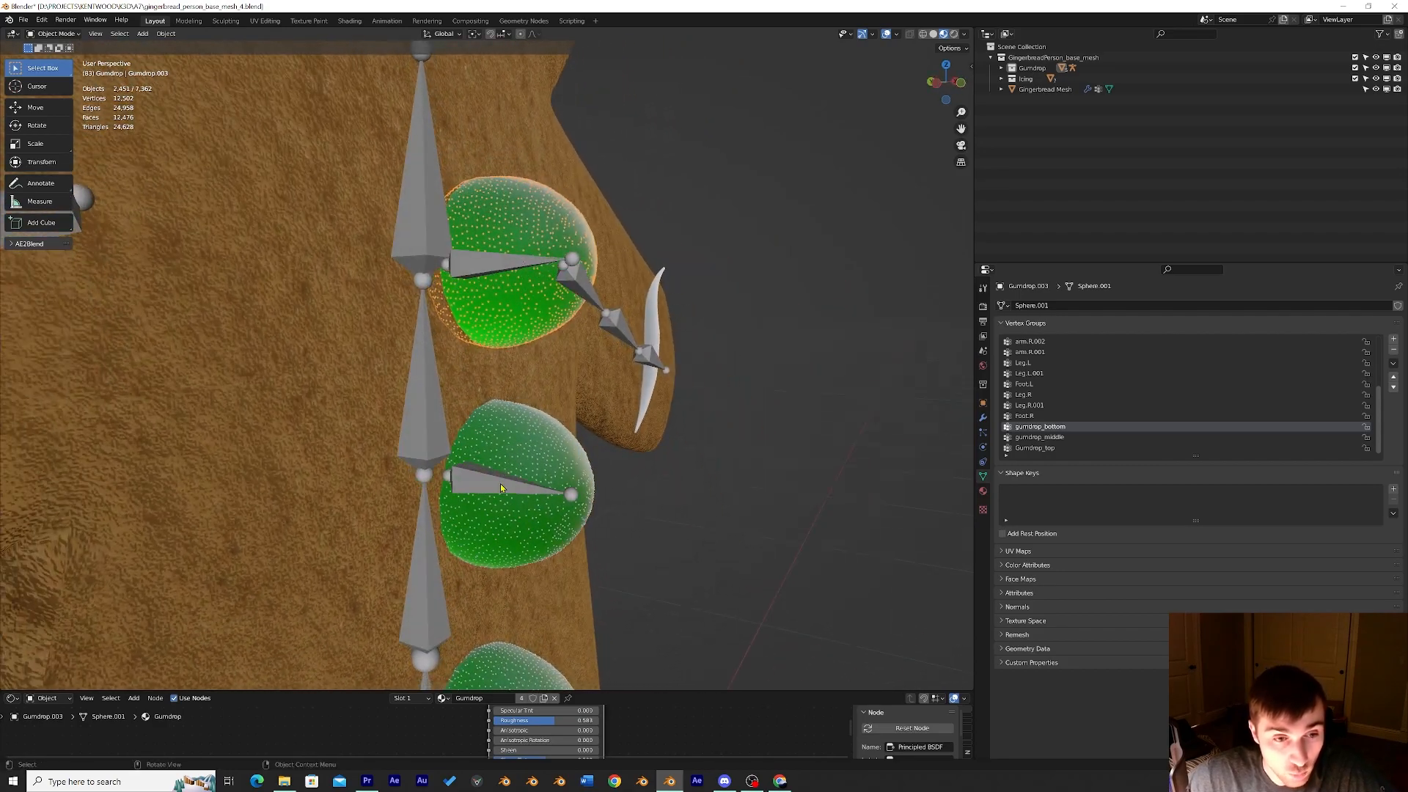
click(500, 482)
scroll(559, 489, up, 2)
scroll(513, 400, down, 1)
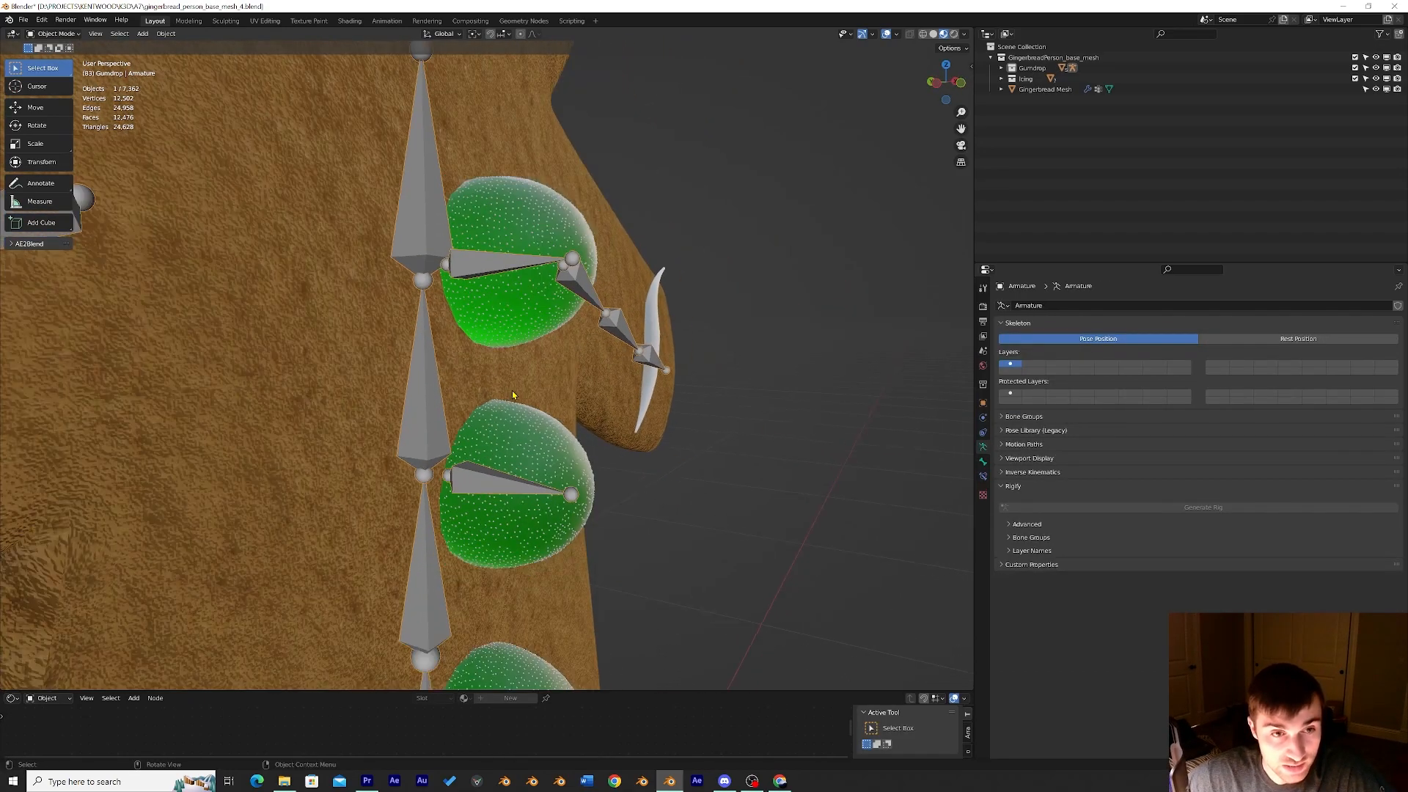
click(537, 465)
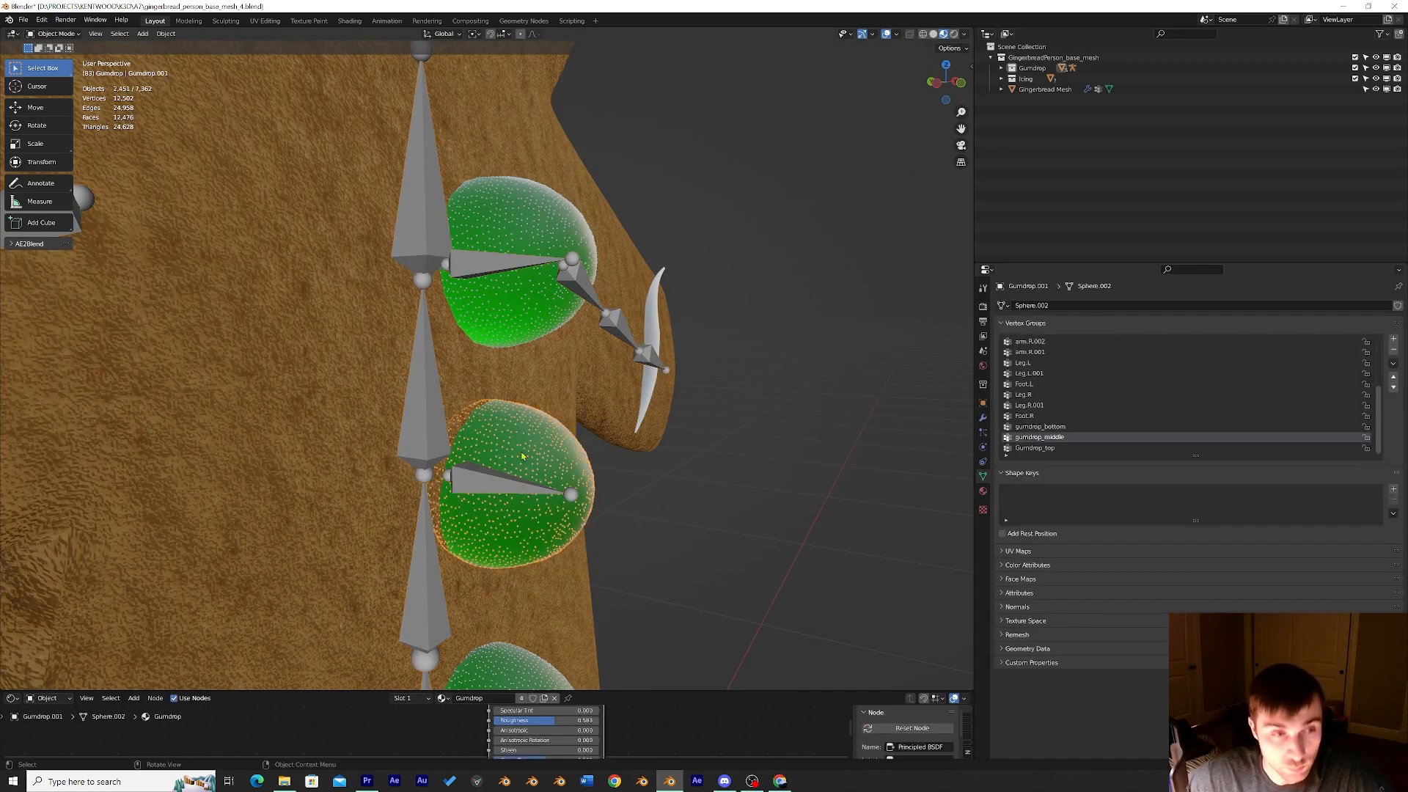
click(70, 35)
click(71, 59)
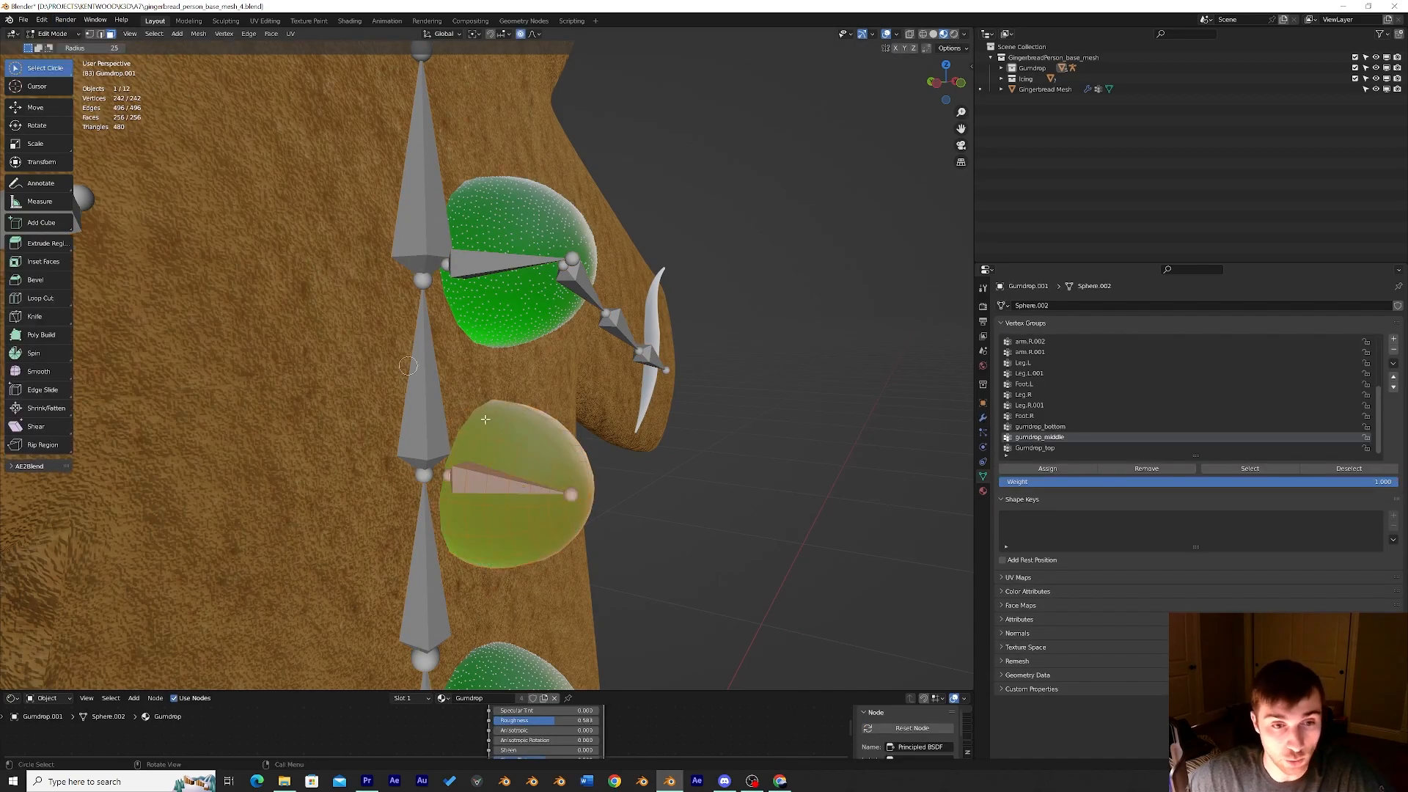
scroll(596, 509, up, 2)
scroll(596, 509, up, 1)
shift+middle_drag(596, 510, 537, 320)
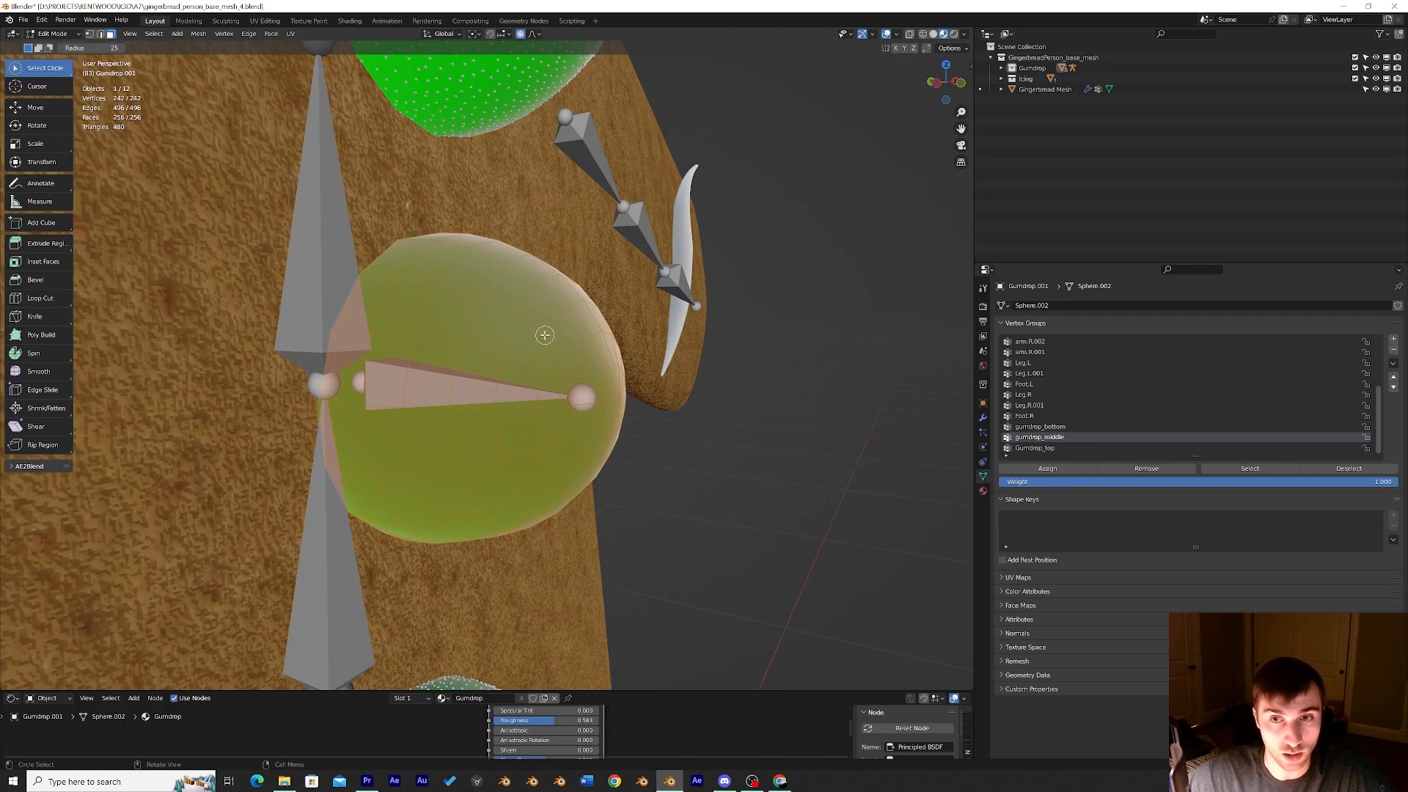
Assign all of the middle gumdrop's vertices to the gumdrop_middle vertex group at weight 1.000, and make gumdrop_bottom the active group.
mouse_move(560, 339)
middle_down()
mouse_move(591, 315)
mouse_move(574, 342)
middle_up()
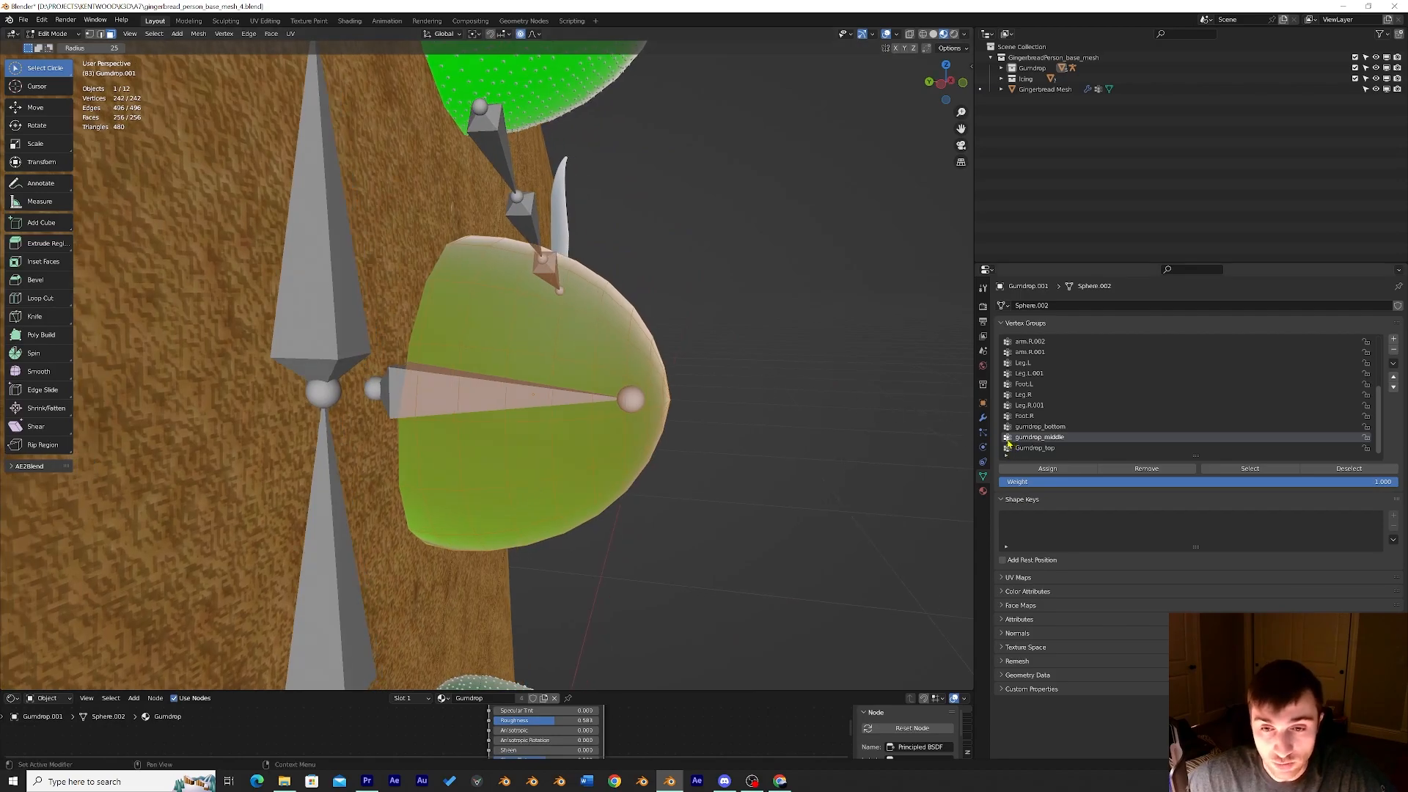
scroll(546, 399, up, 3)
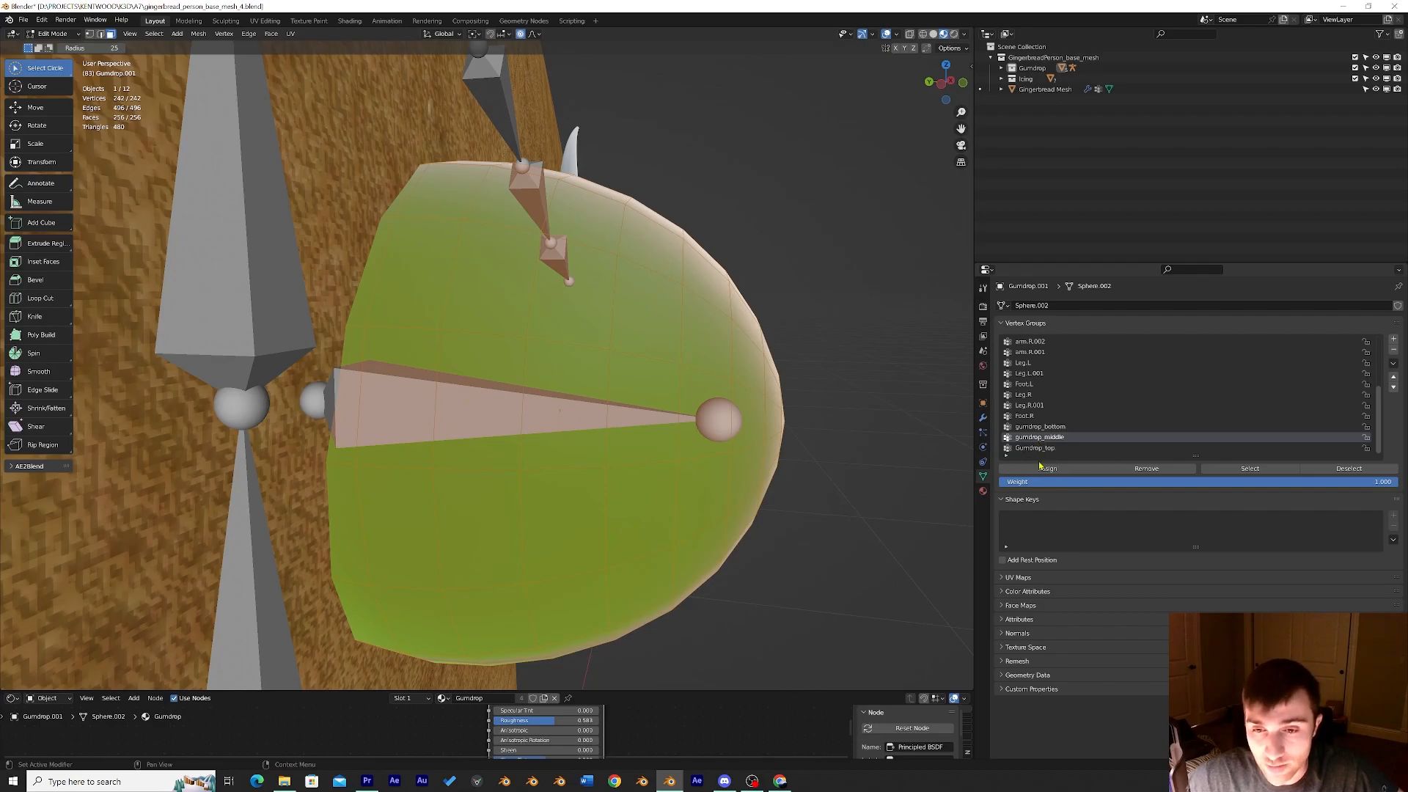
click(1045, 474)
click(1033, 449)
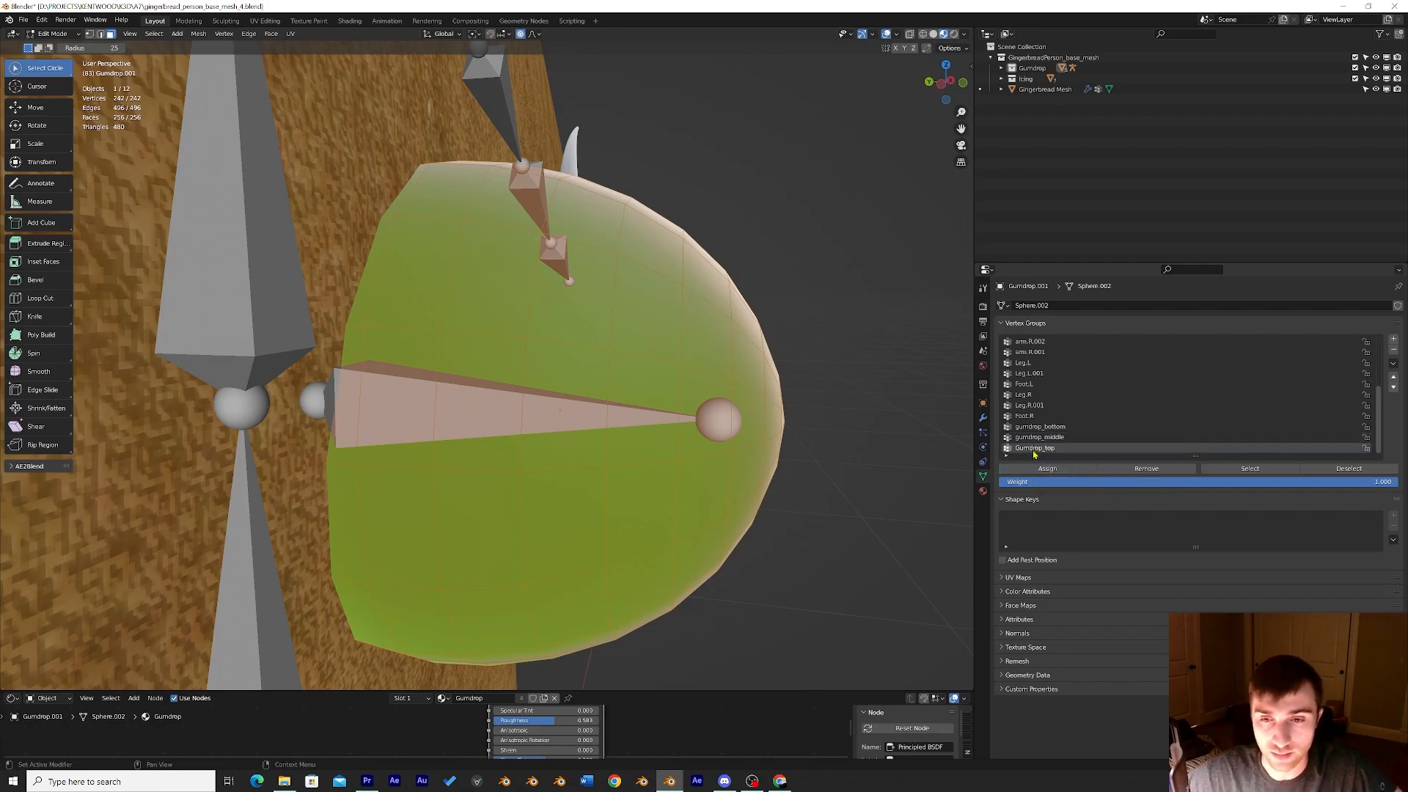
click(1073, 427)
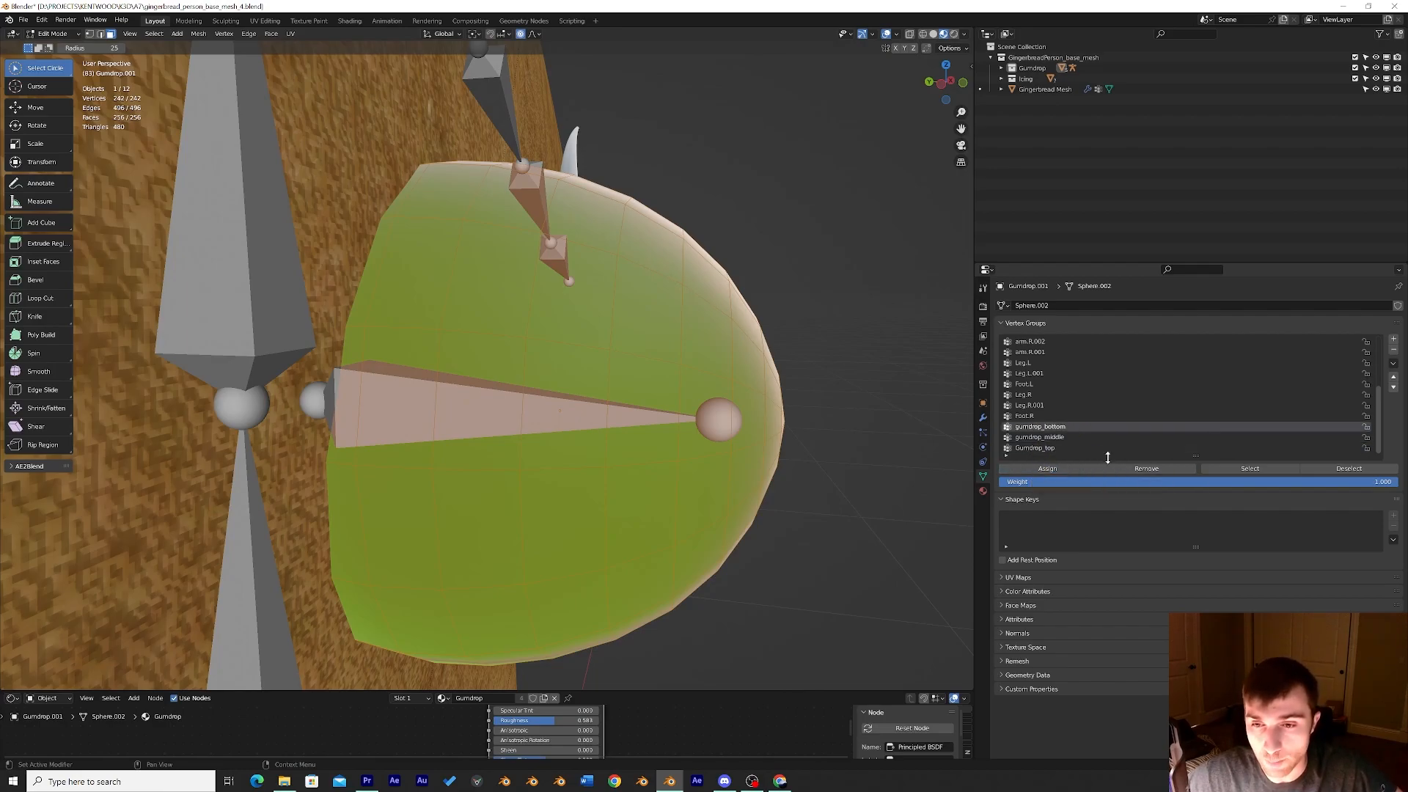
Switch from the middle gumdrop to editing the bottom gumdrop's mesh, with all of its vertices selected.
scroll(610, 407, down, 8)
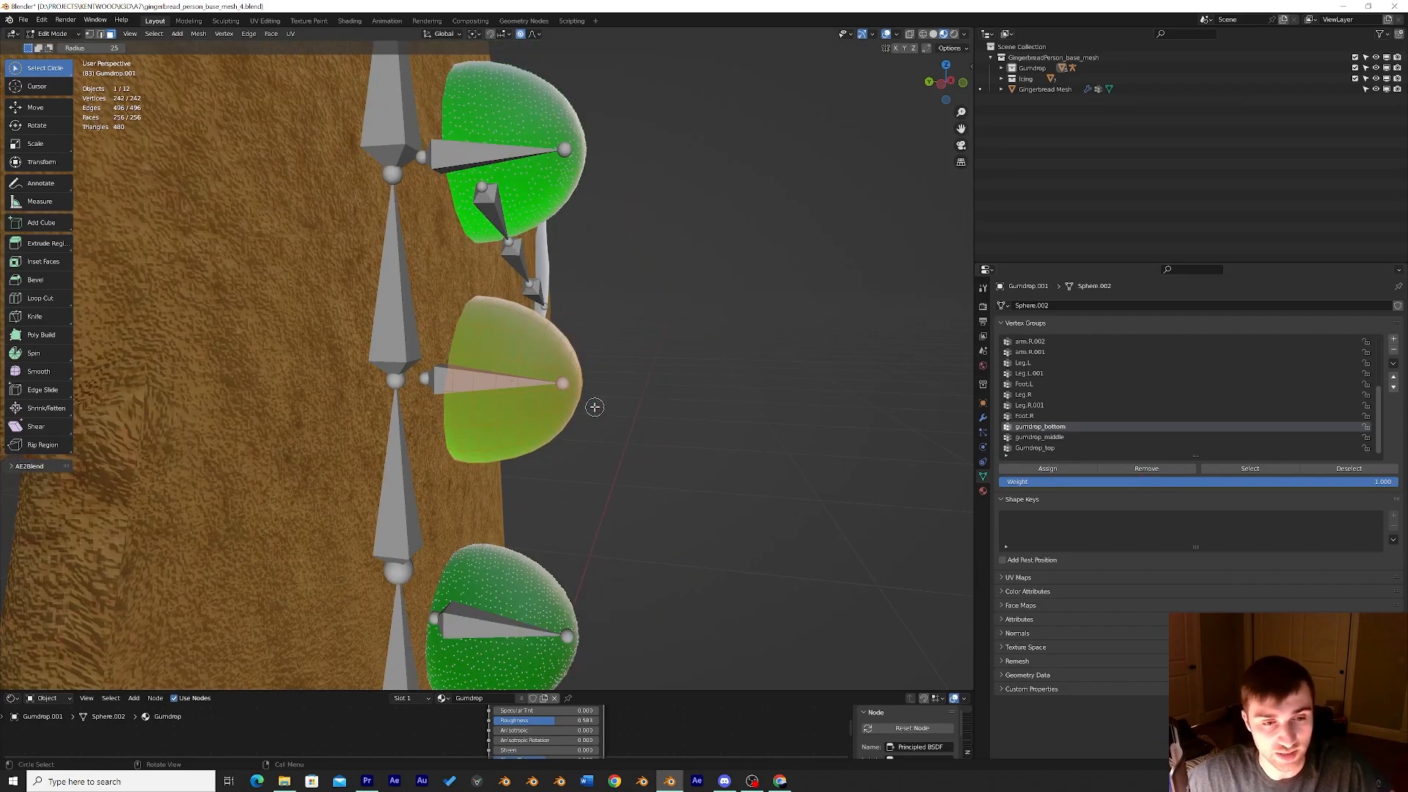
middle_drag(610, 408, 687, 315)
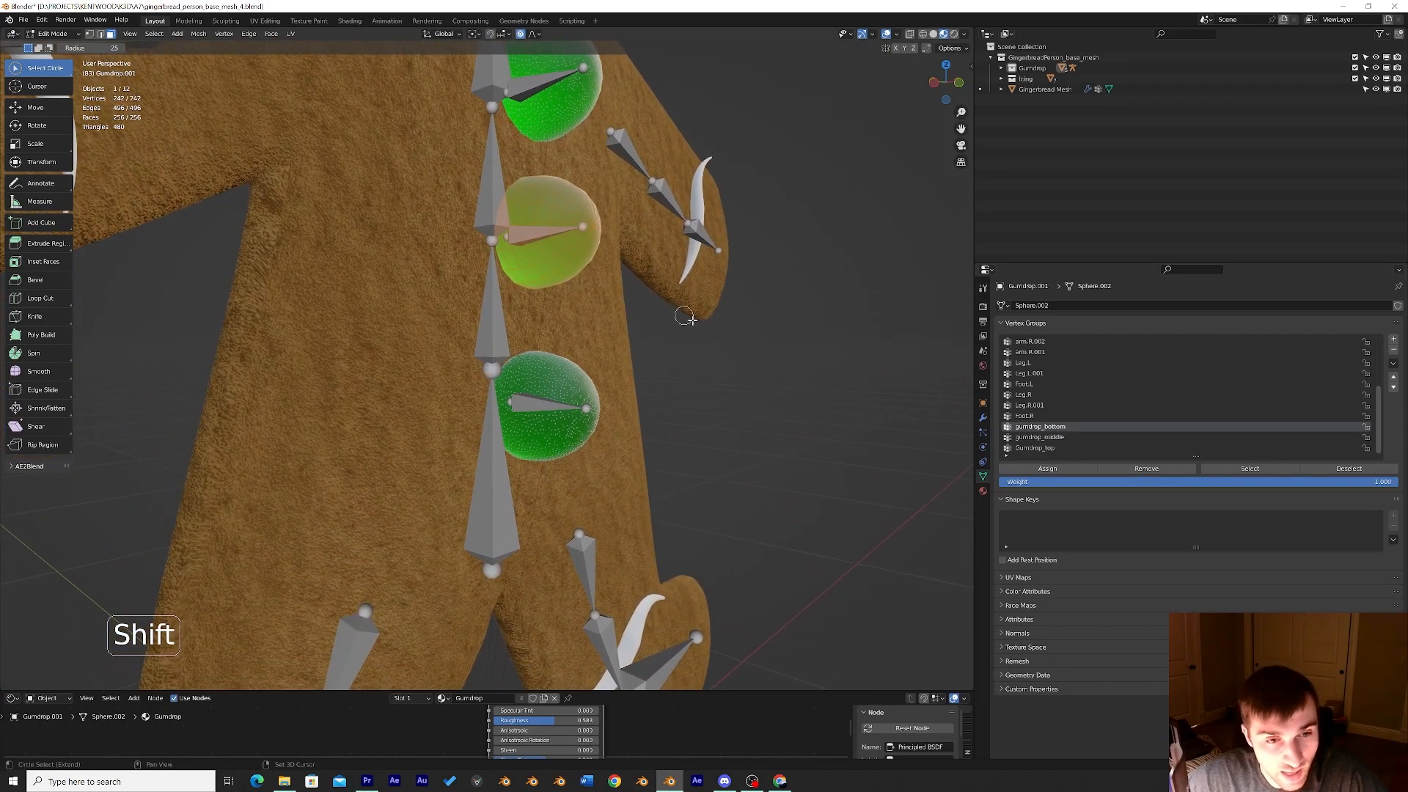
scroll(701, 316, up, 3)
click(67, 35)
click(74, 47)
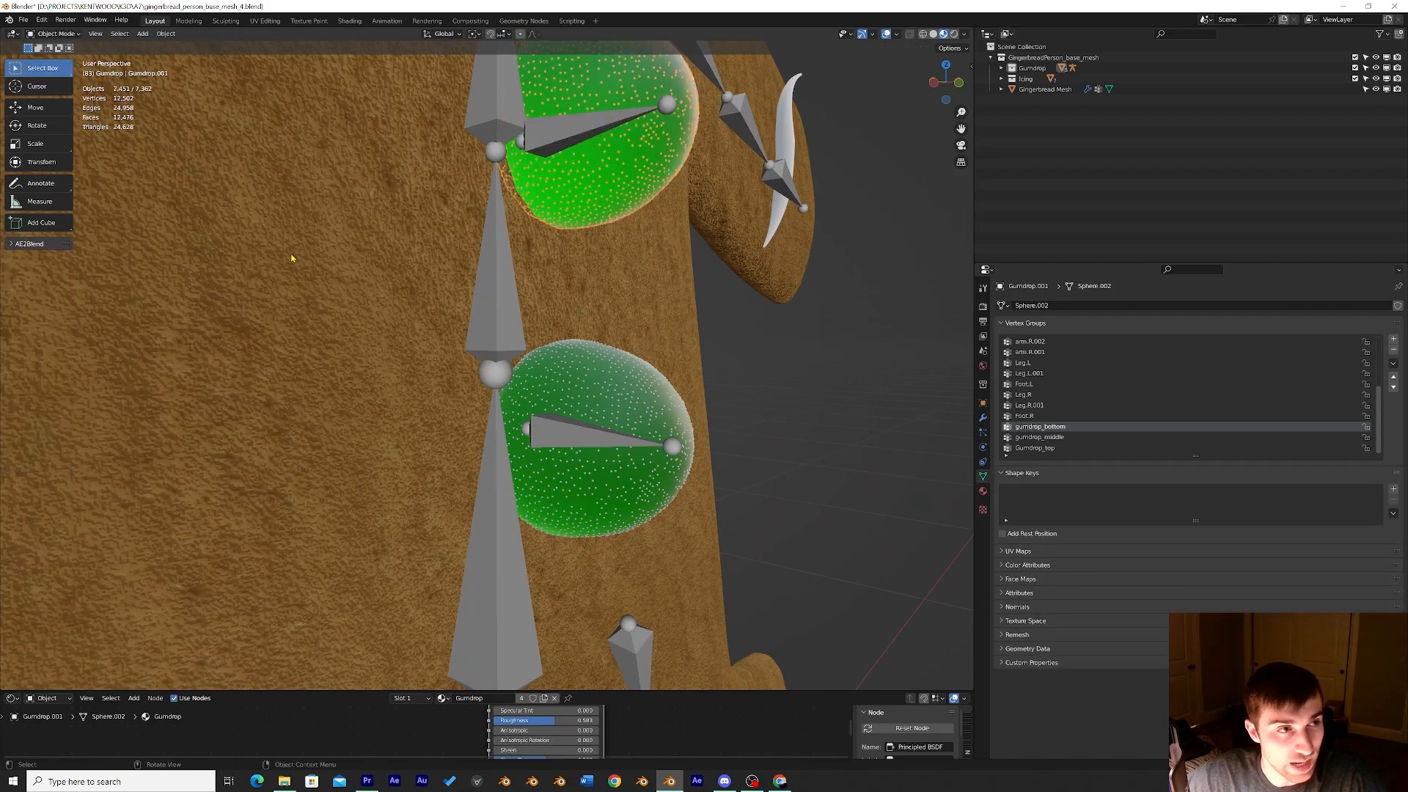
click(619, 420)
click(58, 35)
click(60, 57)
middle_drag(607, 400, 644, 408)
key(a)
Assign the bottom gumdrop's selected vertices to the gumdrop_bottom vertex group at weight 1.000 and return to Object Mode.
scroll(746, 446, up, 4)
shift+middle_drag(748, 443, 575, 327)
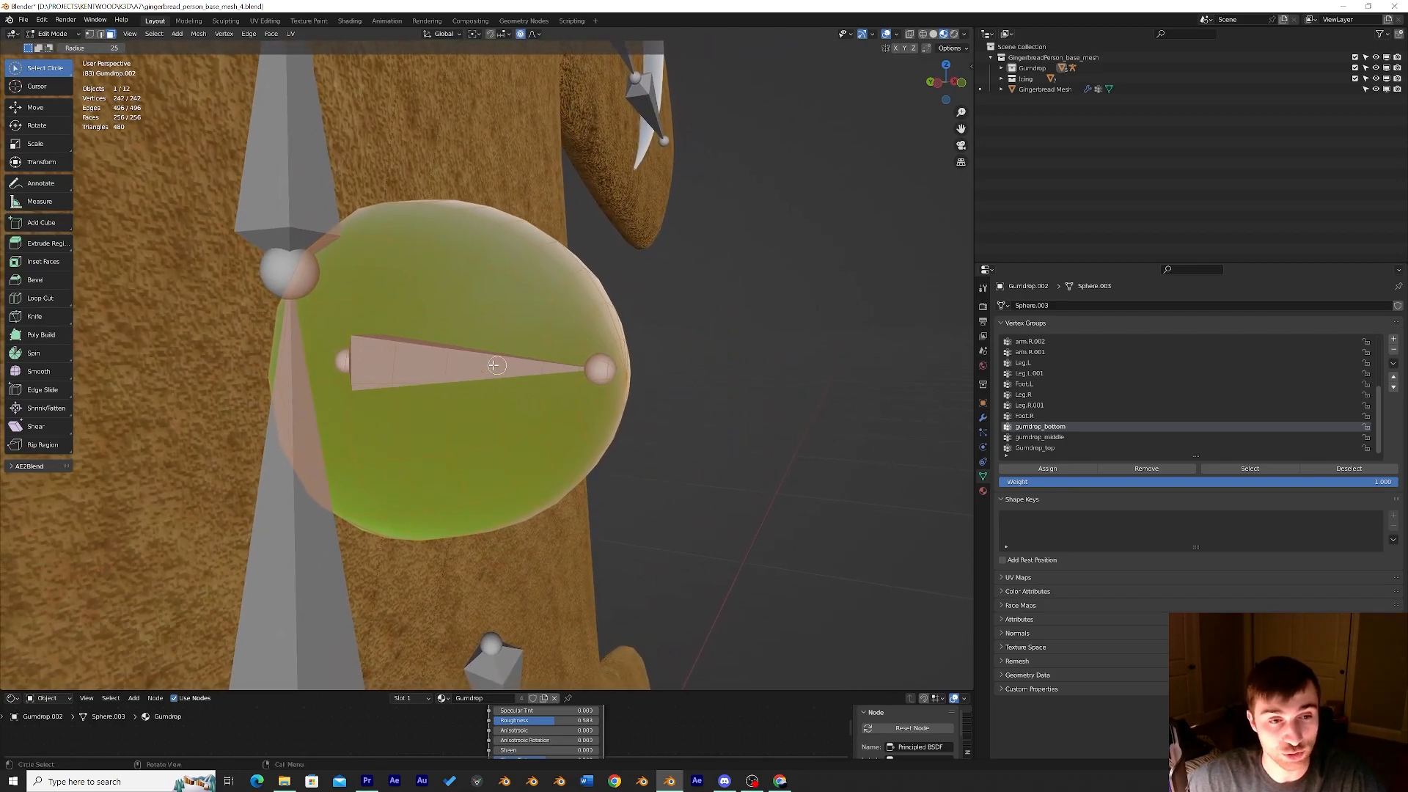
scroll(495, 365, down, 1)
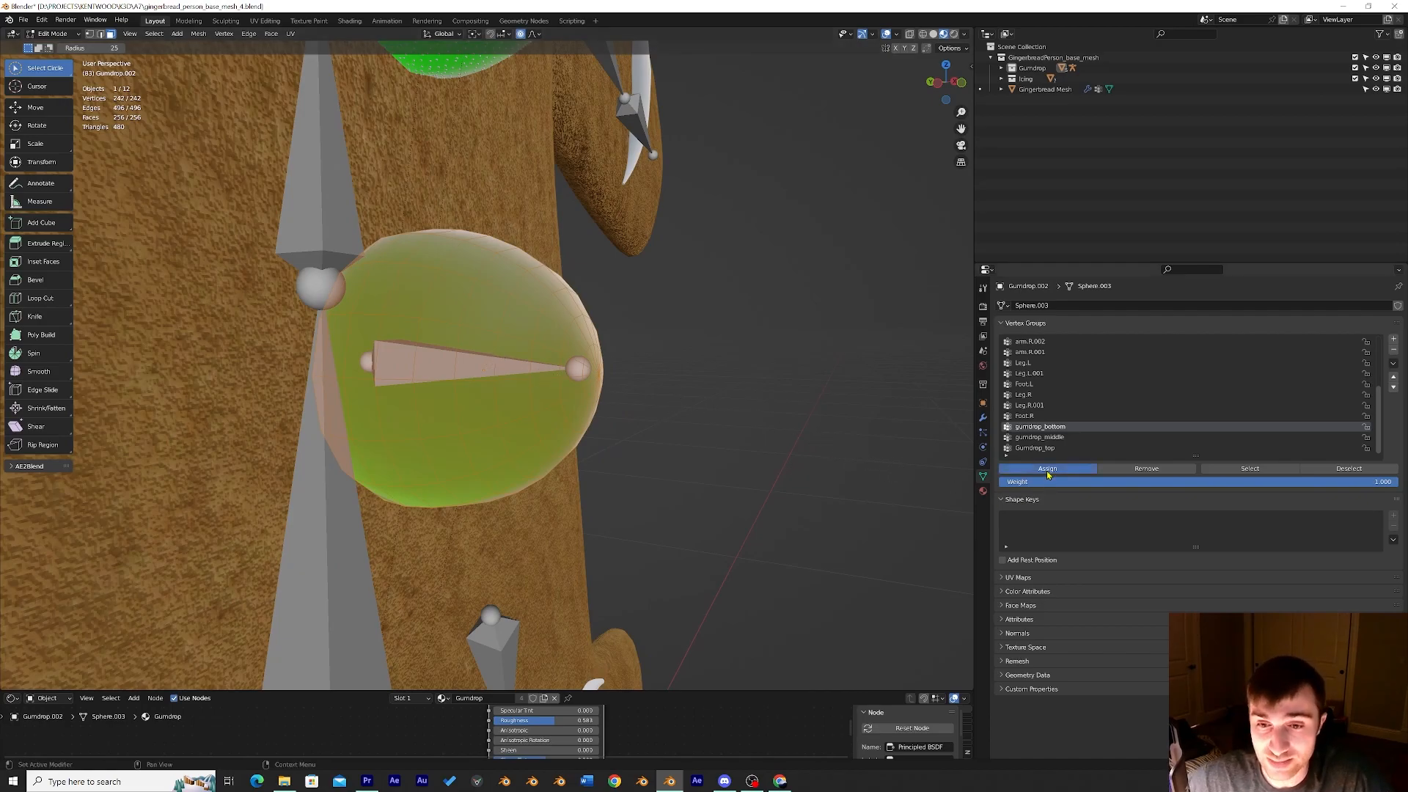
scroll(670, 409, up, 2)
scroll(670, 409, up, 1)
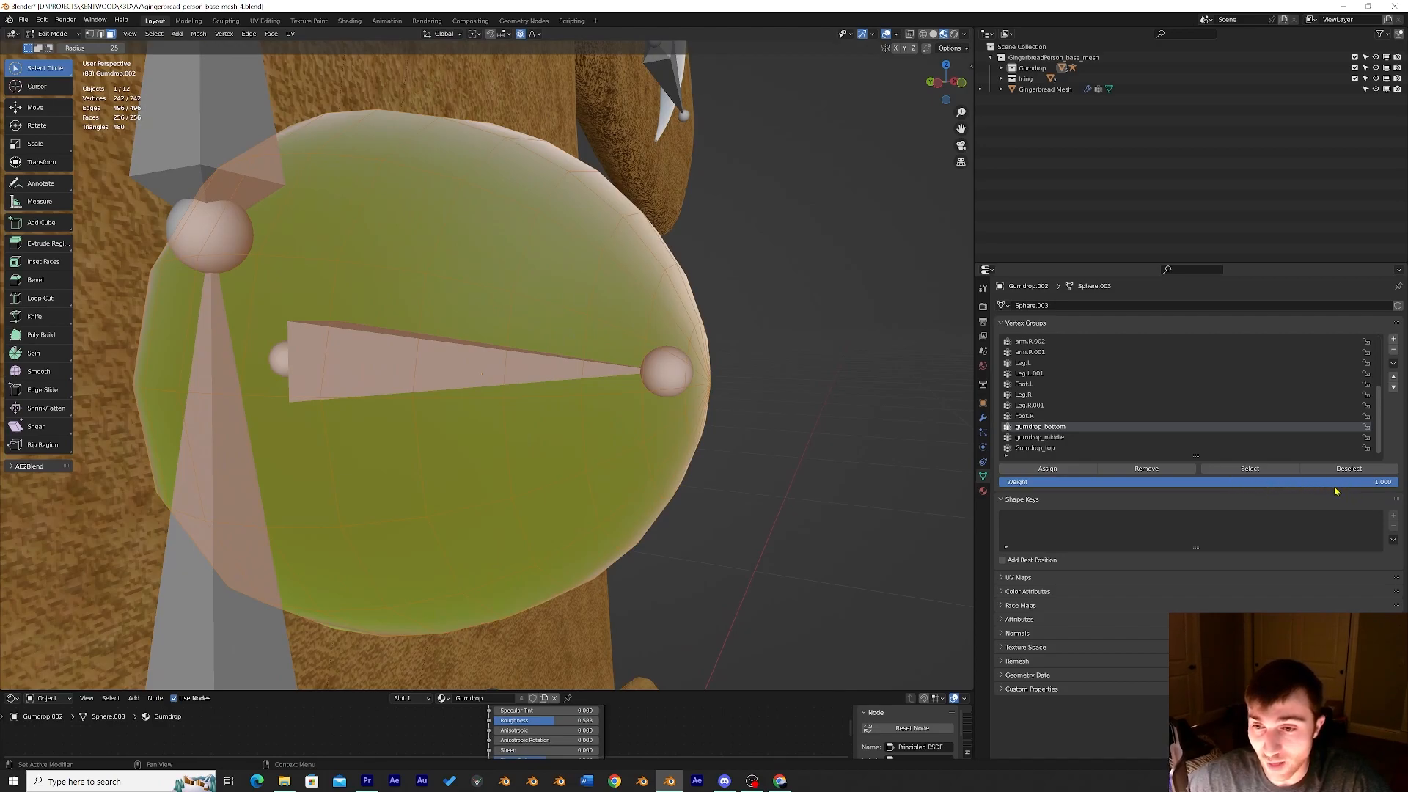
shift+middle_drag(599, 403, 667, 390)
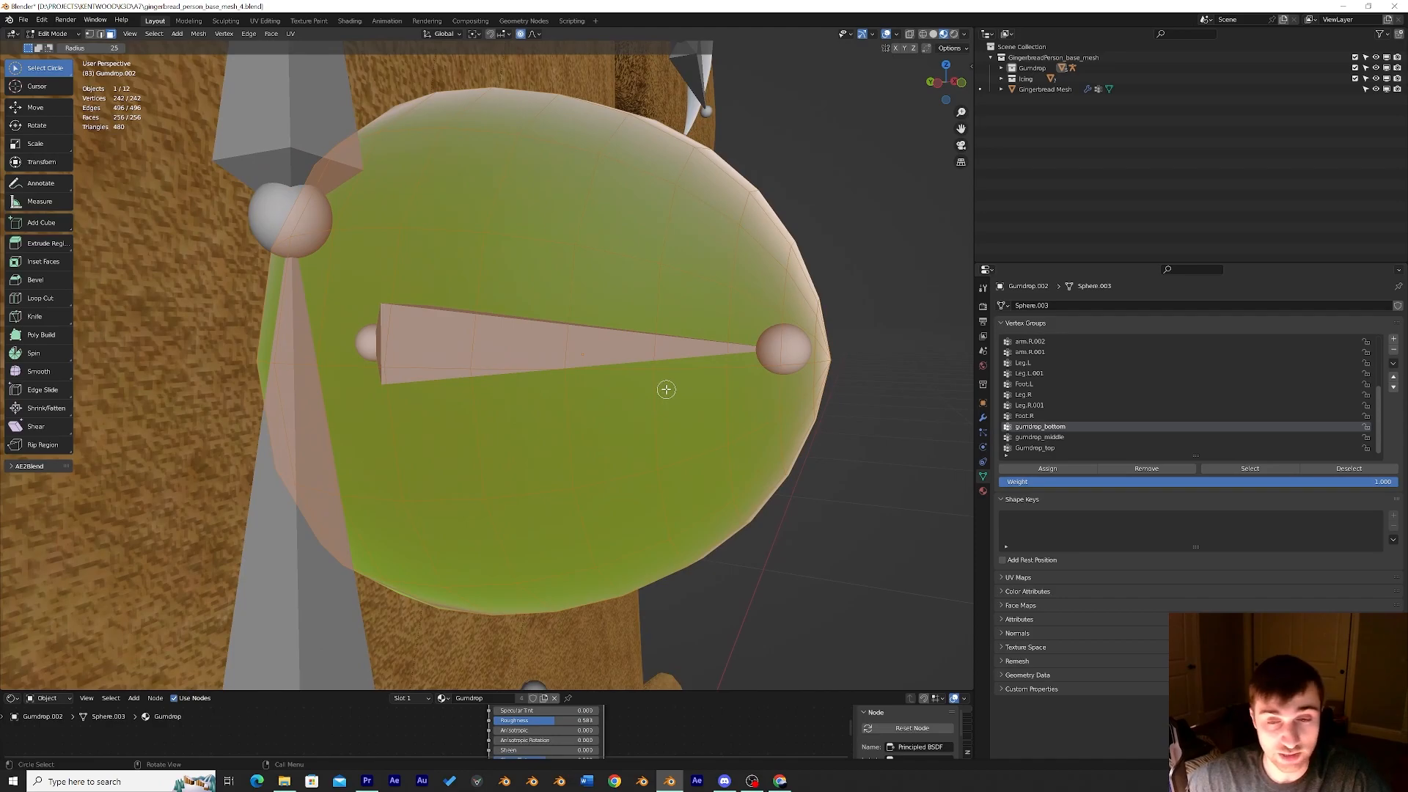
click(1057, 469)
click(53, 33)
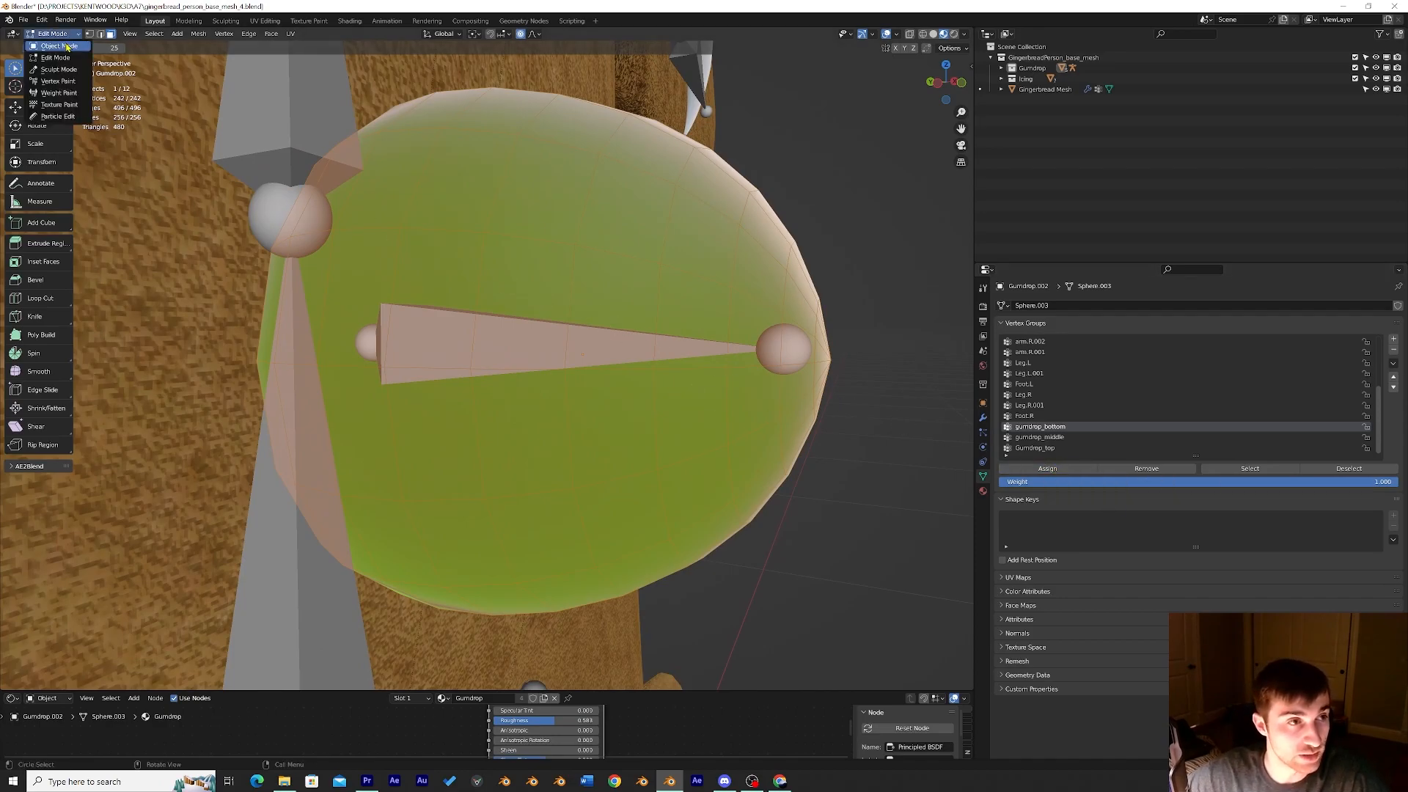
click(51, 46)
Move the bottom gumdrop's Armature modifier below its ParticleSystem modifier.
scroll(396, 259, down, 6)
scroll(396, 258, down, 3)
middle_drag(409, 262, 348, 267)
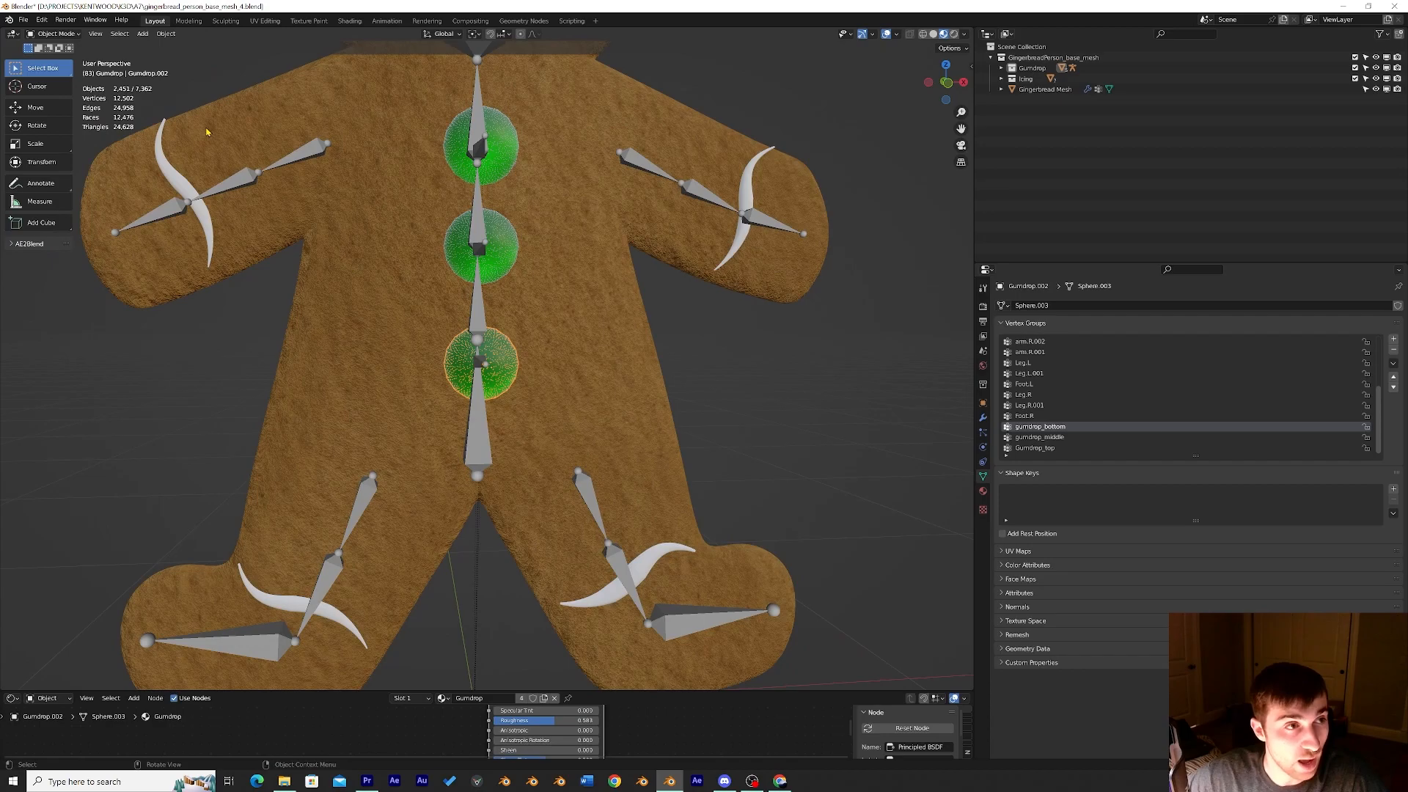
click(54, 33)
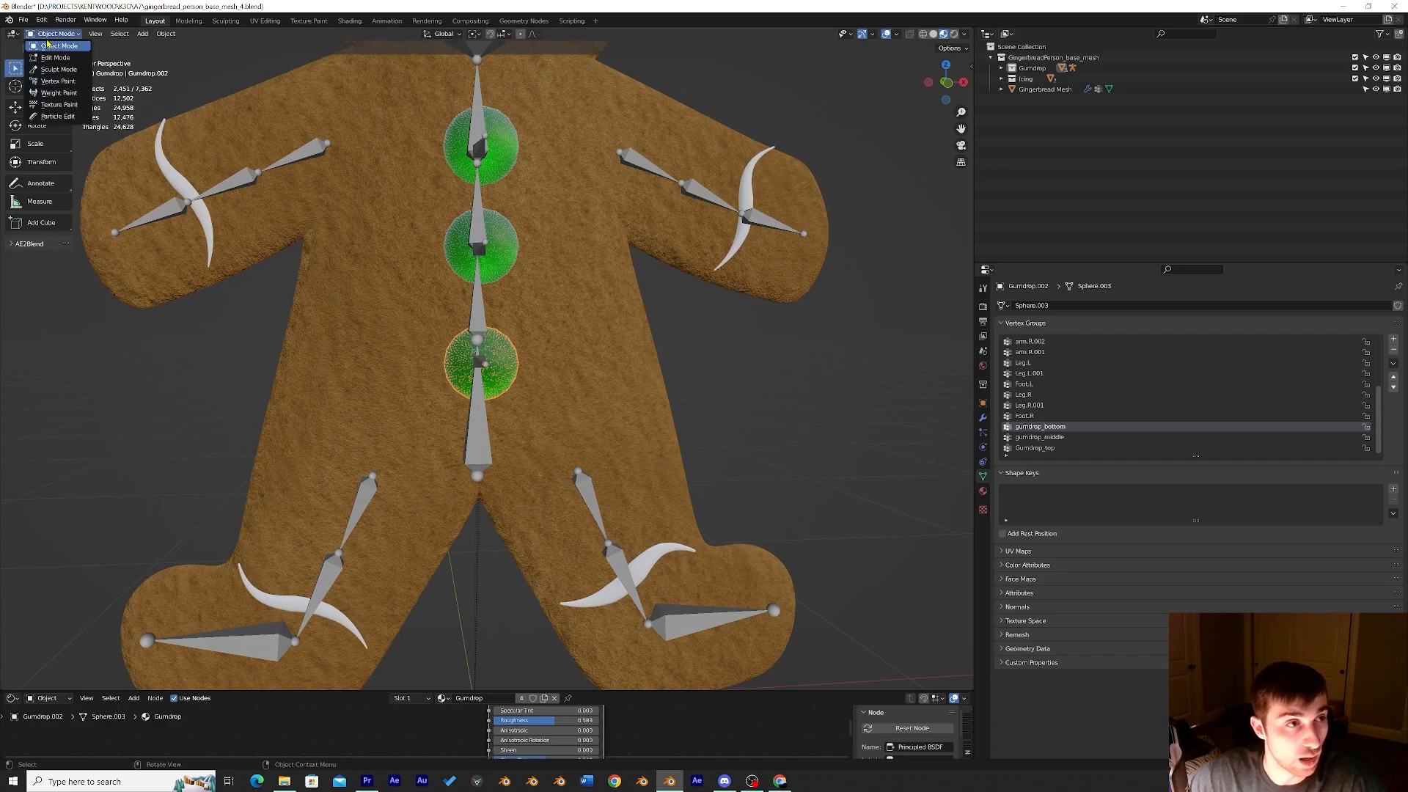
click(484, 421)
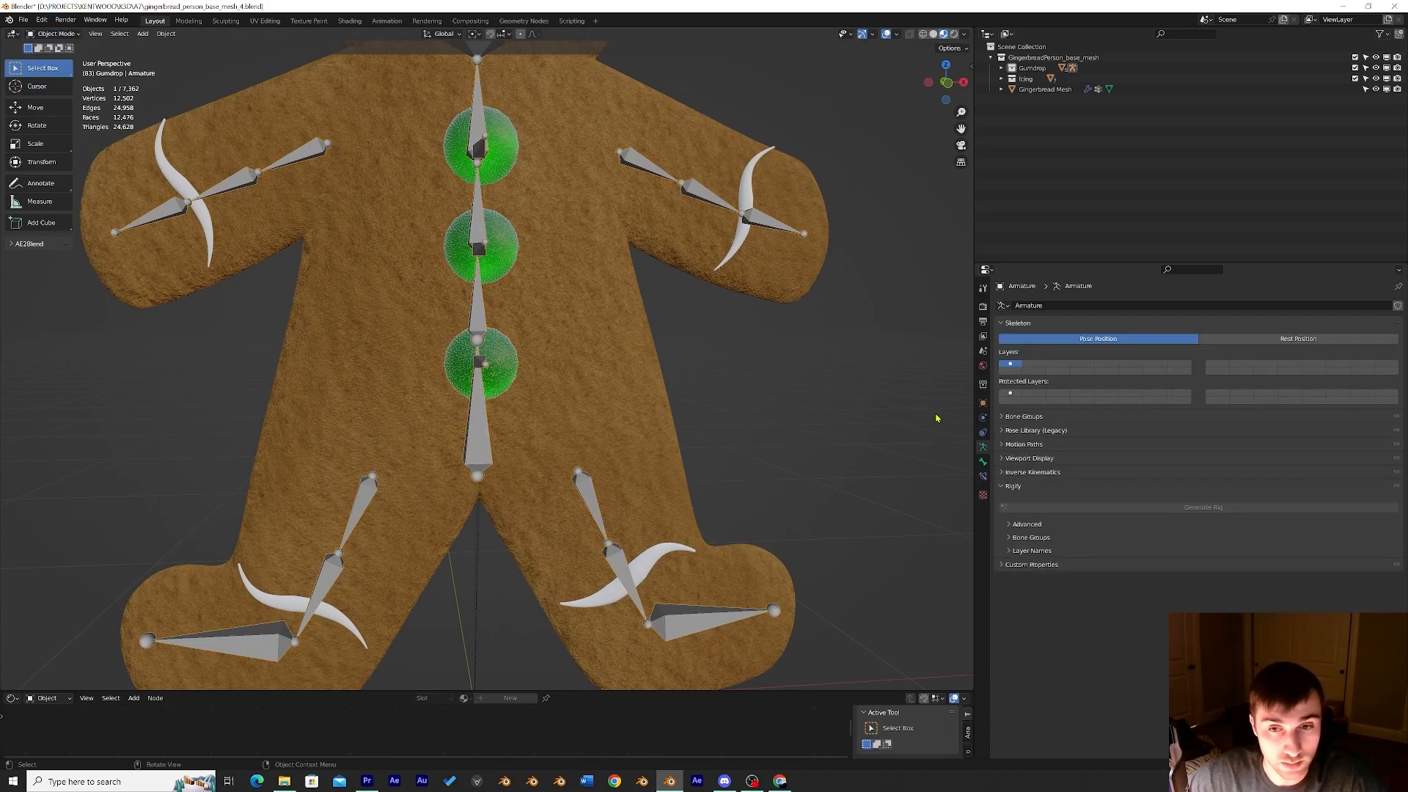
click(489, 386)
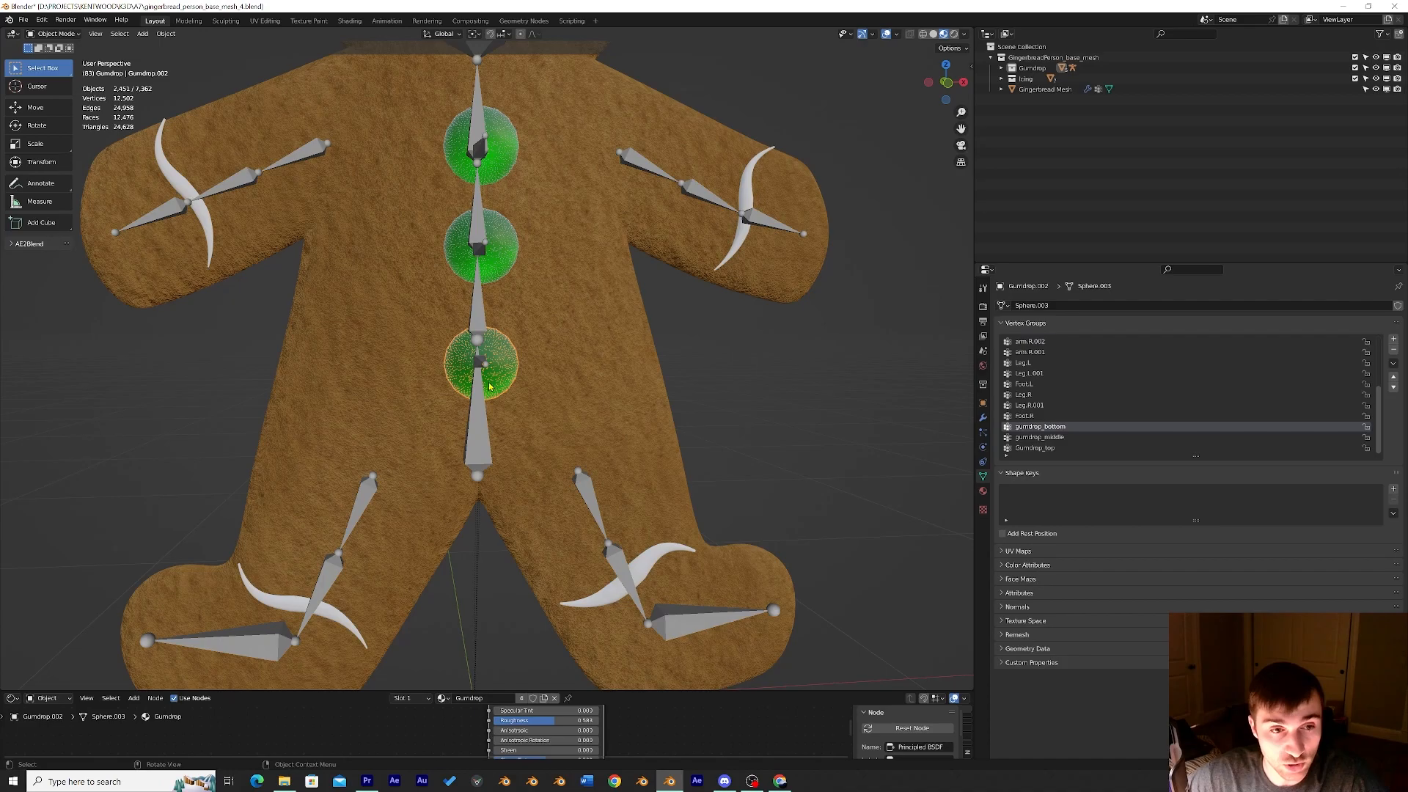
click(983, 418)
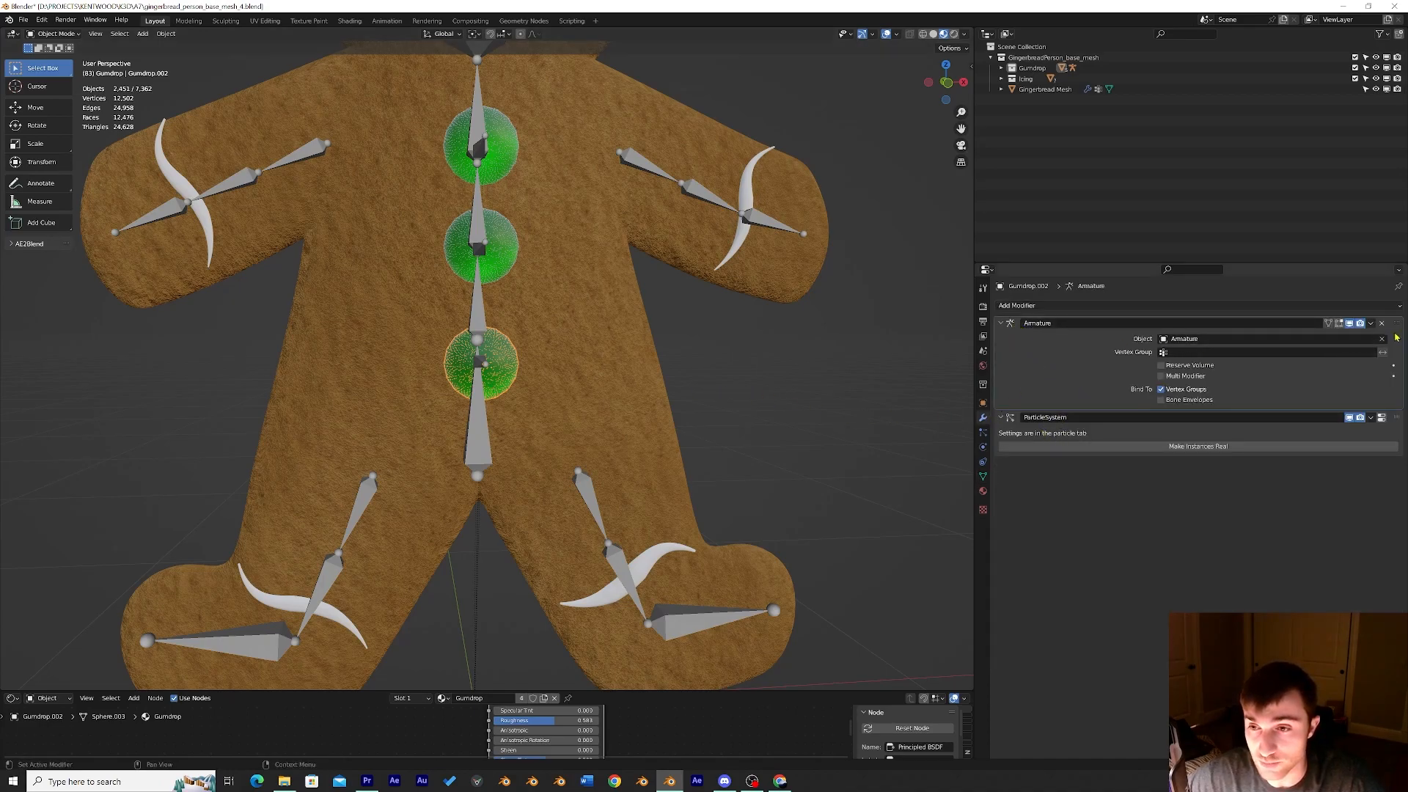
mouse_move(1398, 325)
mouse_down()
mouse_move(1399, 436)
mouse_move(1400, 323)
mouse_up()
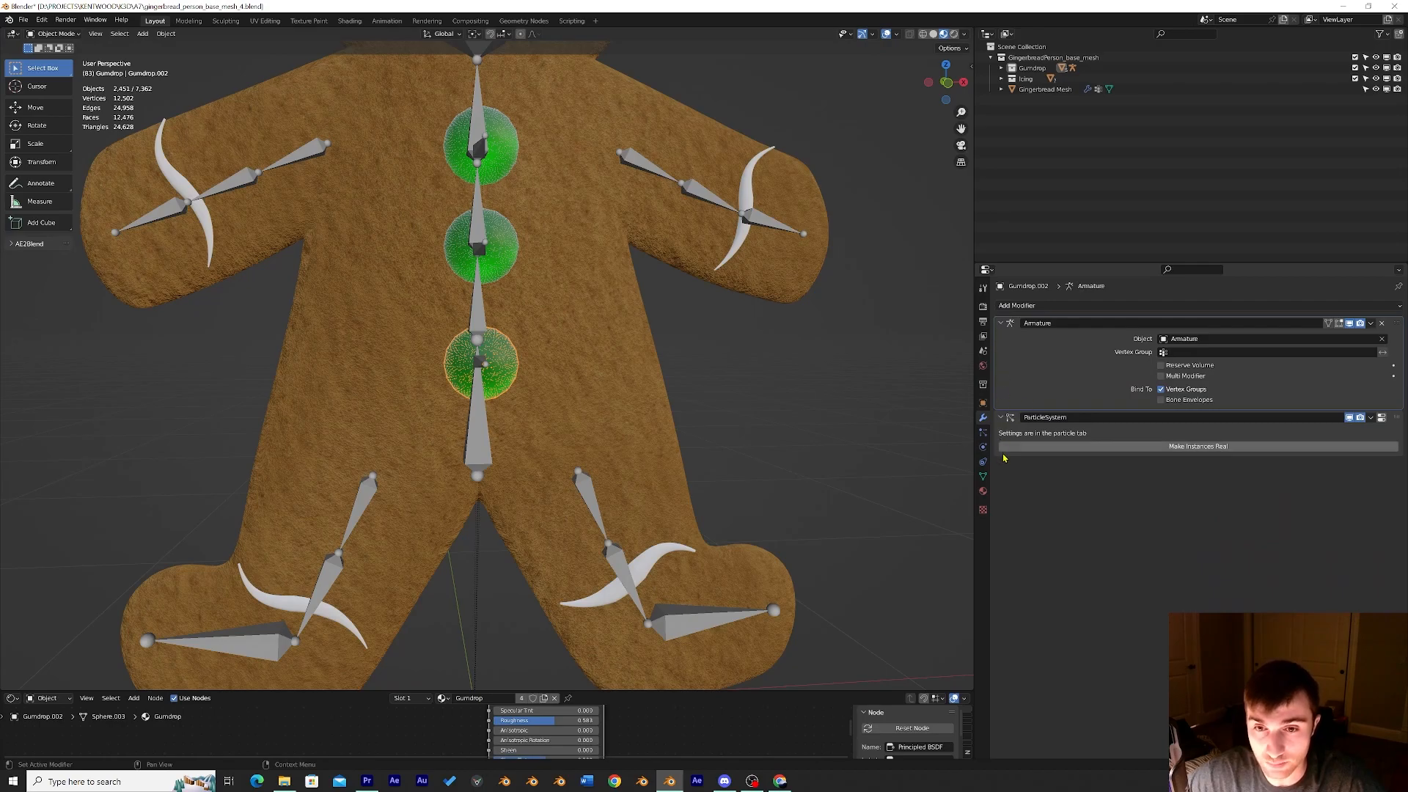
mouse_move(1395, 325)
mouse_down()
mouse_move(1404, 404)
mouse_move(1381, 320)
mouse_up()
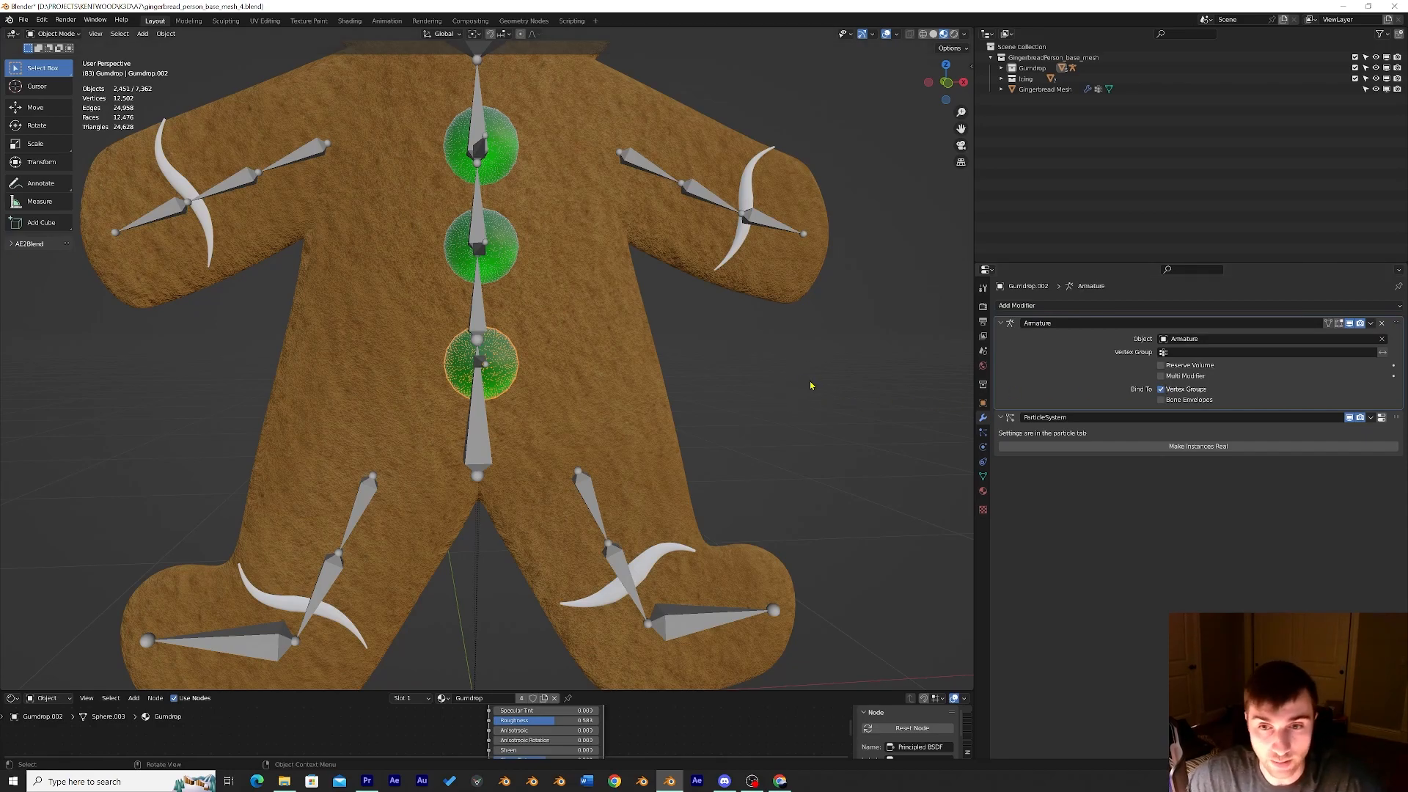
drag(1396, 328, 1396, 374)
Test the rig in Pose Mode by moving the Root bone away from its rest position, and undo the move.
middle_drag(660, 410, 477, 418)
click(463, 420)
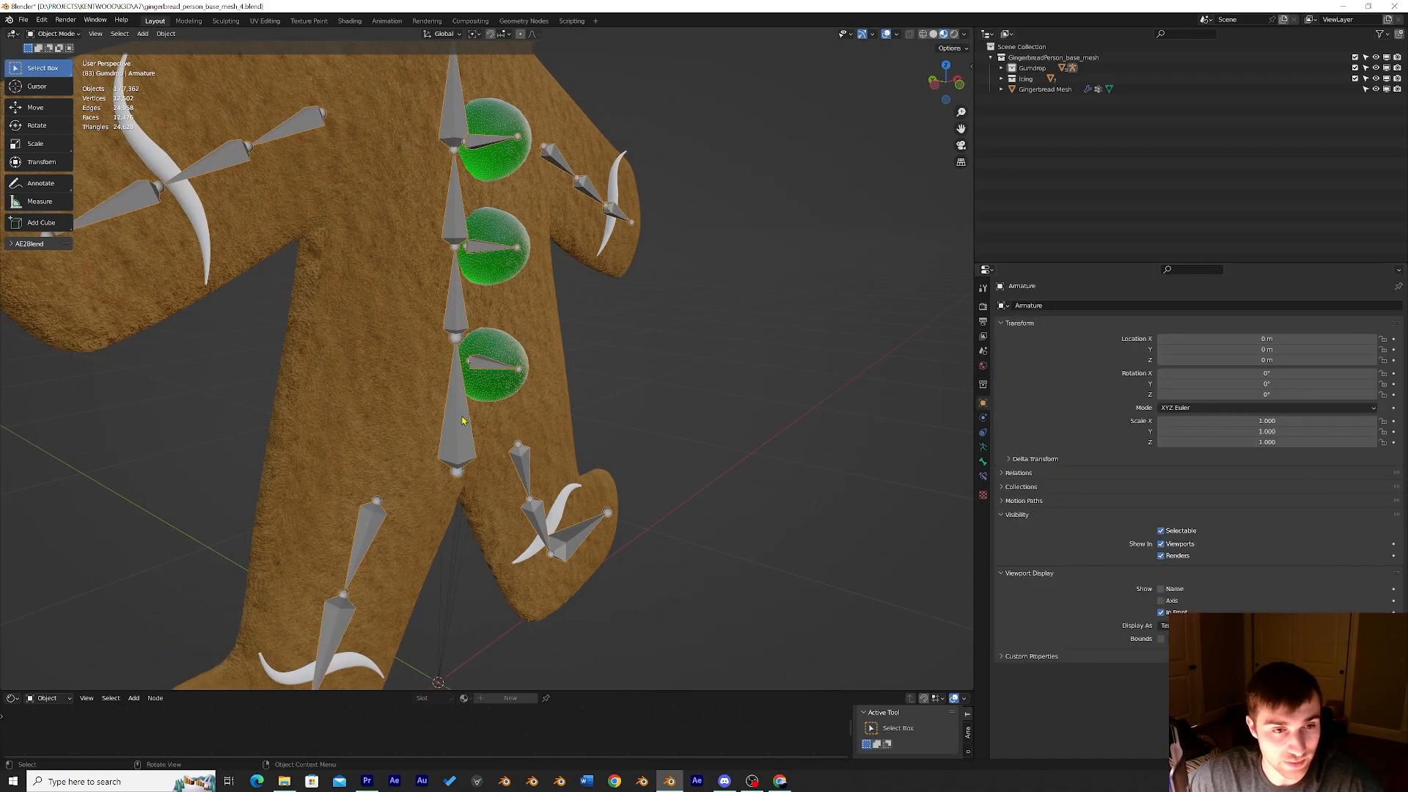
click(53, 33)
click(51, 71)
click(453, 398)
key(g)
click(481, 378)
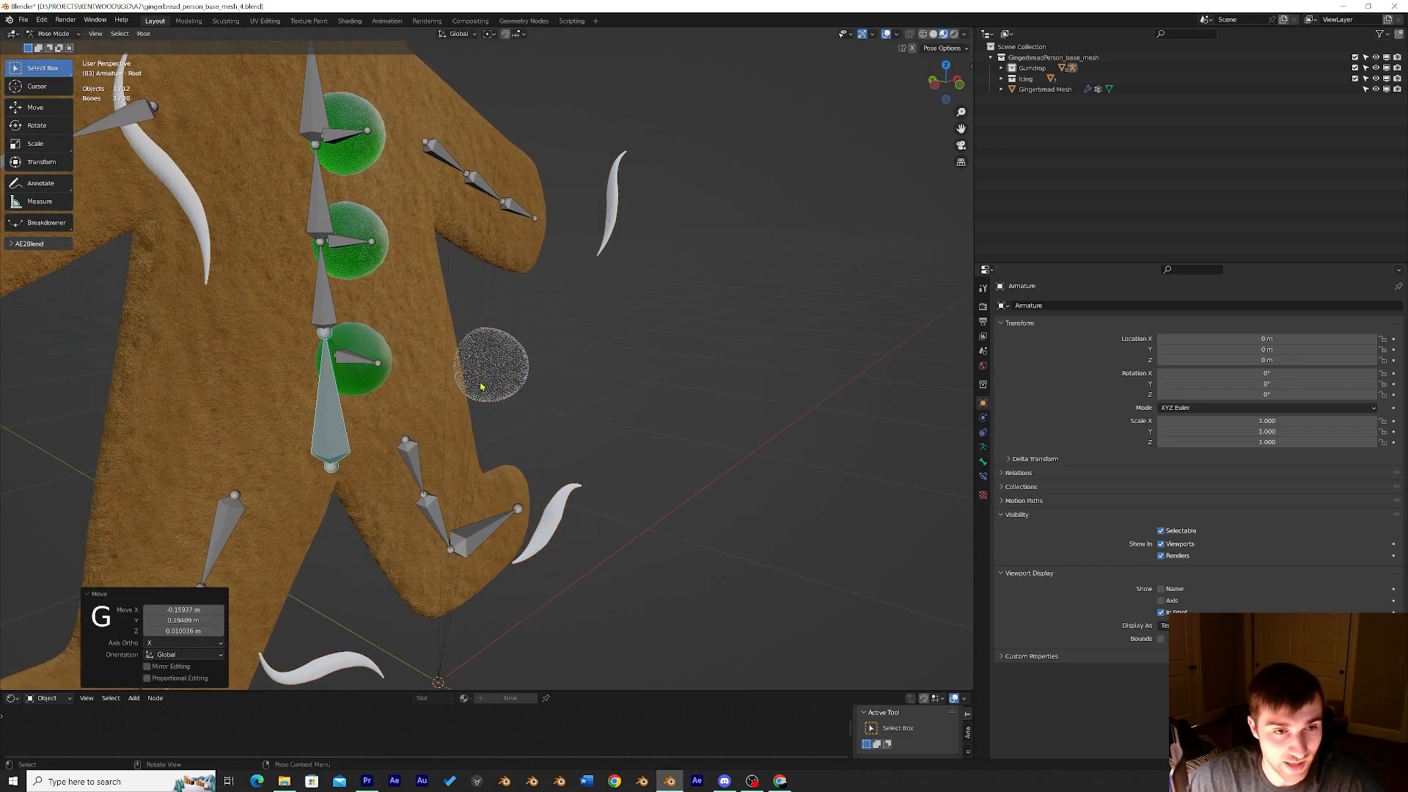
scroll(481, 377, up, 4)
scroll(481, 377, up, 1)
scroll(455, 385, down, 7)
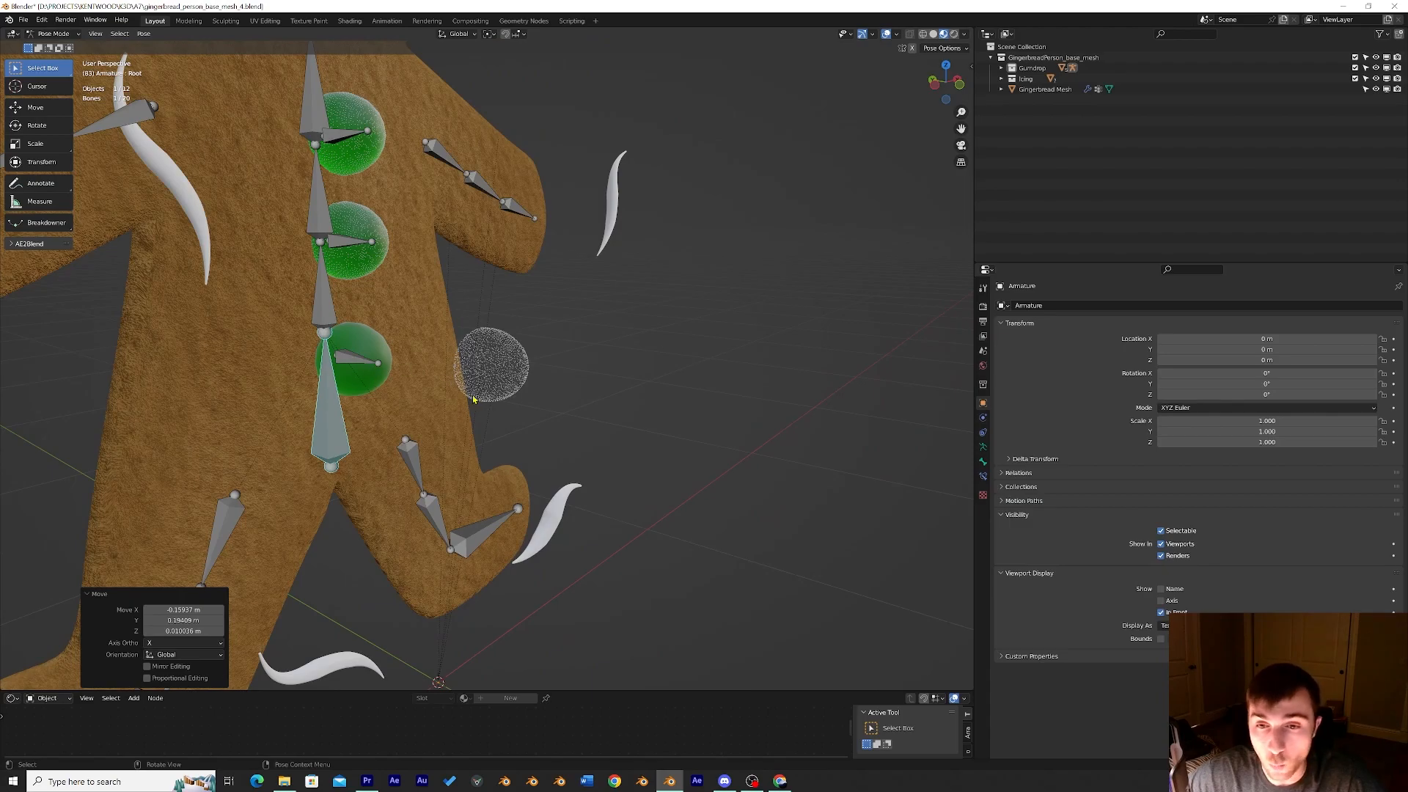
key(ctrl+z)
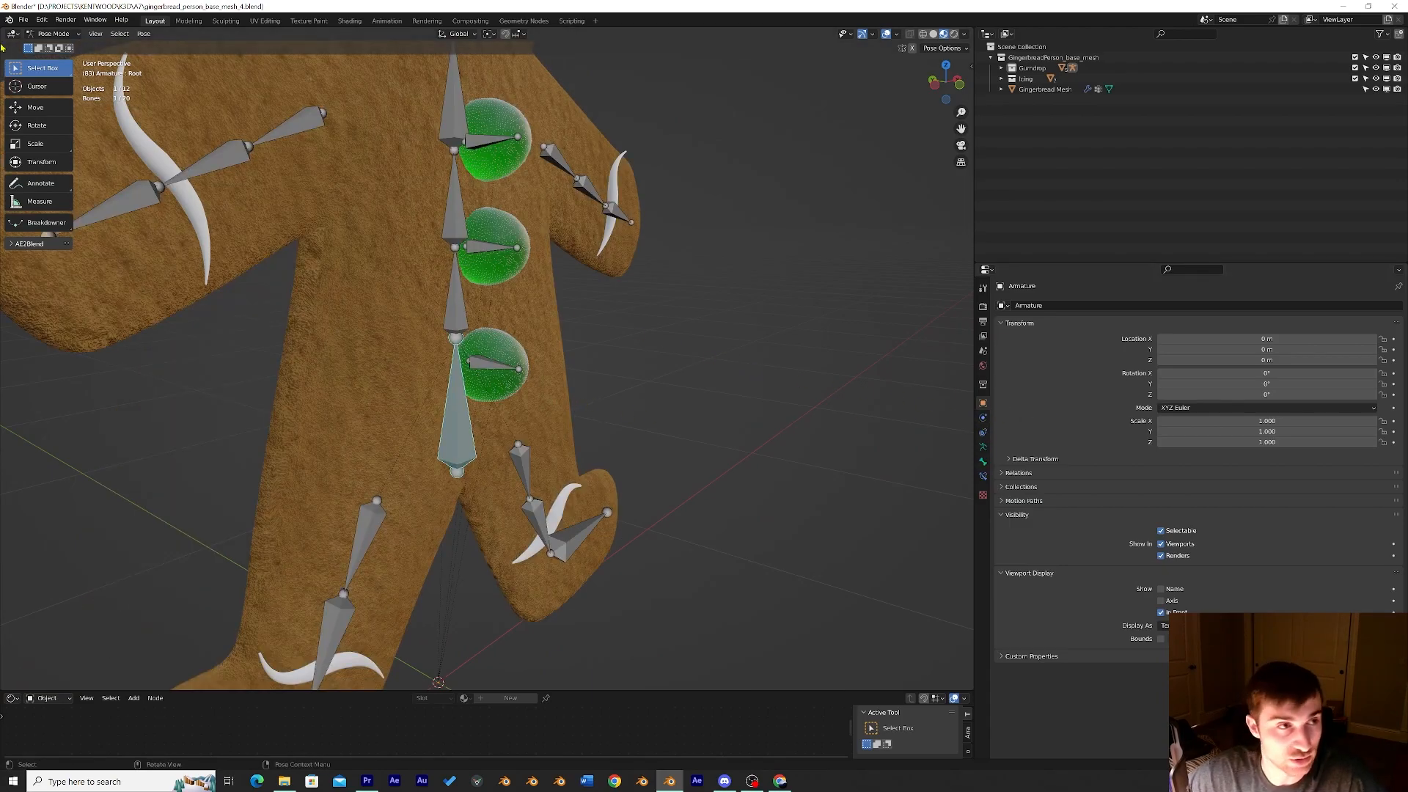
Return to Object Mode and place the bottom gumdrop's Armature modifier back above its ParticleSystem modifier.
click(45, 33)
click(53, 46)
click(519, 380)
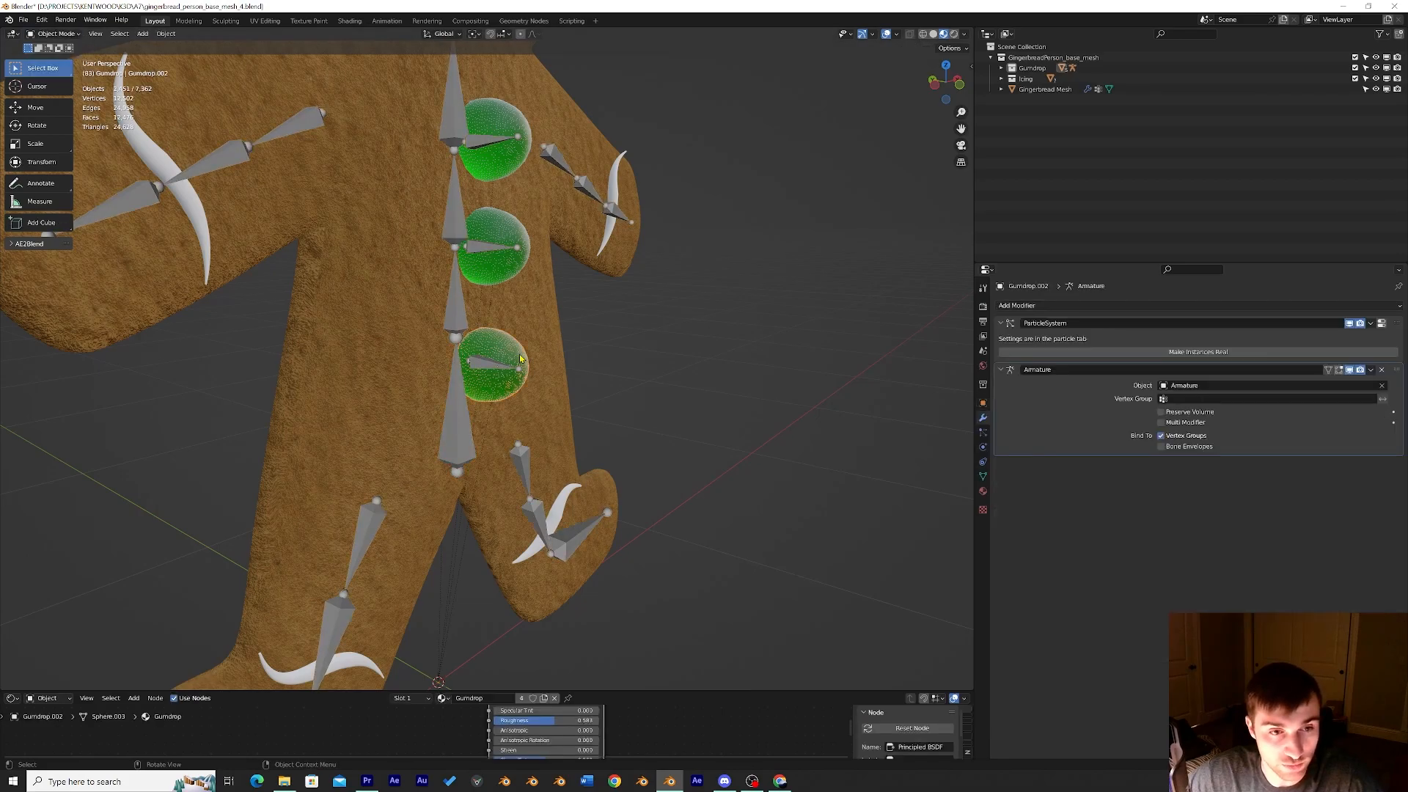
drag(1392, 373, 1353, 324)
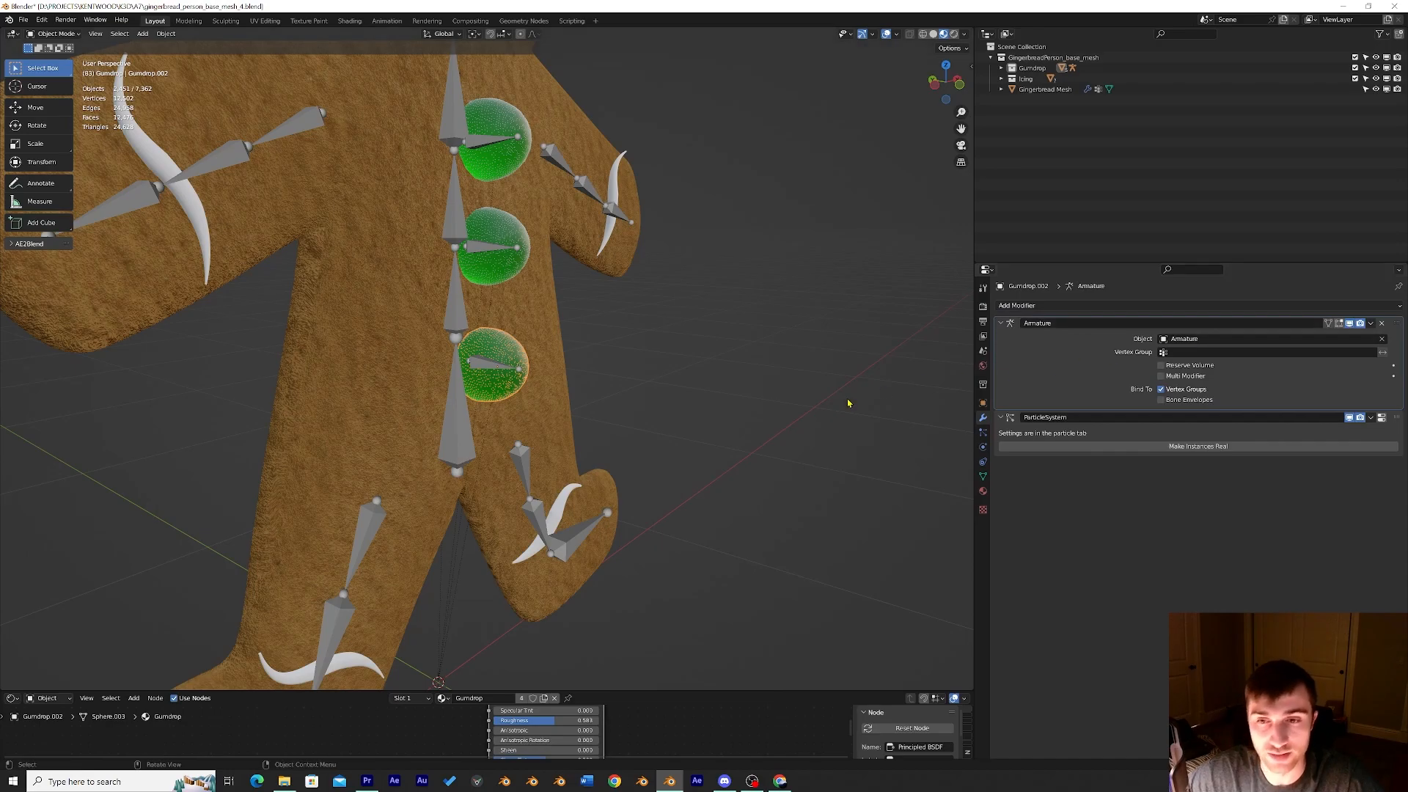
Select the gingerbread armature and put it in Pose Mode.
click(467, 350)
scroll(466, 350, up, 2)
click(56, 33)
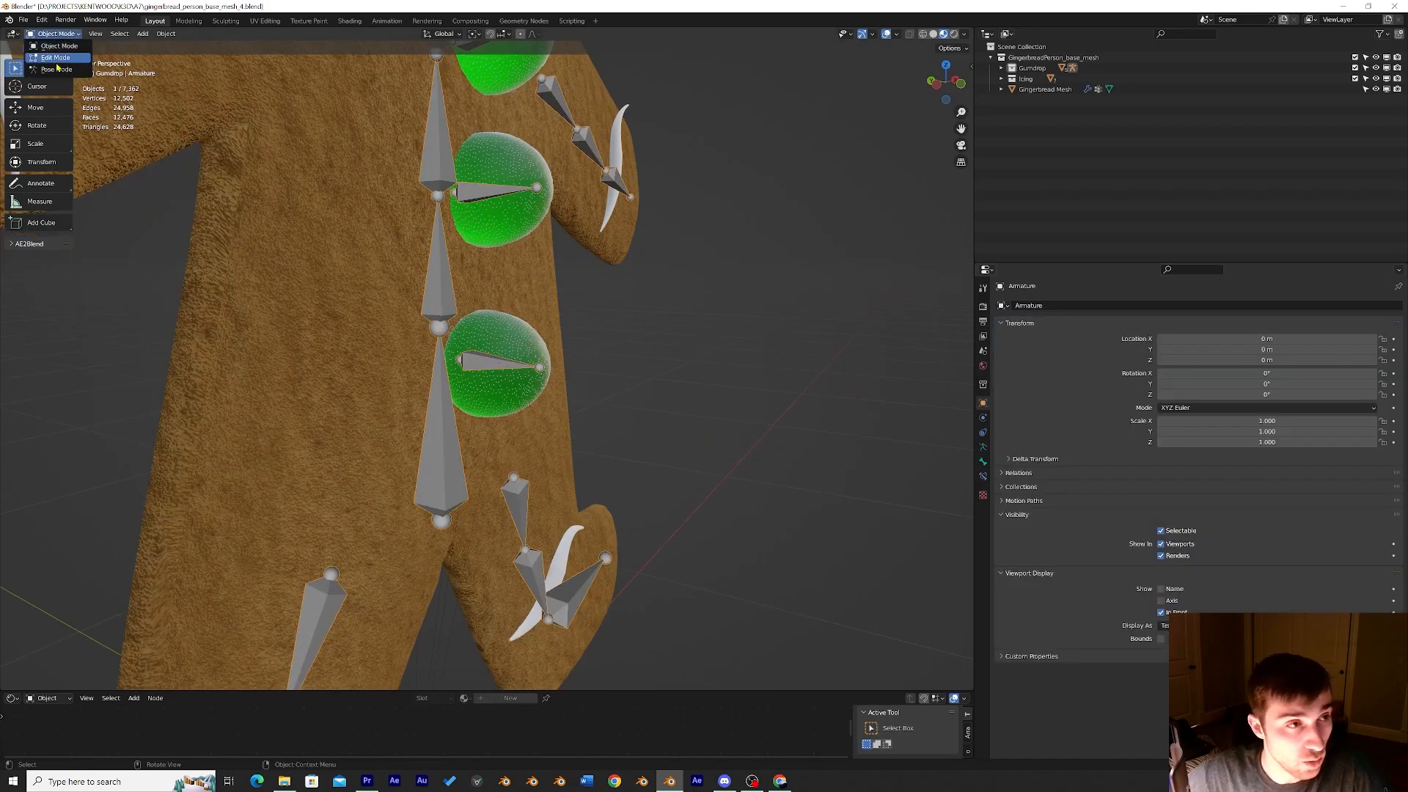
click(58, 68)
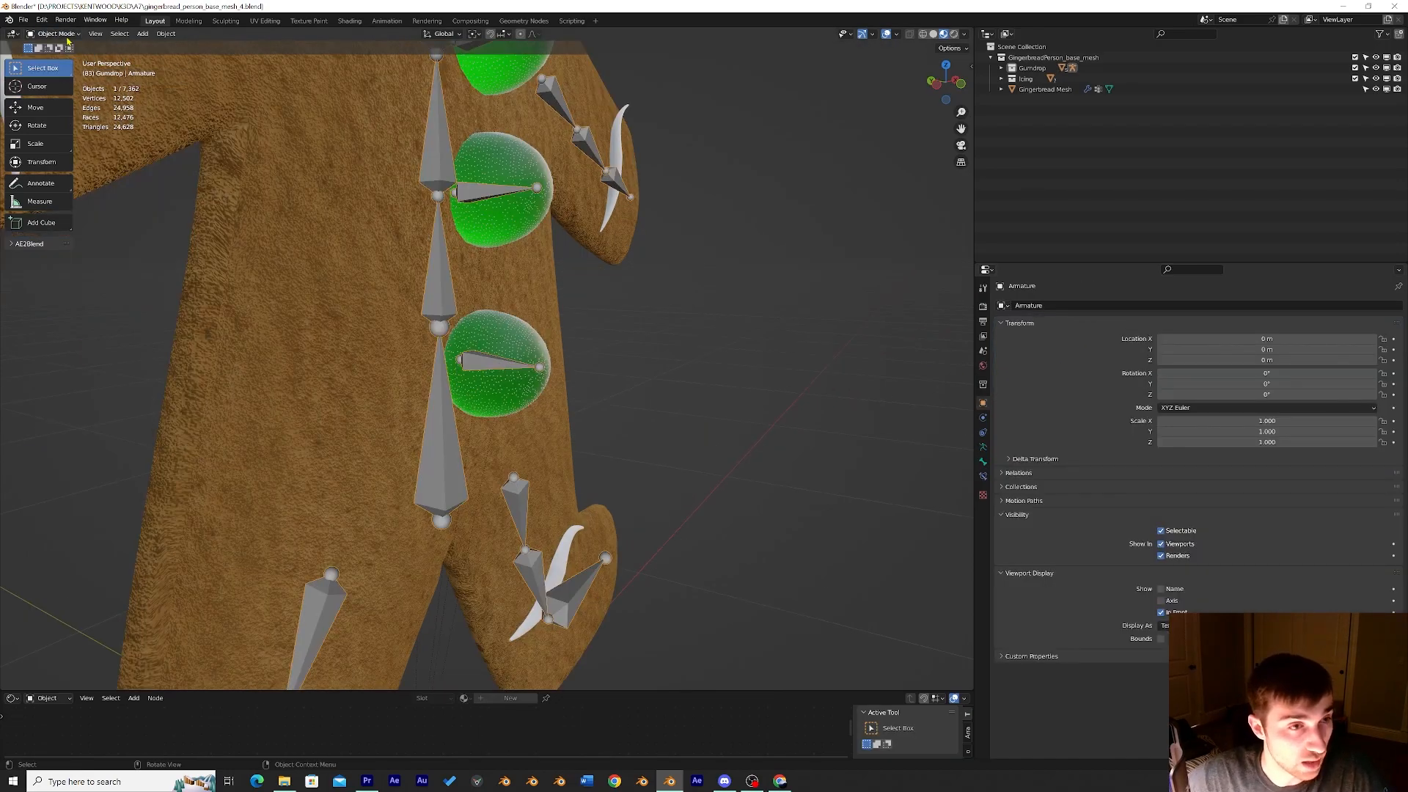
click(63, 37)
click(62, 69)
Test-rotate the Spine.002 bone from a front view of the character and undo the rotation.
scroll(439, 336, down, 5)
middle_drag(522, 348, 477, 336)
key(r)
key(ctrl+z)
click(477, 336)
key(r)
click(507, 259)
key(ctrl+z)
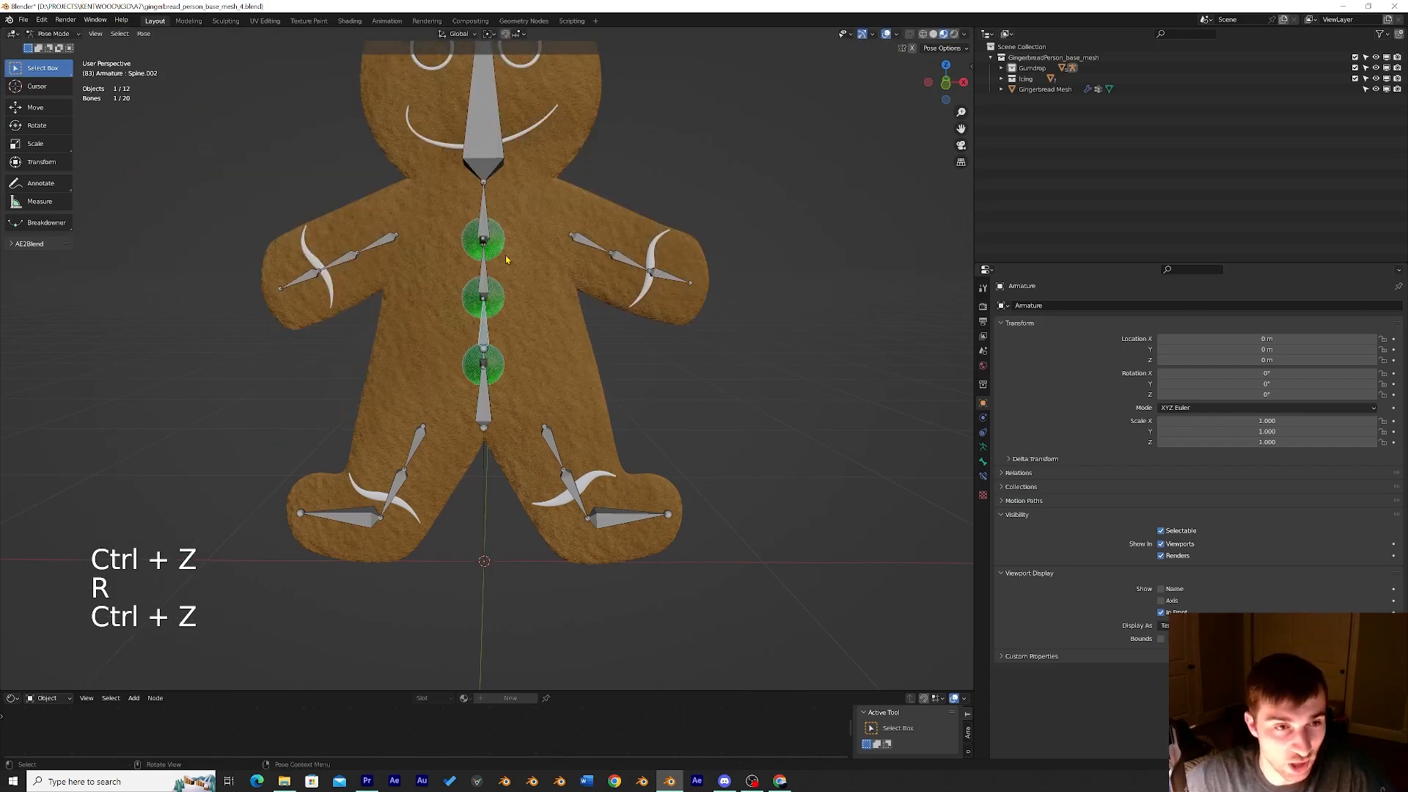
Test-rotate the Spine.003 bone and the Spine.001 bone, undoing each rotation.
click(488, 272)
key(r)
click(488, 216)
key(ctrl+z)
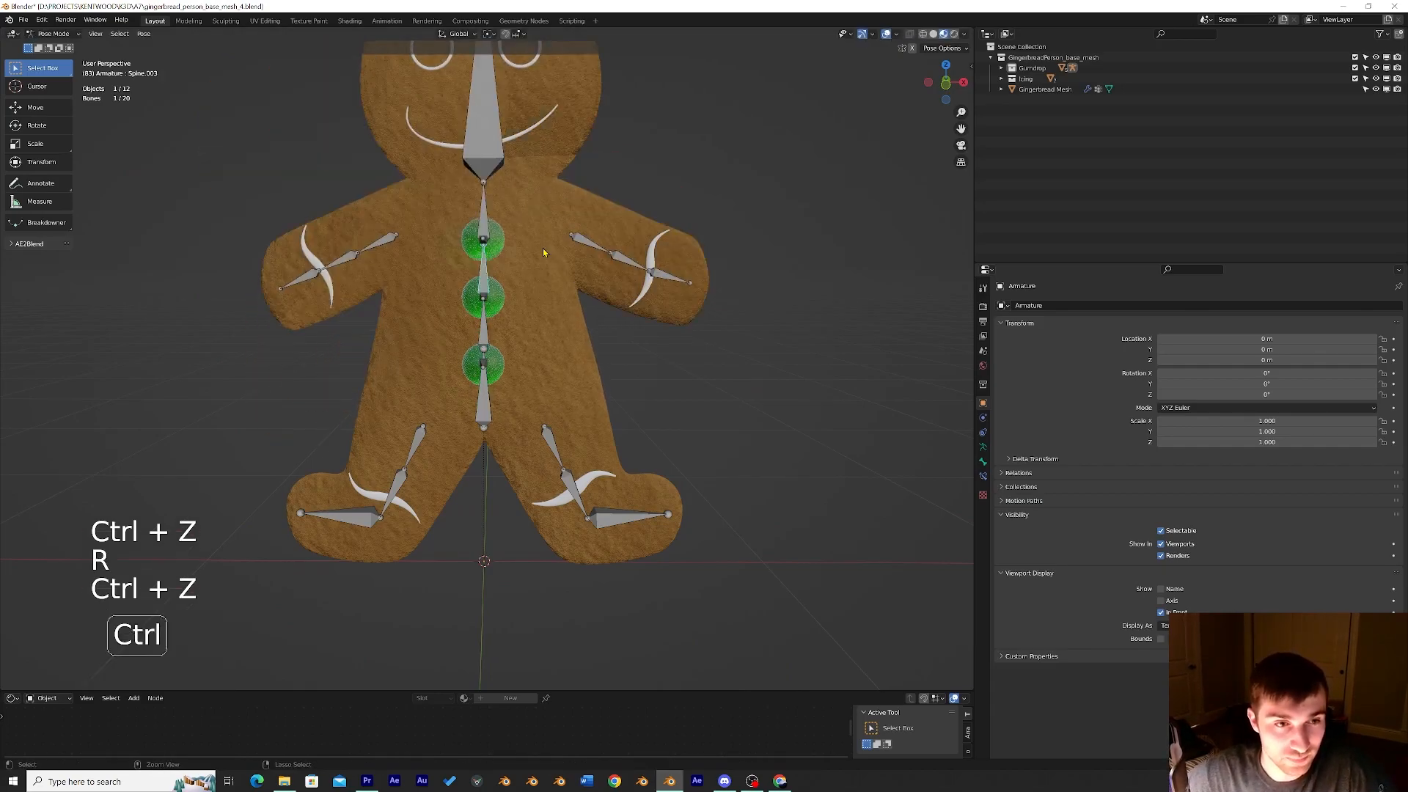
click(486, 213)
key(r)
click(501, 274)
key(ctrl+z)
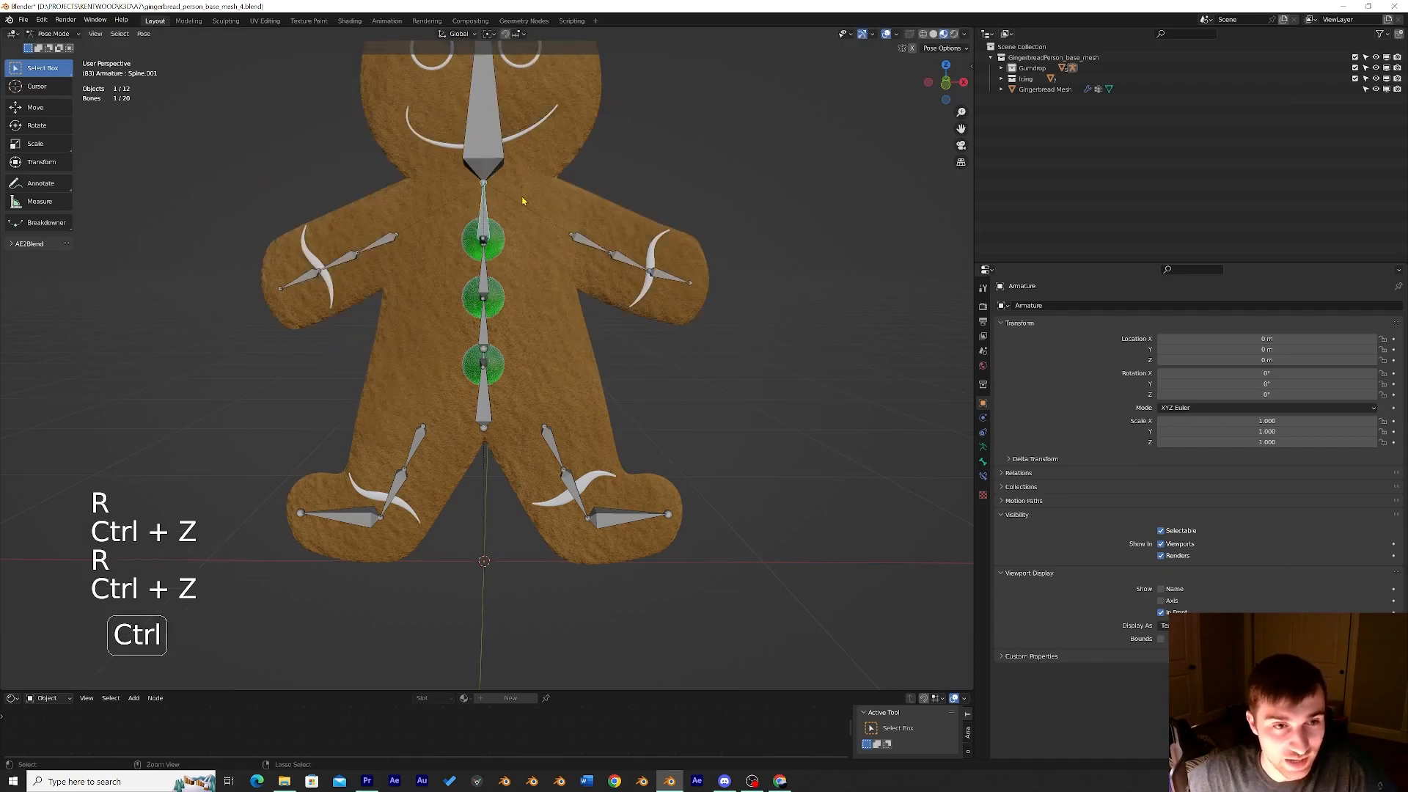
Select the top gumdrop's bone together with Spine.001 as the active bone, and set the parent using the Bone option.
middle_drag(500, 275, 583, 280)
scroll(513, 267, up, 3)
shift+middle_drag(497, 263, 506, 375)
scroll(506, 366, up, 4)
click(523, 200)
mouse_move(490, 181)
middle_down()
mouse_move(509, 178)
mouse_move(495, 196)
middle_up()
shift+click(499, 176)
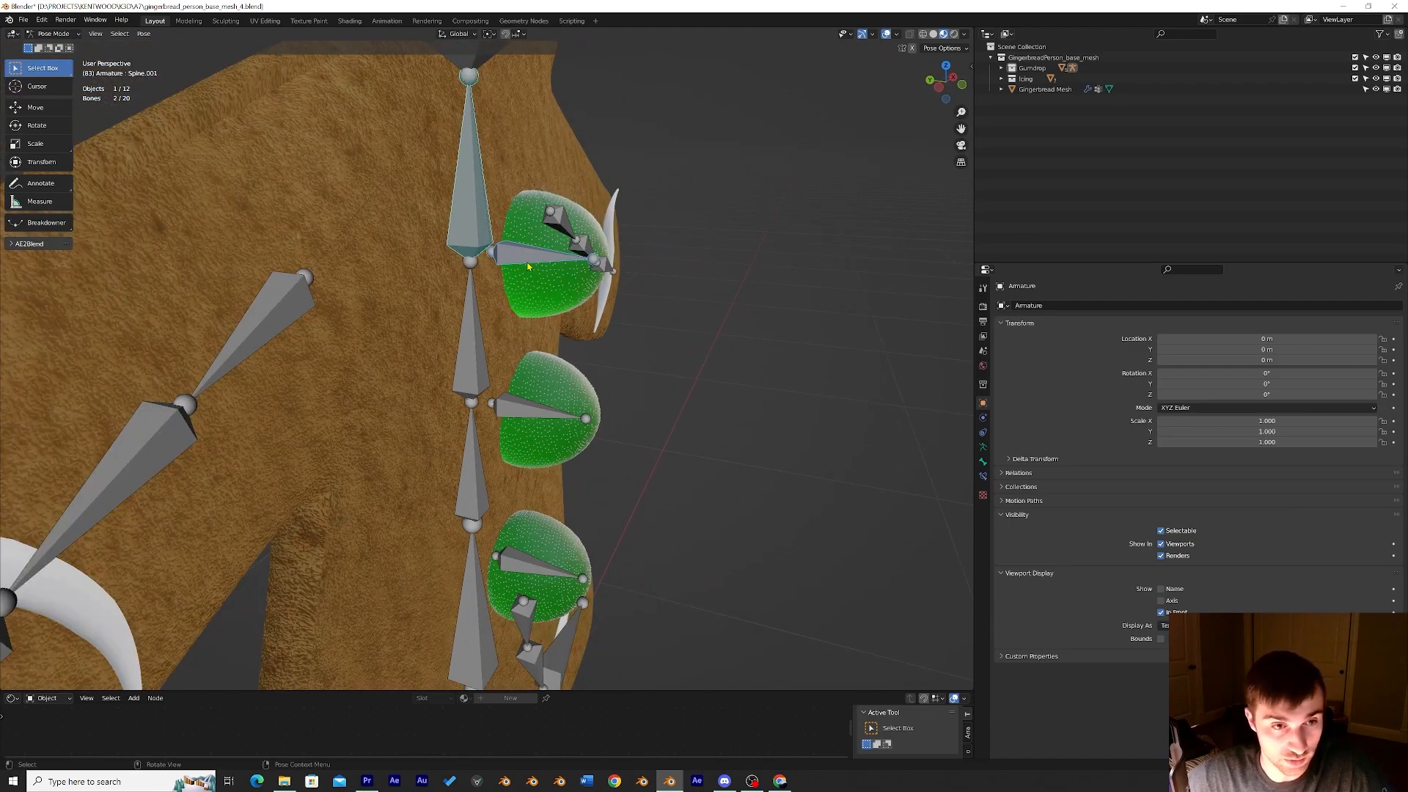
shift+click(520, 256)
shift+click(470, 210)
shift+click(470, 210)
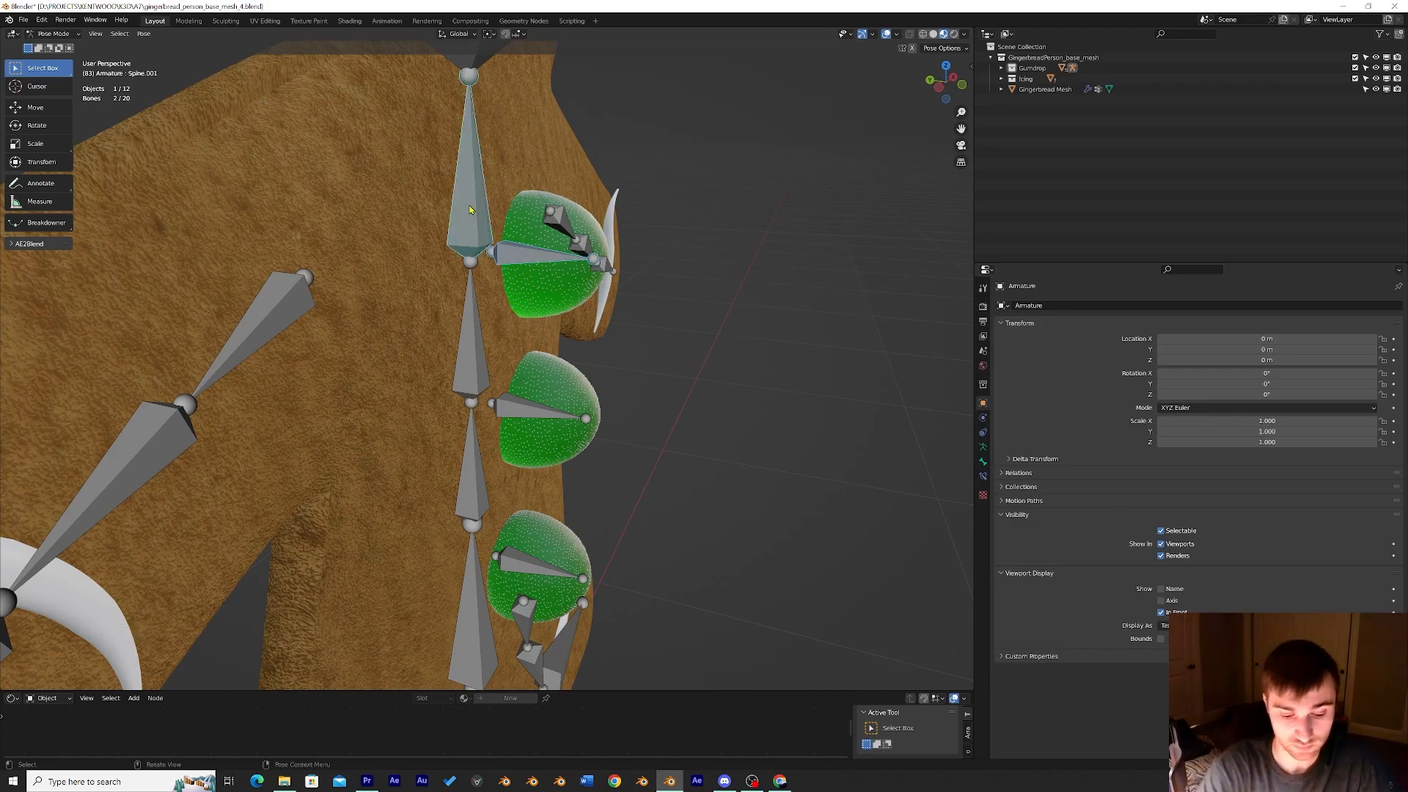
key(ctrl+p)
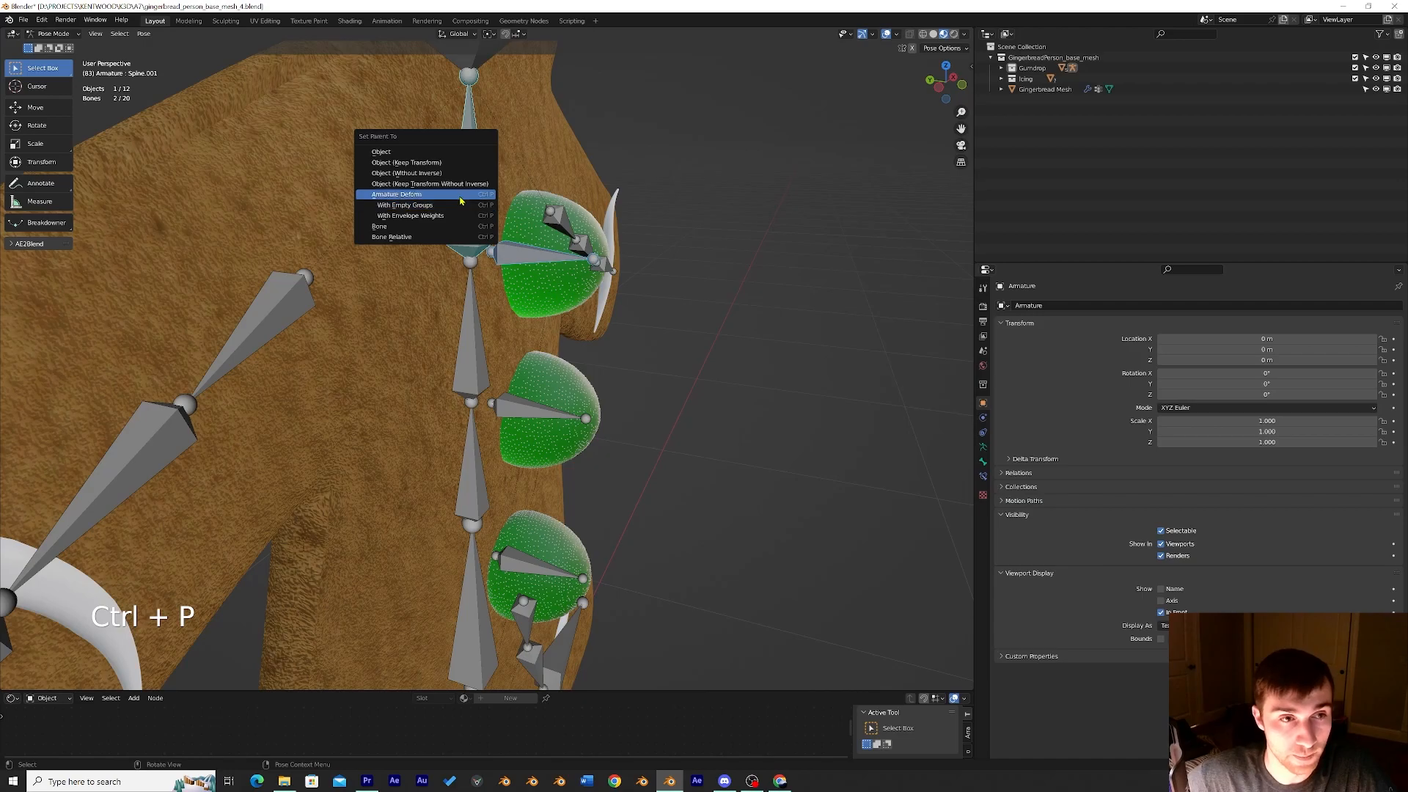
click(454, 228)
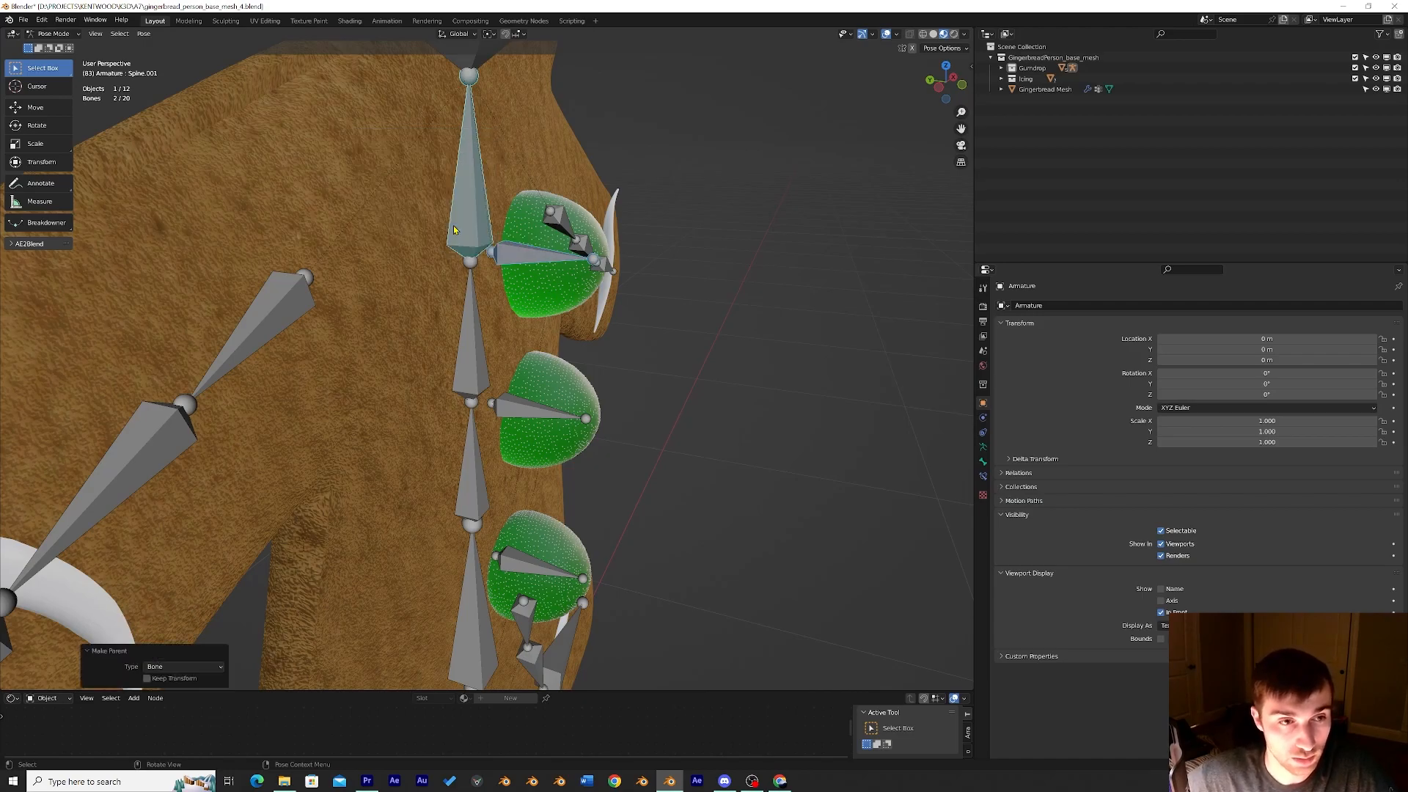
Undo the Bone parenting of the top gumdrop's bone made in Pose Mode.
click(538, 417)
shift+click(486, 389)
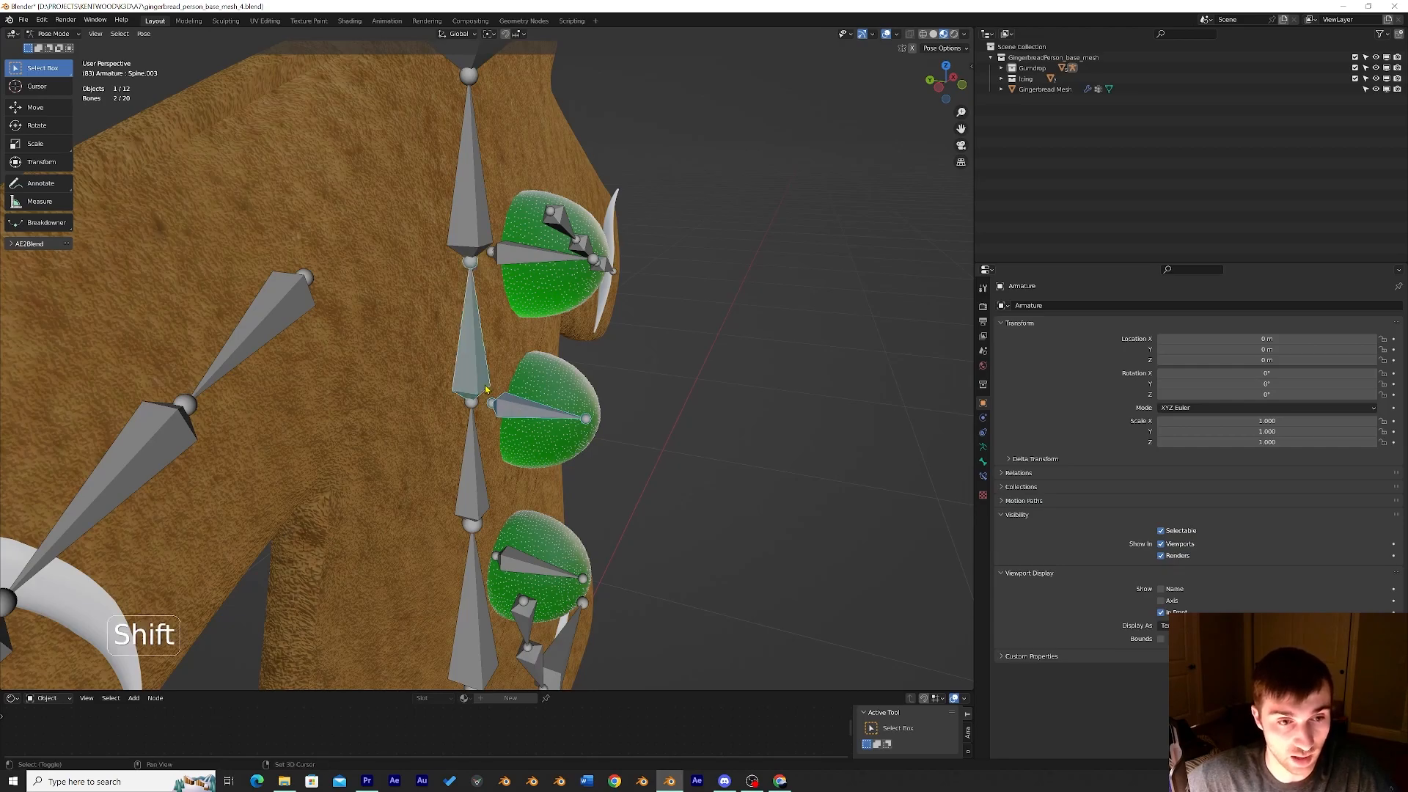
key(ctrl+z)
key(ctrl+z)
key(ctrl+z)
key(ctrl+z)
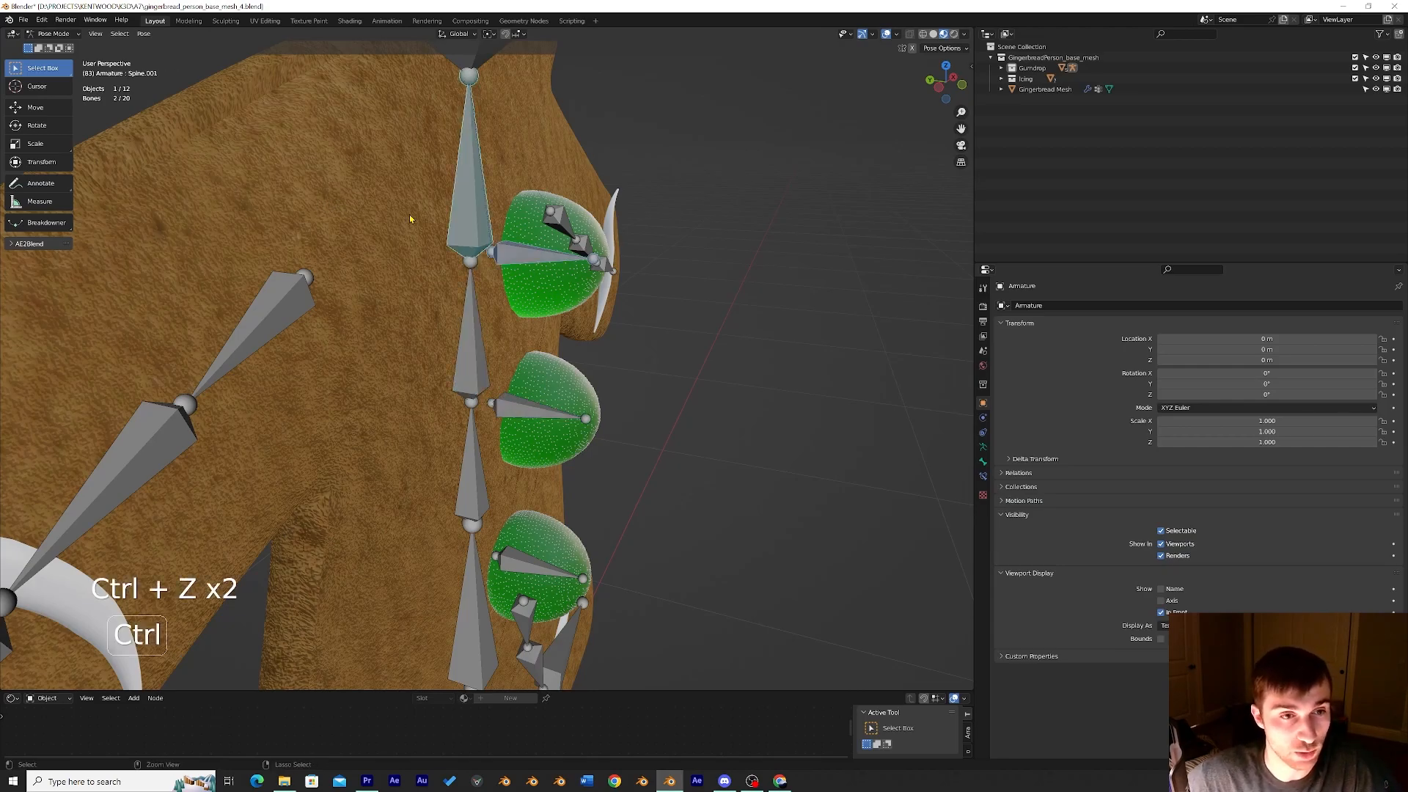
key(ctrl+z)
key(ctrl+z)
key(ctrl+z)
key(ctrl+z)
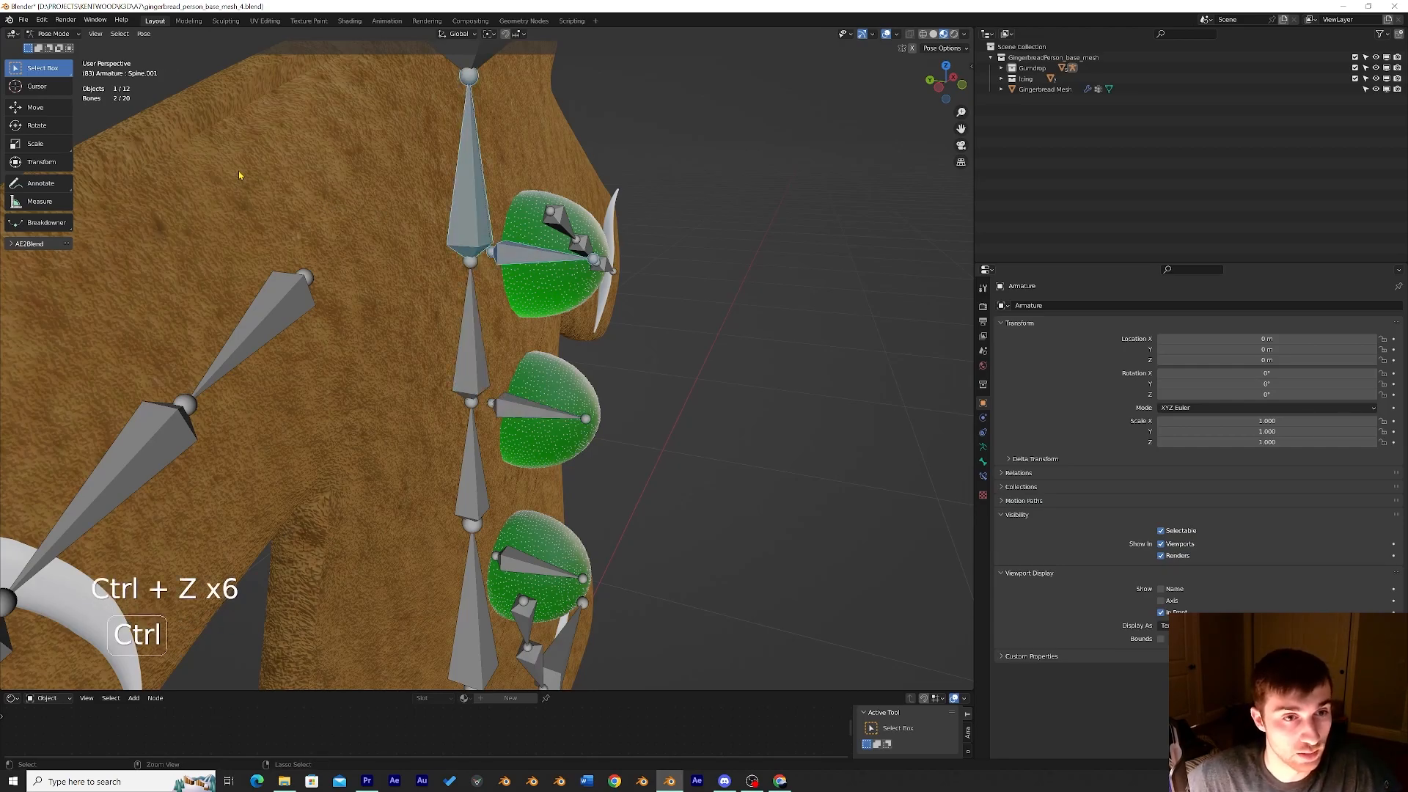
Put the armature in Edit Mode and parent the top gumdrop's bone to the Spine.001 bone.
click(55, 34)
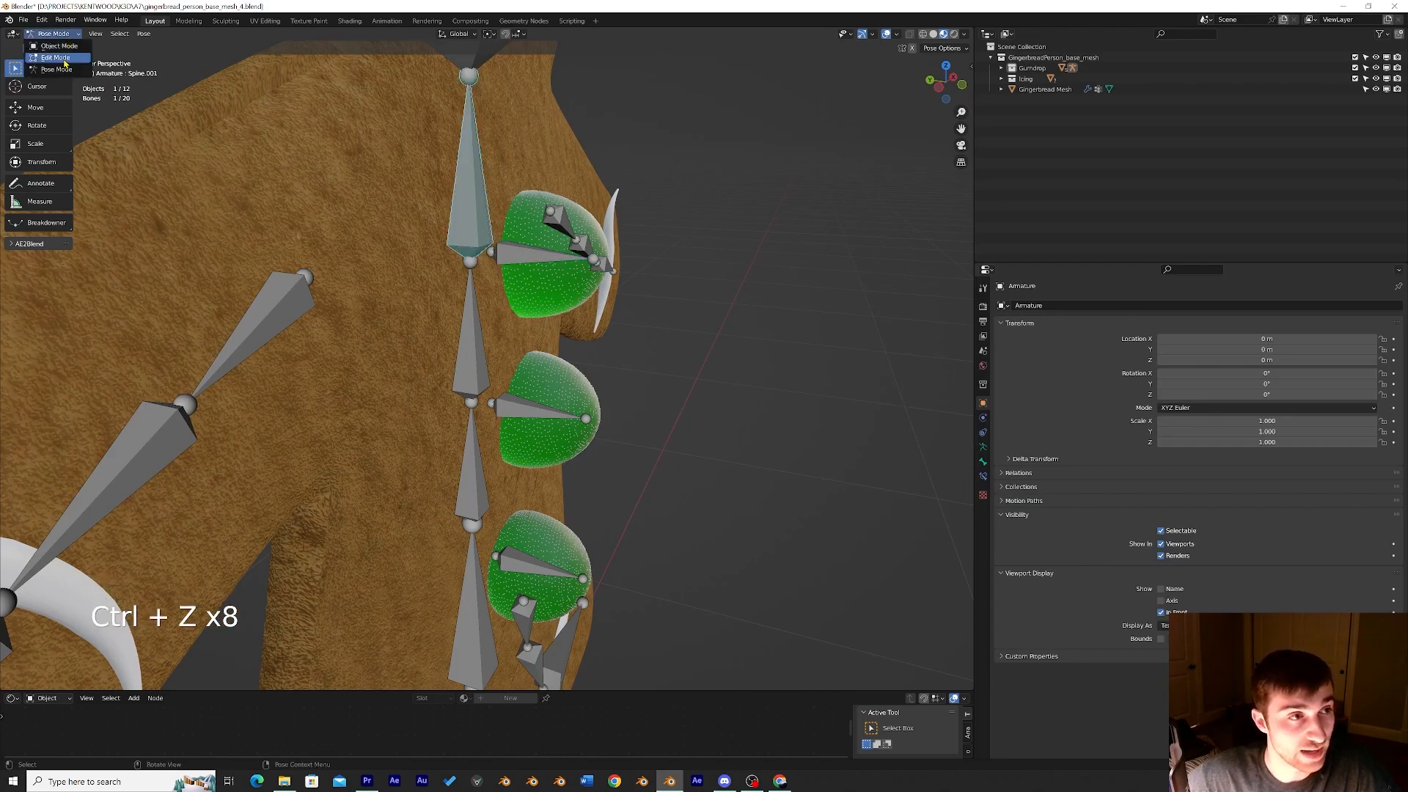
click(59, 58)
shift+click(548, 255)
shift+click(475, 235)
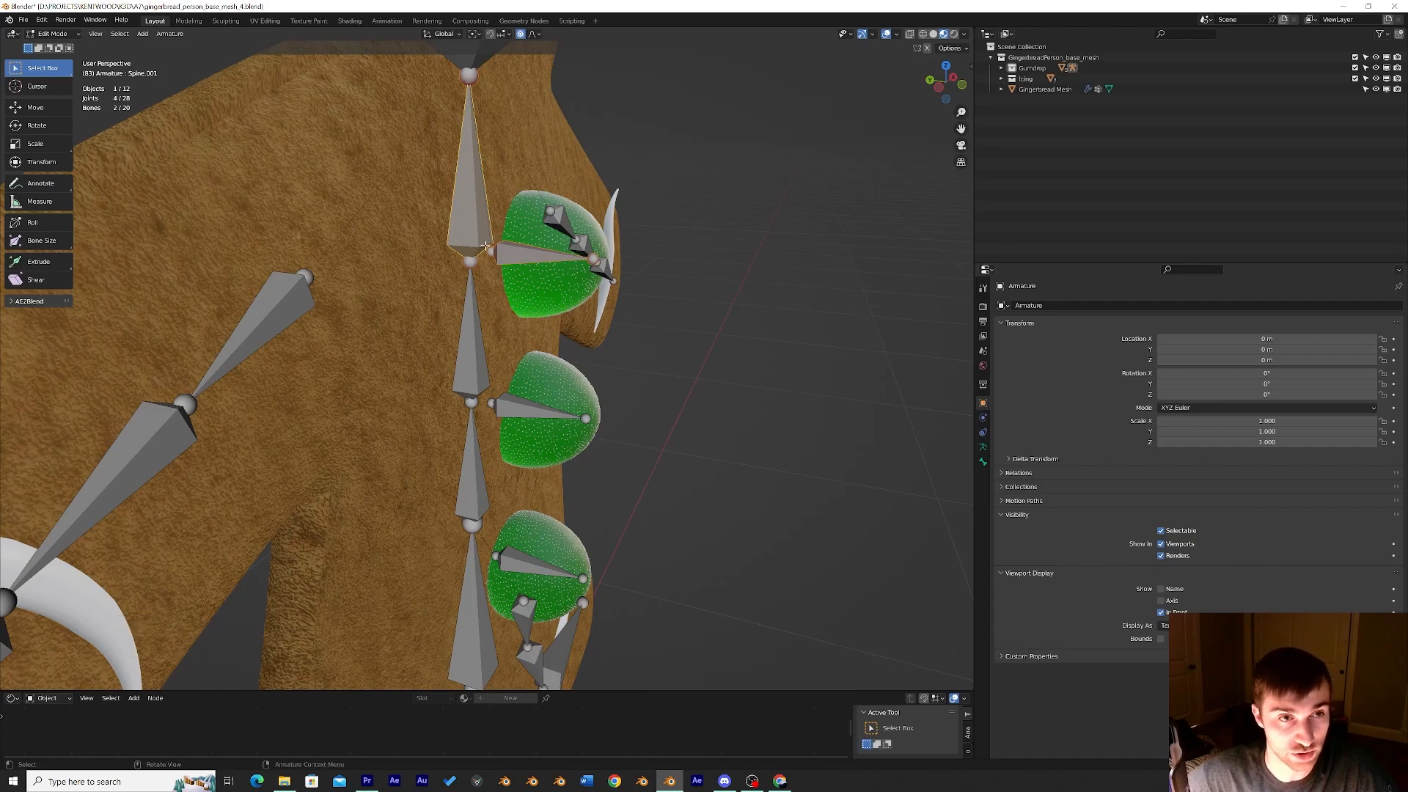
Parent the middle gumdrop's bone to the Spine.002 bone with Keep Offset.
click(515, 413)
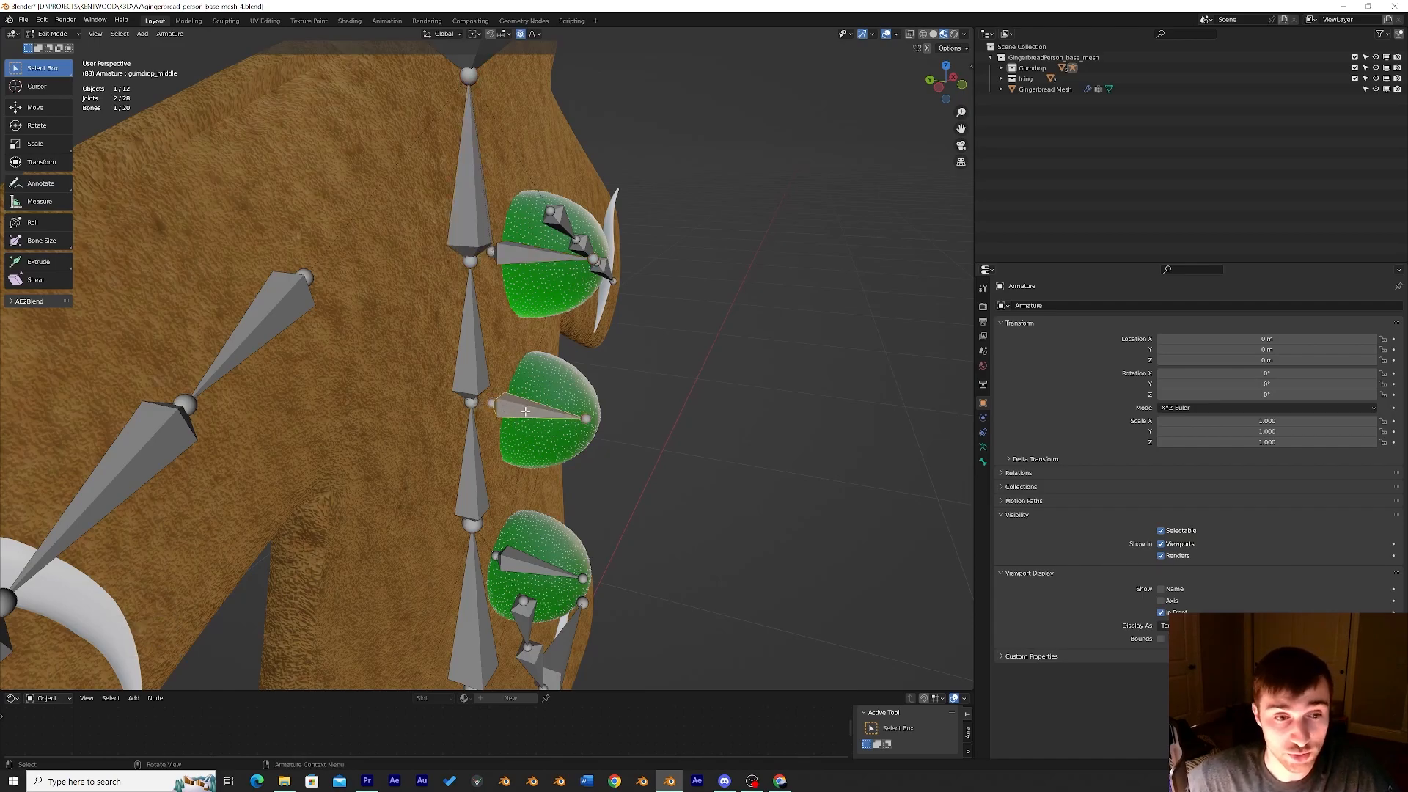
shift+click(472, 403)
key(ctrl+p)
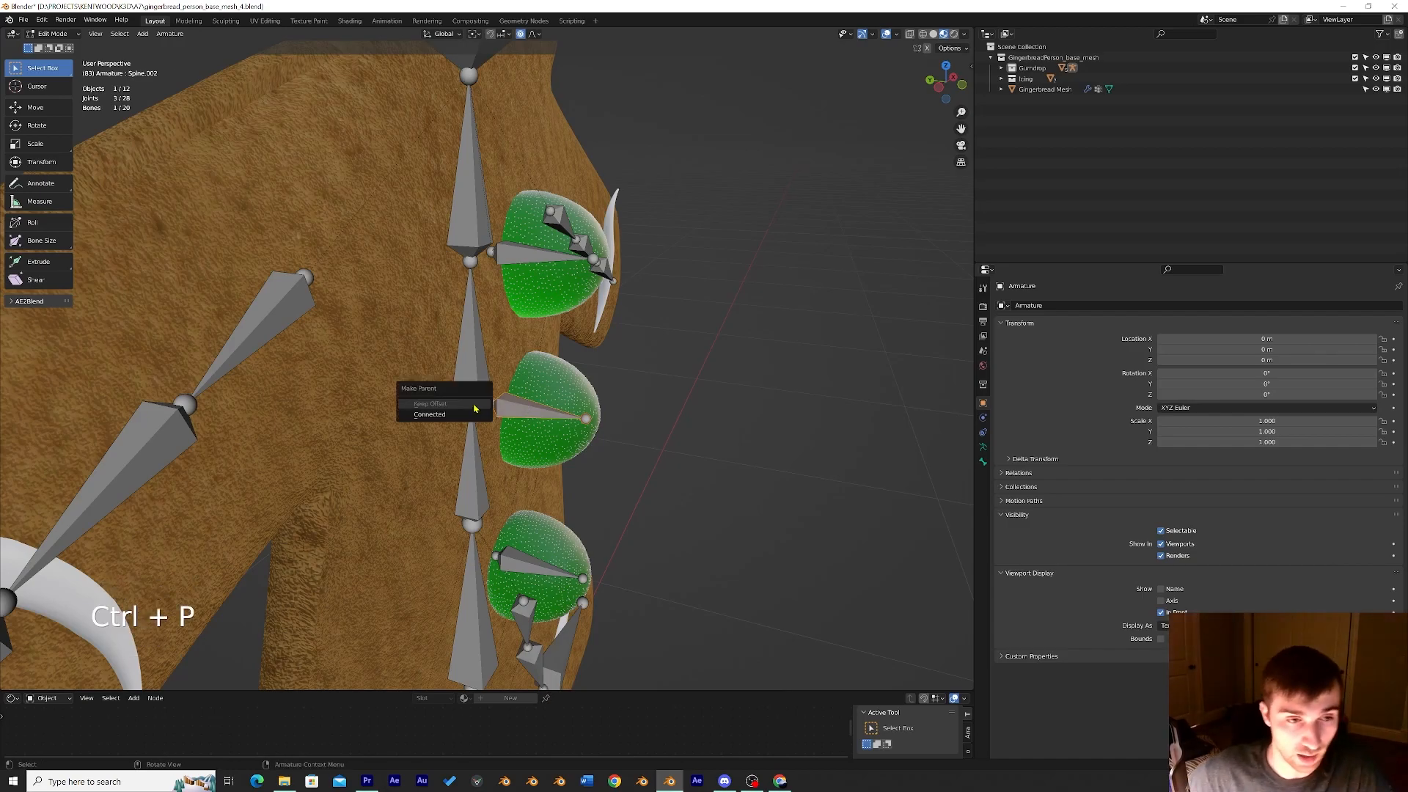
Parent the lowest gumdrop's bone to the Root bone with Keep Offset.
scroll(524, 504, down, 3)
scroll(524, 528, up, 3)
middle_drag(523, 578, 539, 536)
click(549, 569)
shift+click(485, 533)
key(ctrl+p)
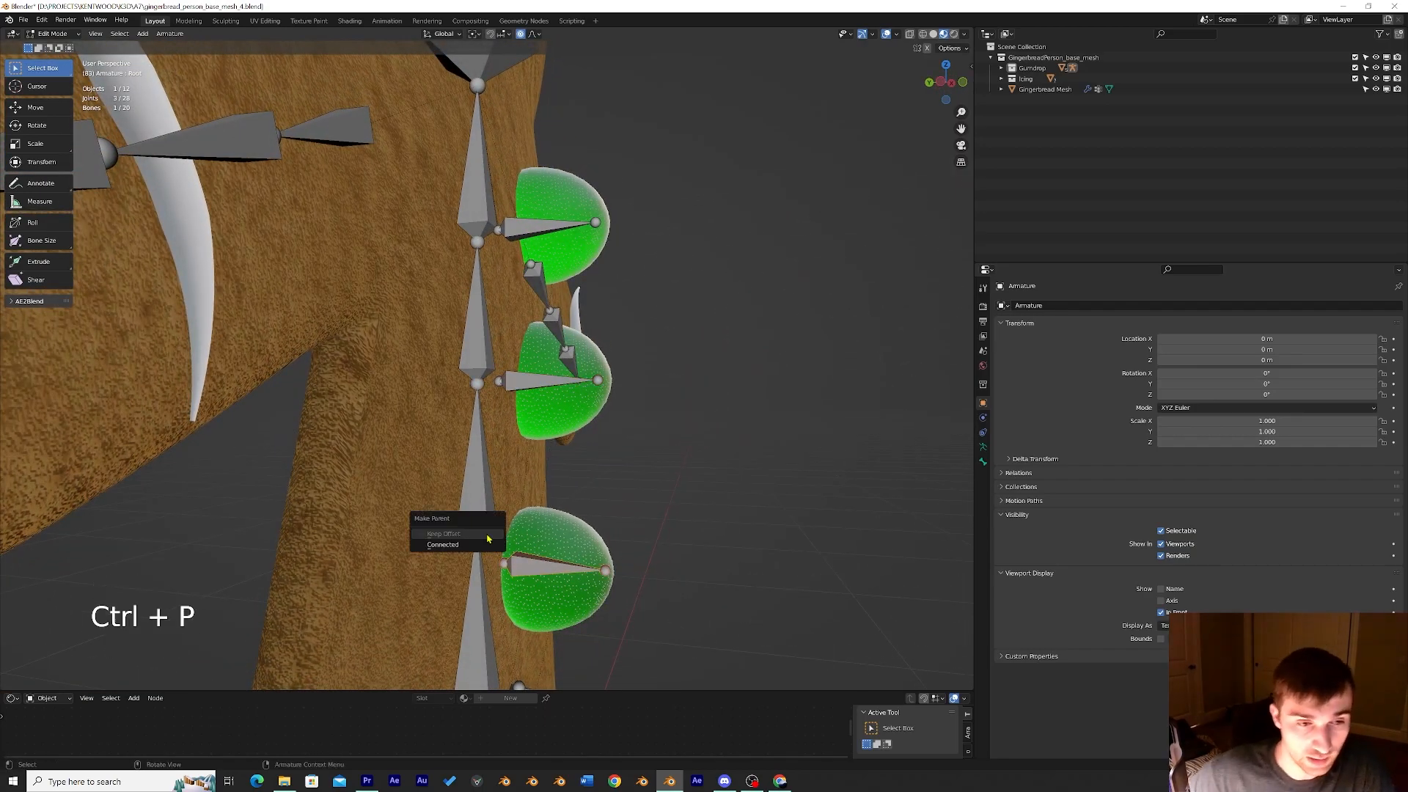
click(657, 468)
Put the armature in Pose Mode, test-move the Root bone to check the gumdrops, and undo the move.
middle_drag(657, 468, 472, 364)
scroll(628, 492, down, 4)
click(53, 33)
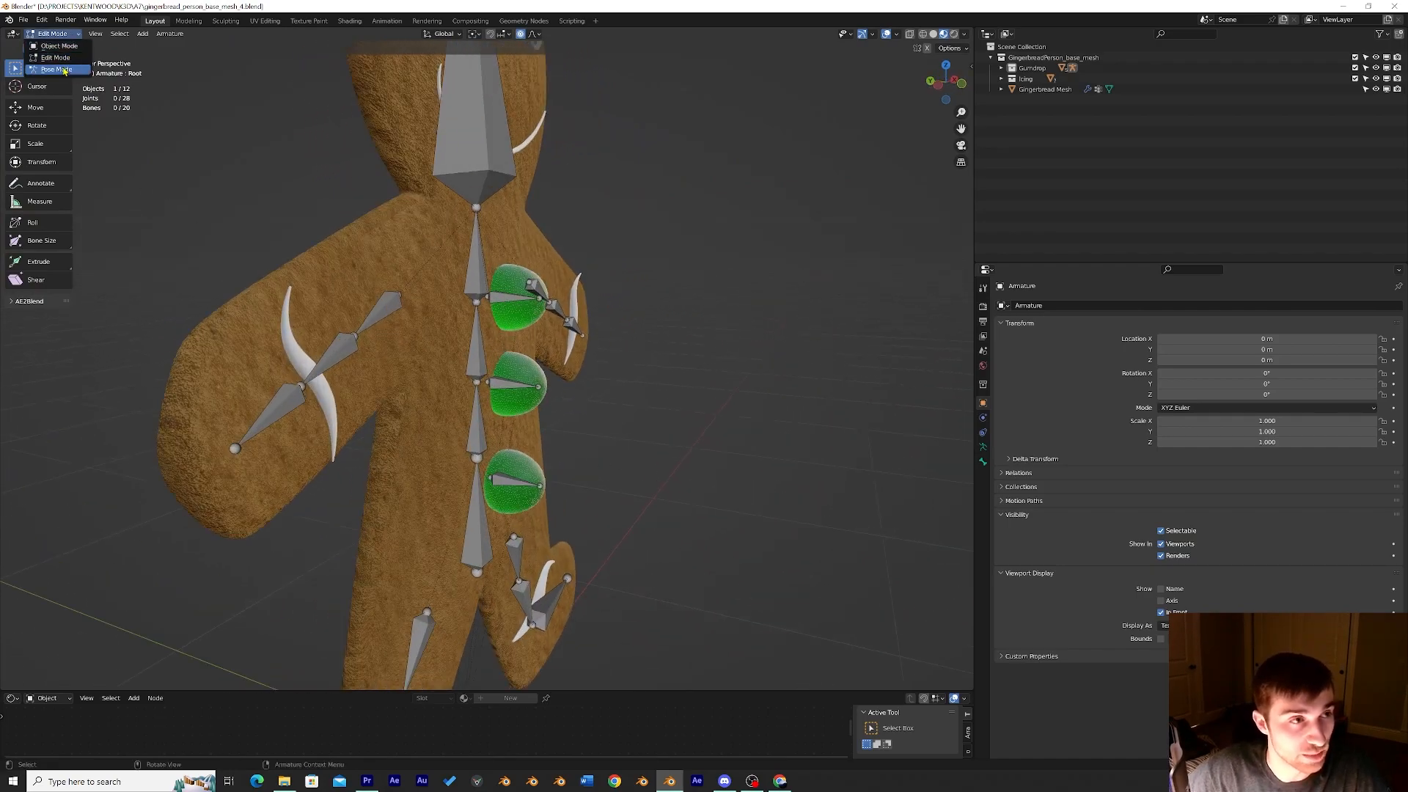
click(52, 65)
scroll(525, 386, down, 3)
middle_drag(525, 386, 455, 425)
click(480, 450)
key(g)
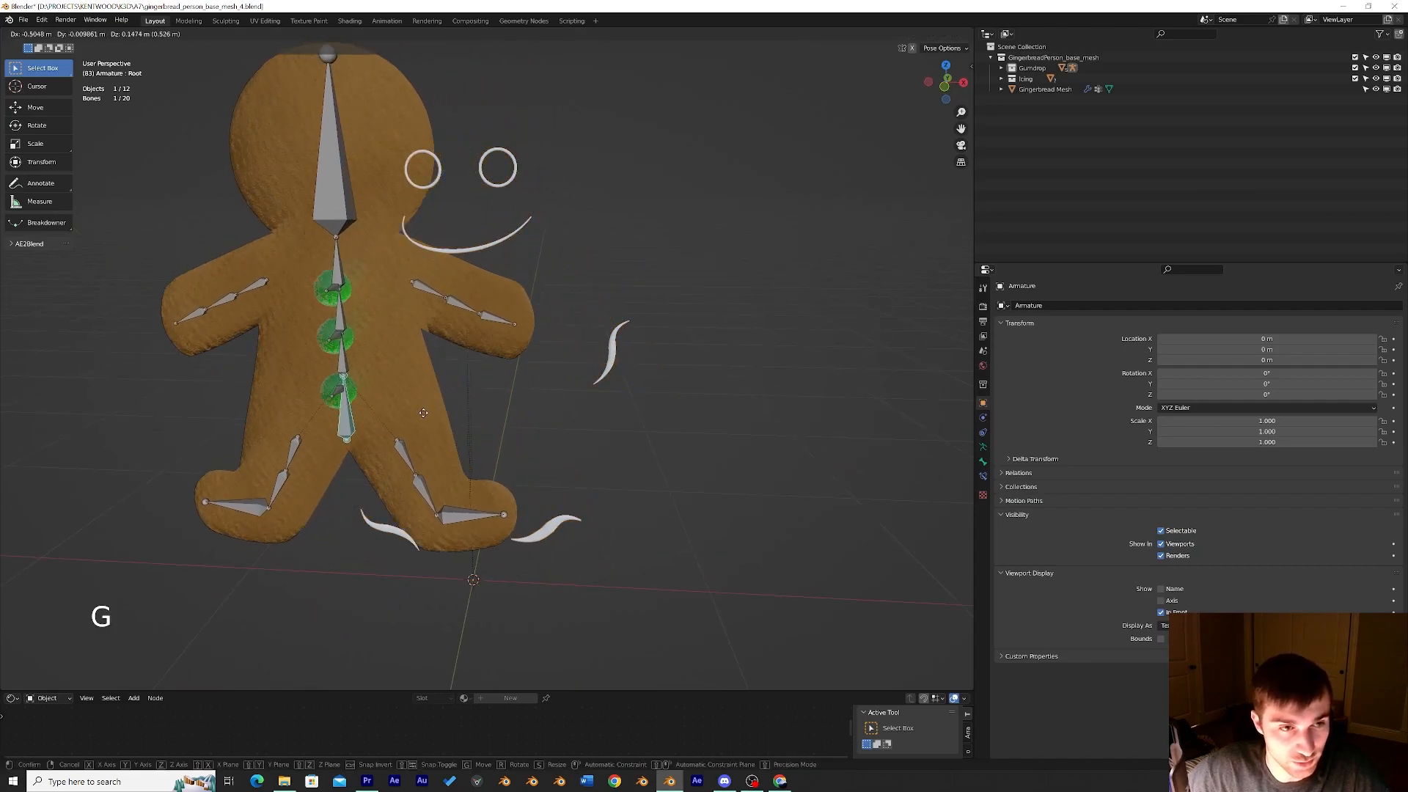
key(ctrl+z)
mouse_move(590, 443)
middle_down()
mouse_move(595, 424)
mouse_move(566, 429)
middle_up()
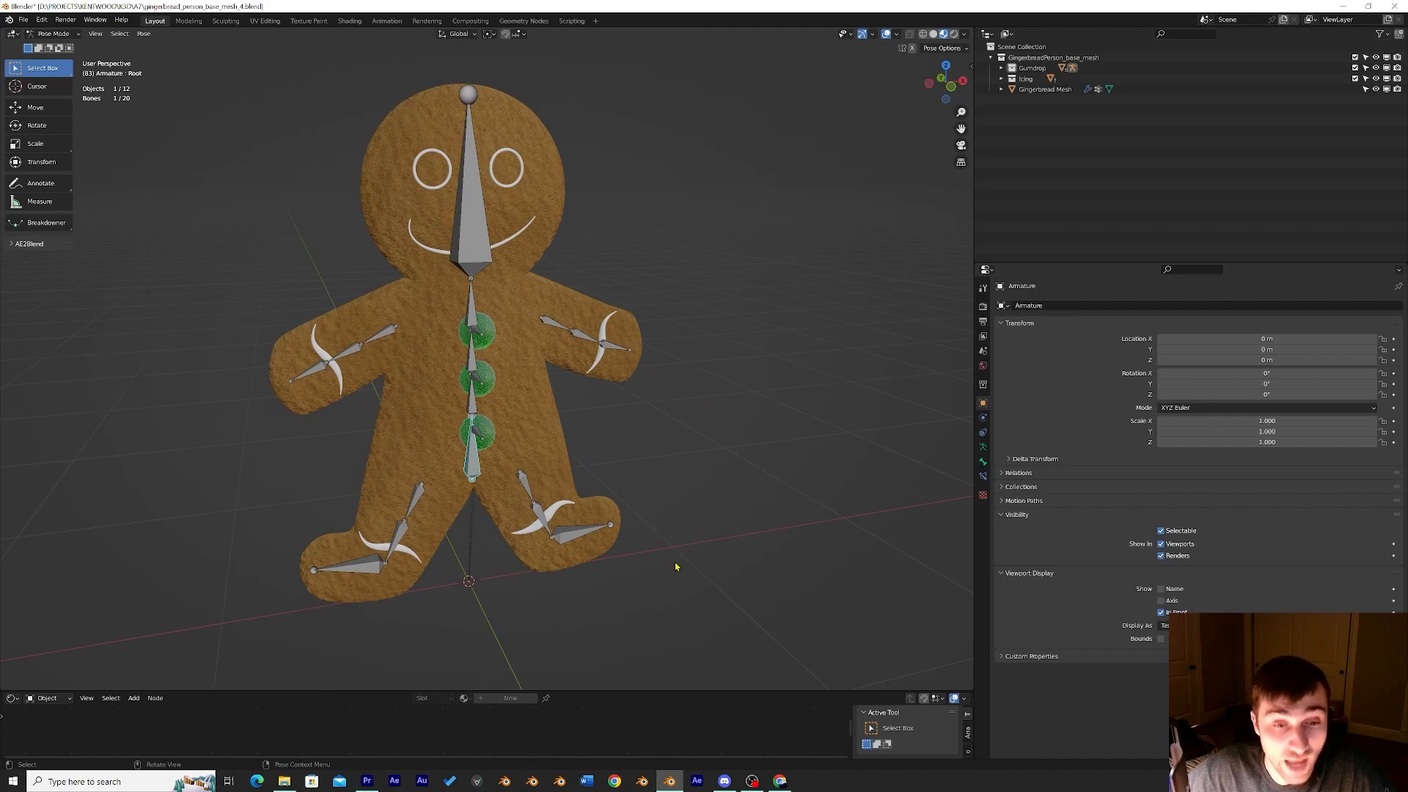
Switch the armature to Object Mode and select it as an object.
middle_drag(675, 560, 586, 407)
click(505, 357)
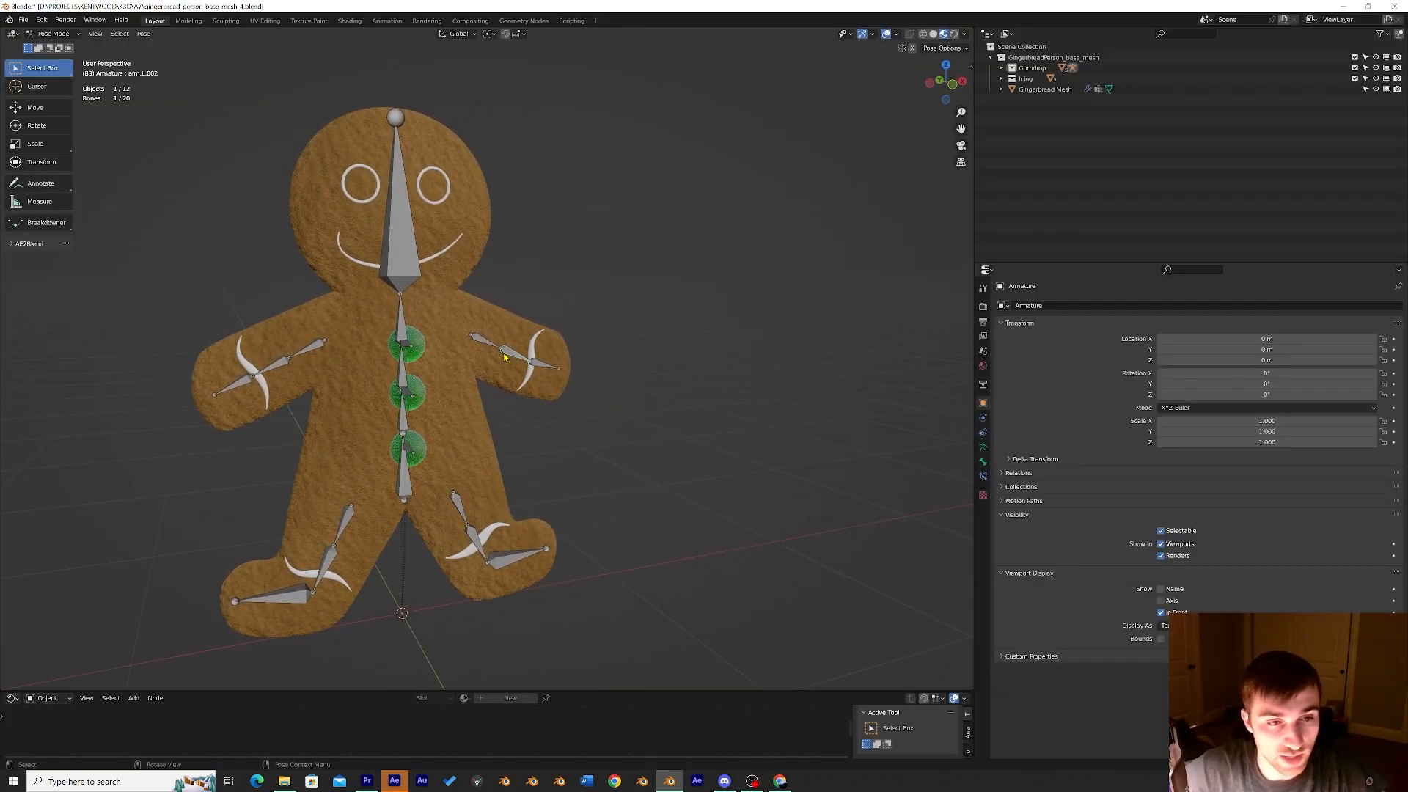
click(45, 34)
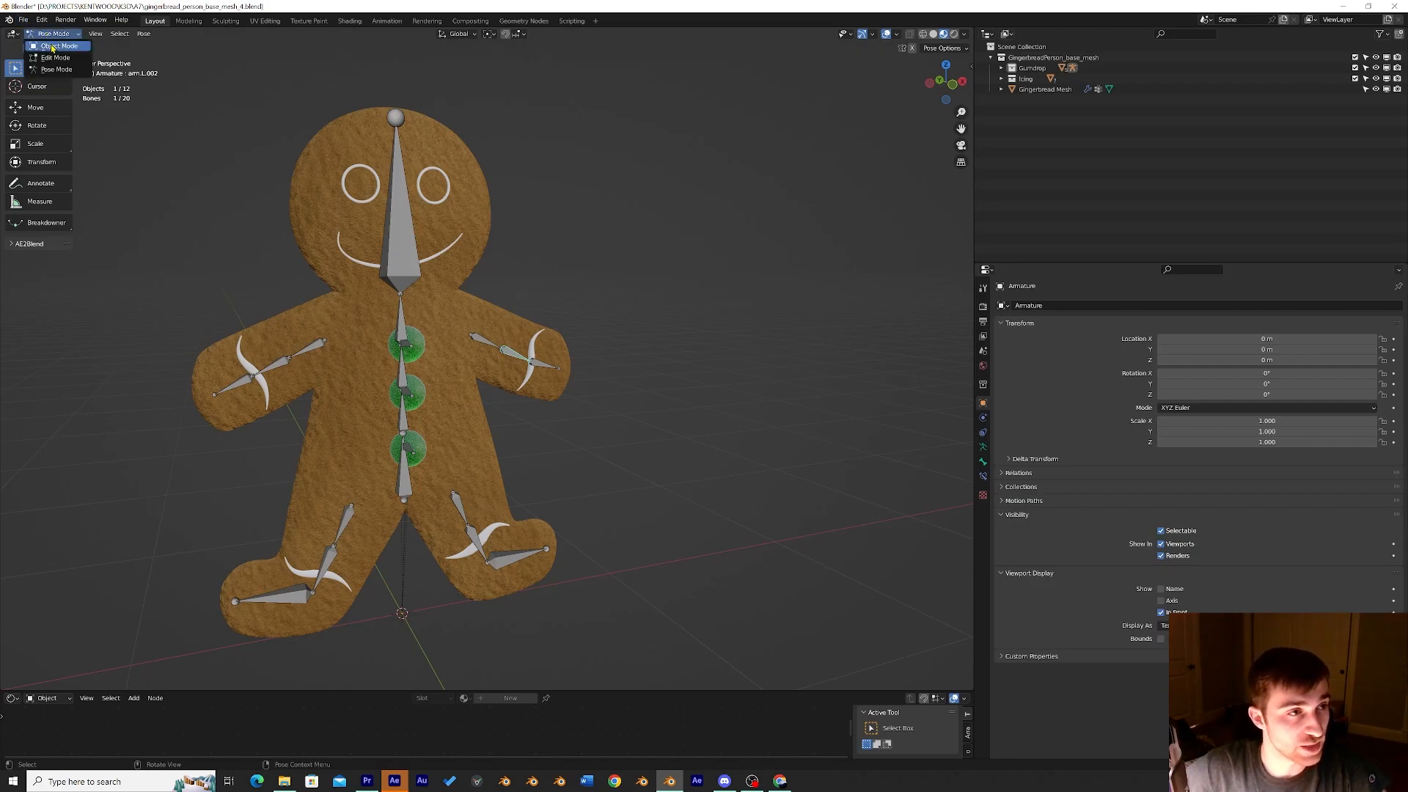
click(50, 43)
middle_drag(531, 375, 521, 352)
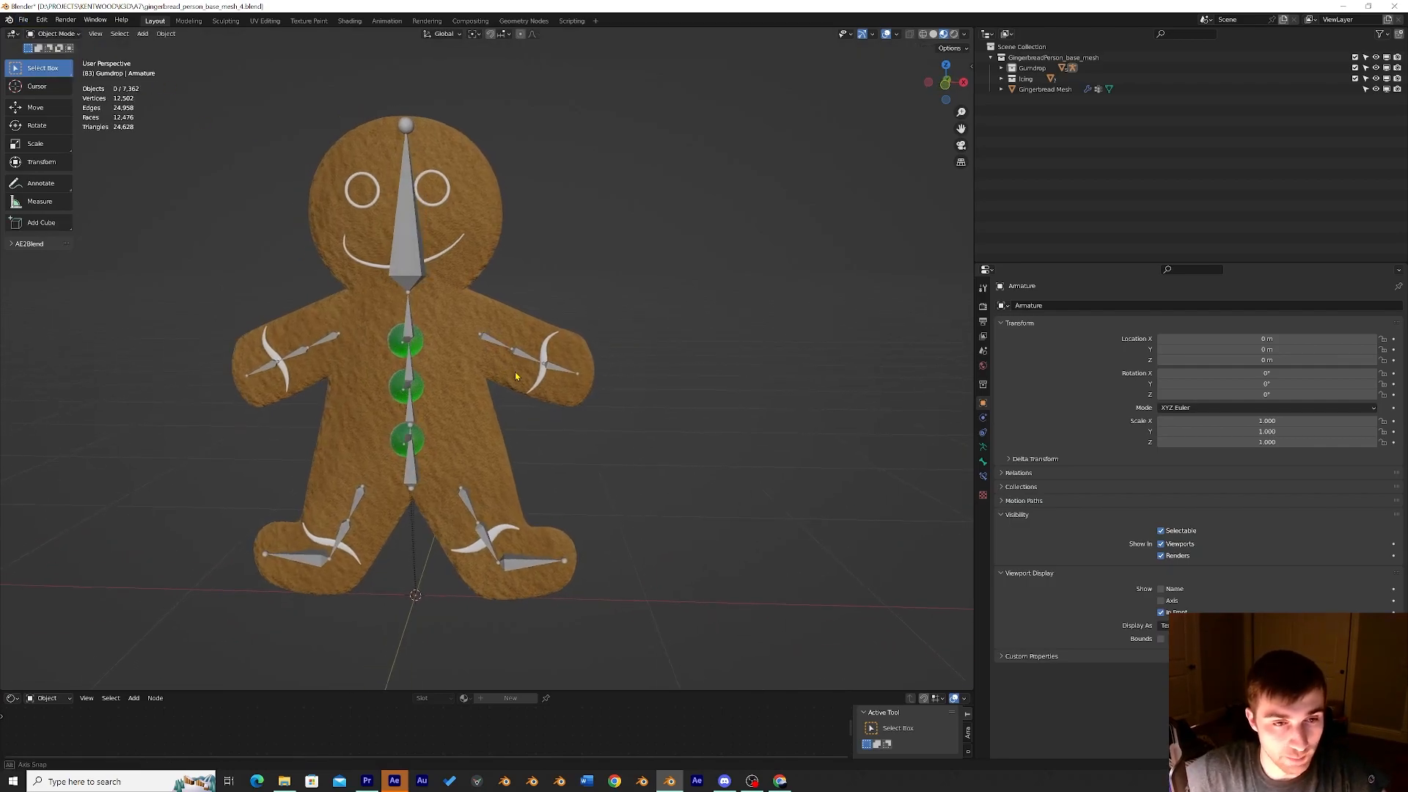
click(520, 352)
key(KP_1)
middle_drag(522, 408, 623, 350)
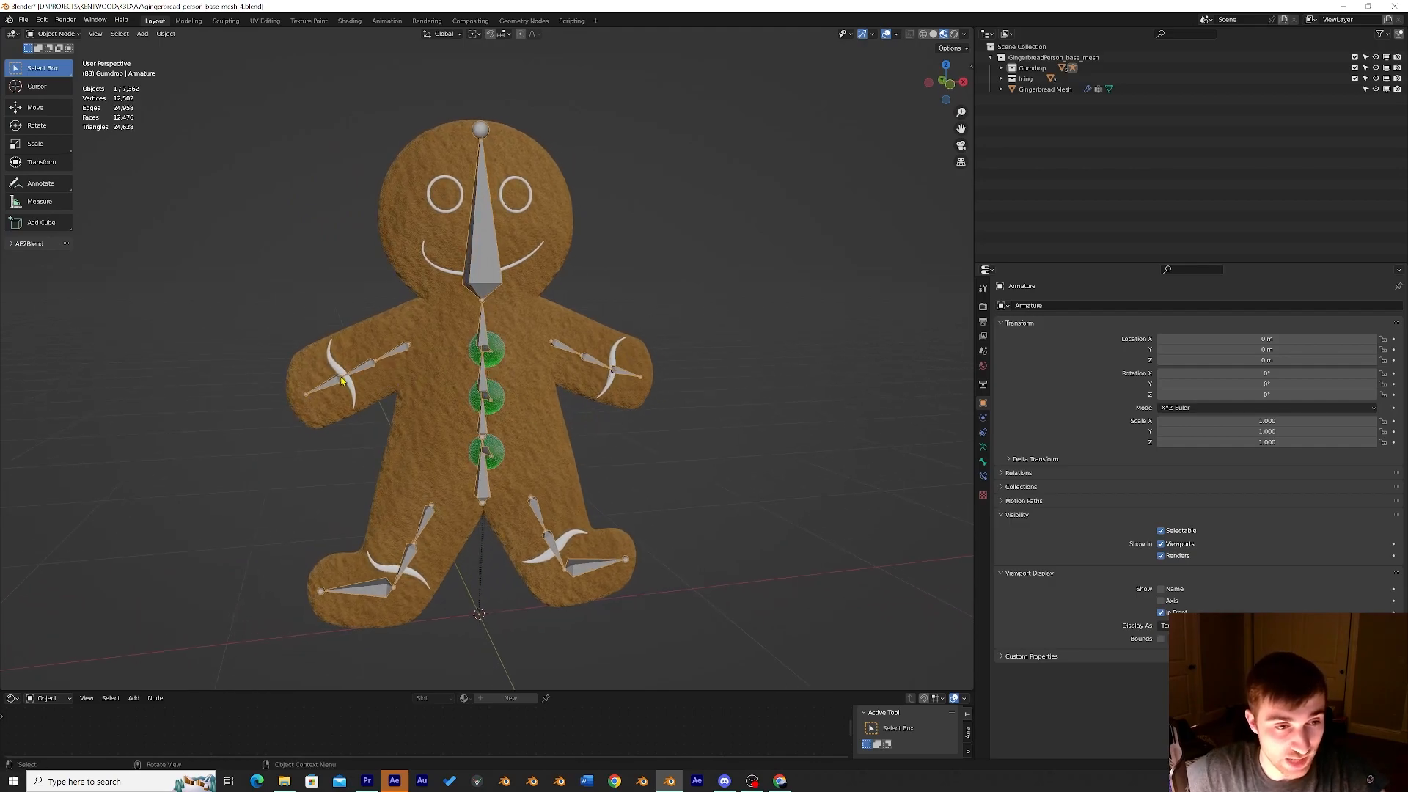
mouse_move(539, 388)
middle_down()
mouse_move(579, 399)
mouse_move(543, 395)
middle_up()
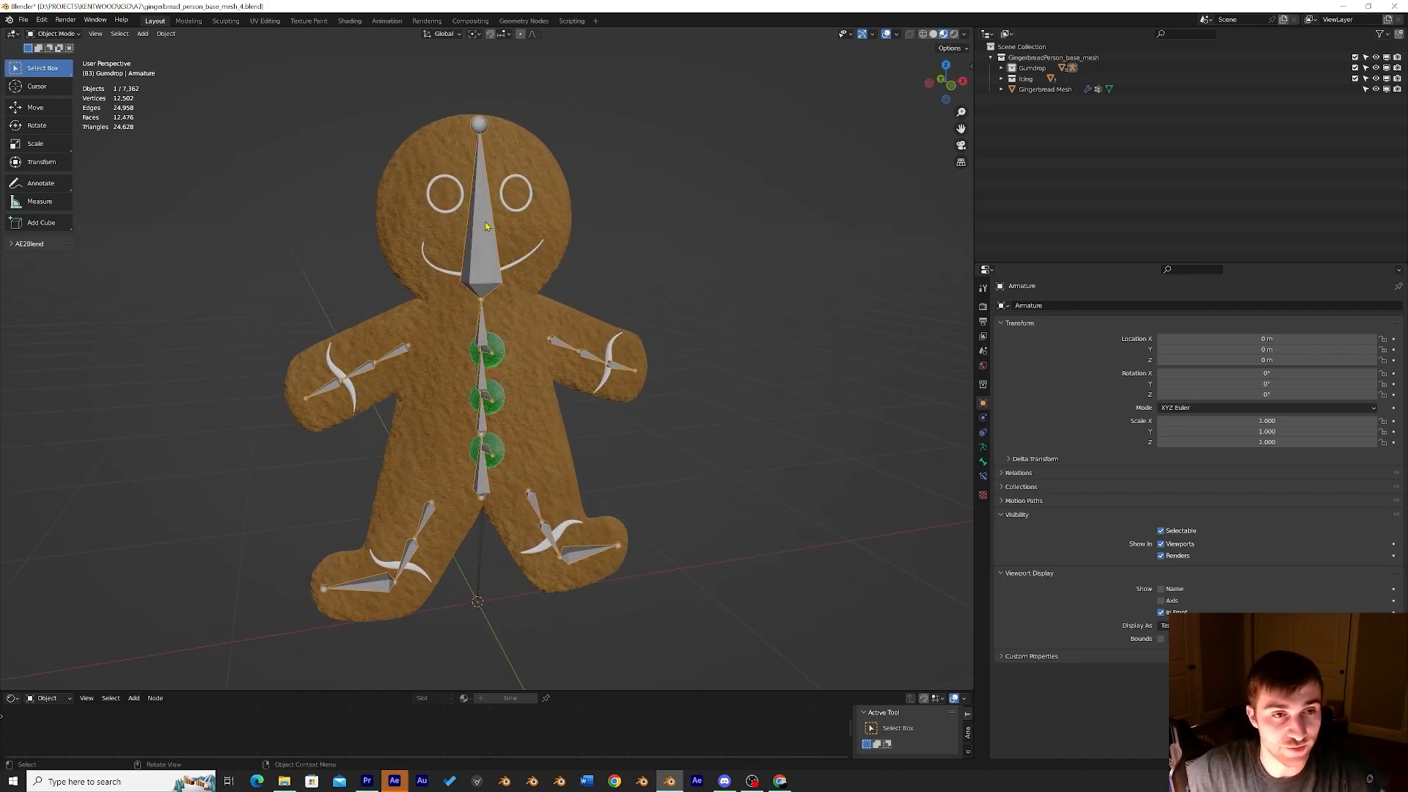
Put the gingerbread armature in Edit Mode.
click(58, 36)
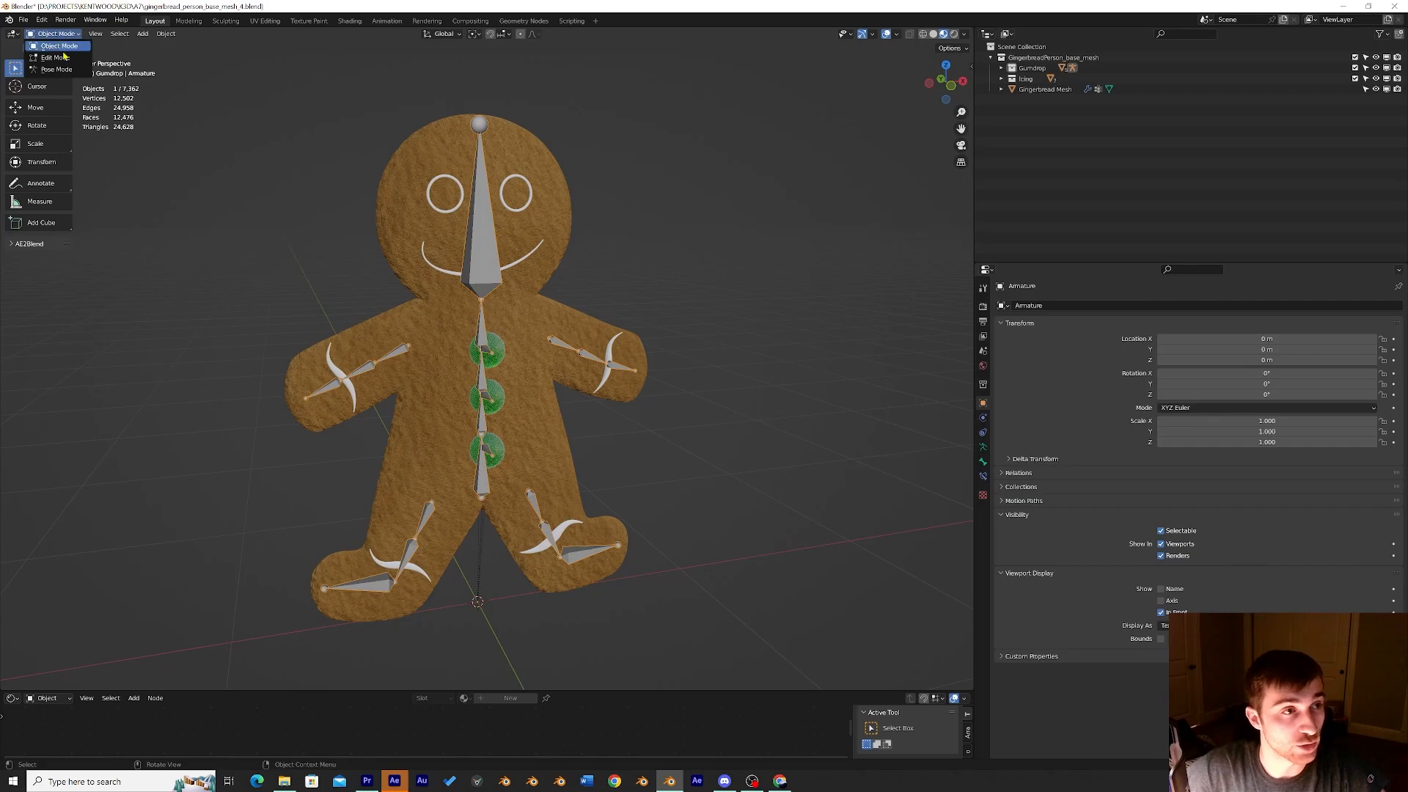
click(782, 257)
click(478, 241)
click(55, 34)
click(53, 59)
Duplicate the Head bone and rotate the copy 90° about the X axis so it points out of the face.
click(476, 233)
key(KP_1)
middle_drag(495, 317, 541, 315)
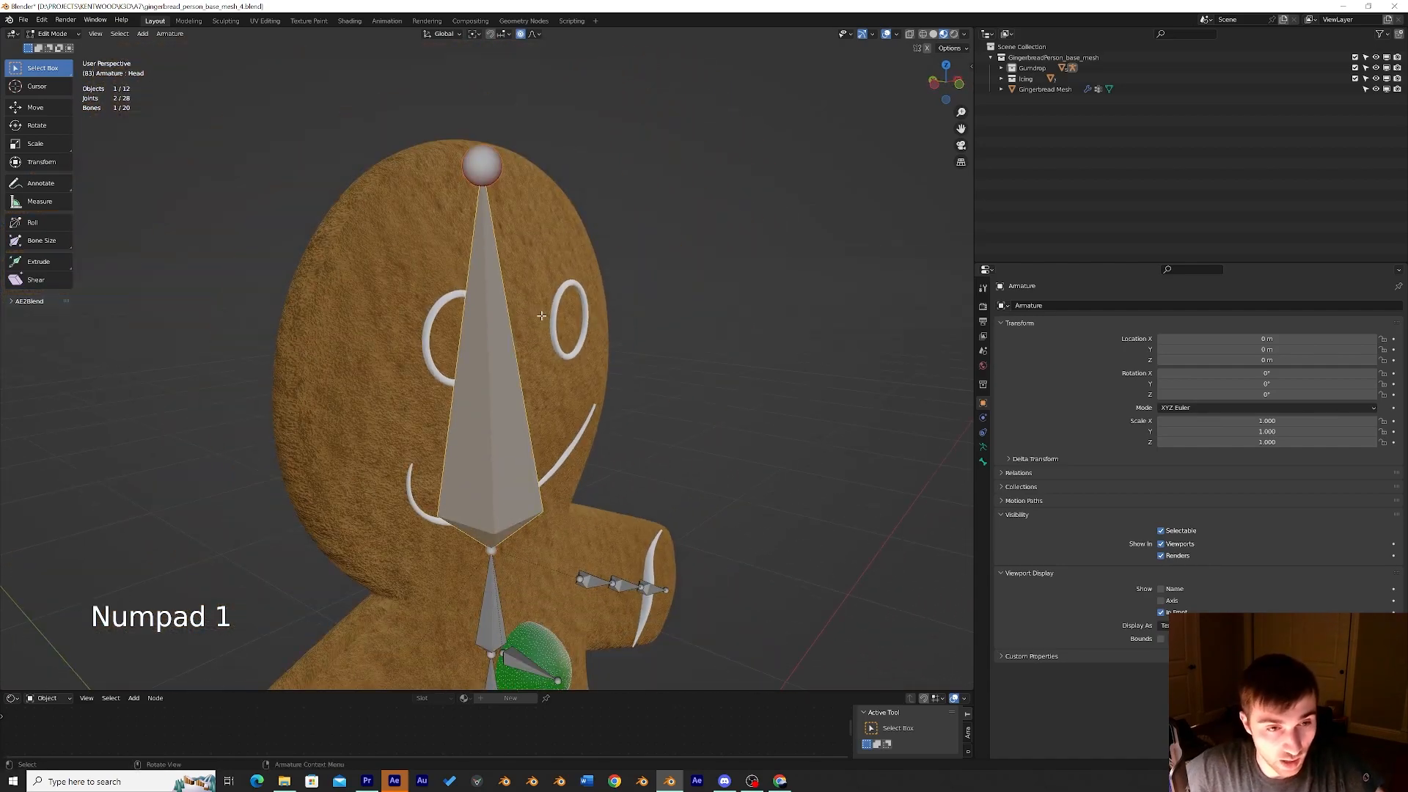
key(shift+d)
click(660, 209)
key(r)
key(x)
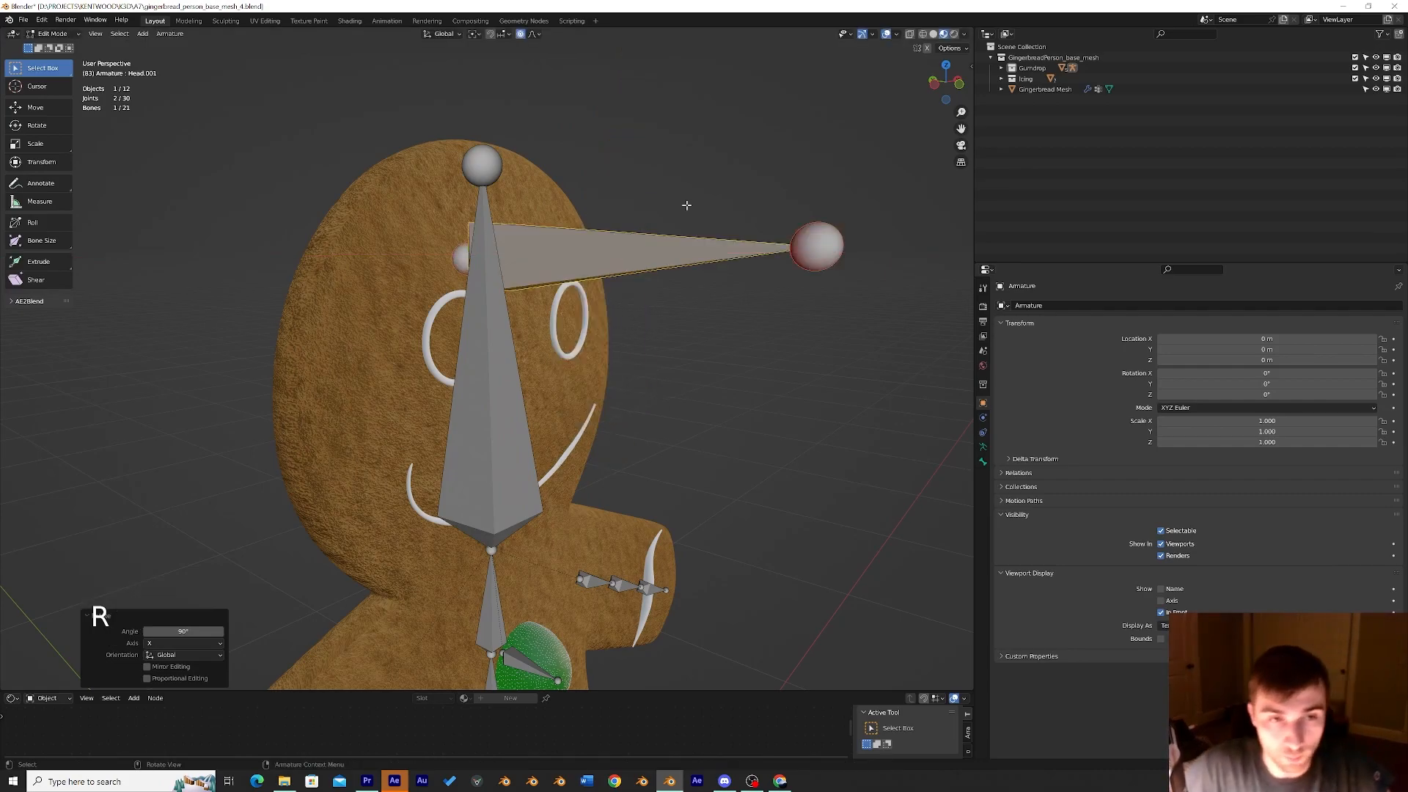
Scale the duplicated bone down to a small eye bone and lower it about 0.1 m along Z to eye height.
key(s)
click(618, 311)
key(g)
key(z)
click(613, 371)
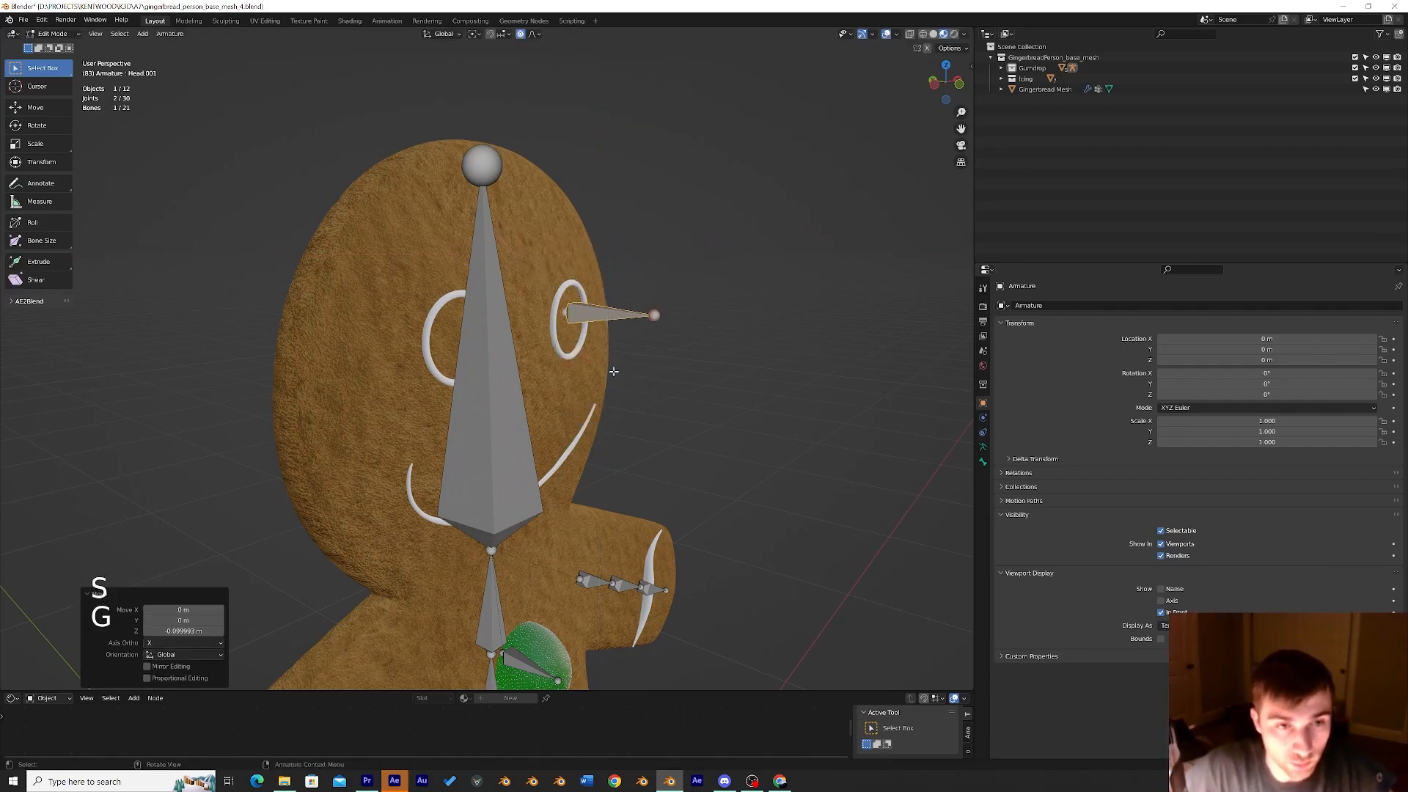
Move the small bone along X to the character's left eye and scale it to about 0.46.
key(KP_1)
middle_drag(660, 396, 679, 487)
scroll(582, 374, down, 7)
key(g)
key(x)
click(504, 377)
key(KP_1)
scroll(563, 407, up, 4)
key(s)
click(572, 427)
Center the small bone within the left eye's icing ring in the front view.
middle_drag(572, 427, 458, 424)
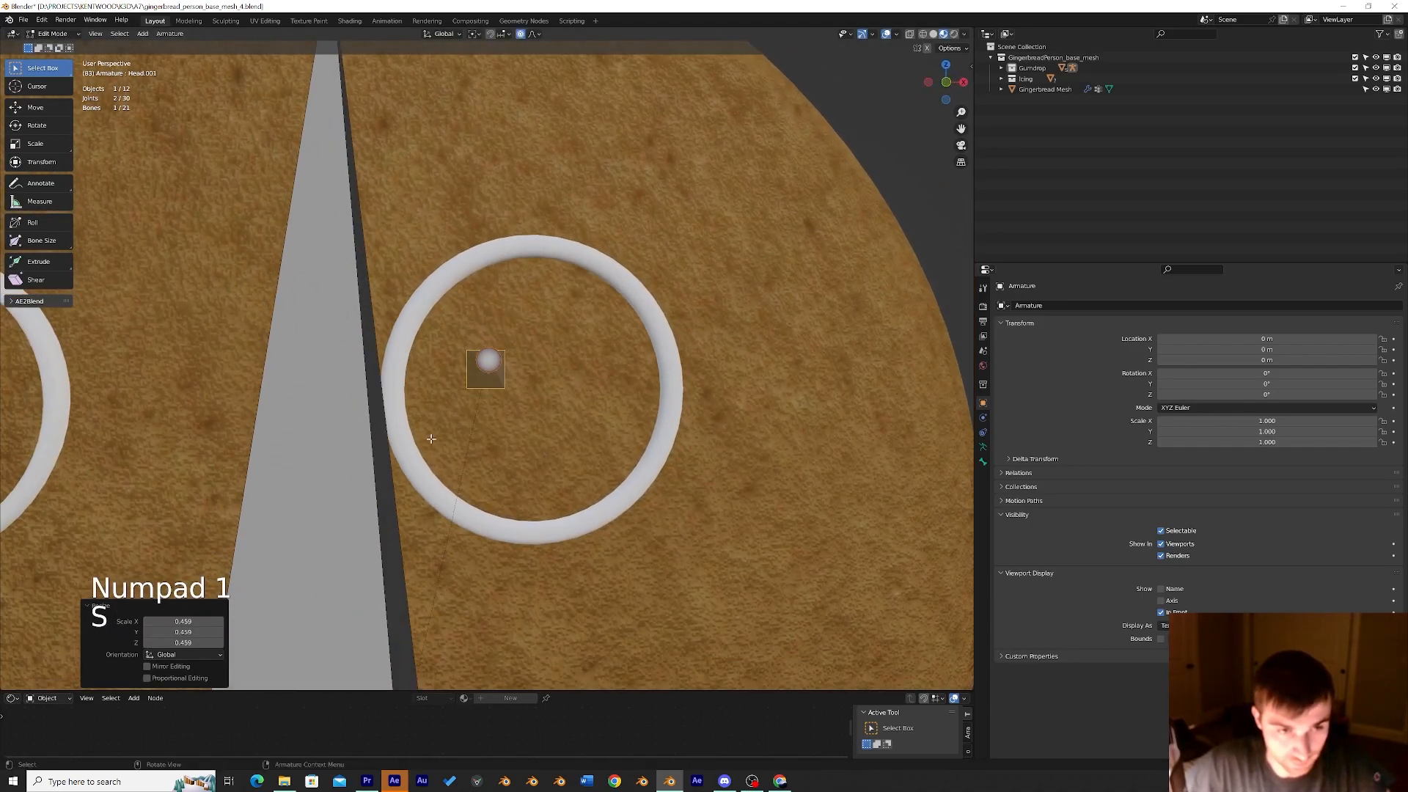
key(g)
click(557, 411)
click(946, 85)
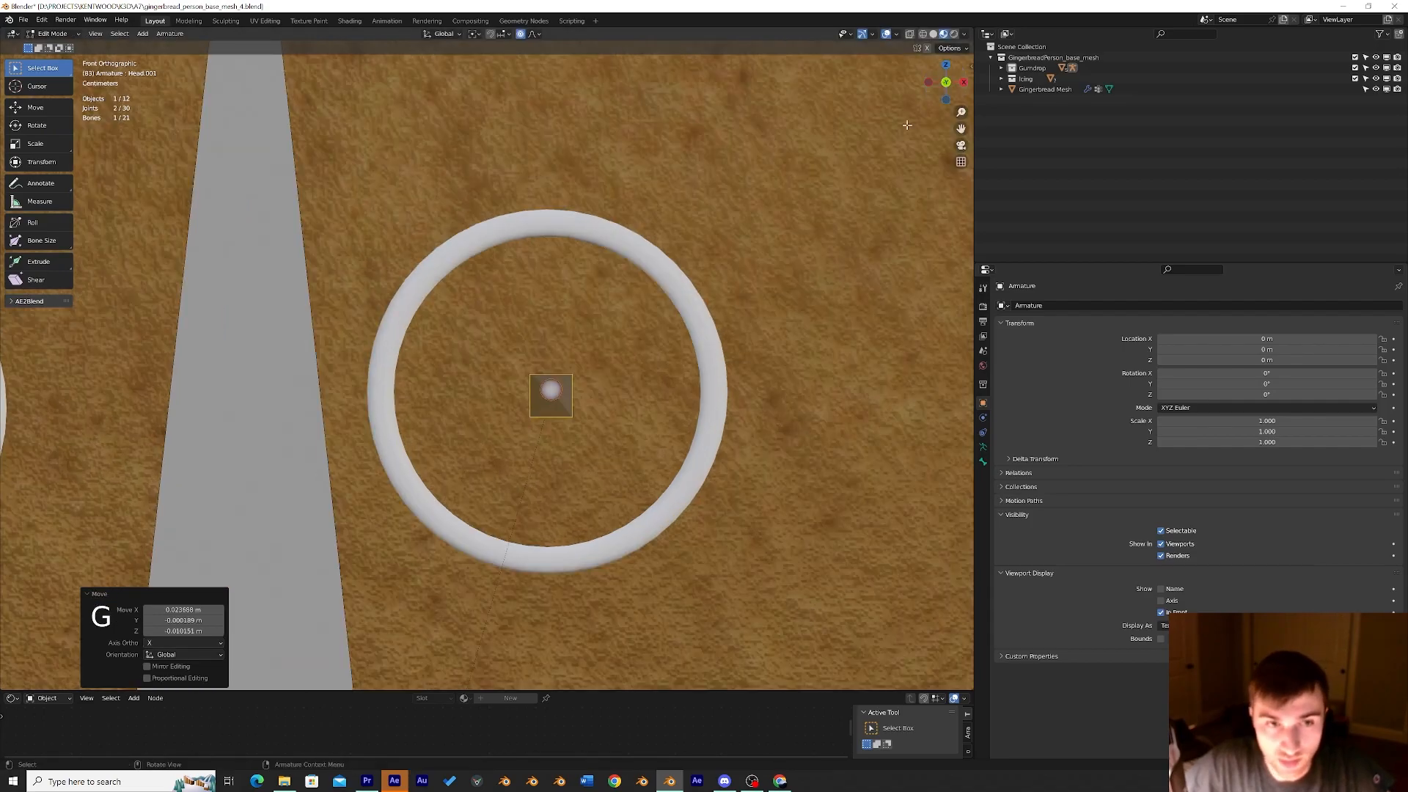
key(g)
click(690, 292)
Adjust the eye bone's depth from the side so its base sits at the face just behind the icing ring.
middle_drag(690, 291, 600, 310)
key(g)
click(601, 310)
scroll(601, 310, down, 5)
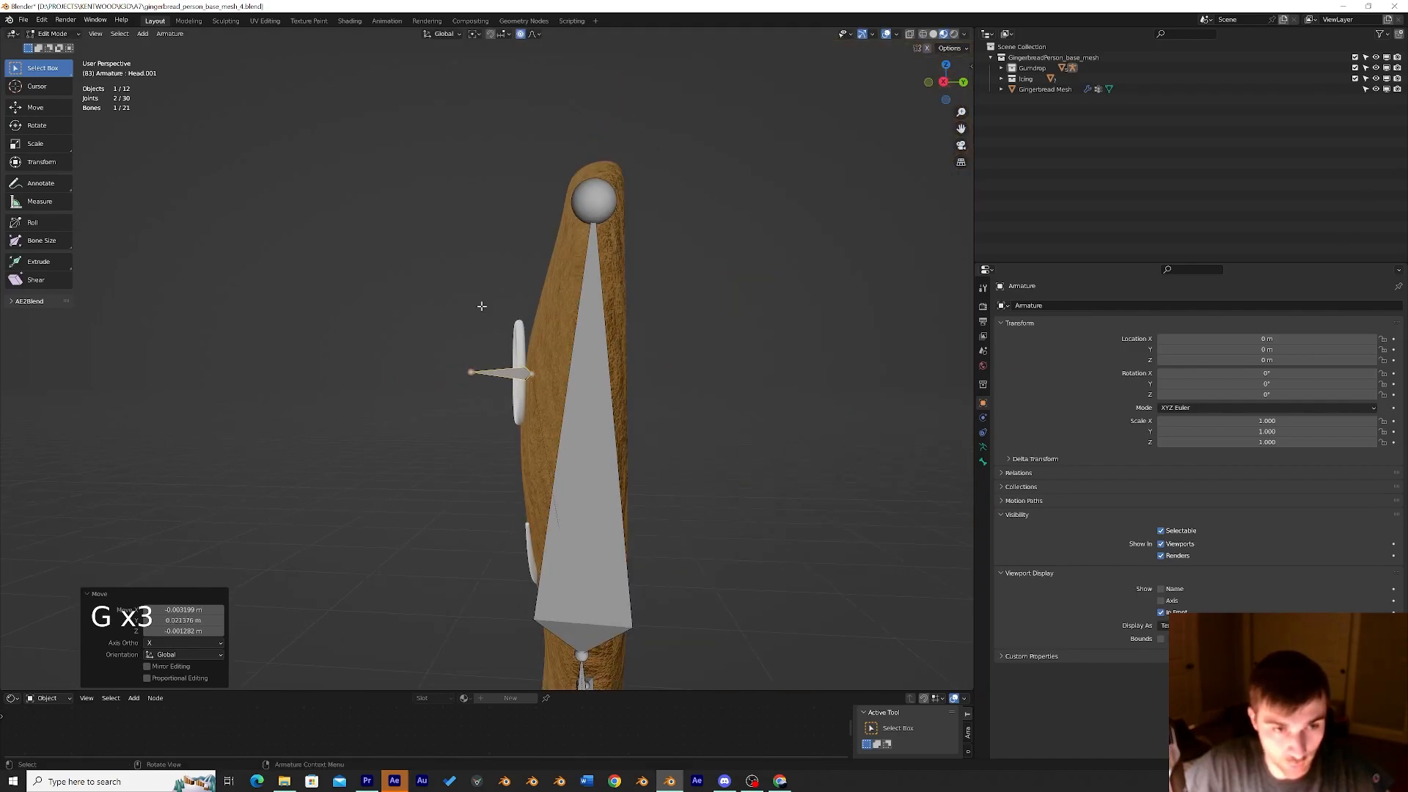
middle_drag(481, 306, 617, 314)
scroll(584, 339, up, 5)
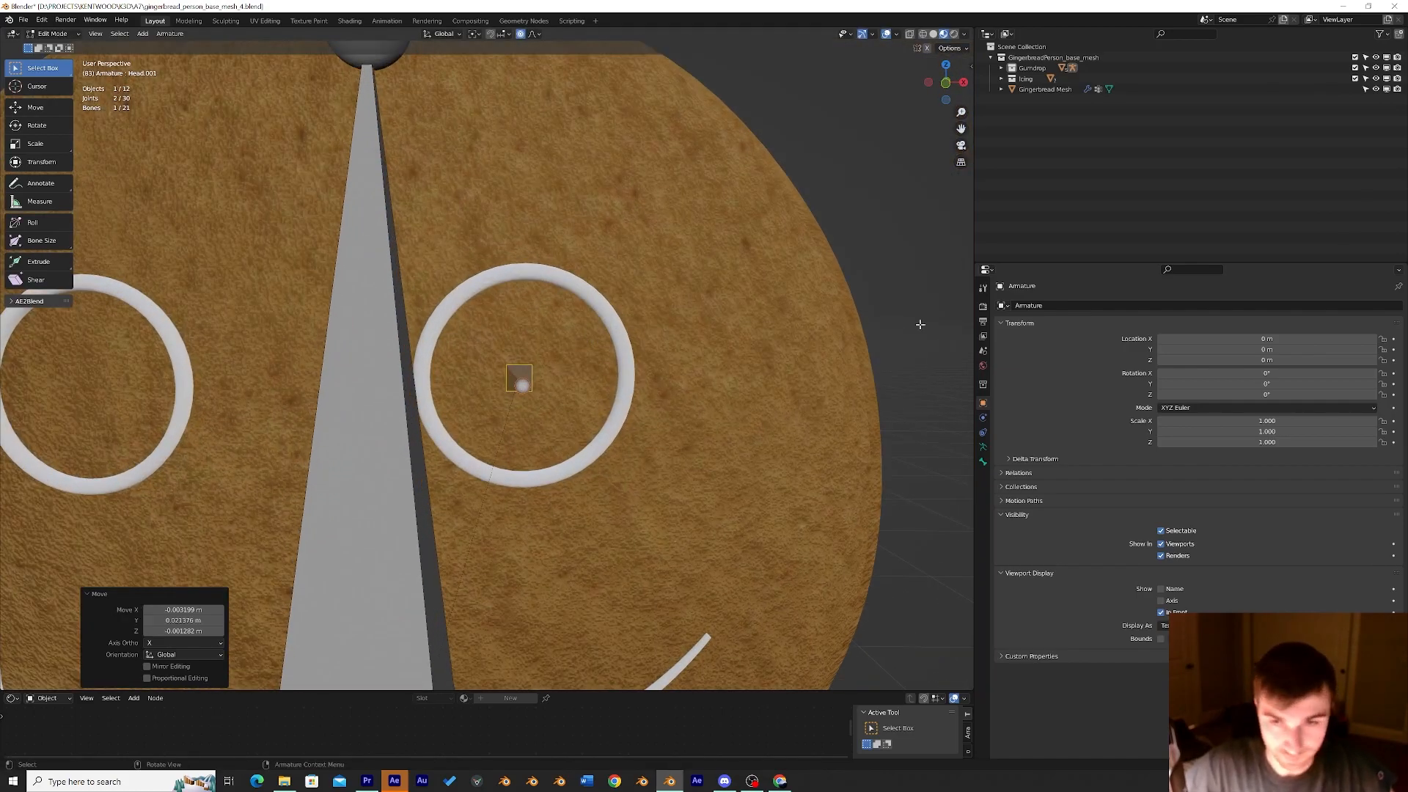
Rename the new eye bone as Eye.L in the bone properties.
click(983, 462)
click(1055, 305)
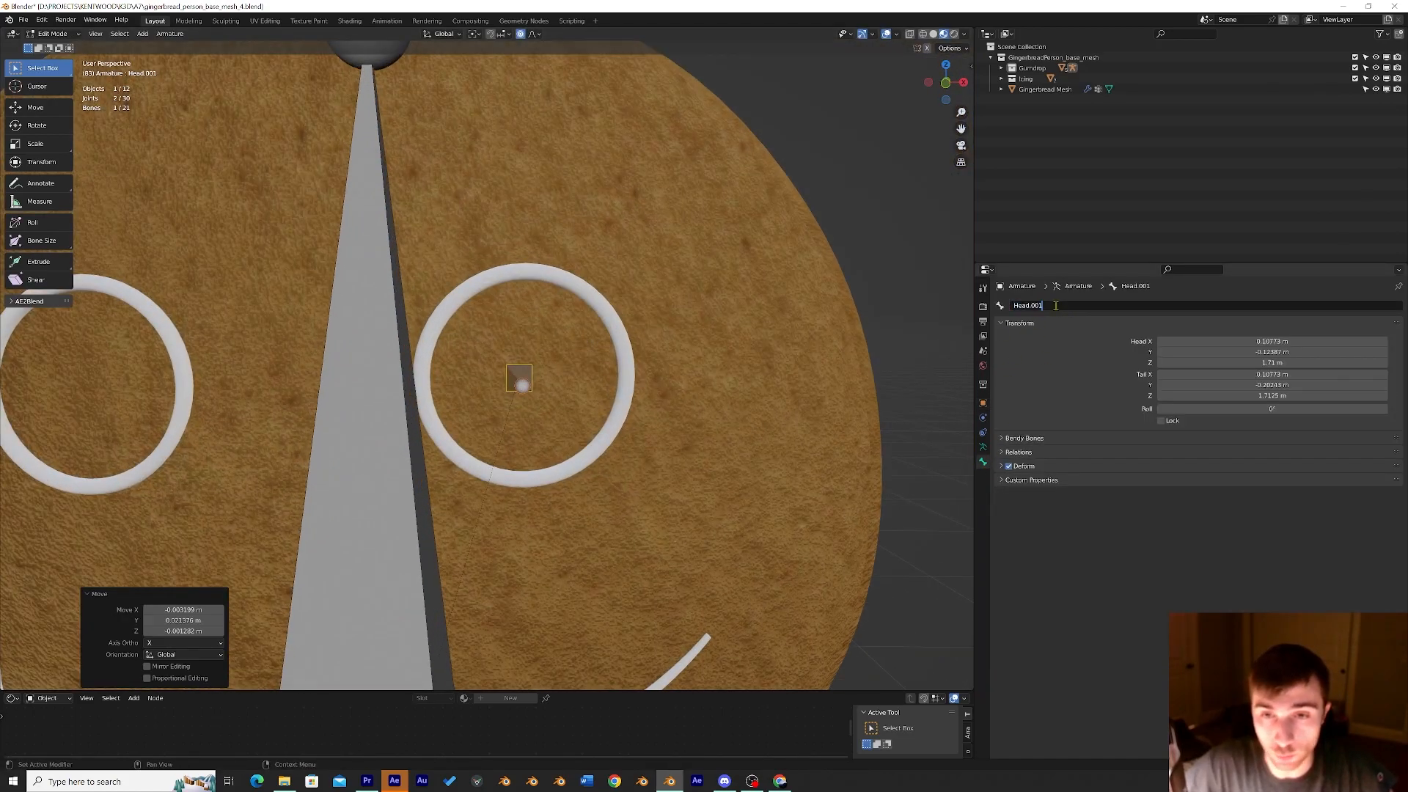
key(Escape)
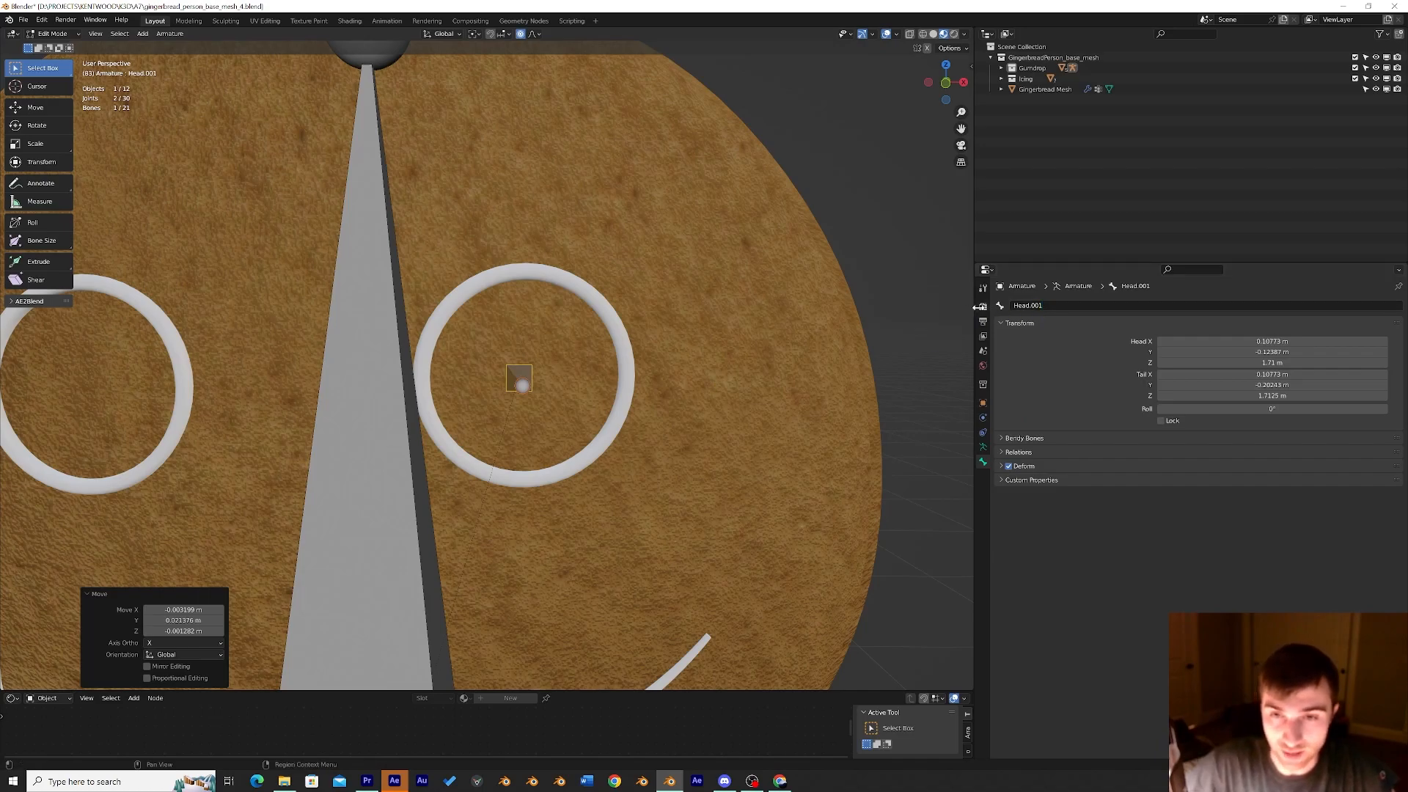
click(1051, 306)
text(E)
key(BackSpace)
text(e)
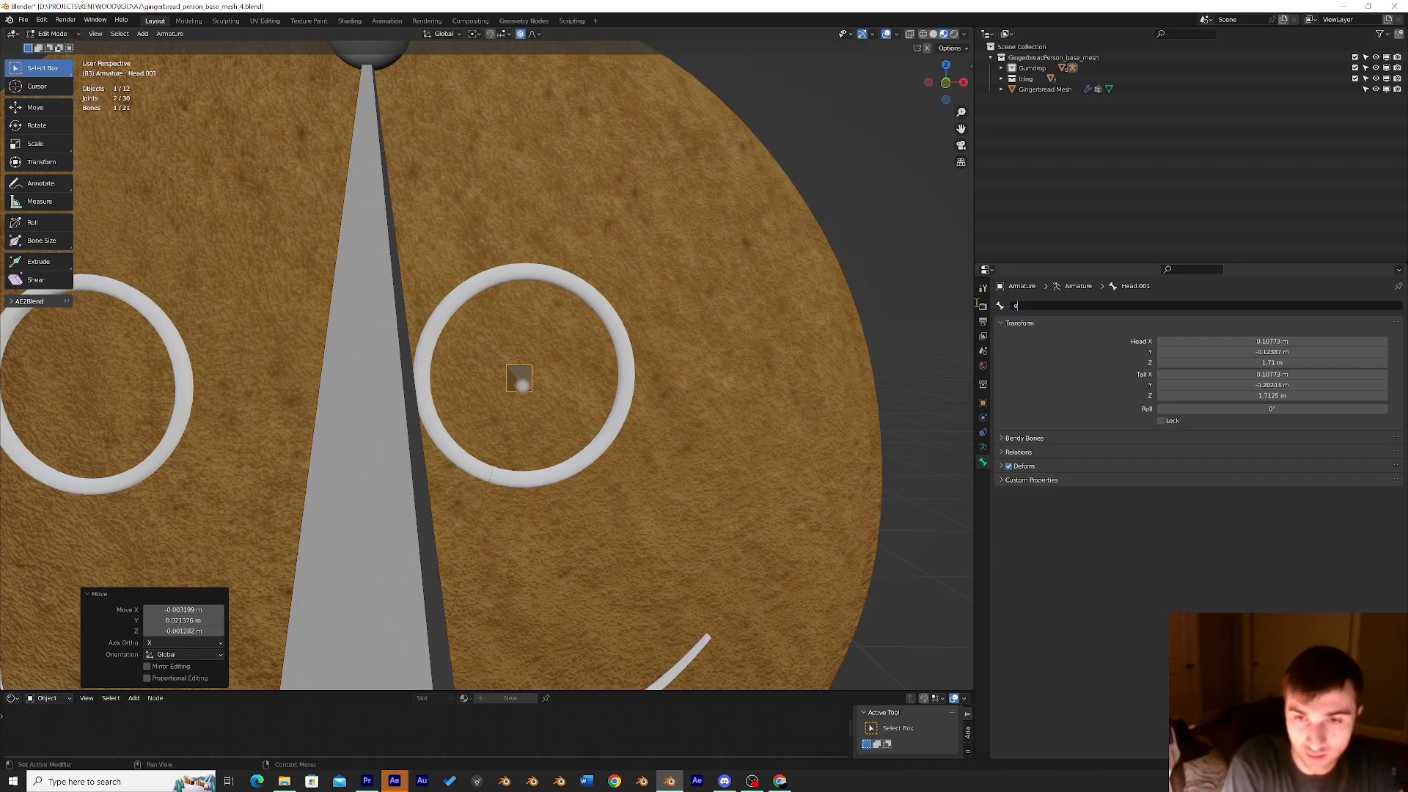
key(BackSpace)
key(BackSpace)
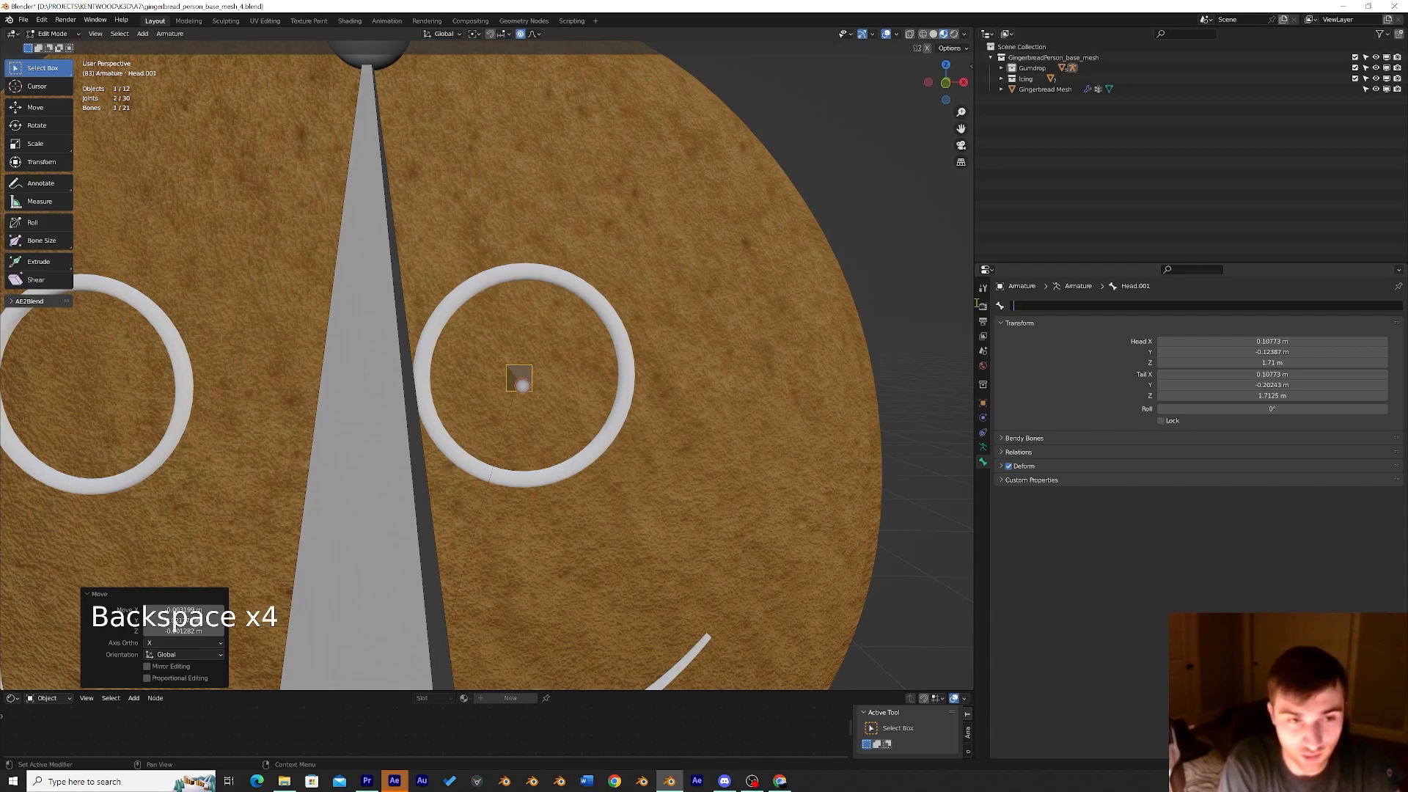
text(E)
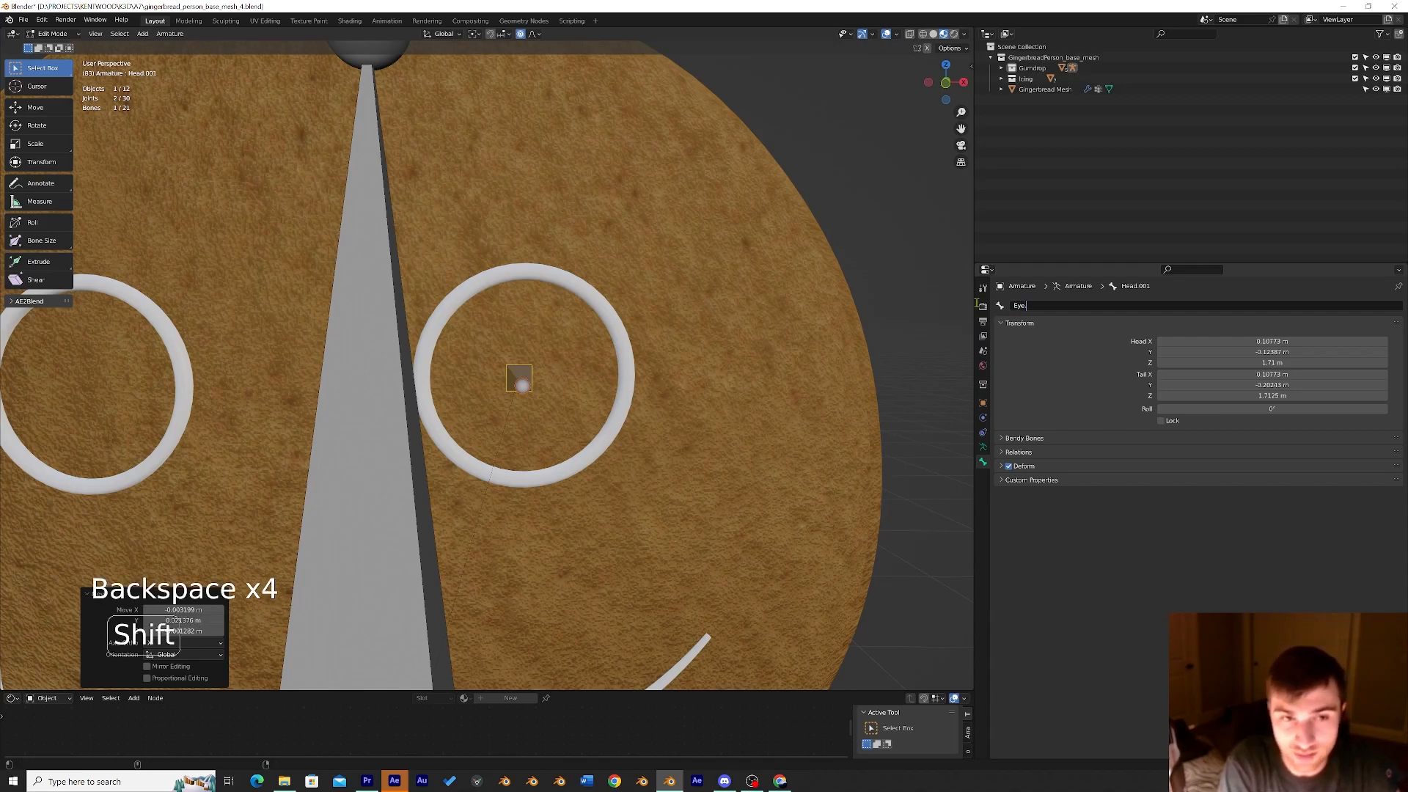
text(ye.L)
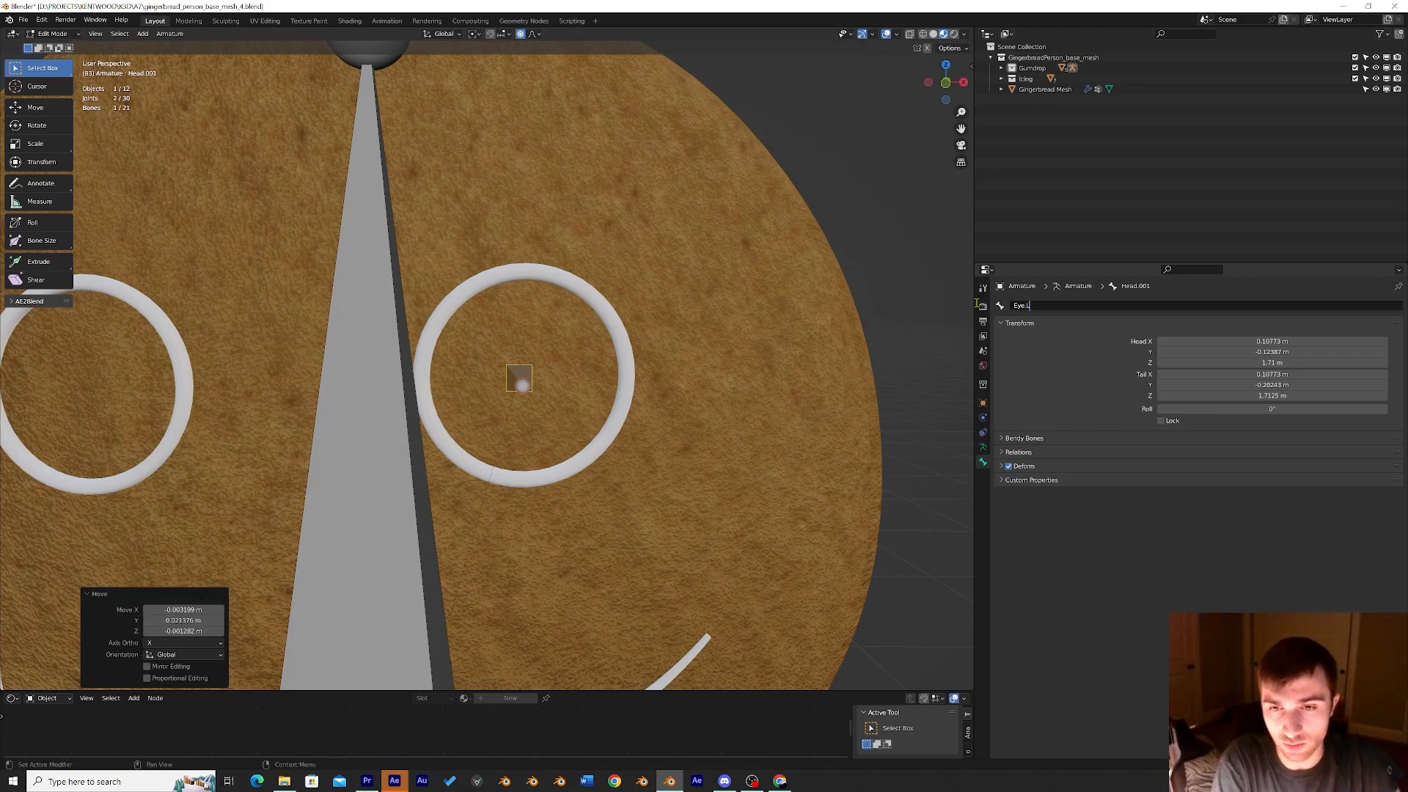
key(Return)
Try duplicating all of the armature's bones along X, and undo the duplication and selection.
click(521, 387)
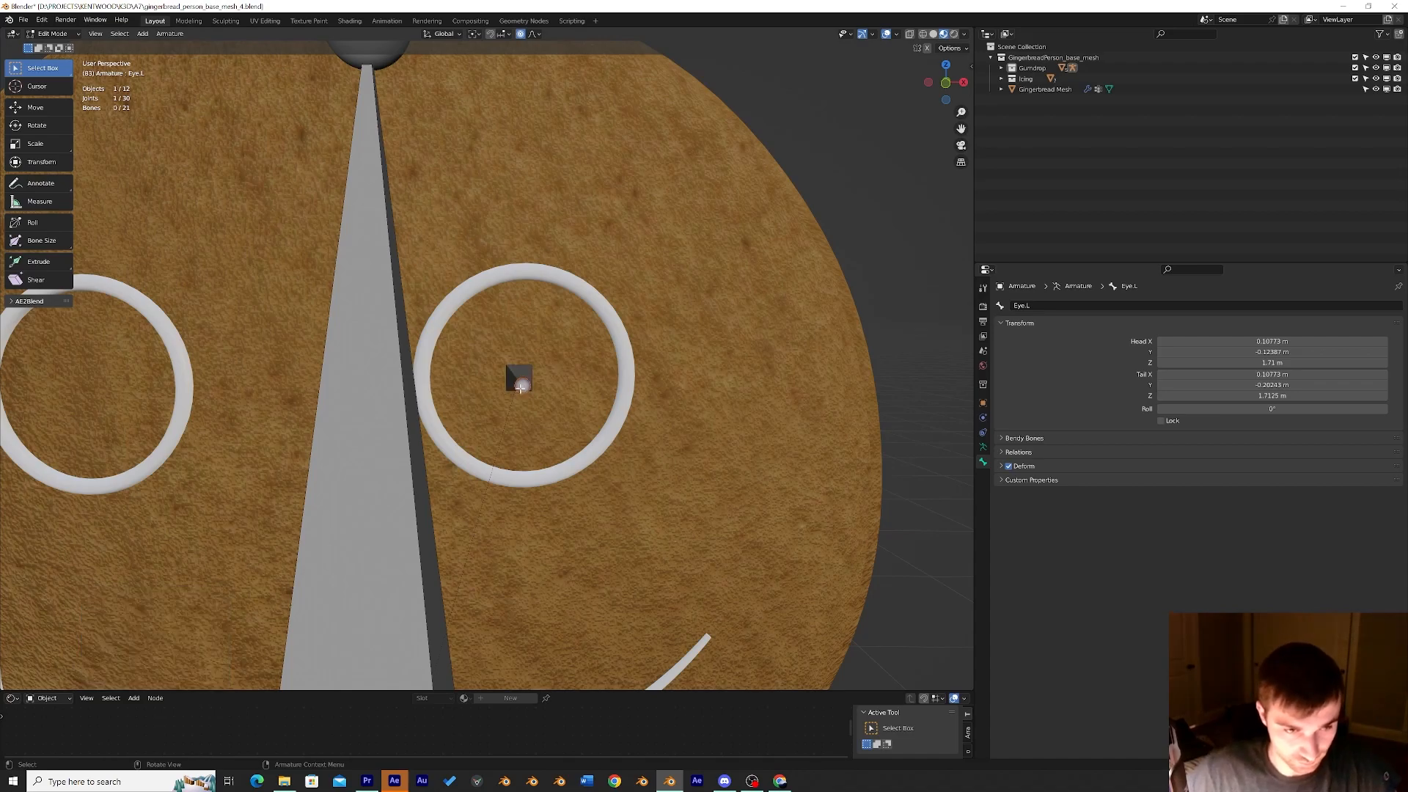
mouse_move(512, 378)
middle_down()
mouse_move(647, 403)
mouse_move(513, 395)
mouse_move(586, 370)
mouse_move(565, 391)
mouse_move(554, 366)
mouse_move(517, 373)
middle_up()
key(a)
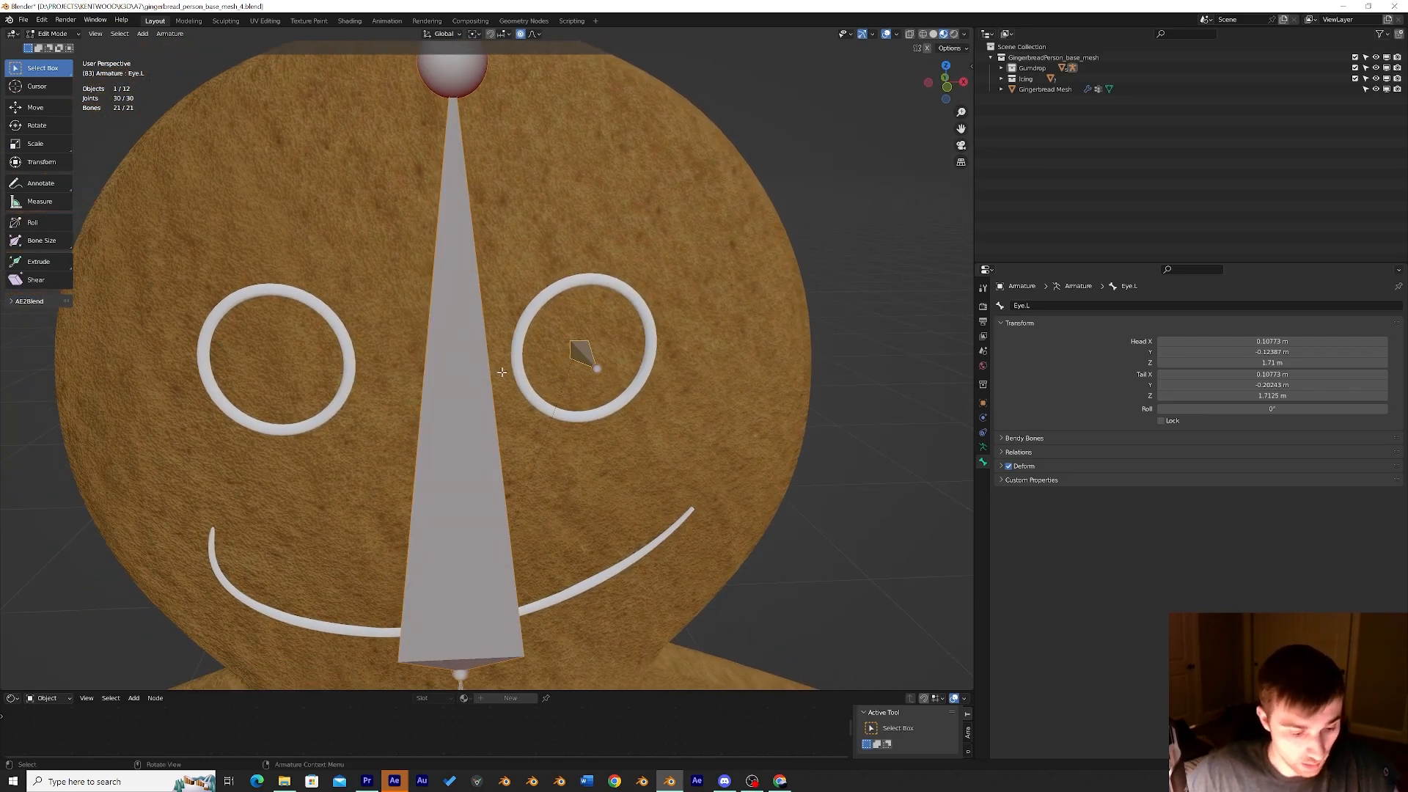
key(shift+d)
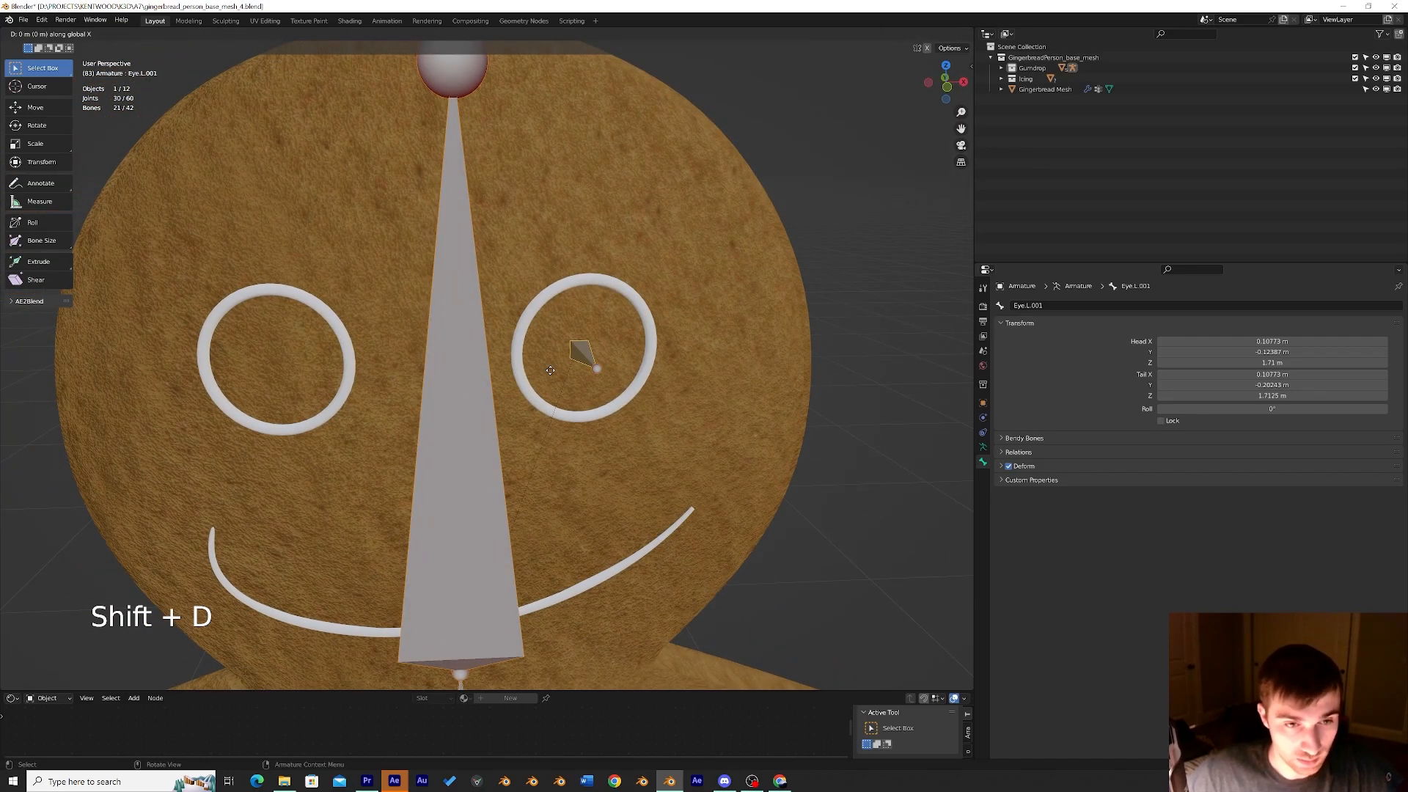
key(x)
click(440, 362)
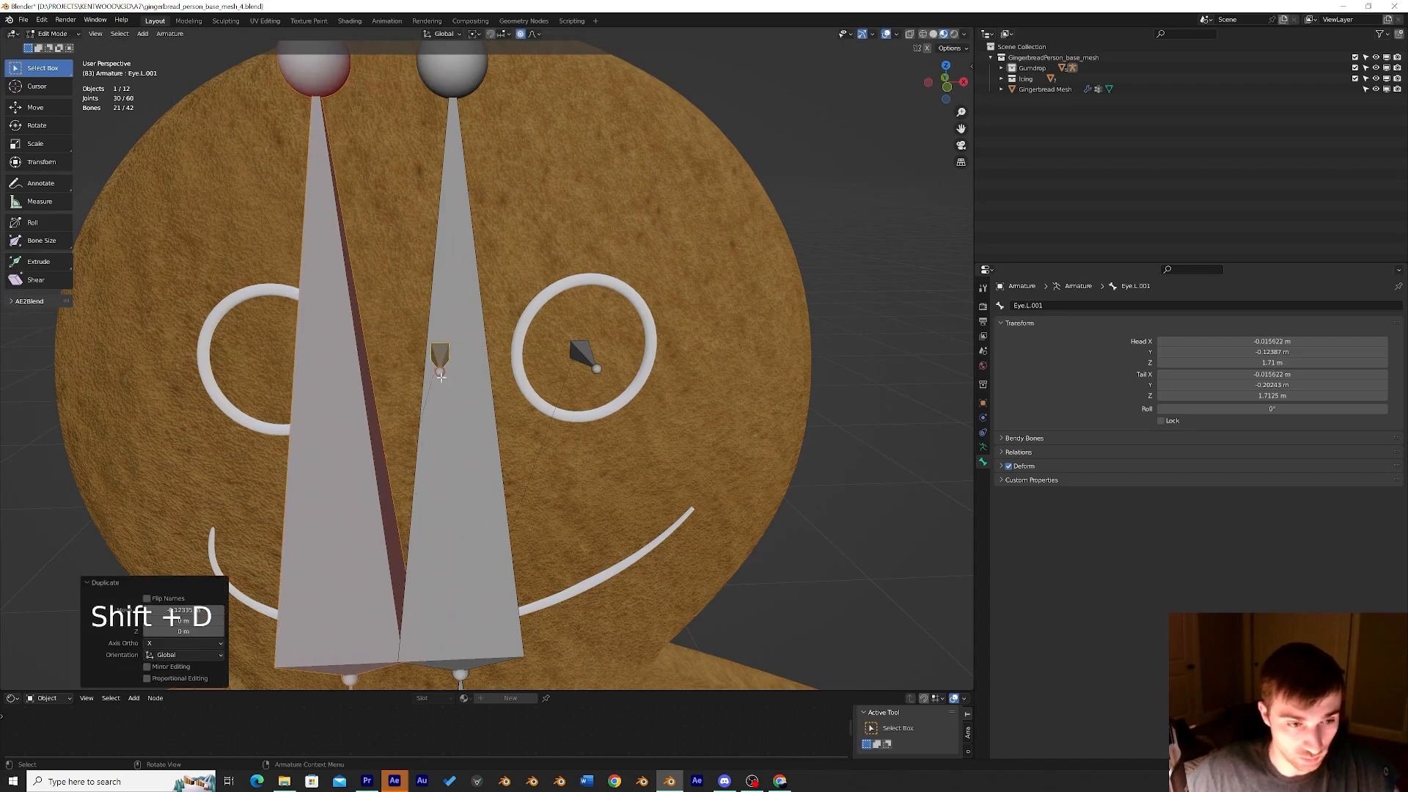
scroll(460, 390, down, 4)
key(ctrl+z)
key(ctrl+z)
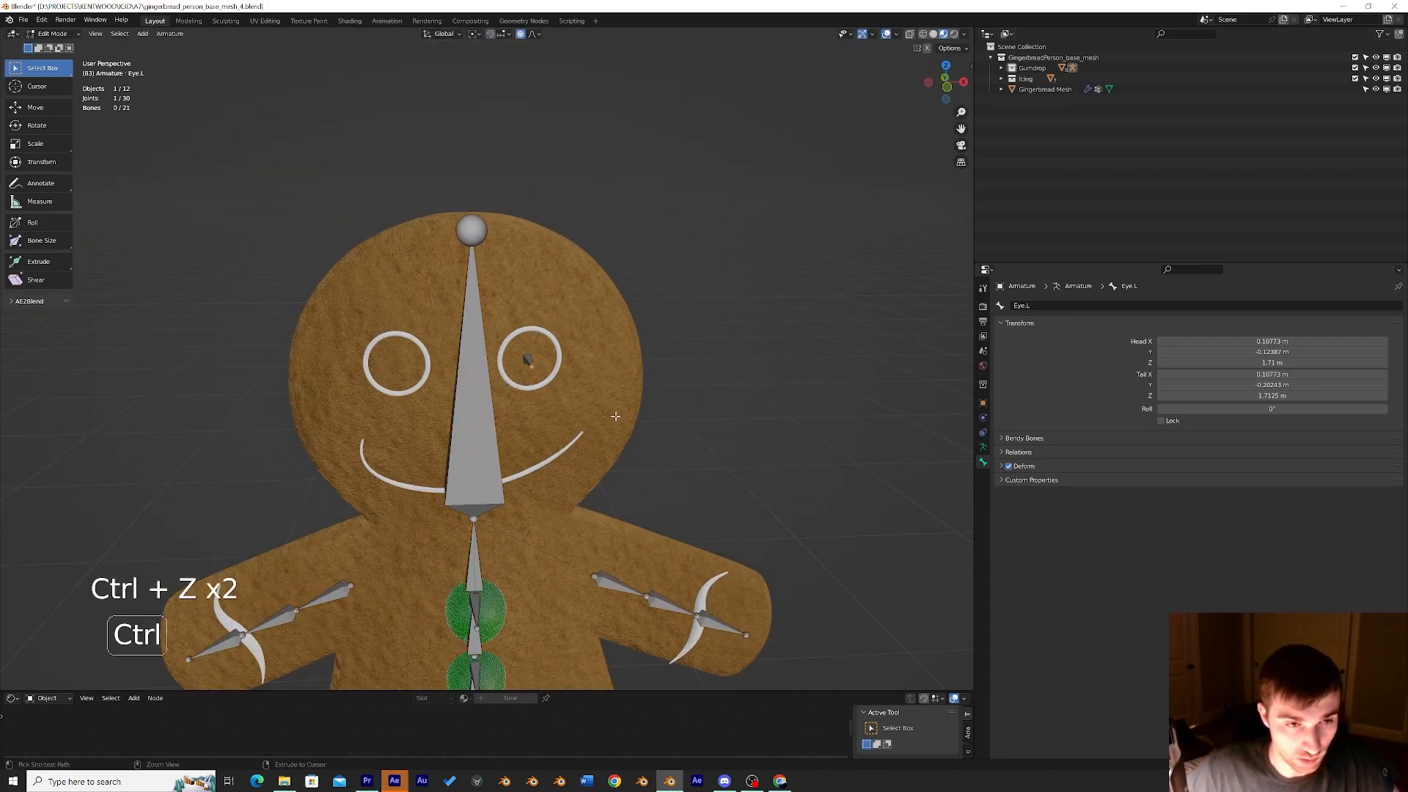
Duplicate the Eye.L bone about -0.26 m along X so the copy sits inside the right eye's icing ring.
scroll(546, 359, up, 3)
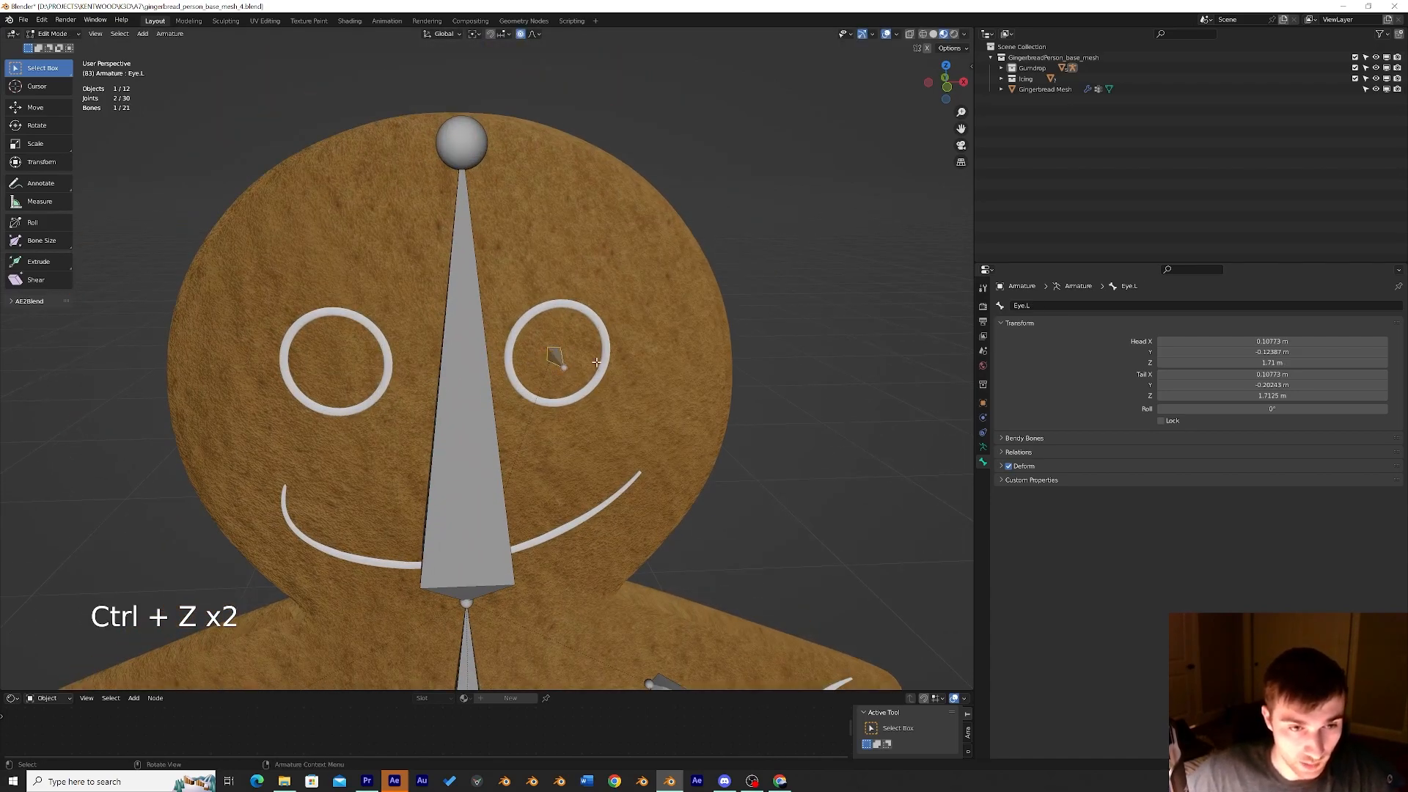
key(shift+d)
key(x)
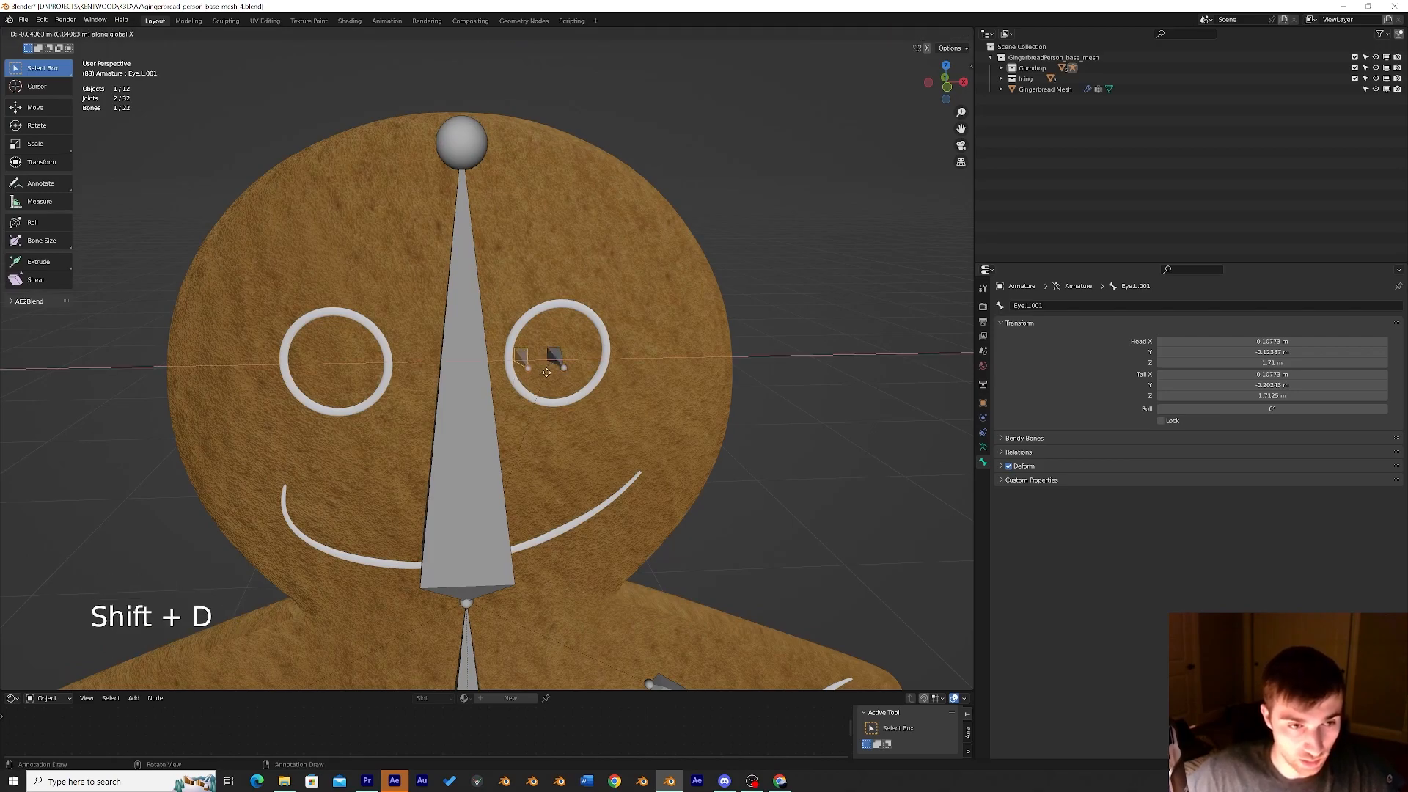
click(373, 377)
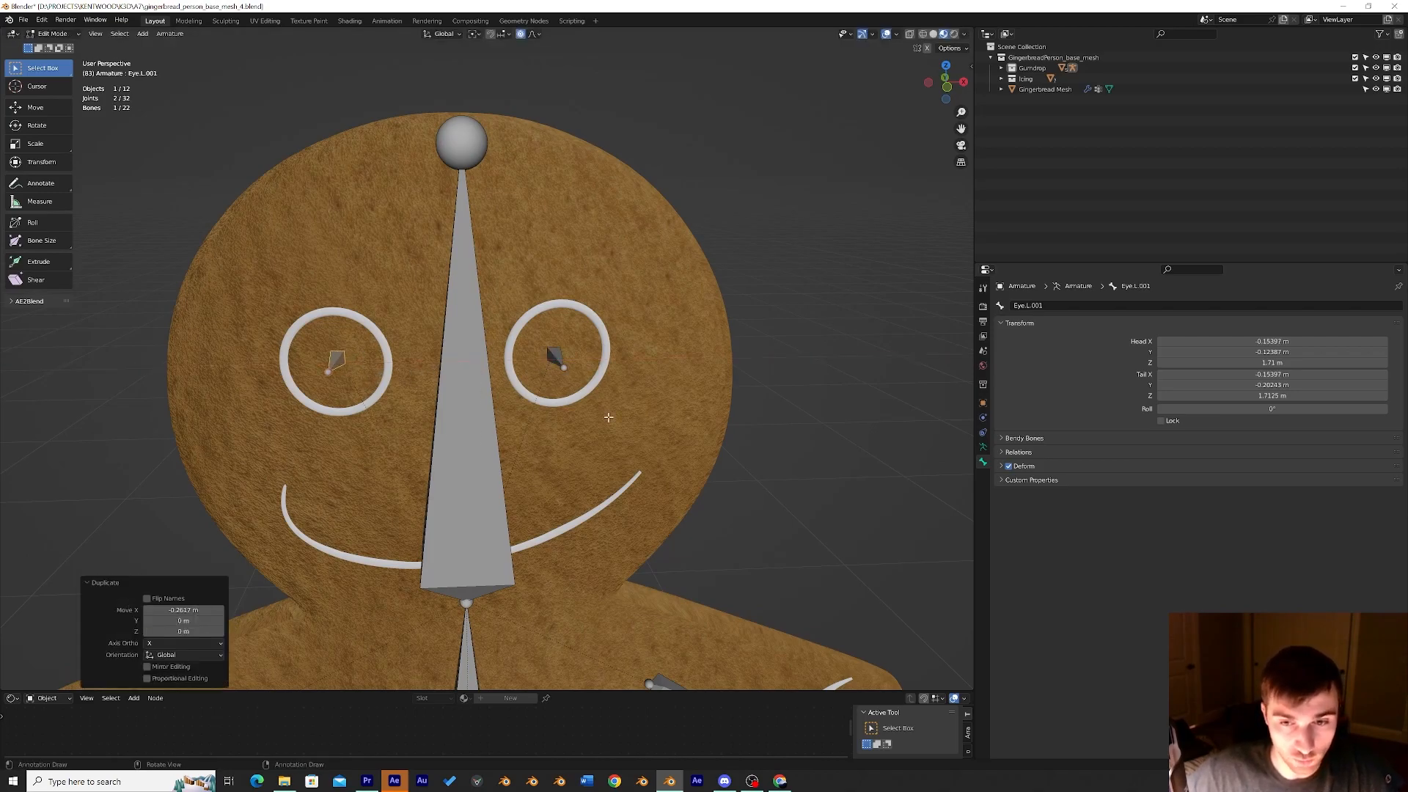
Parent the Eye.L bone to the Head bone with Keep Offset.
click(1012, 453)
middle_drag(529, 413, 498, 424)
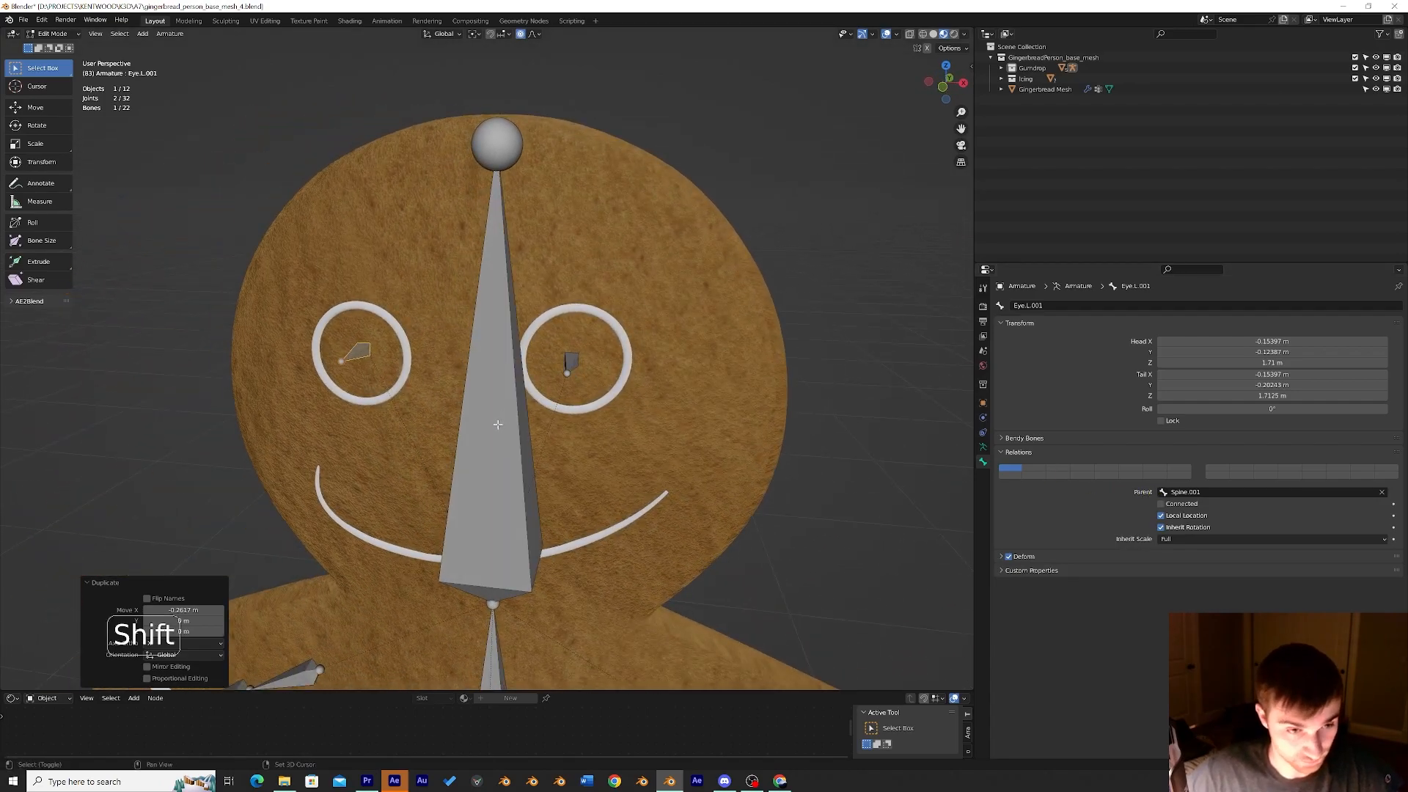
shift+click(491, 423)
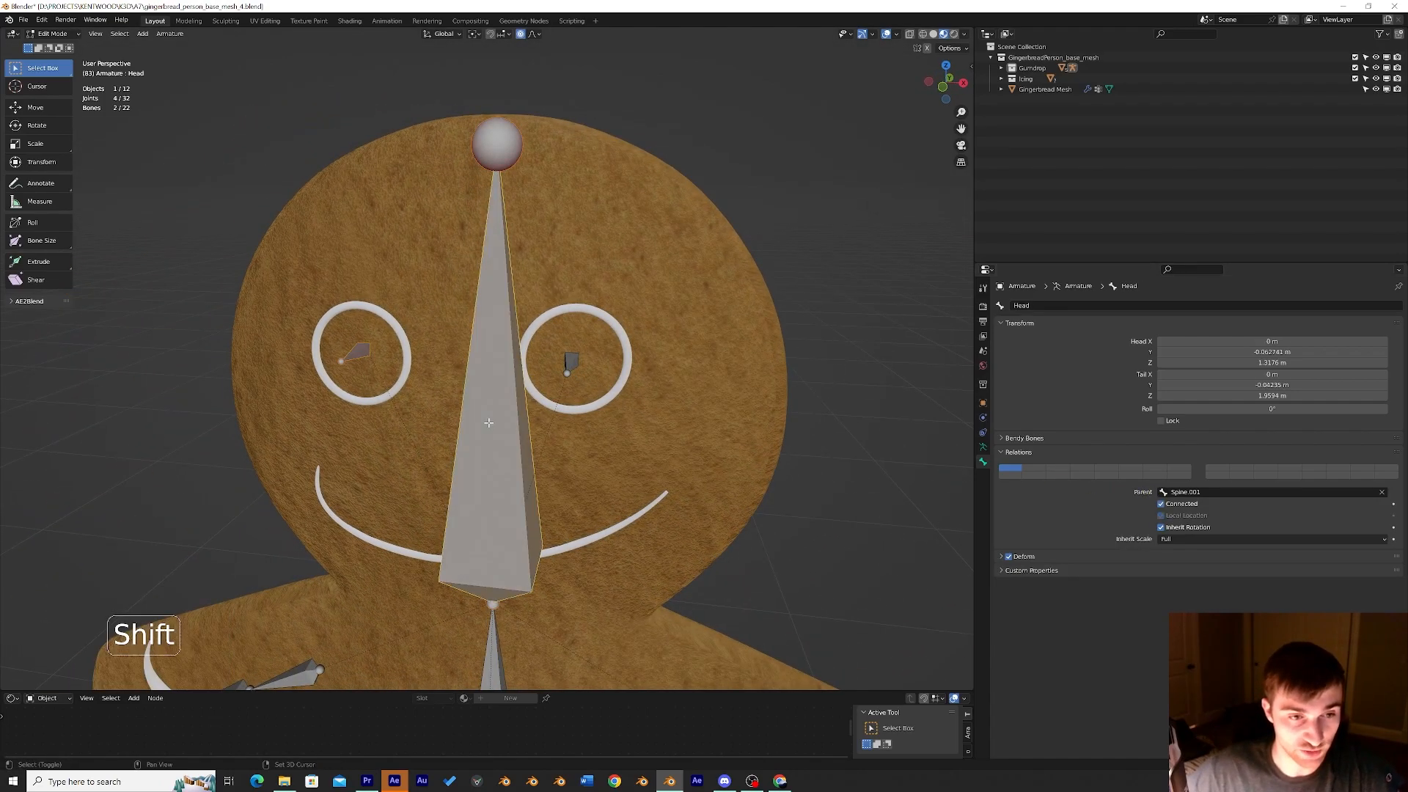
click(560, 430)
click(572, 362)
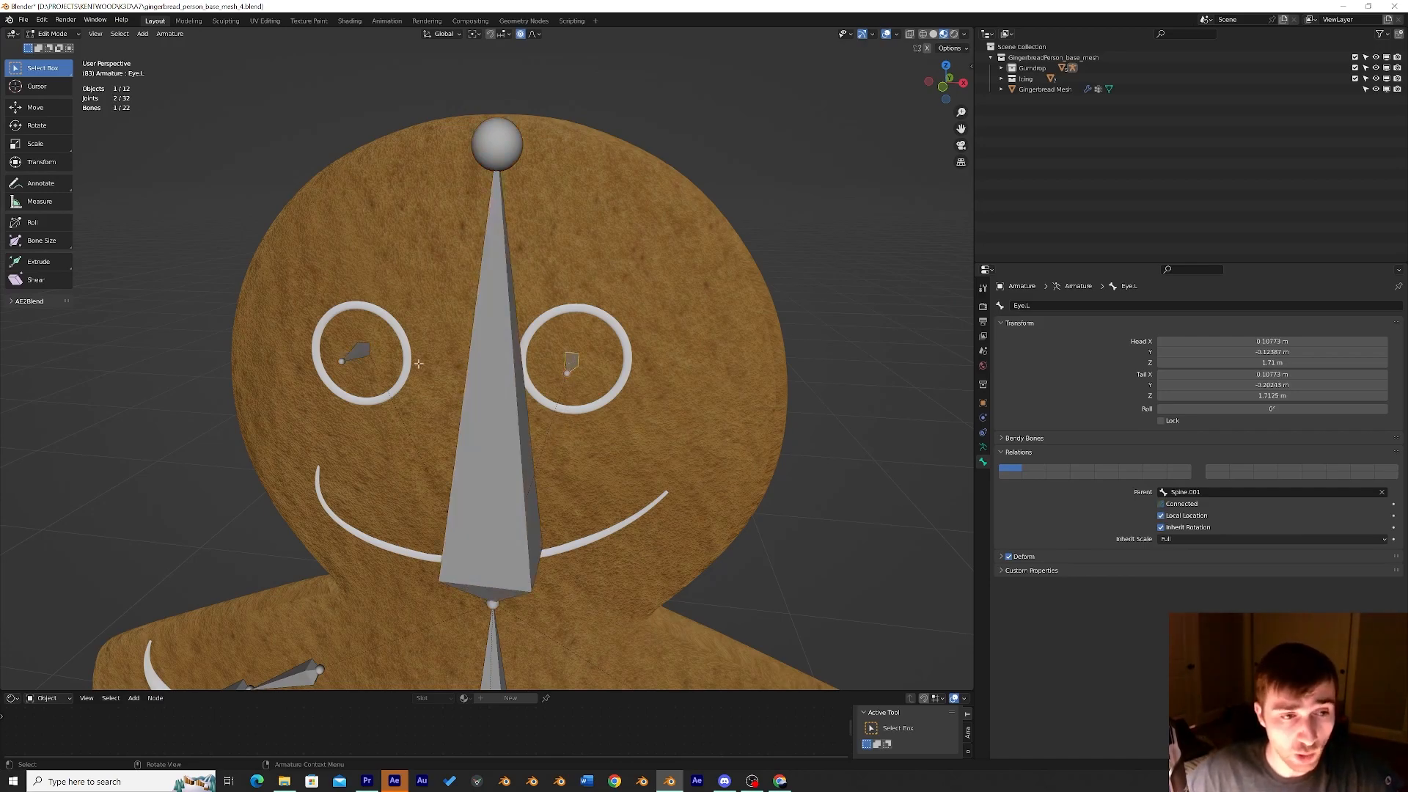
click(358, 359)
click(573, 366)
middle_drag(496, 419, 529, 414)
key(shift)
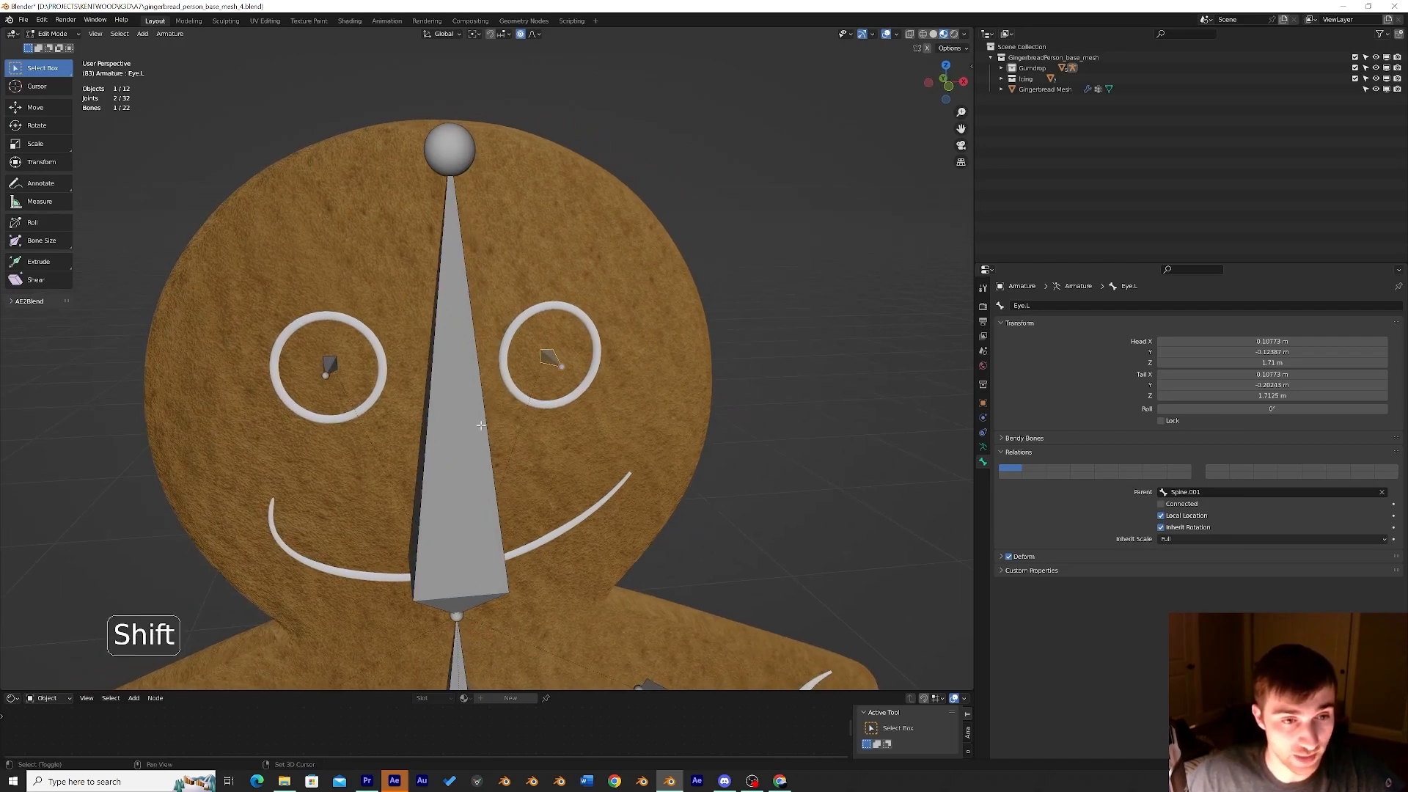
shift+click(462, 433)
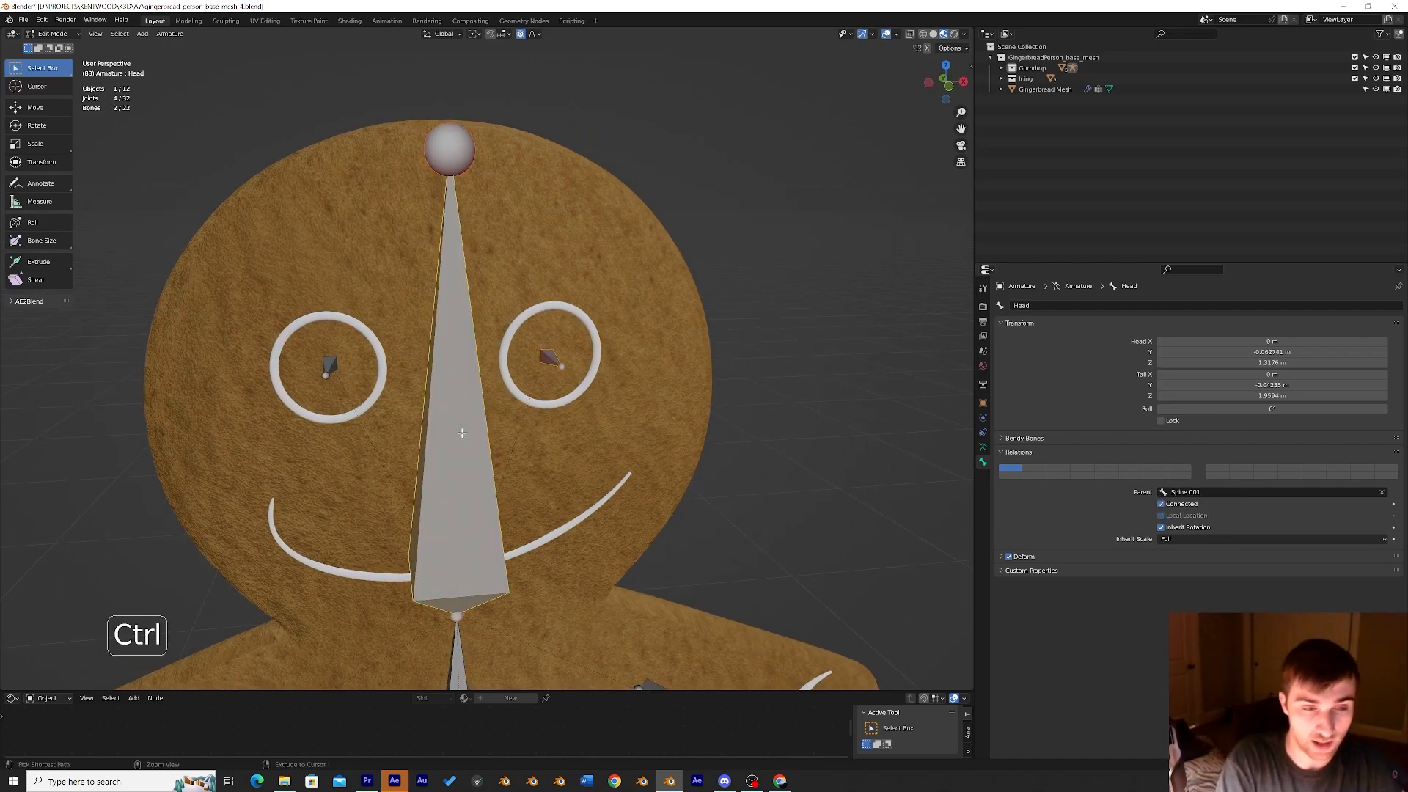
key(ctrl+p)
click(462, 437)
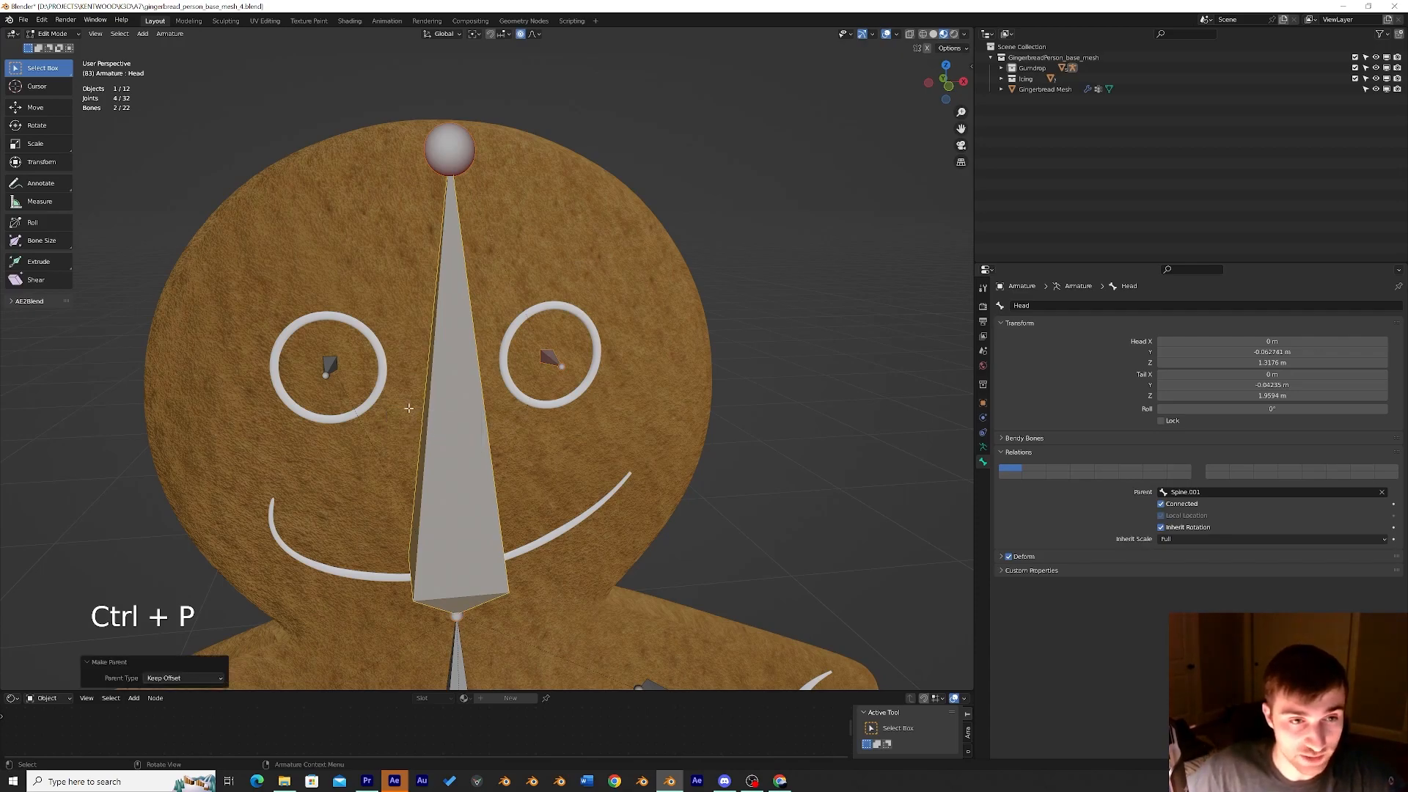
Parent the duplicated right eye bone to the Head bone with Keep Offset.
click(327, 362)
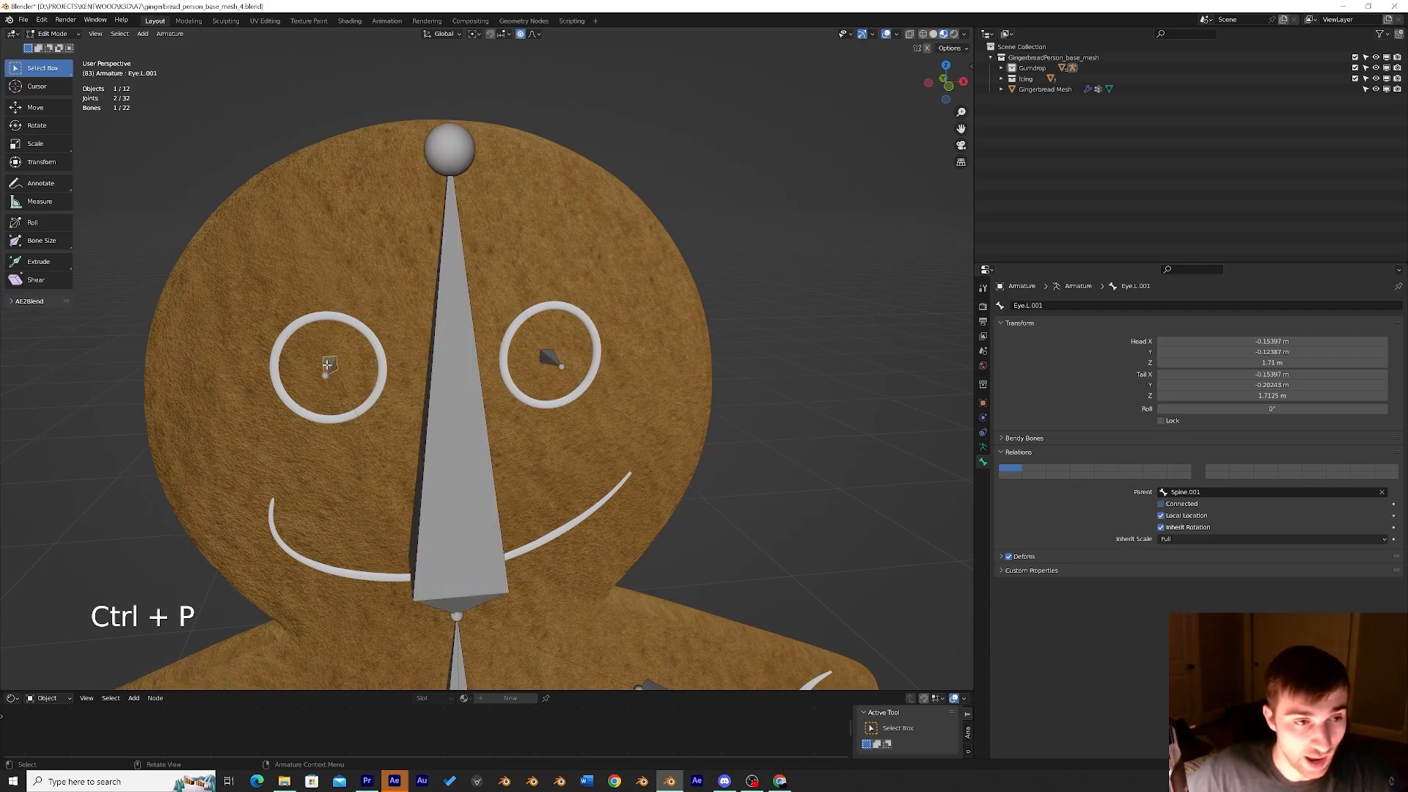
shift+click(447, 394)
key(ctrl+p)
click(447, 394)
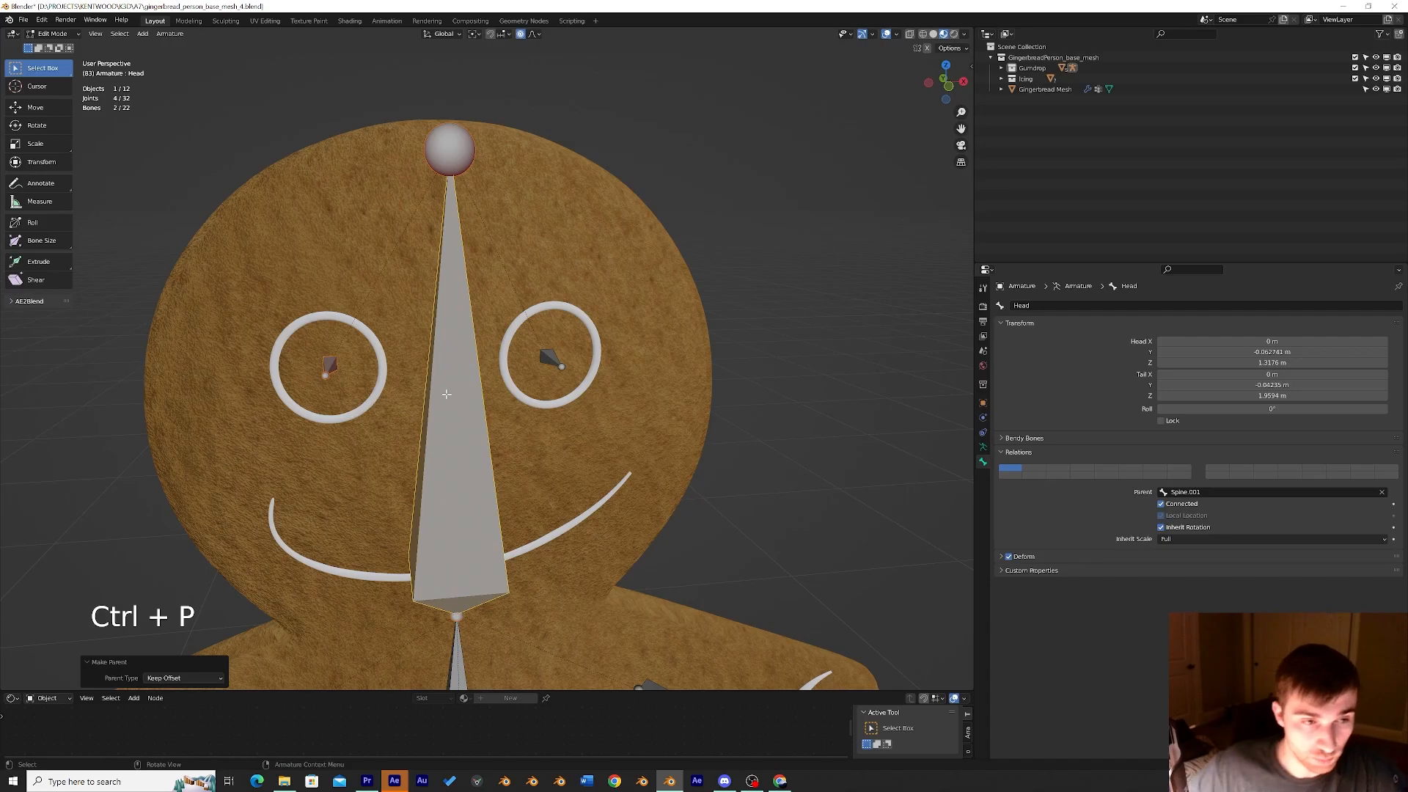
Duplicate the right eye bone and place the copy near the middle of the icing smile, at the base of the Head bone.
click(351, 371)
middle_drag(352, 372, 367, 382)
key(shift+d)
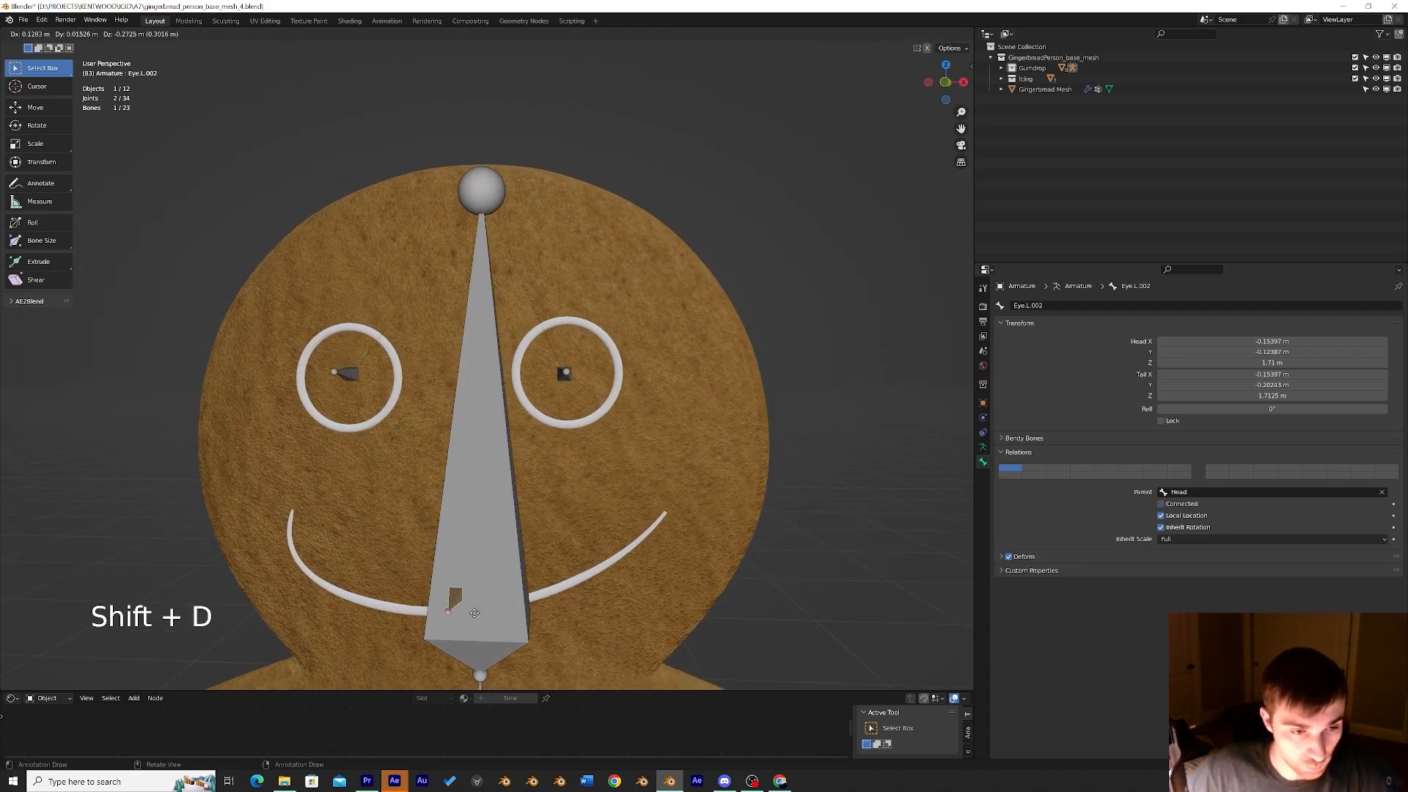
click(459, 635)
key(KP_1)
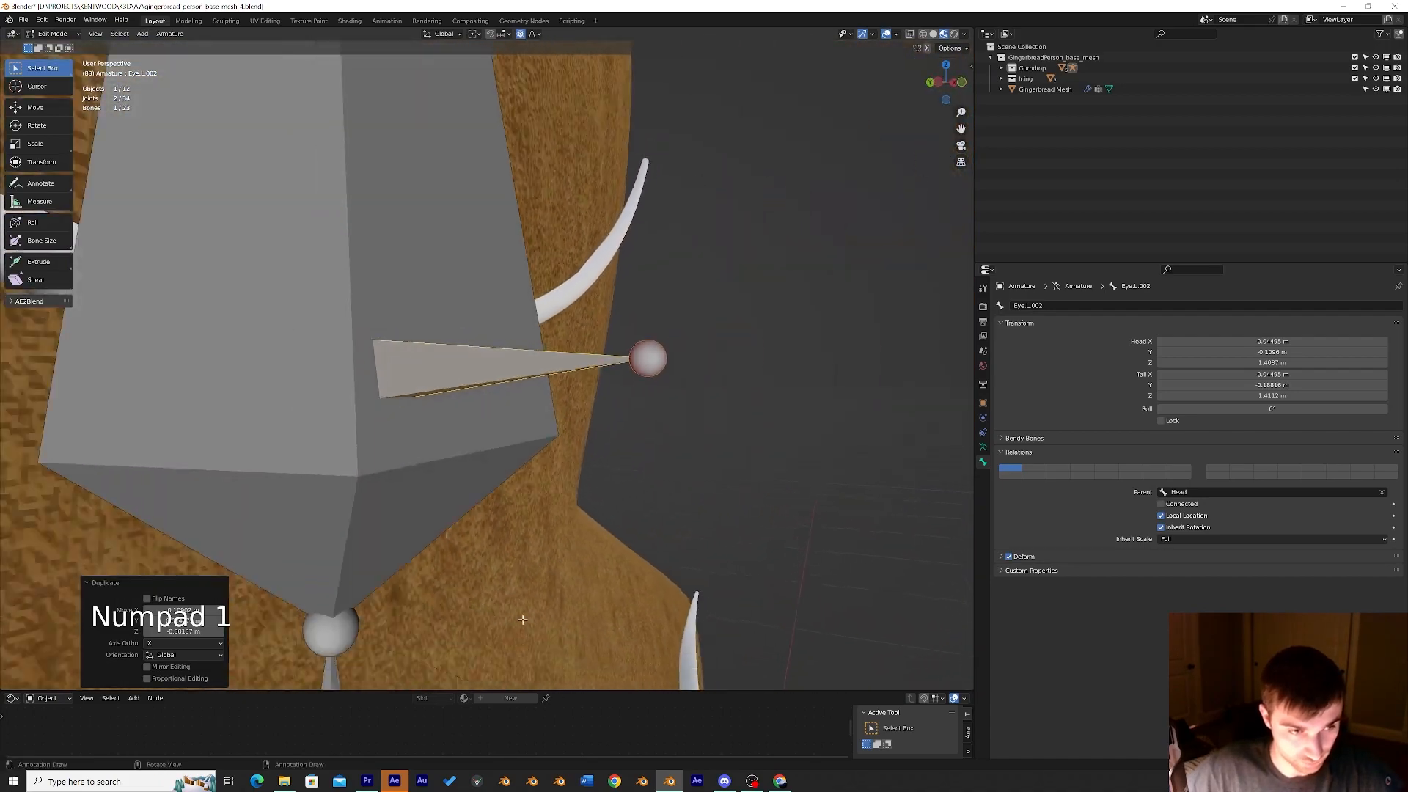
key(g)
click(376, 566)
scroll(376, 566, down, 5)
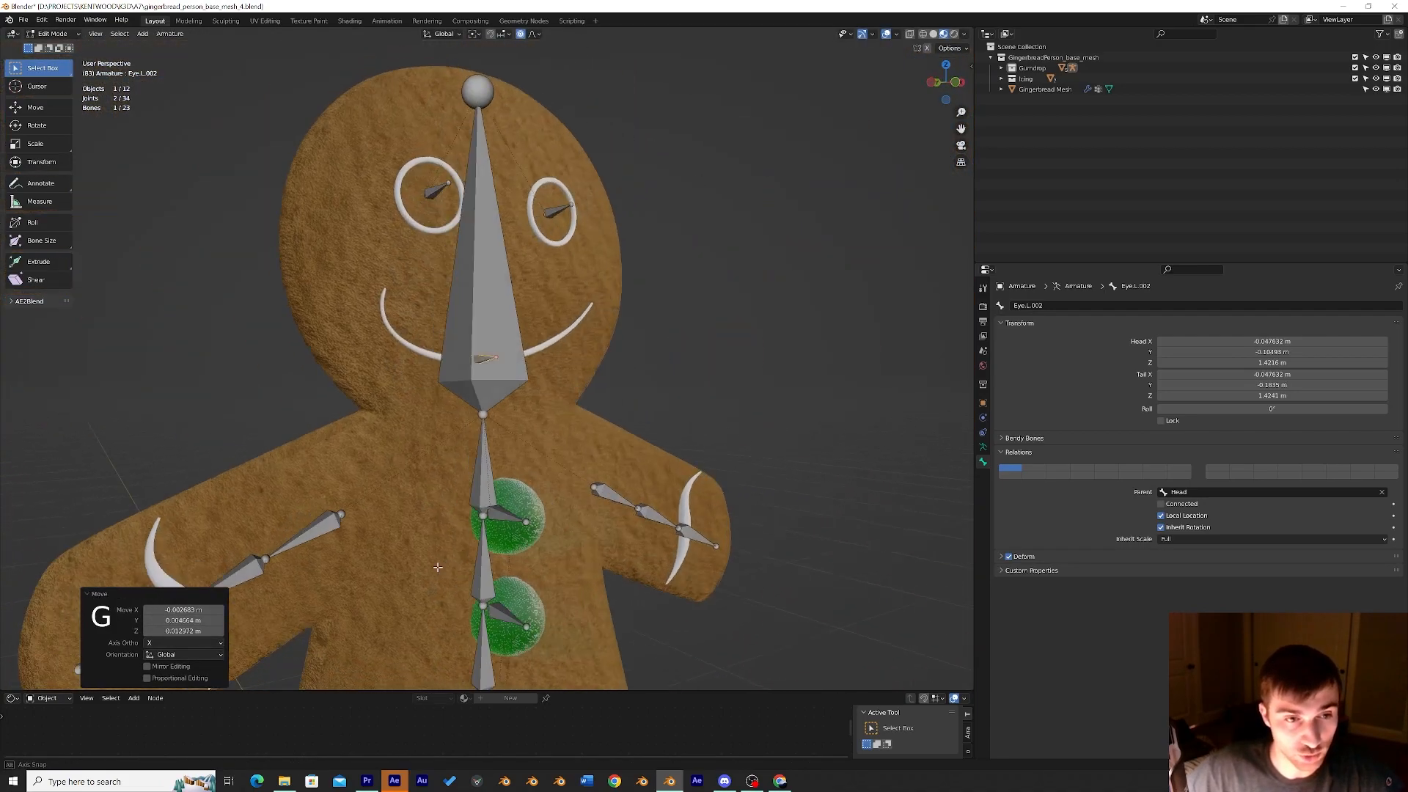
middle_drag(375, 567, 402, 578)
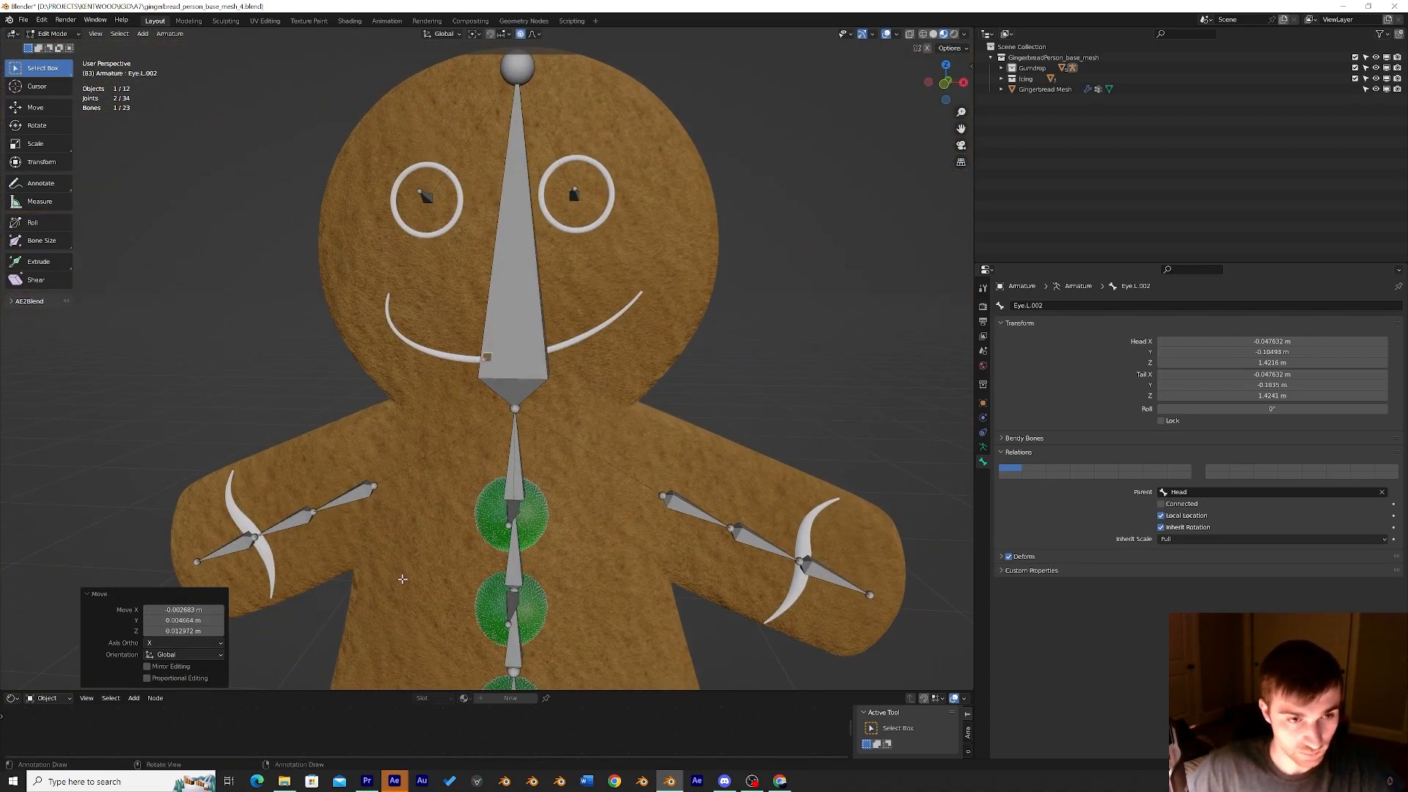
scroll(563, 316, down, 1)
scroll(556, 263, up, 1)
In Object Mode, parent the left eye's icing ring to the armature using Armature Deform With Empty Groups.
middle_drag(555, 262, 643, 286)
key(Tab)
click(574, 226)
key(KP_1)
middle_drag(512, 289, 553, 252)
scroll(554, 253, down, 5)
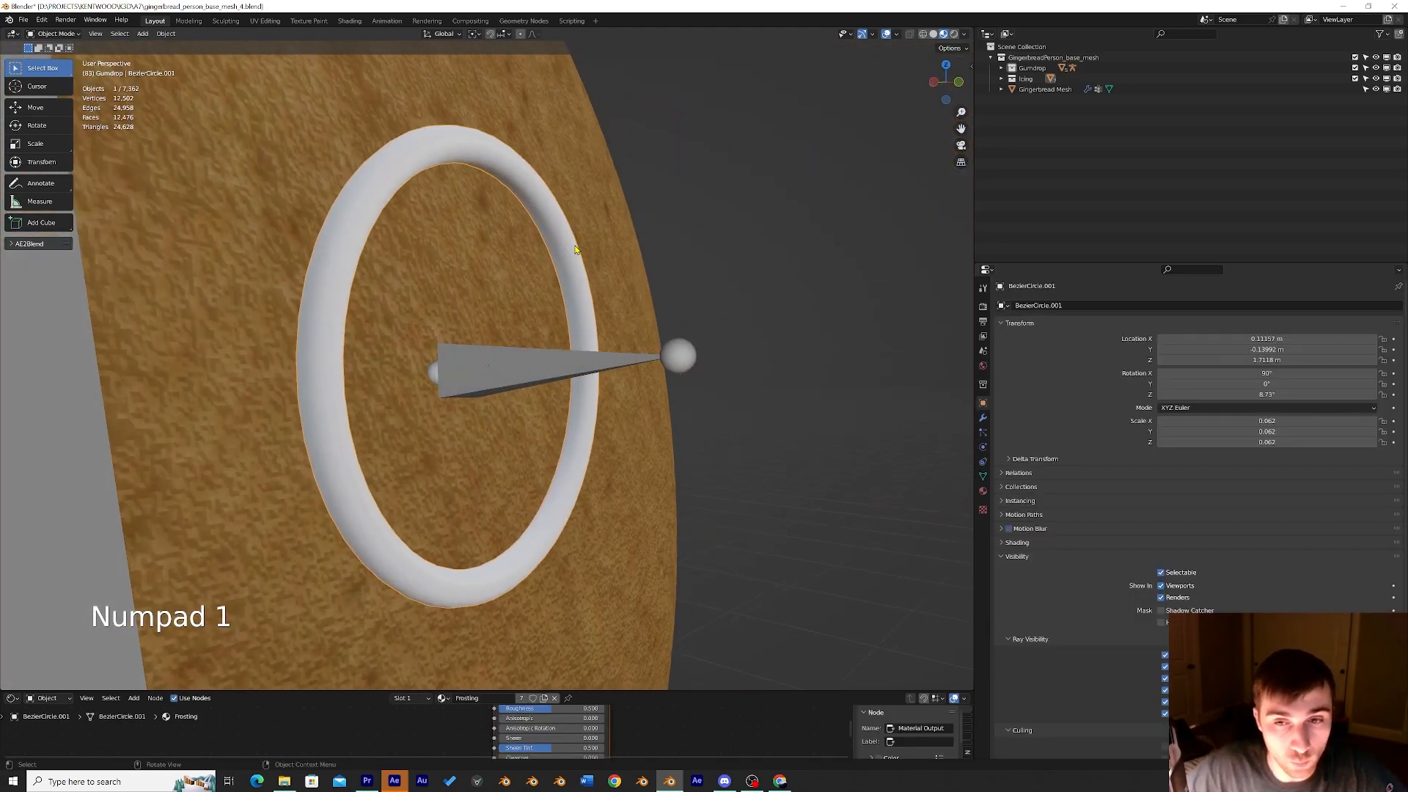
click(528, 368)
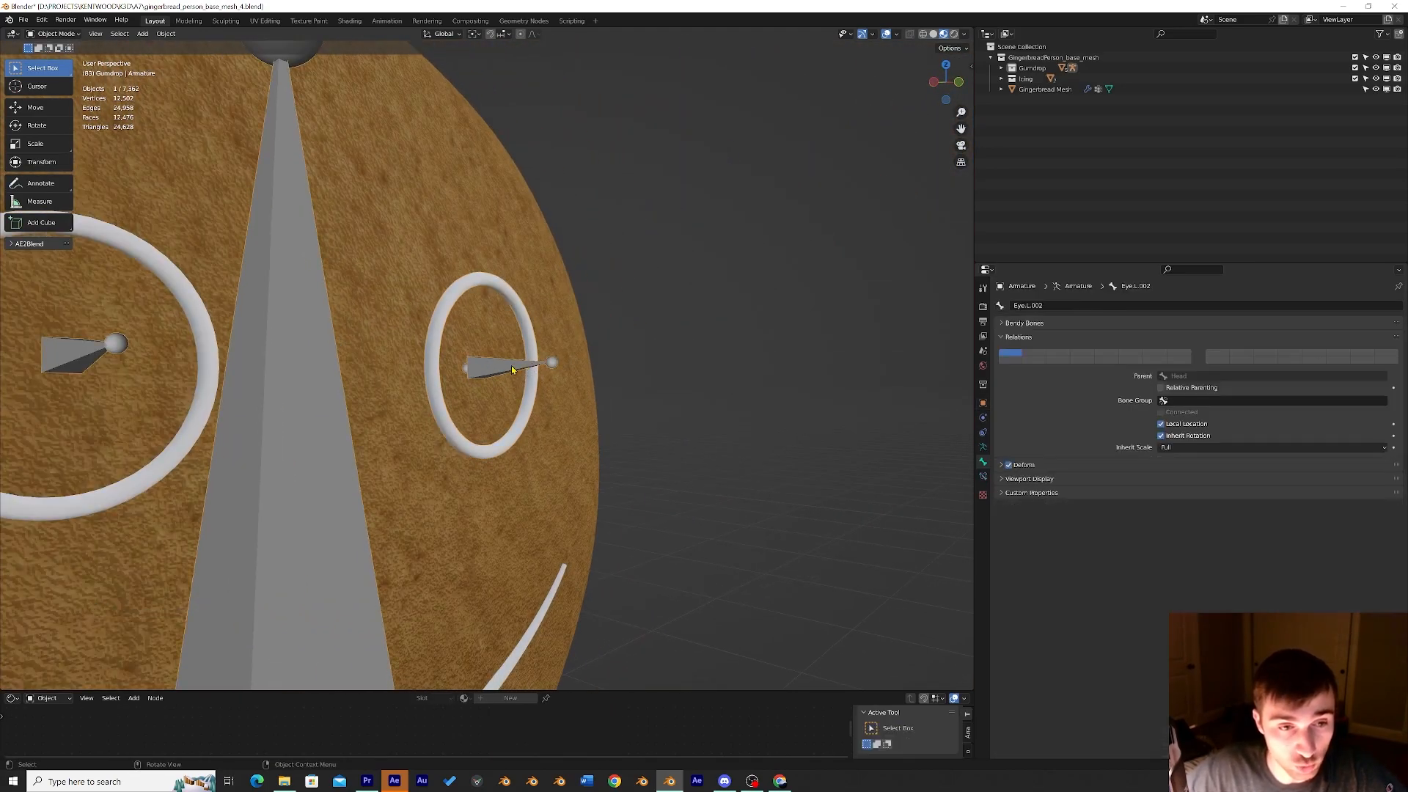
click(516, 427)
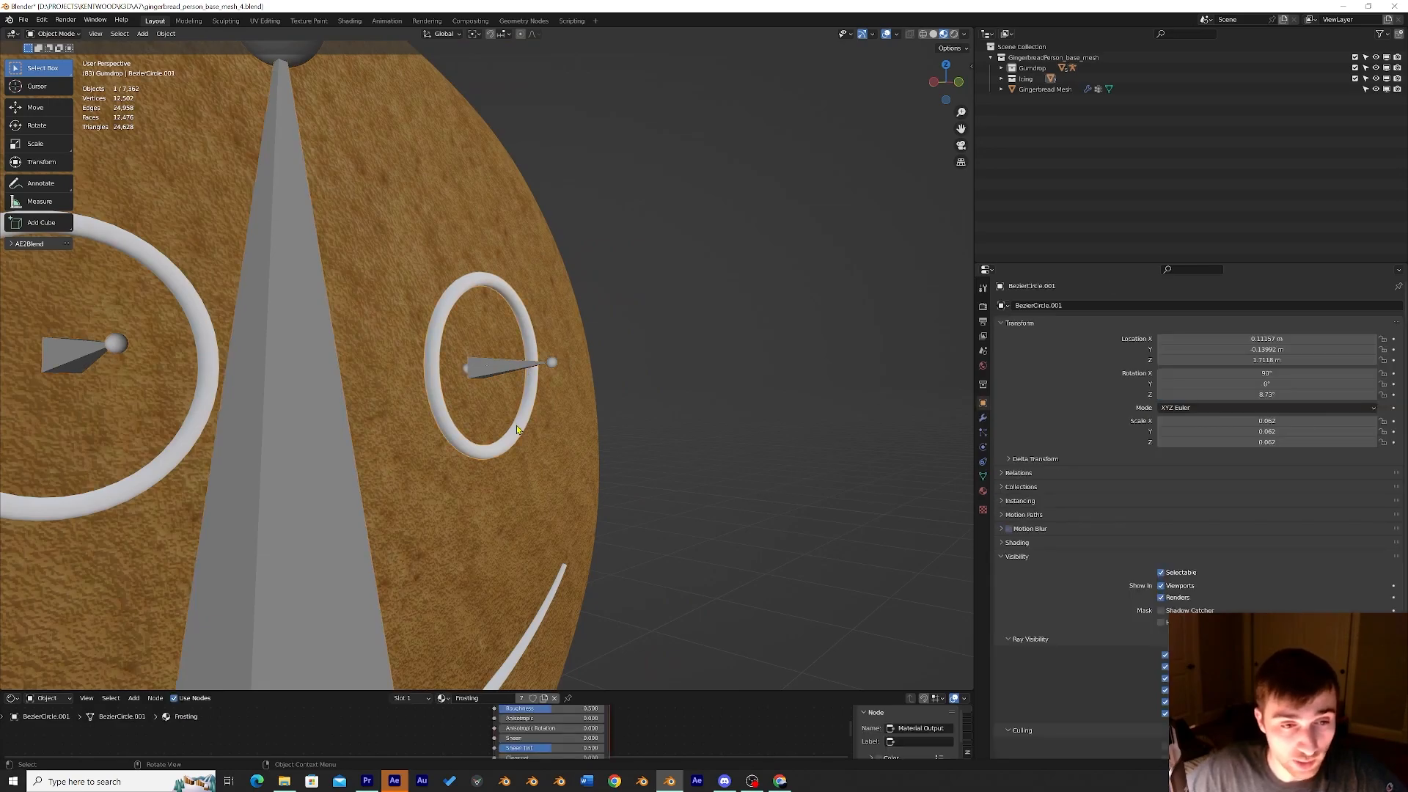
scroll(513, 420, down, 6)
scroll(482, 423, up, 4)
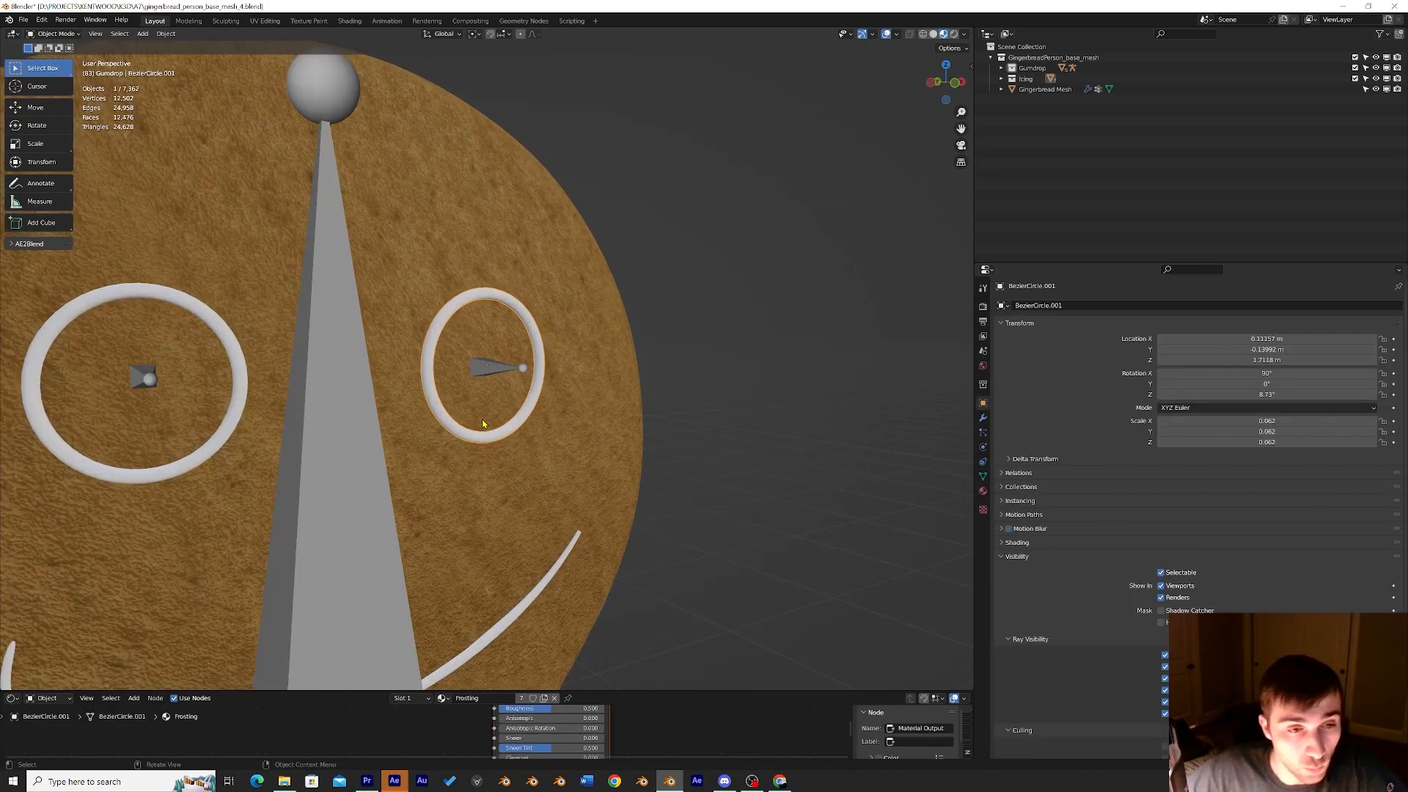
shift+click(507, 370)
middle_drag(507, 371, 500, 347)
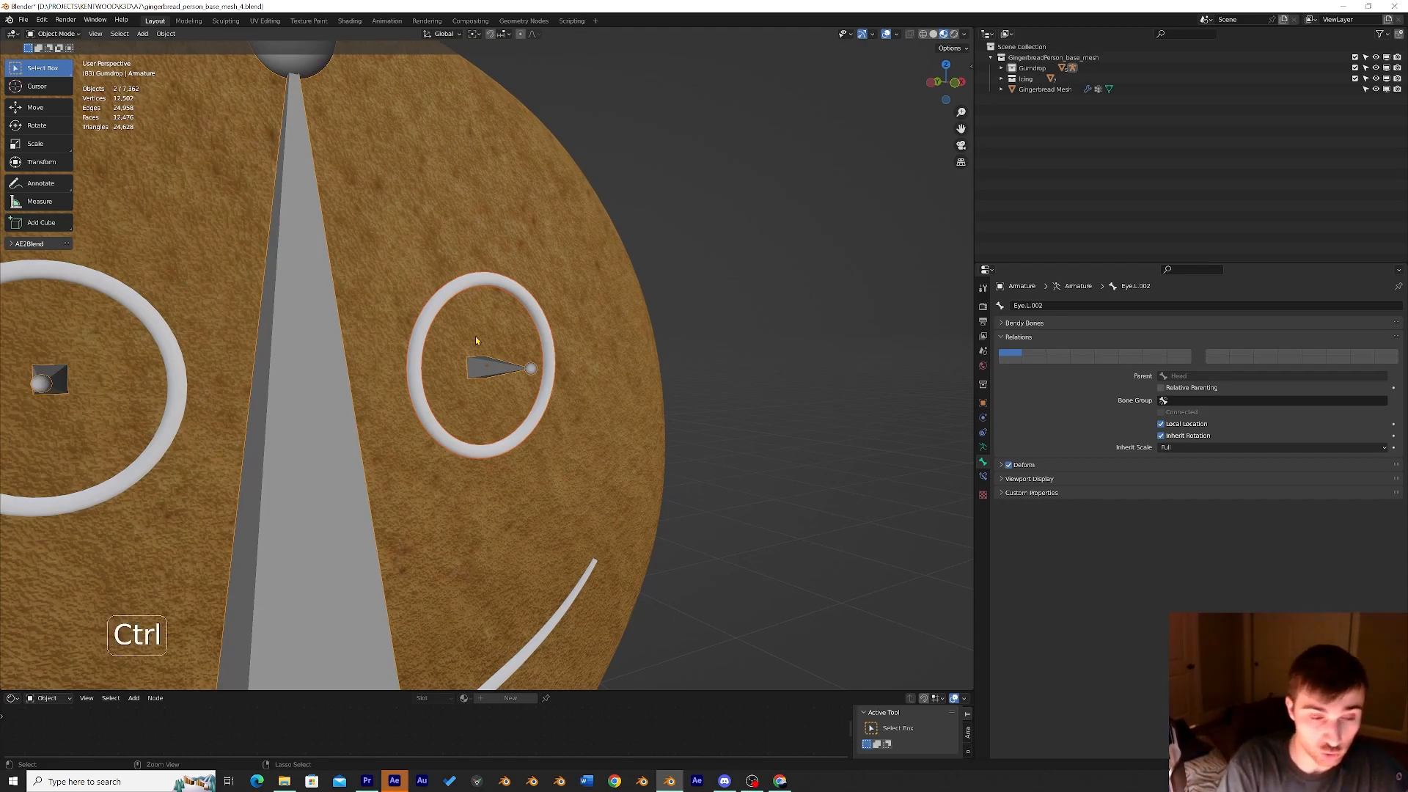
key(ctrl+p)
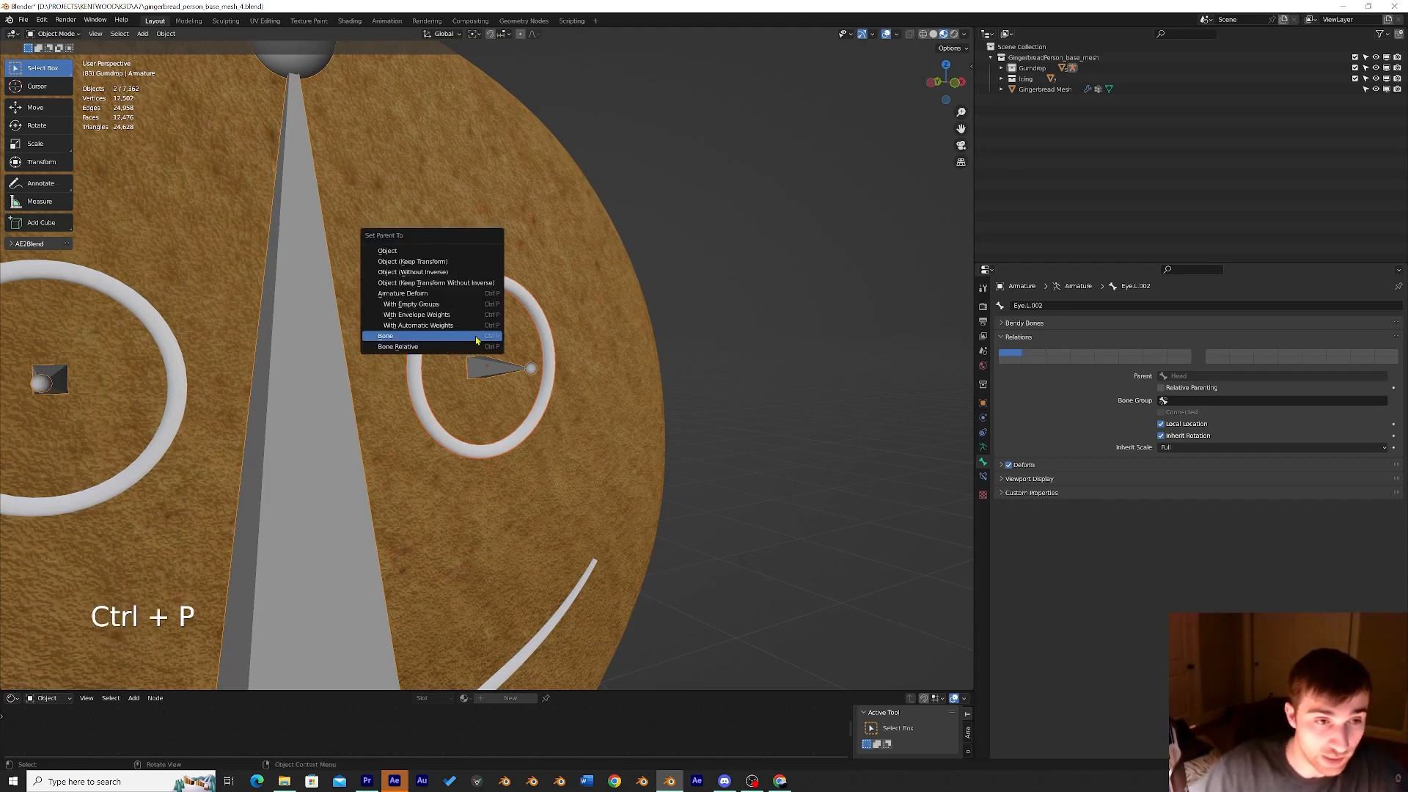
click(427, 307)
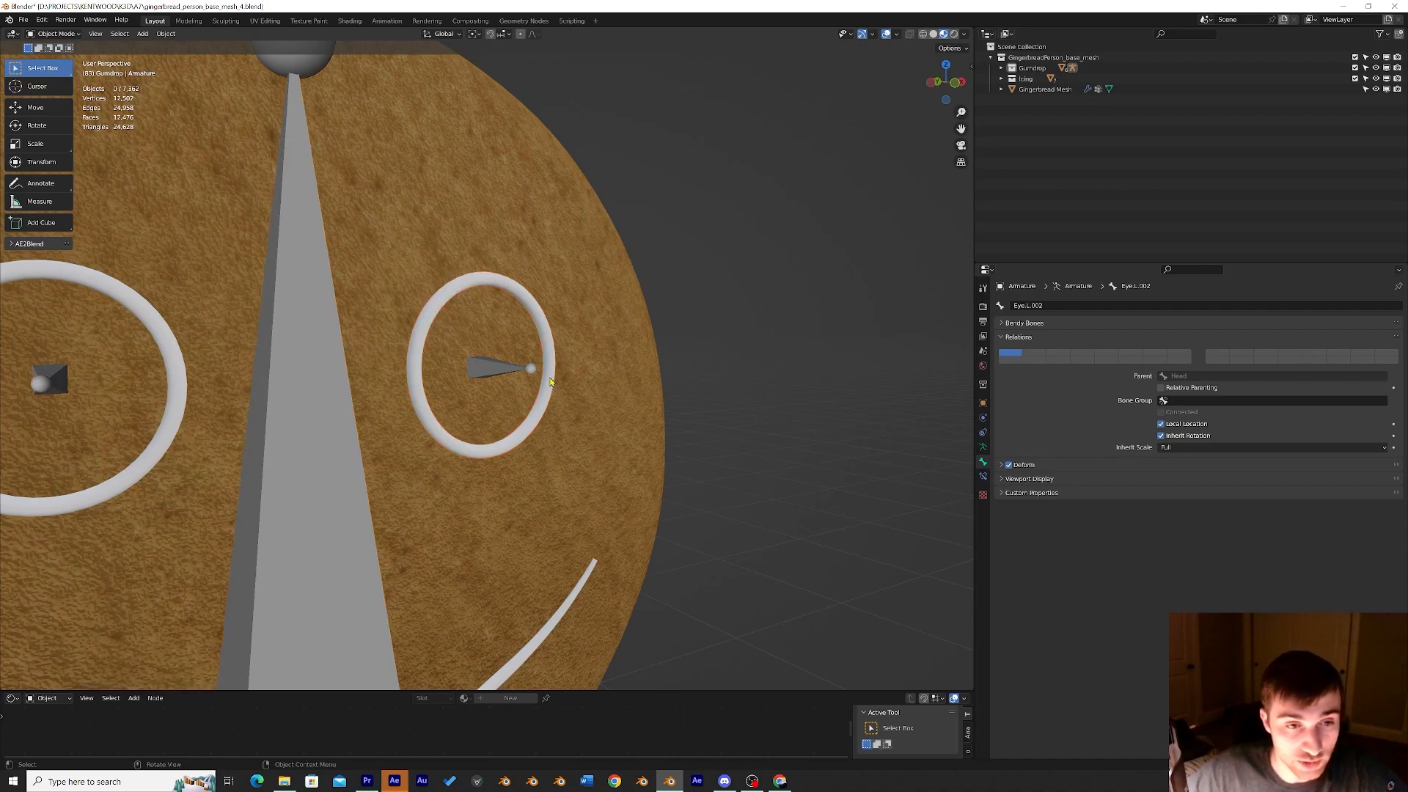
Select all vertices of the left eye ring in Edit Mode and make Eye.L its active vertex group.
click(550, 381)
mouse_move(551, 381)
middle_down()
mouse_move(582, 381)
mouse_move(568, 391)
middle_up()
key(Tab)
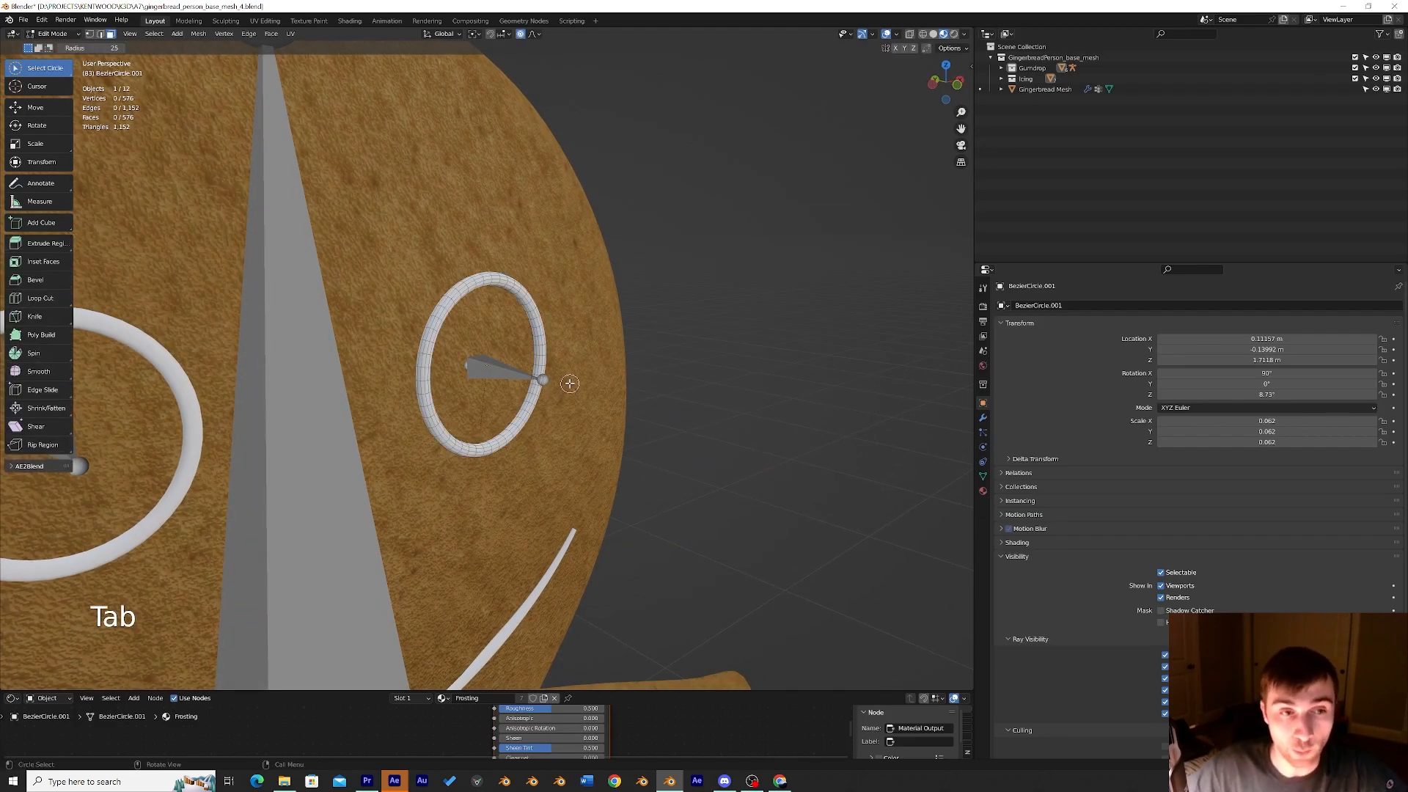
key(a)
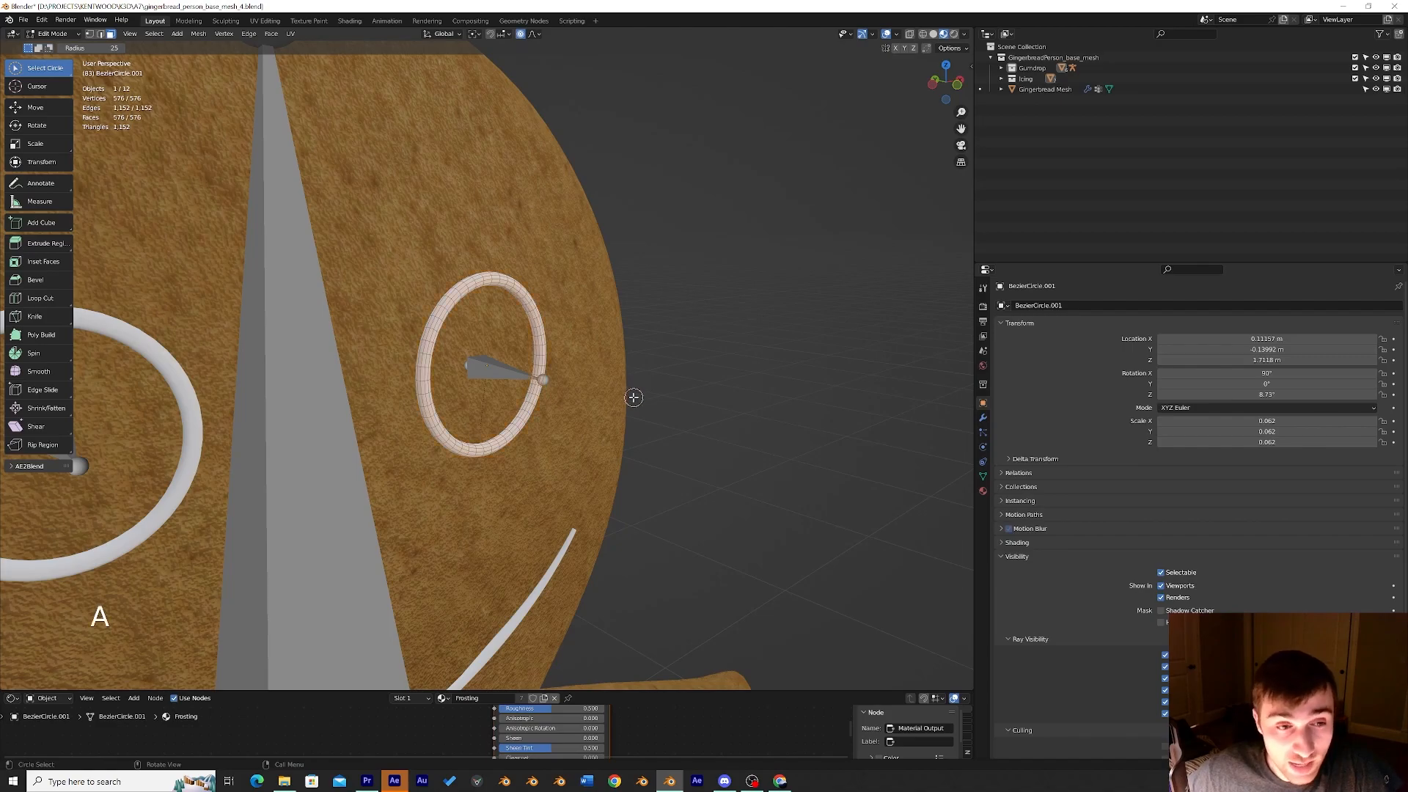
click(983, 476)
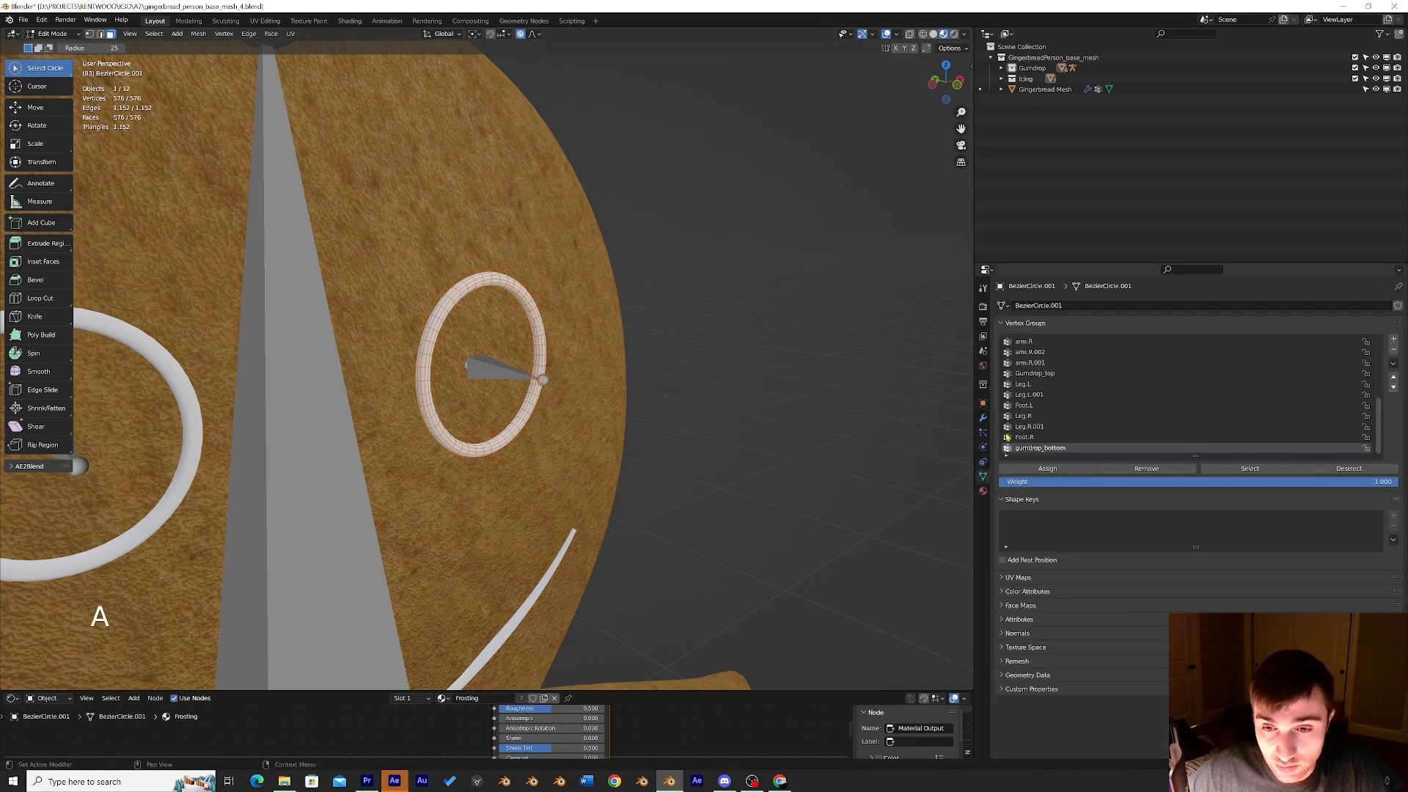
scroll(1040, 405, up, 9)
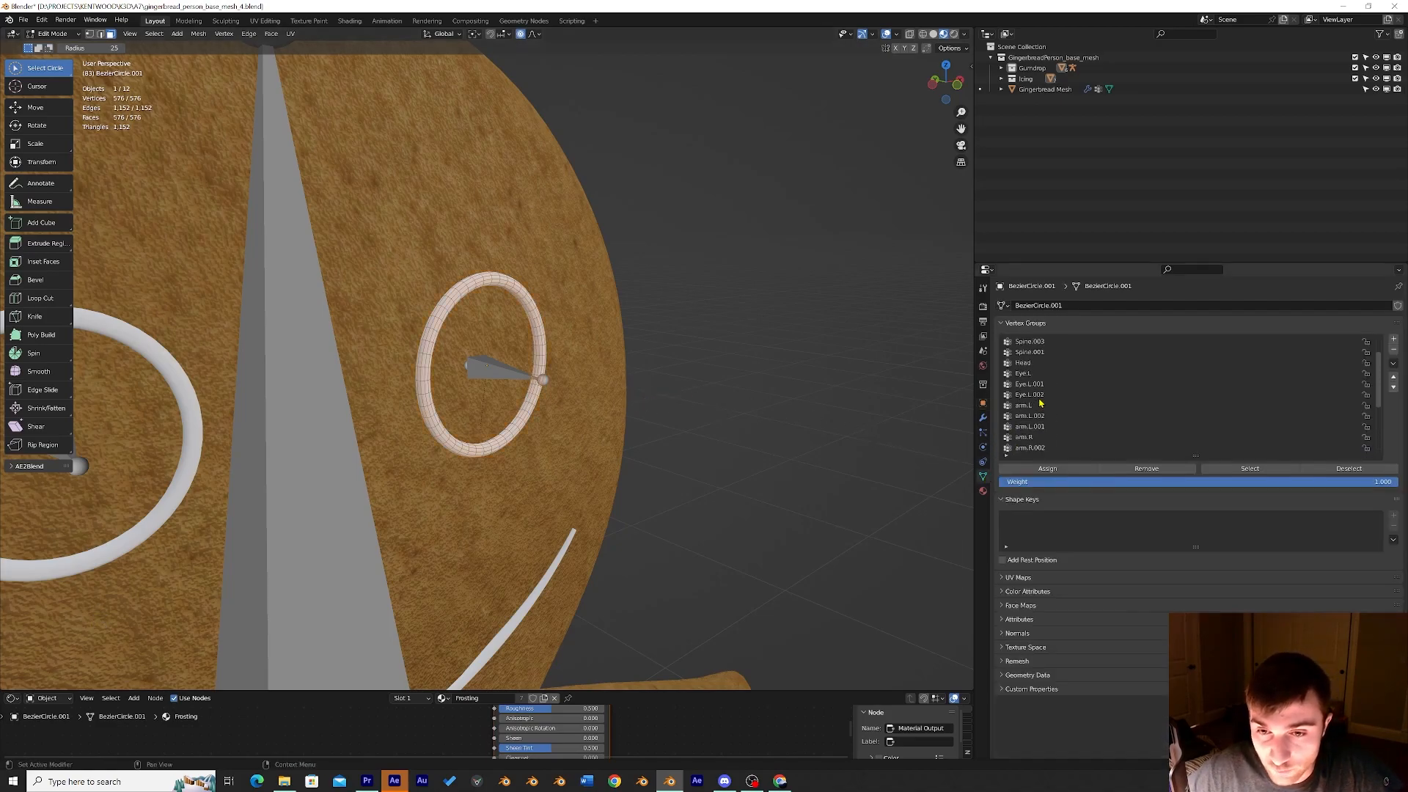
click(1030, 375)
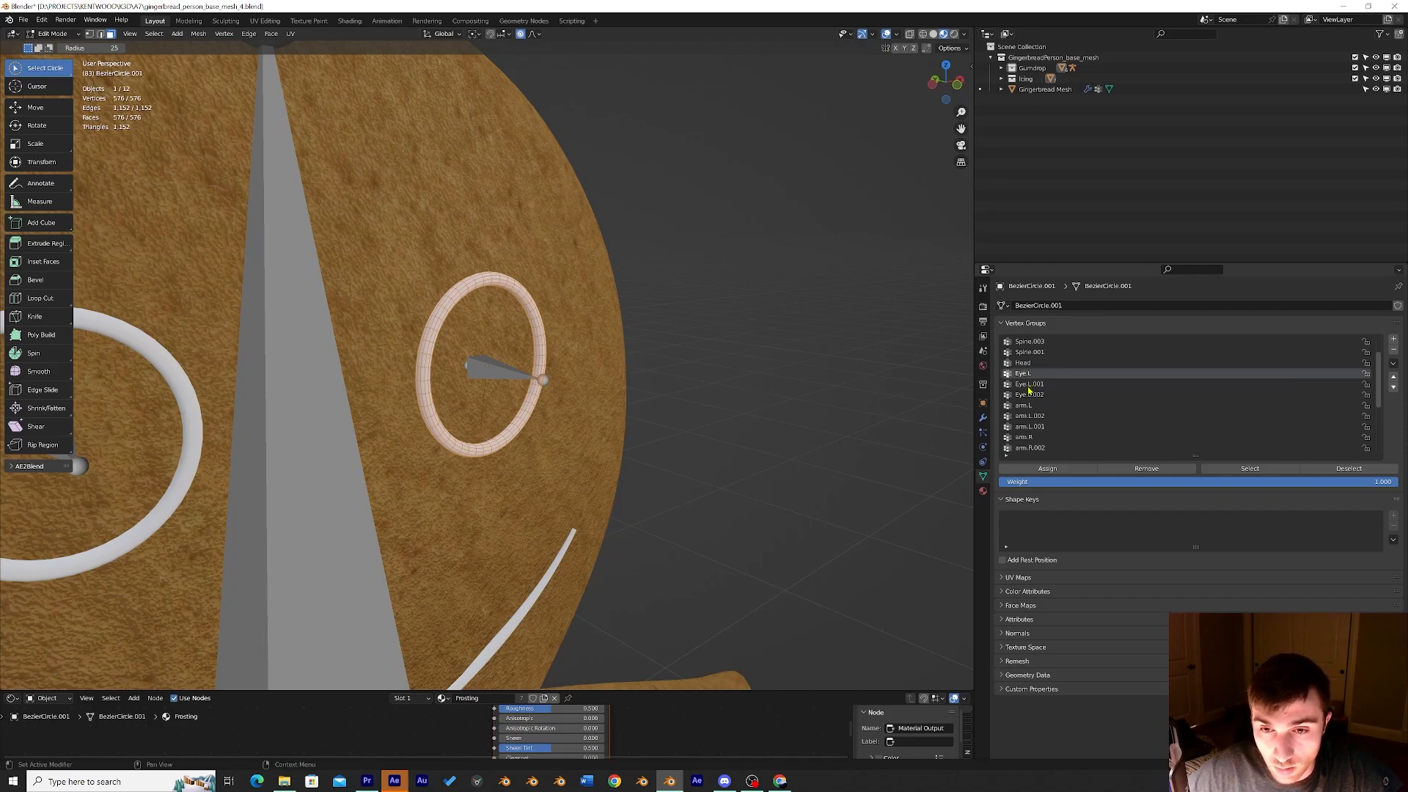
Return to editing the armature and rename the right eye bone as Eye.R.
key(Tab)
click(477, 343)
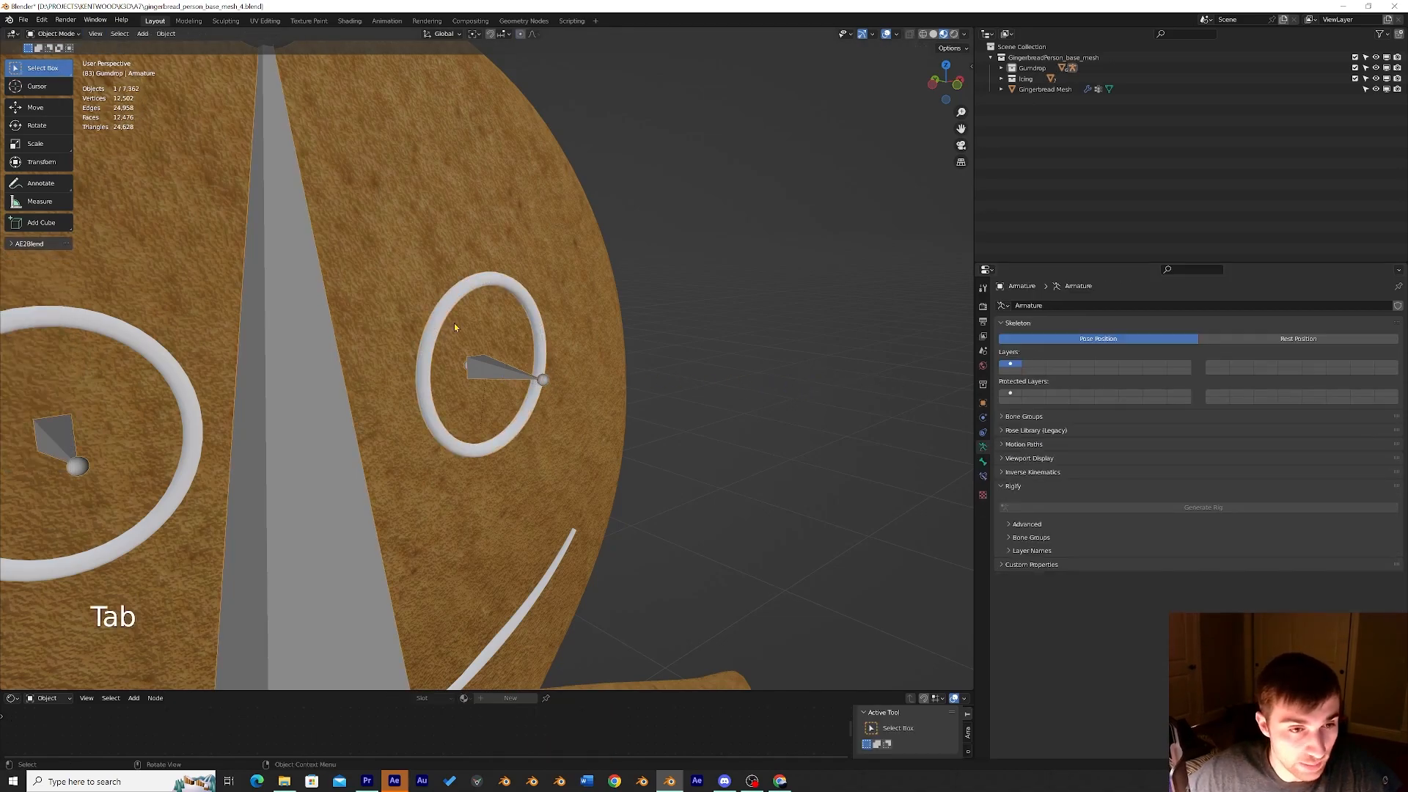
click(53, 33)
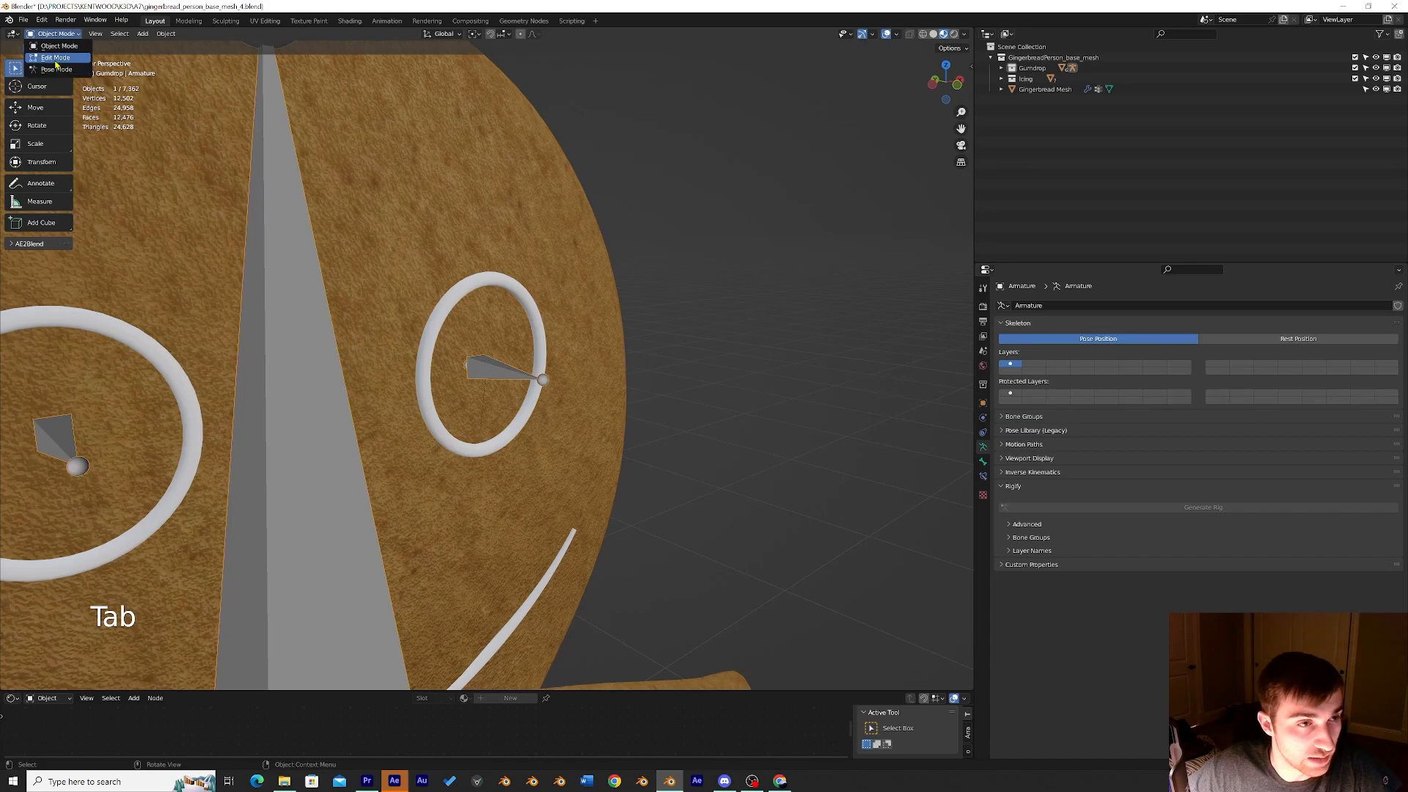
click(52, 60)
click(511, 377)
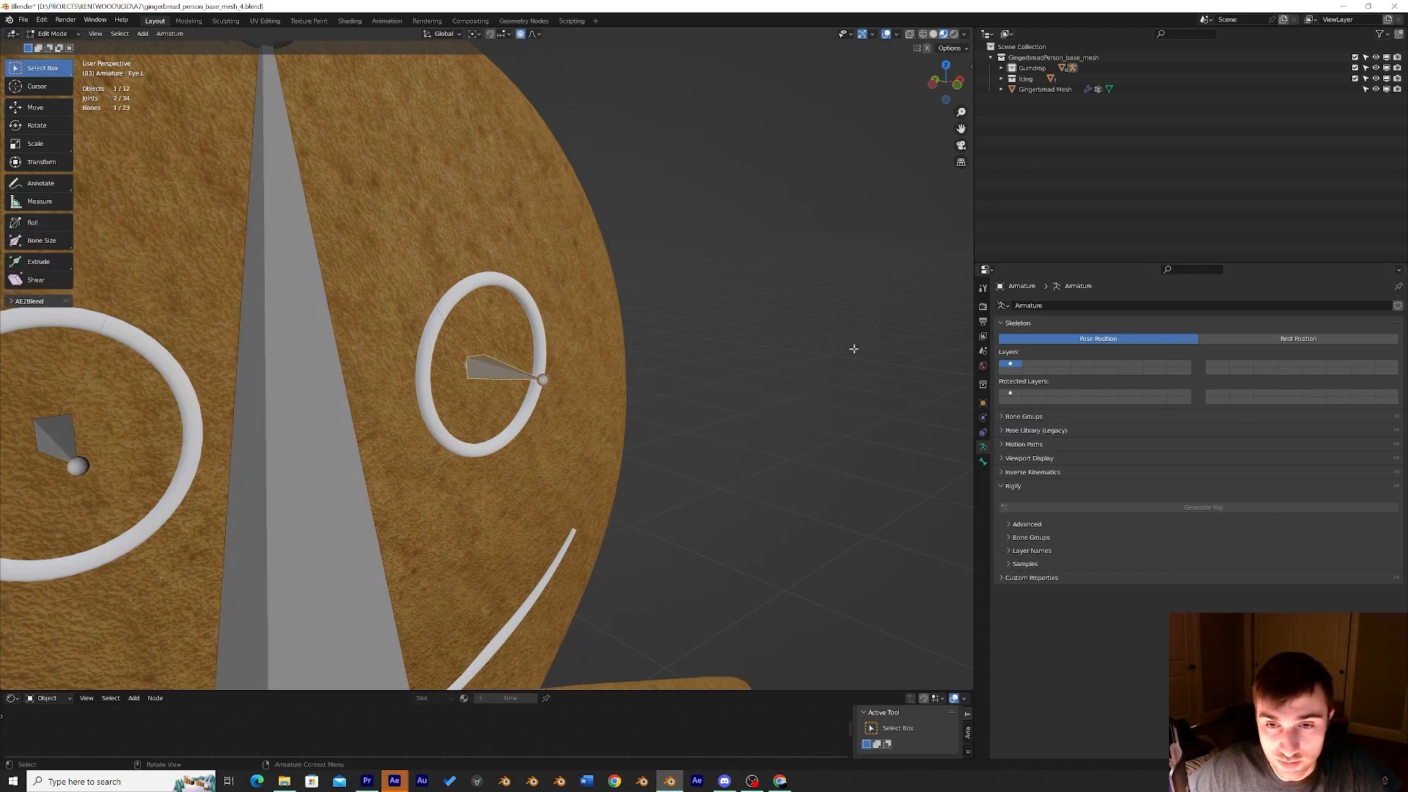
click(982, 461)
middle_drag(794, 354, 693, 369)
shift+middle_drag(693, 369, 916, 393)
click(392, 386)
click(1072, 304)
text(Eye.R)
key(Return)
Rename the bone at the icing smile as Mouth.
click(528, 669)
click(1054, 305)
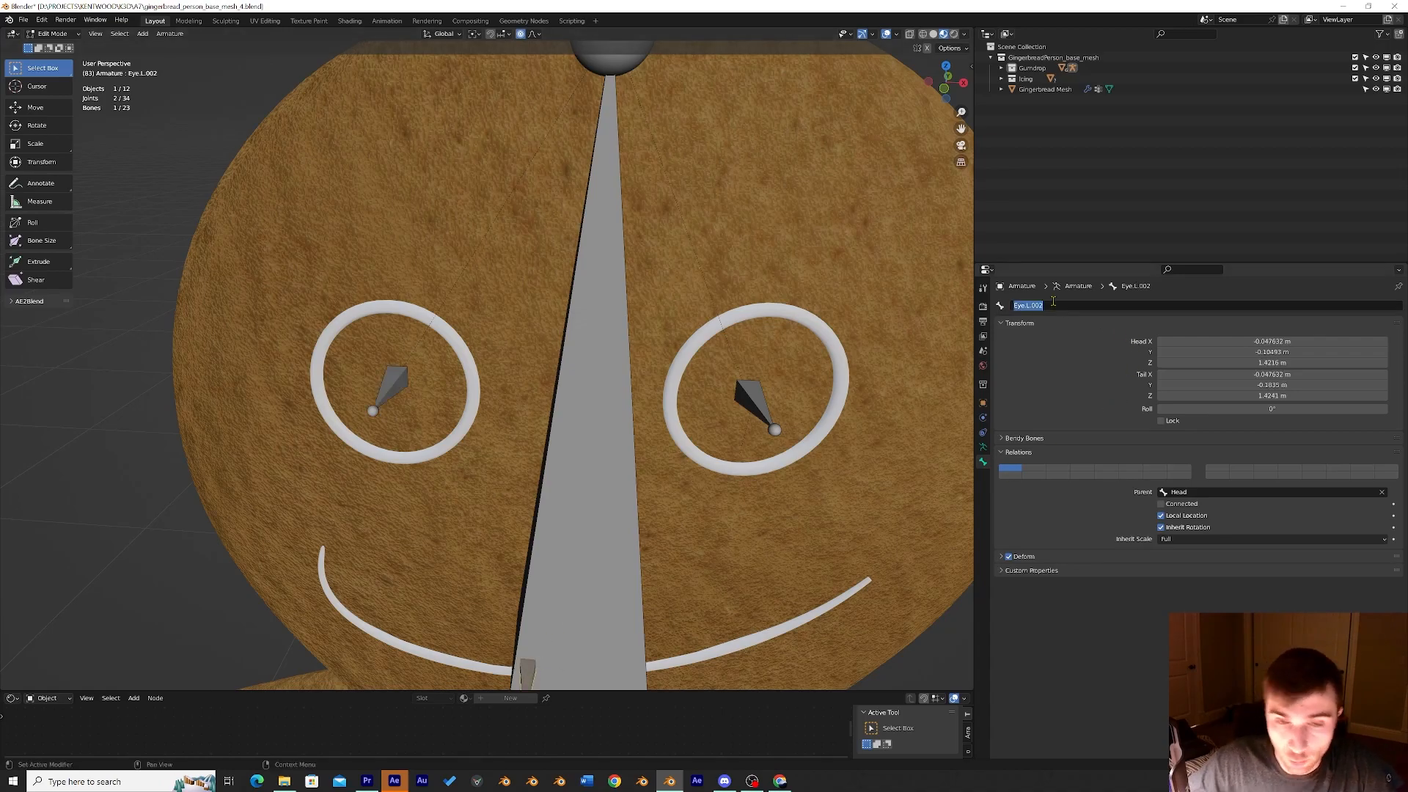
text(Mouth)
key(Return)
Leave armature editing, select the left eye's icing ring in Object Mode and open it in Edit Mode.
middle_drag(740, 344, 720, 248)
click(57, 35)
click(55, 49)
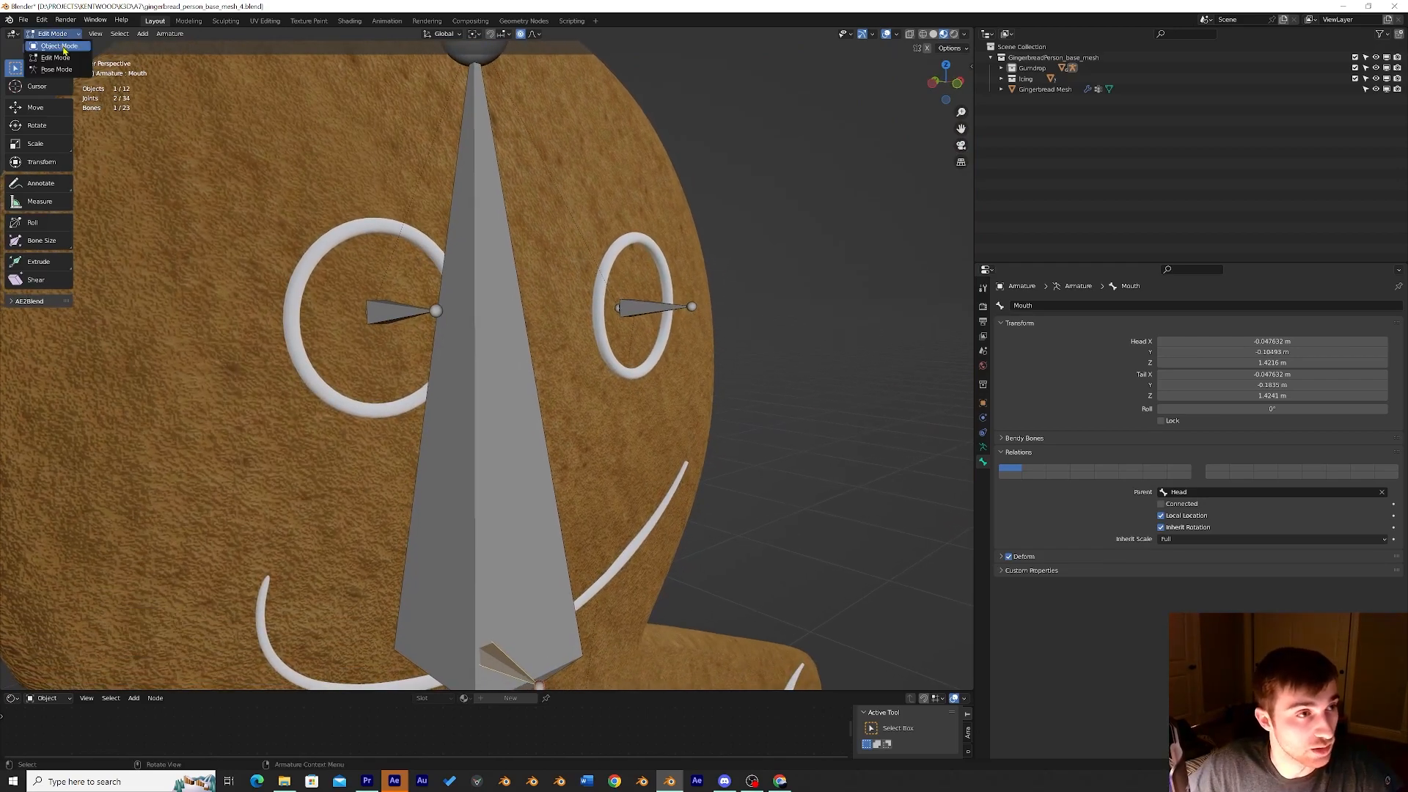
click(635, 365)
click(659, 358)
shift+middle_drag(615, 352, 538, 395)
scroll(539, 394, up, 3)
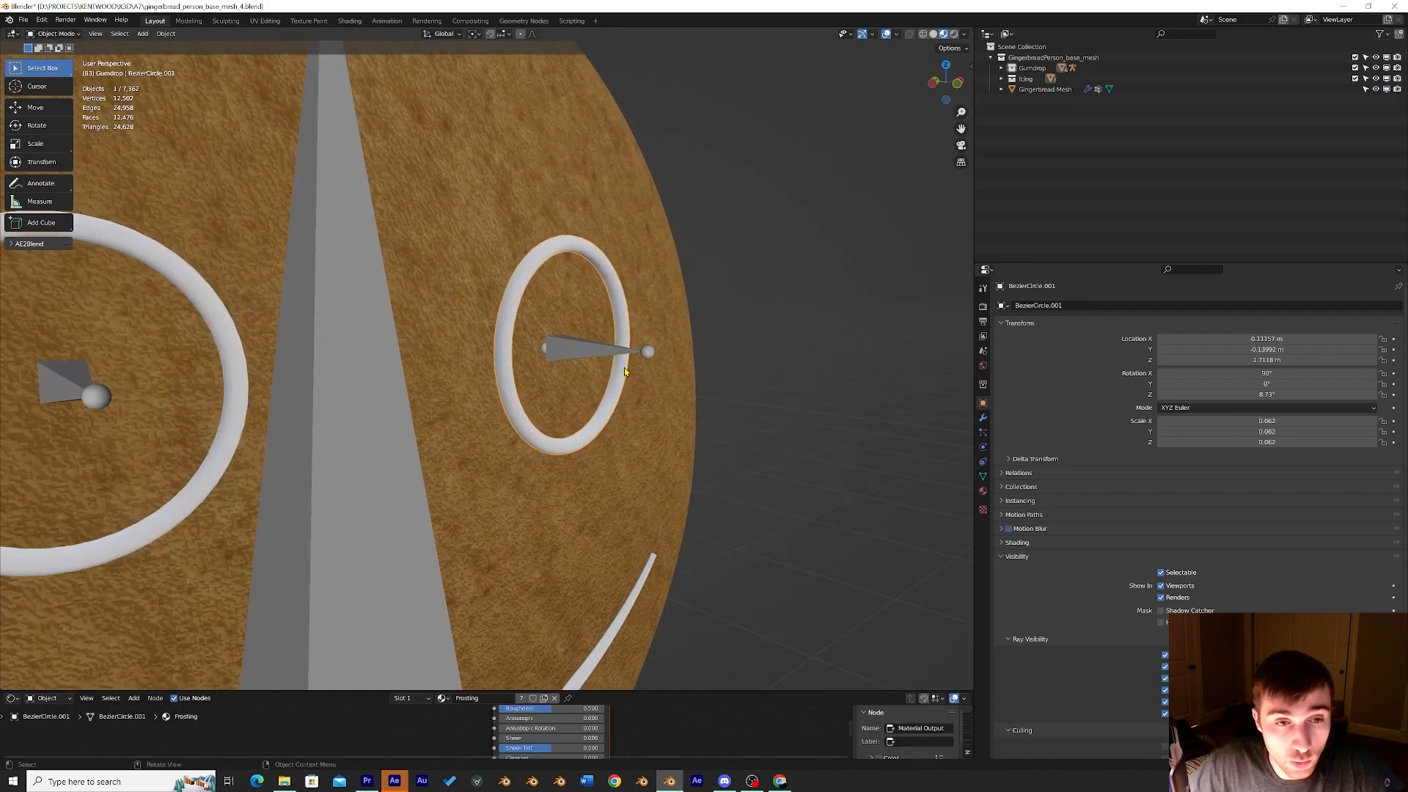
key(Tab)
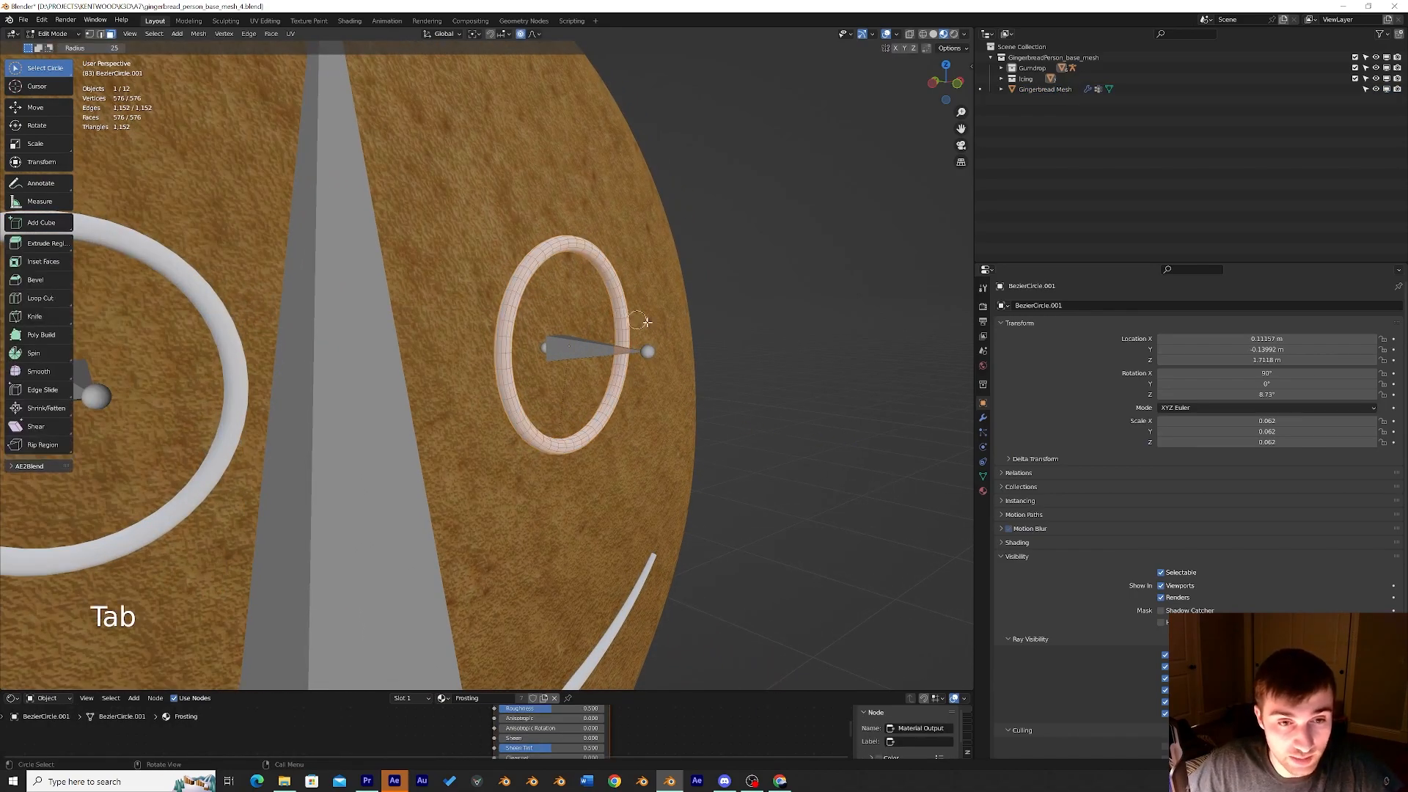
Assign the left eye ring's selected vertices to the Eye.L vertex group.
middle_drag(699, 390, 690, 440)
key(KP_1)
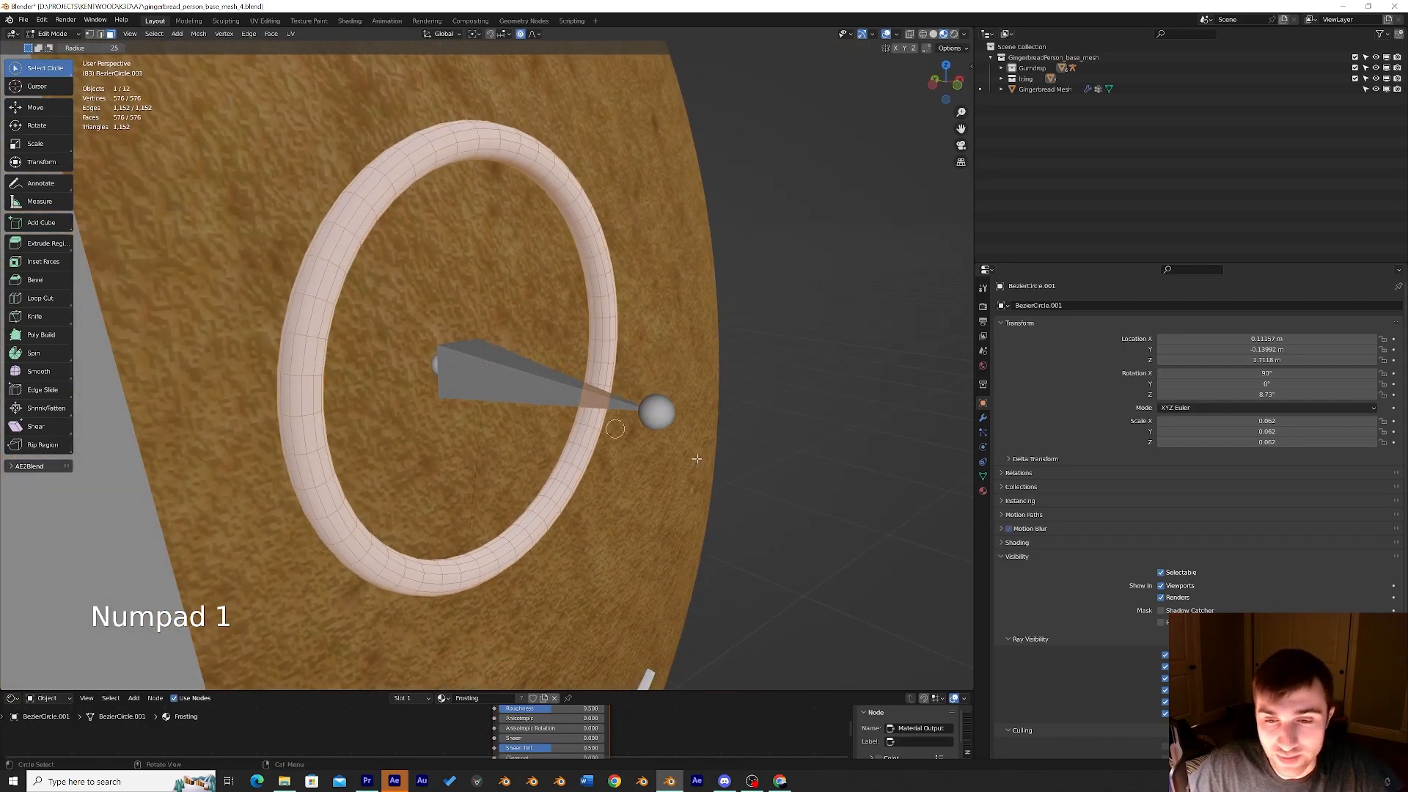
click(983, 478)
middle_drag(951, 381, 479, 358)
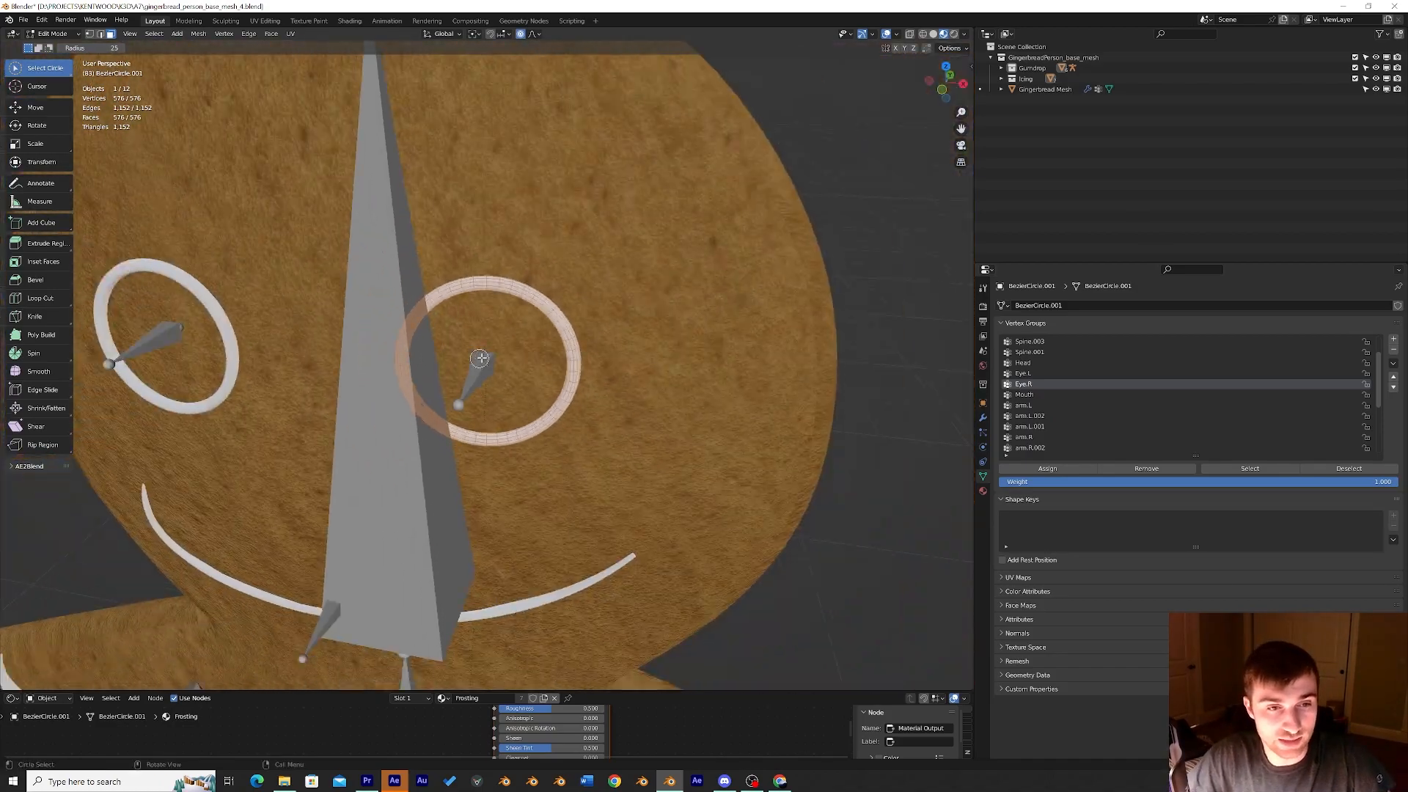
scroll(479, 358, down, 1)
click(1027, 374)
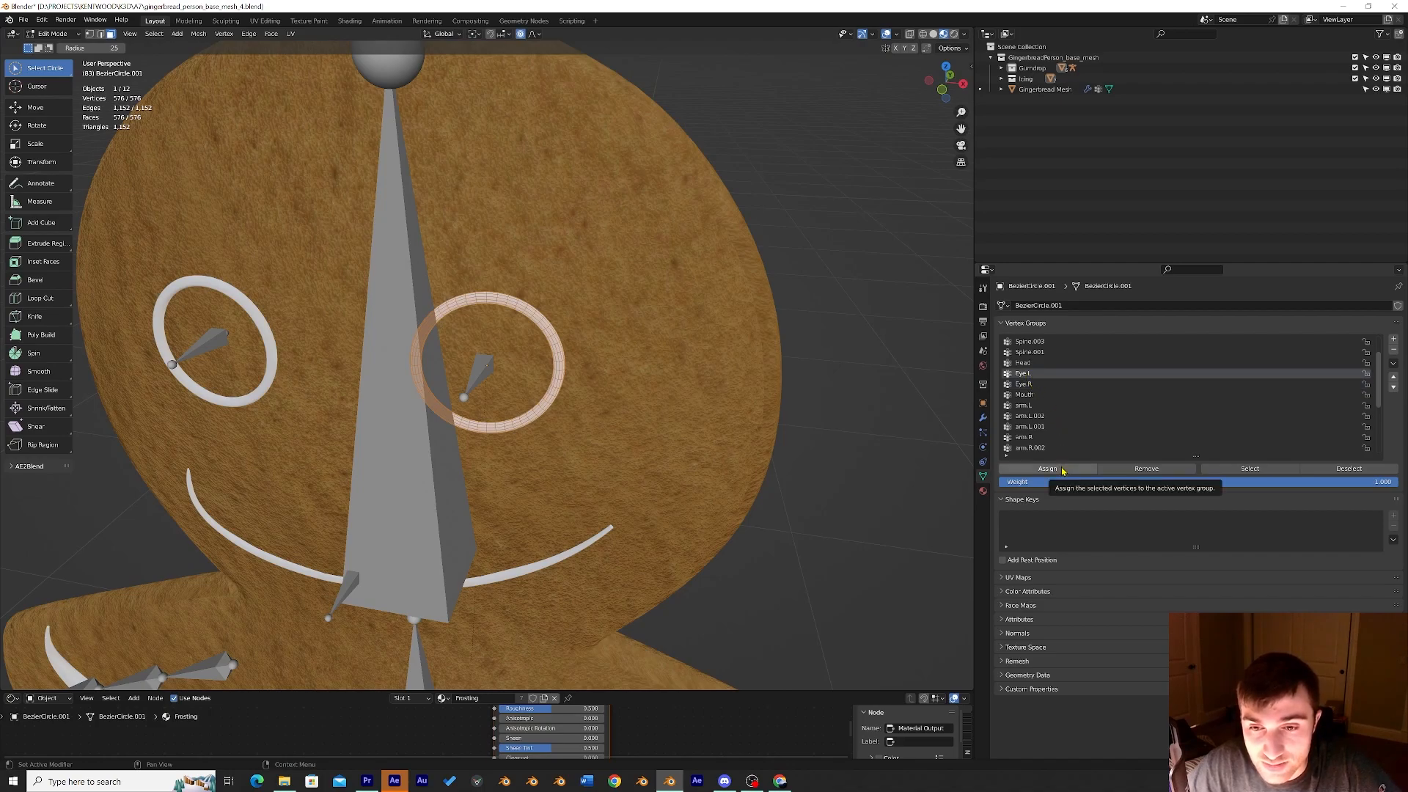
Test the armature in Pose Mode by rotating the Head bone, and undo the rotation.
click(58, 34)
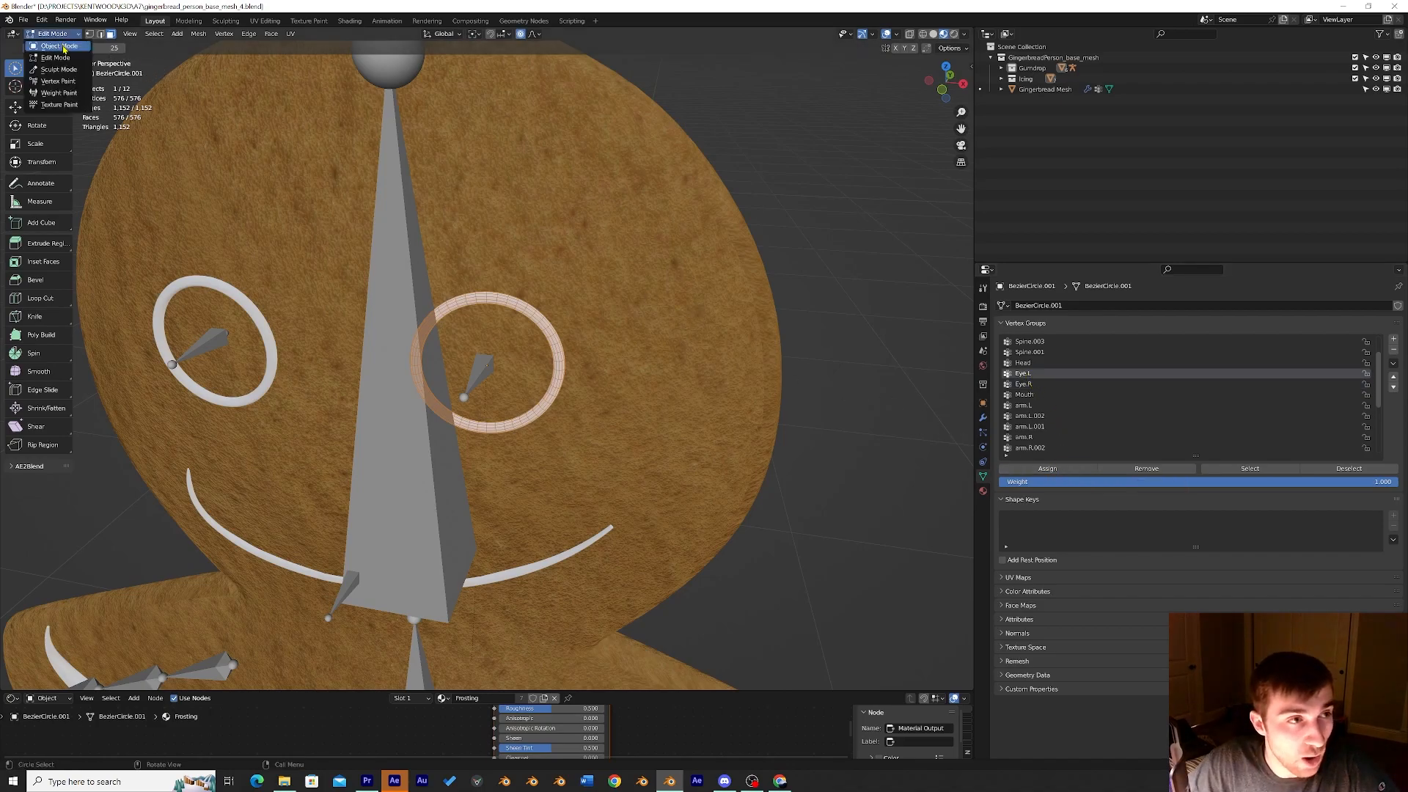
click(59, 47)
click(392, 288)
scroll(392, 288, down, 1)
click(55, 34)
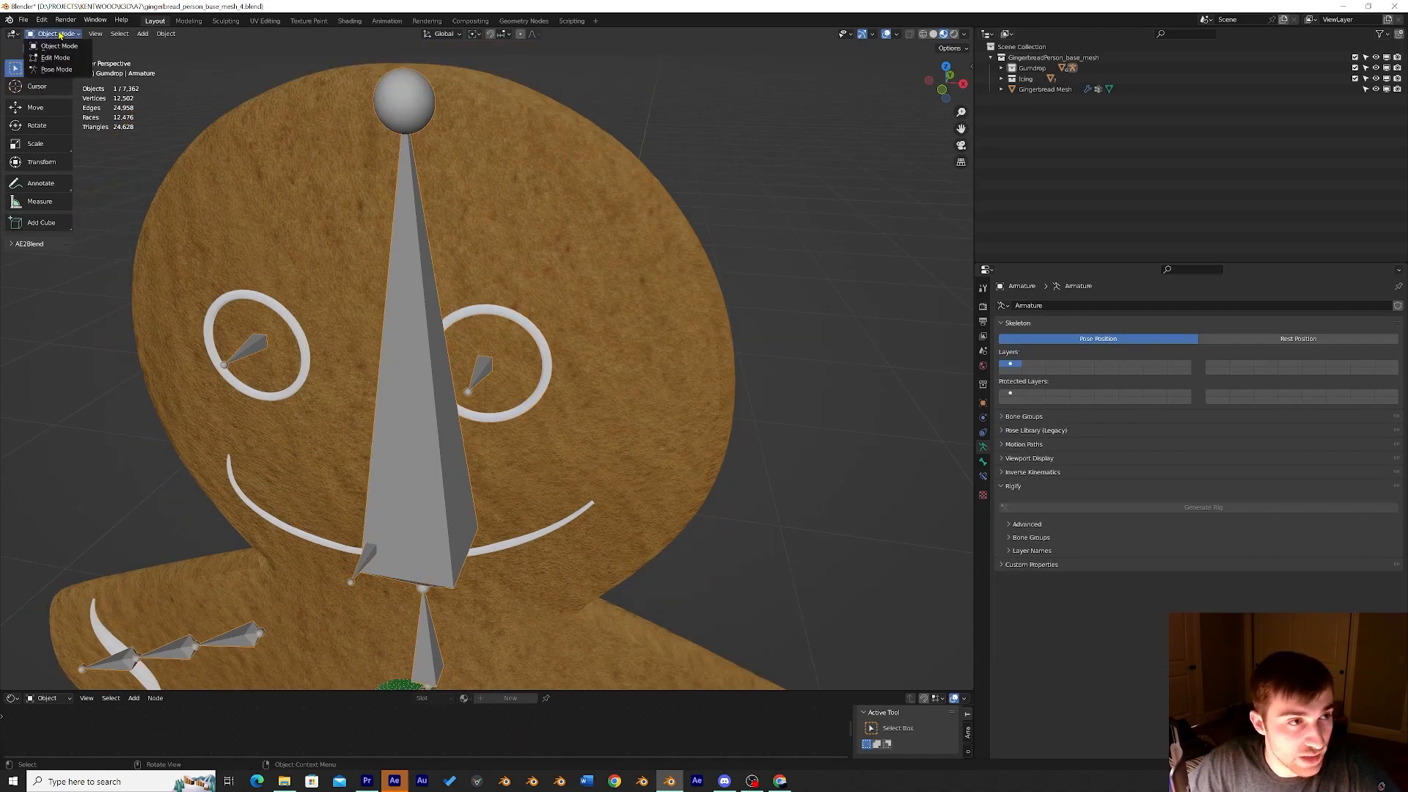
click(60, 73)
click(407, 374)
key(r)
click(717, 396)
key(ctrl+z)
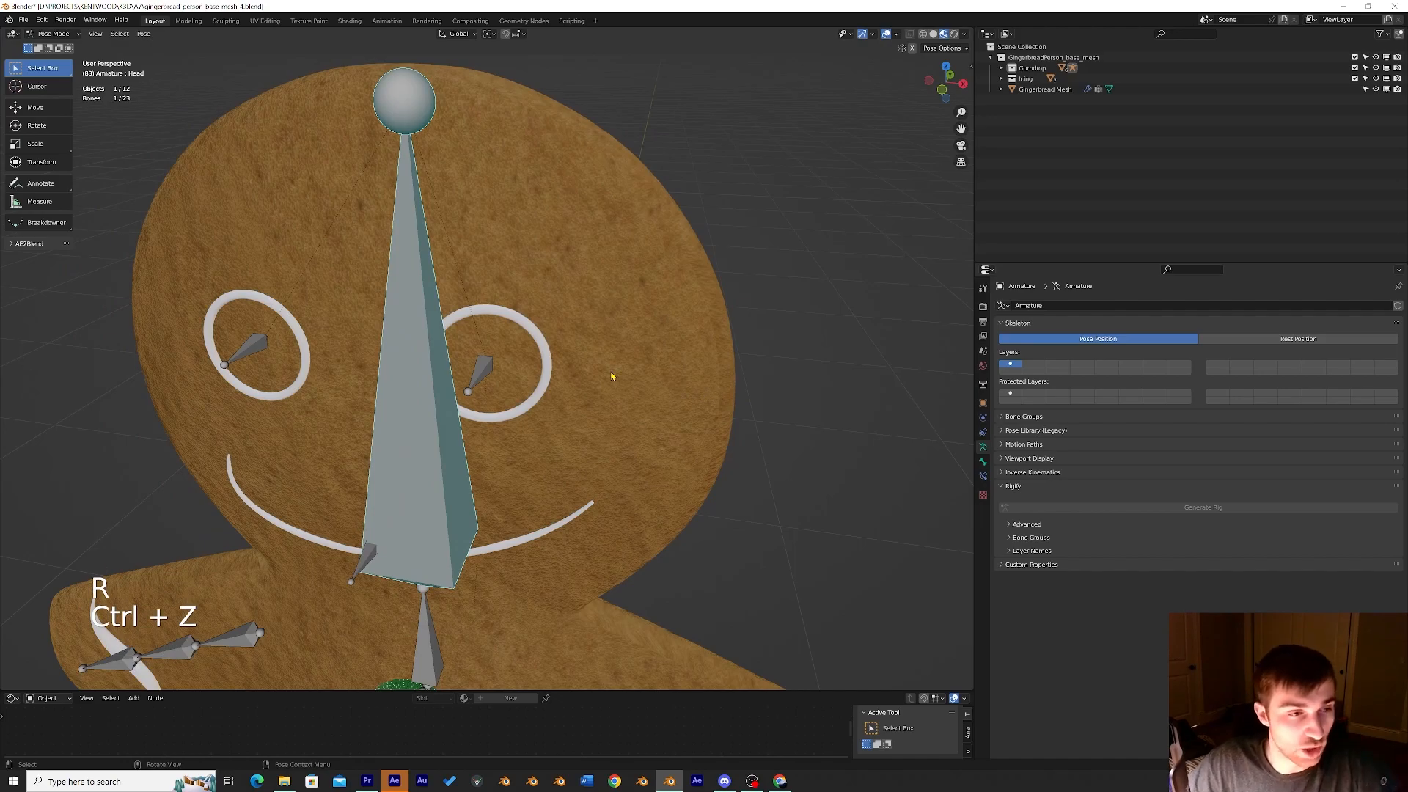
scroll(479, 319, up, 2)
shift+middle_drag(478, 327, 588, 309)
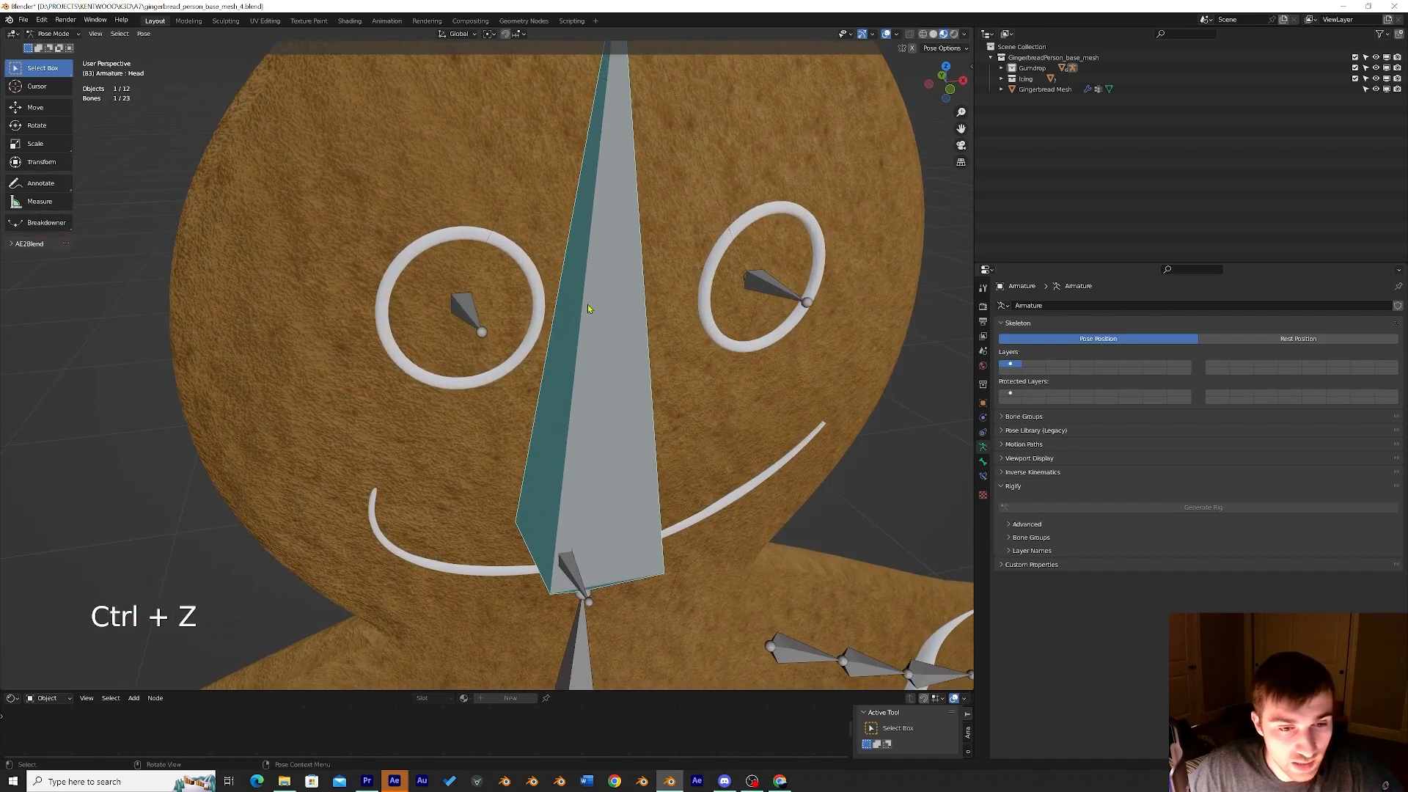
click(541, 323)
click(475, 318)
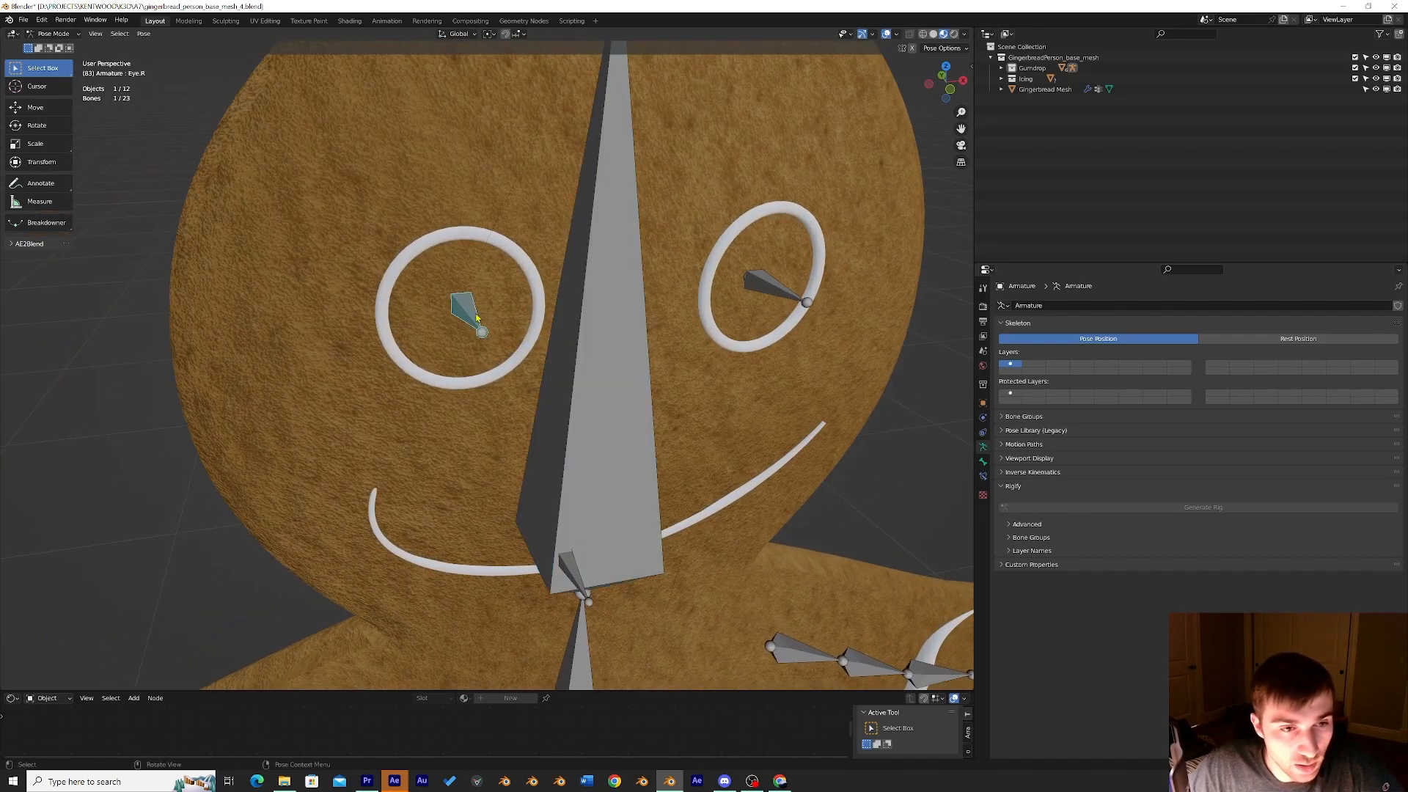
mouse_move(523, 322)
middle_down()
mouse_move(552, 333)
mouse_move(535, 346)
middle_up()
click(536, 344)
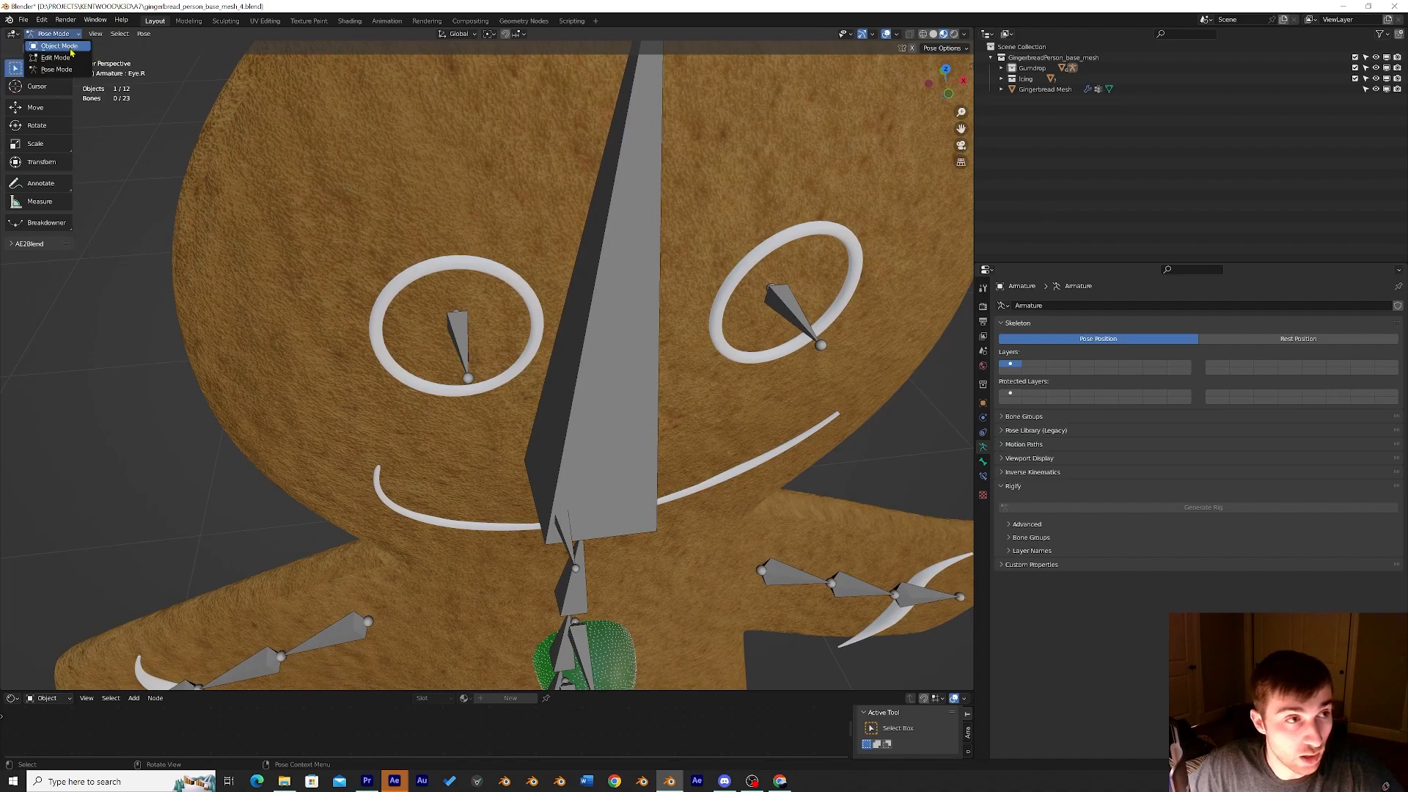
Return to Object Mode and select the right eye's icing ring.
key(ctrl+Tab)
click(527, 305)
middle_drag(517, 317, 481, 271)
key(KP_Decimal)
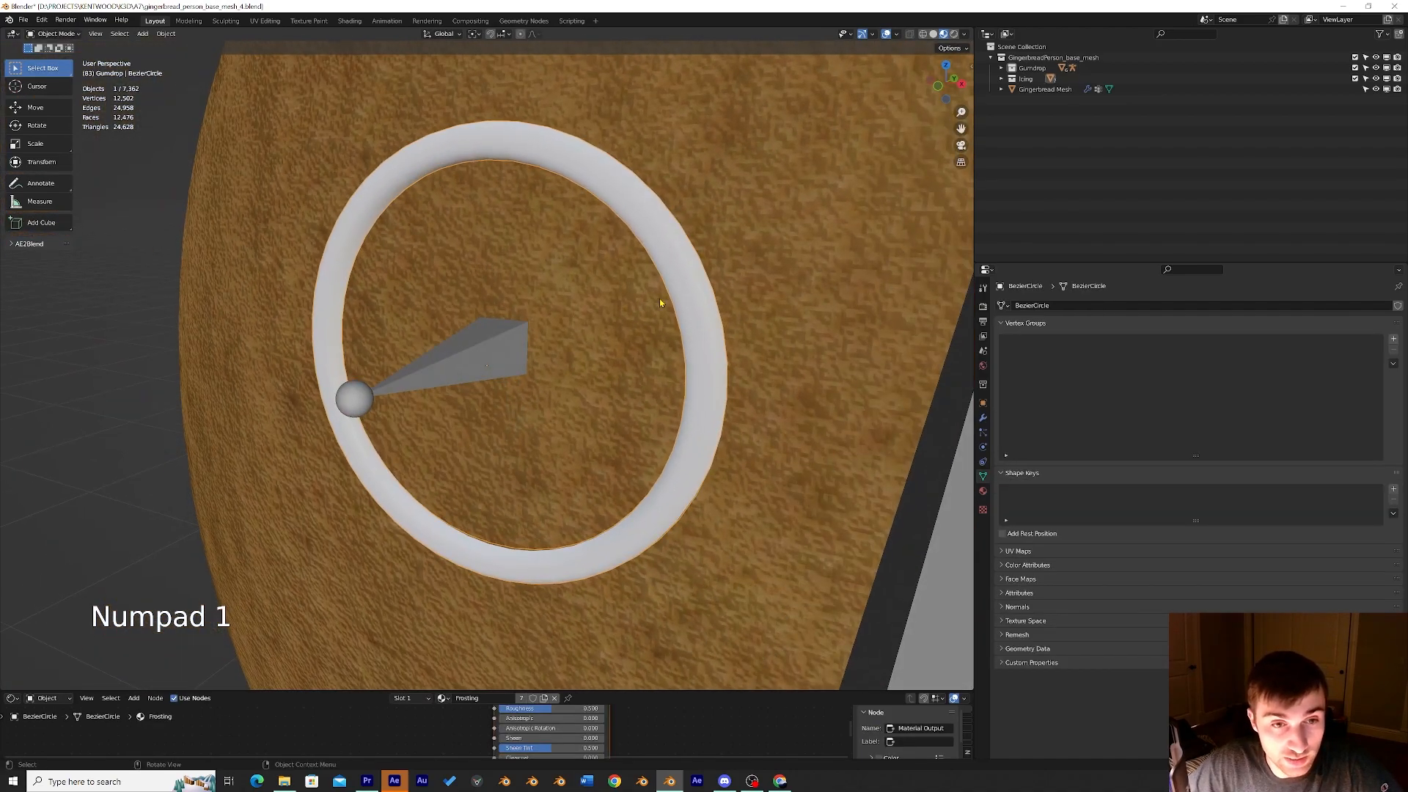
click(55, 33)
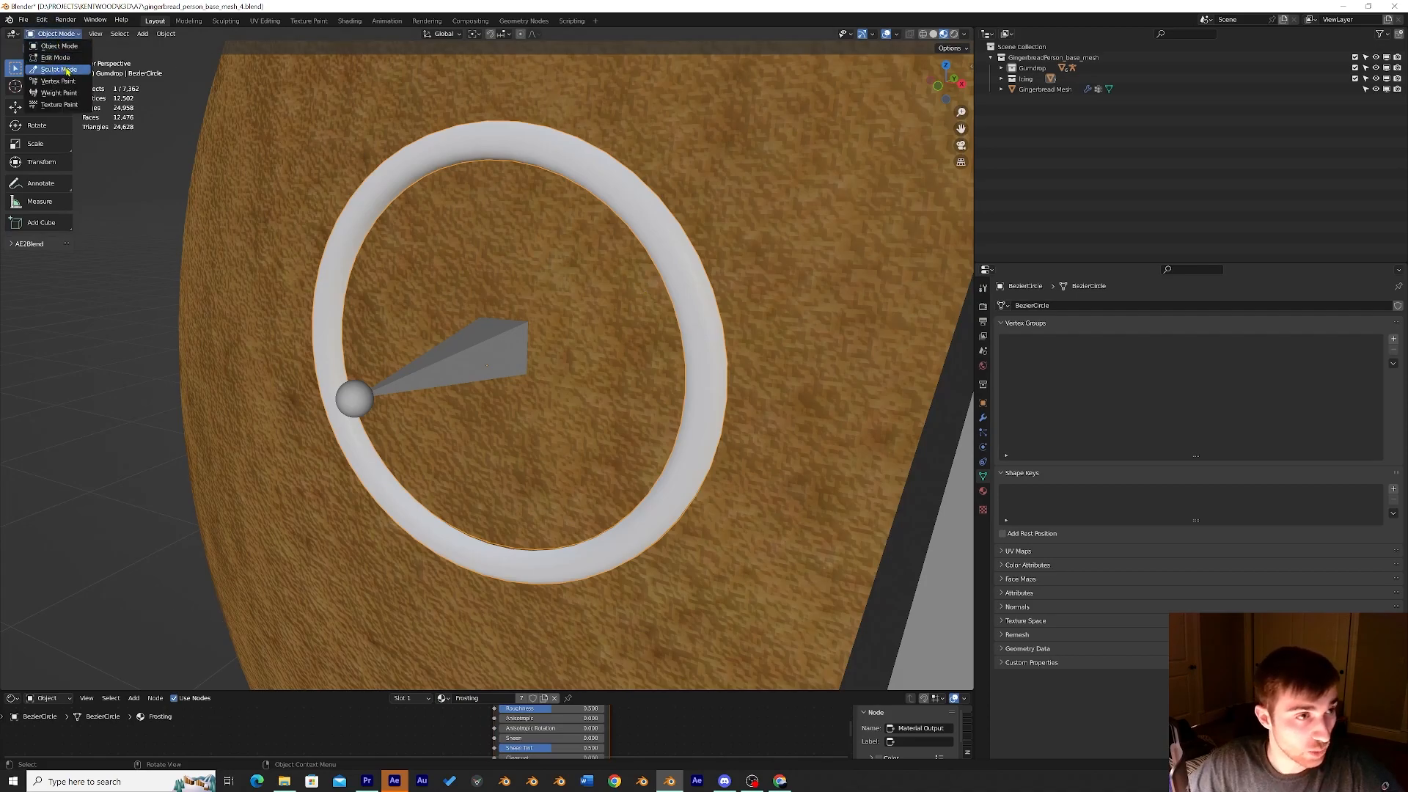
click(51, 62)
key(a)
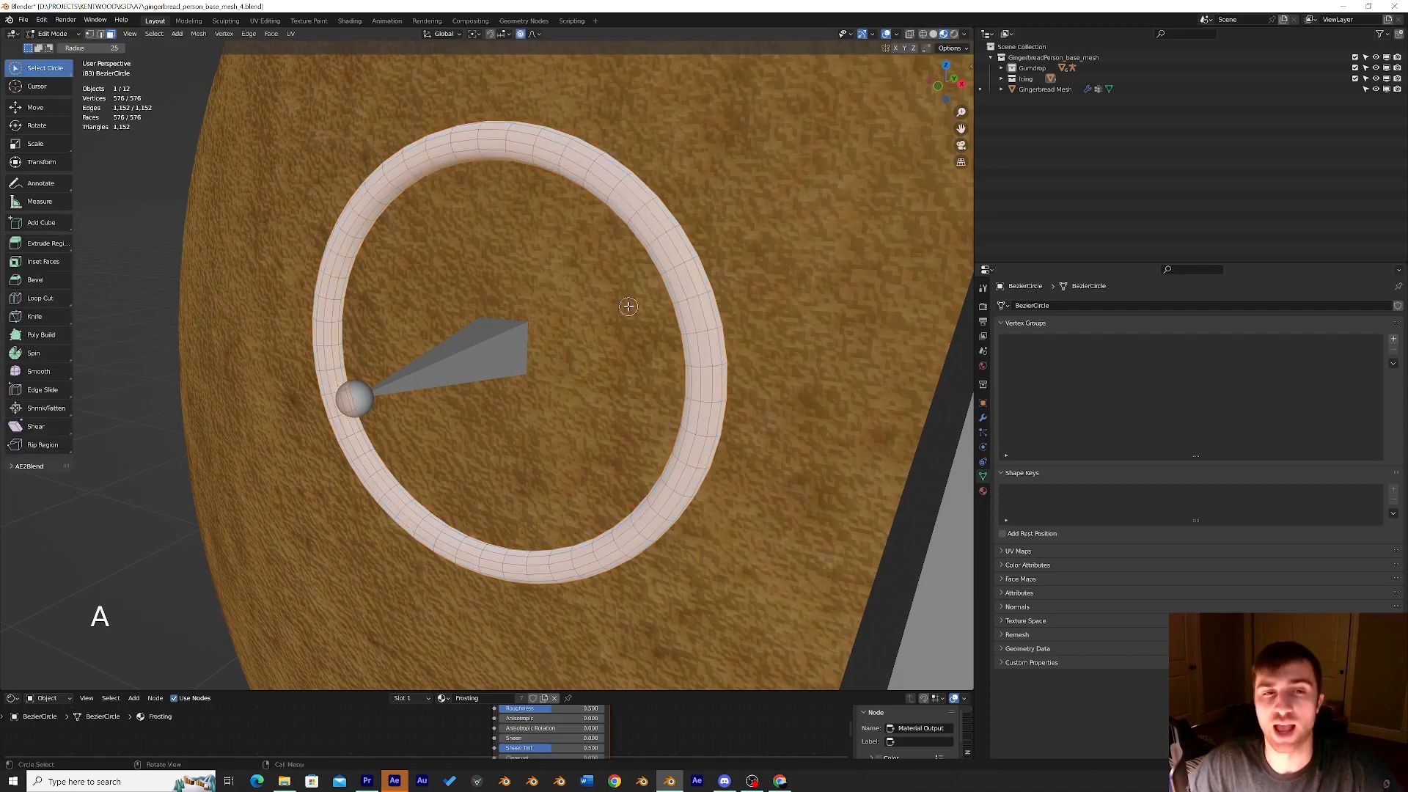
middle_drag(668, 310, 487, 473)
scroll(573, 384, down, 6)
scroll(699, 421, up, 6)
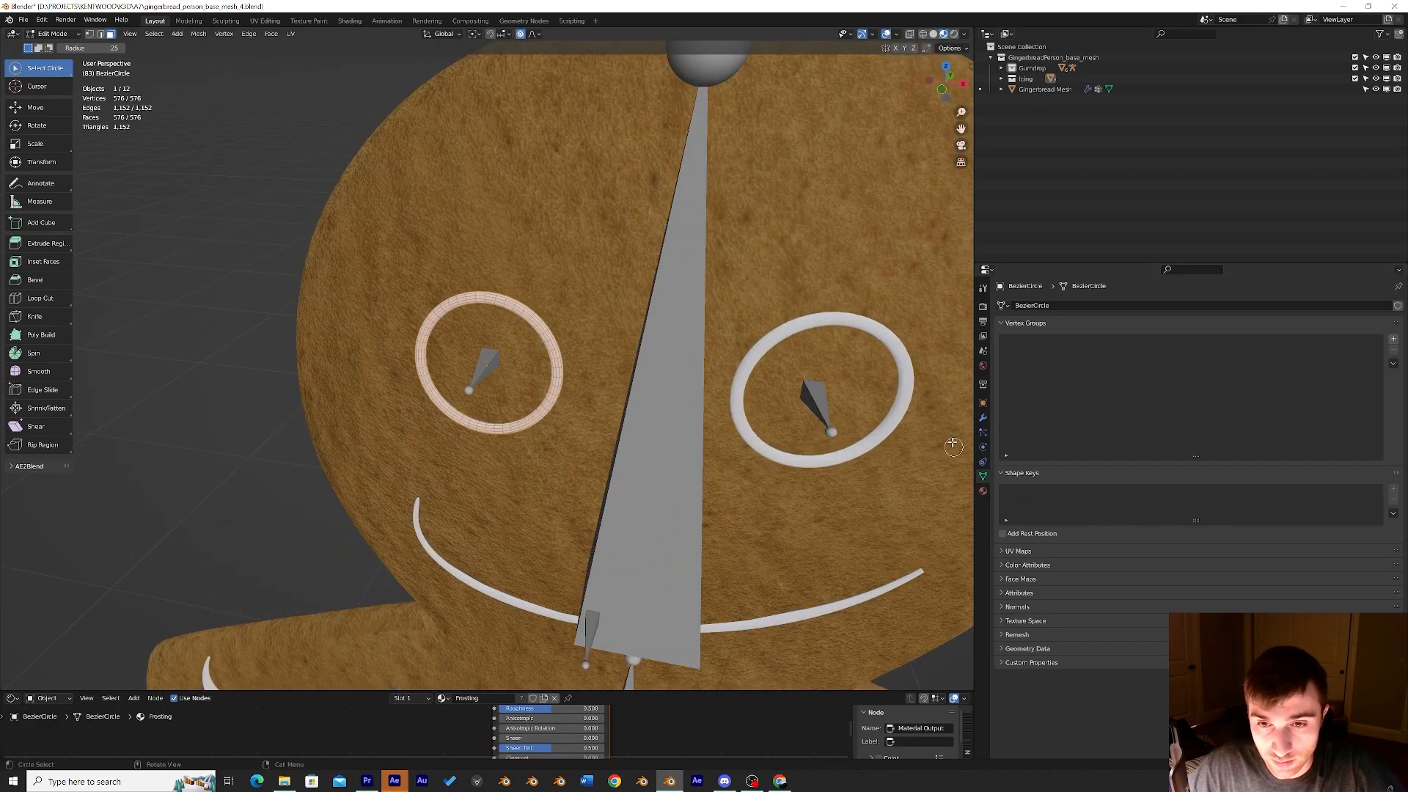
key(Tab)
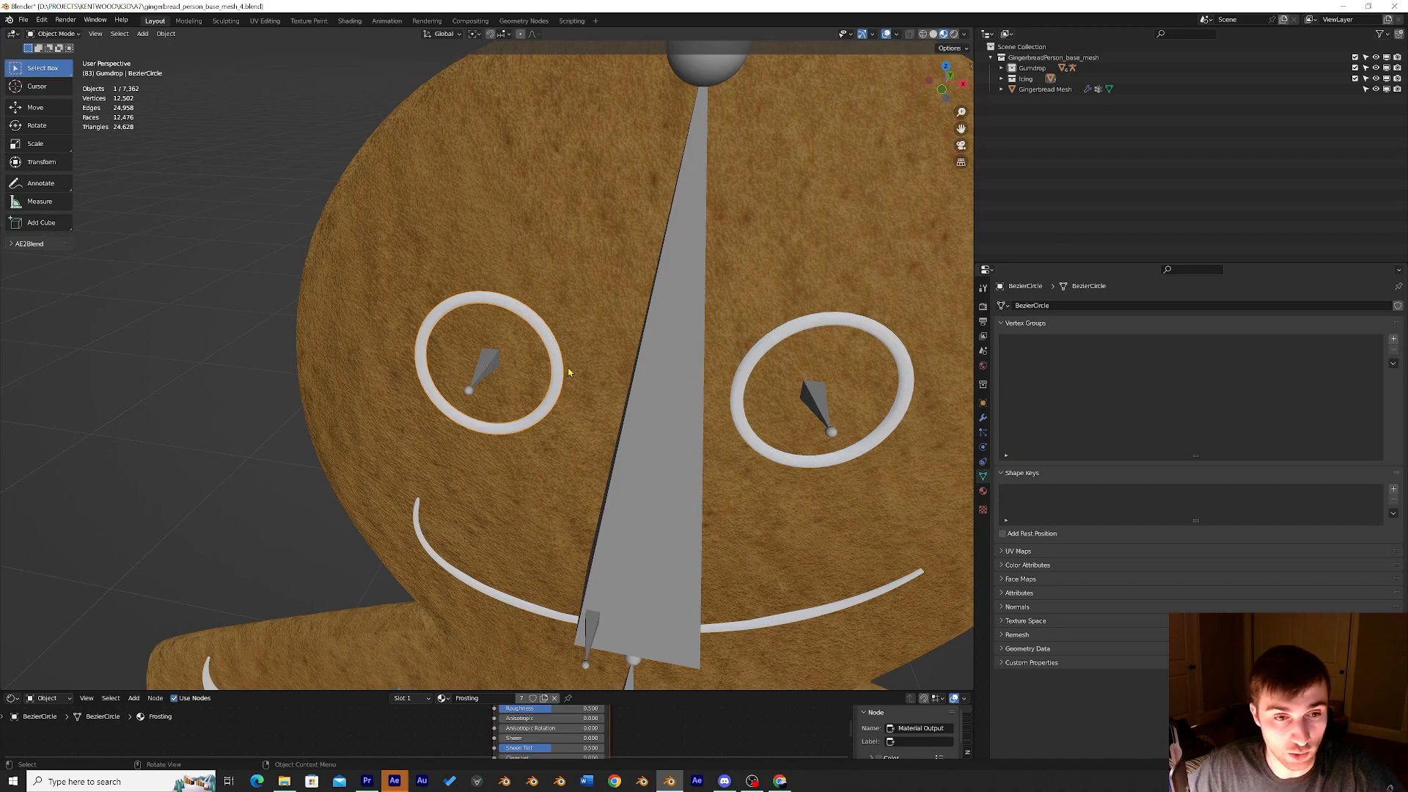
Parent the right eye's icing ring to the armature using Armature Deform With Empty Groups.
scroll(564, 374, up, 2)
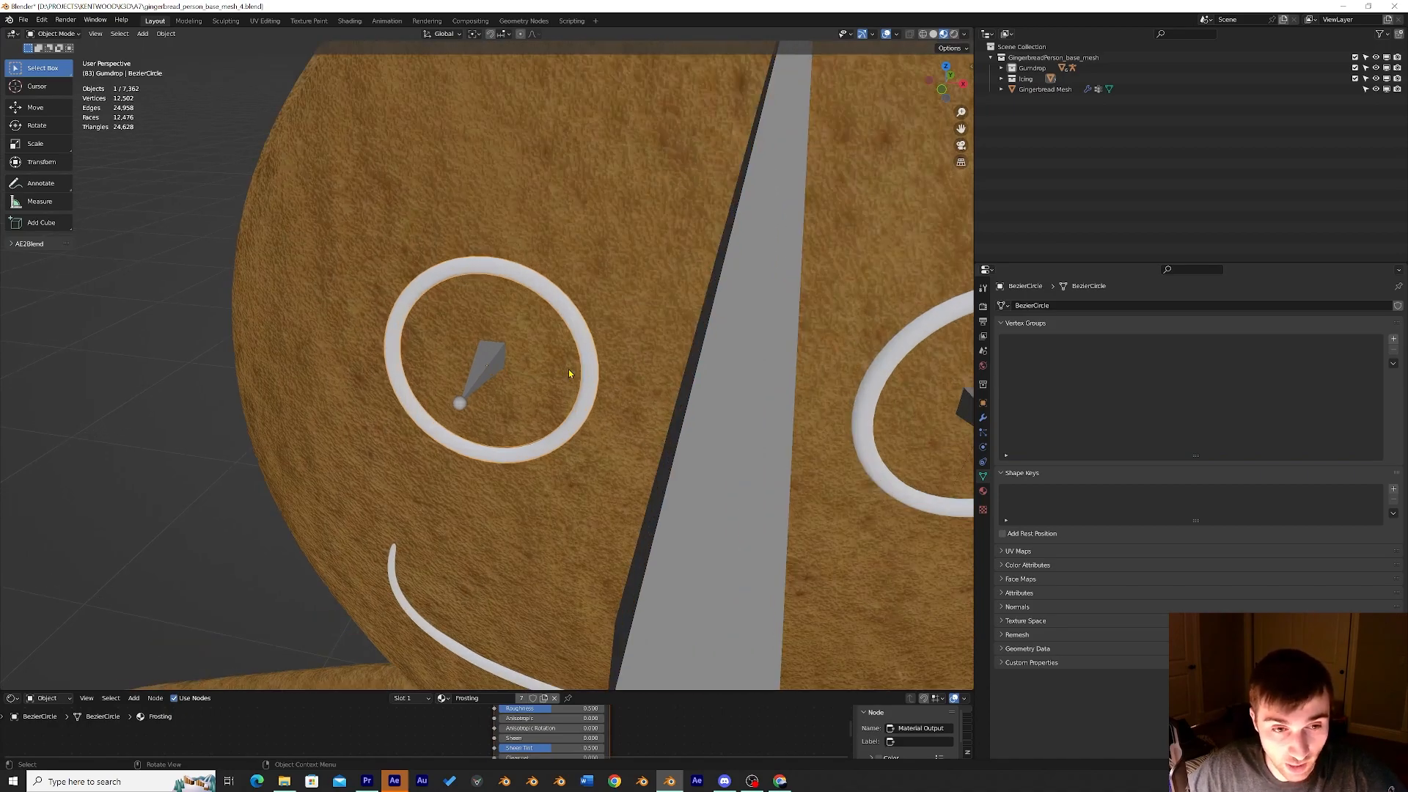
key(shift)
shift+click(757, 369)
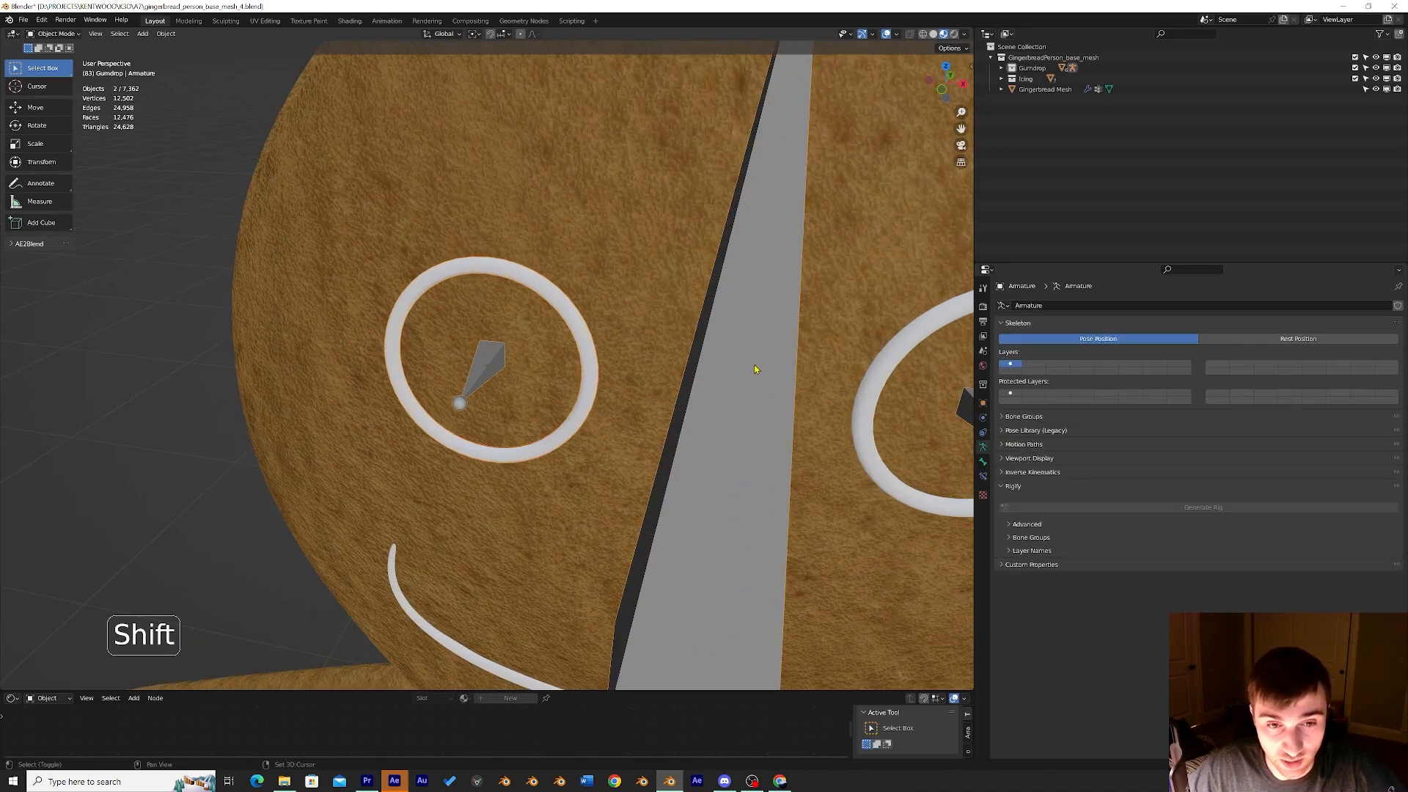
key(ctrl+p)
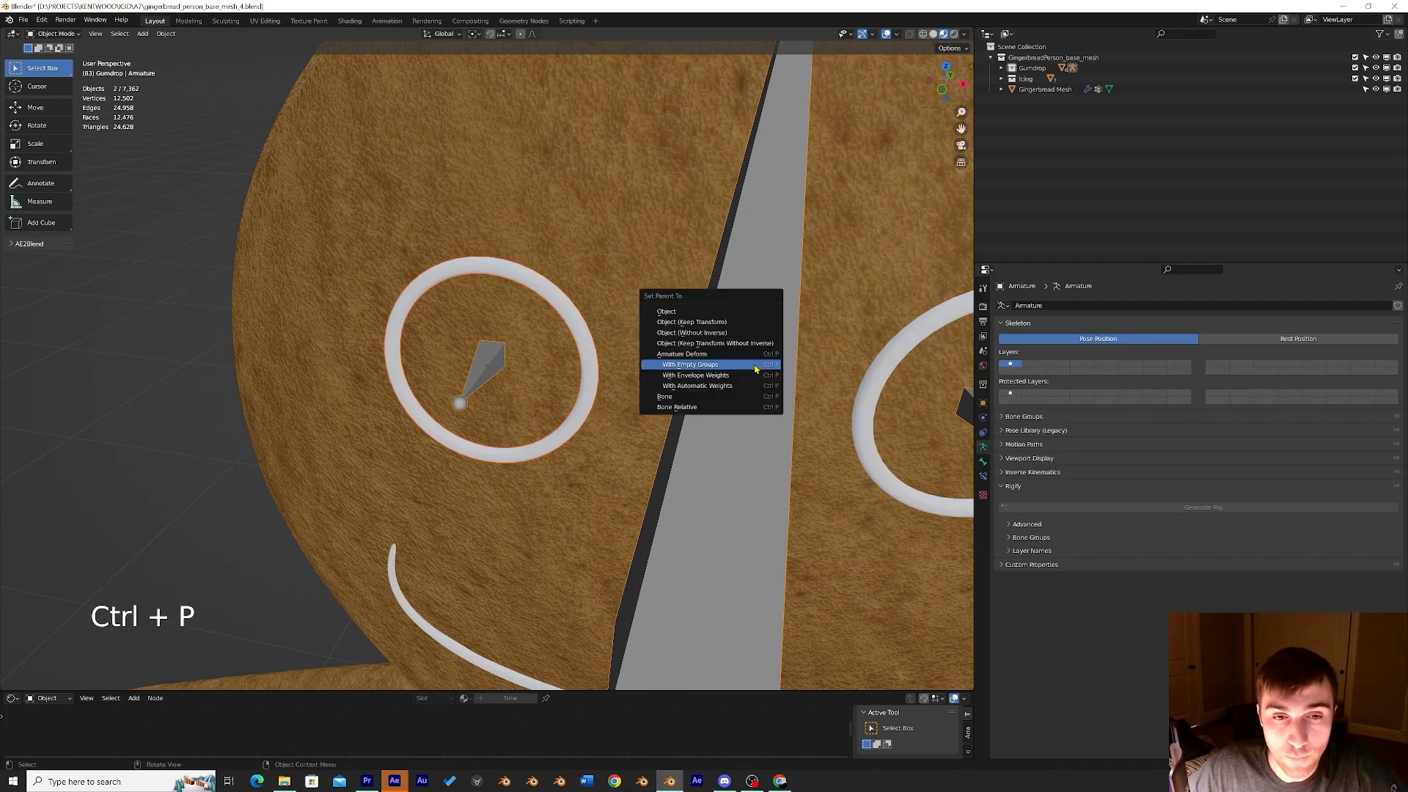
click(755, 365)
middle_drag(660, 377, 585, 385)
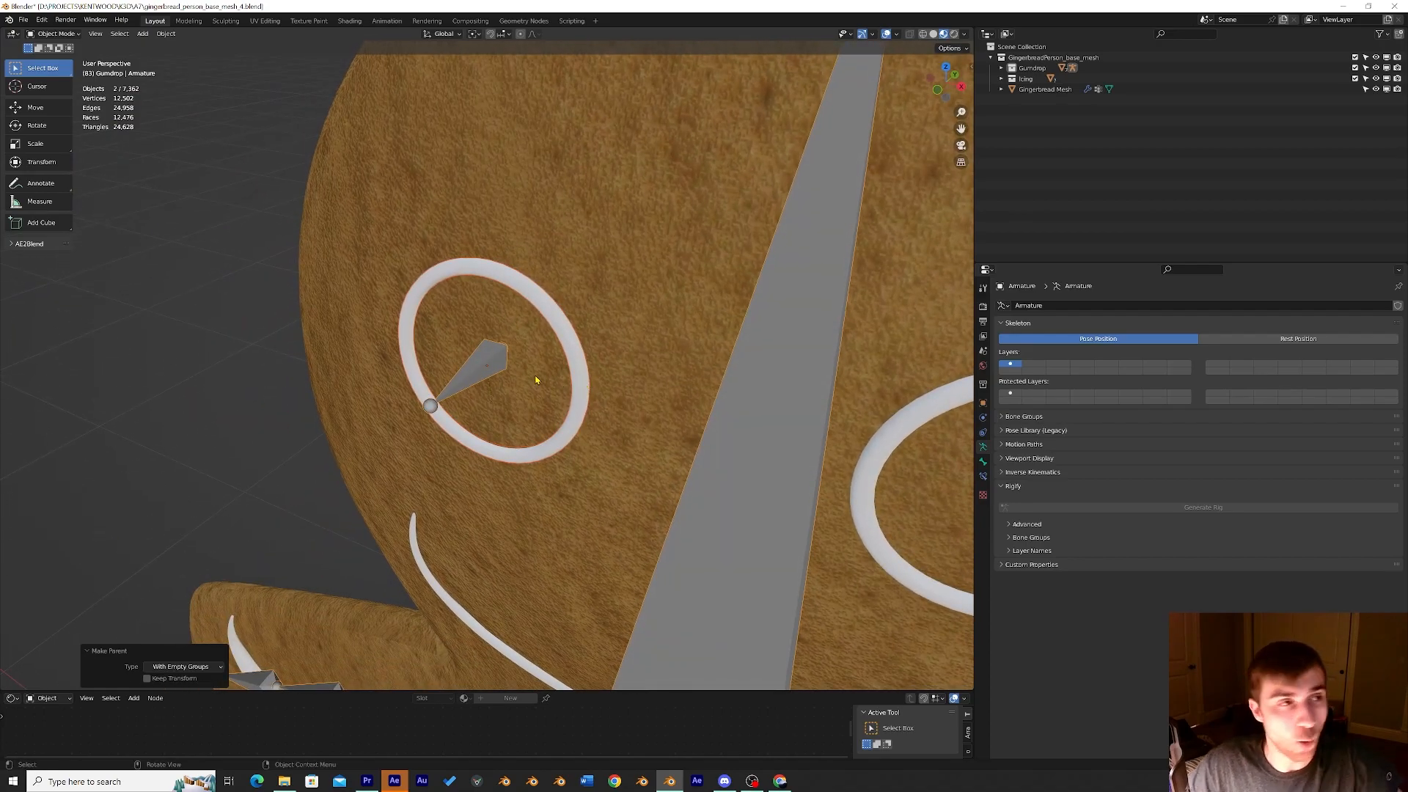
click(64, 34)
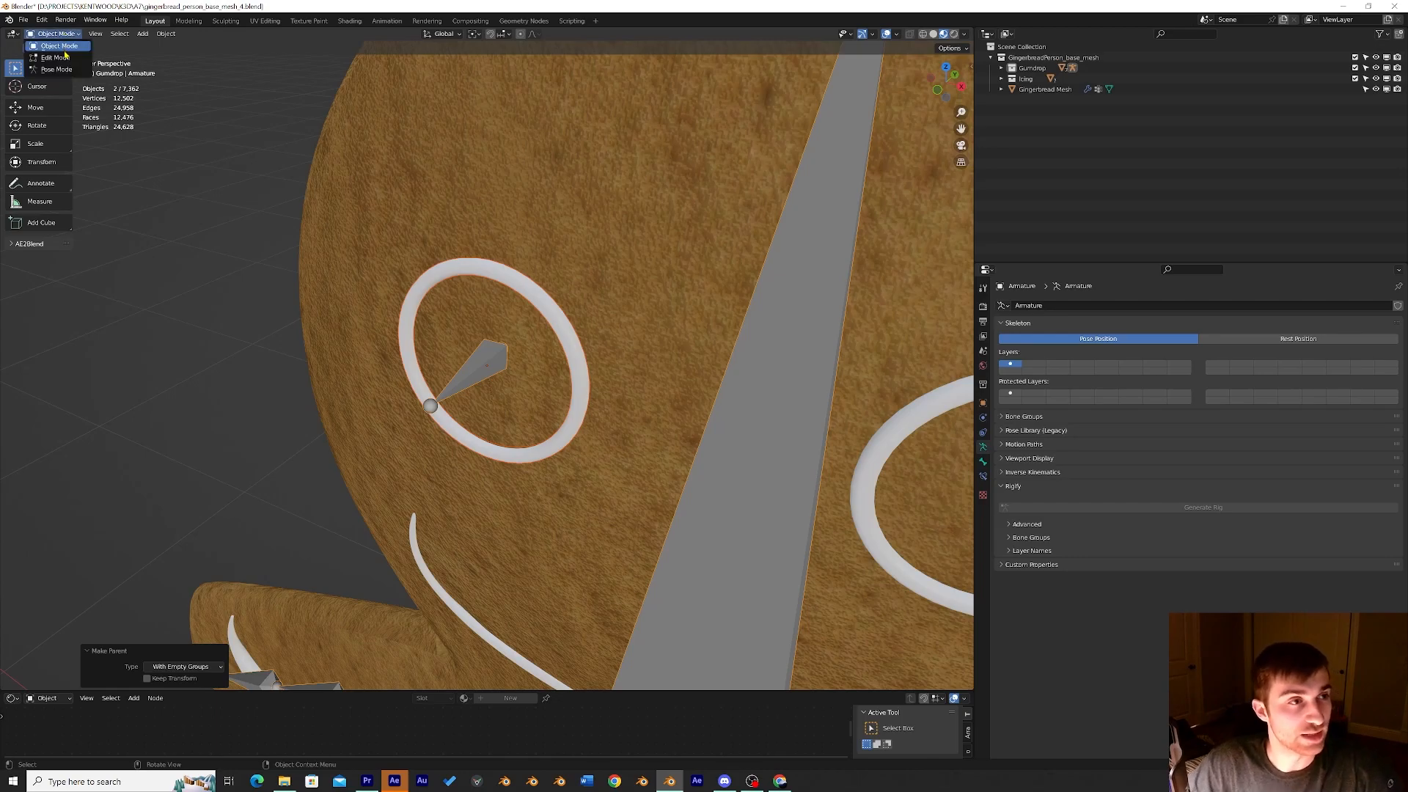
click(66, 62)
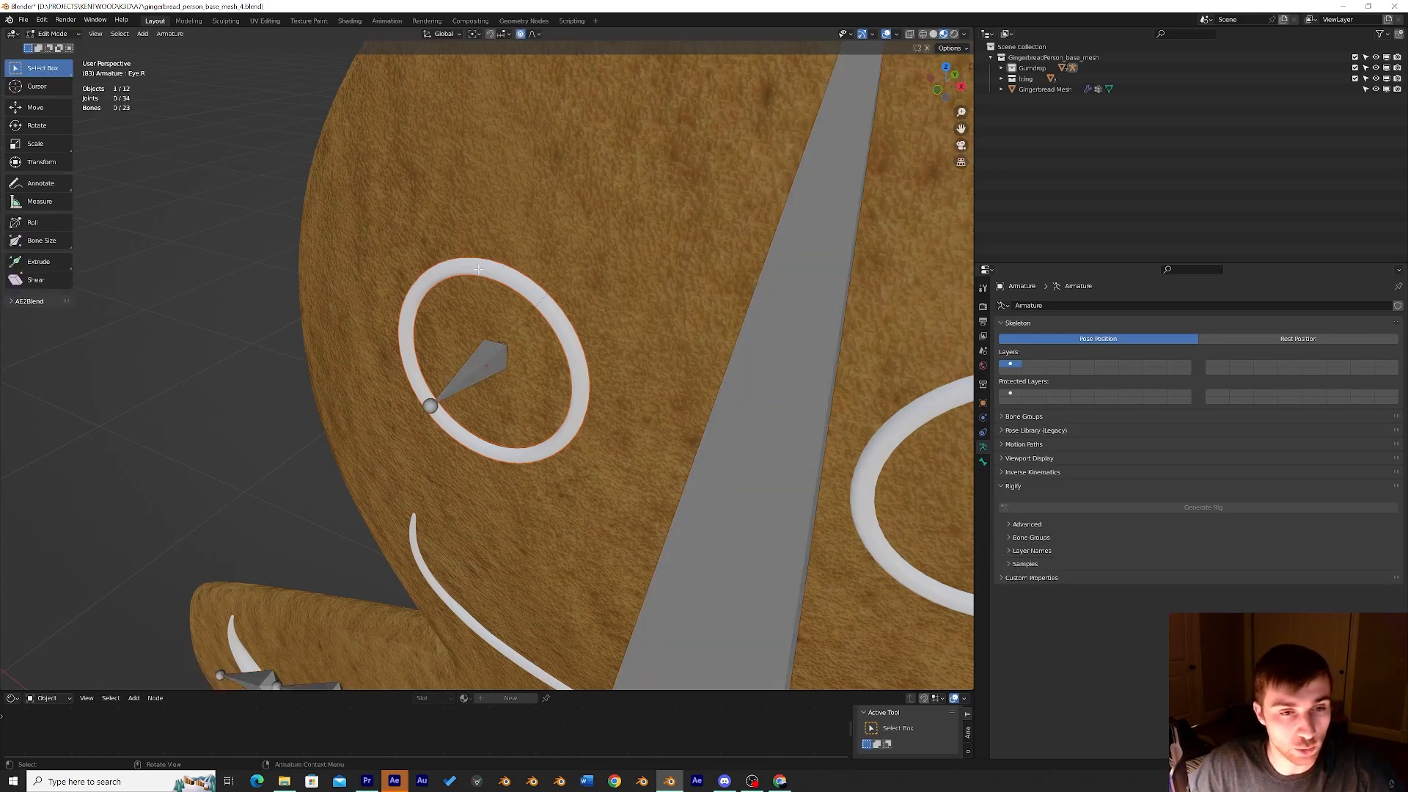
key(Tab)
Select only the right eye's icing ring and select all its vertices in Edit Mode.
click(575, 345)
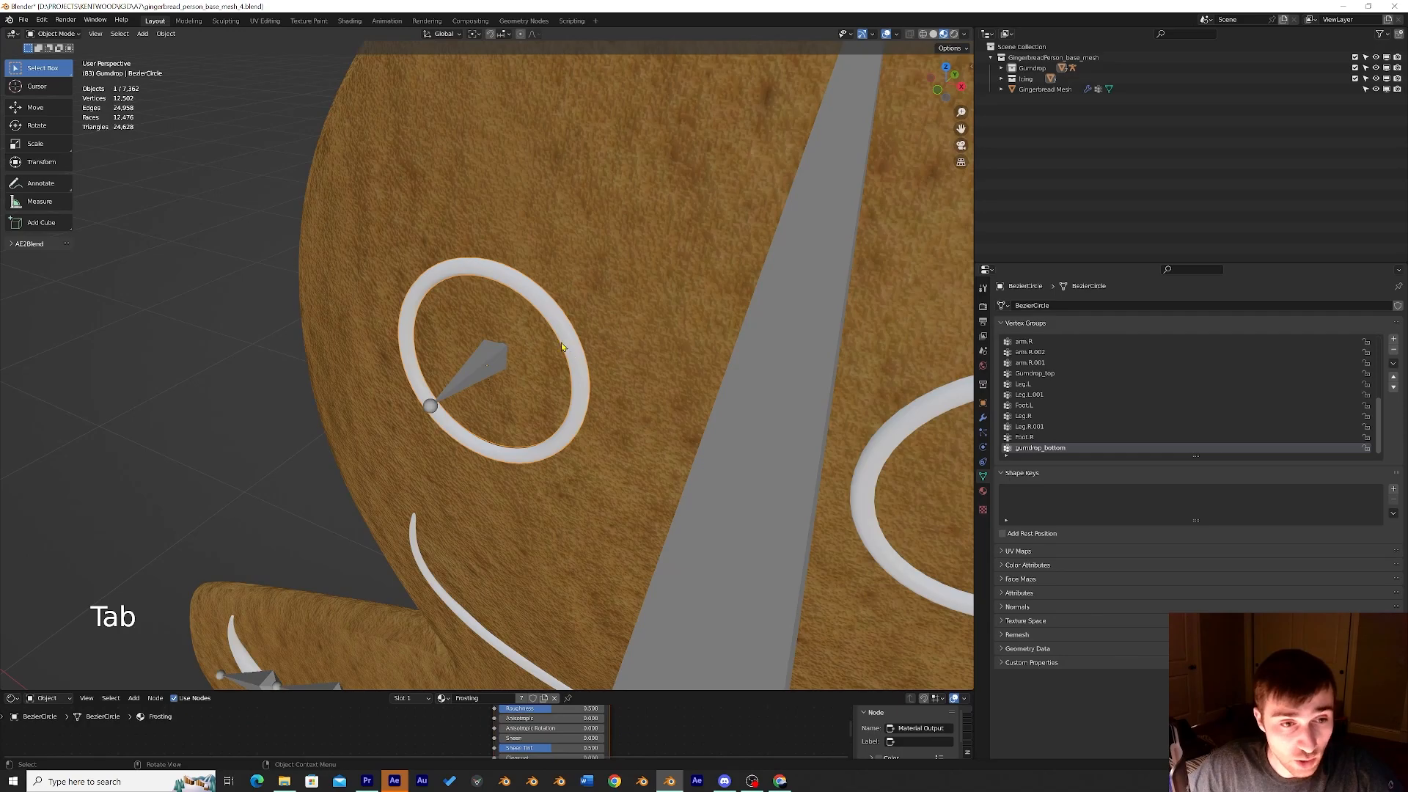
click(57, 34)
click(56, 58)
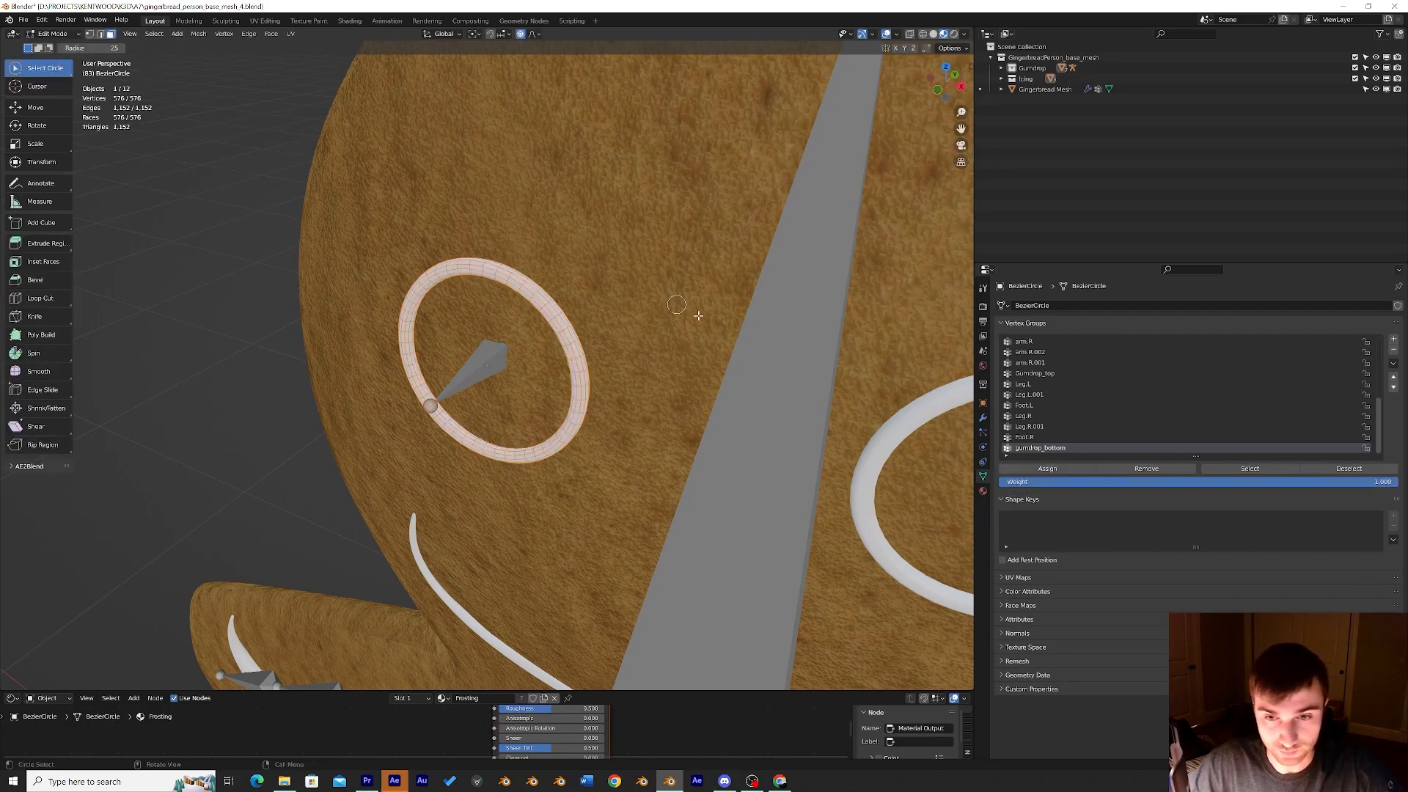
key(a)
mouse_move(606, 330)
middle_down()
mouse_move(626, 317)
mouse_move(588, 330)
middle_up()
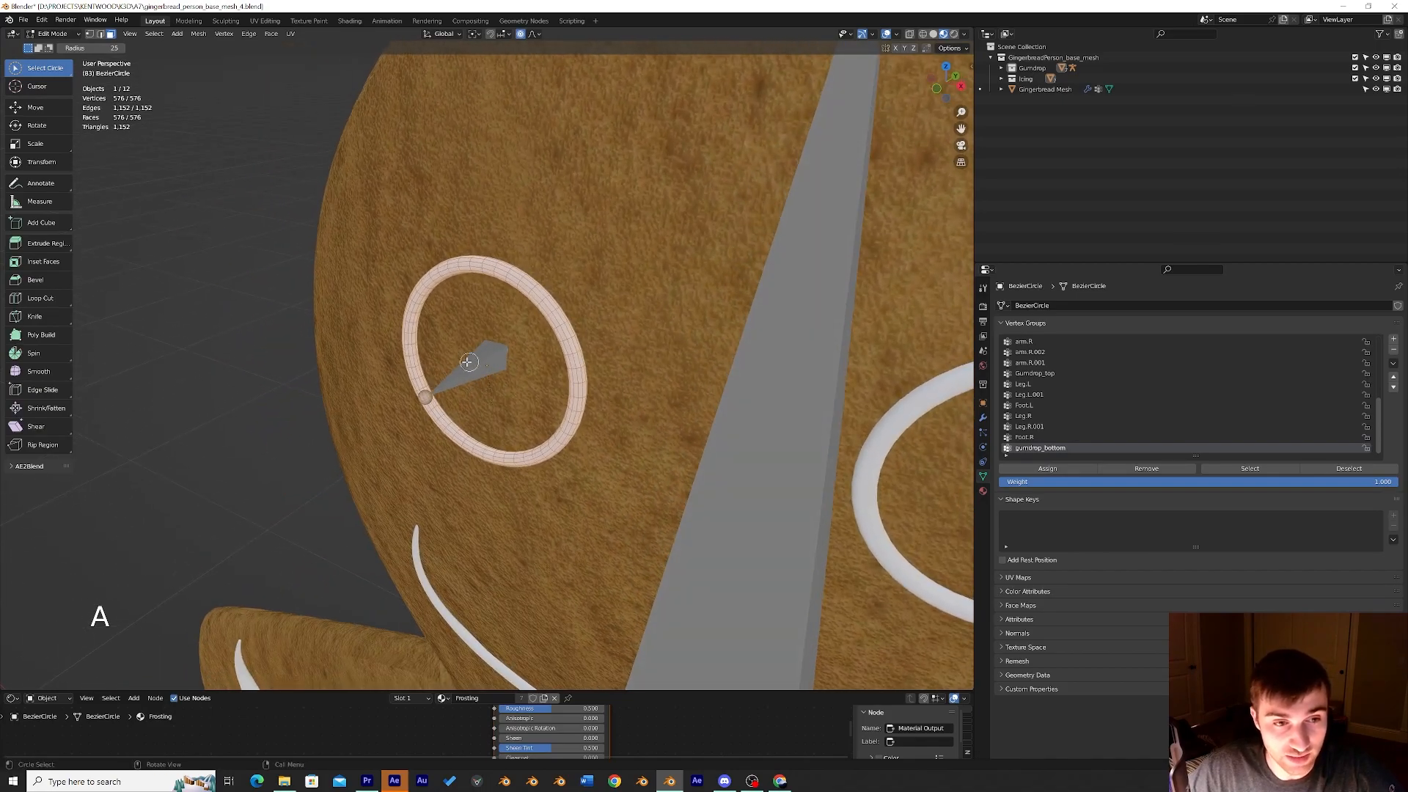
Assign the right eye ring's selected vertices to the Eye.R vertex group.
scroll(1067, 400, up, 5)
click(1025, 385)
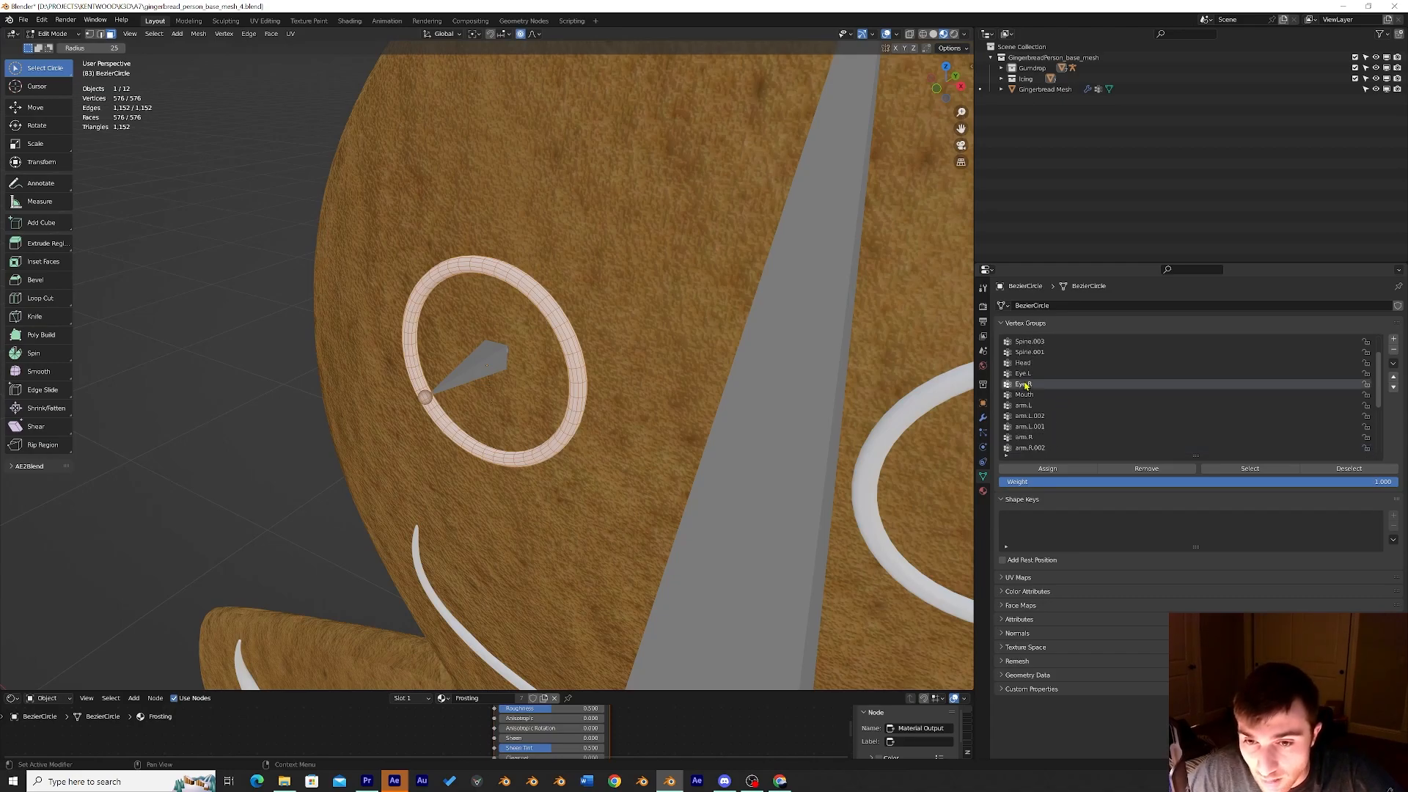
middle_drag(854, 383, 2, 467)
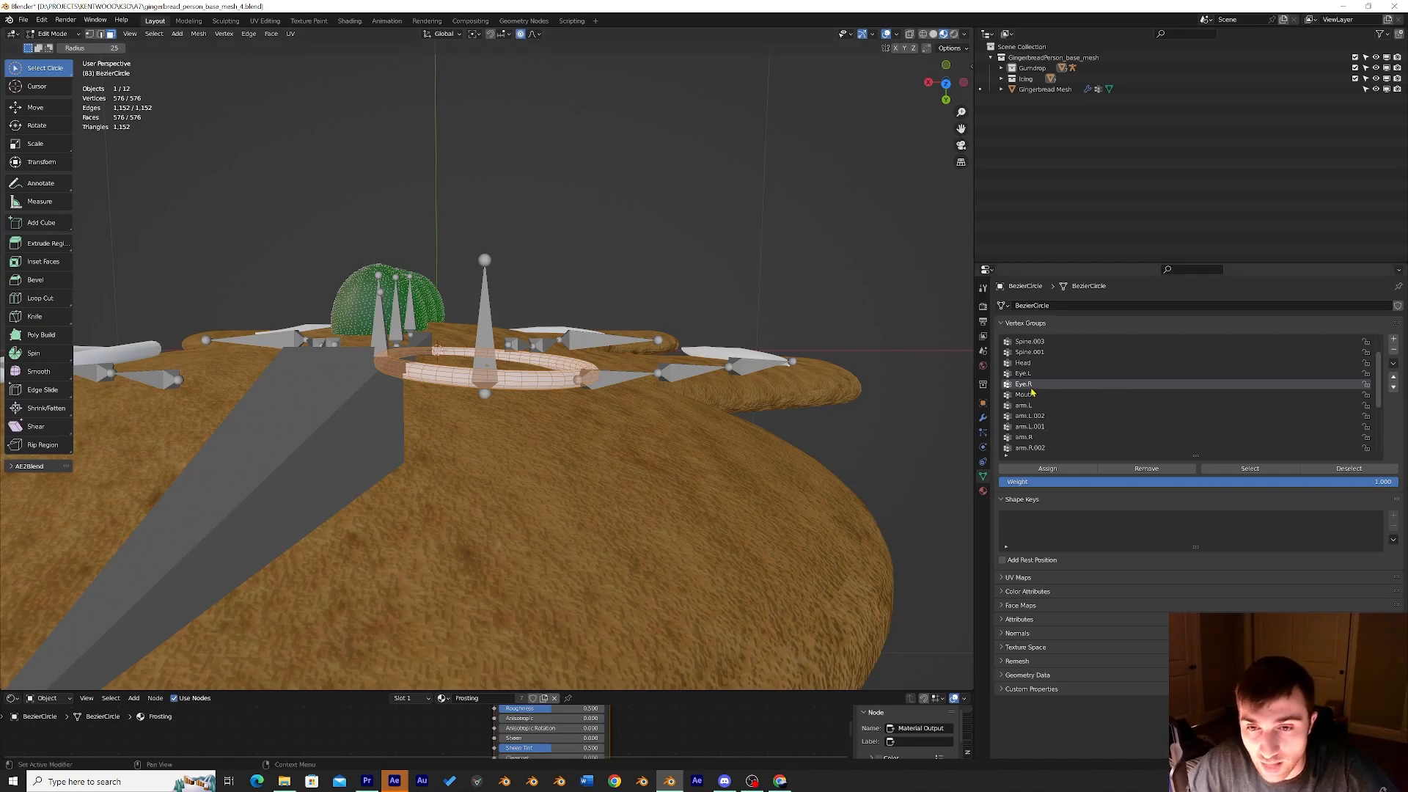
click(1057, 472)
middle_drag(952, 430, 479, 284)
scroll(479, 284, down, 2)
scroll(546, 372, up, 2)
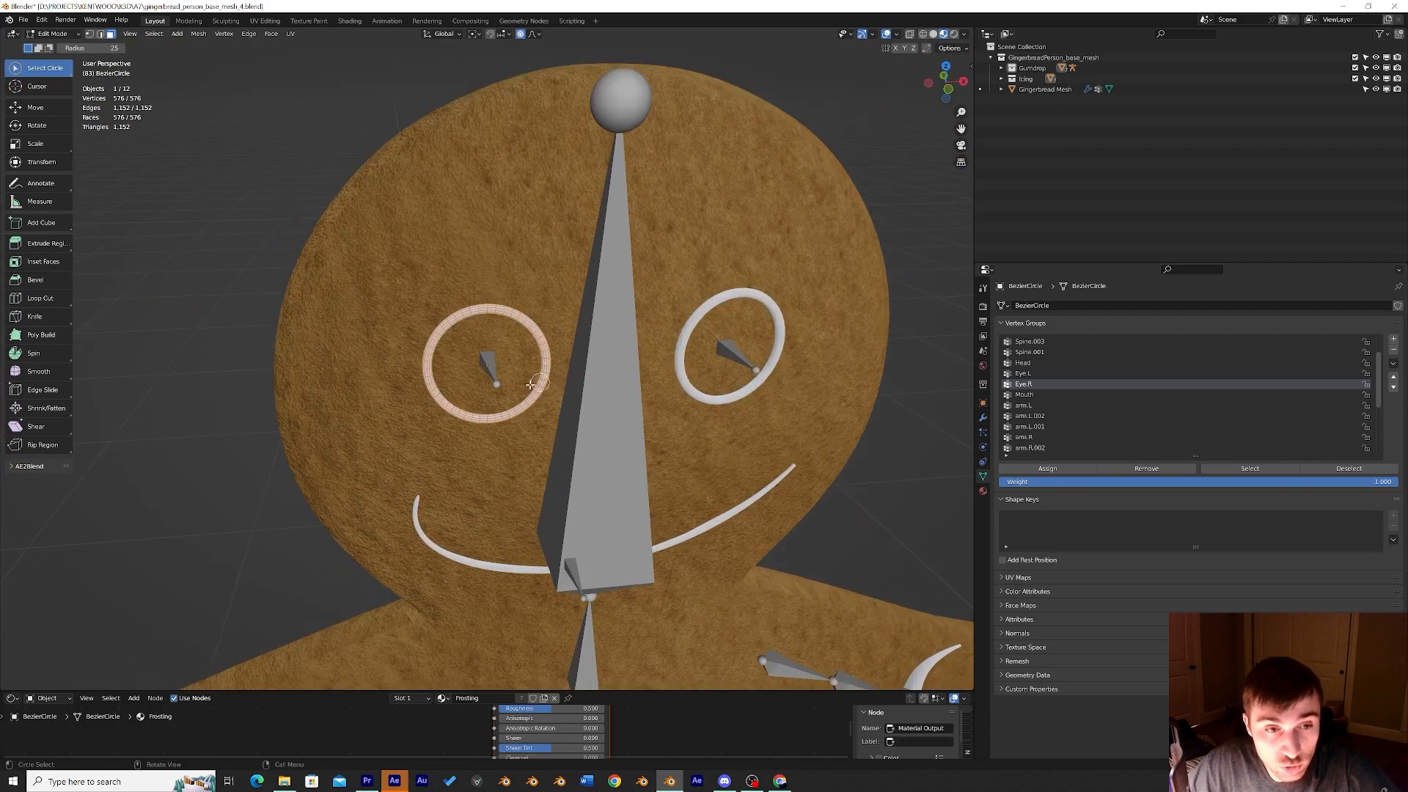
Switch the armature to Pose Mode, try rotating the Head bone to check both eye rings, and undo it.
key(Tab)
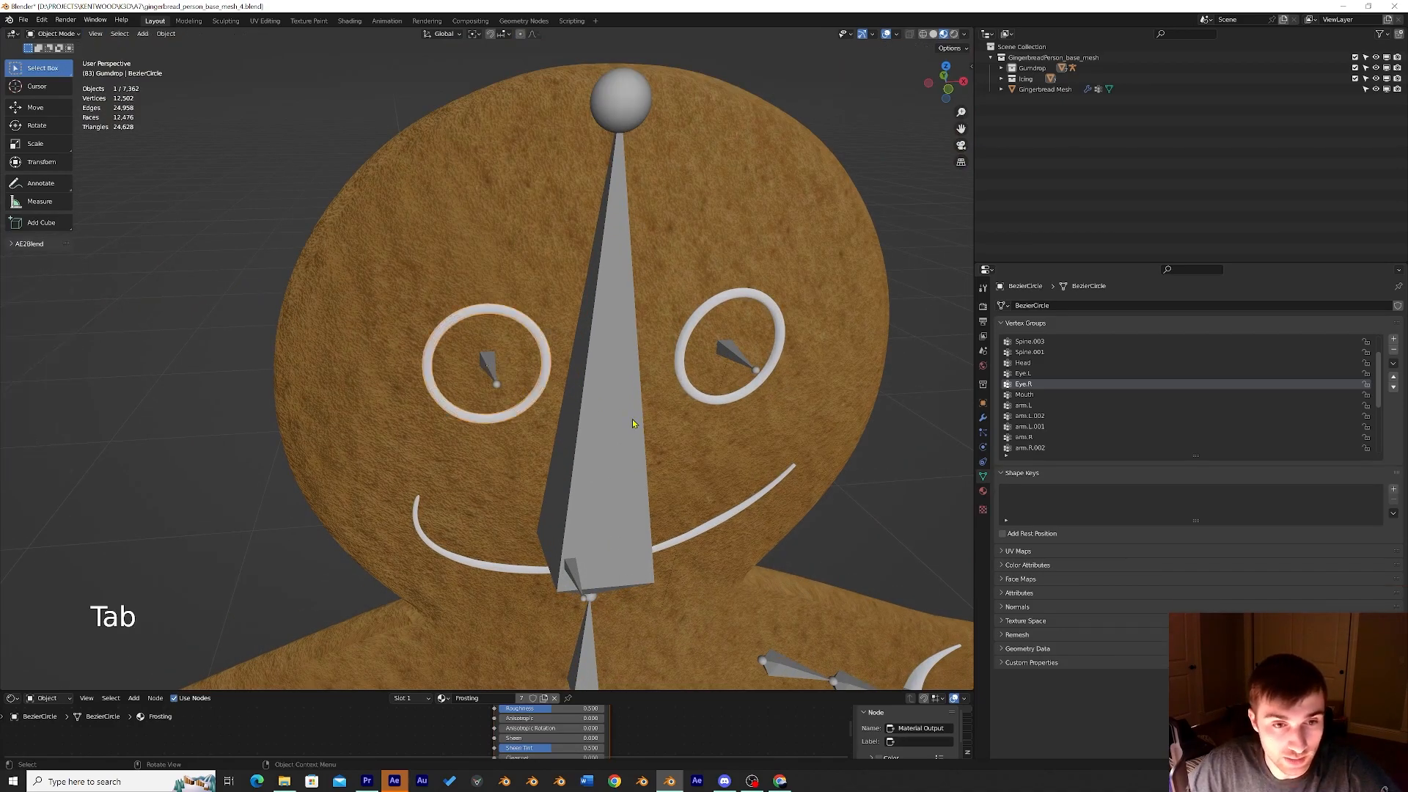
click(633, 422)
scroll(633, 422, down, 1)
click(55, 34)
click(52, 72)
click(582, 342)
key(r)
click(763, 339)
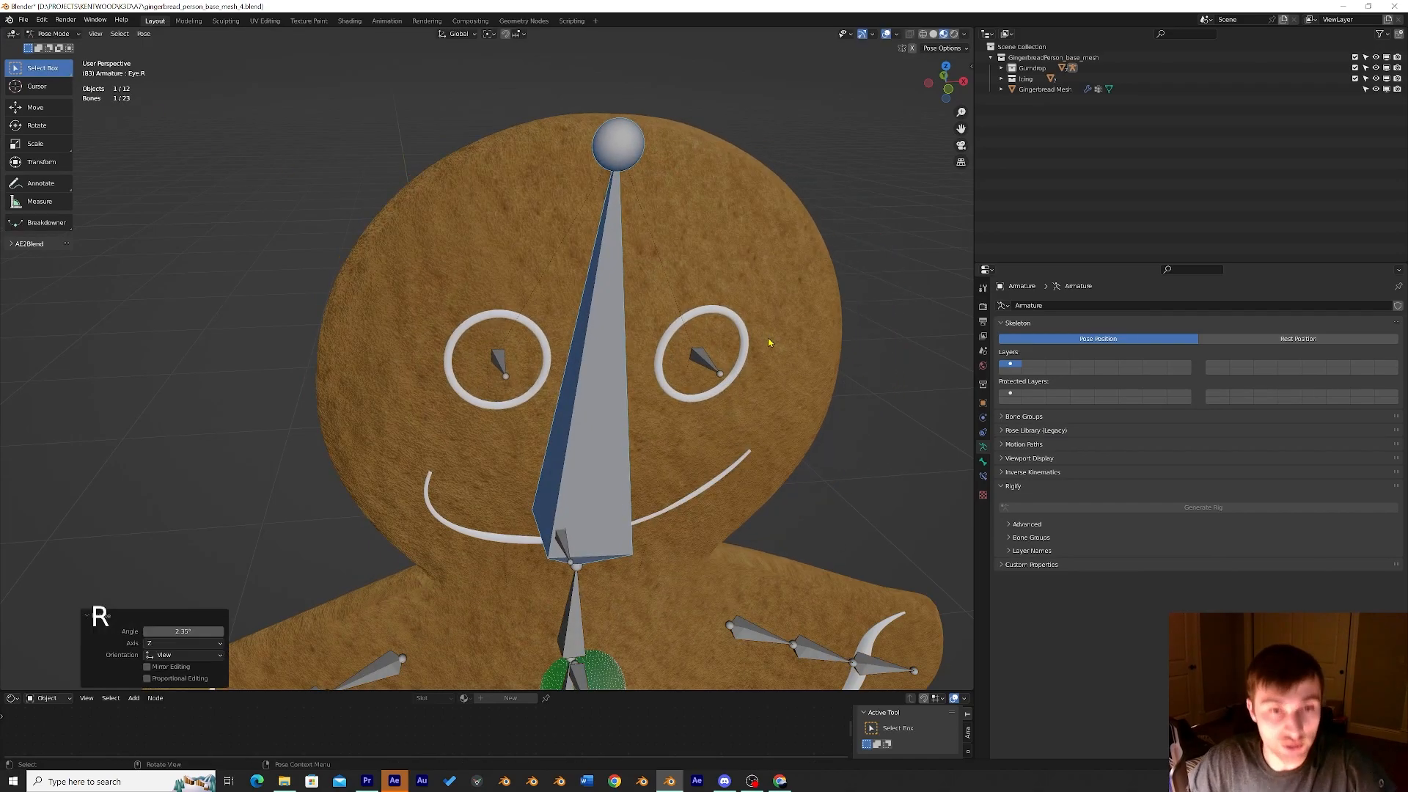
key(ctrl+z)
Return to Object Mode and select the gingerbread character's icing smile.
shift+middle_drag(679, 312, 607, 179)
scroll(606, 179, up, 2)
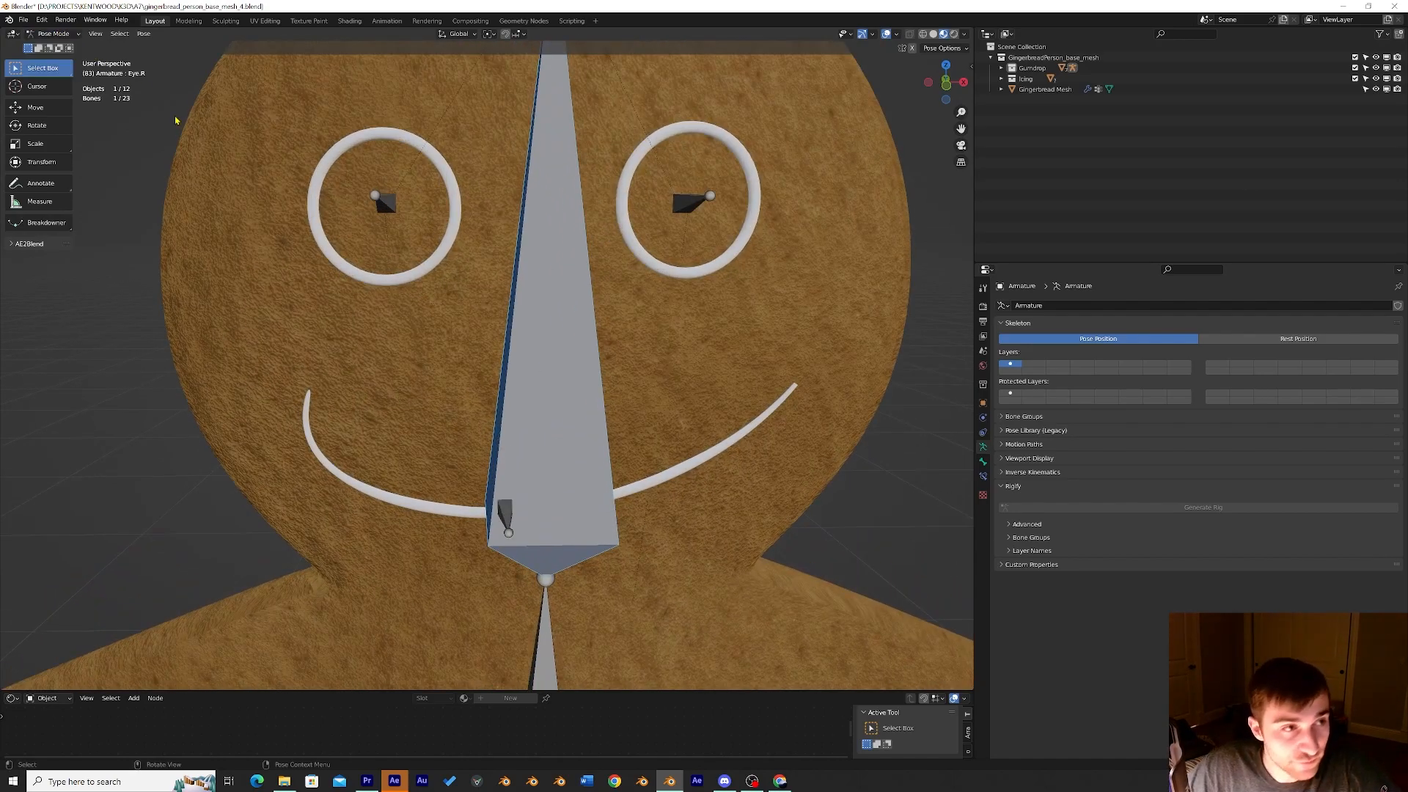
click(49, 35)
click(51, 46)
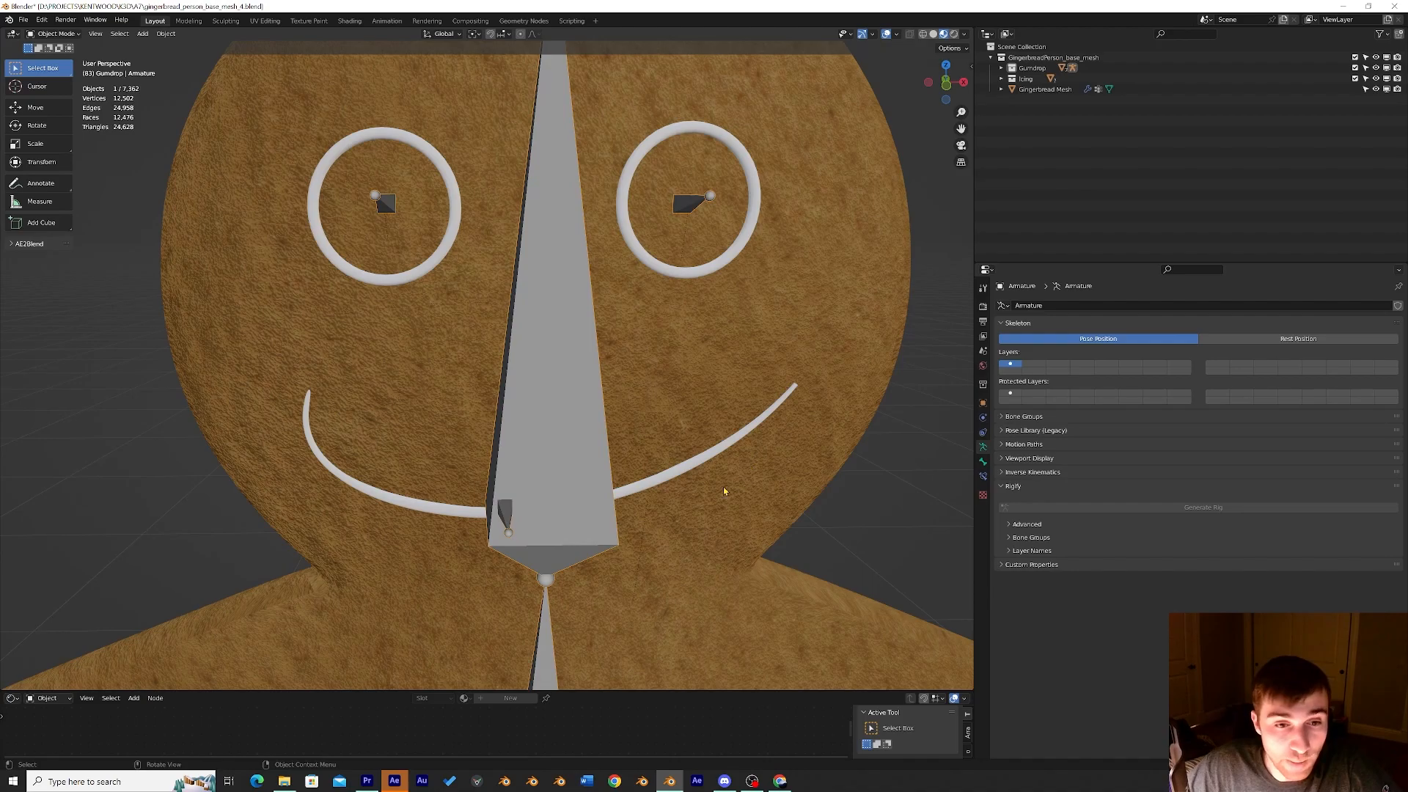
click(615, 495)
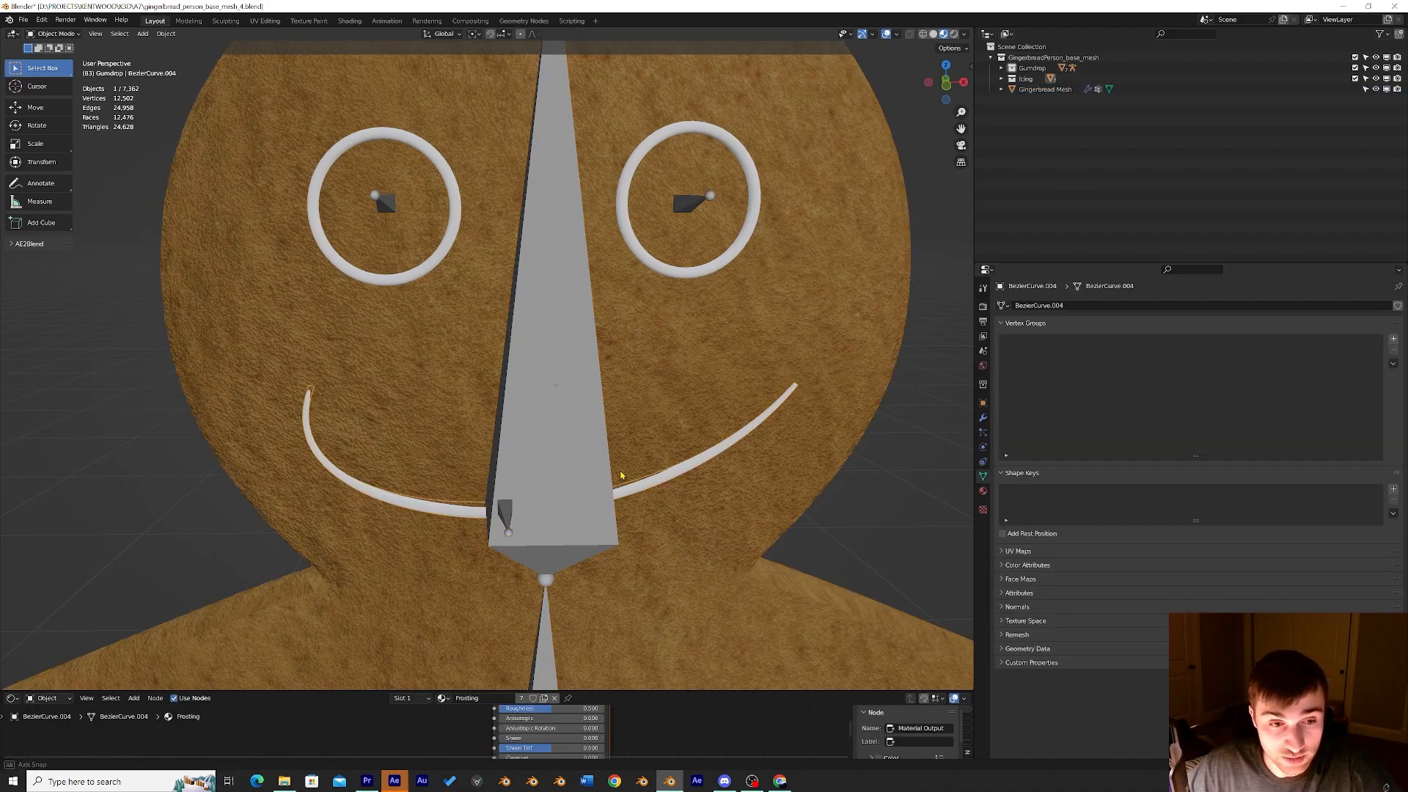
middle_drag(619, 471, 603, 473)
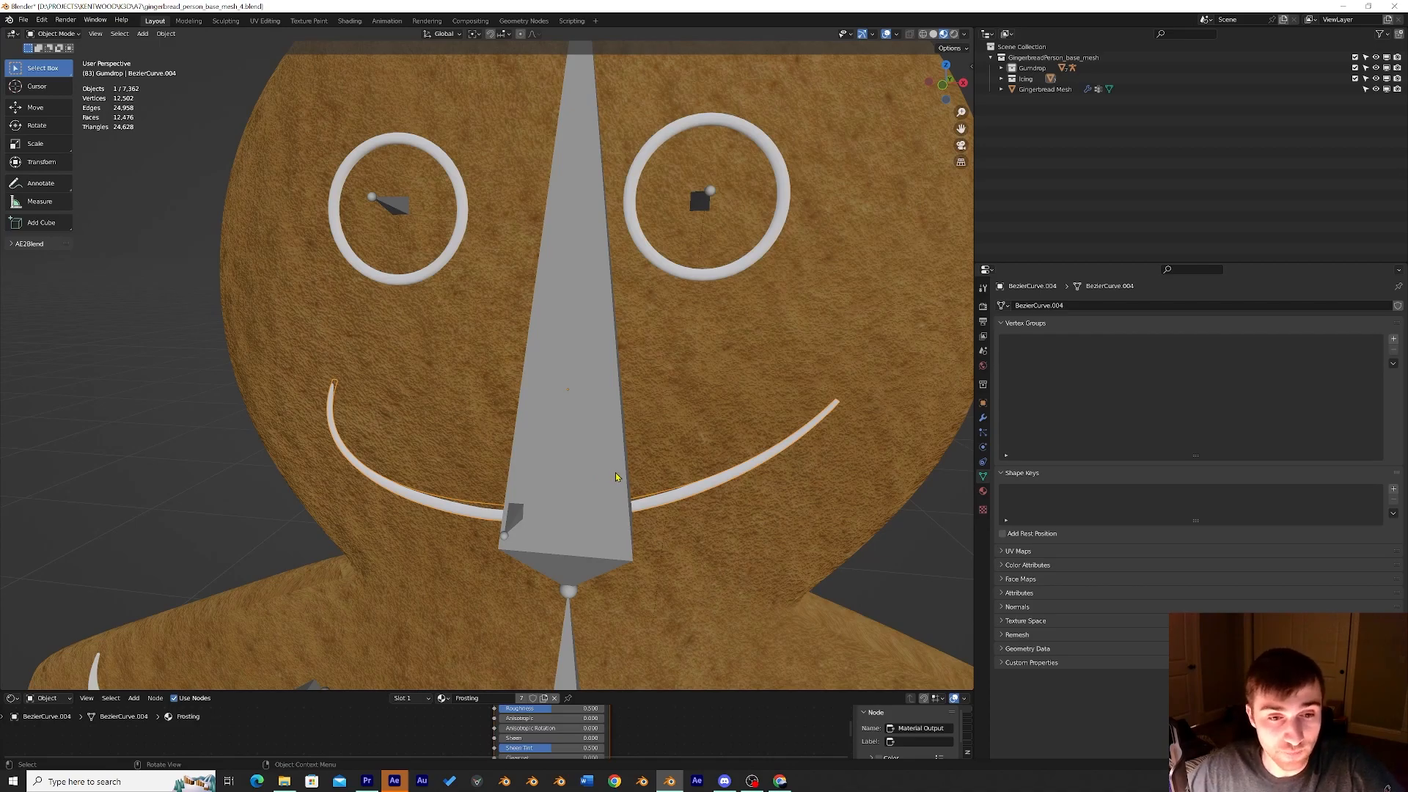
Parent the icing smile to the armature using Armature Deform With Empty Groups.
shift+click(567, 457)
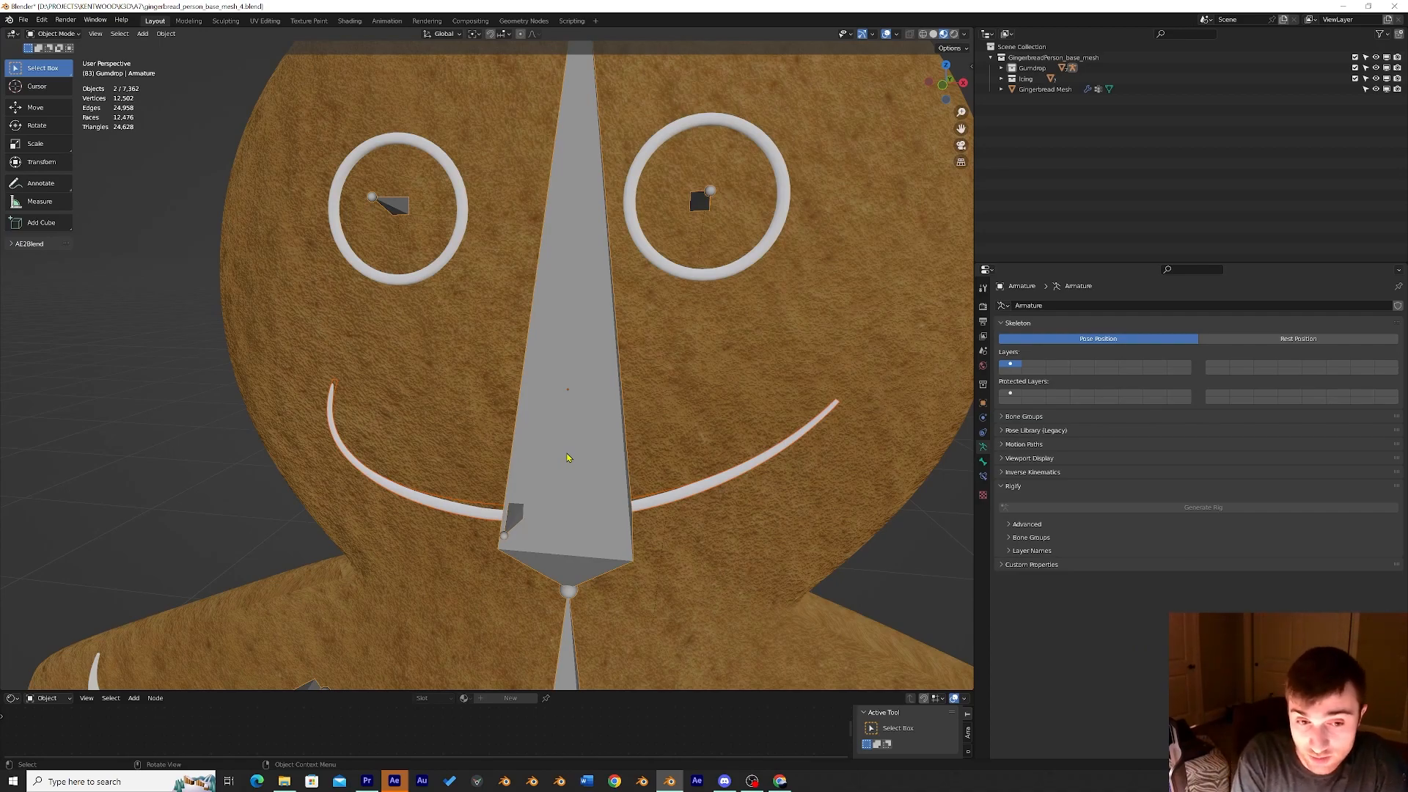
key(ctrl)
key(ctrl+p)
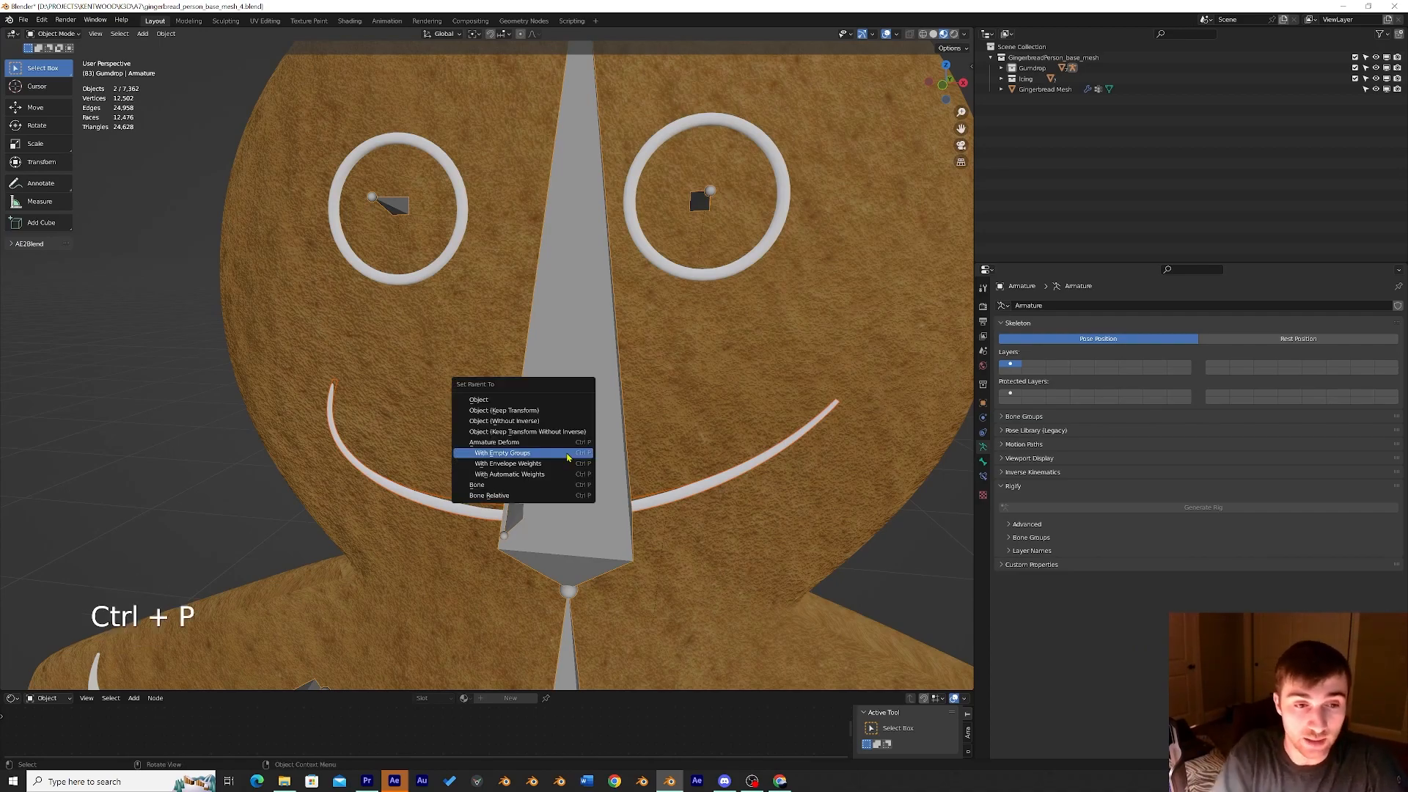
click(525, 456)
middle_drag(556, 479, 602, 461)
scroll(608, 468, down, 1)
scroll(616, 457, up, 2)
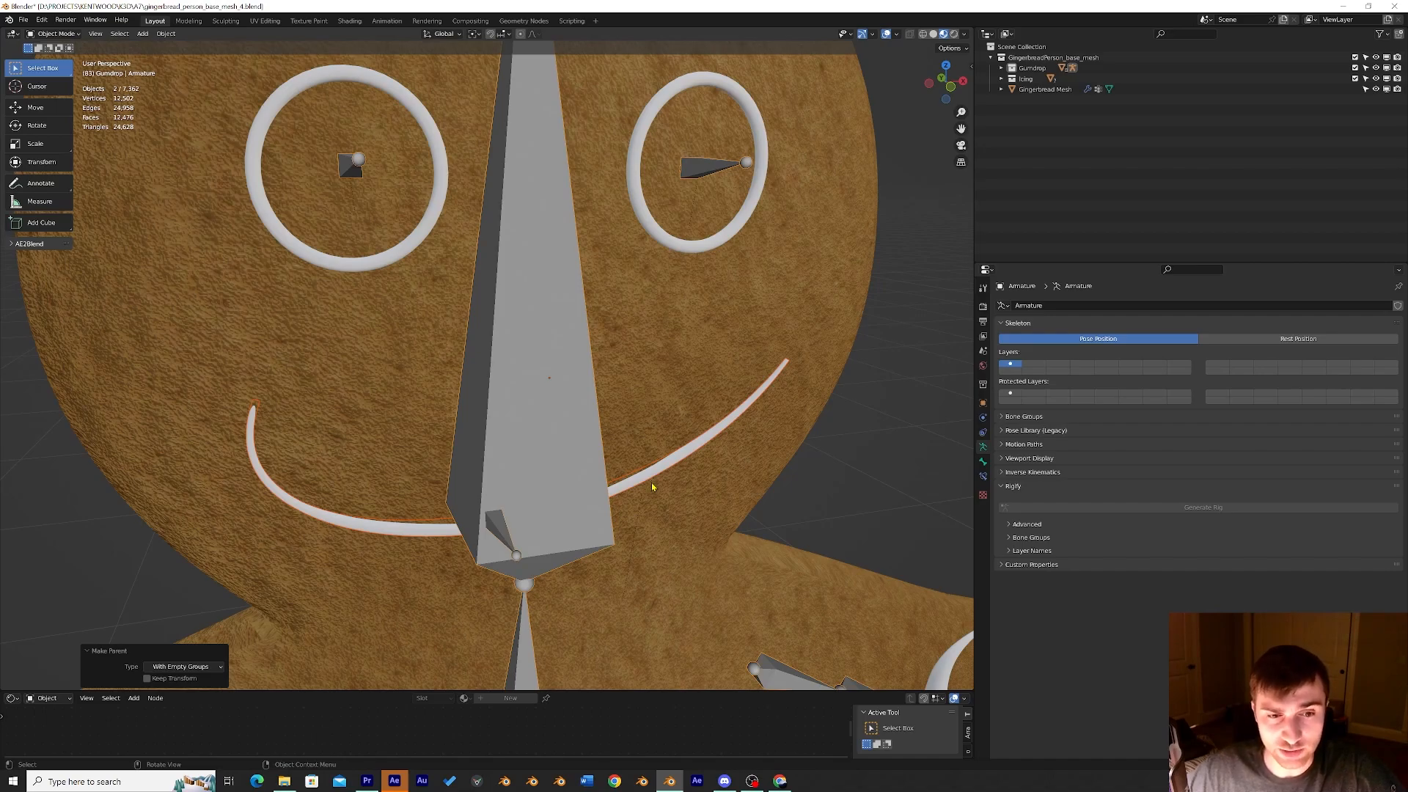
middle_drag(649, 483, 669, 481)
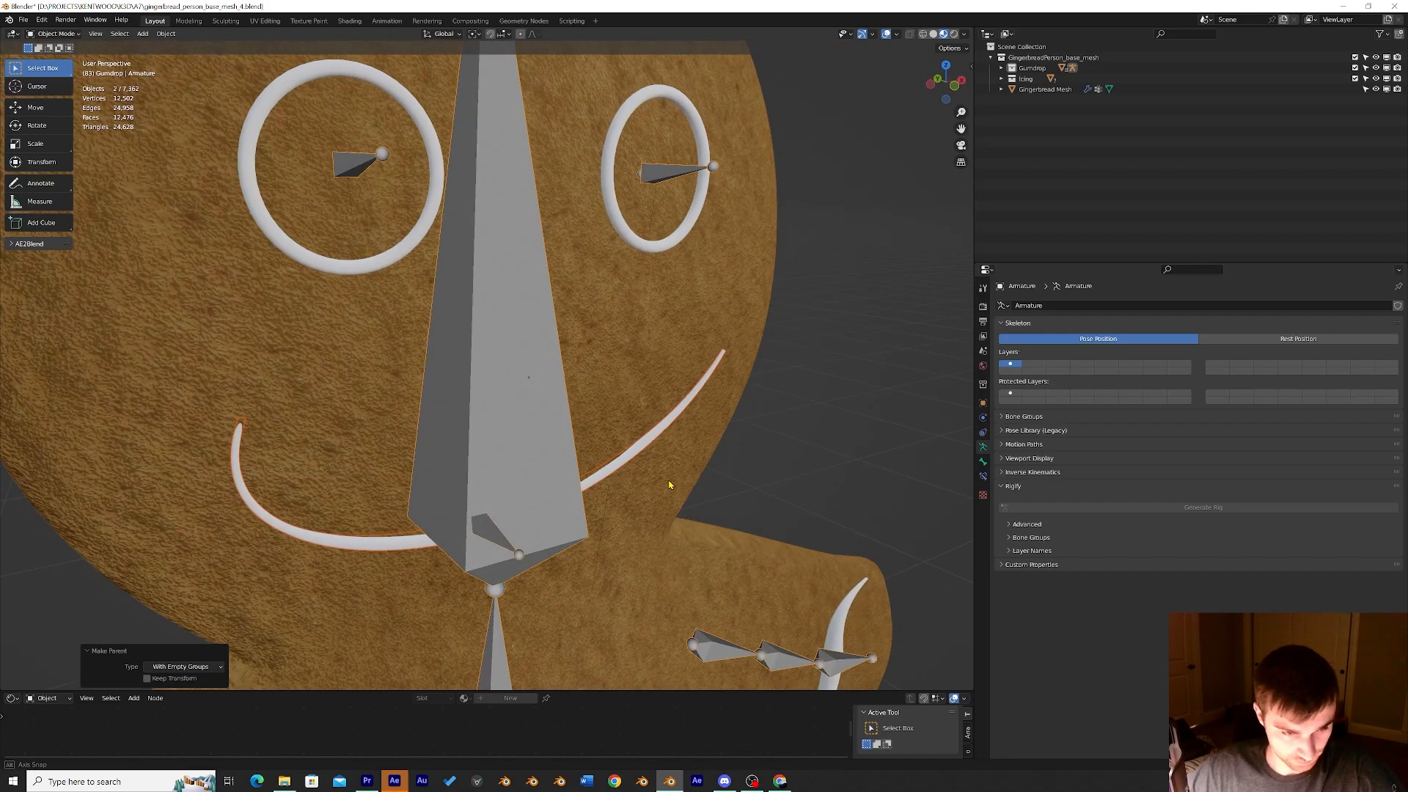
Select only the icing smile and select all its vertices in Edit Mode.
click(619, 491)
click(607, 474)
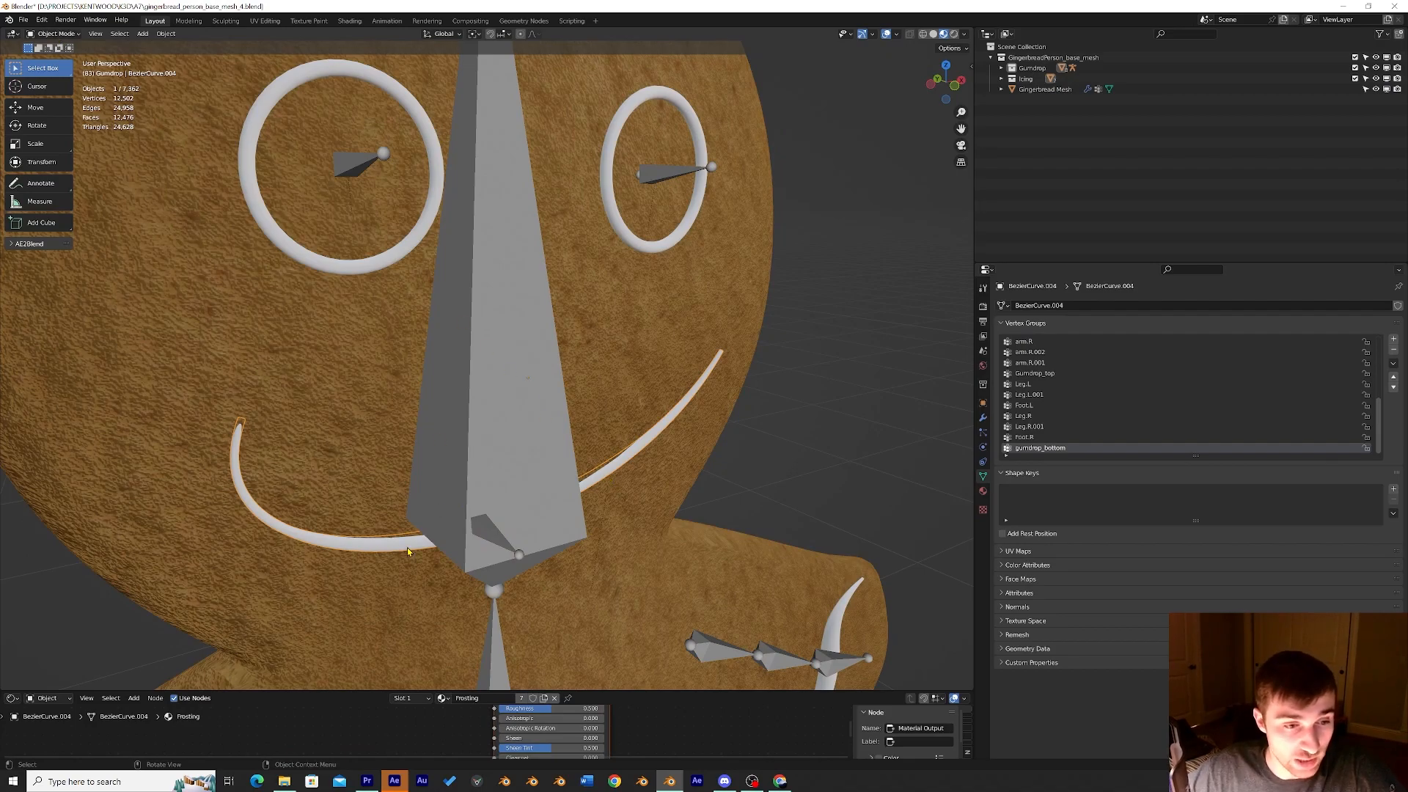
click(62, 34)
click(52, 59)
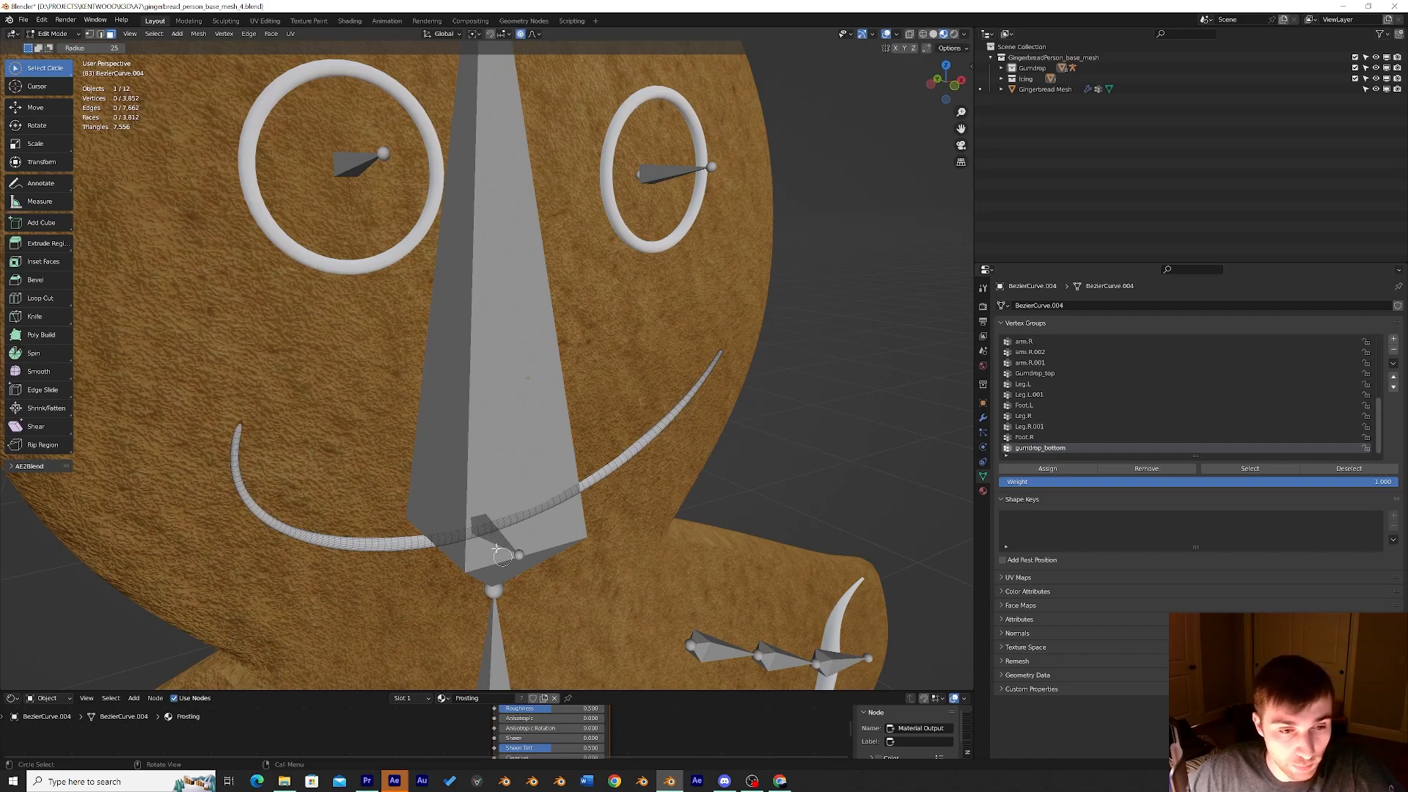
scroll(1056, 397, up, 2)
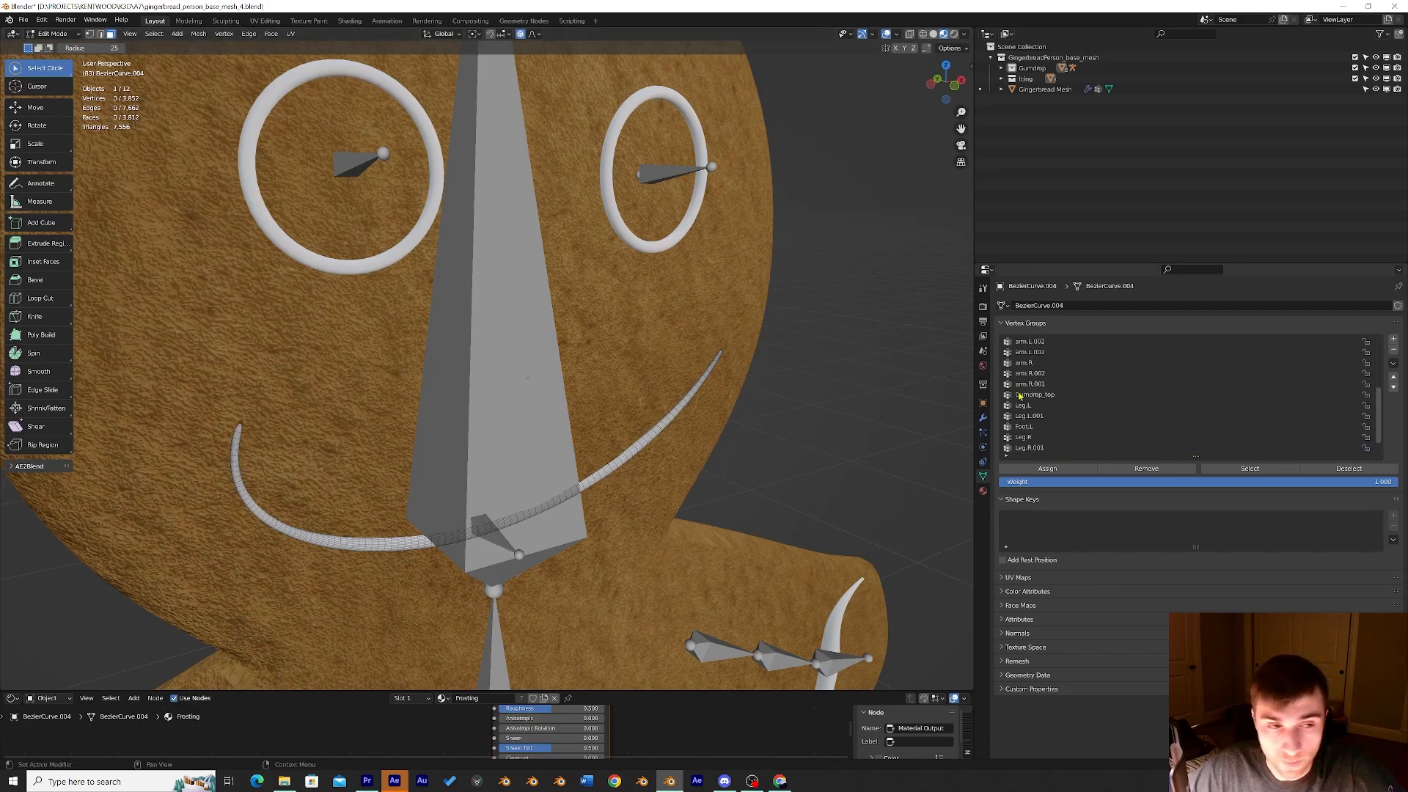
key(a)
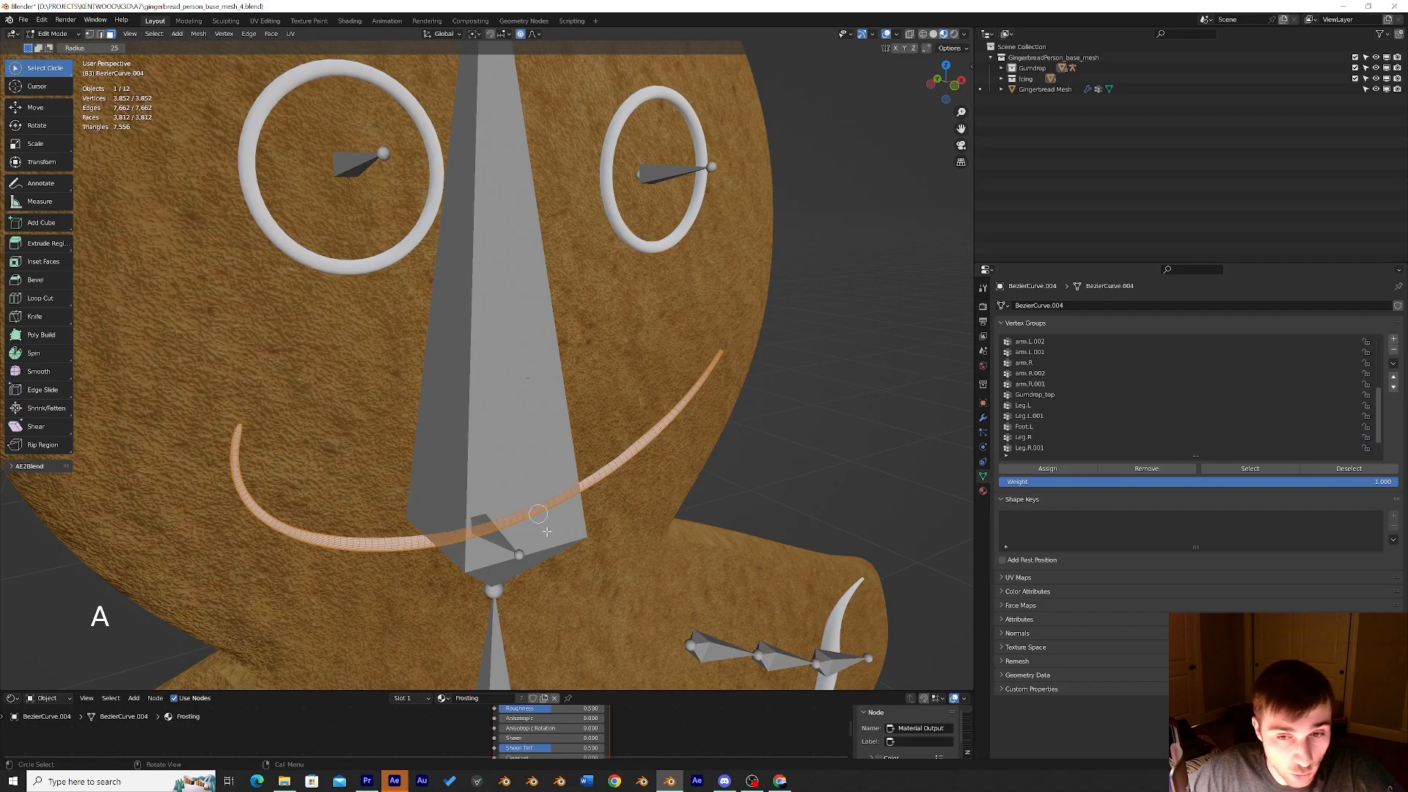
Assign the smile's selected vertices to the Mouth vertex group and return to Object Mode.
scroll(1131, 425, down, 2)
scroll(1087, 423, up, 4)
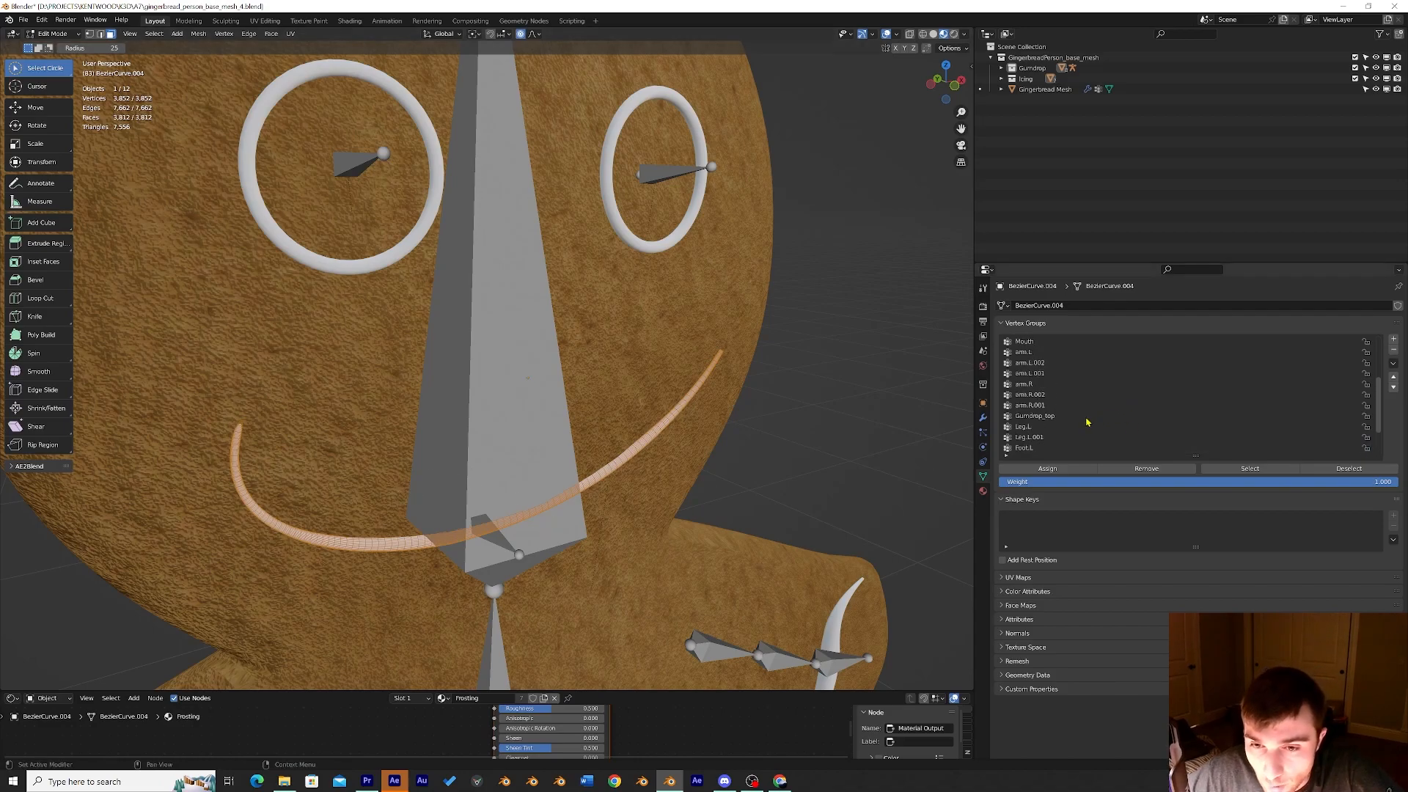
scroll(1087, 422, up, 8)
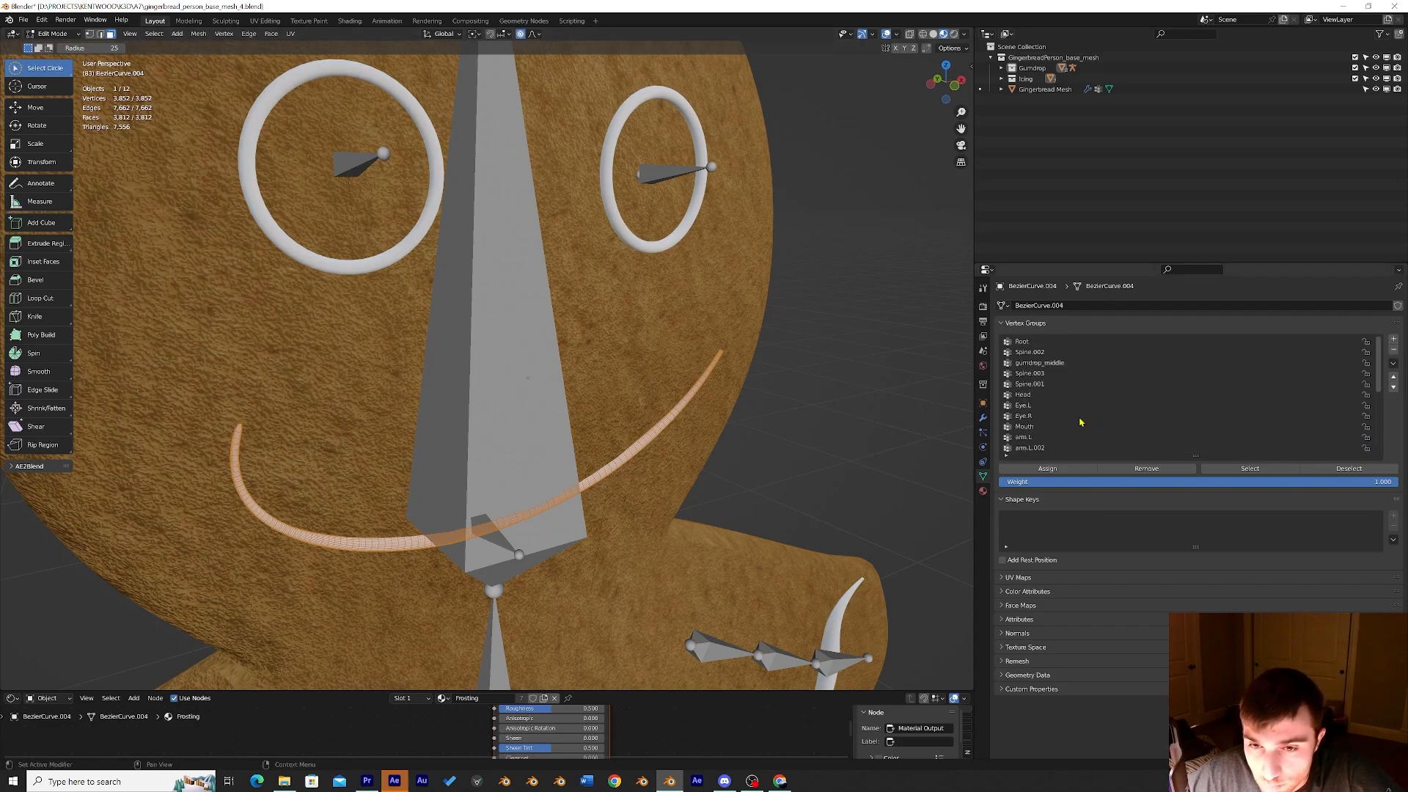
scroll(1053, 412, down, 5)
click(1021, 374)
mouse_move(645, 493)
middle_down()
mouse_move(675, 477)
mouse_move(669, 492)
middle_up()
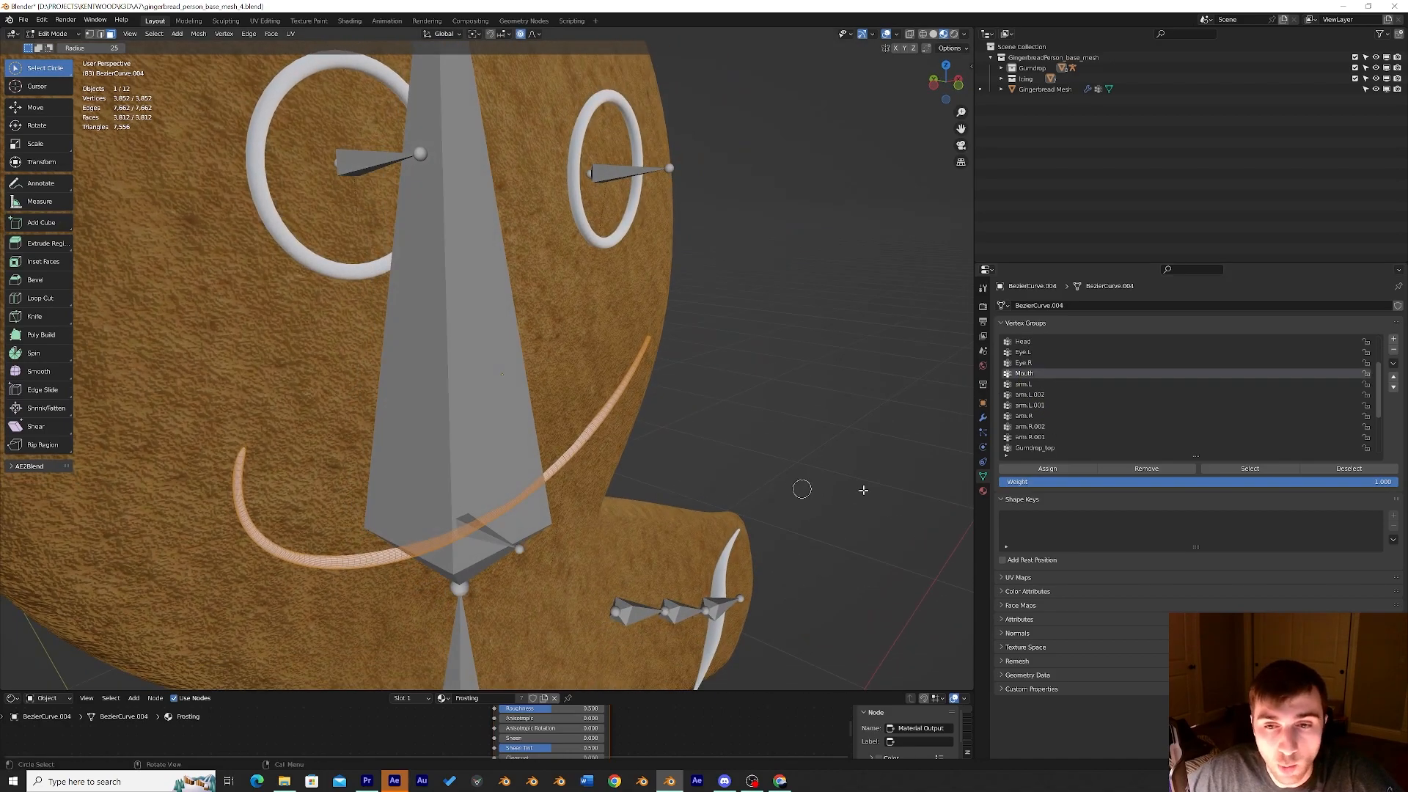
click(1059, 472)
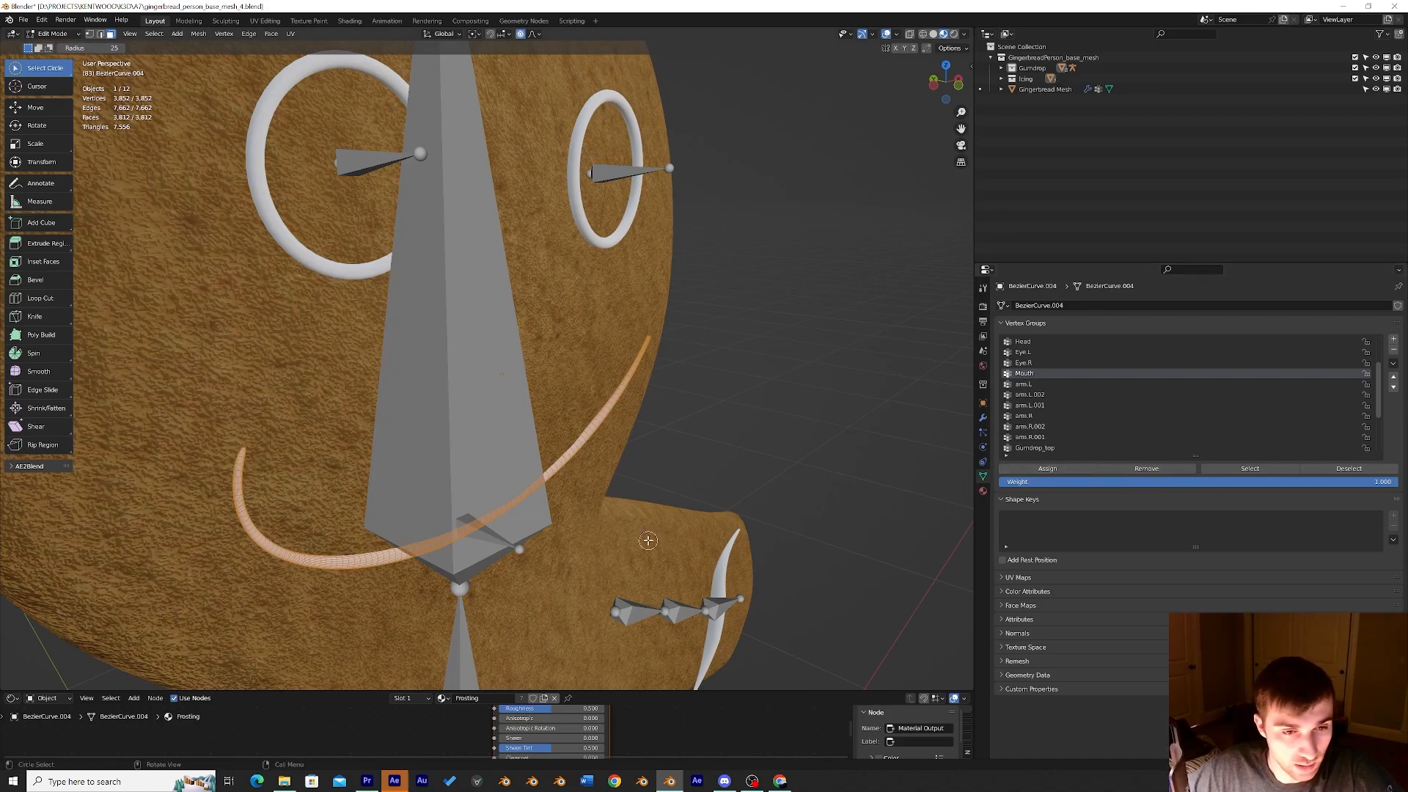
key(Tab)
Switch the armature to Pose Mode, try rotating the Head bone about the Z axis to check the smile, and undo the last rotation.
click(70, 33)
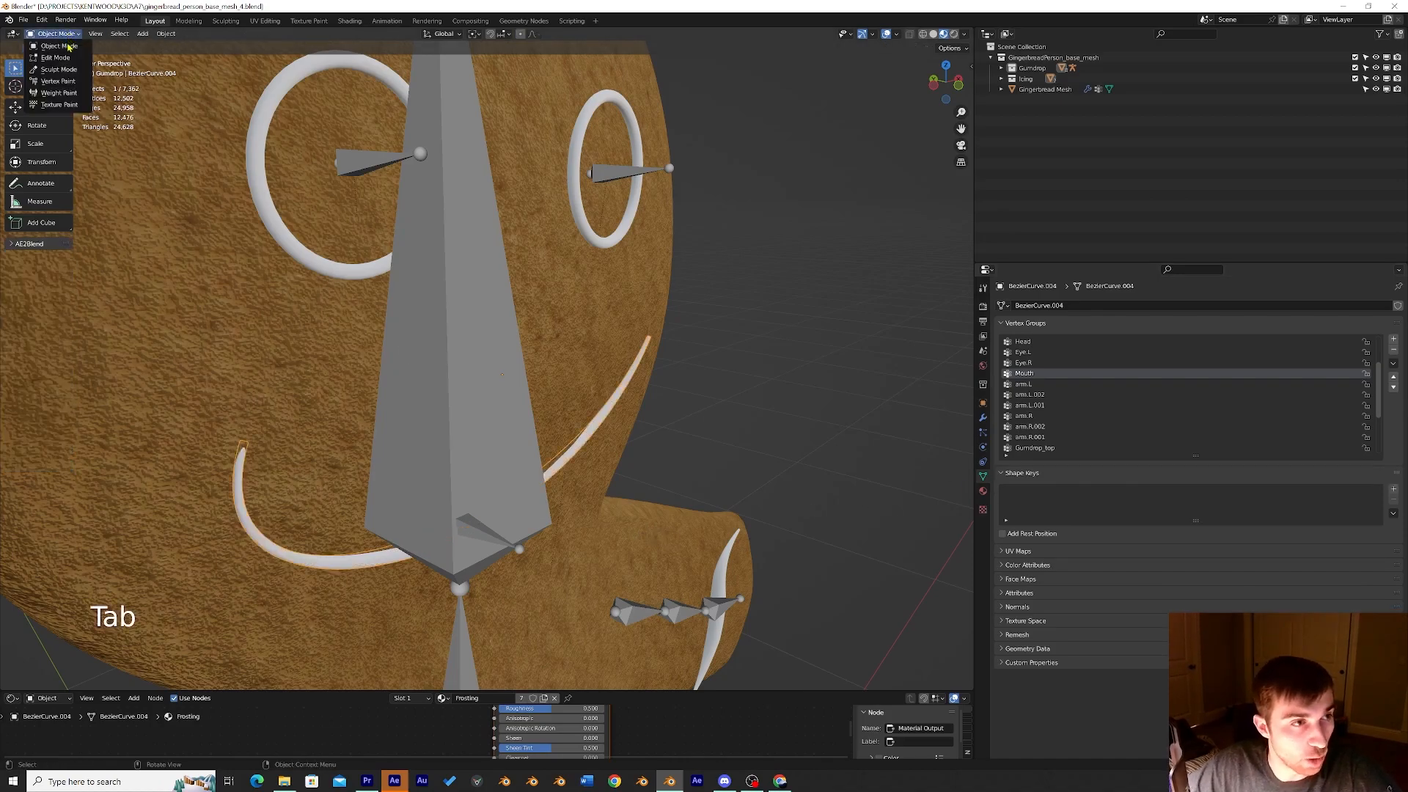
click(418, 241)
scroll(115, 109, down, 1)
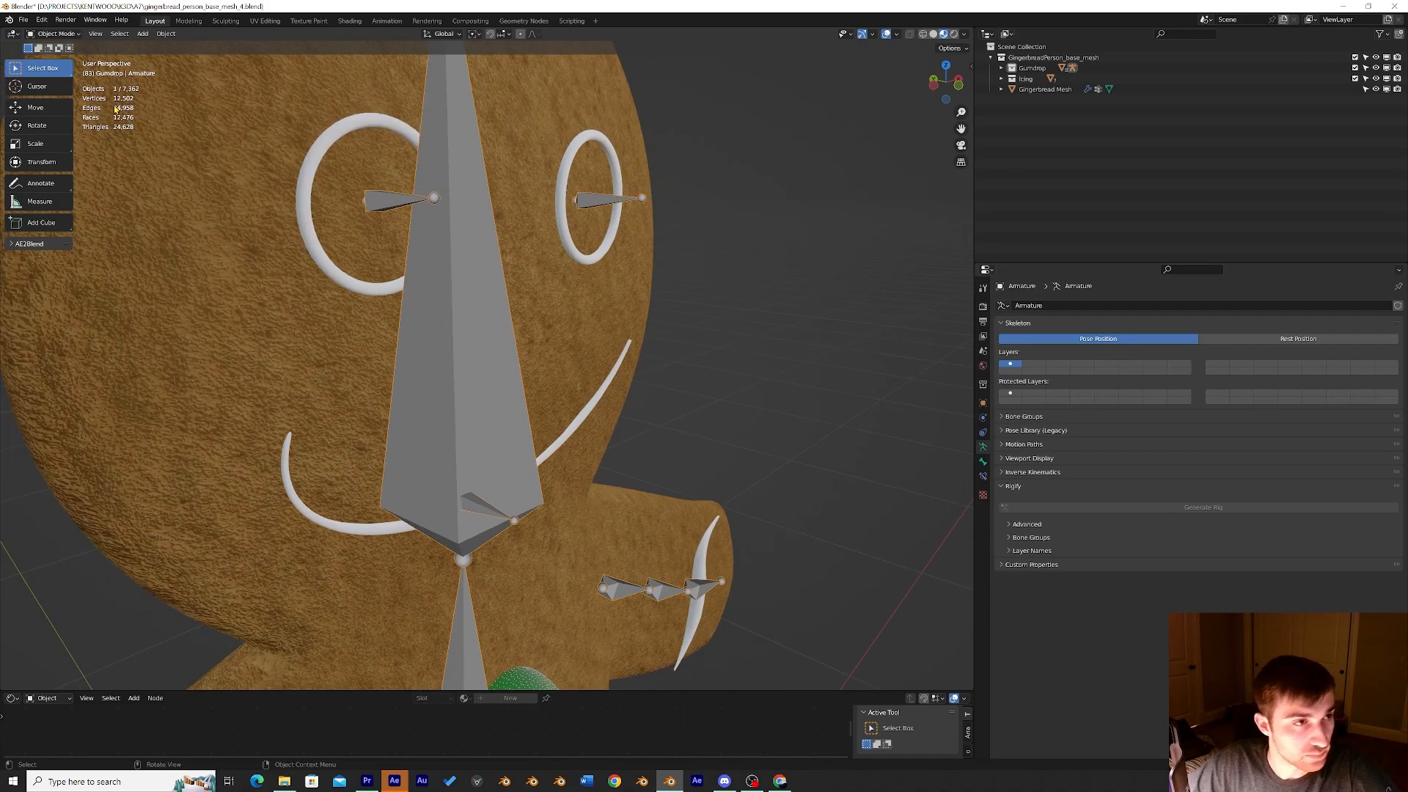
click(53, 34)
click(65, 73)
click(461, 349)
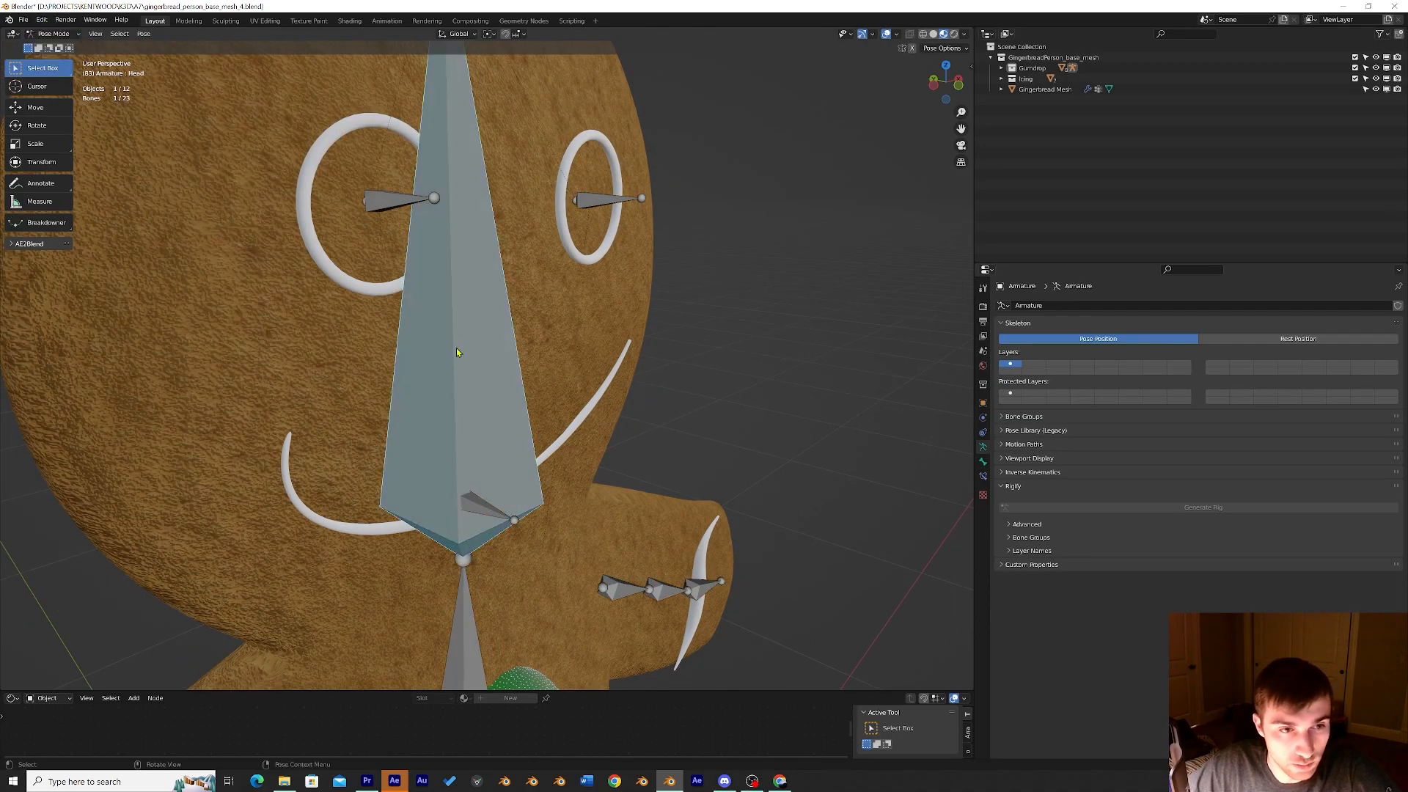
middle_drag(462, 350, 729, 447)
key(r)
key(z)
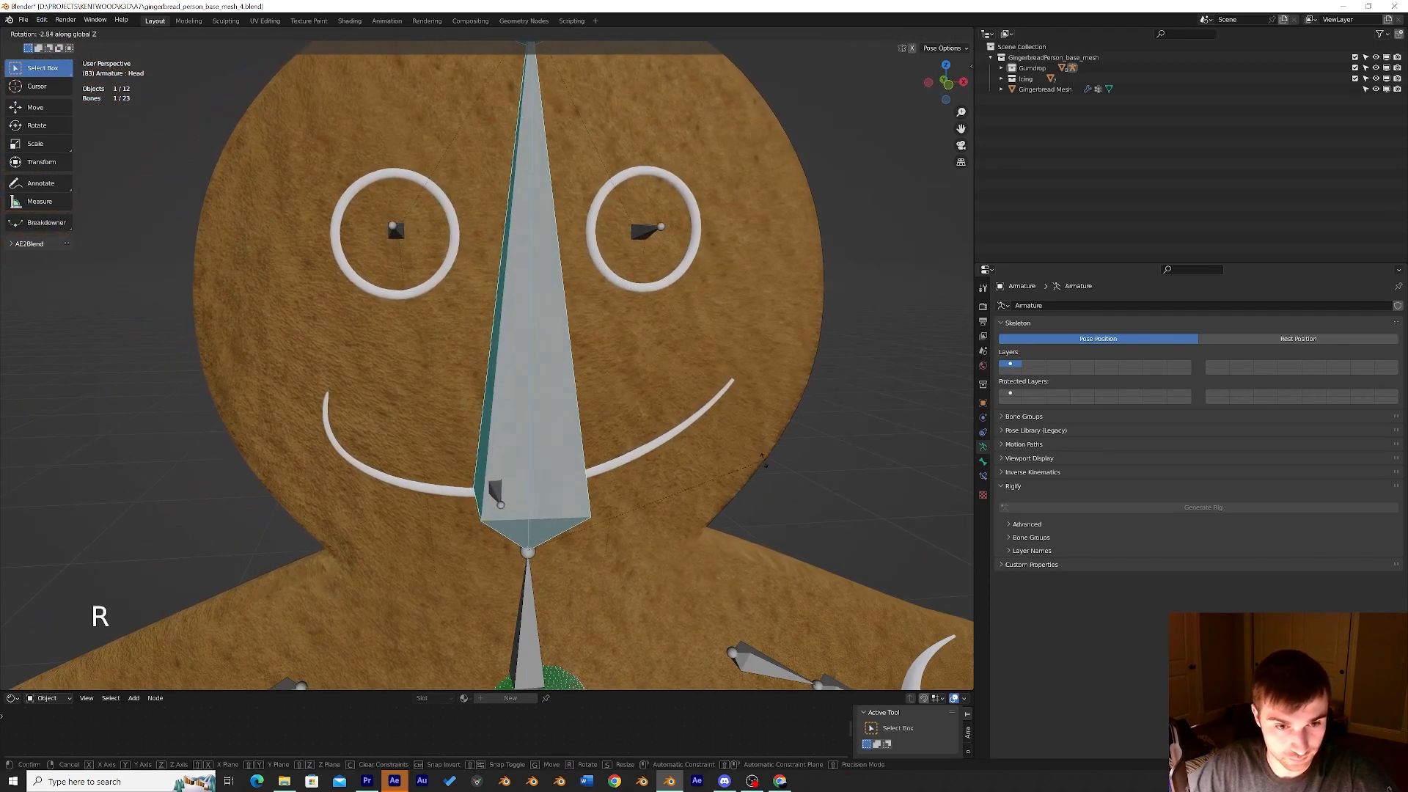
click(765, 463)
key(r)
key(z)
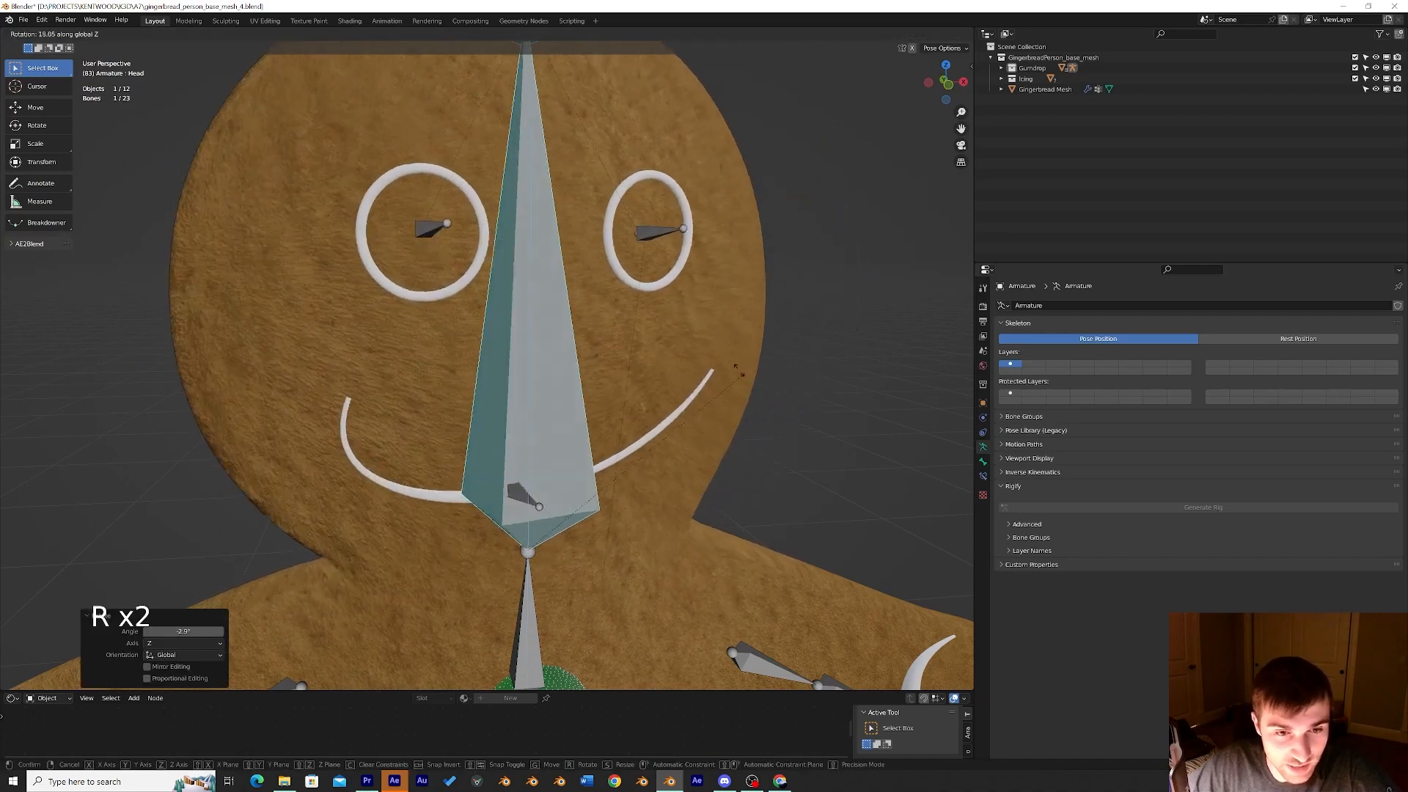
click(688, 433)
key(ctrl+z)
Try moving the Mouth bone forward to check that it drives the smile, and undo the move.
middle_drag(688, 433, 585, 507)
click(504, 485)
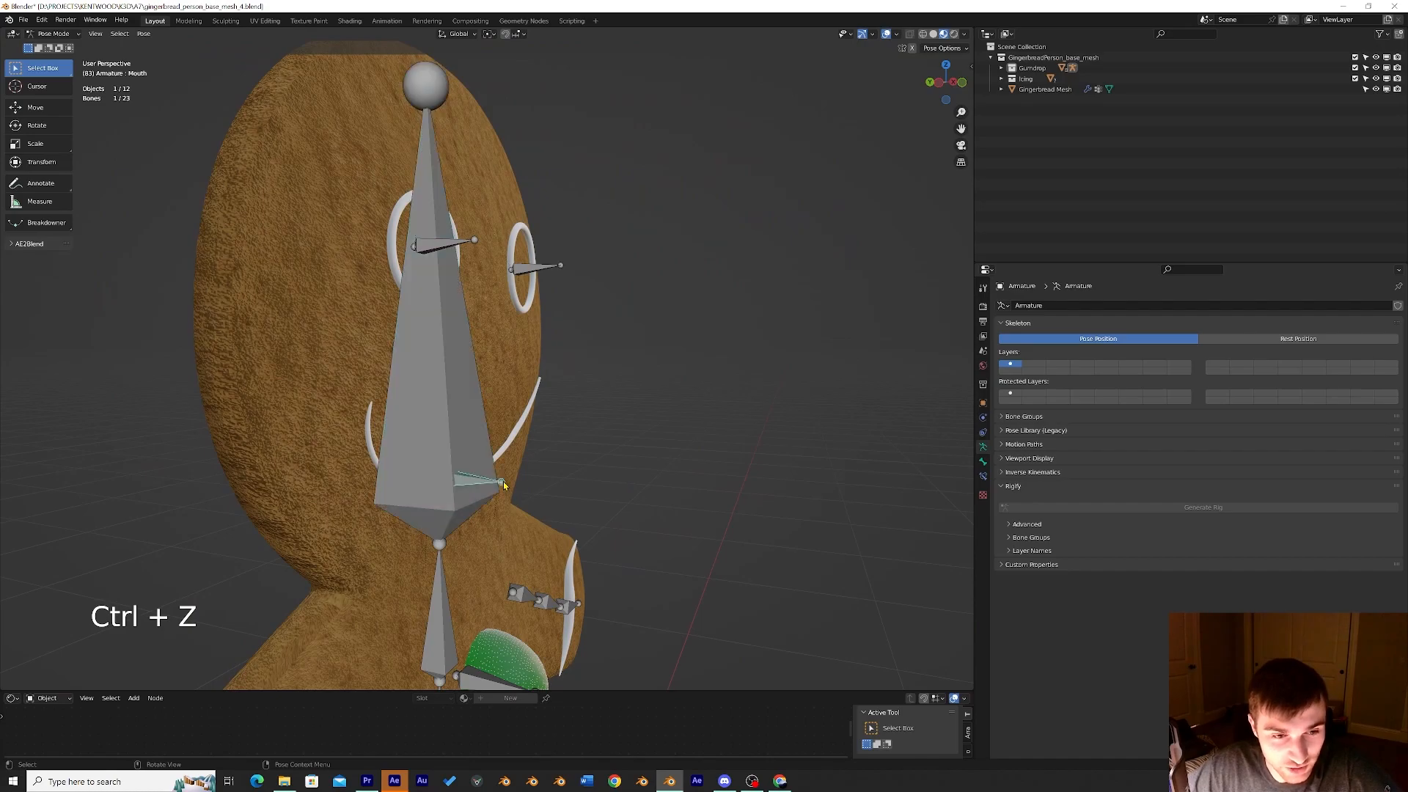
key(g)
click(564, 478)
key(ctrl+z)
middle_drag(575, 481, 449, 486)
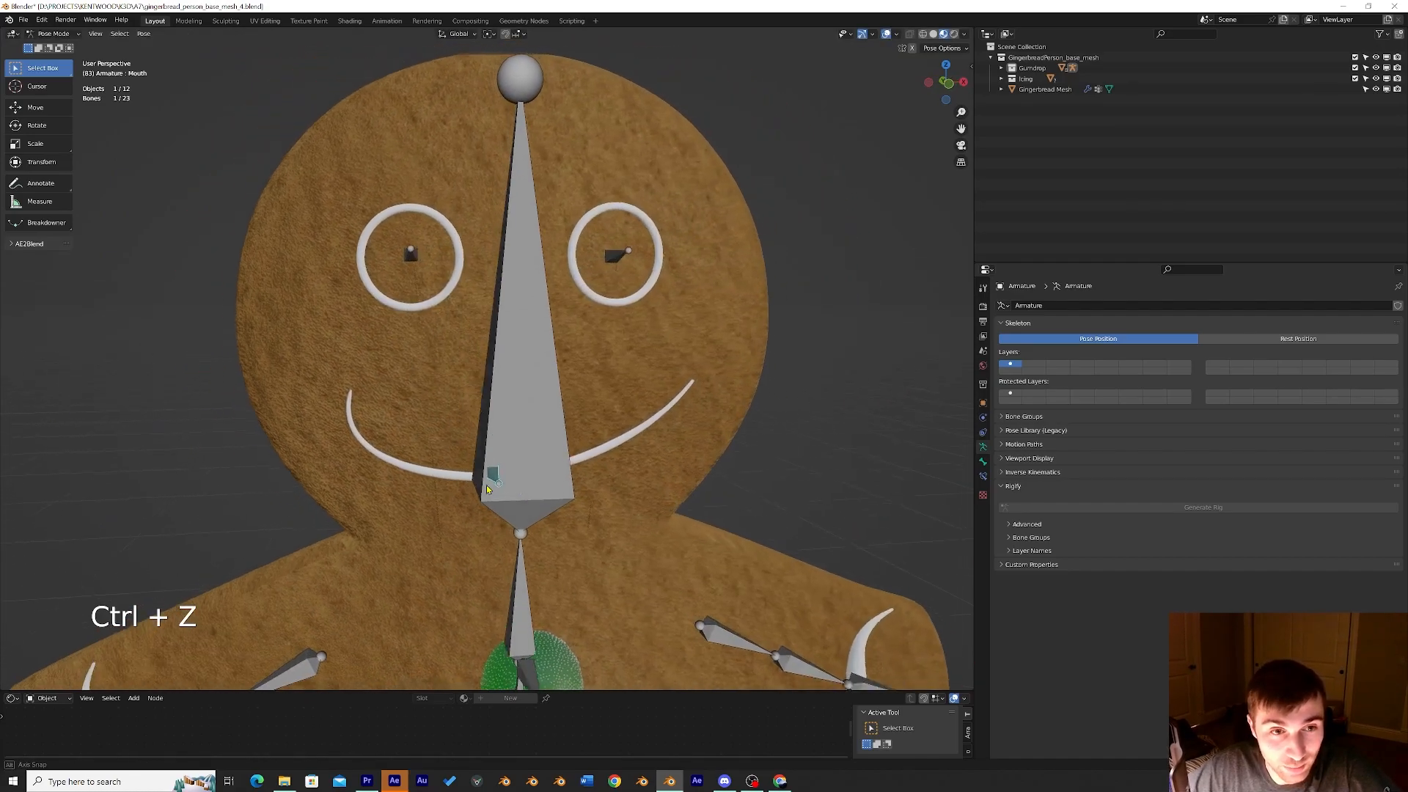
Return the armature to Object Mode and enter Edit Mode on it, working at the left arm's icing stripe.
scroll(513, 499, down, 5)
shift+middle_drag(559, 522, 426, 386)
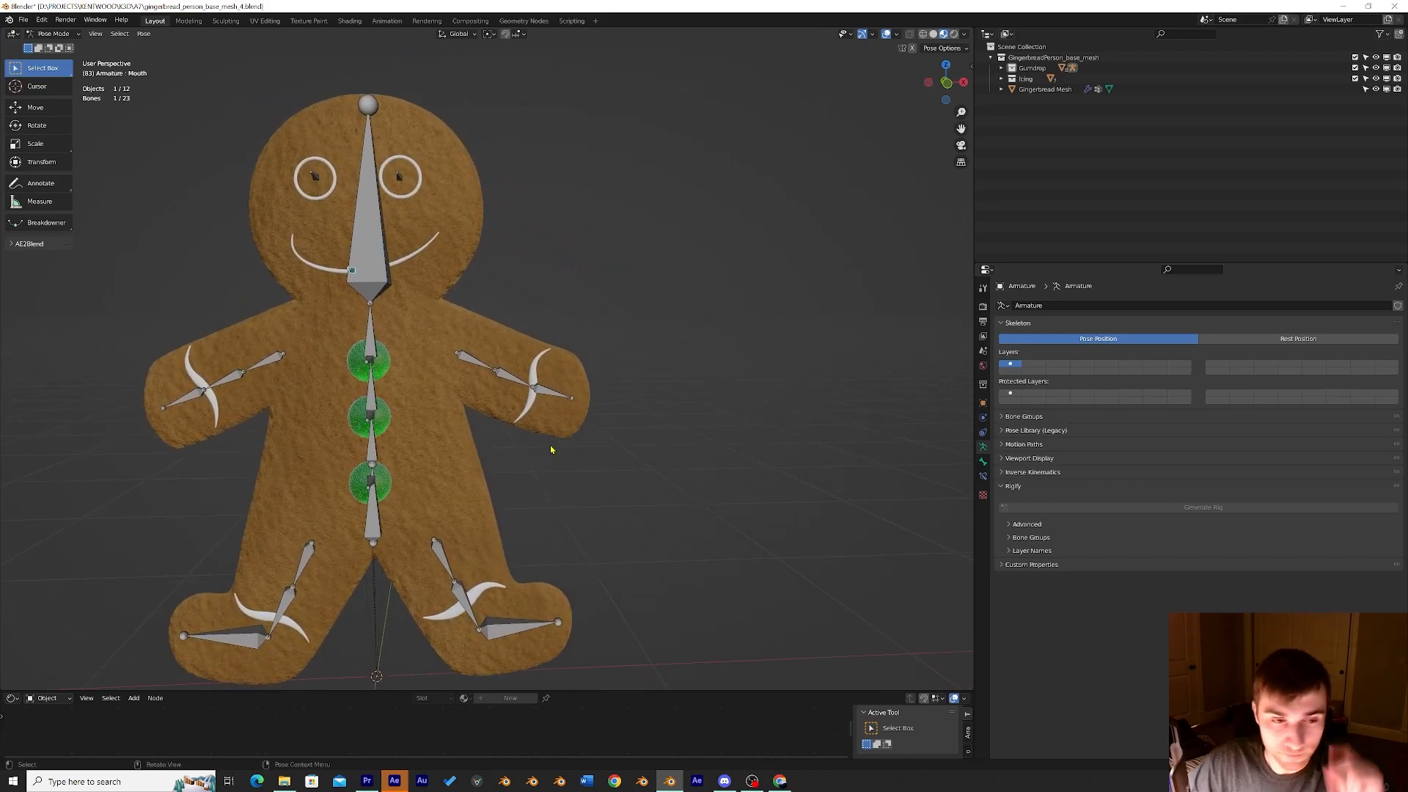
scroll(564, 418, up, 6)
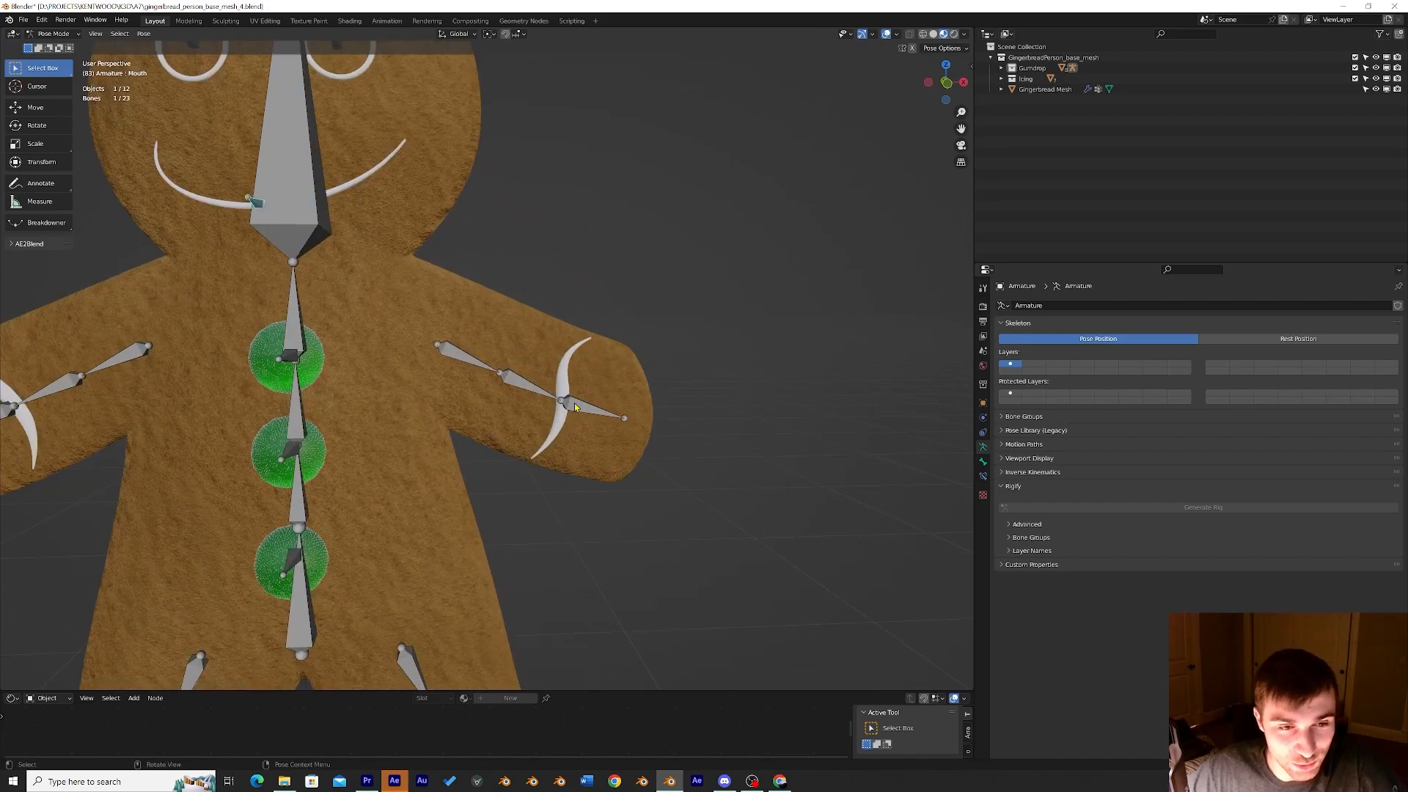
shift+middle_drag(615, 429, 556, 393)
scroll(556, 394, up, 1)
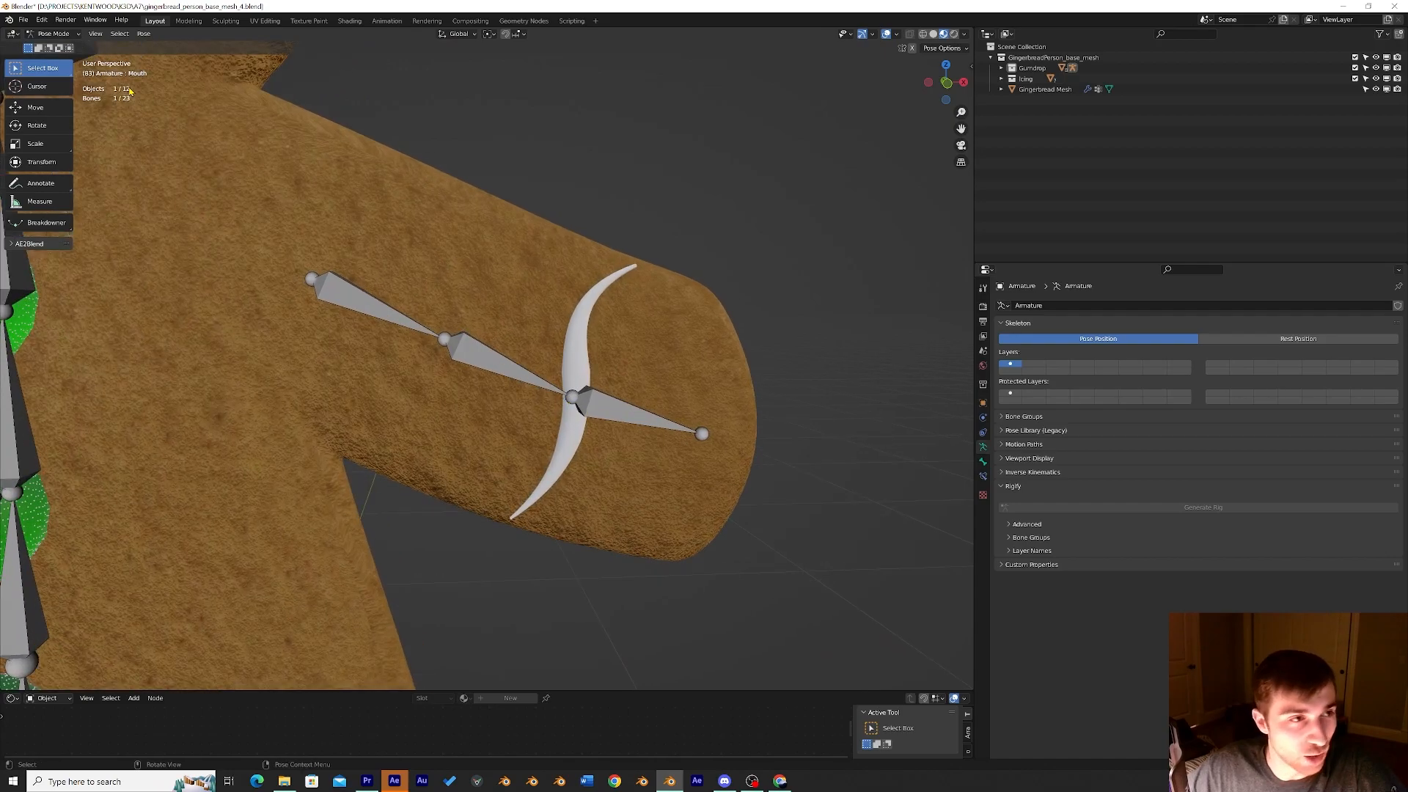
click(69, 34)
click(52, 47)
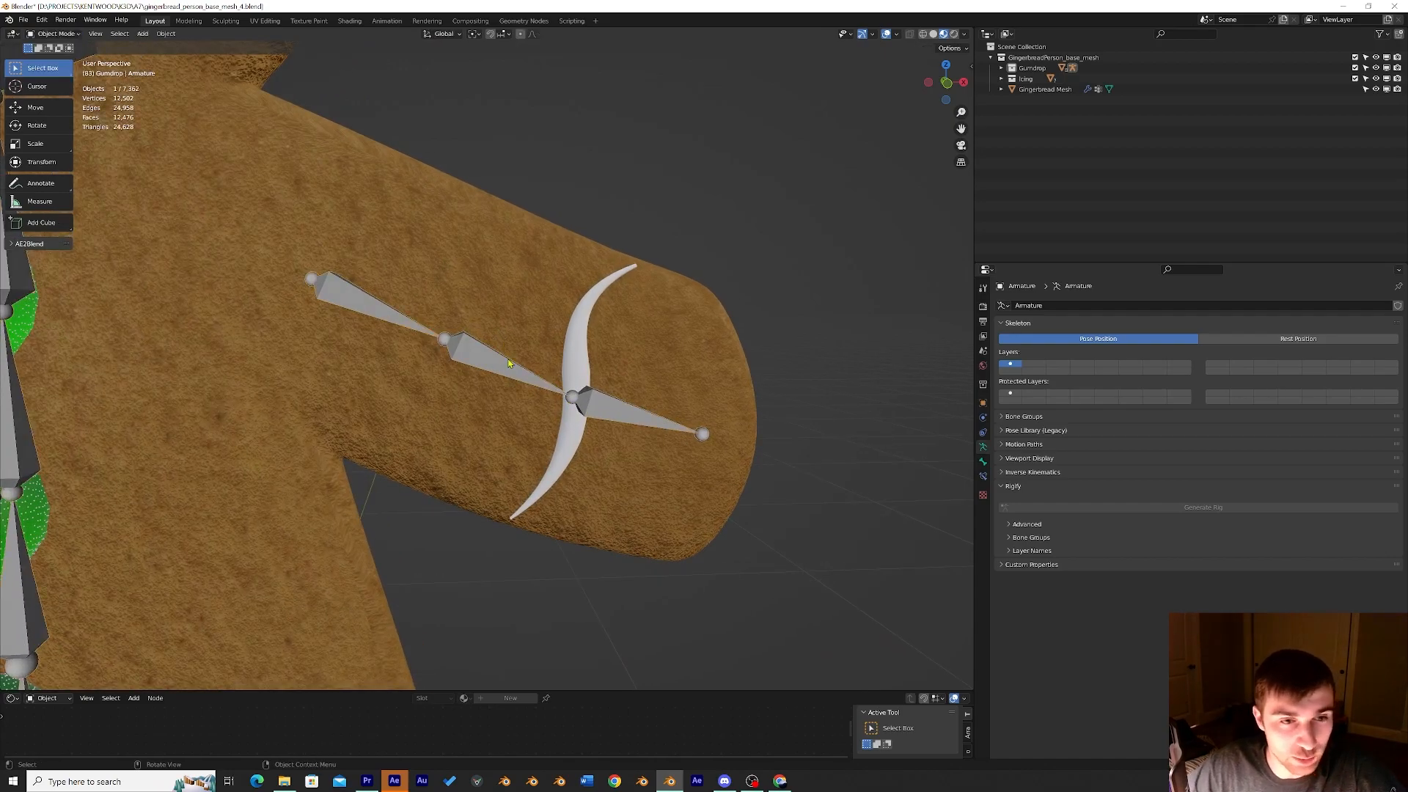
click(578, 448)
click(610, 410)
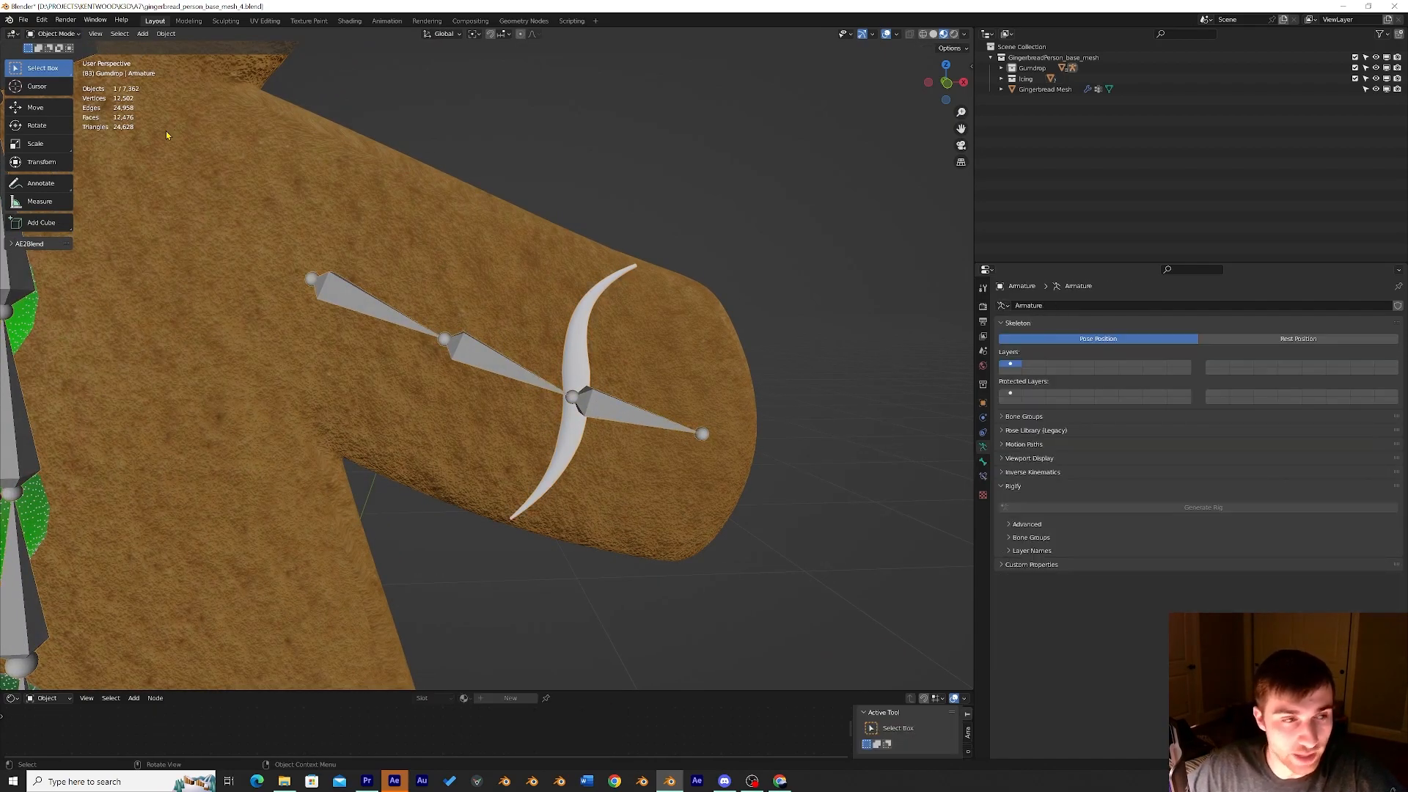
click(55, 34)
click(51, 60)
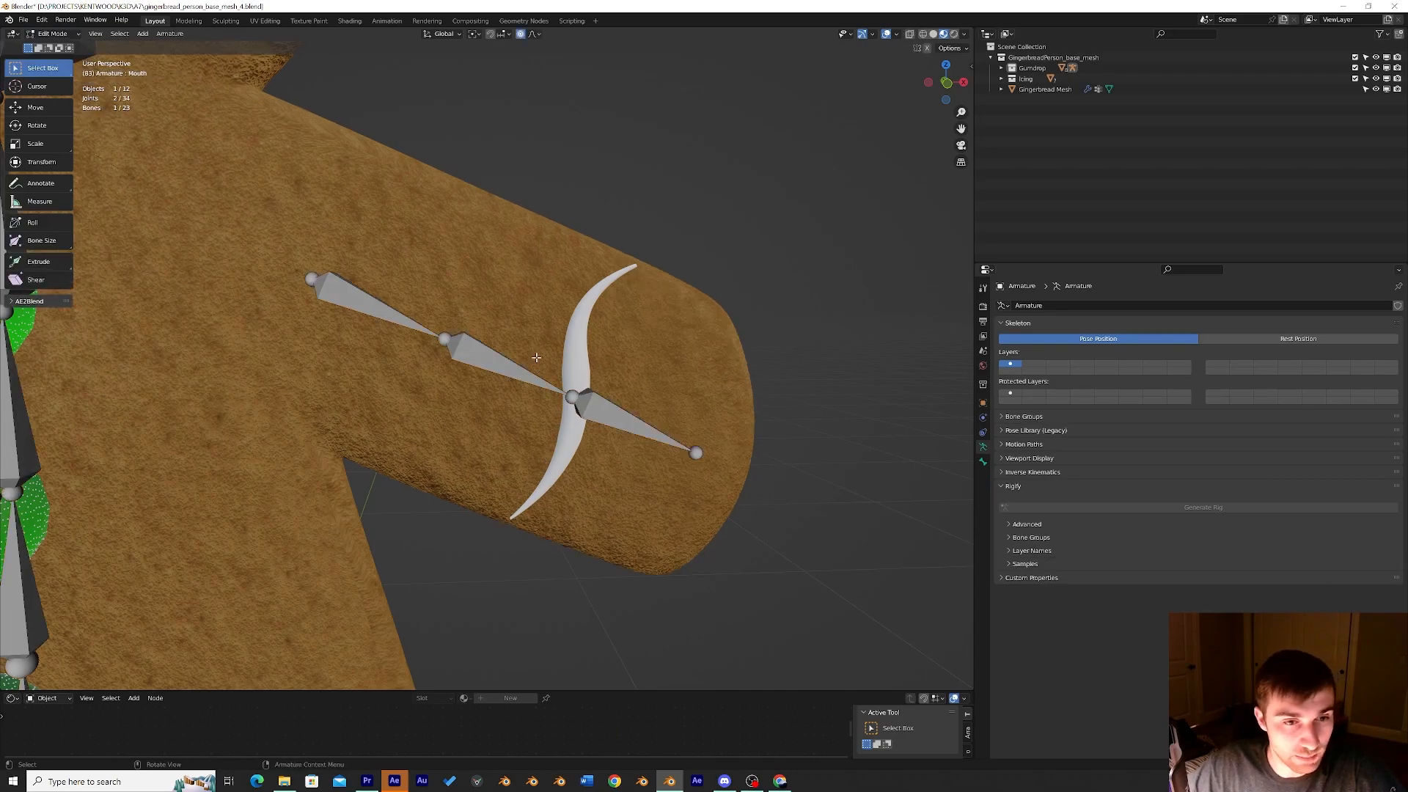
Duplicate the left arm's hand bone arm.L.001 and place the copy just above the original.
click(603, 412)
middle_drag(603, 413, 638, 385)
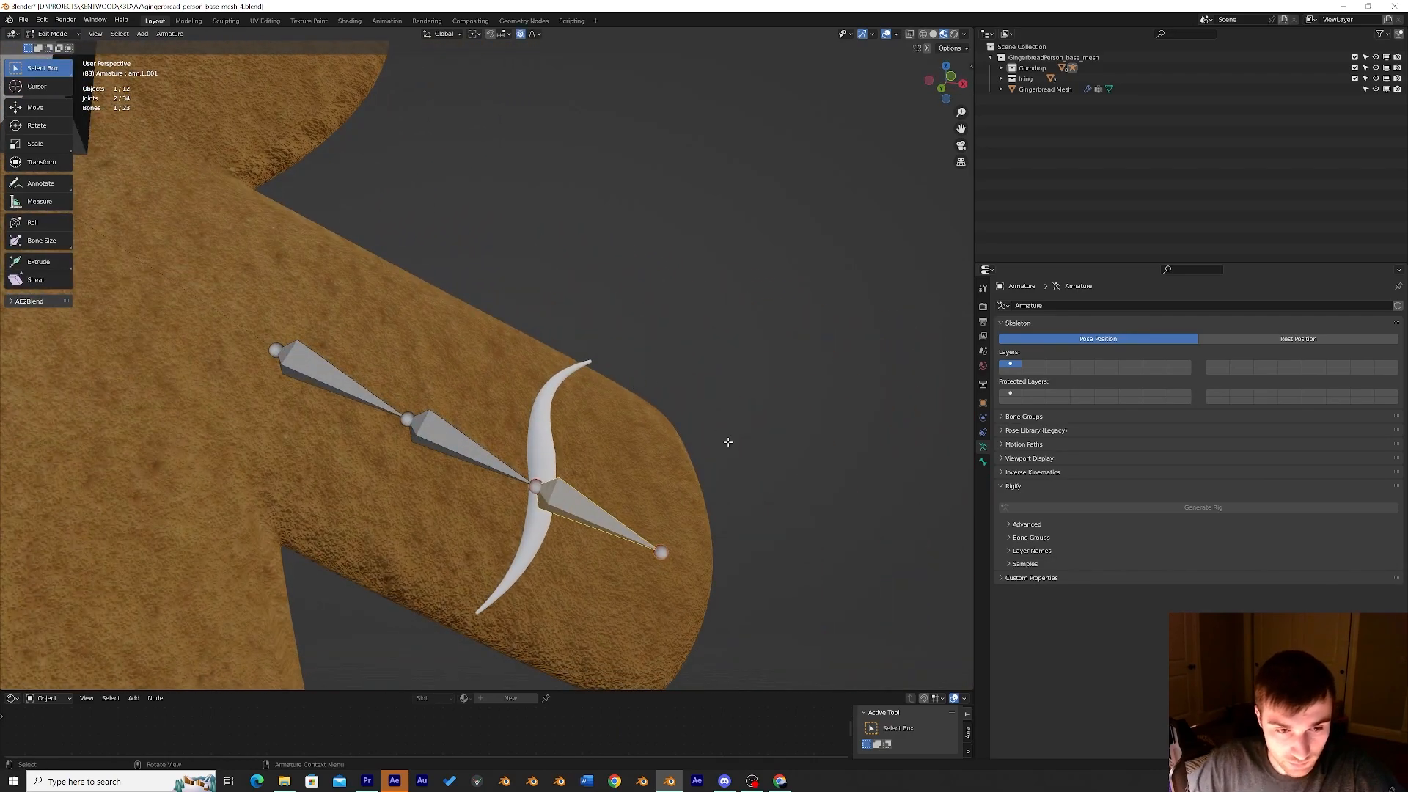
key(KP_Decimal)
scroll(493, 386, down, 6)
middle_drag(493, 386, 481, 352)
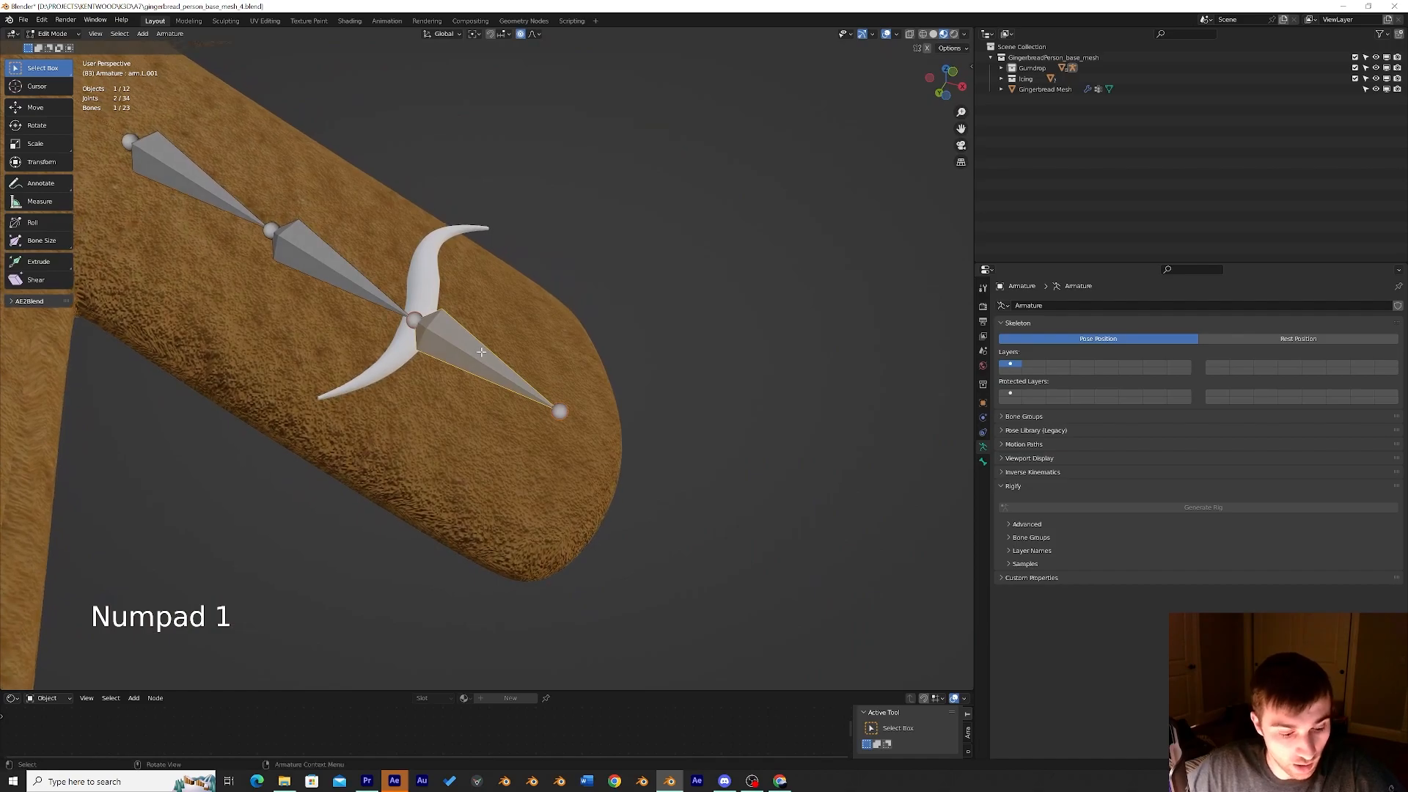
key(shift+d)
click(486, 304)
Rotate the duplicated hand bone 90° about the global X axis.
key(r)
key(9)
key(0)
key(Return)
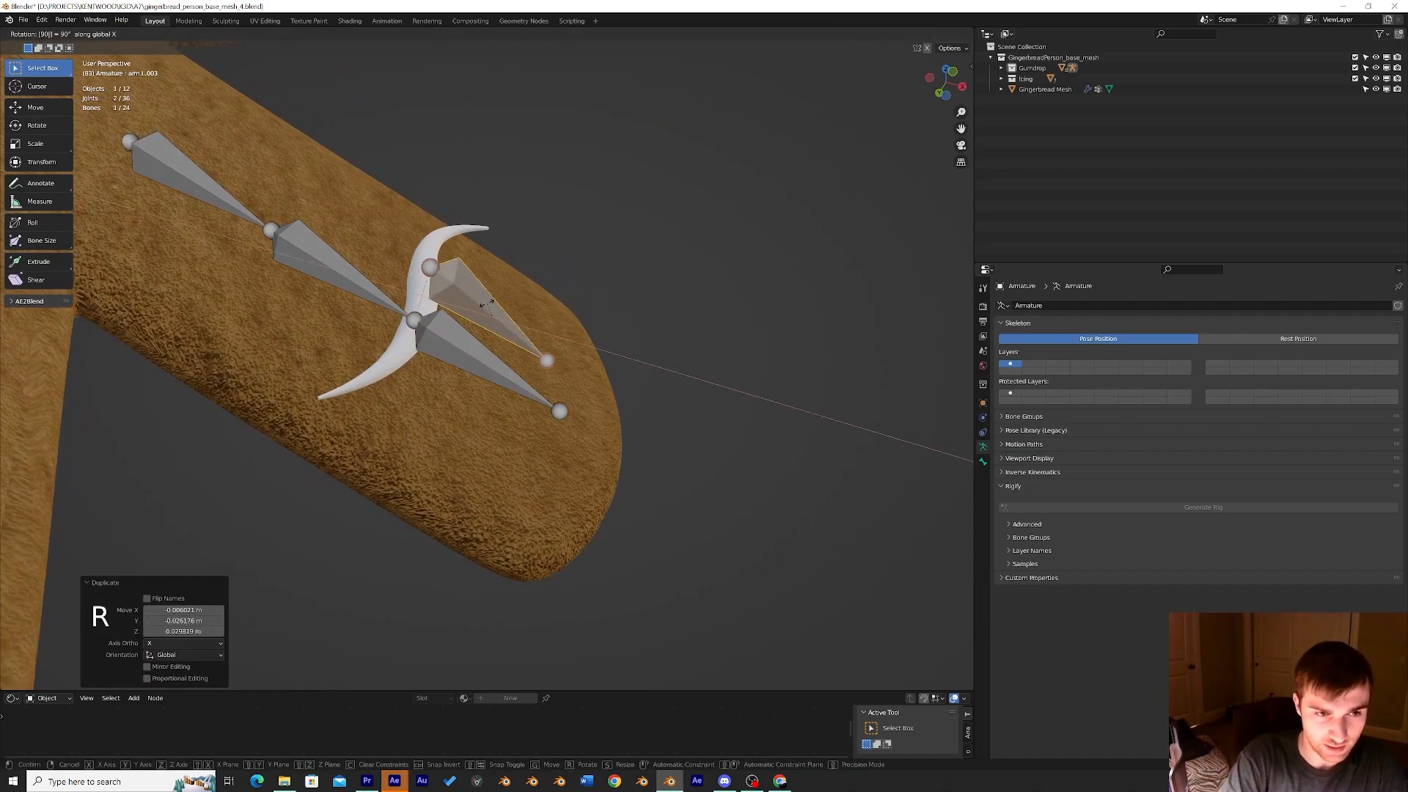
scroll(487, 303, down, 1)
middle_drag(487, 303, 394, 484)
scroll(394, 484, down, 1)
Rotate the duplicated bone 90° about the global Z axis, then about -205° more so it points forward out of the arm.
key(r)
key(z)
key(9)
key(0)
key(Return)
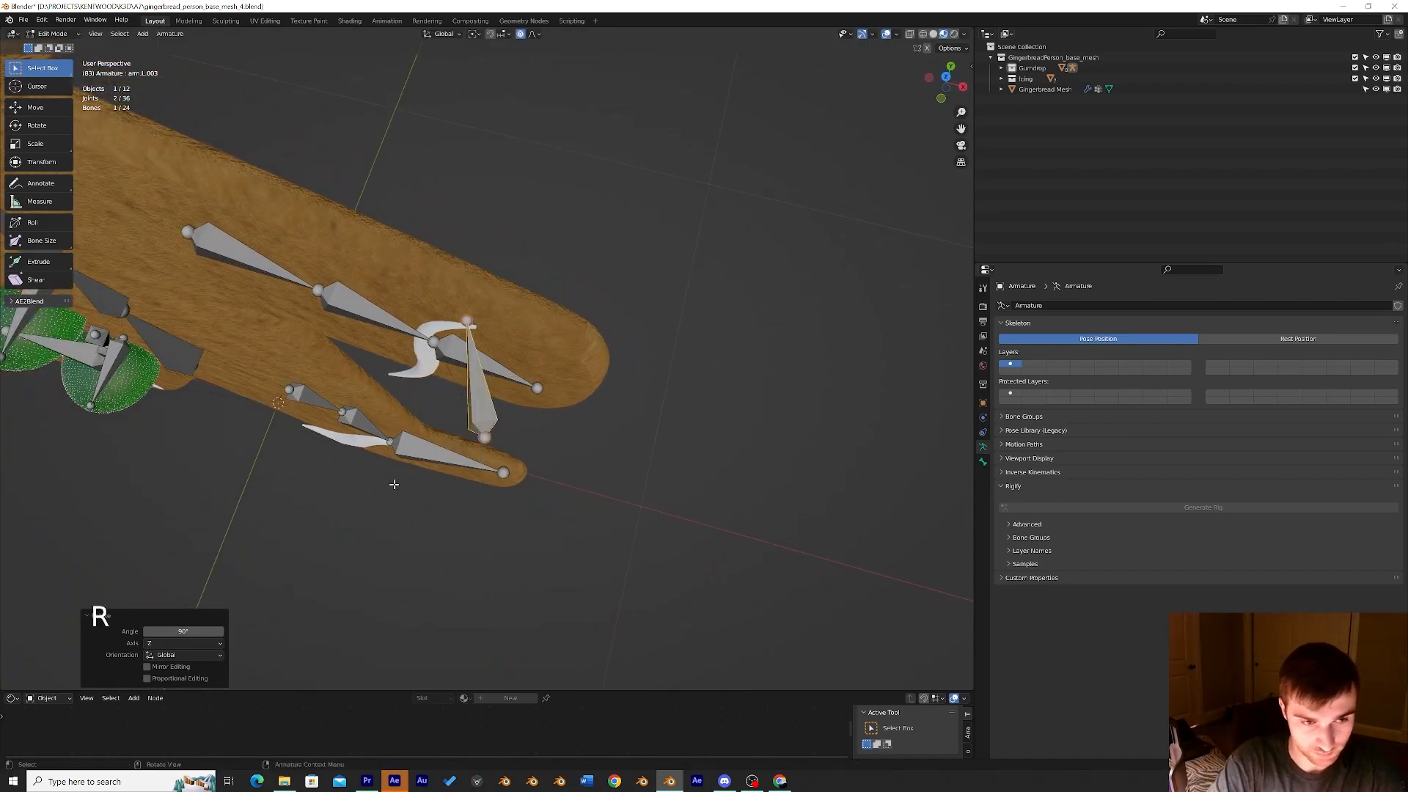
key(r)
key(z)
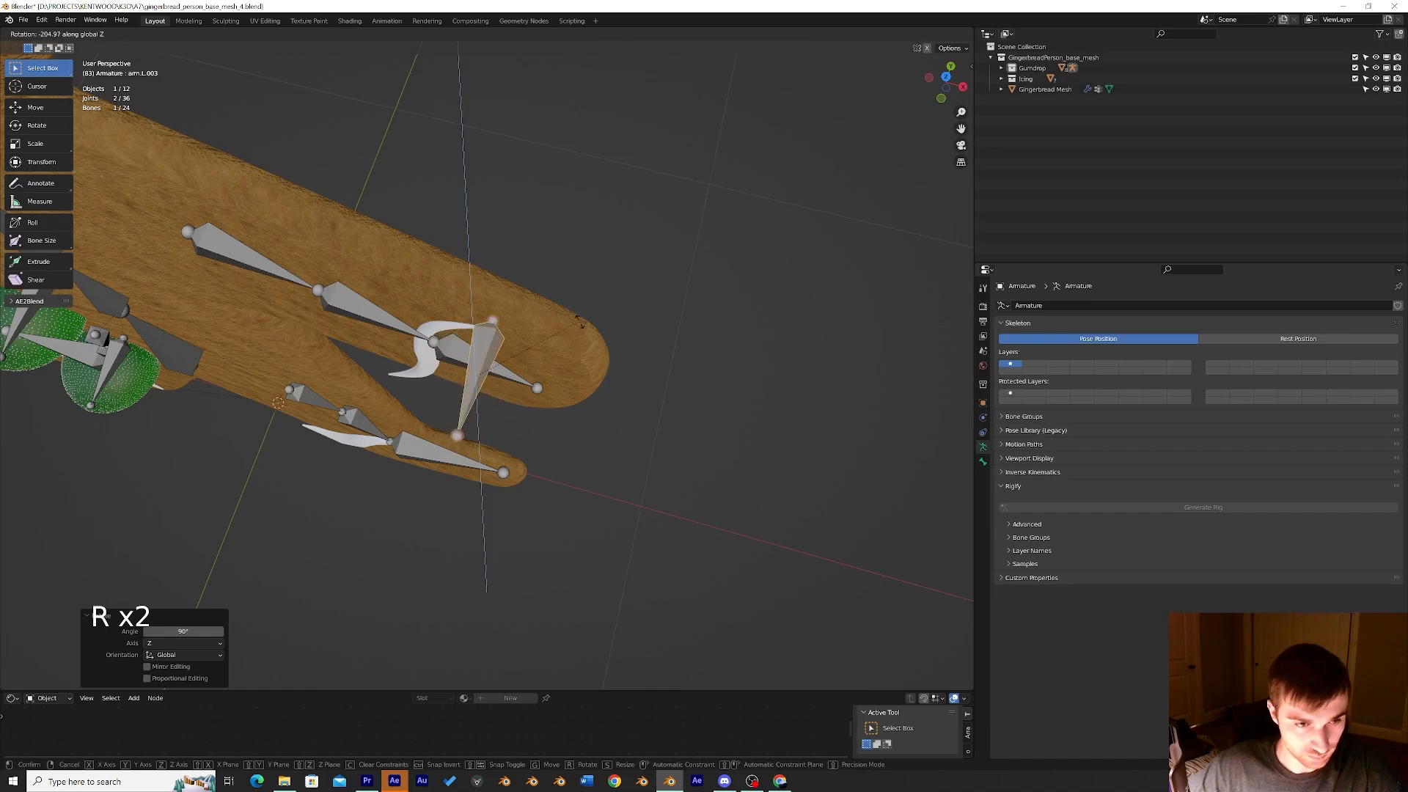
click(580, 323)
Move the duplicated bone close to the left arm's icing stripe and scale it to about 0.564.
middle_drag(555, 342, 510, 252)
key(g)
click(573, 294)
scroll(569, 292, down, 2)
key(g)
click(352, 261)
key(g)
click(468, 269)
key(s)
click(520, 341)
Position the scaled bone at the middle of the left arm's icing stripe, beside the wrist joint.
key(g)
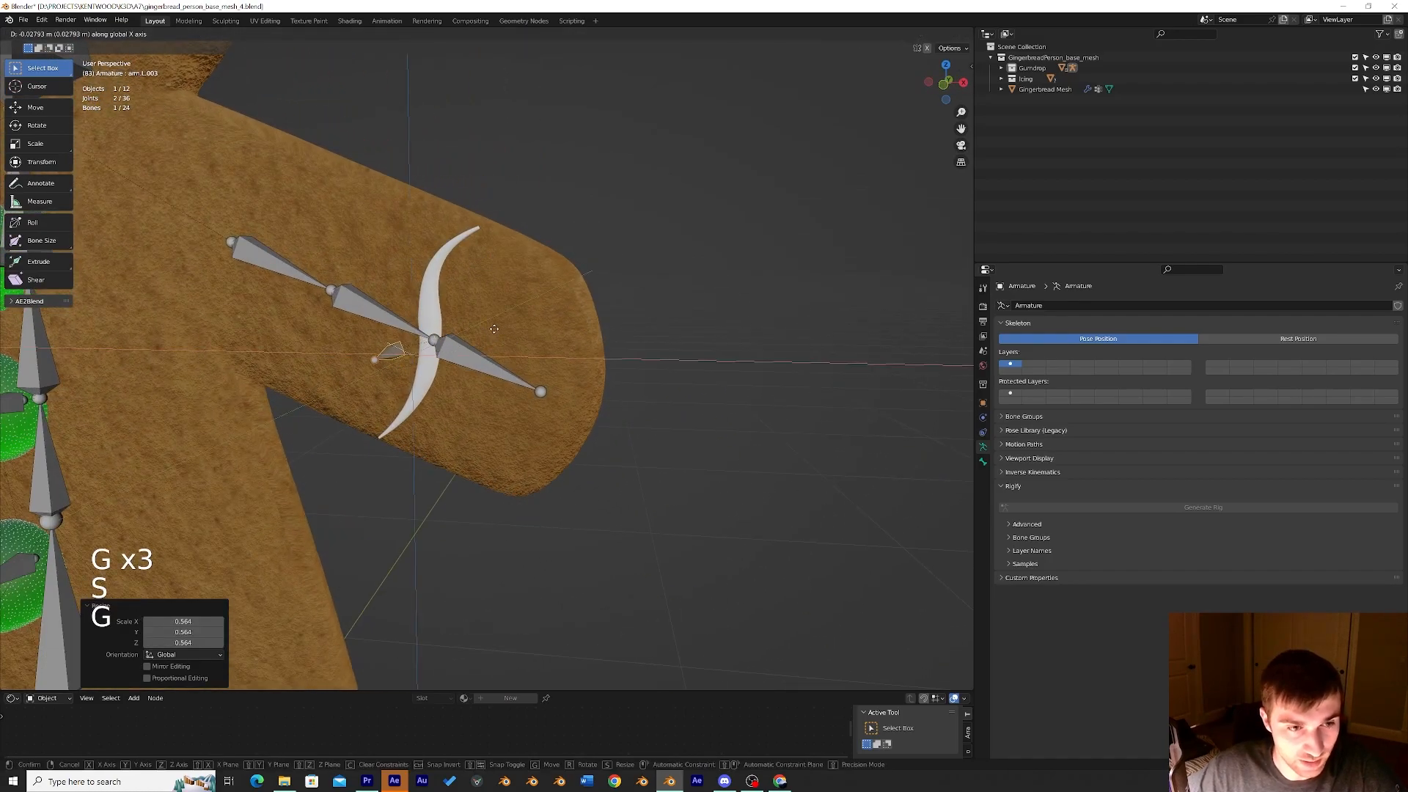
click(519, 330)
middle_drag(519, 330, 481, 338)
key(g)
click(444, 313)
scroll(507, 332, down, 2)
scroll(484, 349, up, 6)
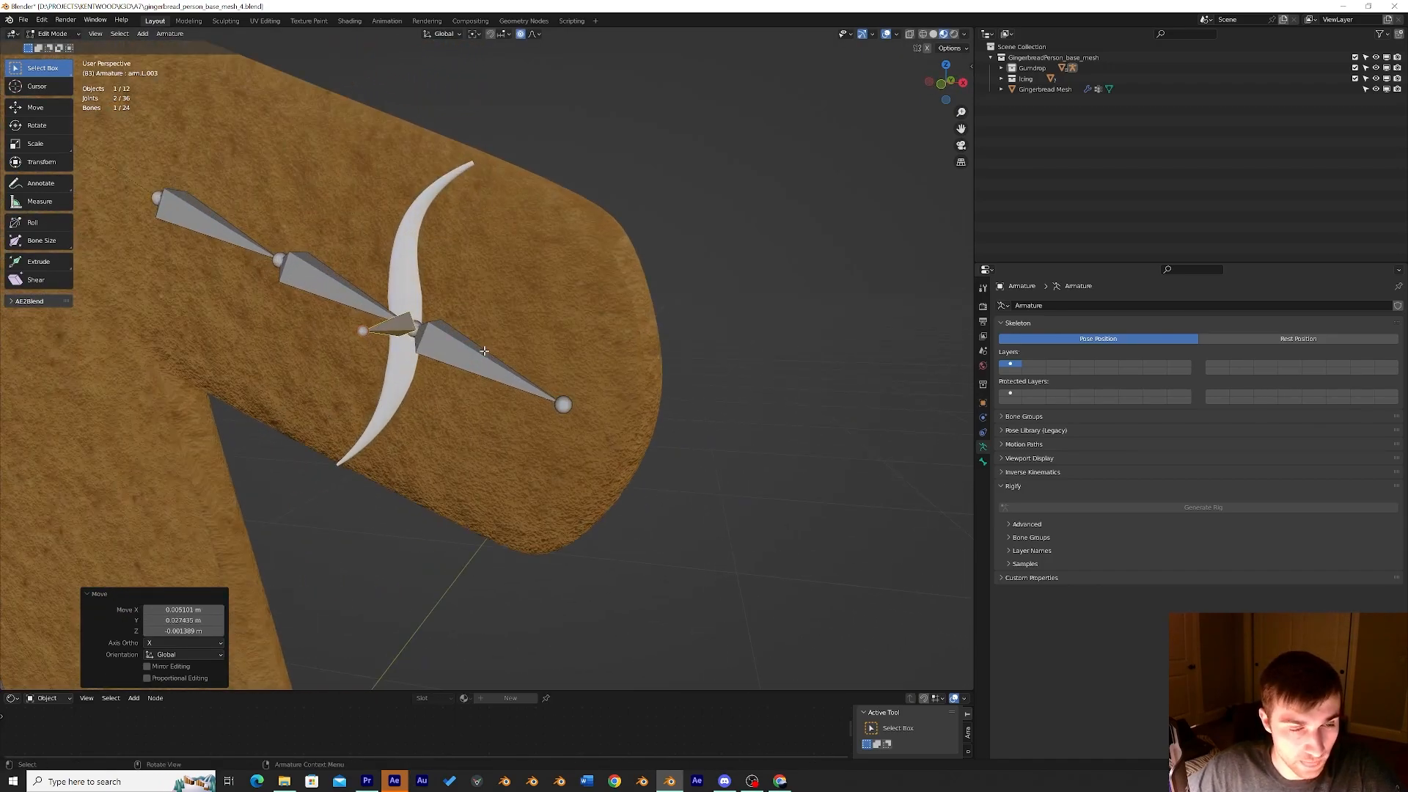
Rename the small bone on the left arm's icing stripe to icing.L.hand.
scroll(474, 392, down, 4)
scroll(476, 396, down, 3)
middle_drag(526, 458, 574, 487)
shift+middle_drag(573, 487, 624, 289)
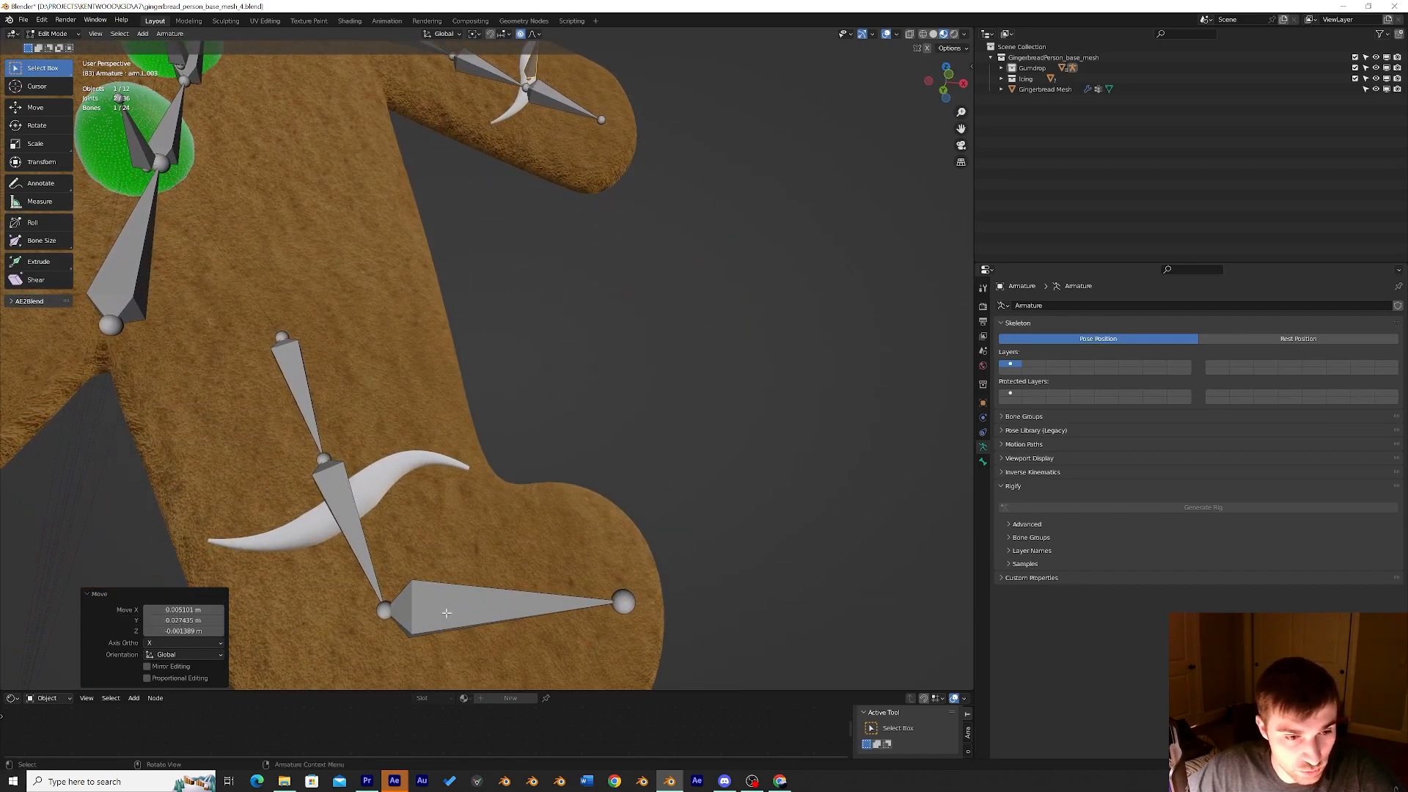
click(447, 613)
middle_drag(446, 613, 417, 688)
click(482, 159)
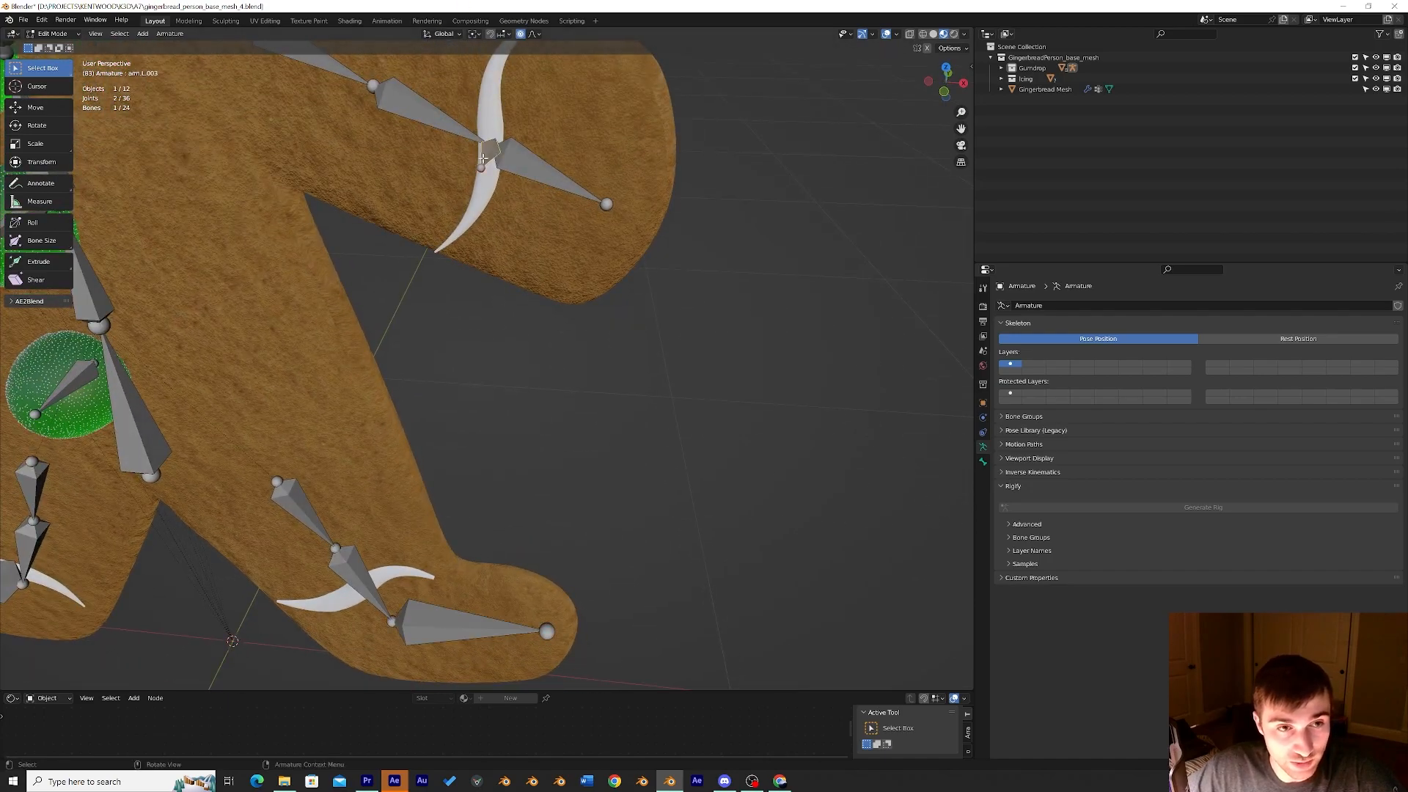
click(983, 461)
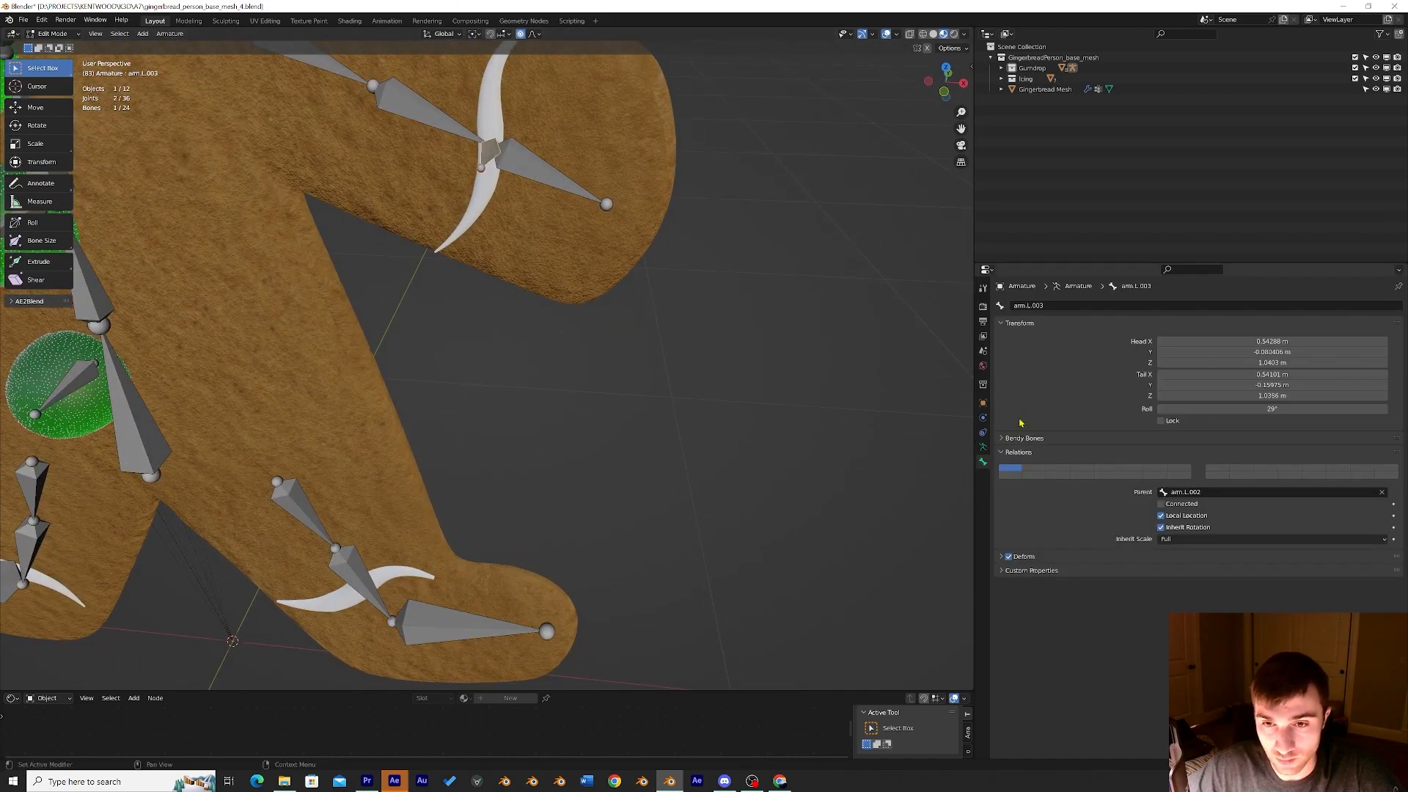
click(1053, 305)
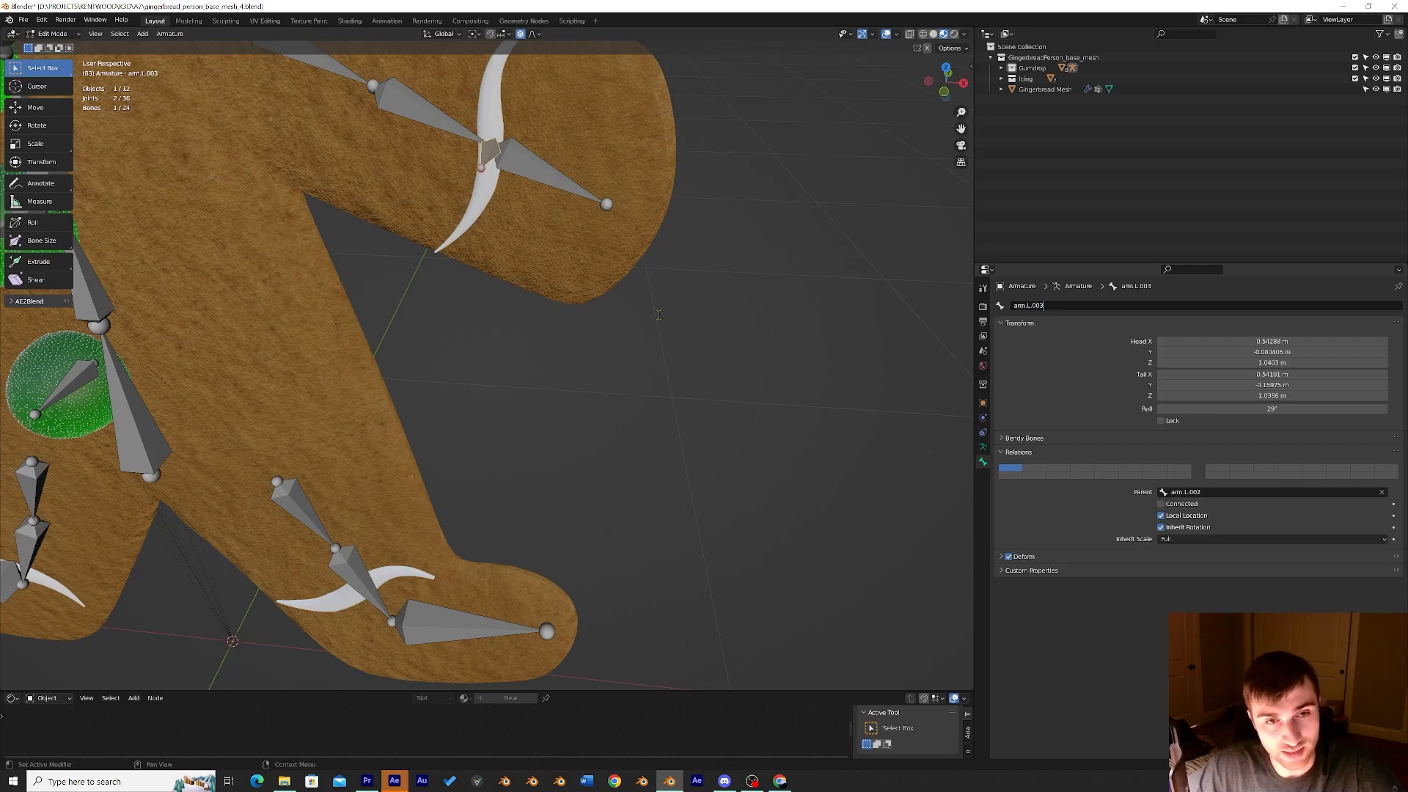
drag(1060, 305, 989, 299)
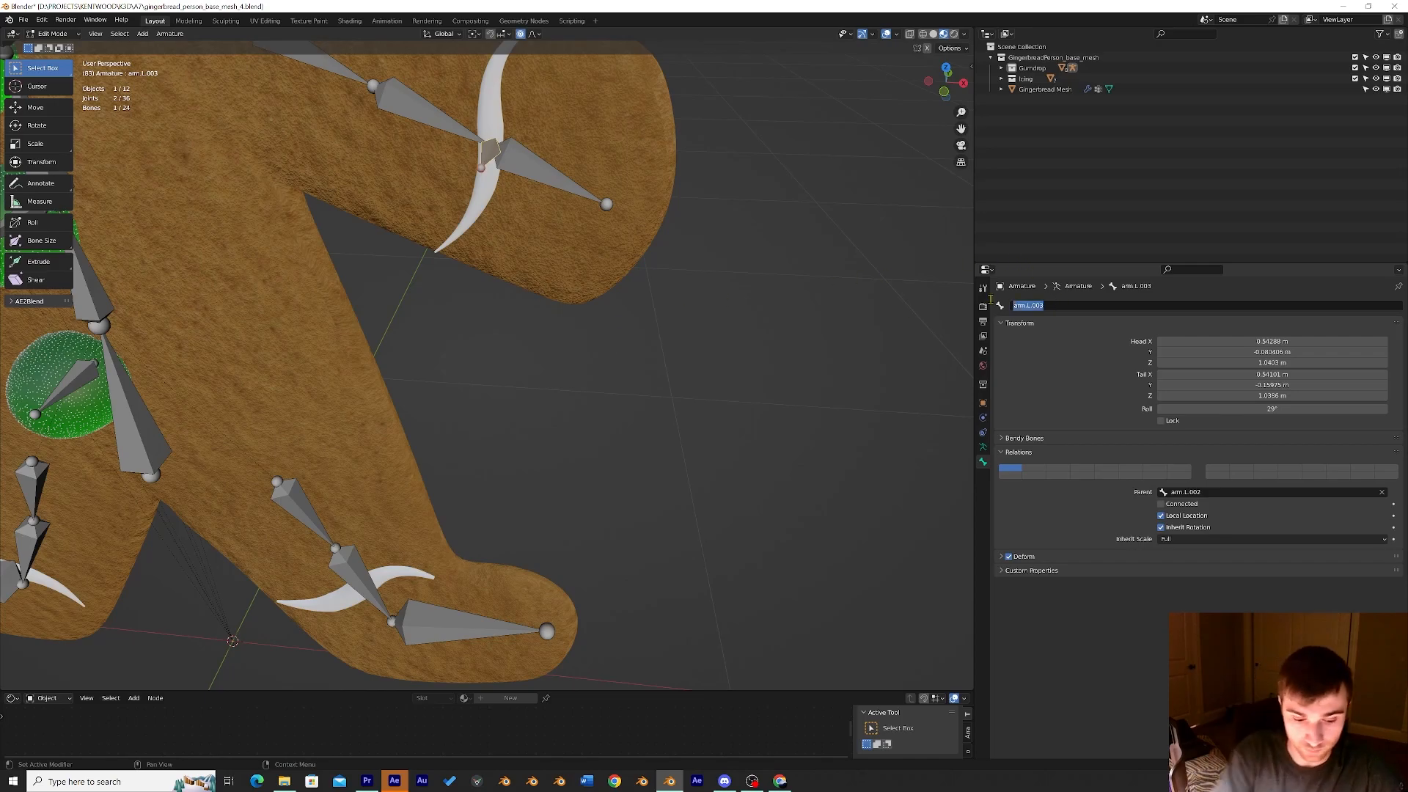
text(icing_left1)
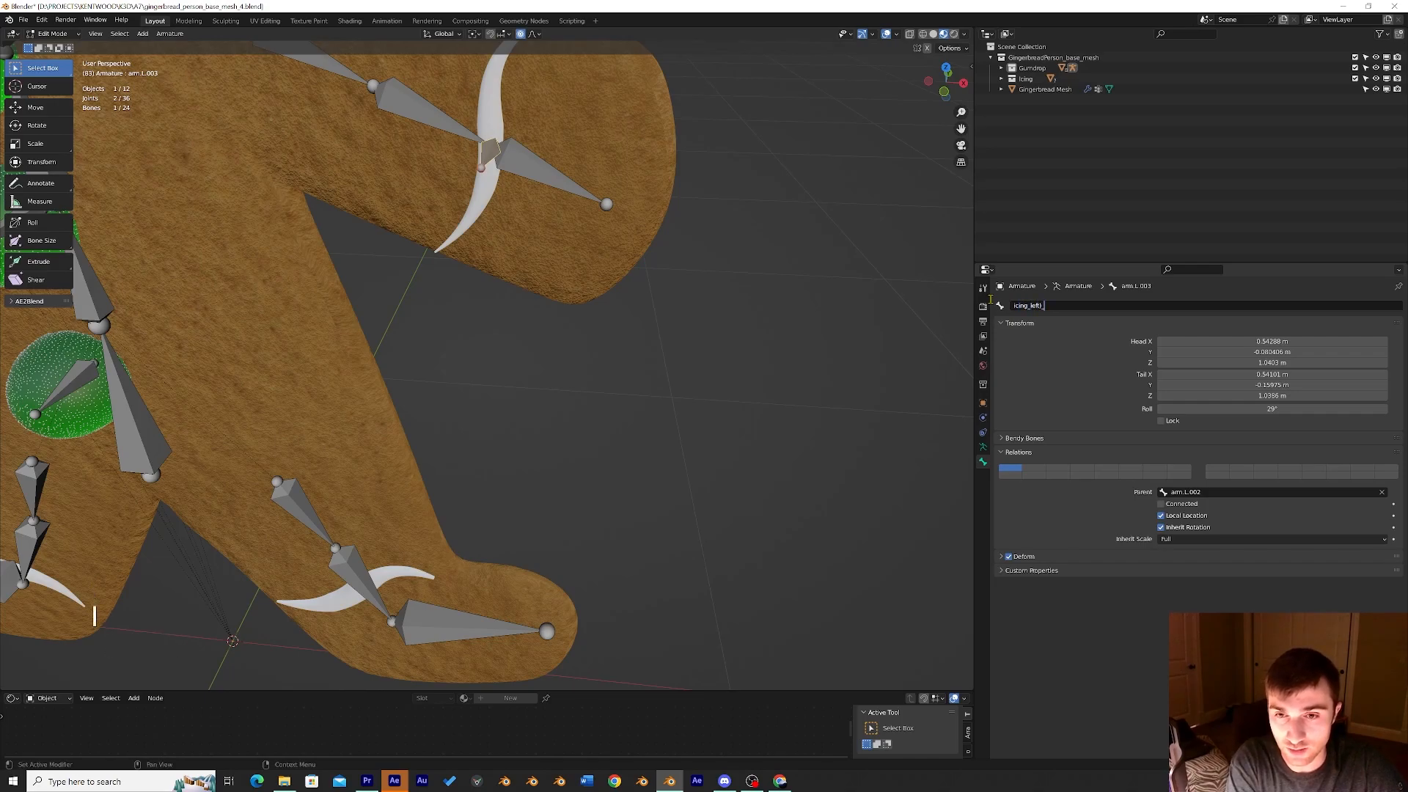
key(BackSpace)
key(BackSpace)
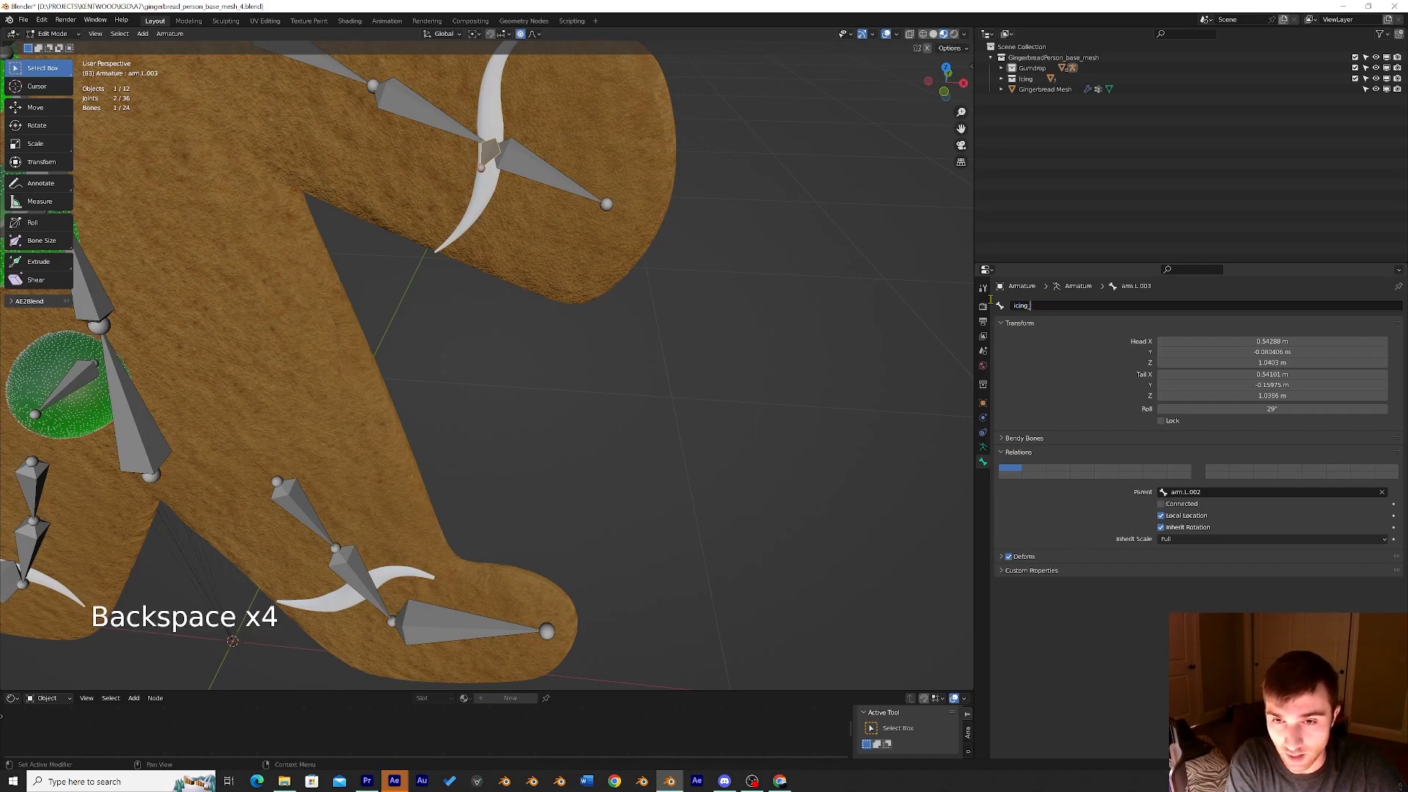
text(.L.hand)
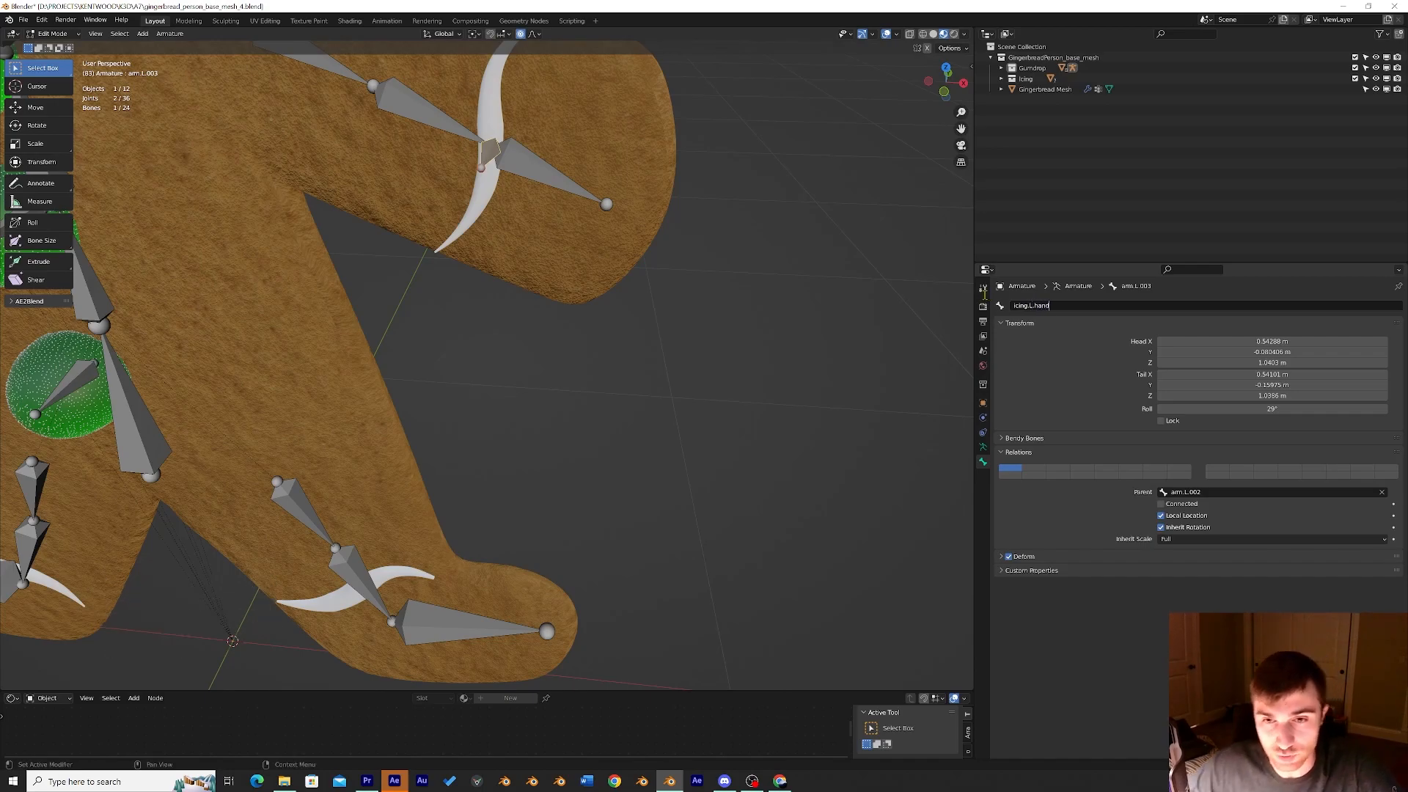
key(Return)
Duplicate the left foot bone and place the copy just below the original.
scroll(594, 329, down, 3)
middle_drag(593, 328, 567, 293)
shift+middle_drag(562, 406, 593, 277)
scroll(587, 333, up, 5)
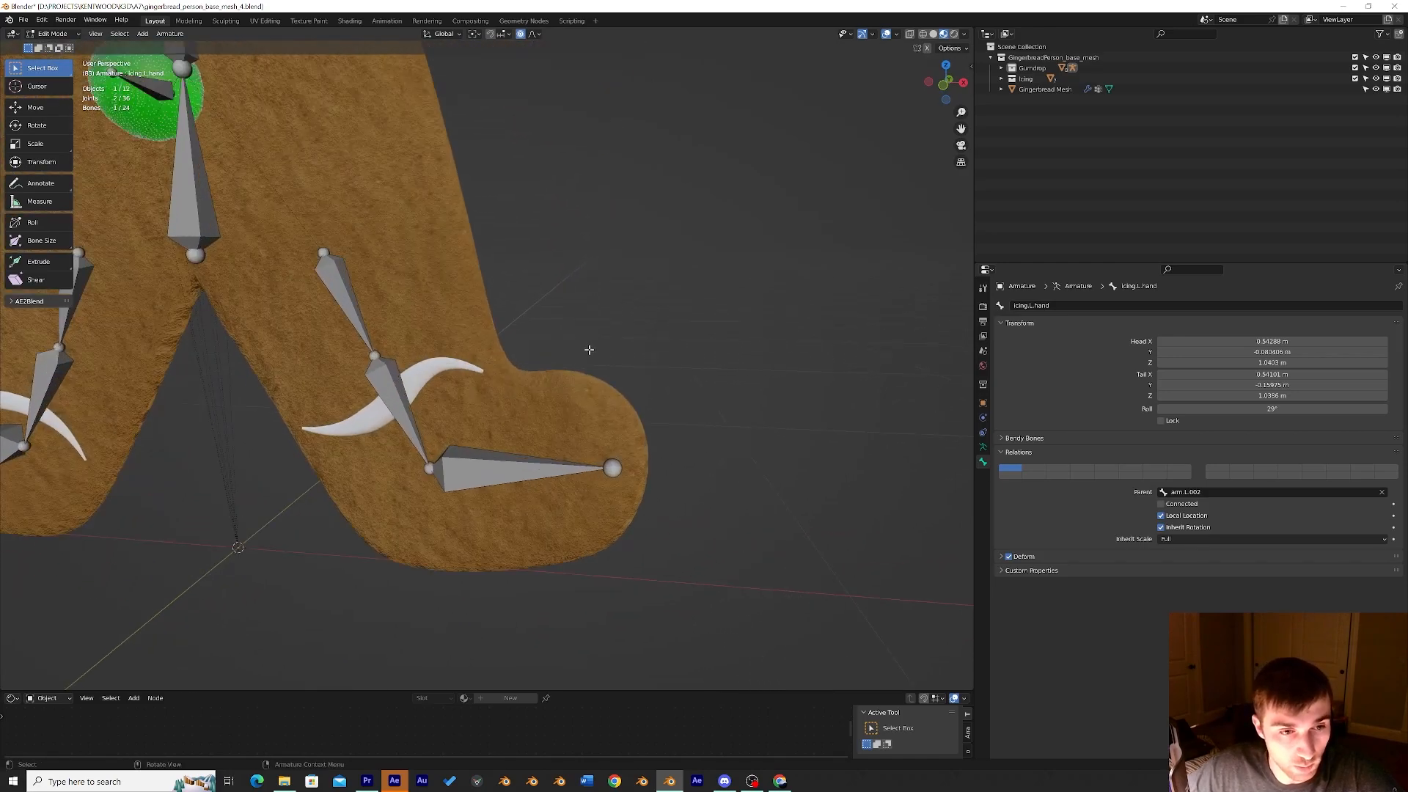
click(473, 518)
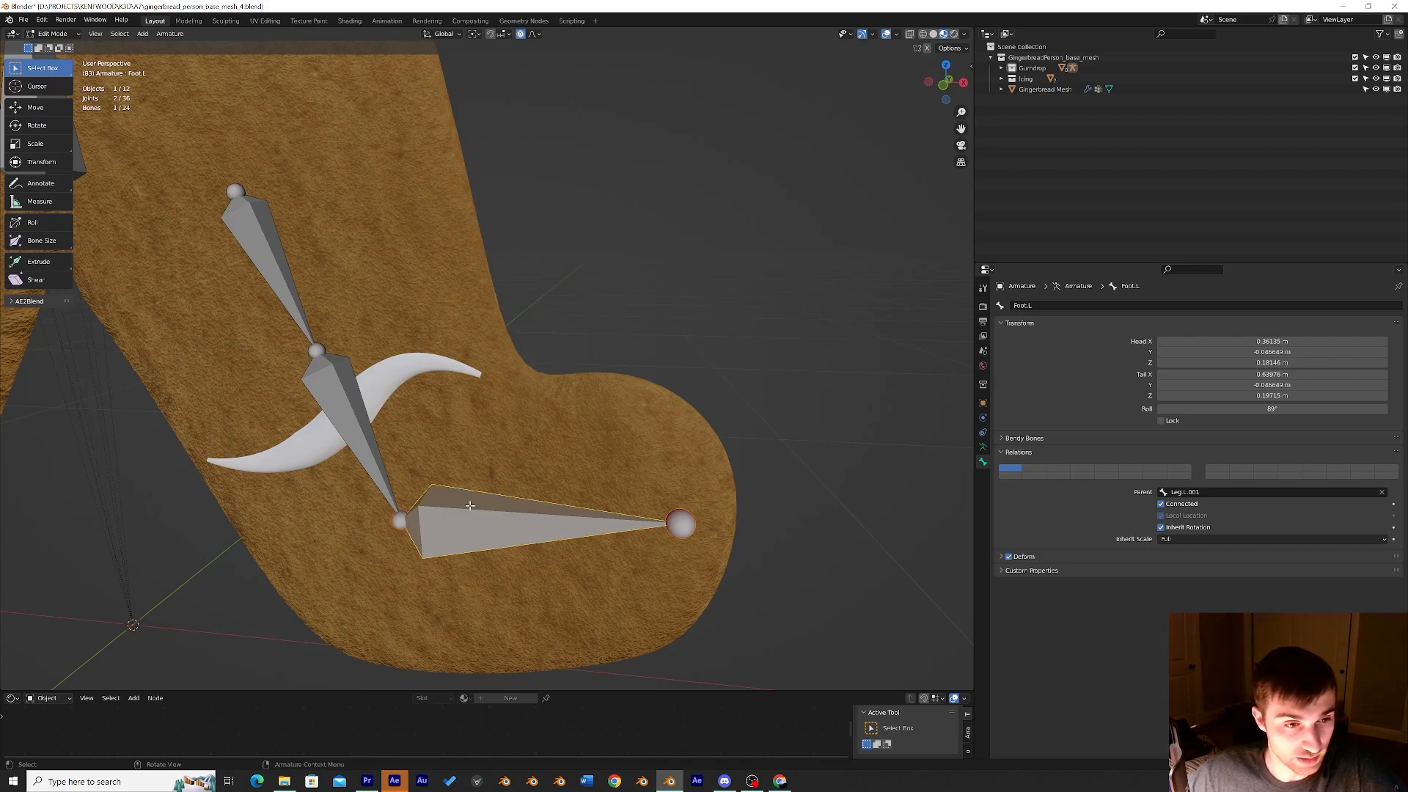
middle_drag(381, 417, 419, 461)
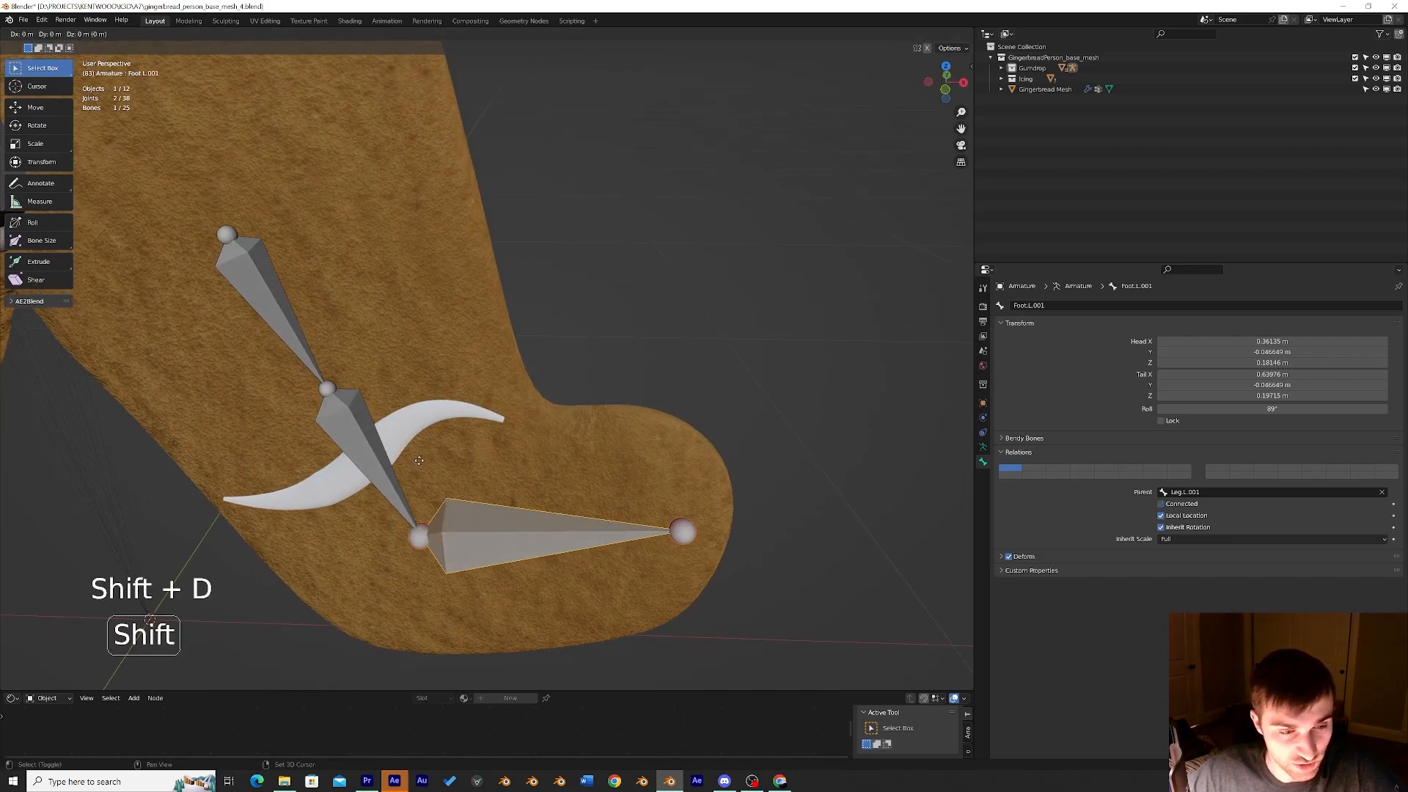
key(shift+d)
click(403, 494)
Rotate the duplicated foot bone -90° about the global Z axis so it points forward out of the foot.
text(rz)
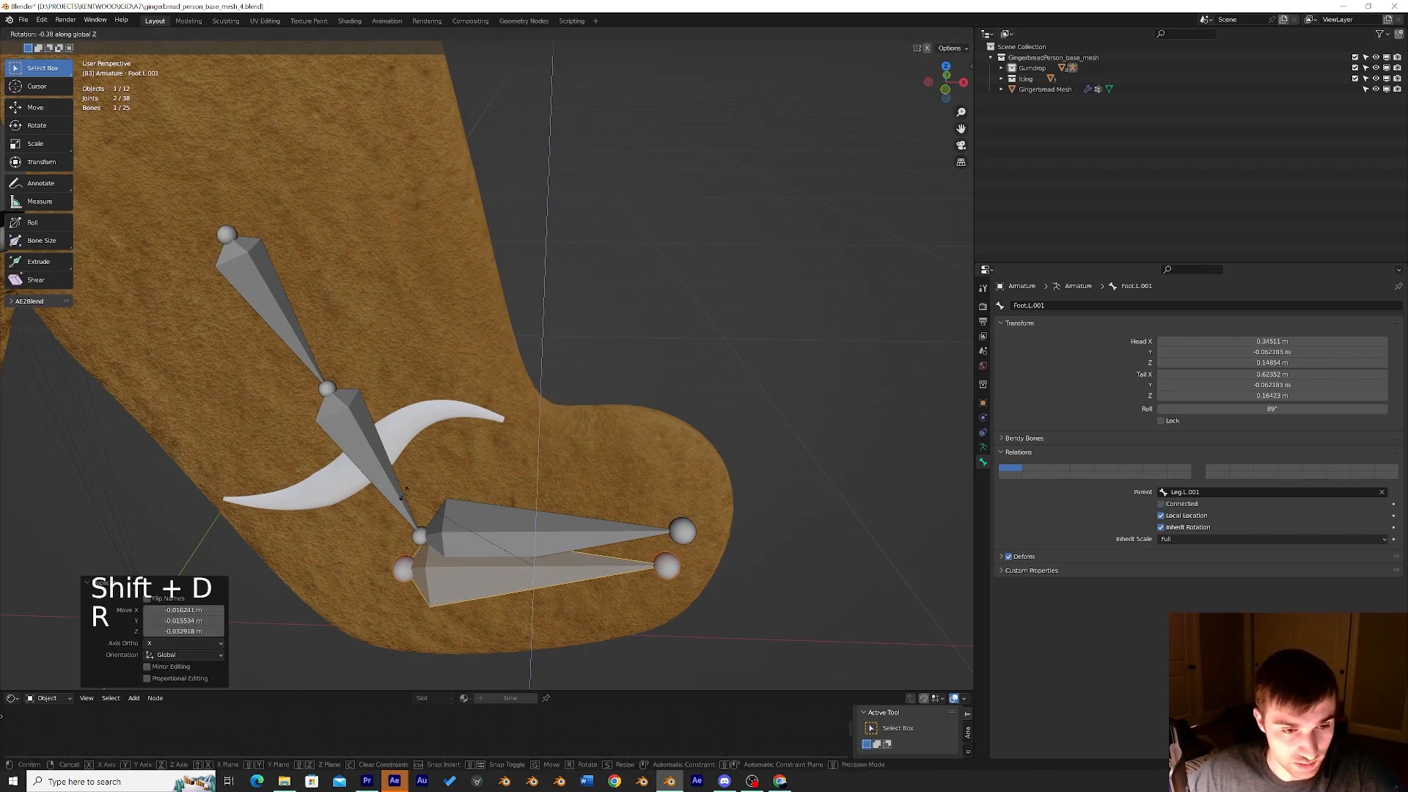
text(90)
key(Return)
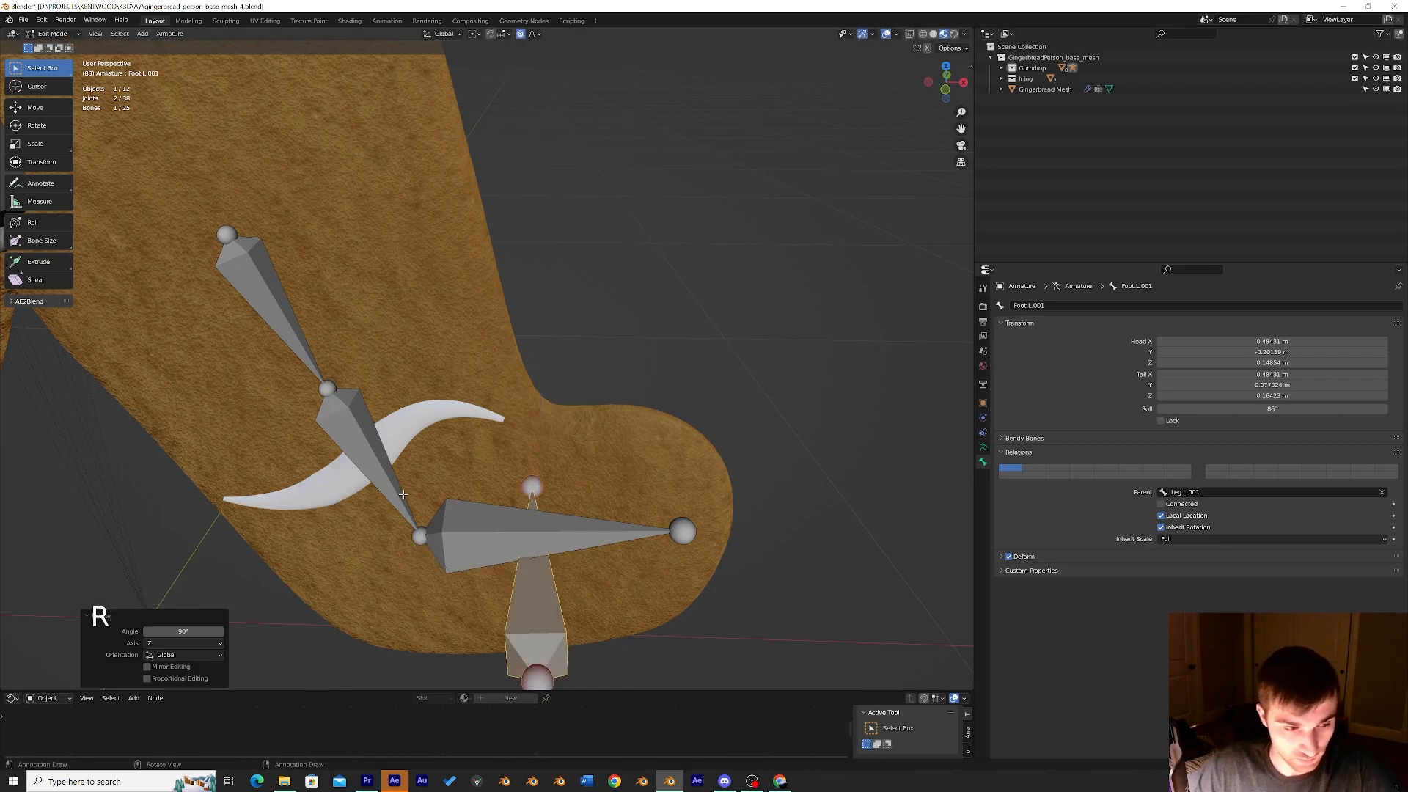
click(172, 632)
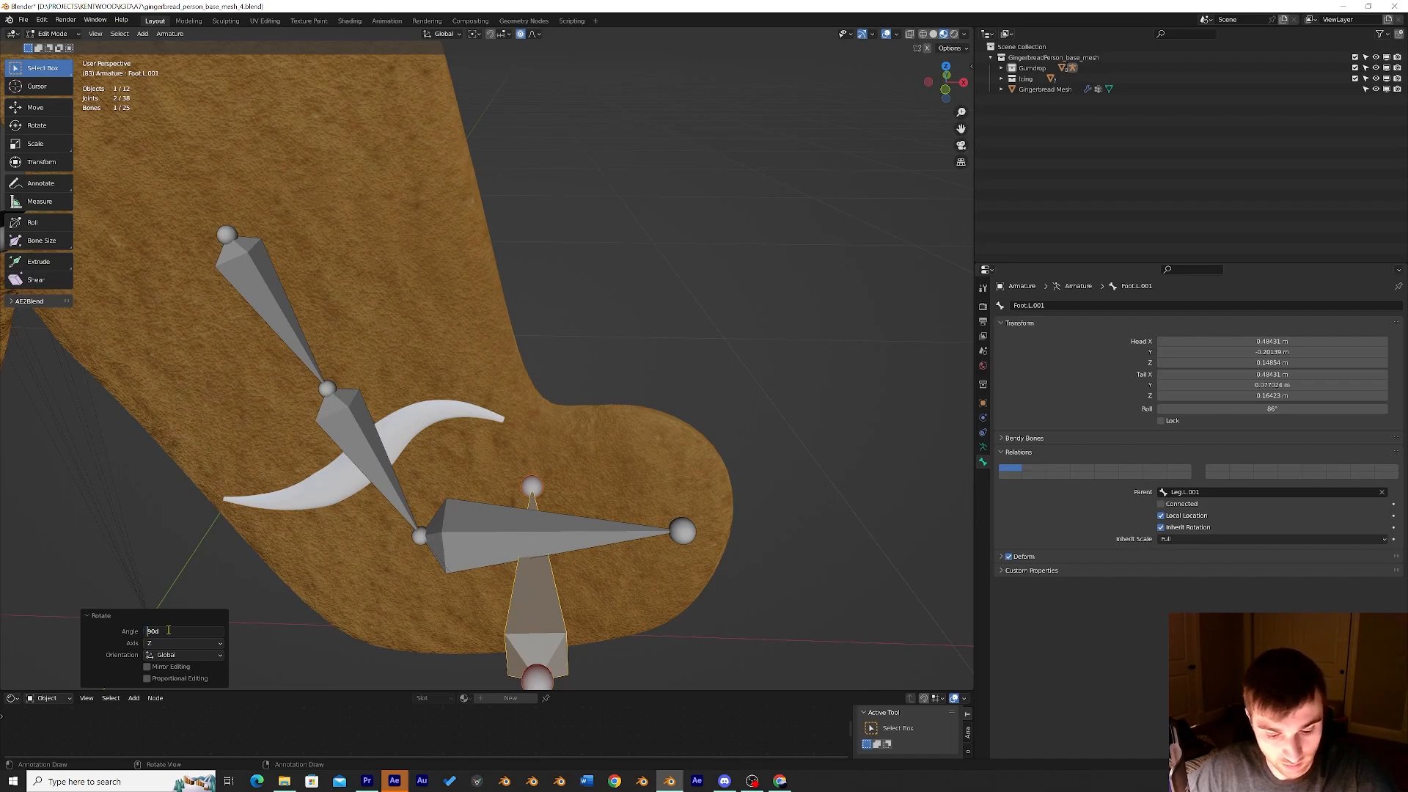
text(-)
key(Return)
Scale down the duplicated foot bone and move it to the middle of the left leg's icing stripe.
scroll(532, 513, down, 4)
middle_drag(561, 509, 456, 494)
key(g)
click(376, 469)
middle_drag(376, 469, 470, 396)
key(s)
click(497, 443)
key(s)
click(524, 429)
key(g)
click(561, 459)
key(g)
click(456, 388)
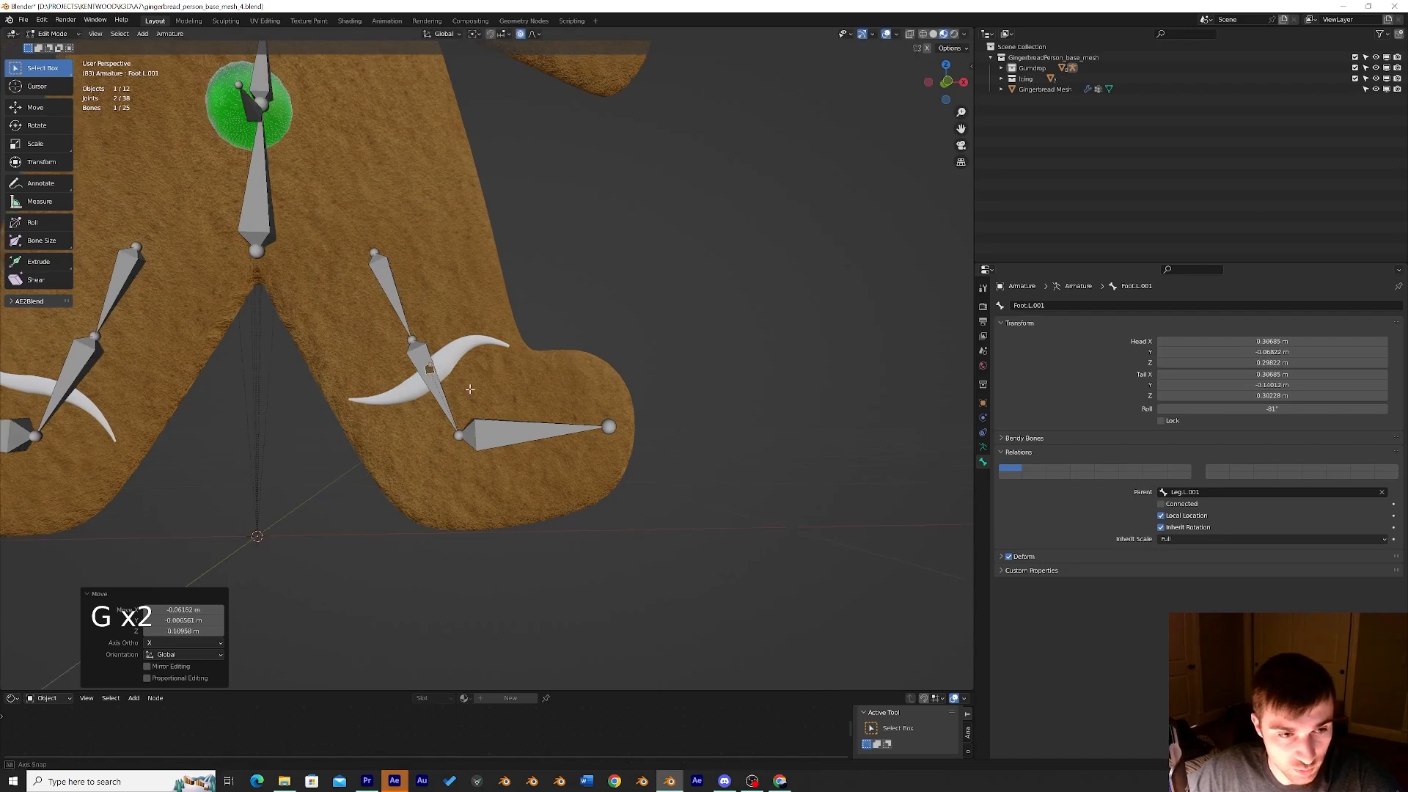
Fine-tune the small bone's position so its base sits inside the left leg's icing stripe and its tip points outward.
key(KP_1)
scroll(576, 391, up, 8)
key(g)
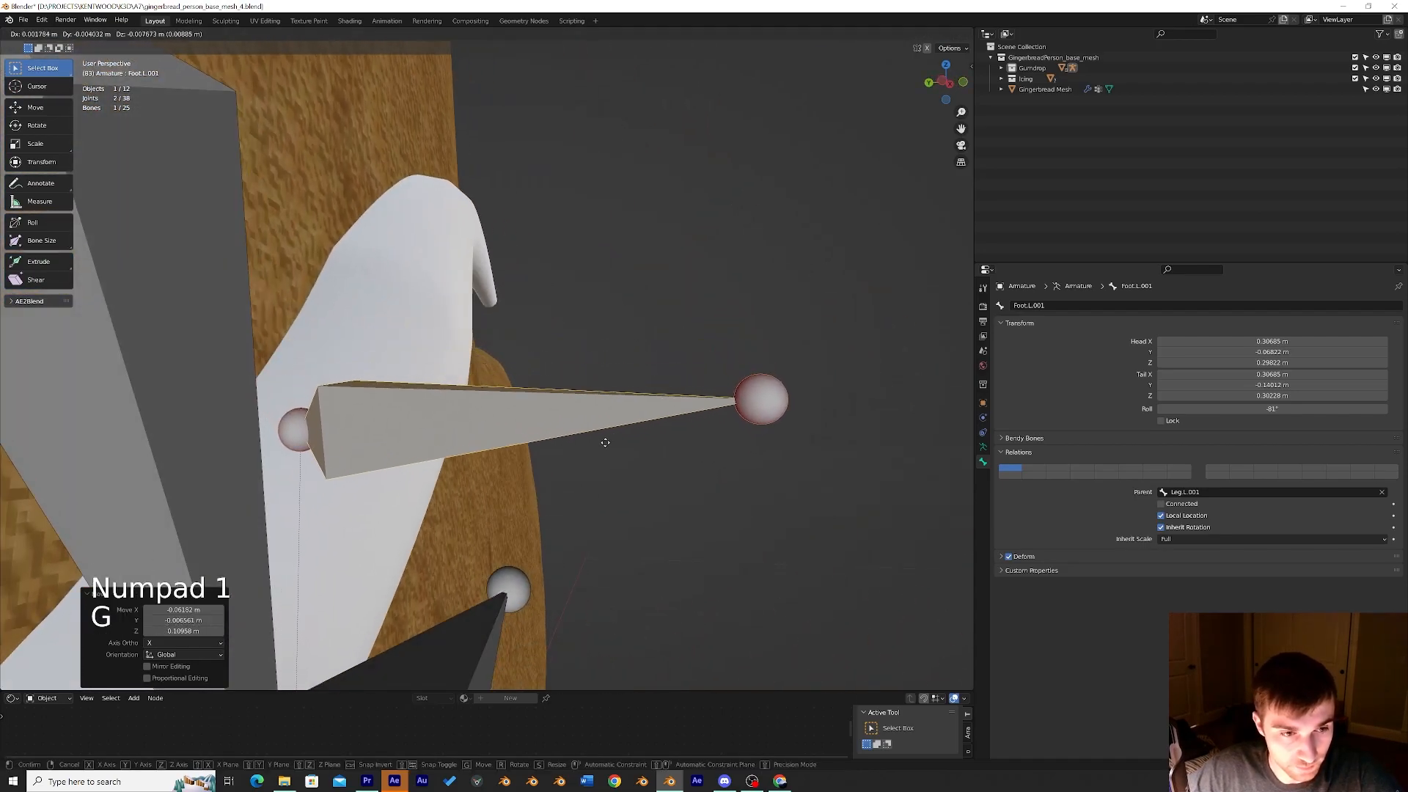
click(603, 441)
scroll(575, 441, down, 5)
middle_drag(575, 442, 462, 445)
scroll(461, 446, down, 7)
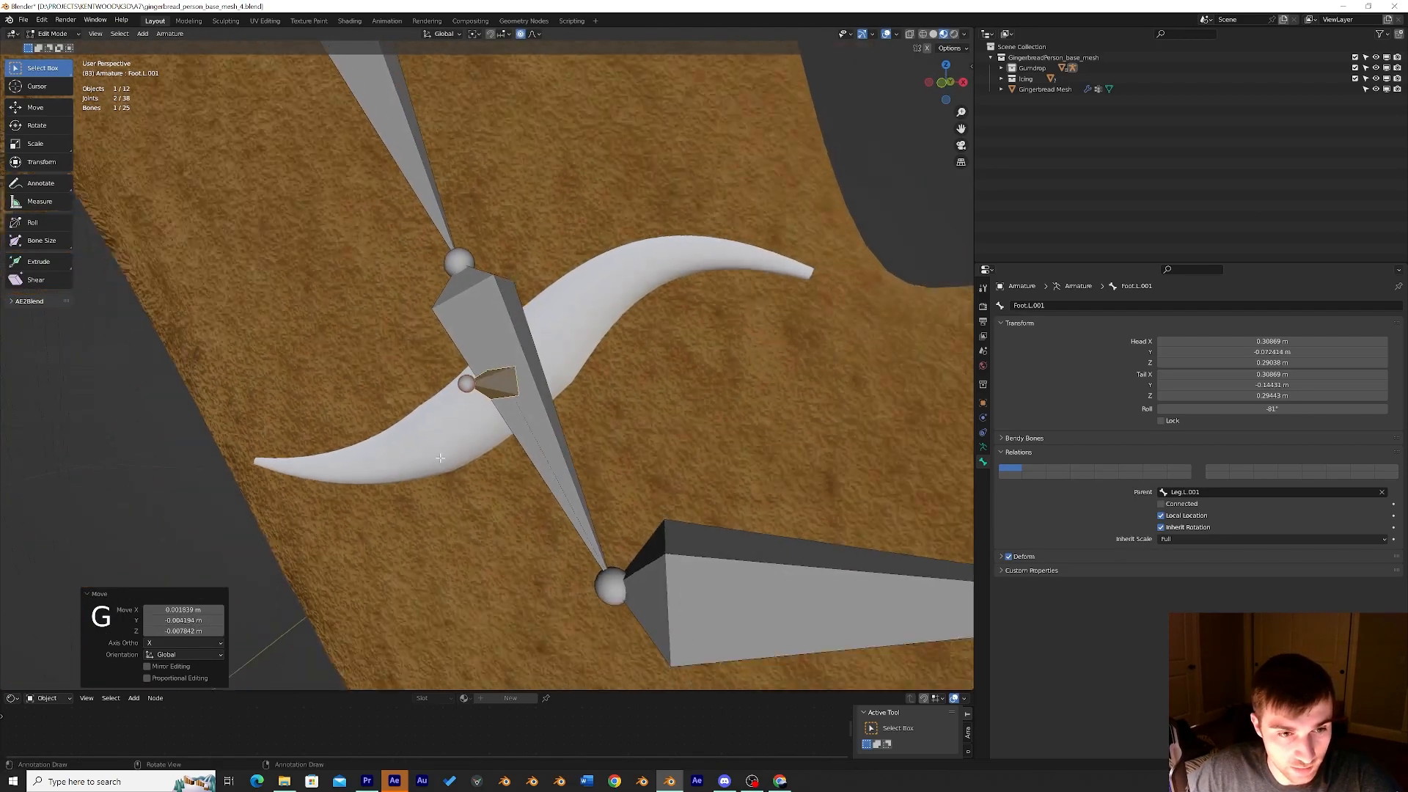
Rename the small bone on the left leg's icing stripe to Foot.L.icing.
shift+middle_drag(551, 331, 551, 413)
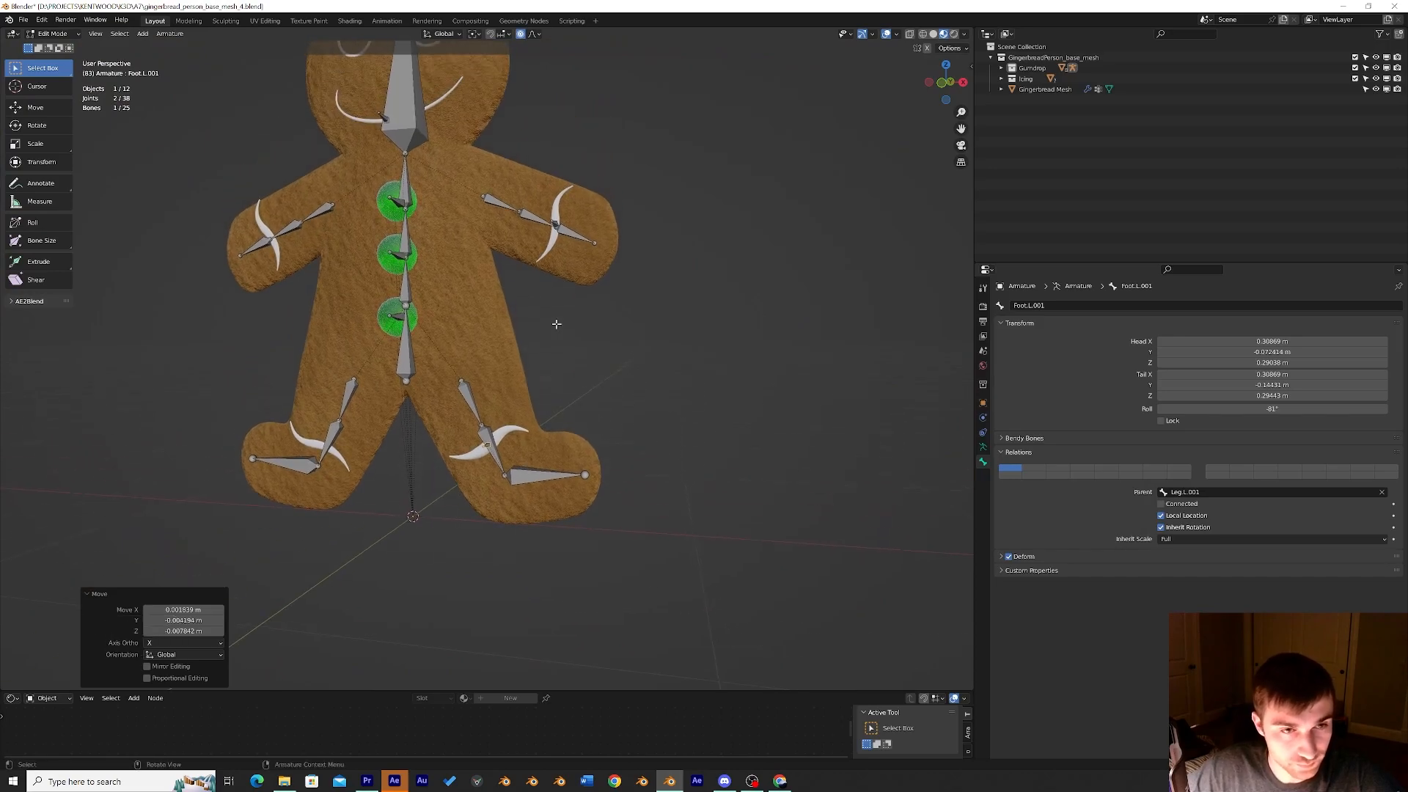
shift+click(558, 227)
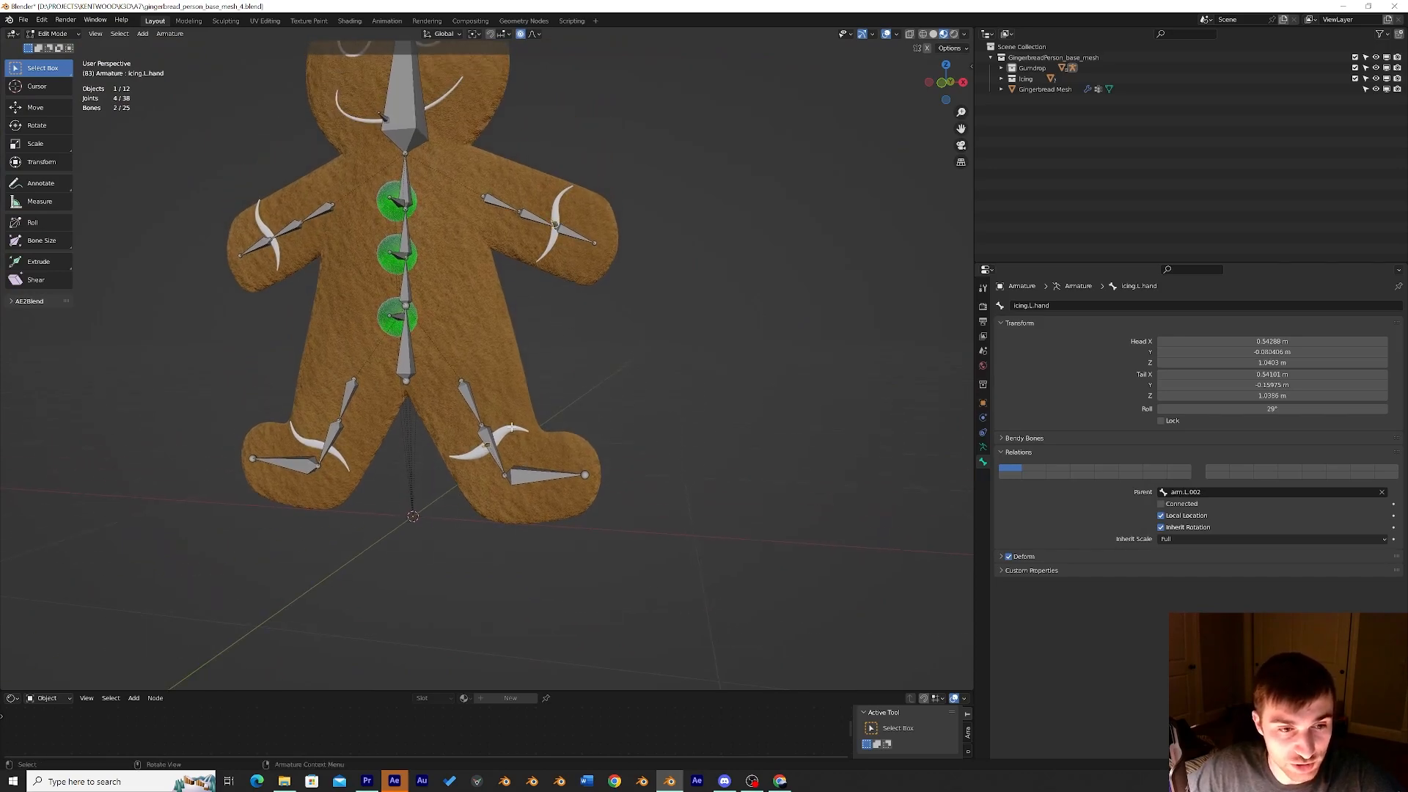
scroll(511, 426, up, 1)
scroll(526, 452, up, 2)
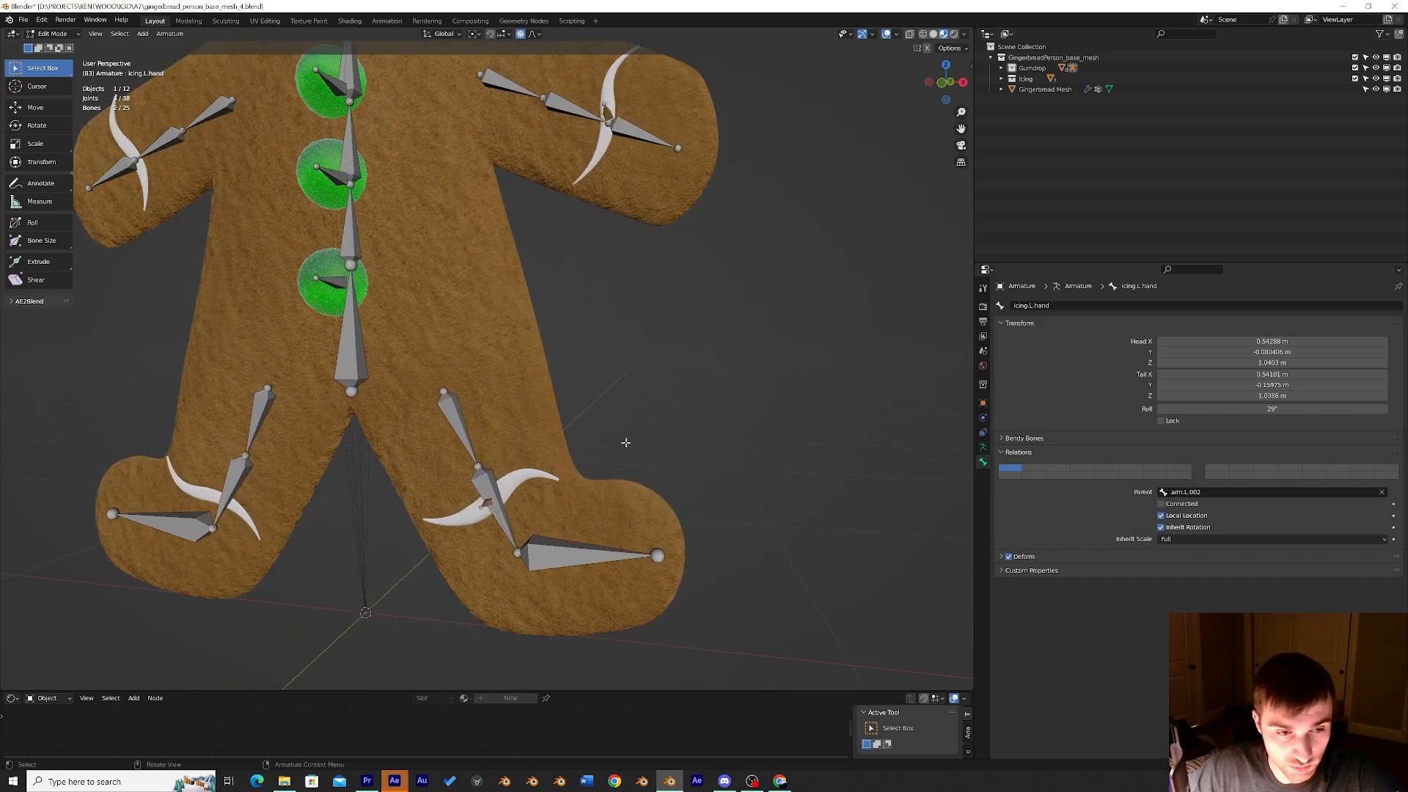
click(487, 503)
click(1056, 307)
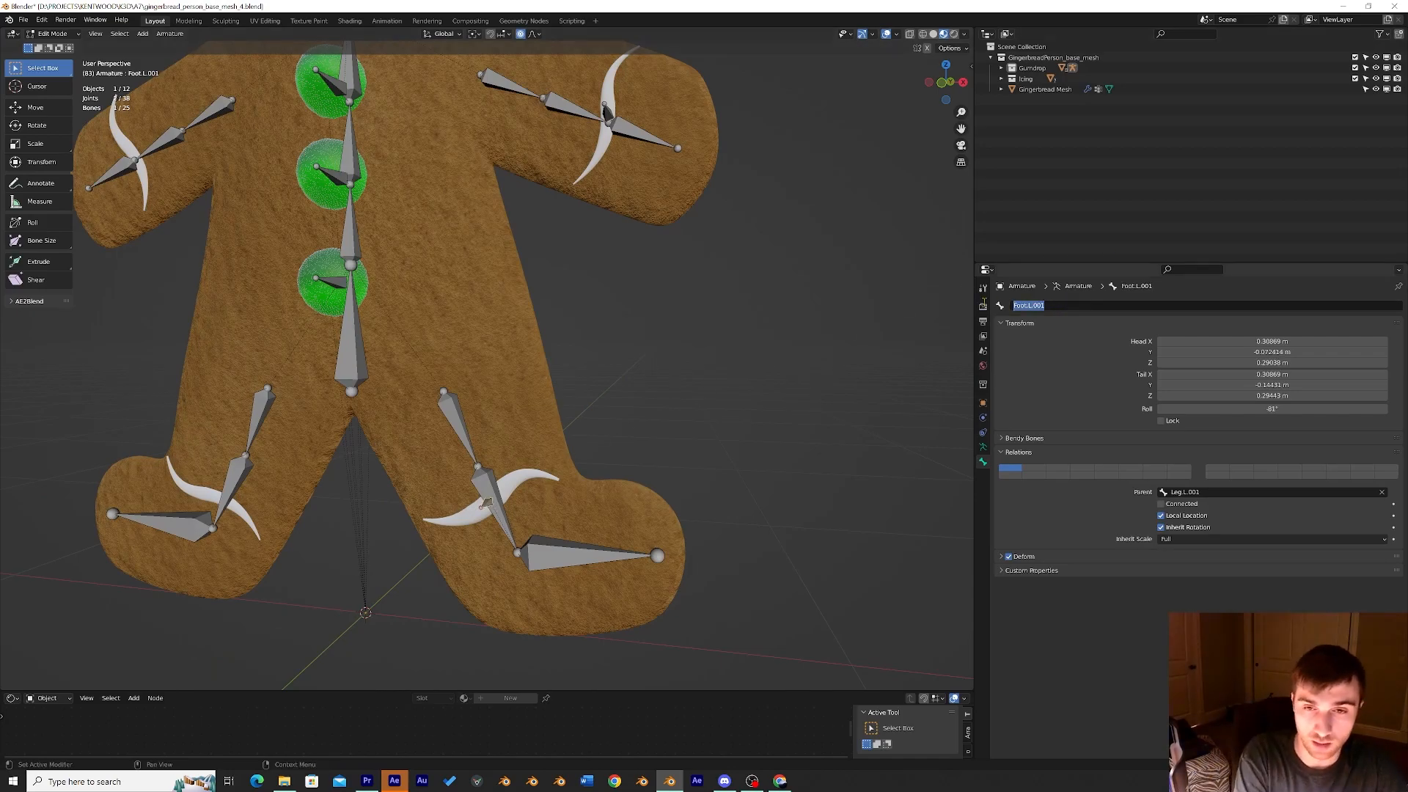
text(Foot)
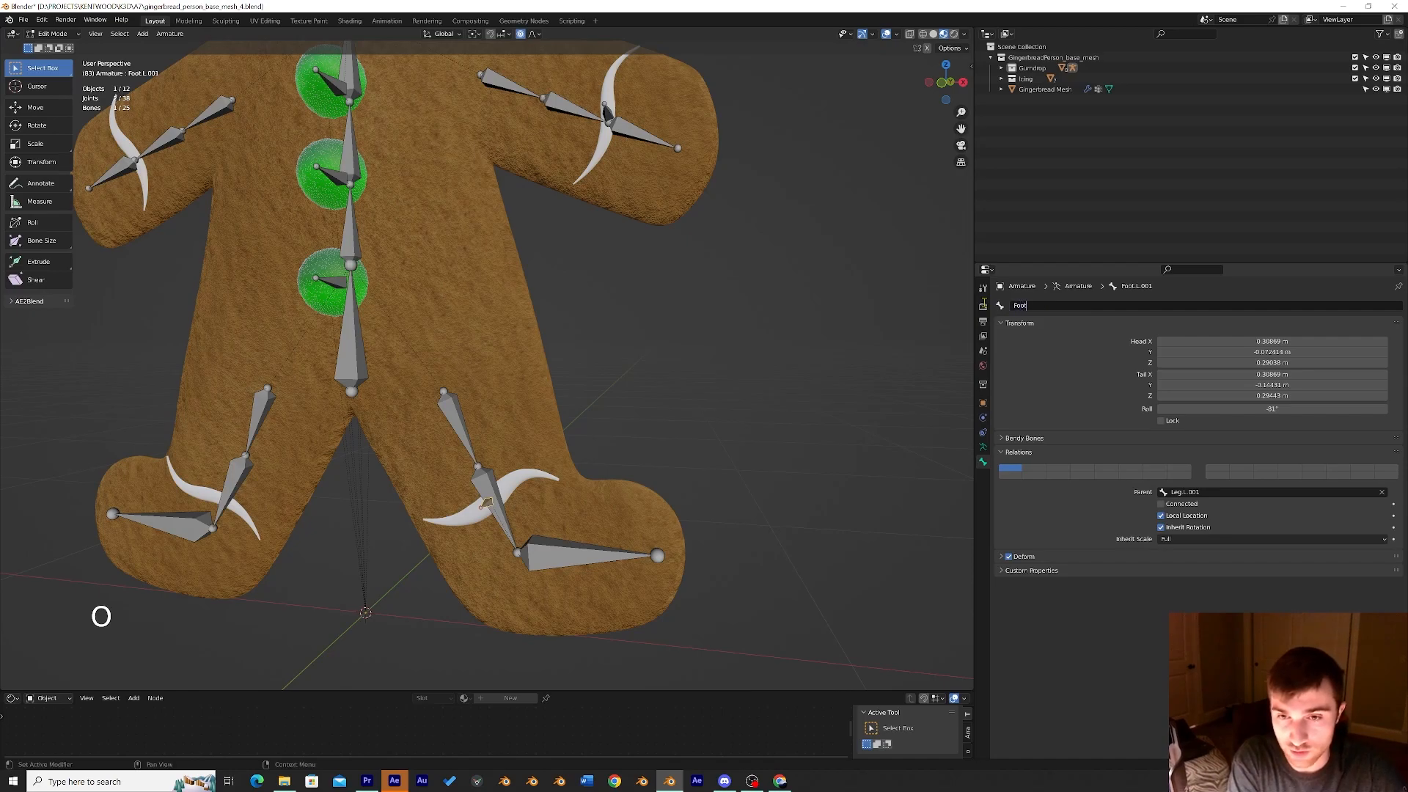
text(.L.icing)
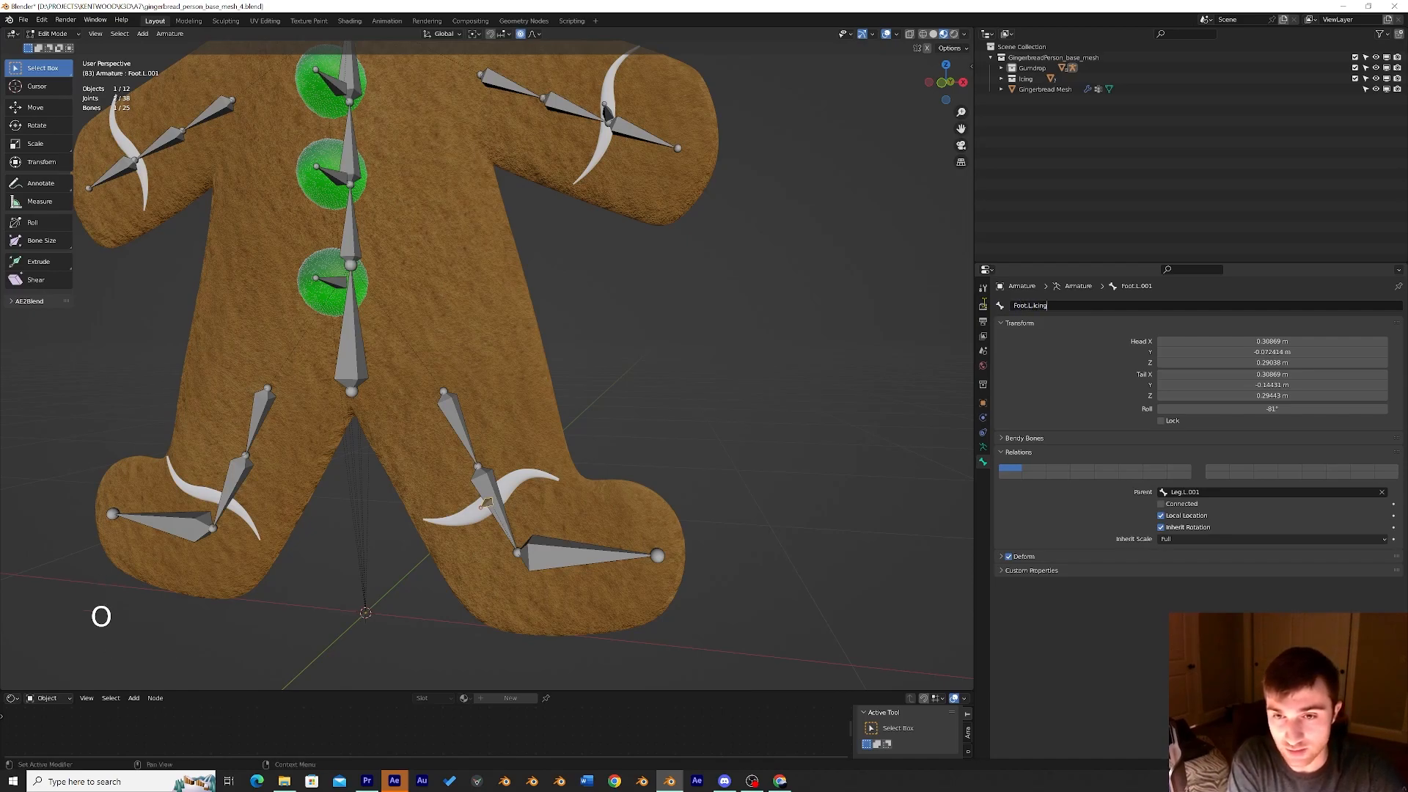
key(Return)
click(607, 112)
click(1063, 305)
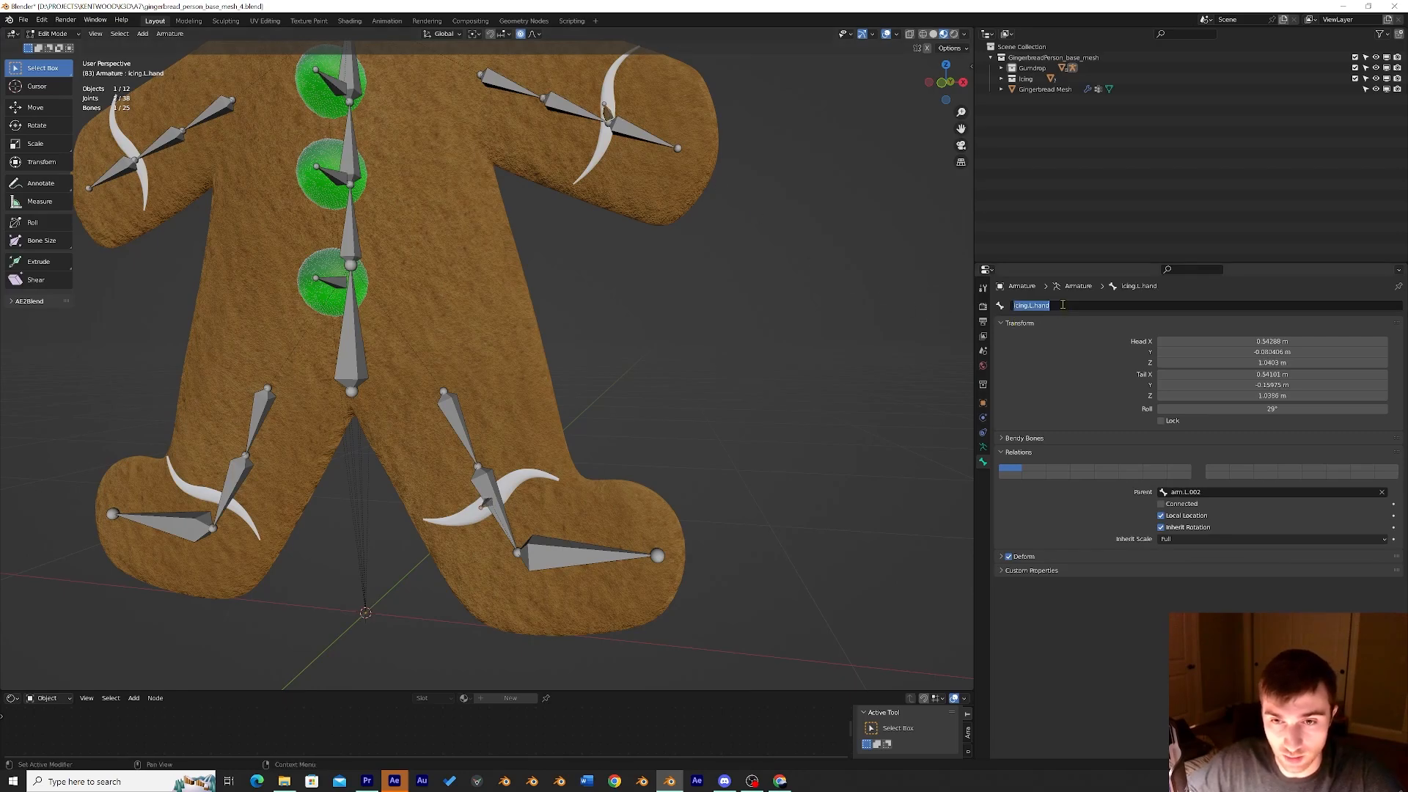
click(650, 165)
click(637, 131)
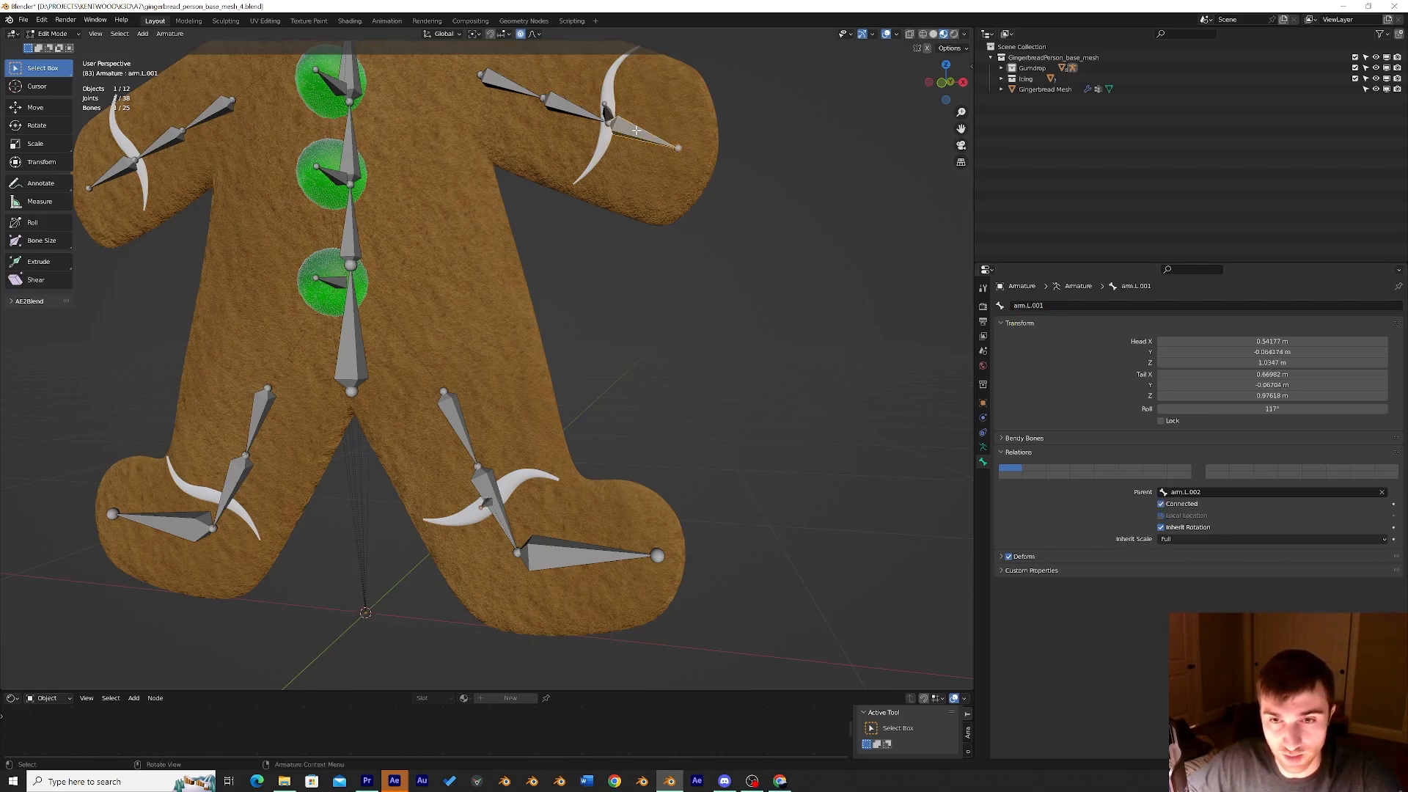
click(1027, 305)
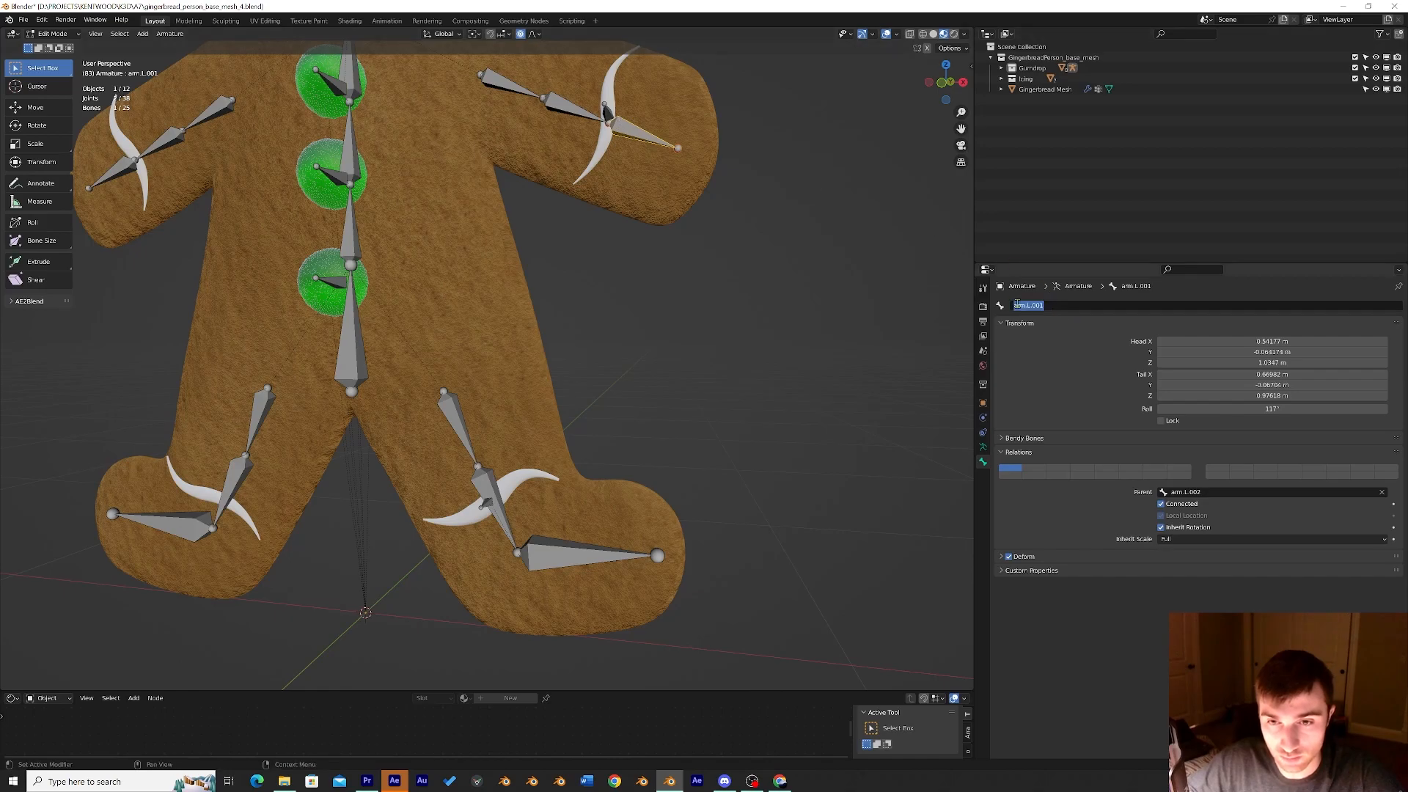
click(608, 110)
click(608, 111)
click(1073, 305)
click(1085, 304)
key(ctrl+a)
key(ctrl+c)
key(ctrl+v)
click(586, 522)
click(485, 503)
Copy the left hand bone's name, arm.L.001, into the name of the left arm's icing bone.
click(654, 140)
double_click(1062, 306)
key(ctrl+c)
click(604, 111)
click(606, 110)
double_click(1072, 304)
key(ctrl+v)
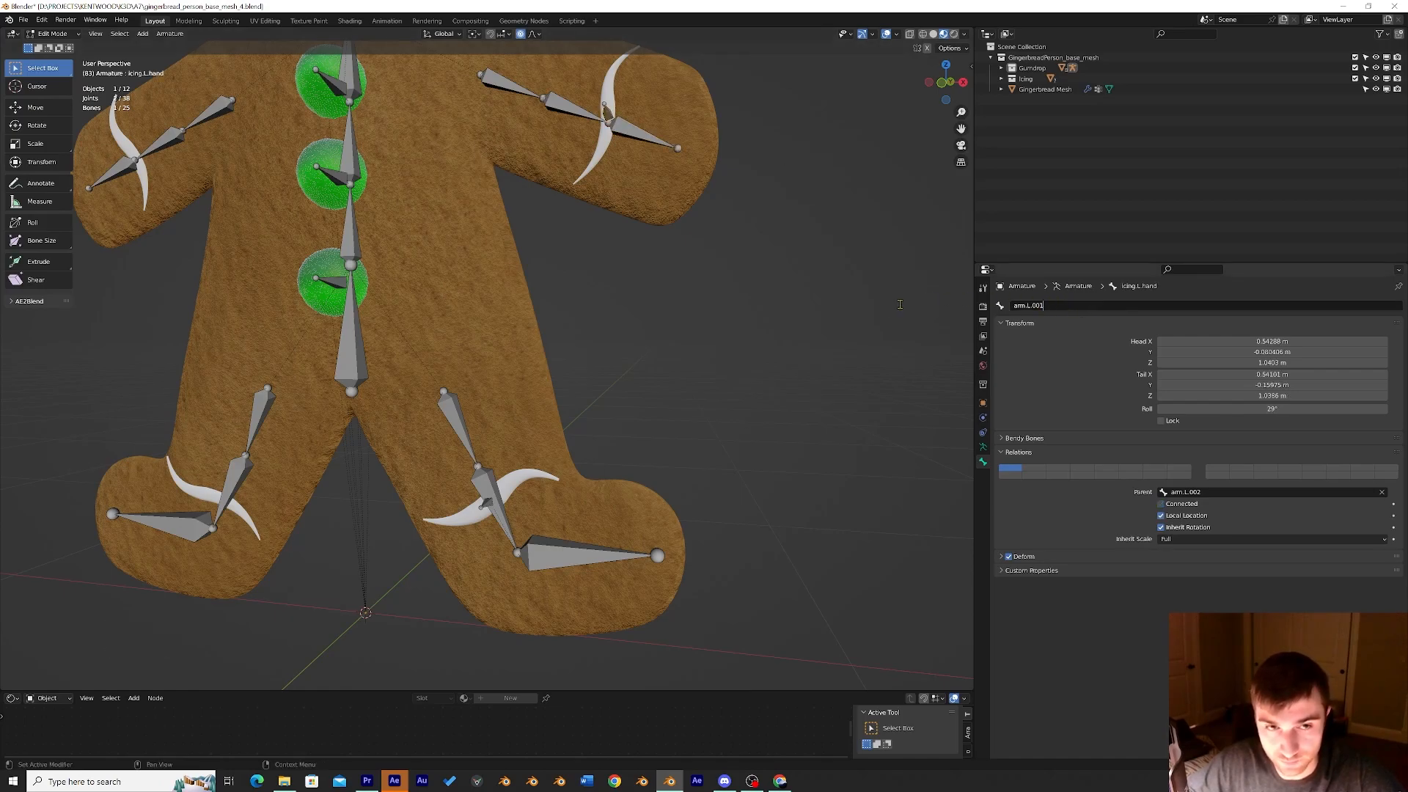
Rename the left arm's icing bone to arm.L.icing, matching the foot icing bone's naming pattern.
click(484, 501)
click(485, 502)
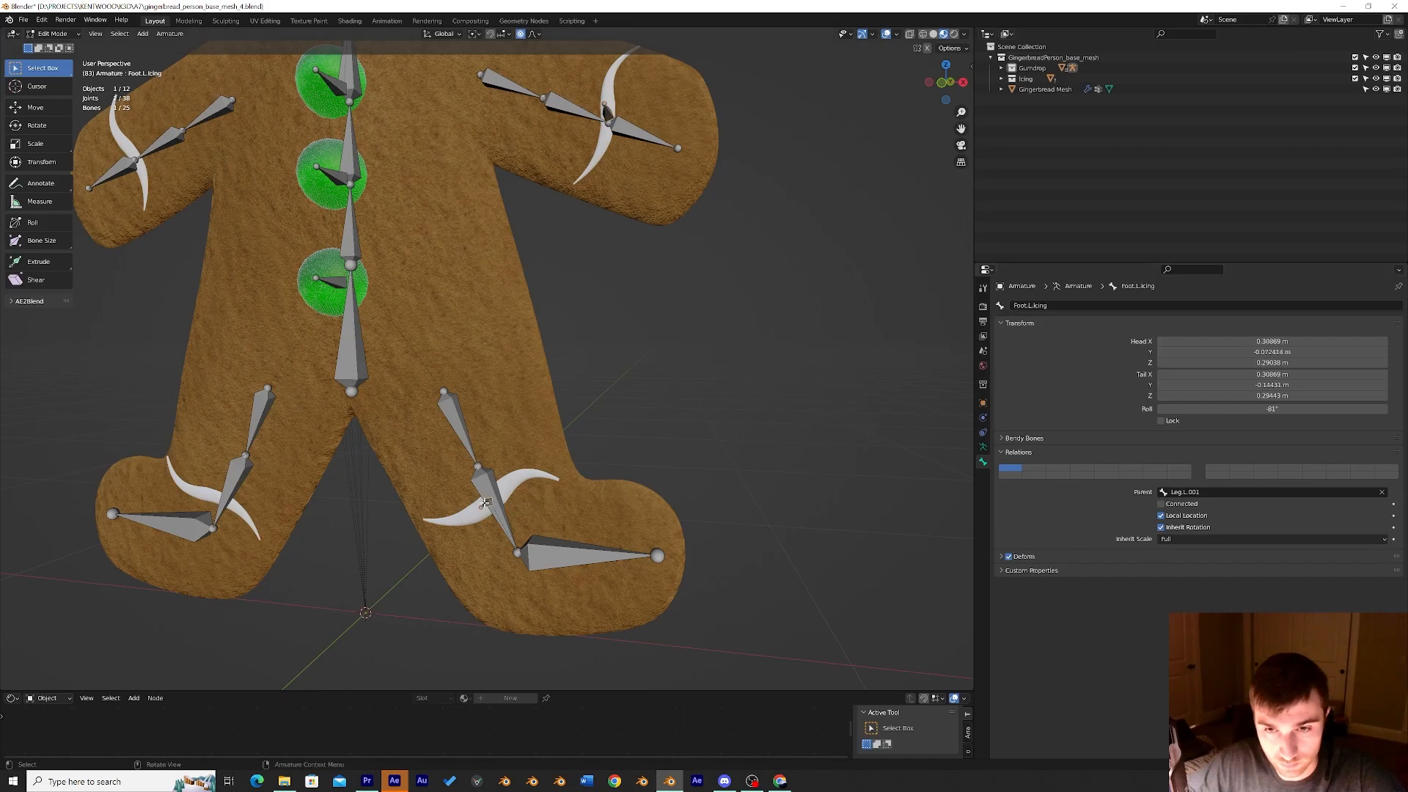
click(608, 113)
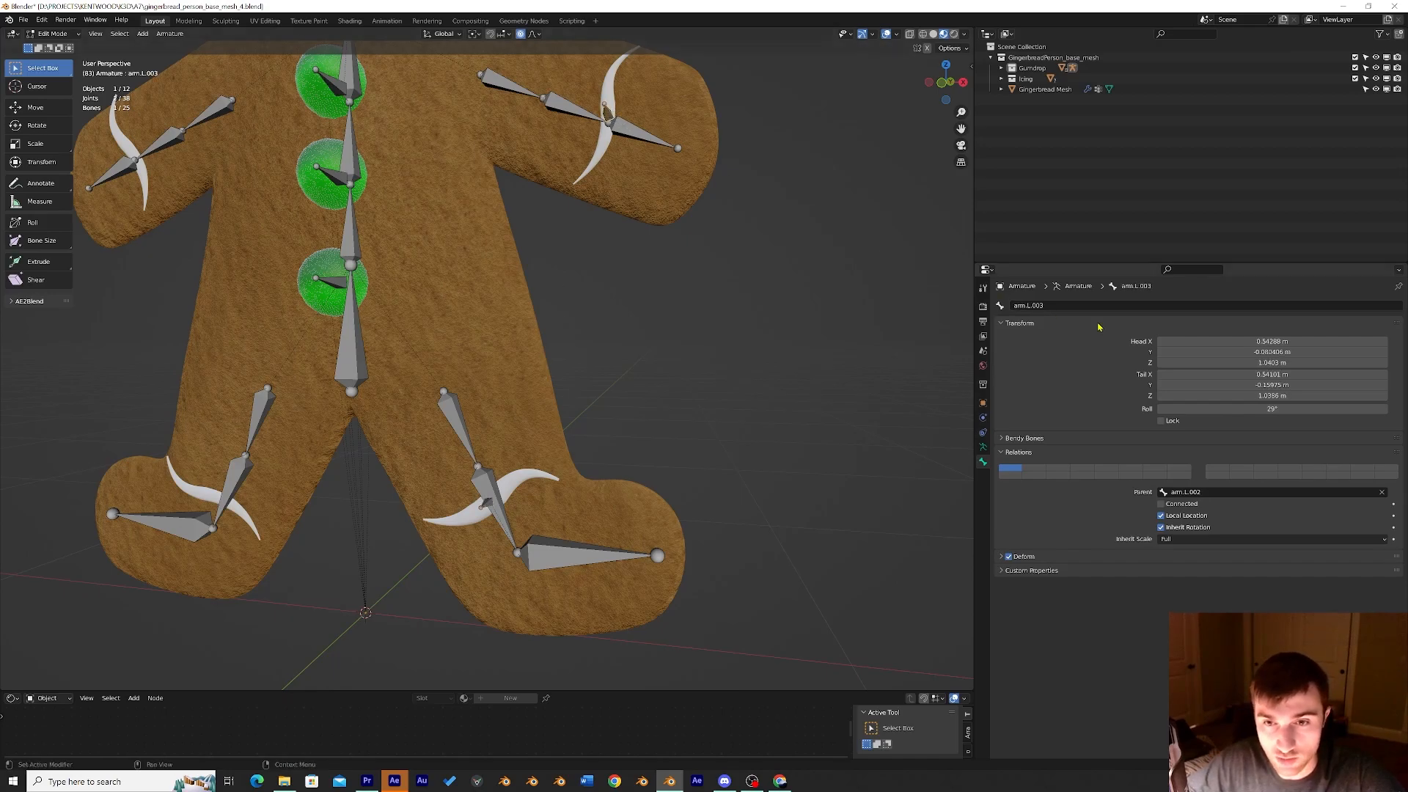
double_click(1031, 305)
click(1031, 305)
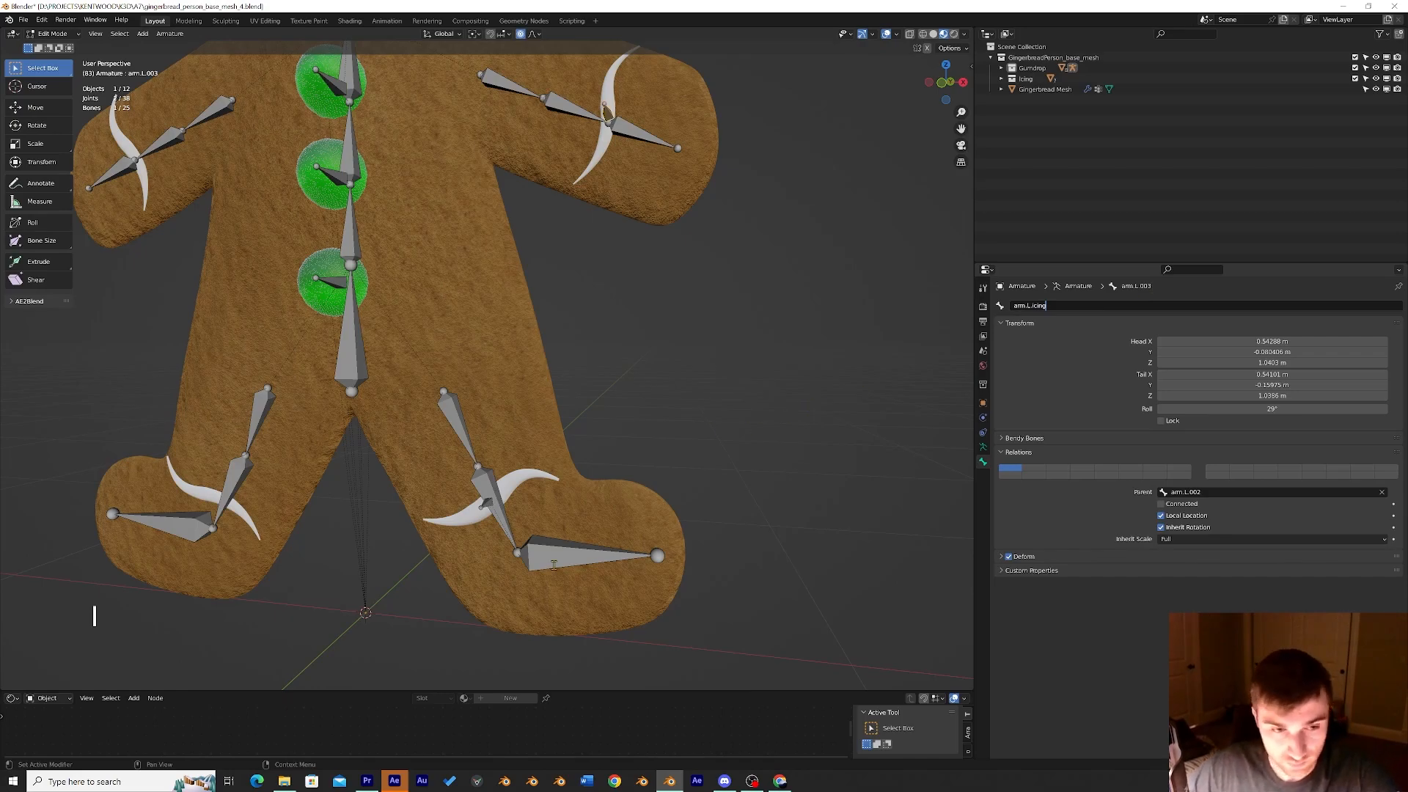
click(486, 501)
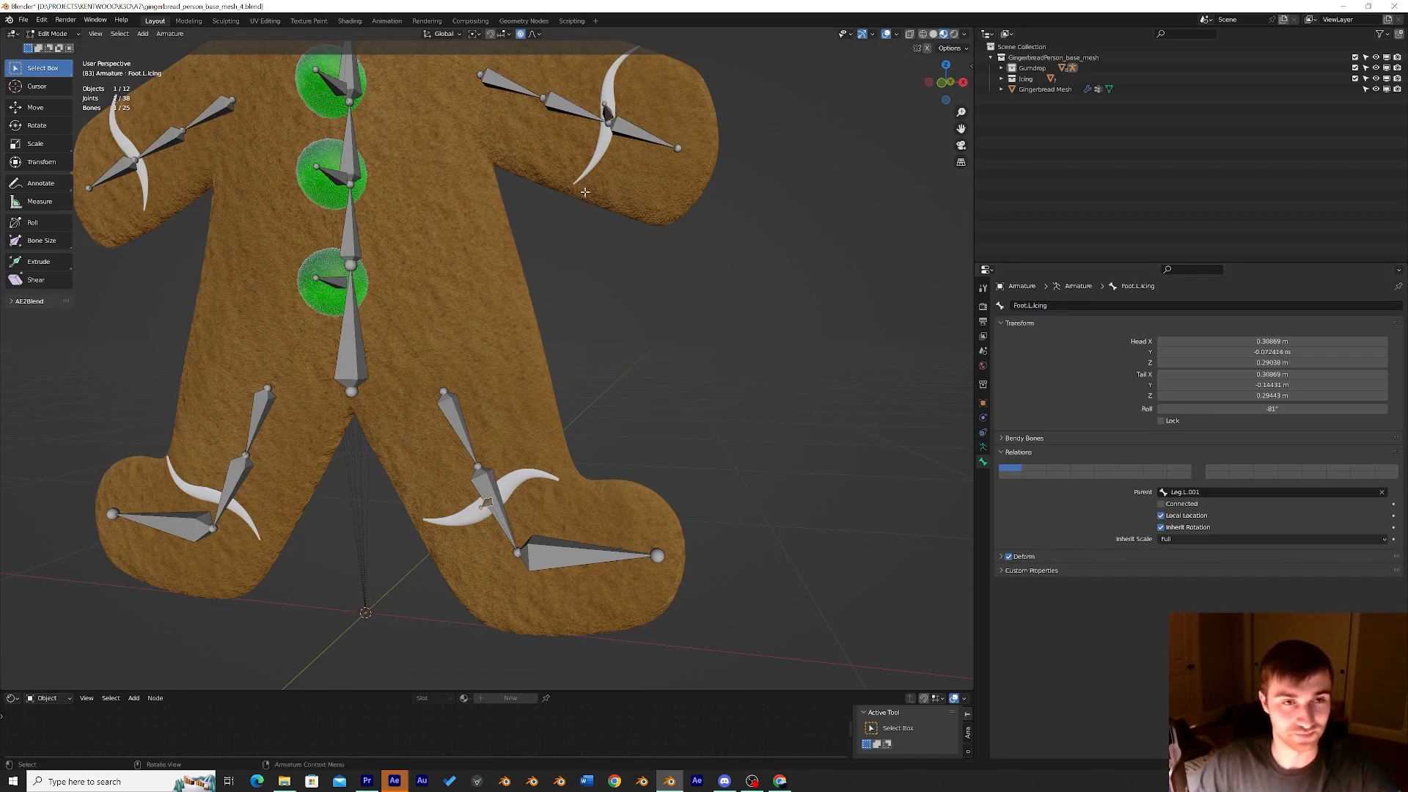
Try to symmetrize the left arm and left foot icing bones in the +X to -X direction, and undo the attempt.
click(608, 114)
shift+click(484, 505)
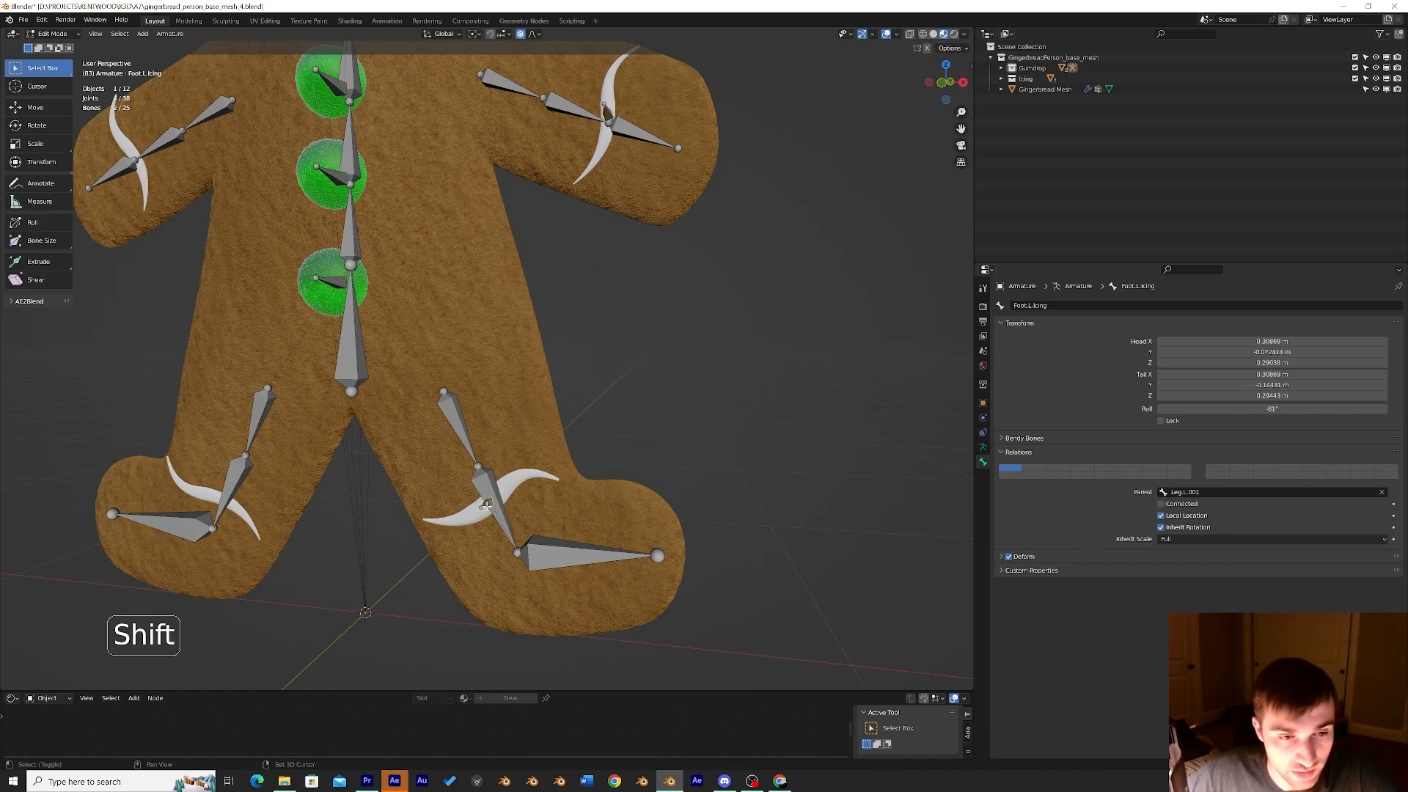
right_click(606, 115)
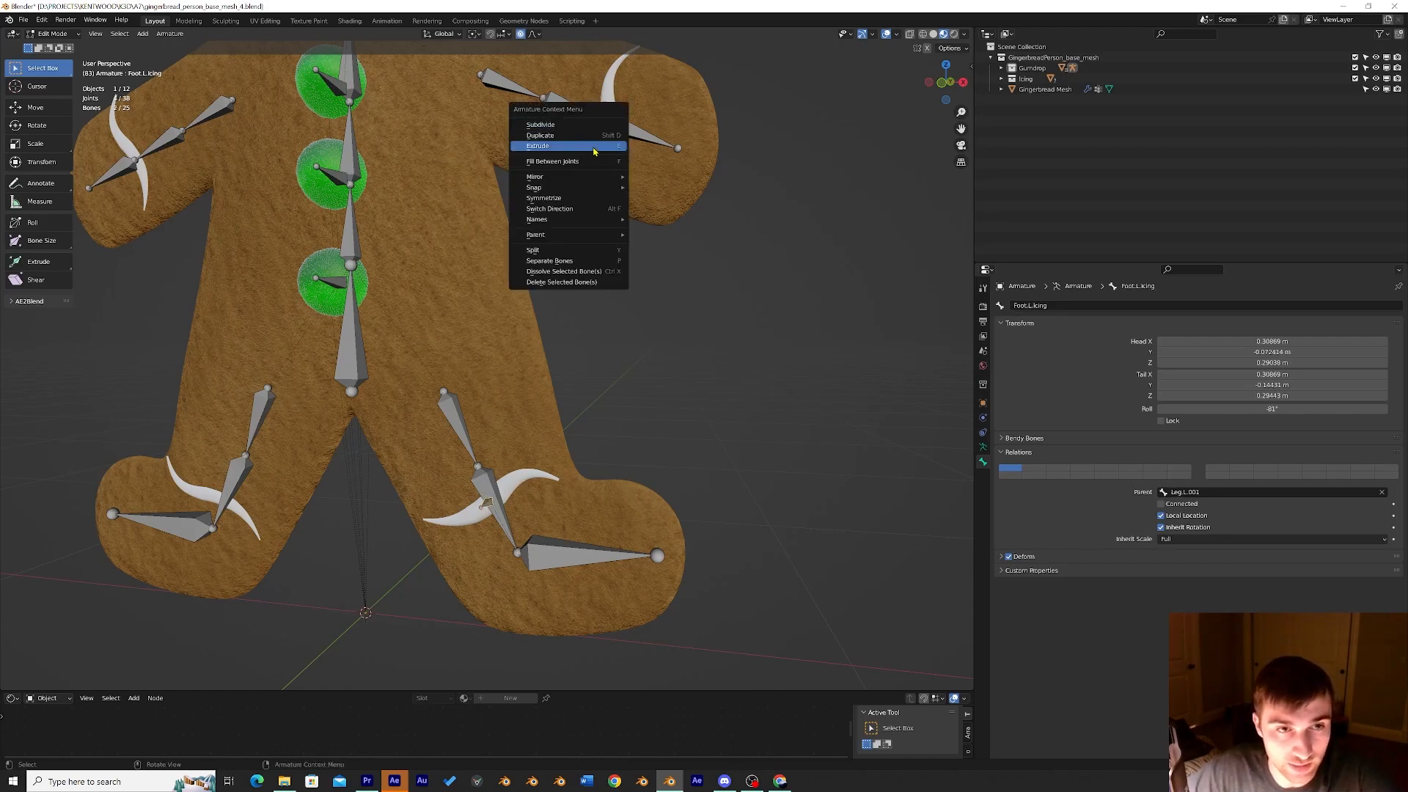
click(566, 201)
scroll(512, 273, down, 3)
middle_drag(511, 272, 357, 598)
scroll(561, 339, up, 4)
click(185, 678)
click(192, 690)
middle_drag(306, 520, 348, 469)
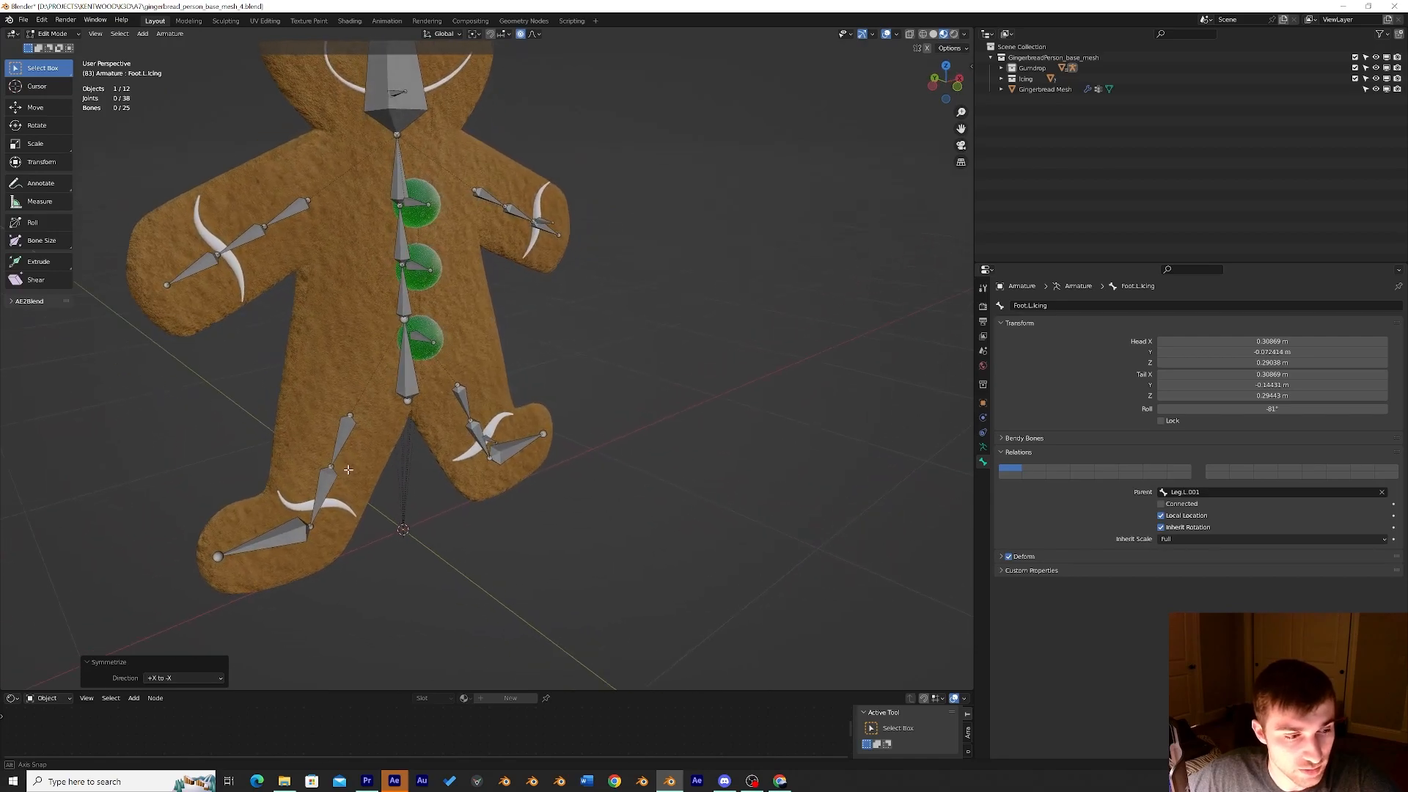
key(ctrl+z)
key(ctrl+z)
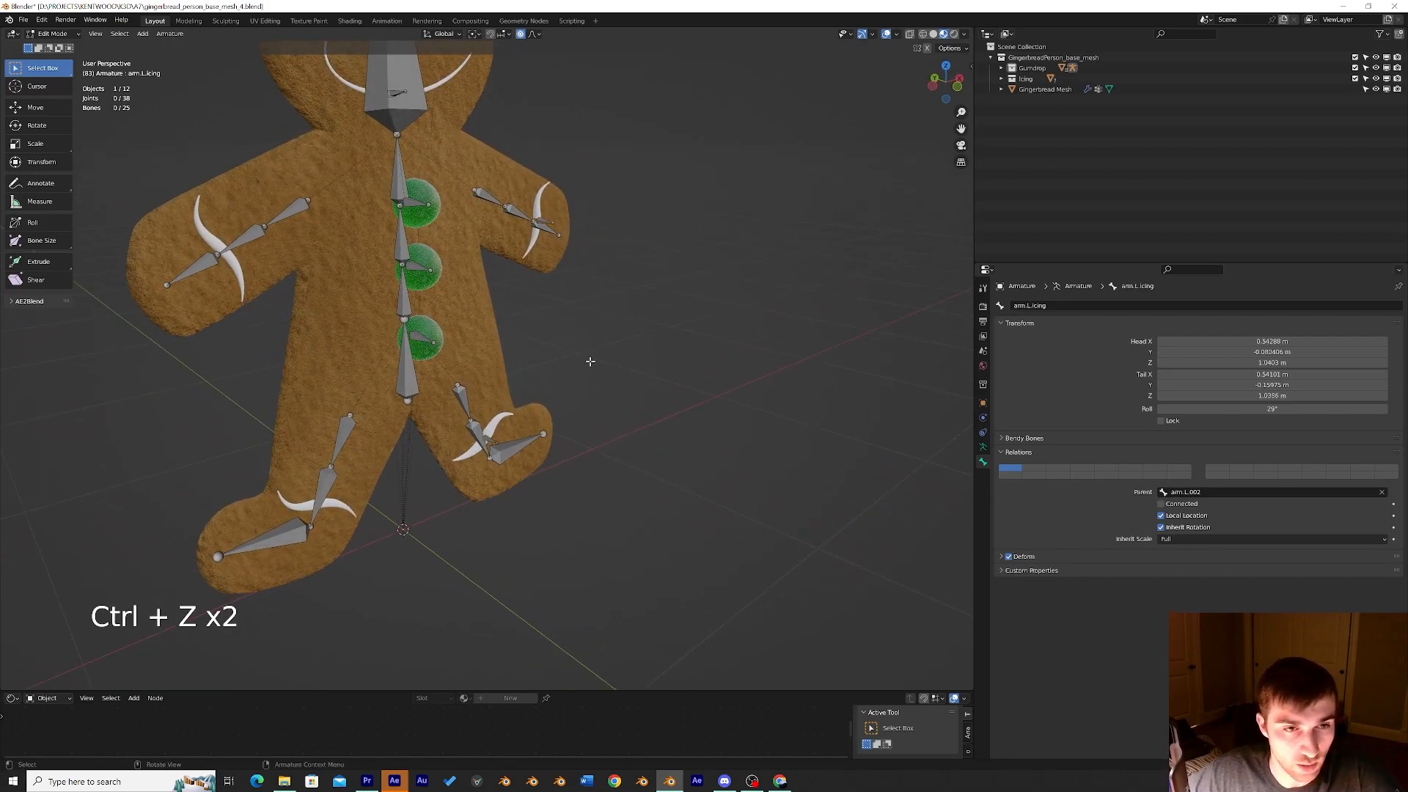
Duplicate the left arm and left foot icing bones together and shift the copies about -0.661 m along X.
middle_drag(590, 366, 602, 314)
click(947, 85)
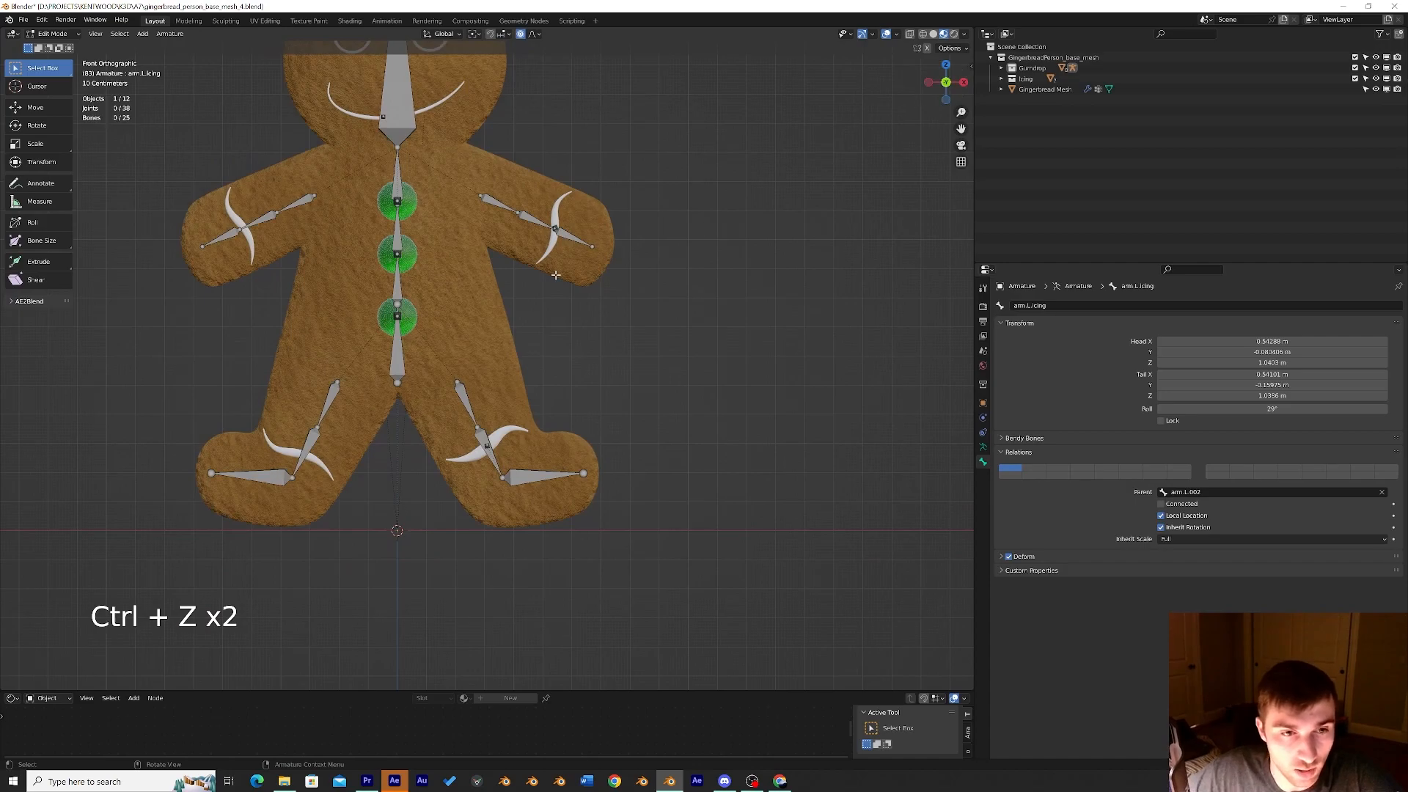
scroll(576, 234, up, 2)
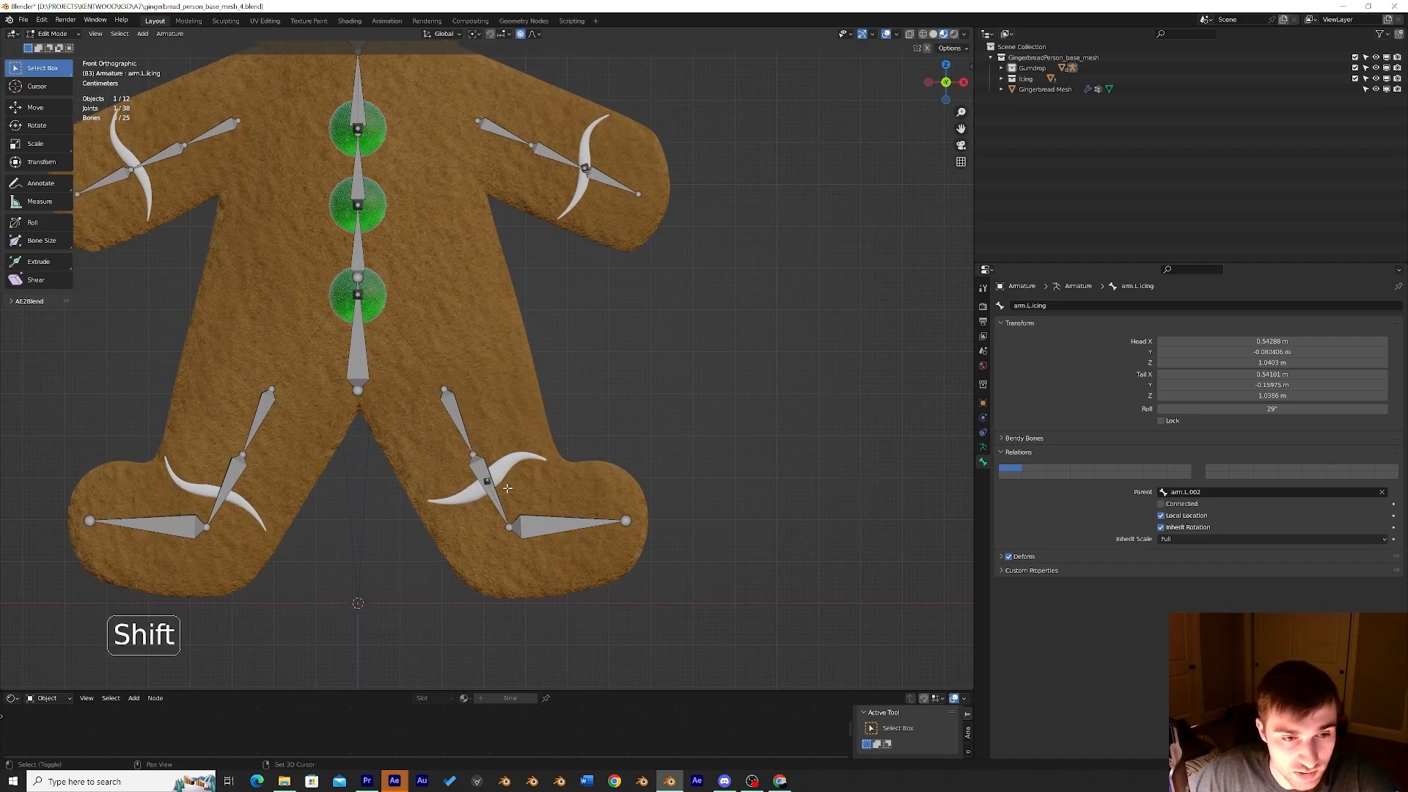
shift+click(486, 480)
scroll(535, 475, down, 2)
middle_drag(541, 451, 638, 324)
shift+click(524, 262)
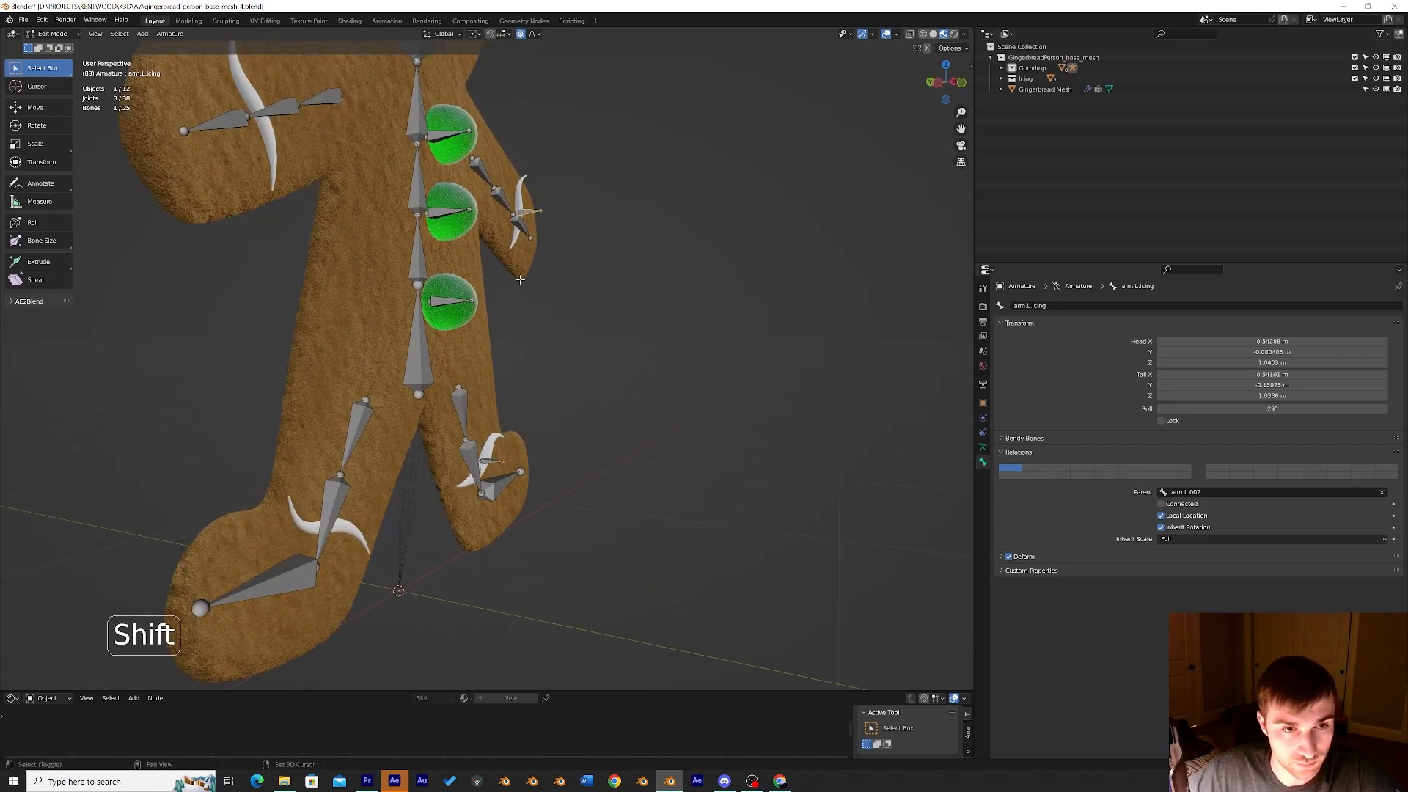
shift+click(486, 462)
middle_drag(486, 462, 440, 477)
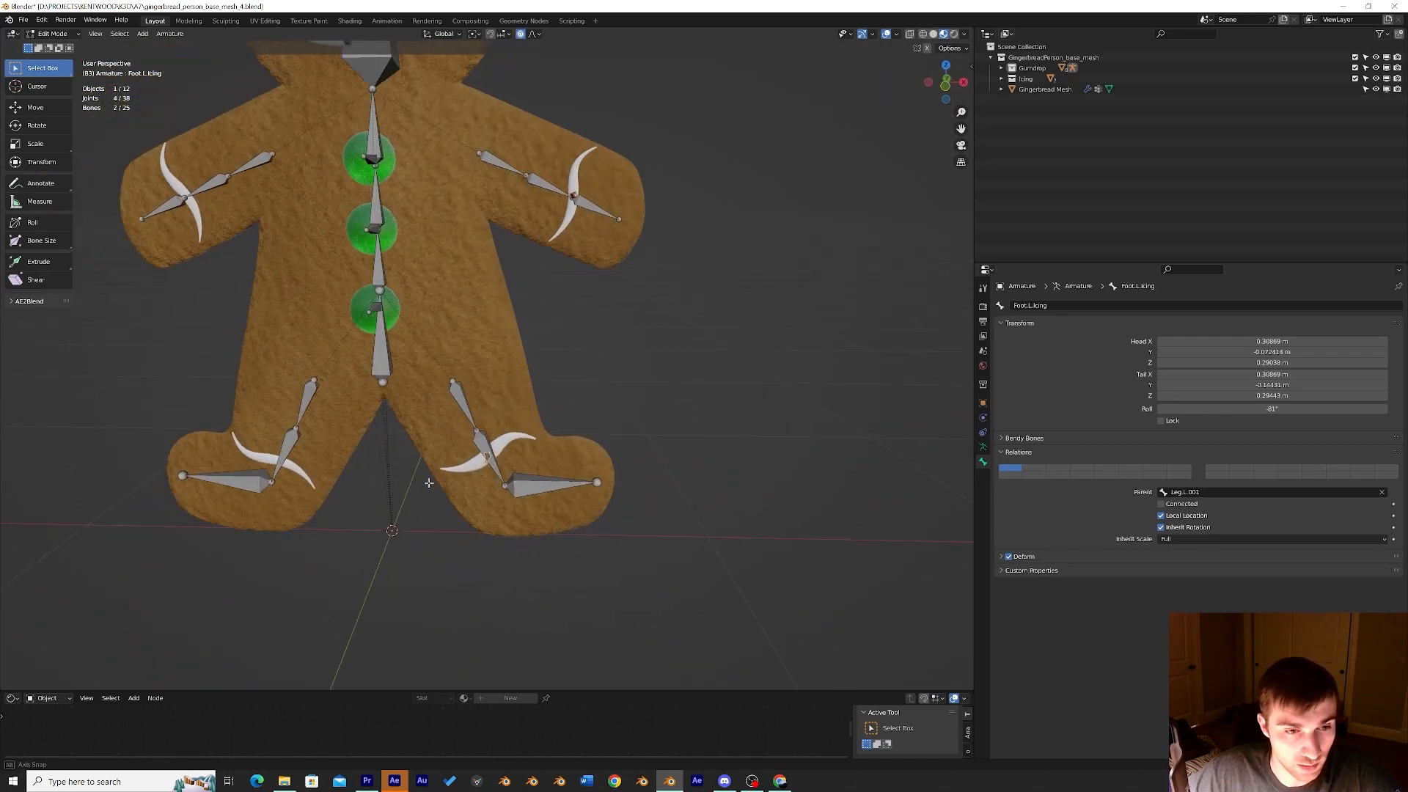
scroll(429, 479, down, 2)
key(shift+d)
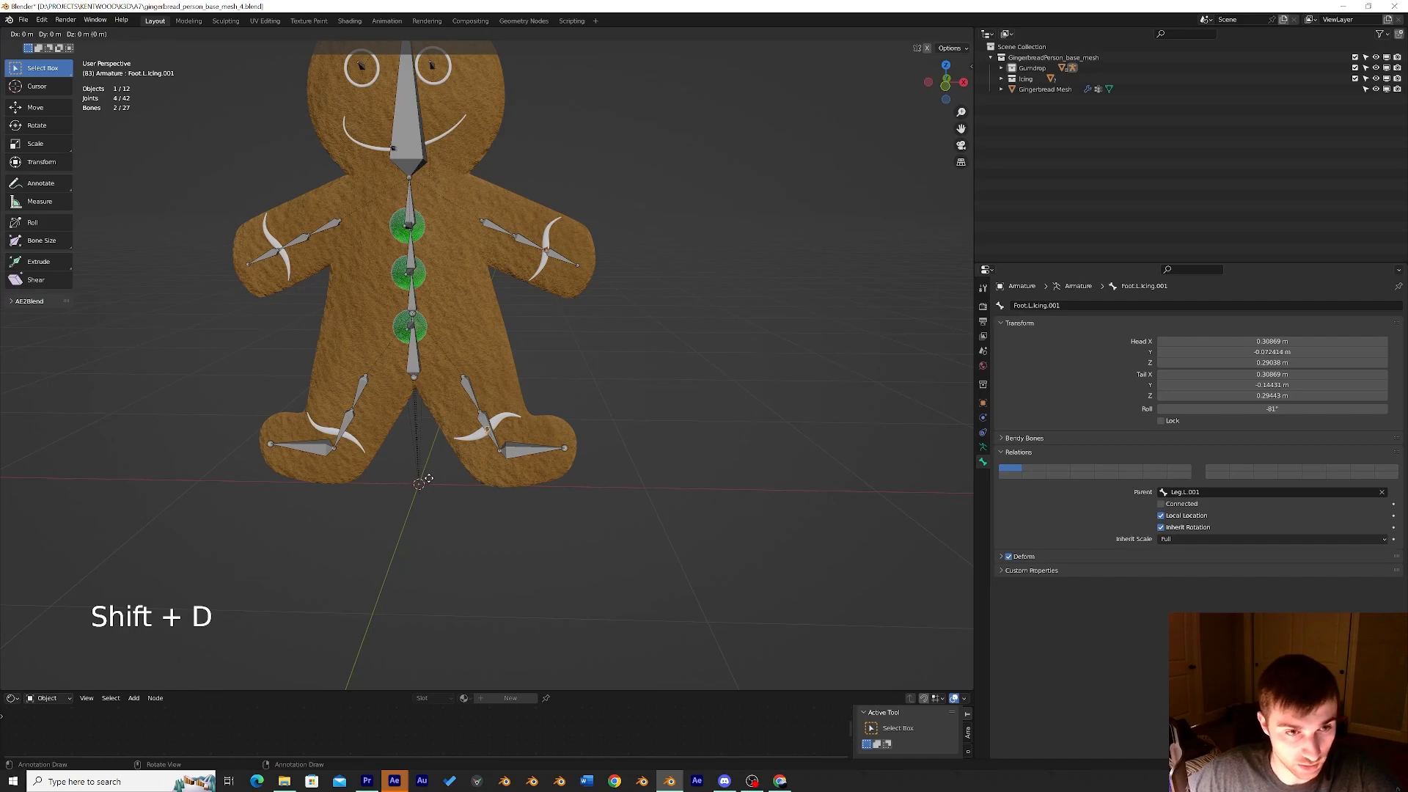
key(x)
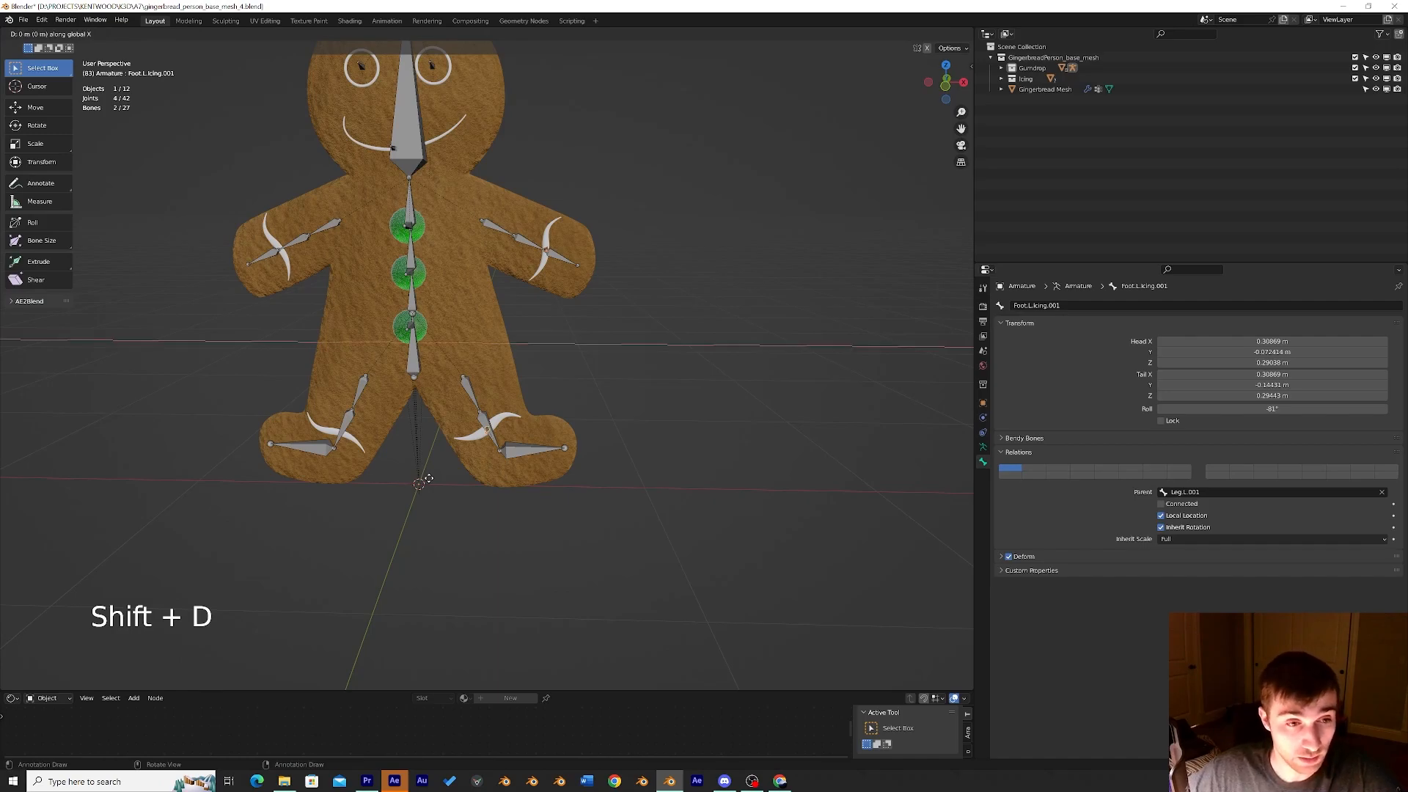
click(267, 478)
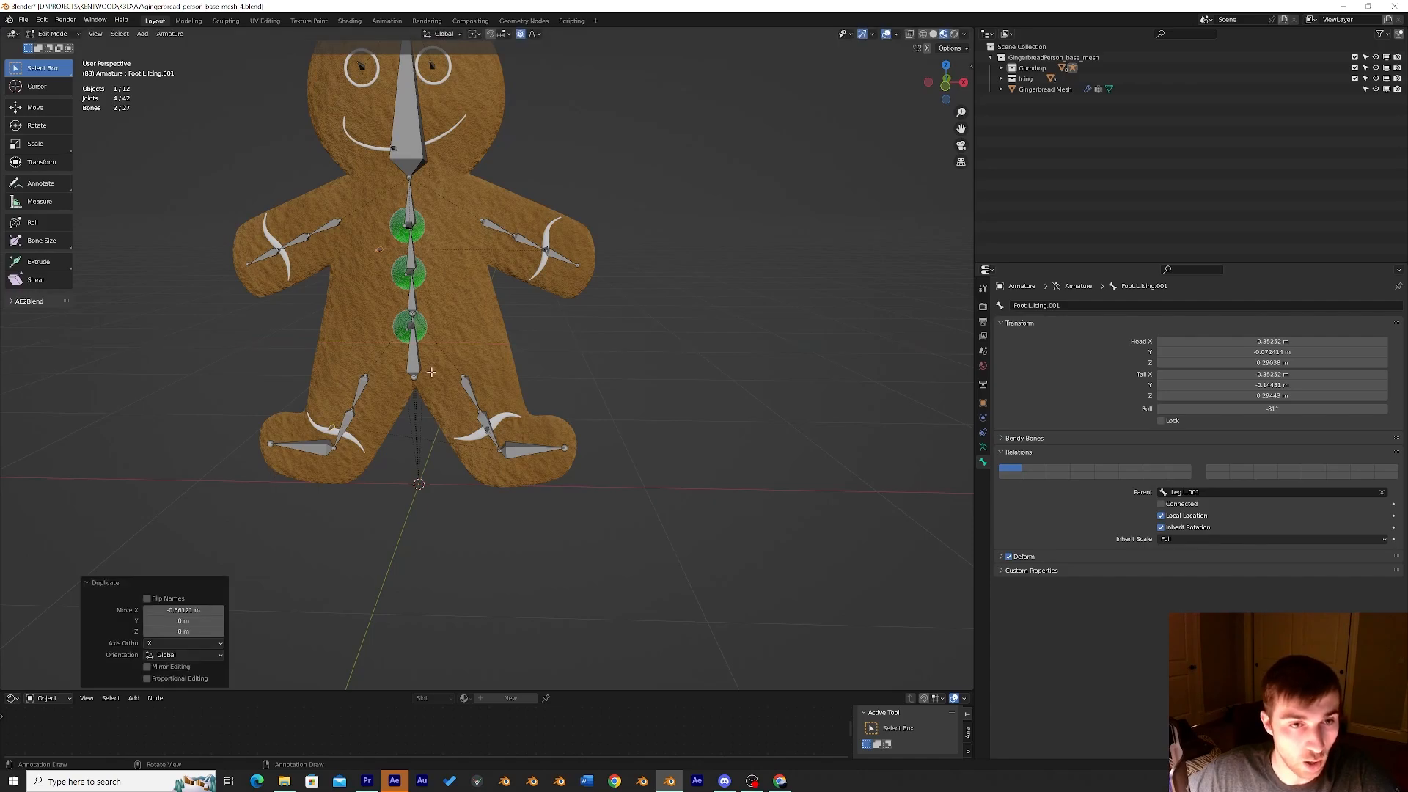
Move the duplicated bones about 0.025 m down in Z and about 0.027 m along X, placing the foot copy on the right leg's icing.
shift+middle_drag(406, 337, 620, 230)
scroll(607, 264, up, 4)
scroll(607, 264, up, 1)
key(g)
key(z)
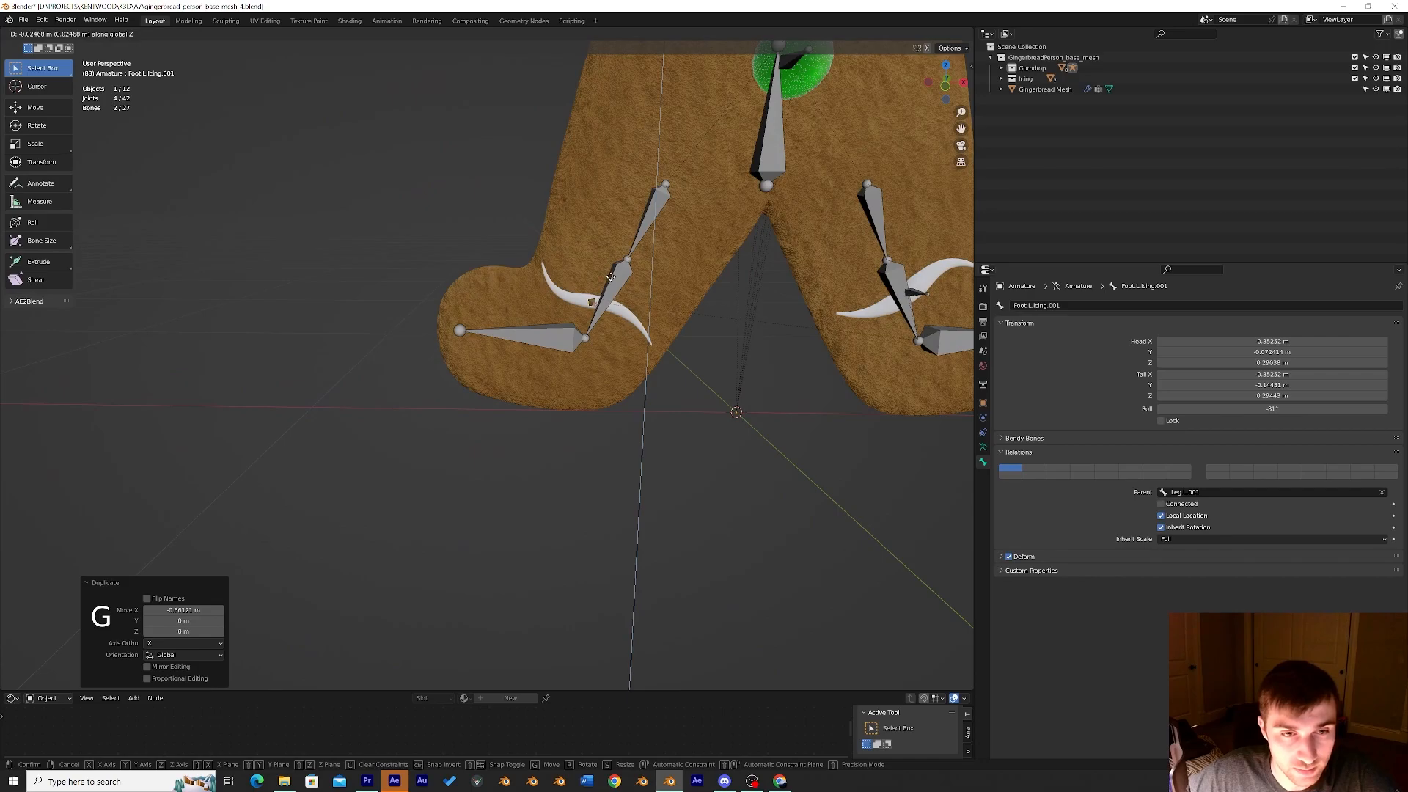
click(612, 278)
key(g)
key(x)
click(624, 280)
scroll(623, 280, down, 3)
shift+middle_drag(624, 280, 597, 270)
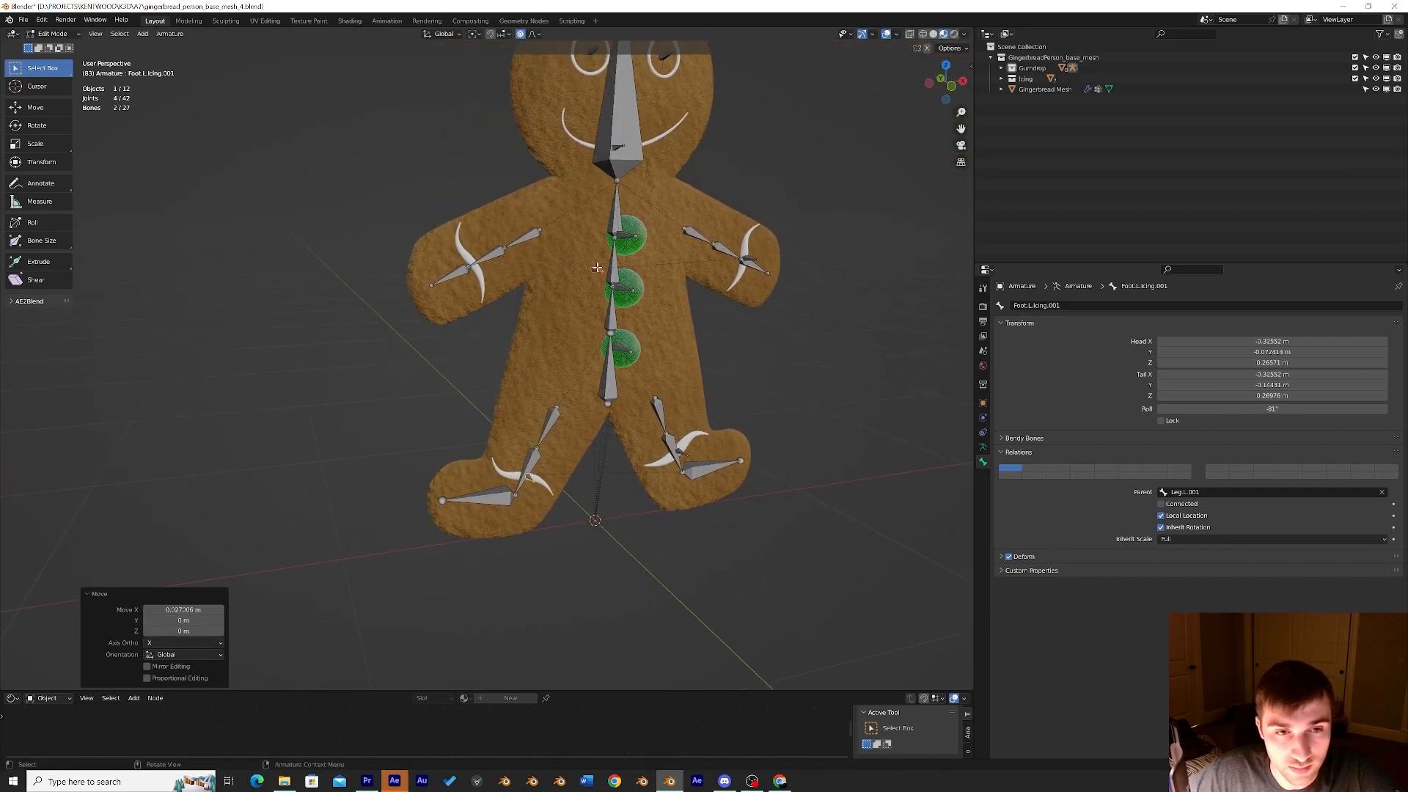
Move the duplicated arm icing bone along X and adjust it freely onto the right arm's icing stripe.
click(478, 268)
key(g)
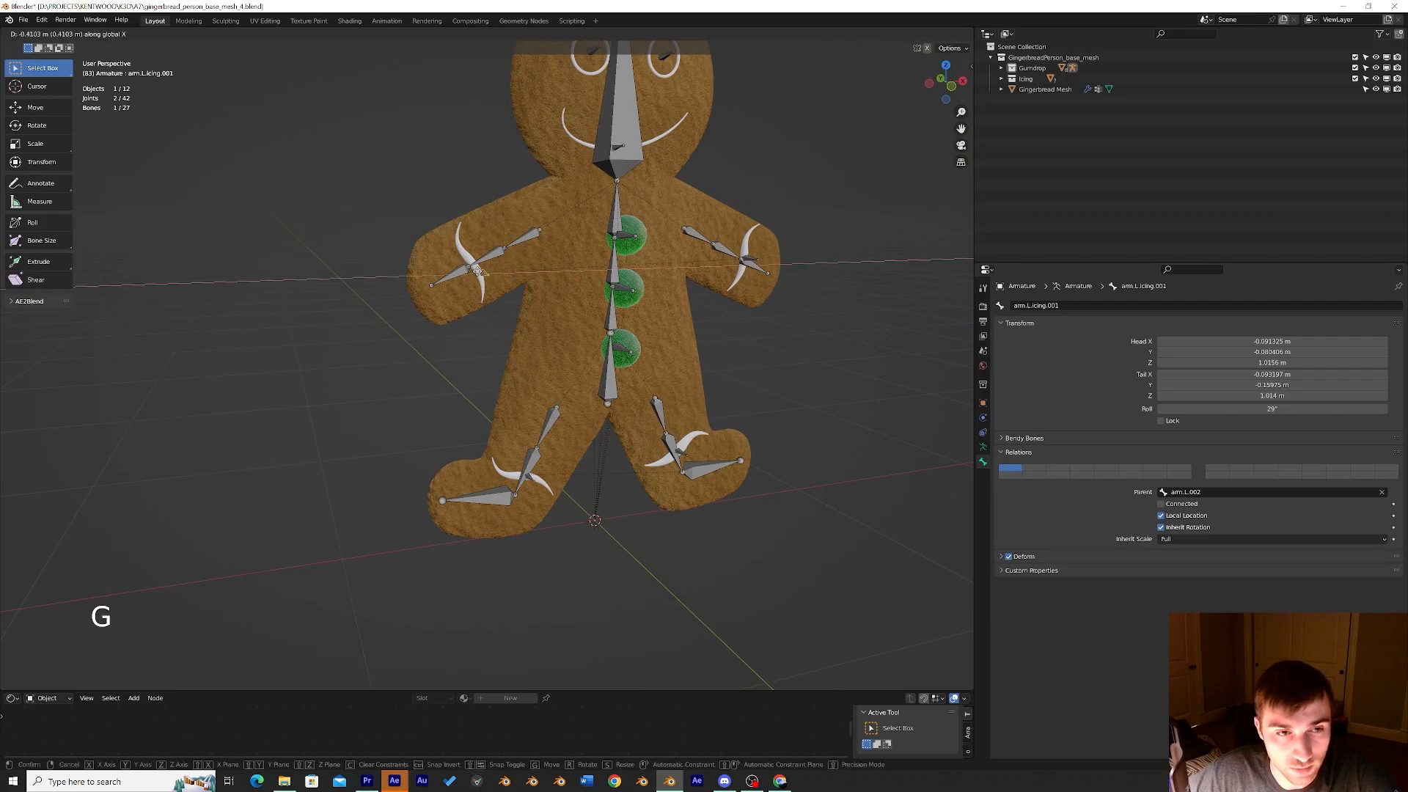
click(460, 272)
mouse_move(460, 272)
middle_down()
mouse_move(580, 291)
mouse_move(506, 299)
mouse_move(438, 268)
middle_up()
key(g)
middle_click(580, 291)
middle_click(579, 291)
click(579, 291)
key(g)
key(g)
click(475, 266)
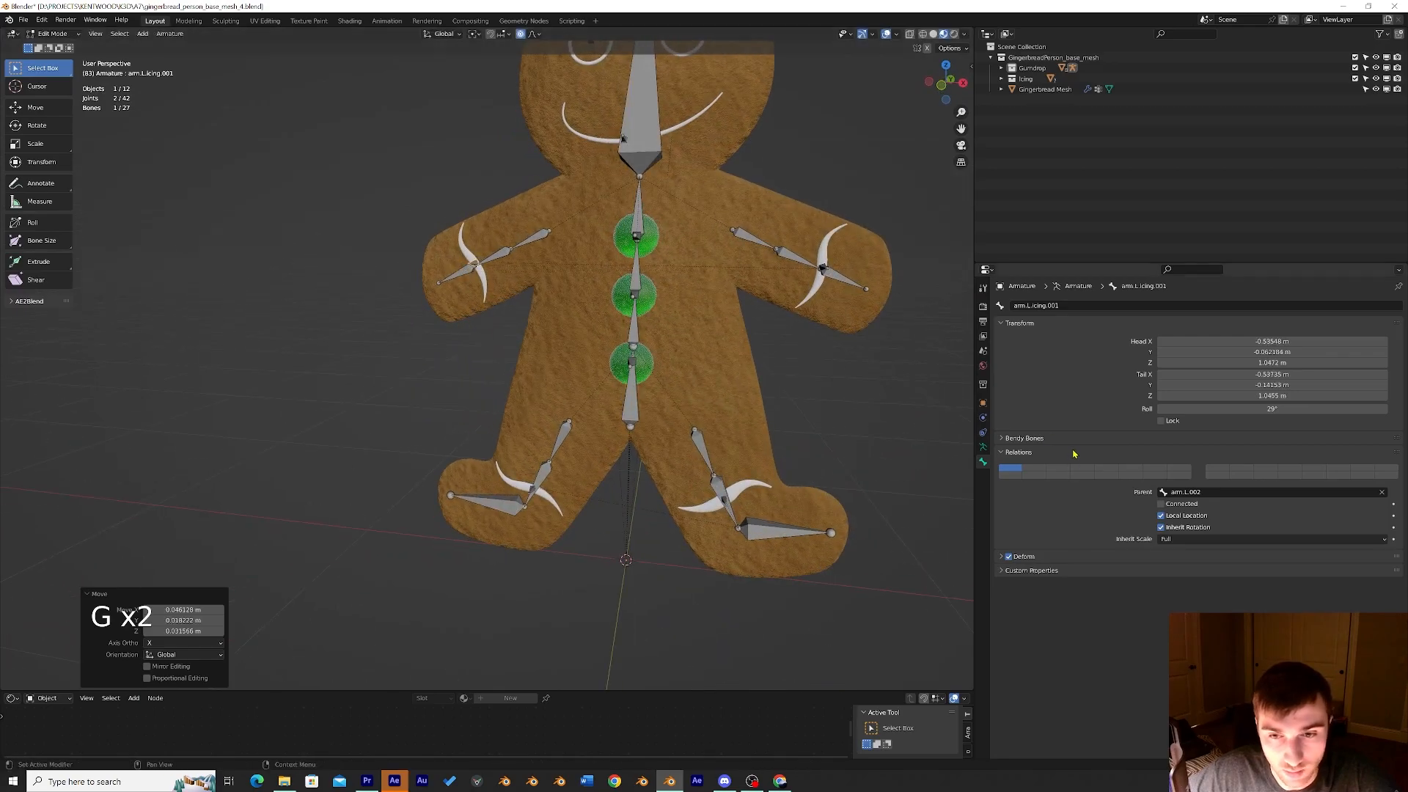
Clear the left-side parents from the duplicated arm and foot icing bones on the right side.
click(1196, 492)
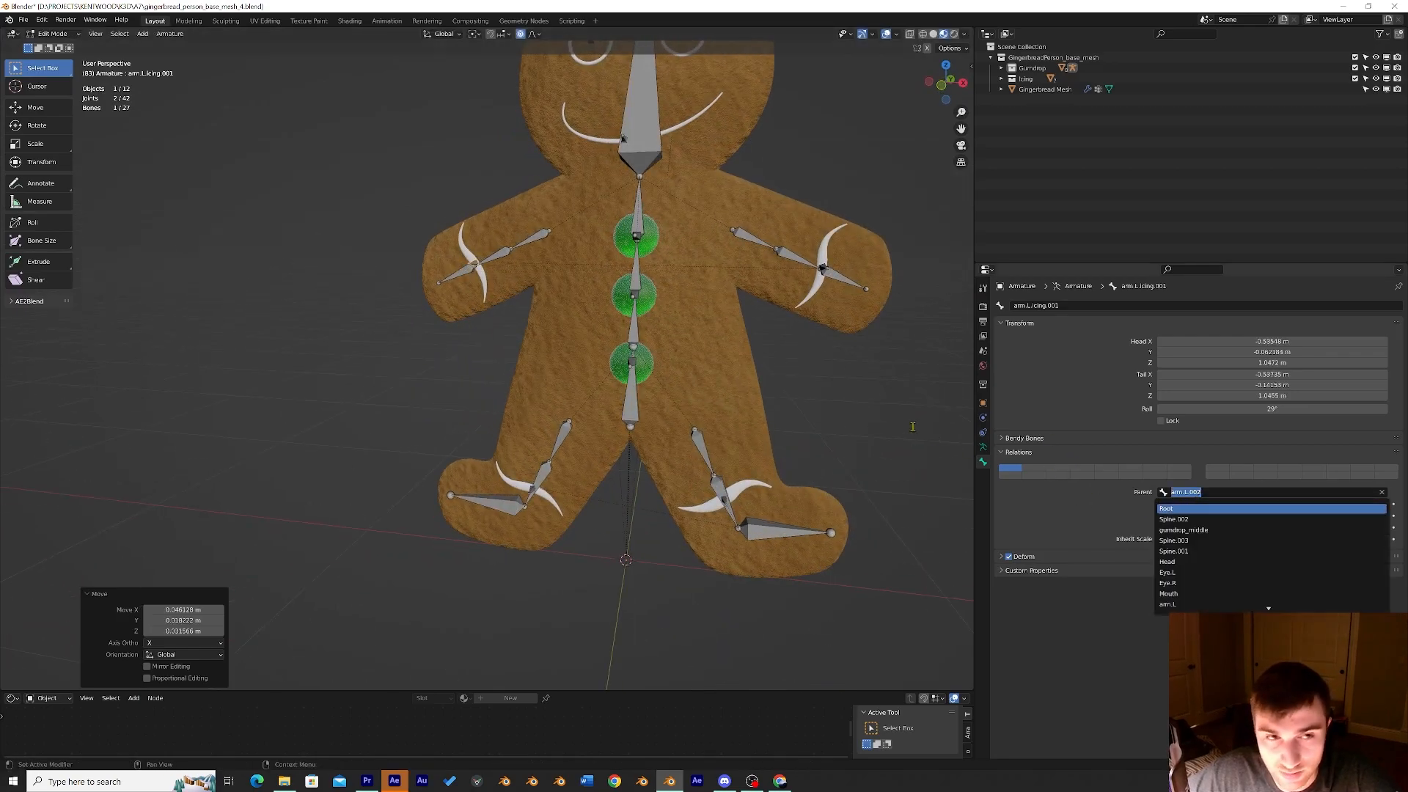
key(Escape)
click(1382, 492)
click(1376, 492)
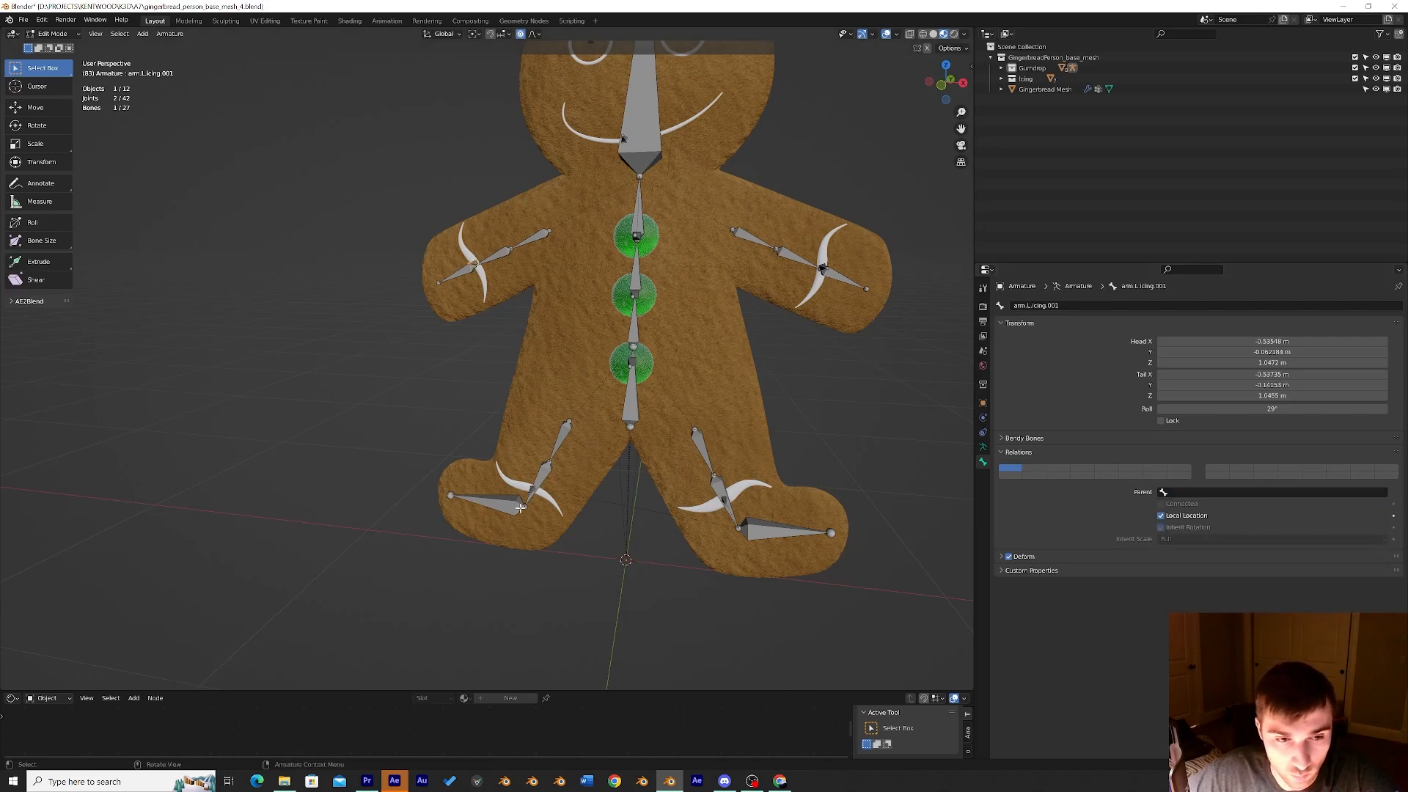
click(533, 490)
scroll(760, 534, up, 3)
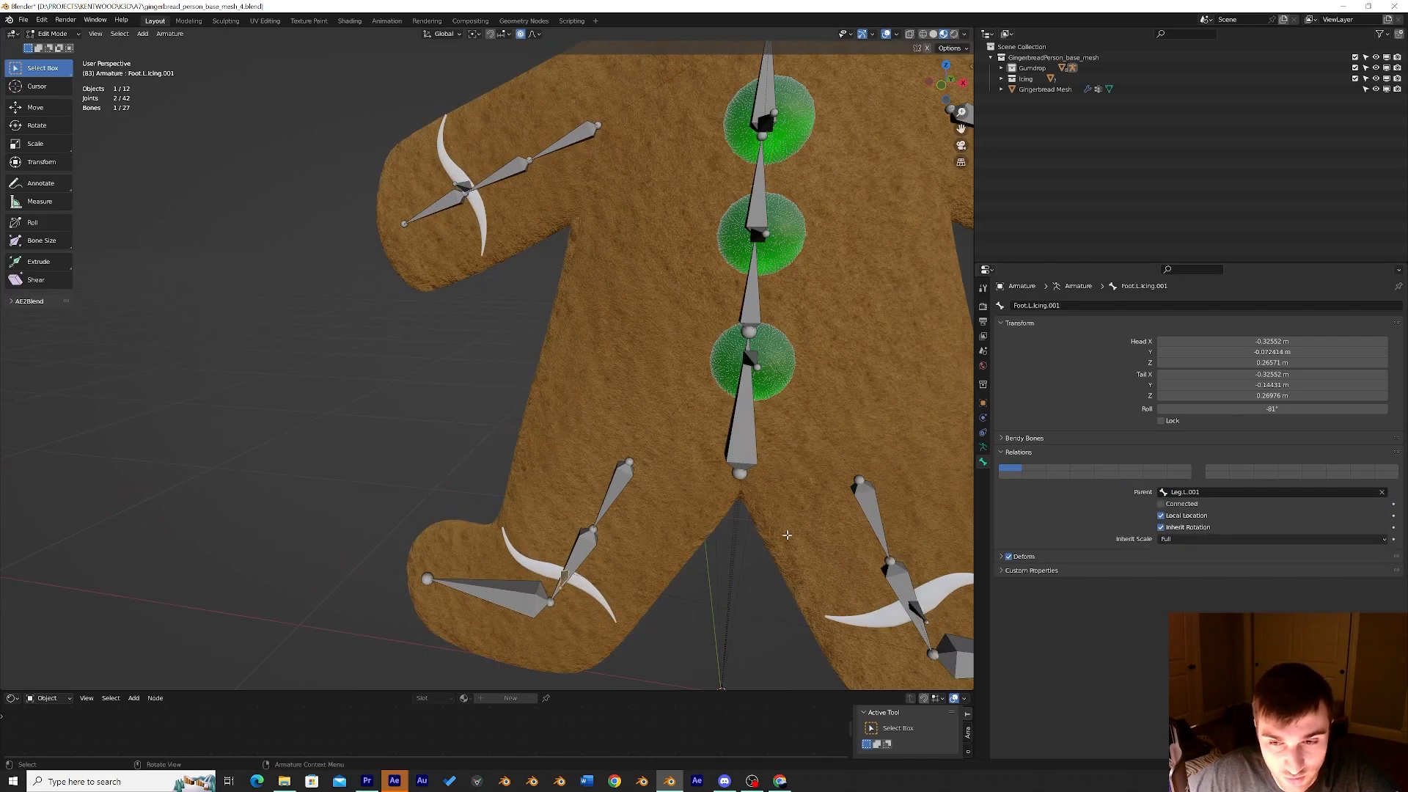
click(1382, 493)
Parent the right foot's icing bone to the lower leg bone Leg.R.001 using Keep Offset.
middle_drag(620, 550, 560, 557)
scroll(673, 537, up, 2)
key(KP_Decimal)
scroll(559, 557, down, 4)
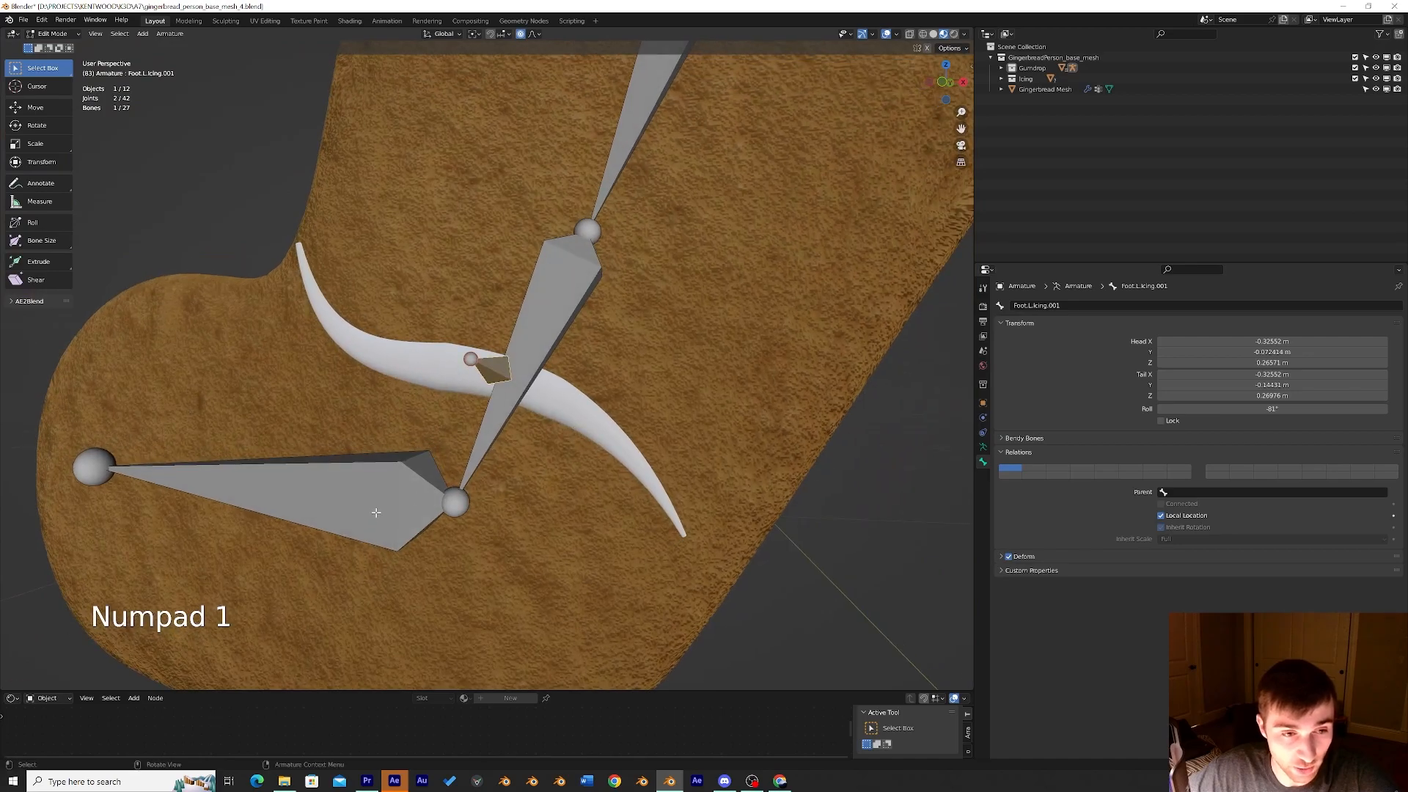
middle_drag(551, 329, 605, 377)
shift+click(583, 354)
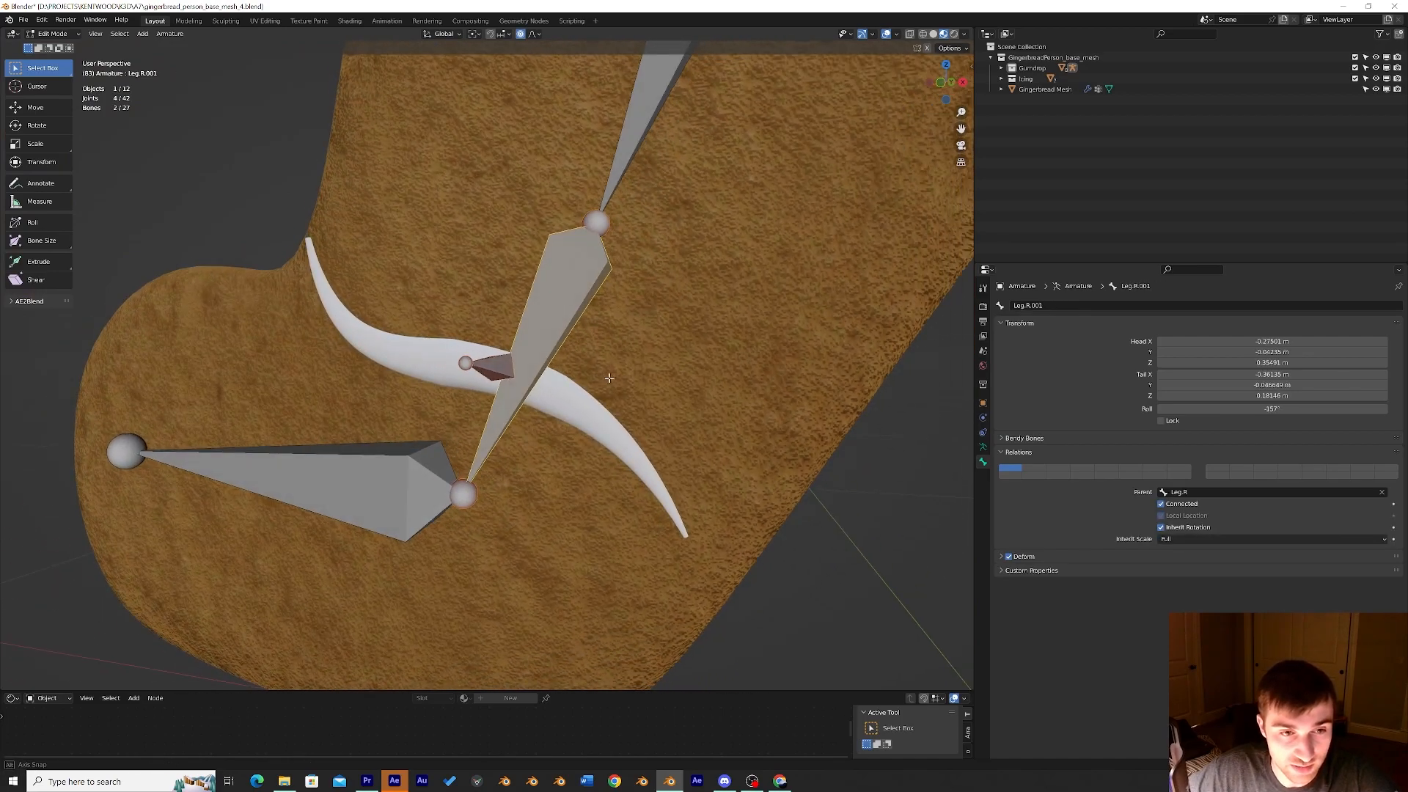
key(ctrl+p)
click(610, 379)
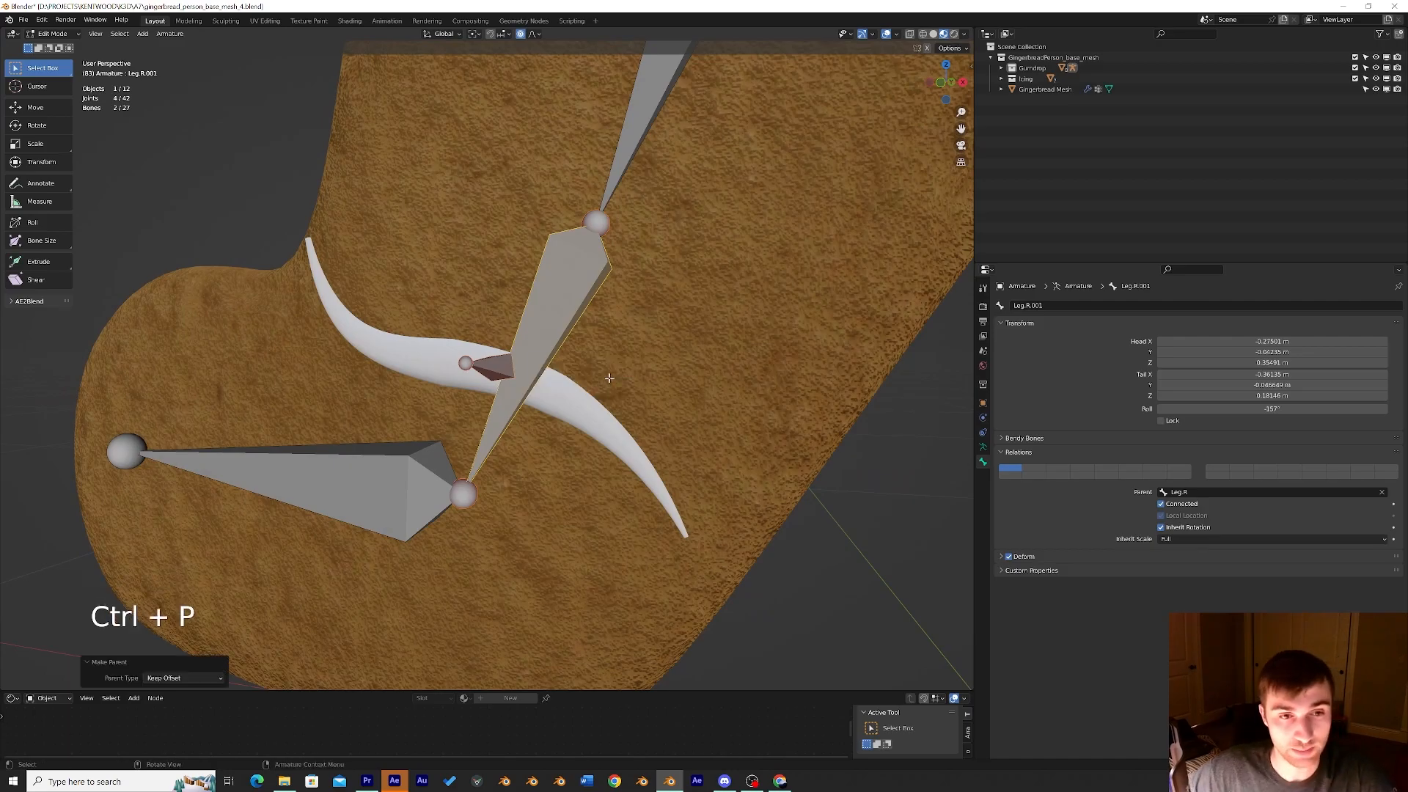
Parent the right arm's icing bone to the forearm bone arm.R.002 using Keep Offset.
scroll(506, 323, down, 6)
middle_drag(506, 323, 525, 356)
shift+middle_drag(501, 227, 579, 542)
shift+middle_drag(454, 317, 475, 408)
scroll(484, 422, up, 8)
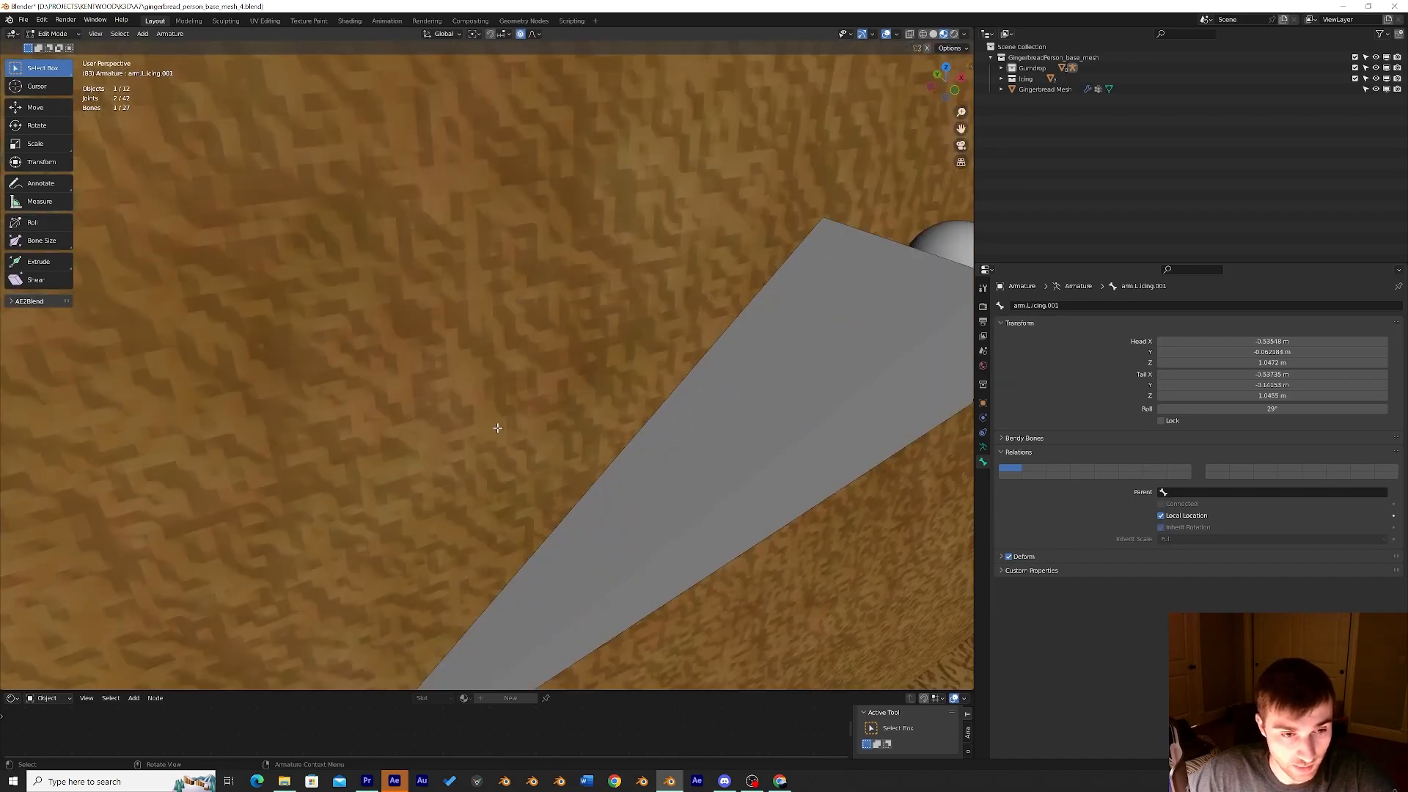
scroll(484, 425, down, 5)
shift+click(482, 433)
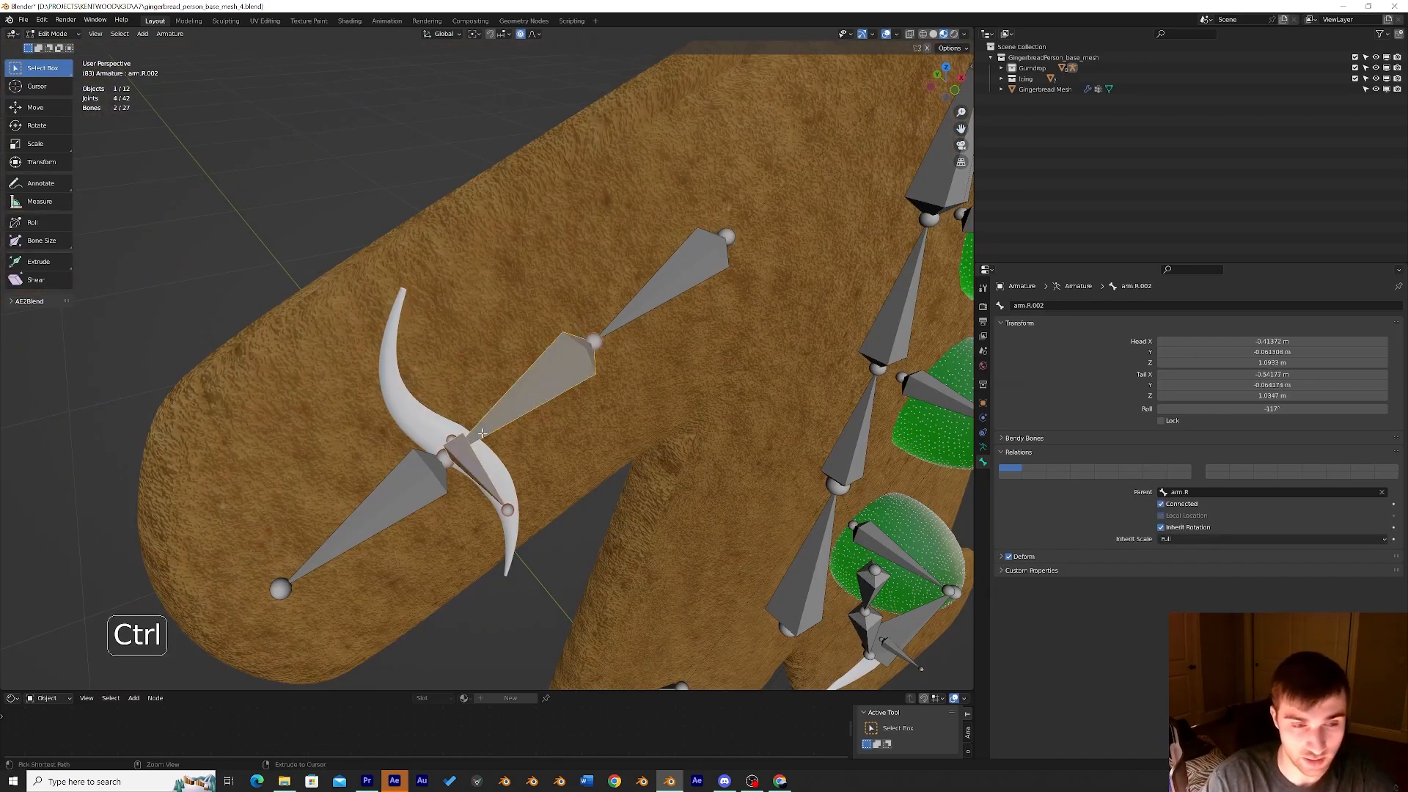
key(ctrl+p)
click(483, 438)
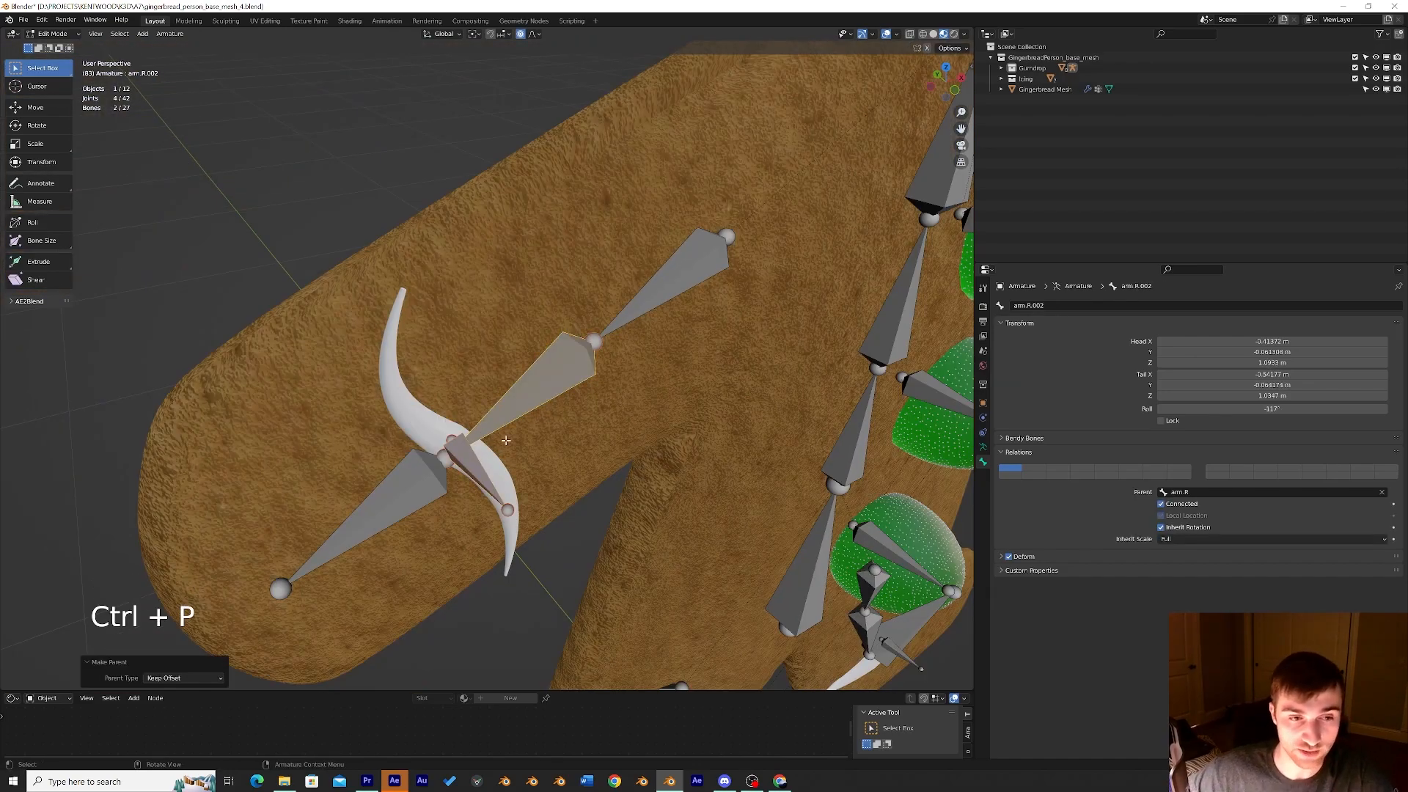
Examine the left arm's icing bone and the forearm bone beside it for their names and parents.
scroll(596, 492, down, 6)
middle_drag(596, 490, 515, 448)
click(850, 345)
middle_drag(851, 345, 719, 375)
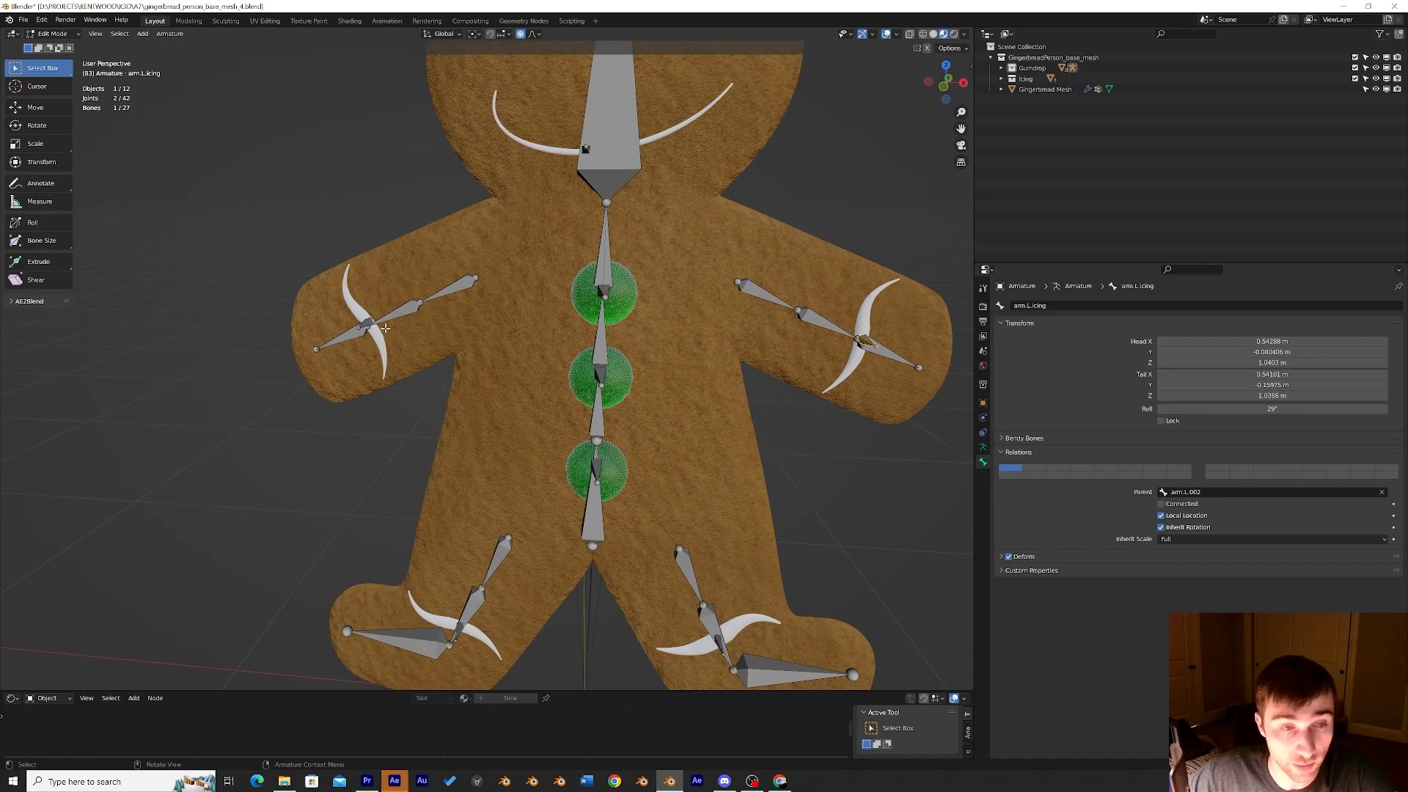
middle_drag(538, 382, 466, 369)
scroll(503, 293, down, 3)
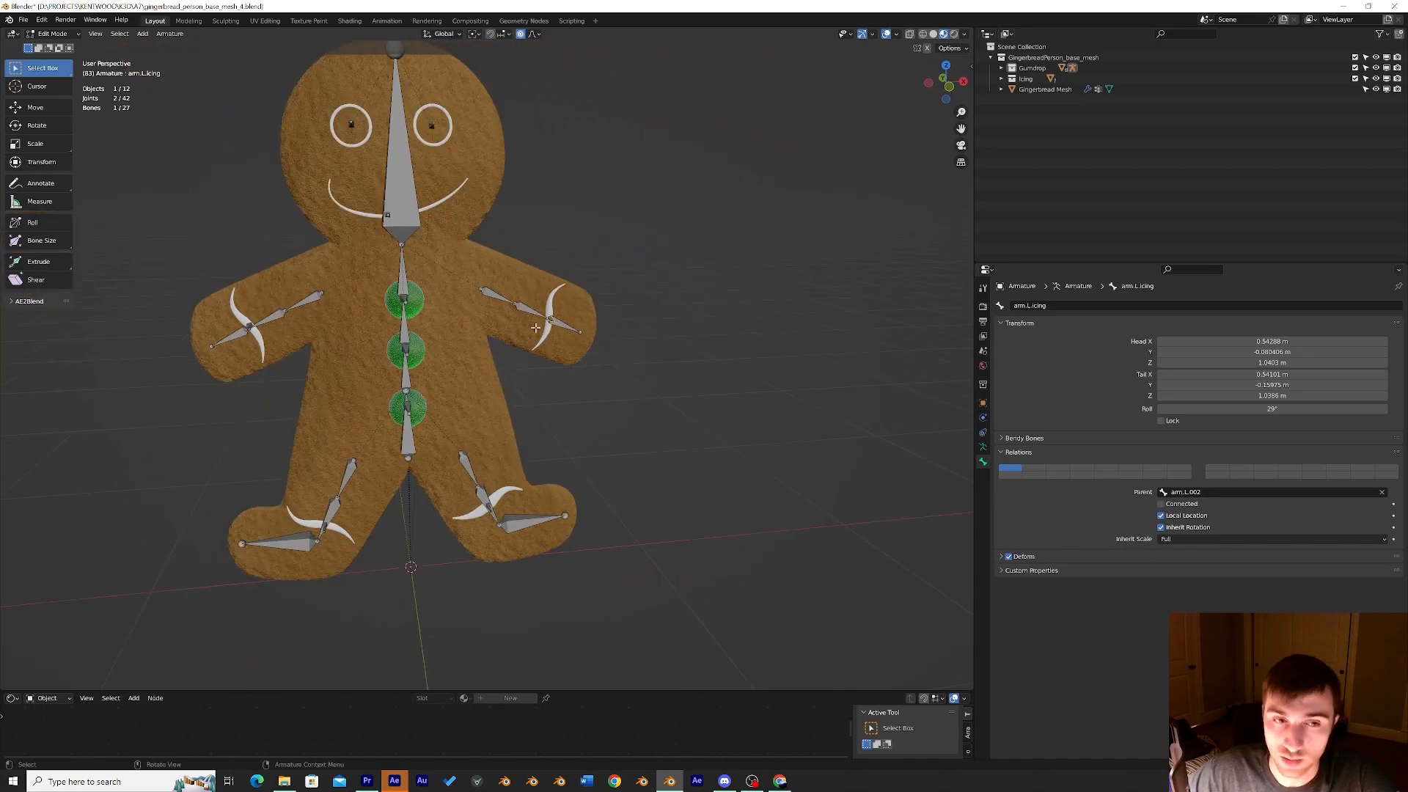
click(52, 33)
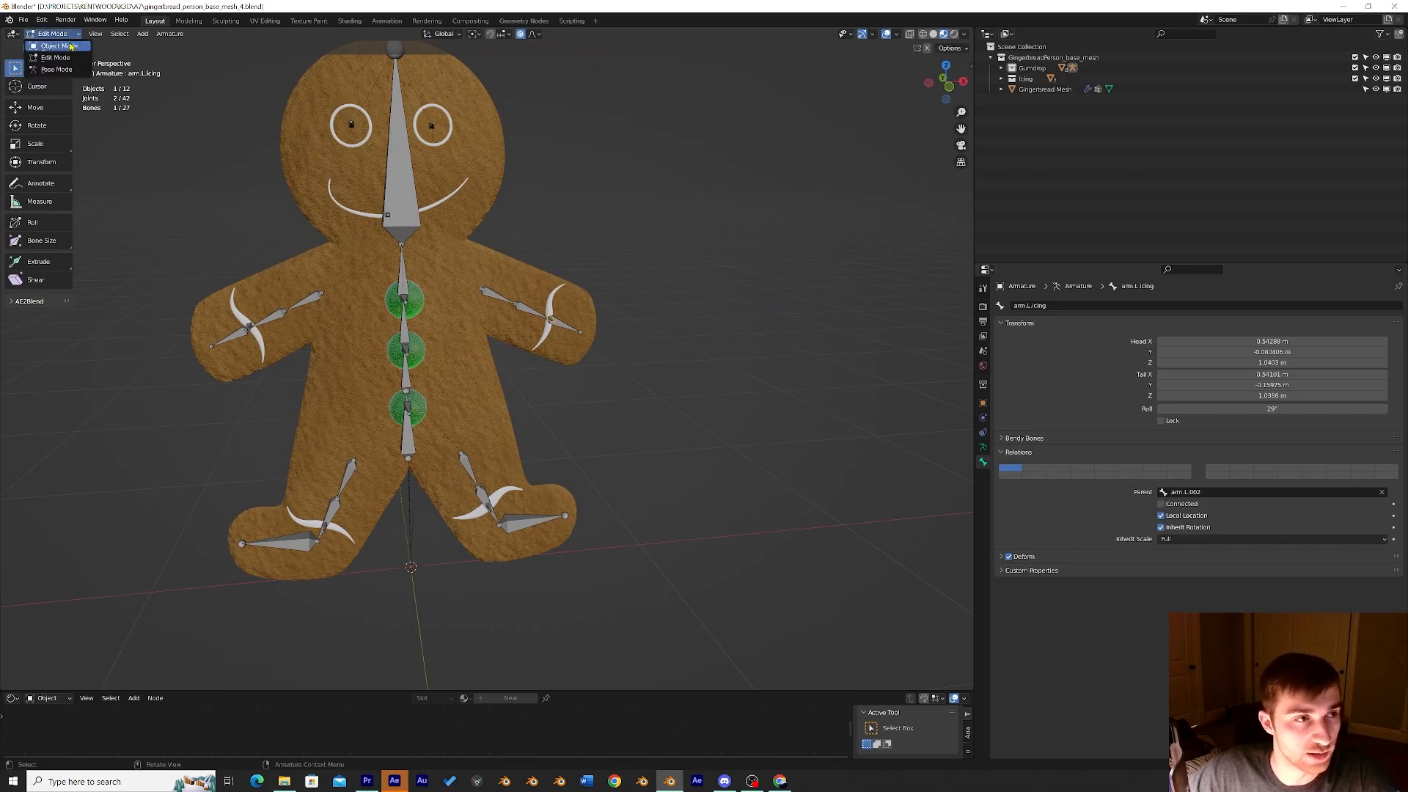
click(520, 316)
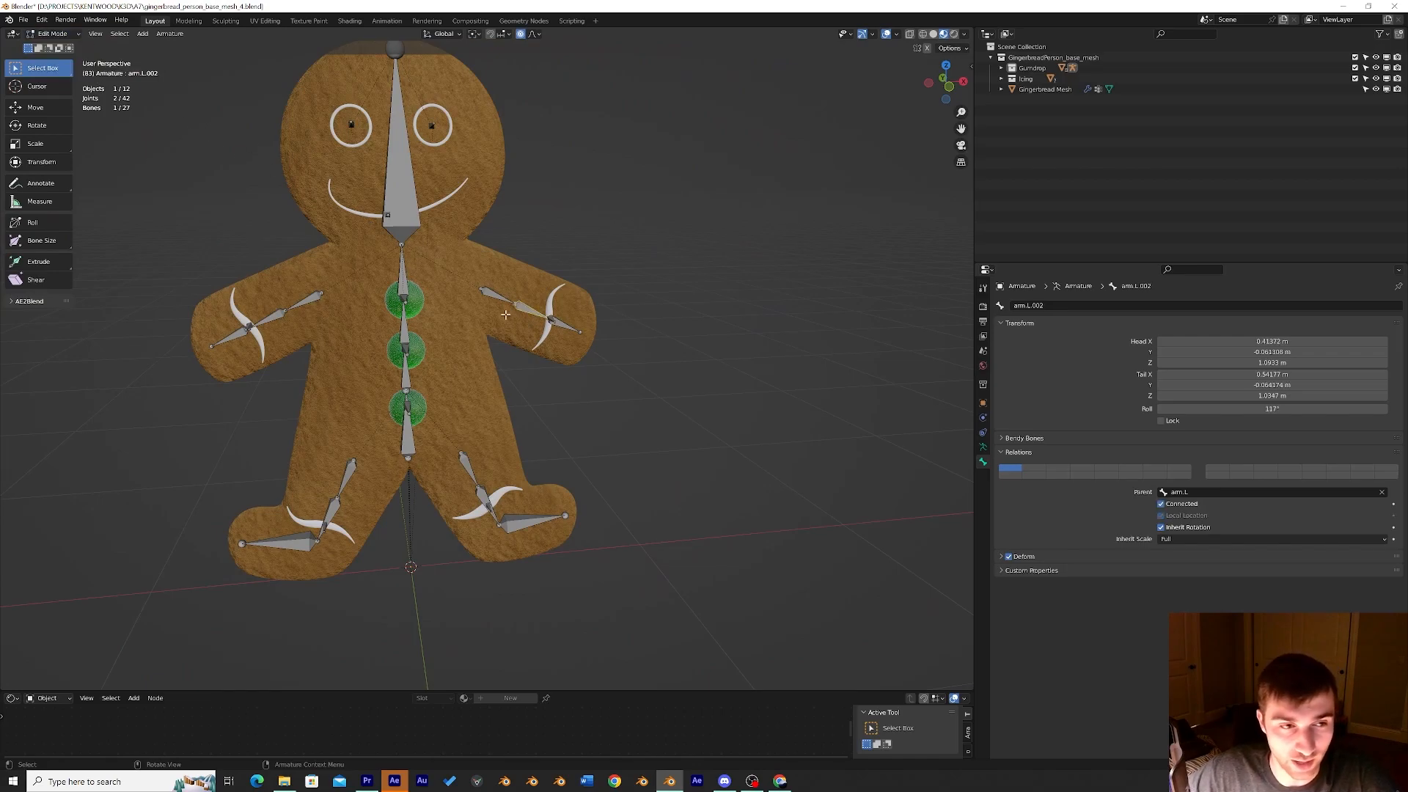
Rename the right arm's icing bone to arm.R.icing.
click(249, 328)
key(KP_Decimal)
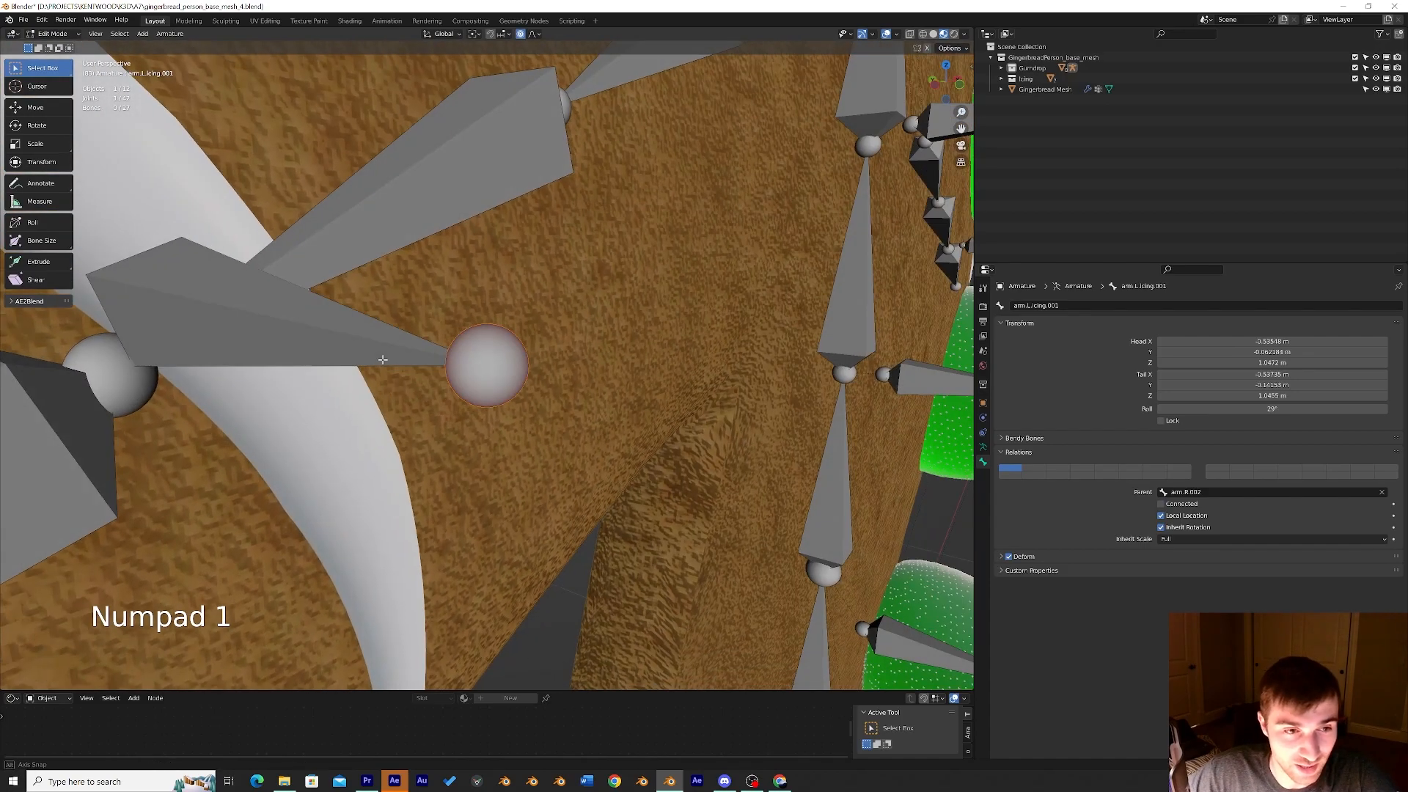
click(382, 359)
scroll(367, 352, down, 3)
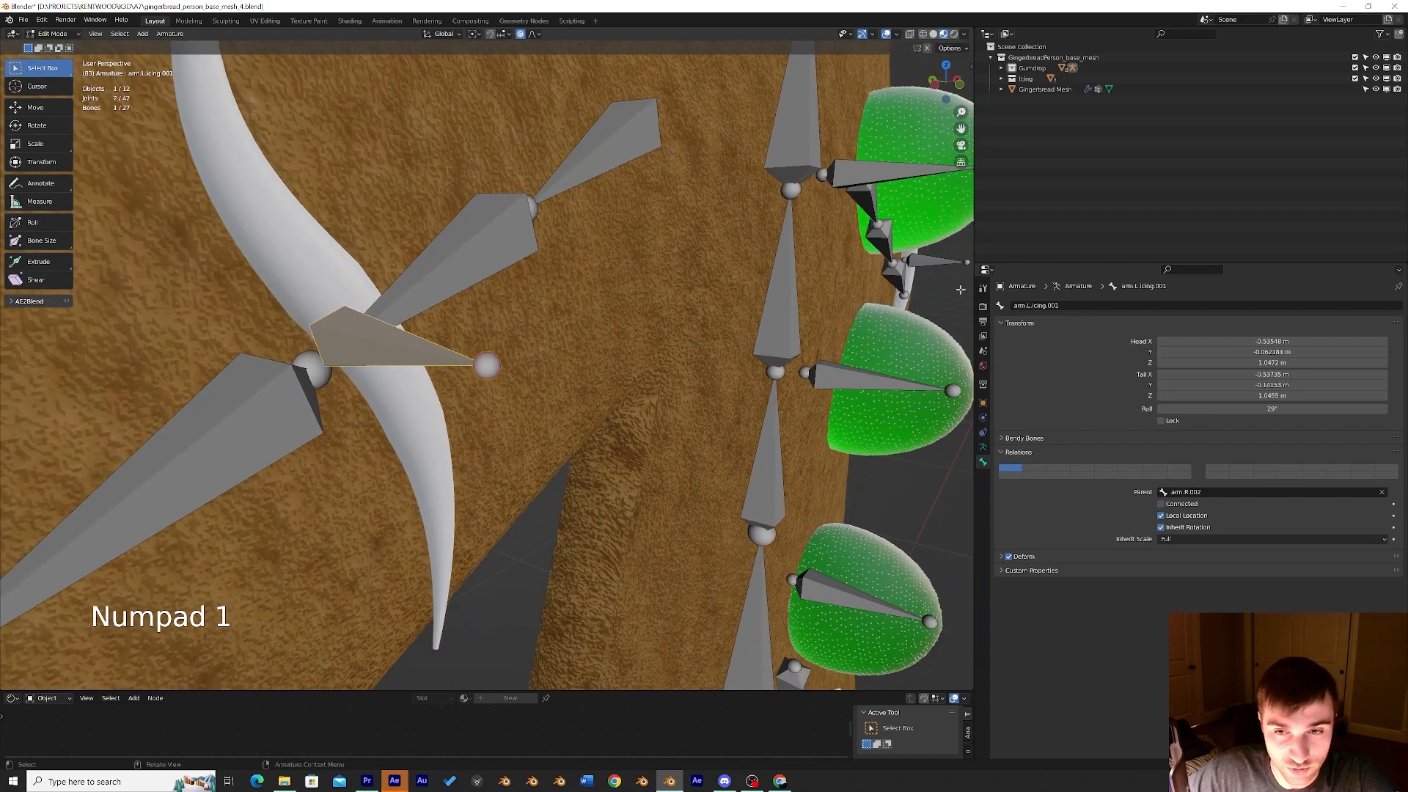
click(1064, 305)
click(1069, 306)
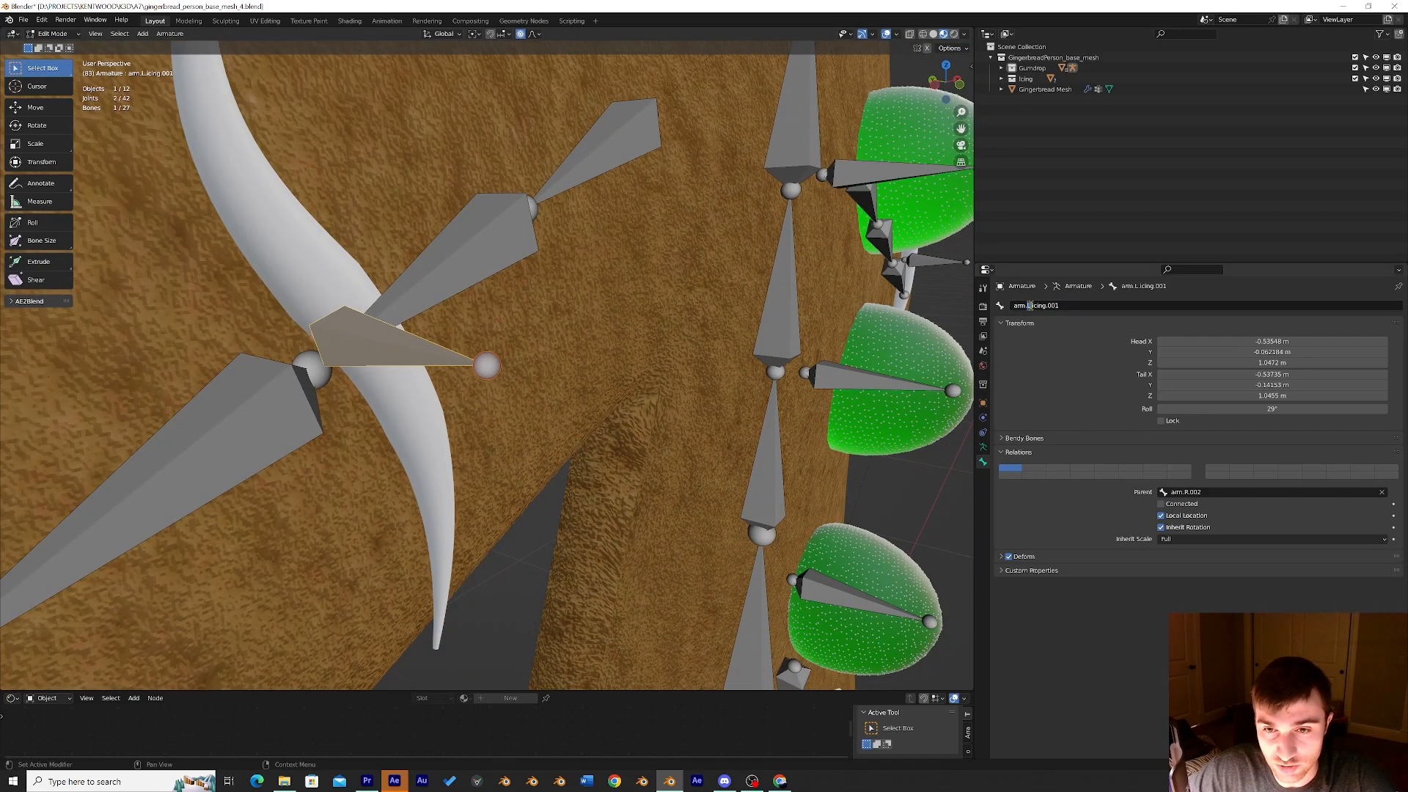
text(R)
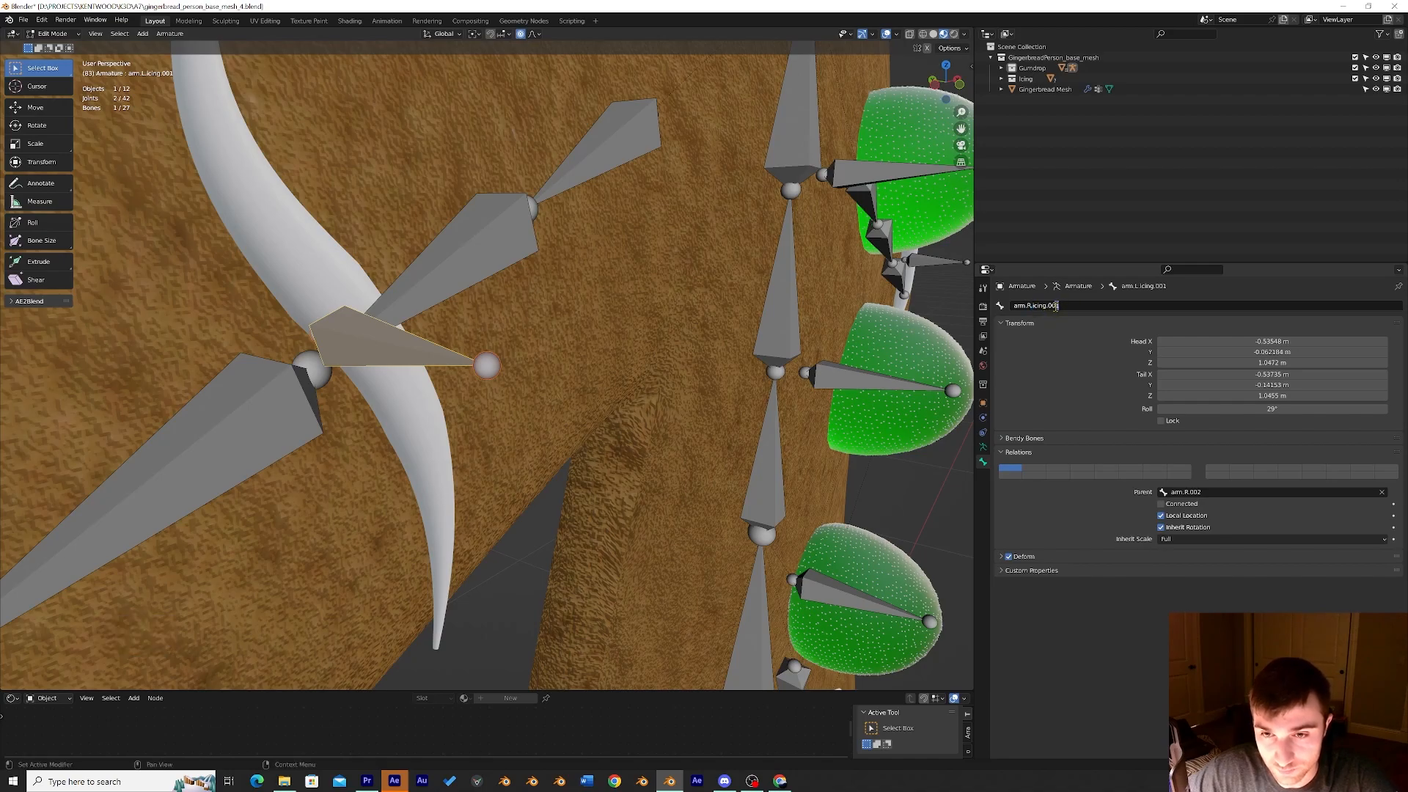
key(BackSpace)
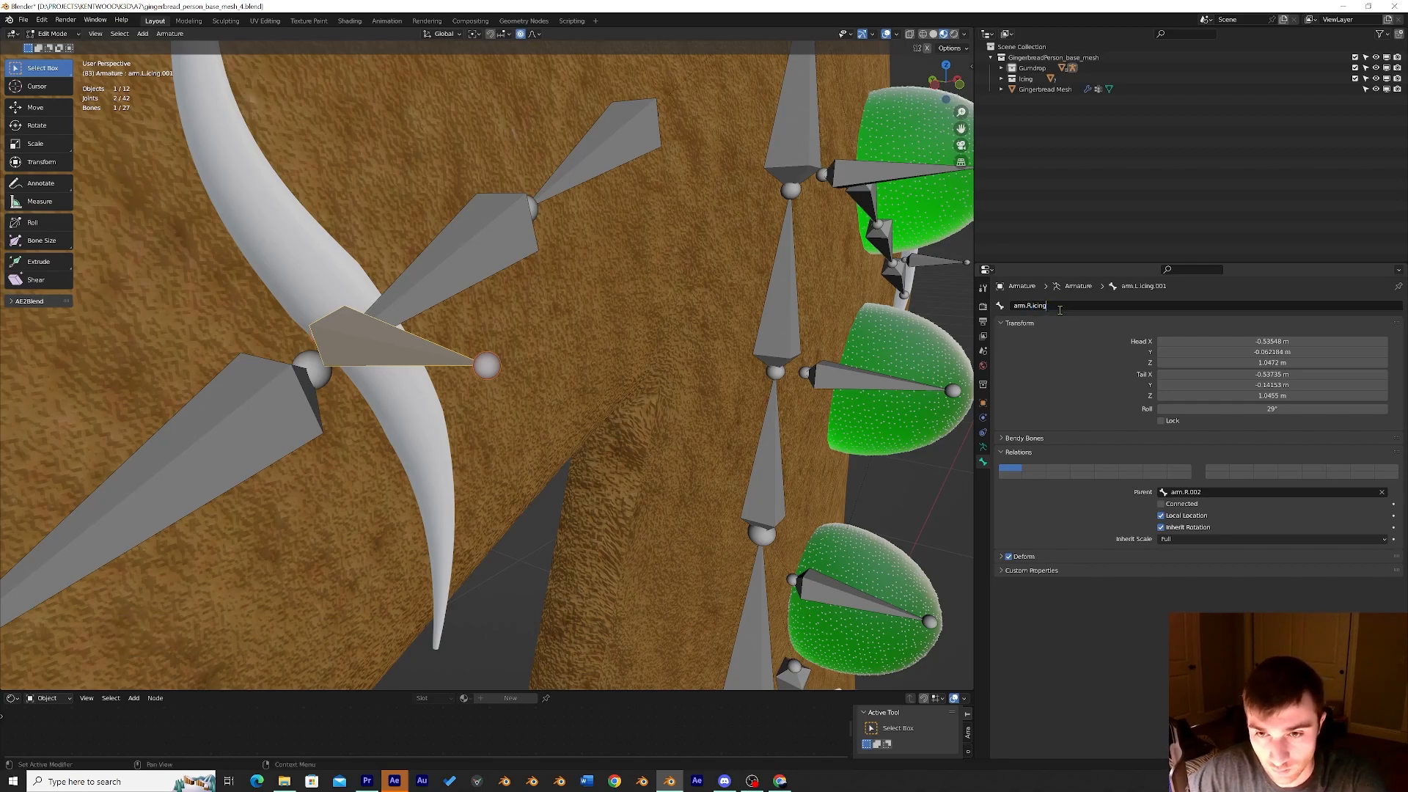
key(Return)
Rename the right foot's icing bone to Foot.R.icing and deselect it.
scroll(581, 476, down, 10)
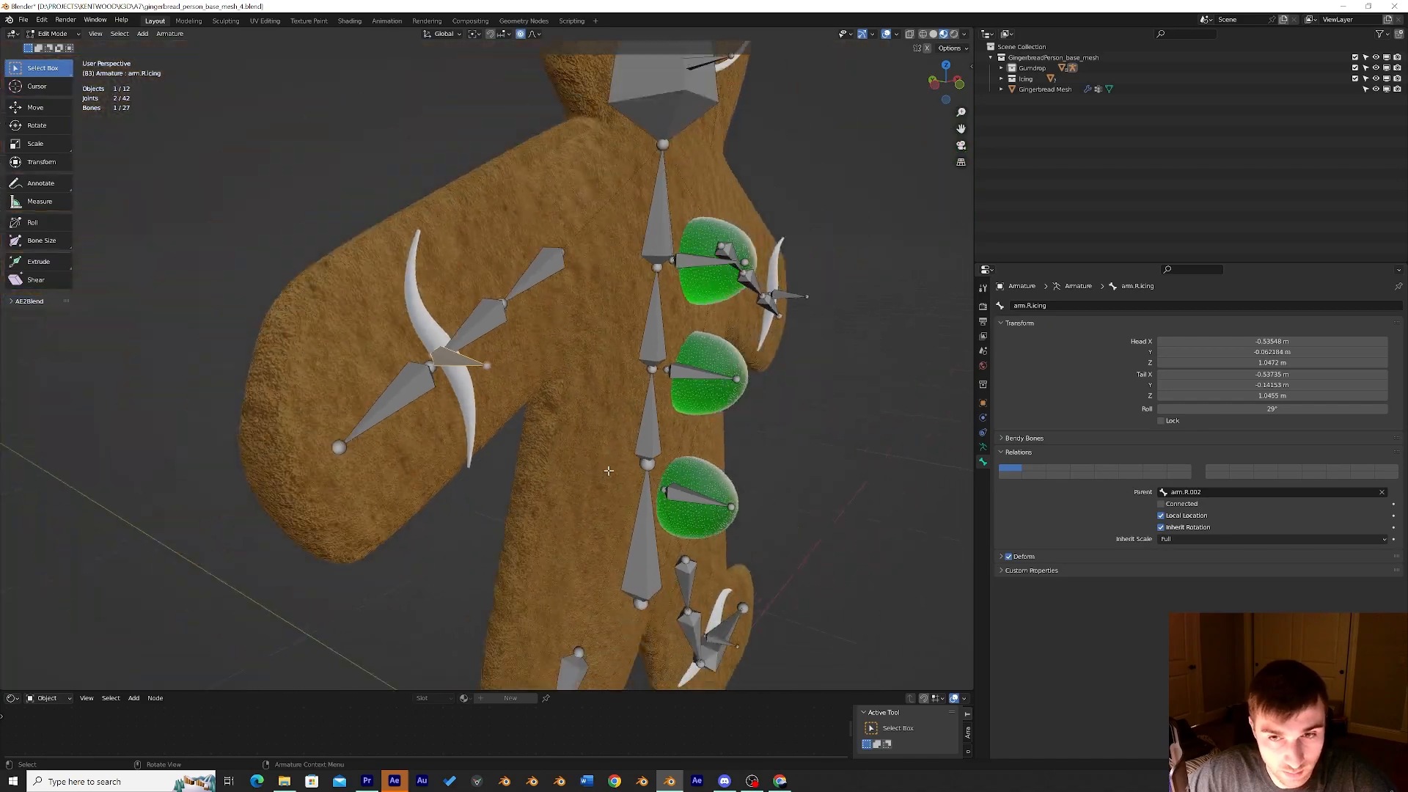
middle_drag(607, 472, 620, 466)
shift+middle_drag(520, 645, 485, 477)
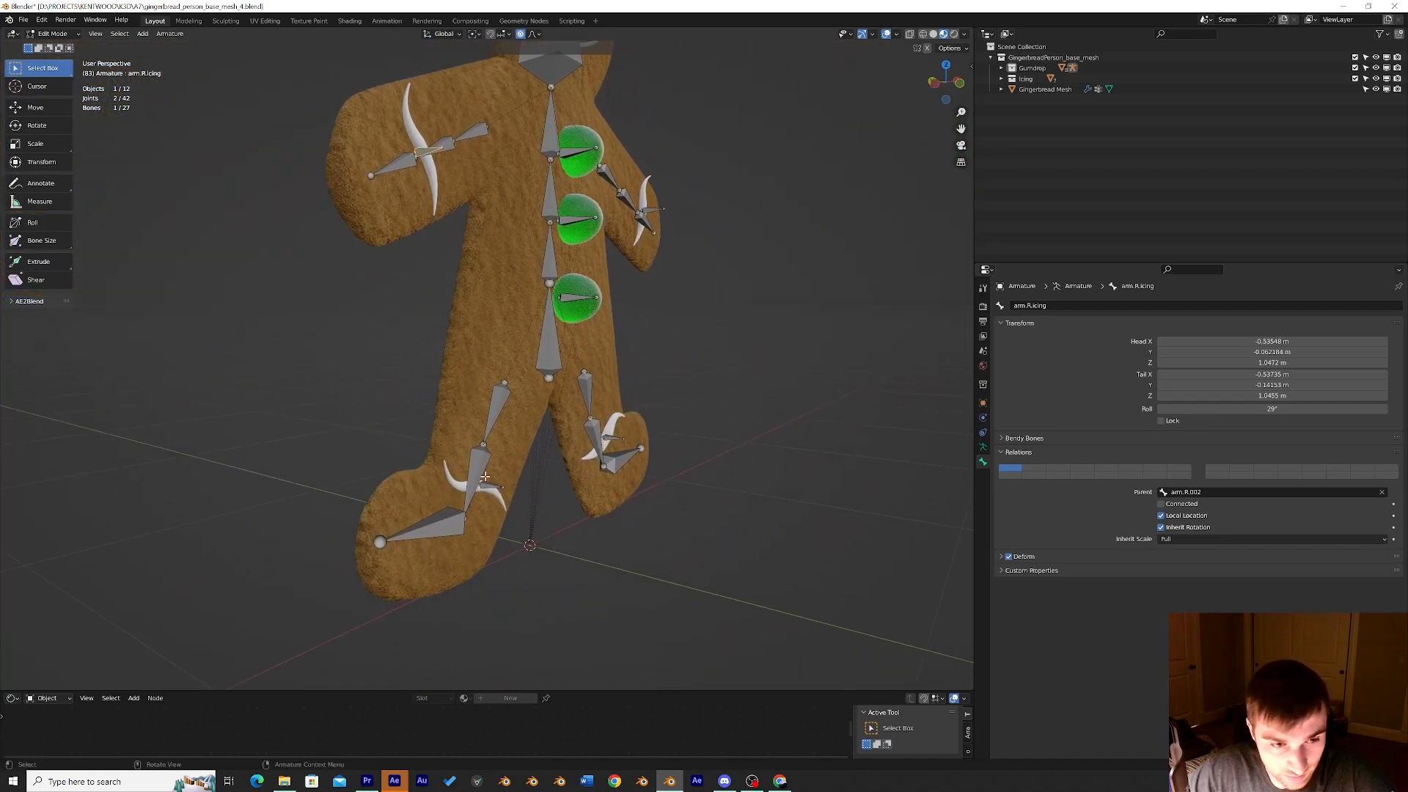
click(490, 484)
click(1077, 305)
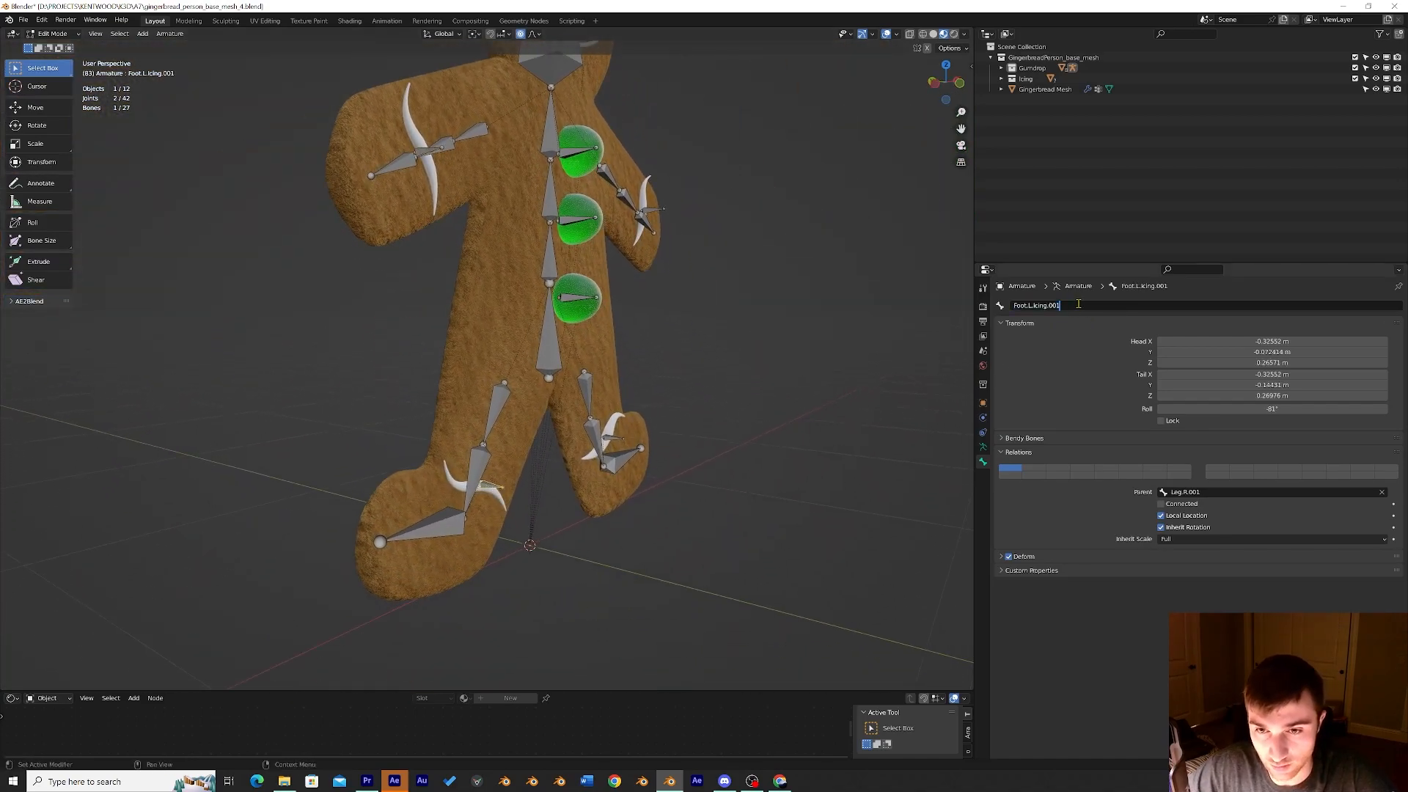
text(R)
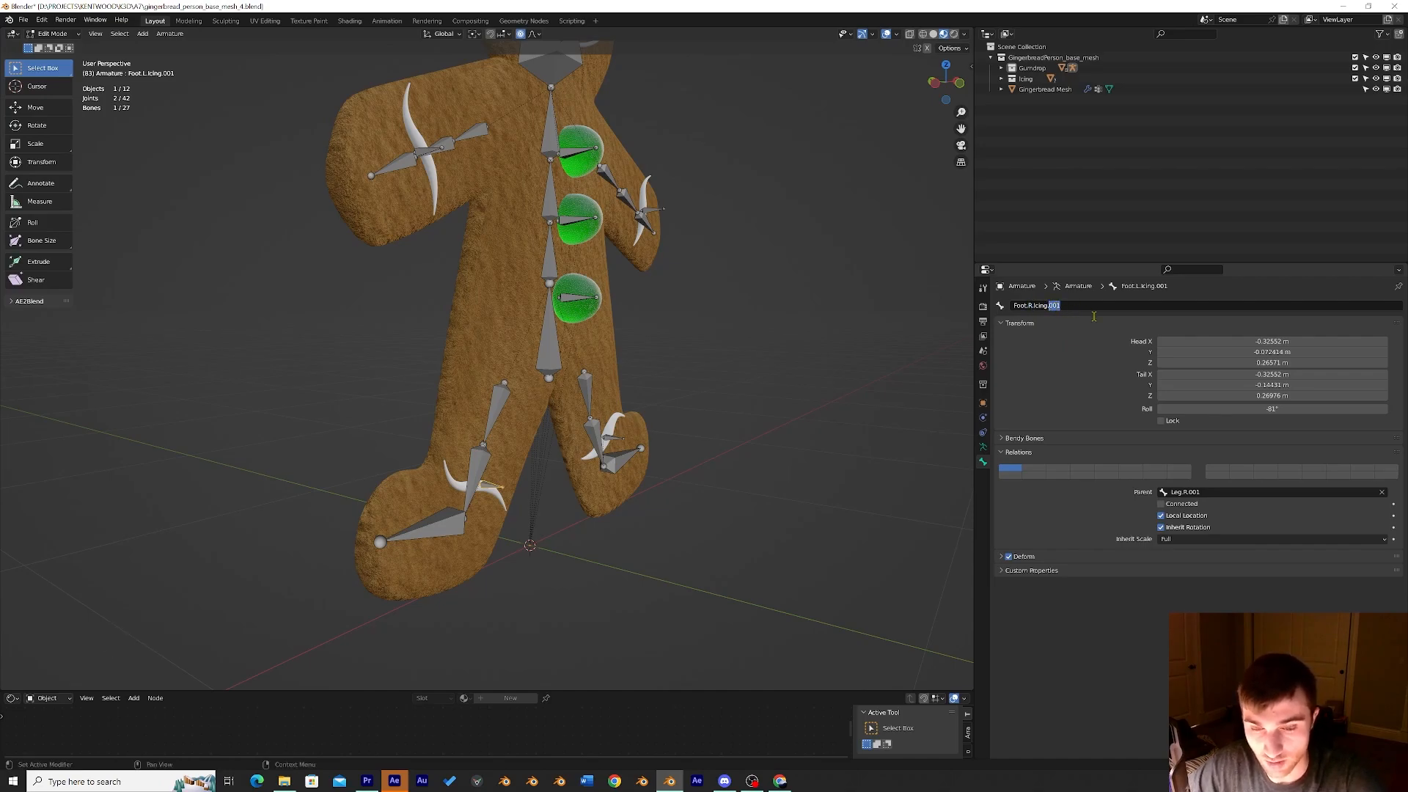
key(BackSpace)
click(735, 466)
Leave bone editing and return the armature to Object Mode.
middle_drag(820, 364, 634, 457)
scroll(808, 353, down, 4)
scroll(635, 457, up, 4)
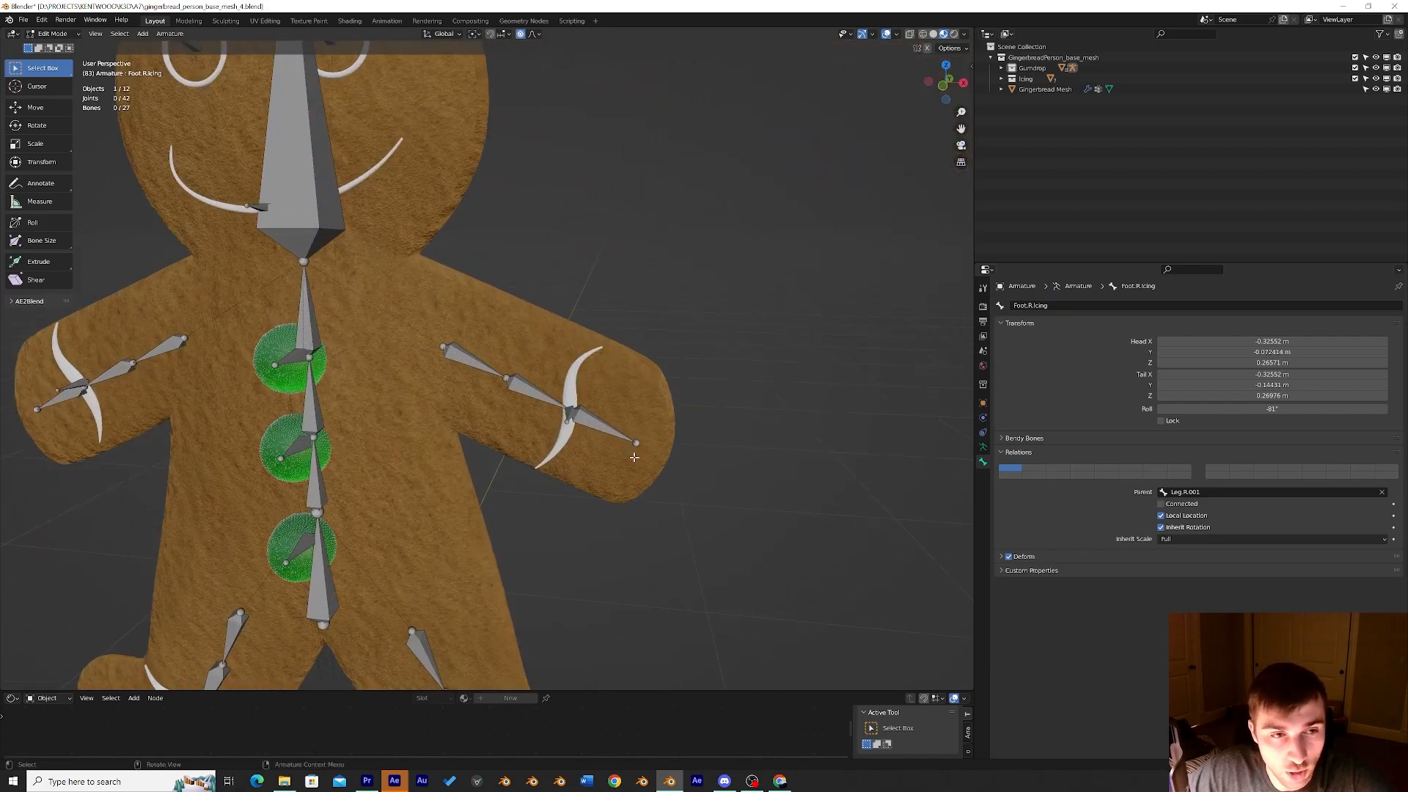
scroll(631, 449, up, 5)
click(66, 35)
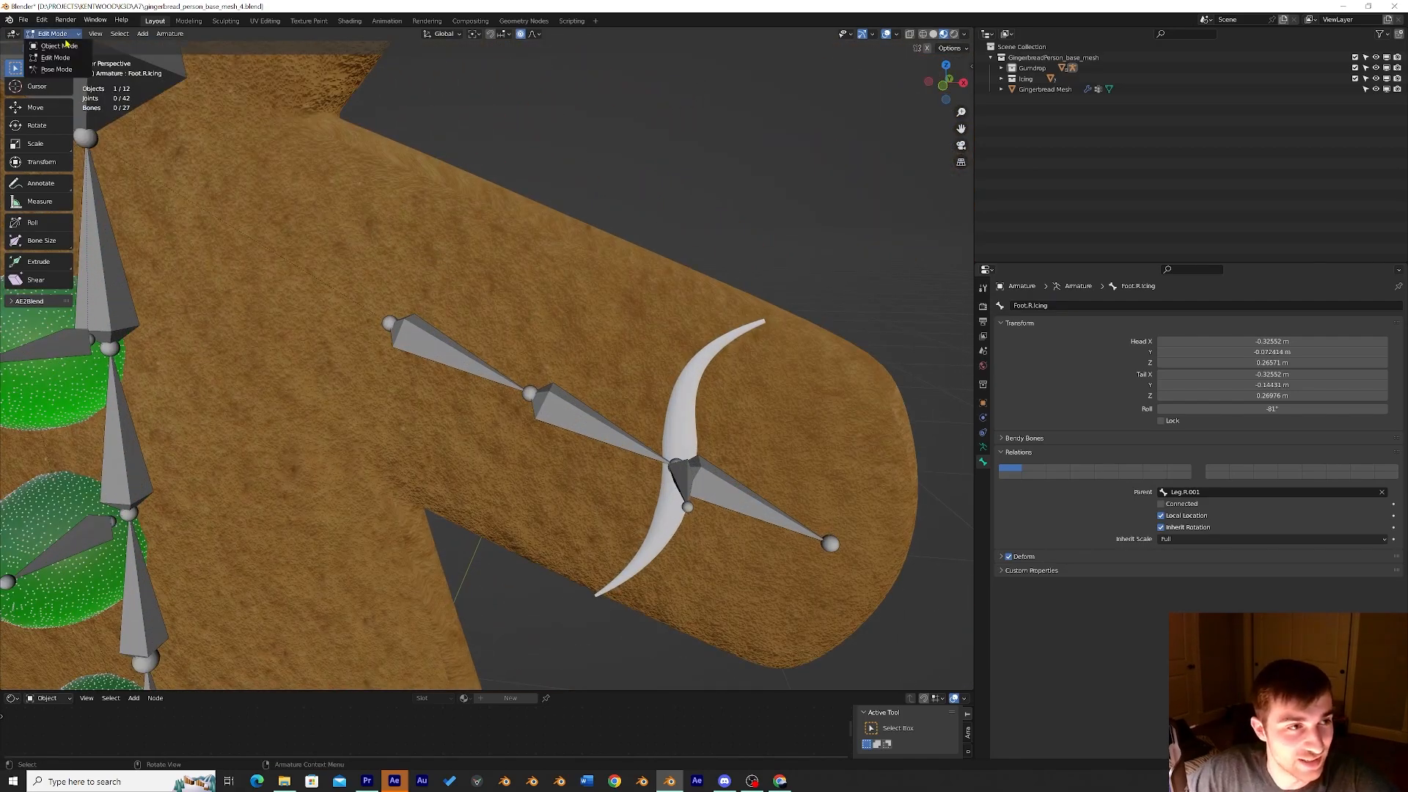
click(58, 45)
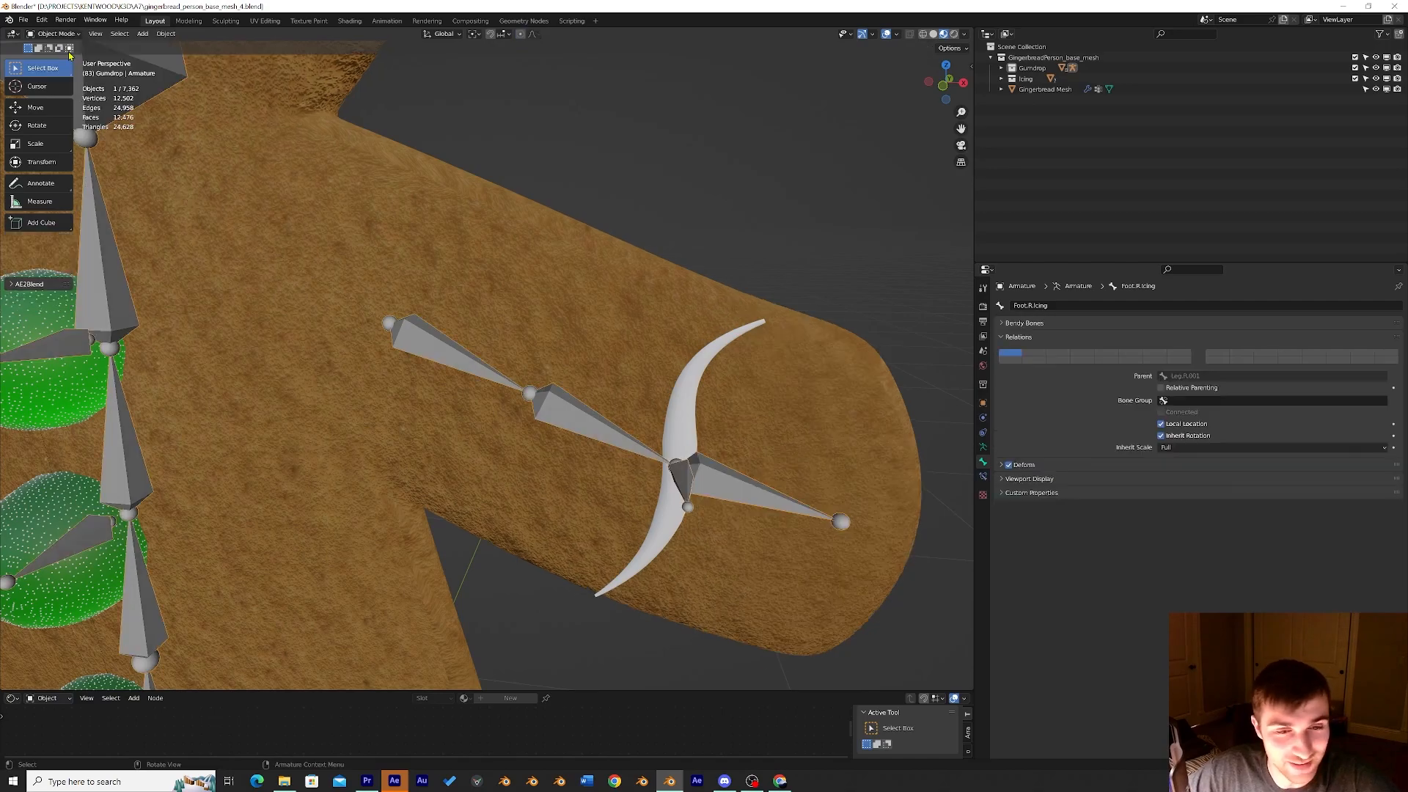
Parent the left arm's icing stripe to the armature using Armature Deform With Empty Groups.
scroll(675, 350, down, 5)
click(675, 350)
middle_drag(674, 350, 553, 389)
click(652, 389)
scroll(665, 382, up, 2)
scroll(543, 373, up, 3)
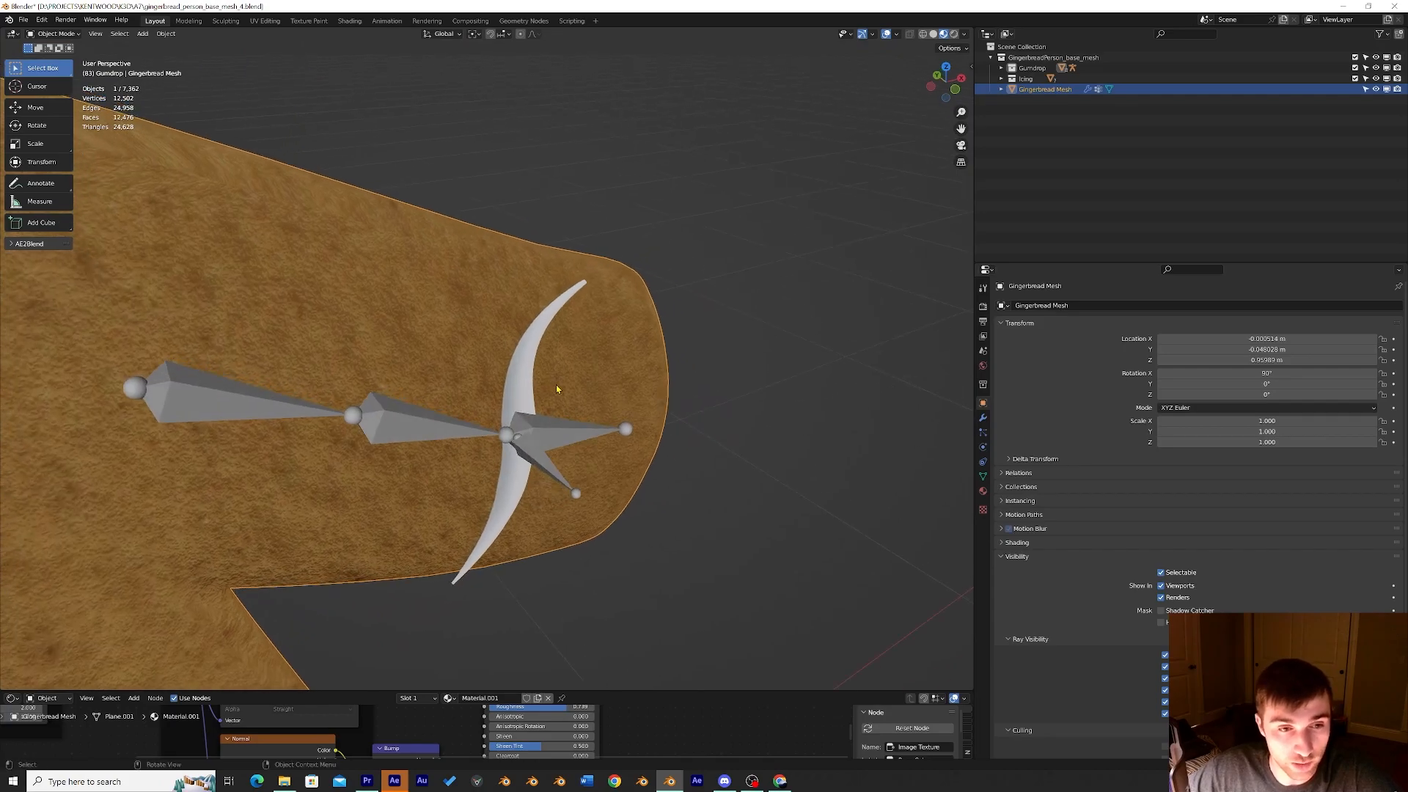
click(523, 368)
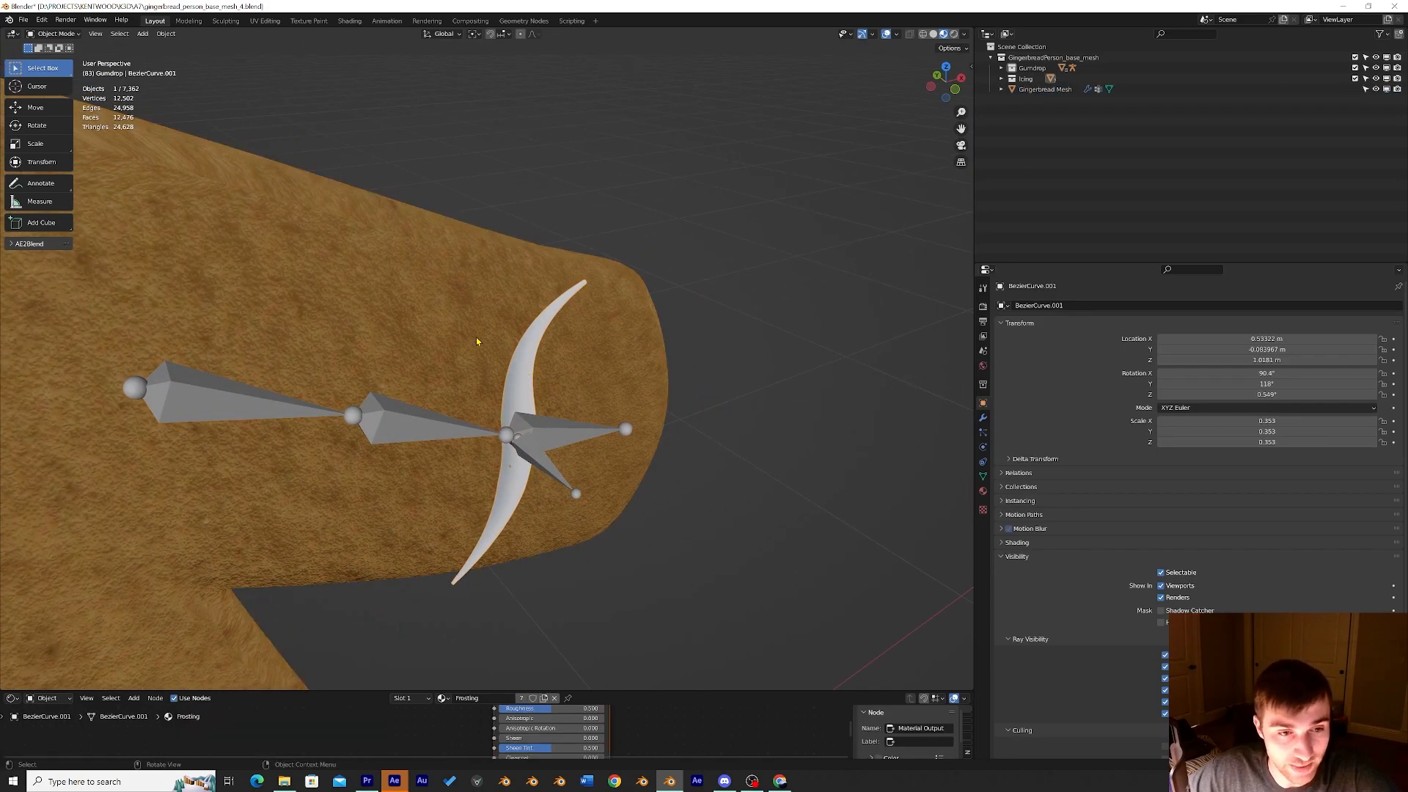
middle_drag(524, 368, 544, 351)
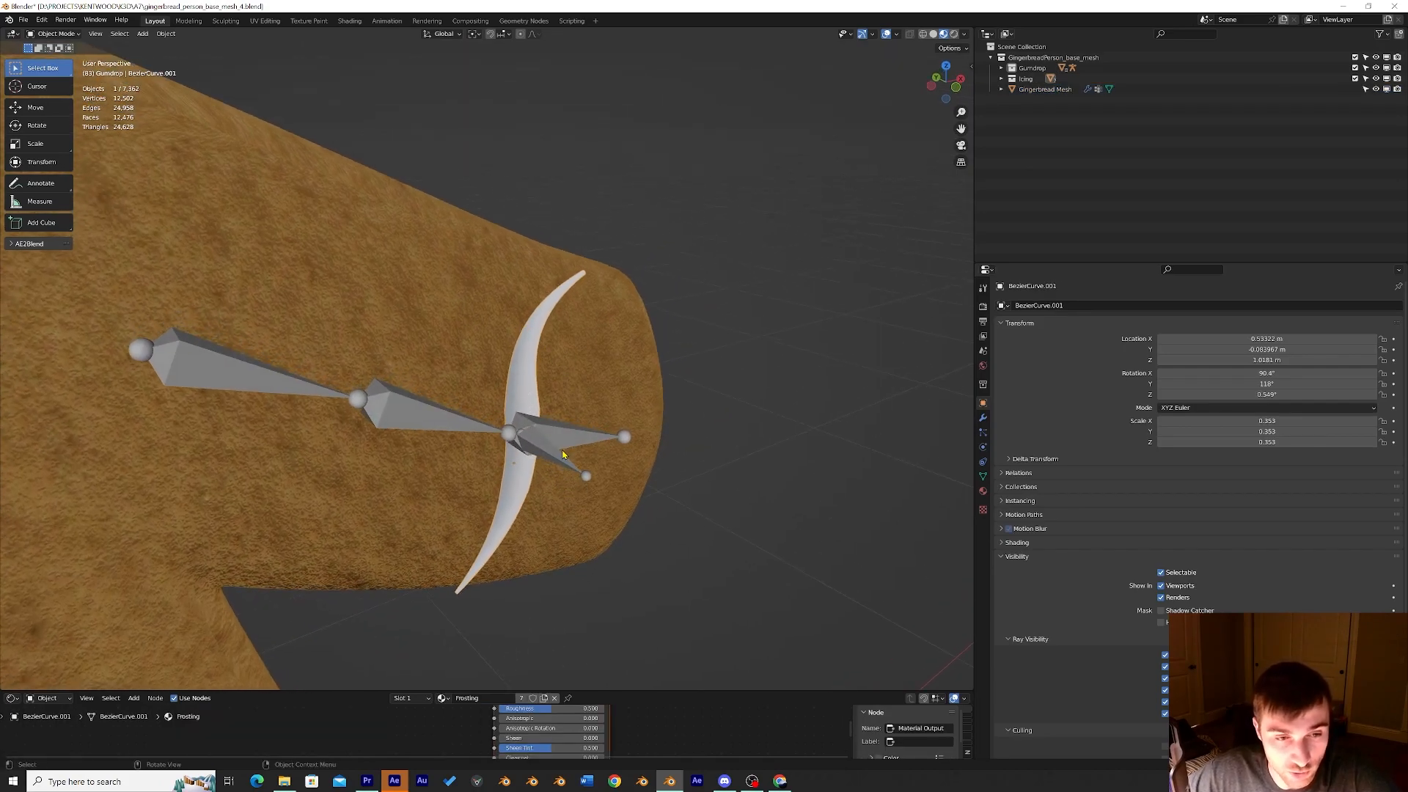
shift+click(559, 459)
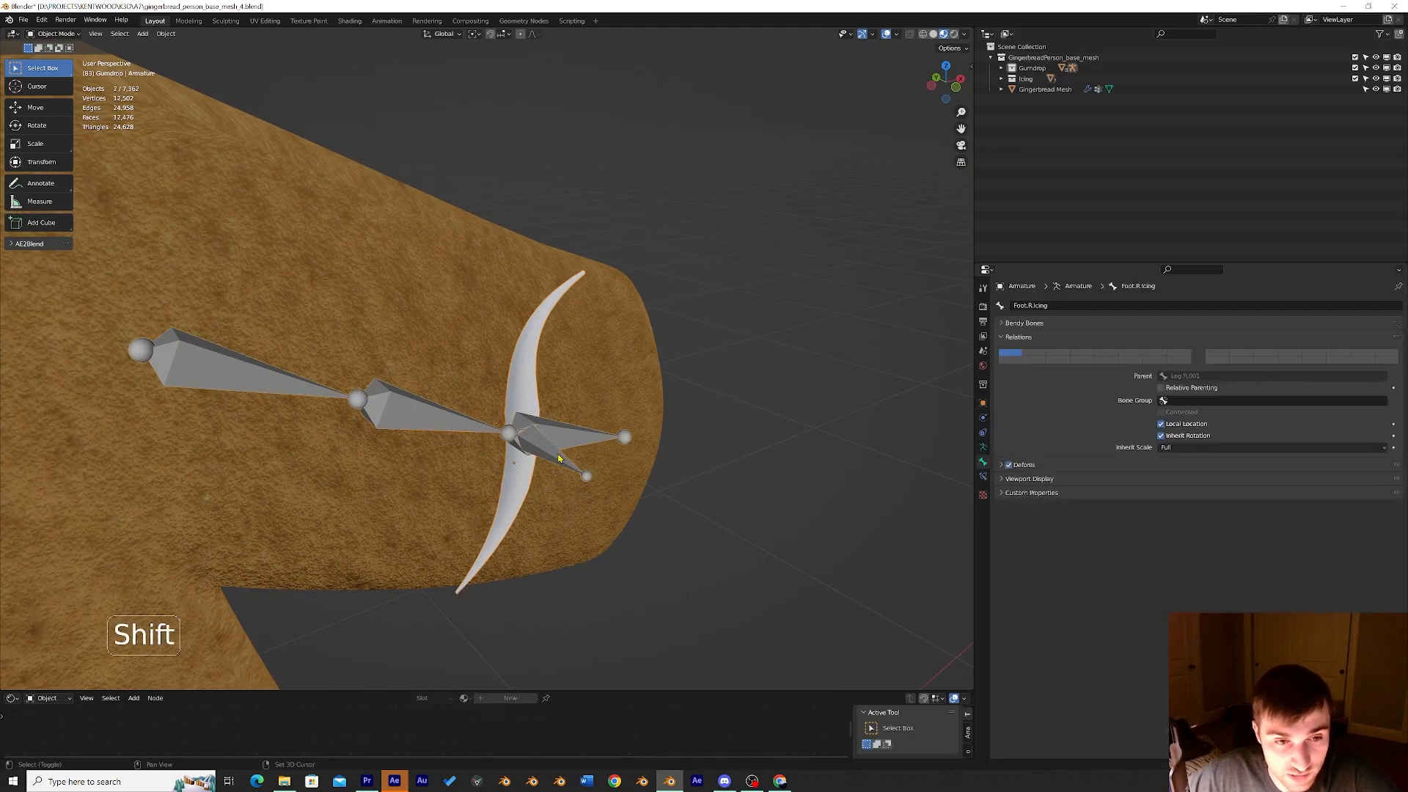
key(ctrl+p)
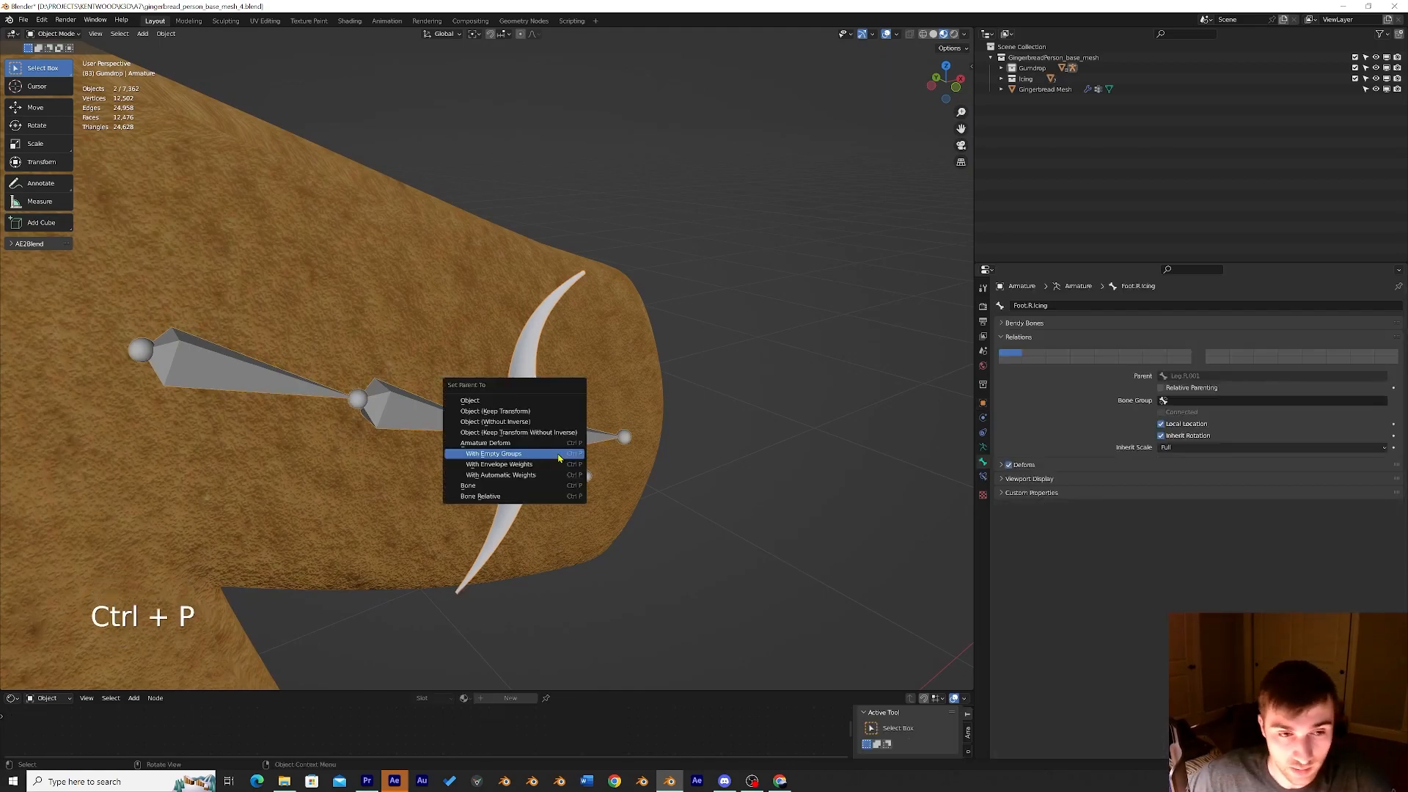
click(559, 456)
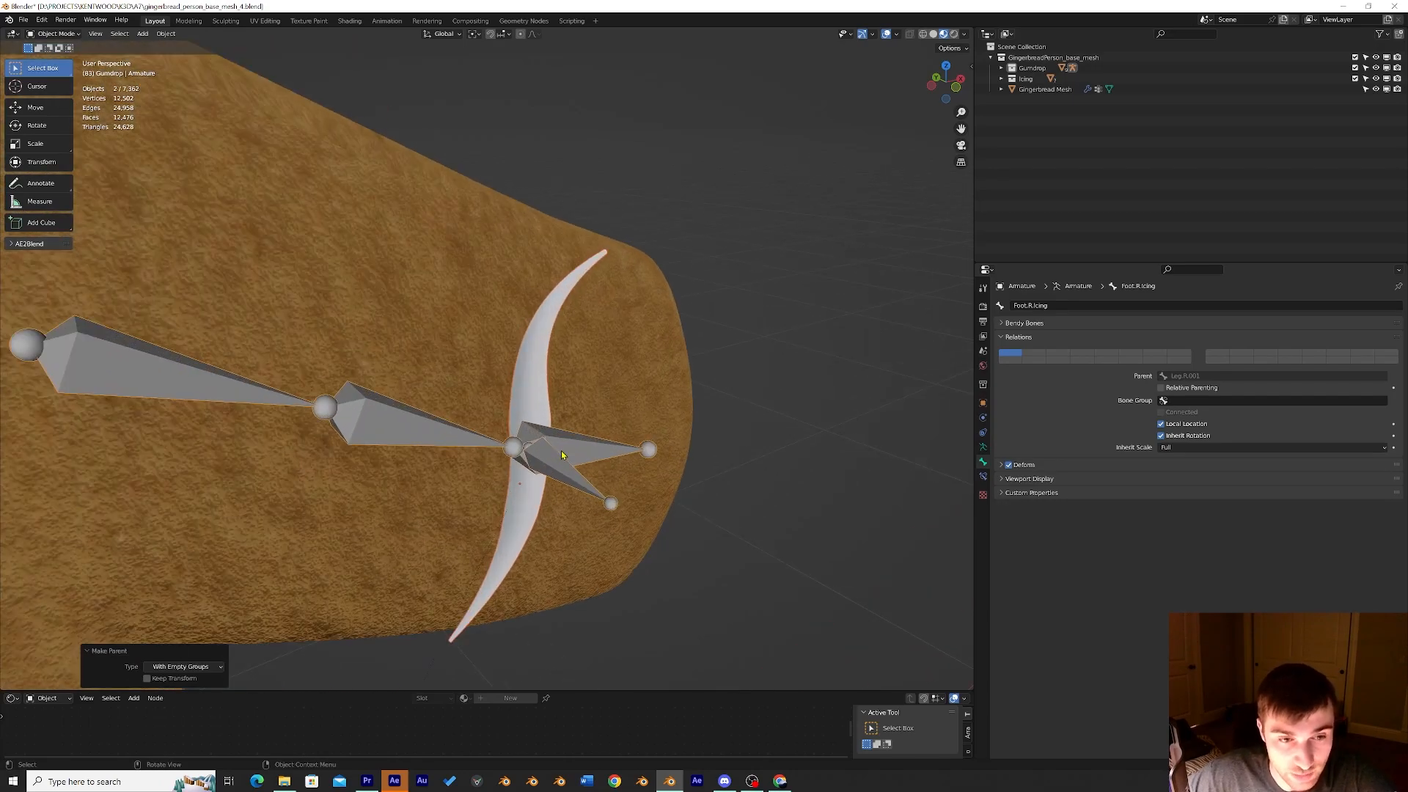
Parent the left foot's icing stripe to the armature using Armature Deform With Empty Groups.
scroll(563, 462, down, 3)
shift+middle_drag(599, 538, 607, 267)
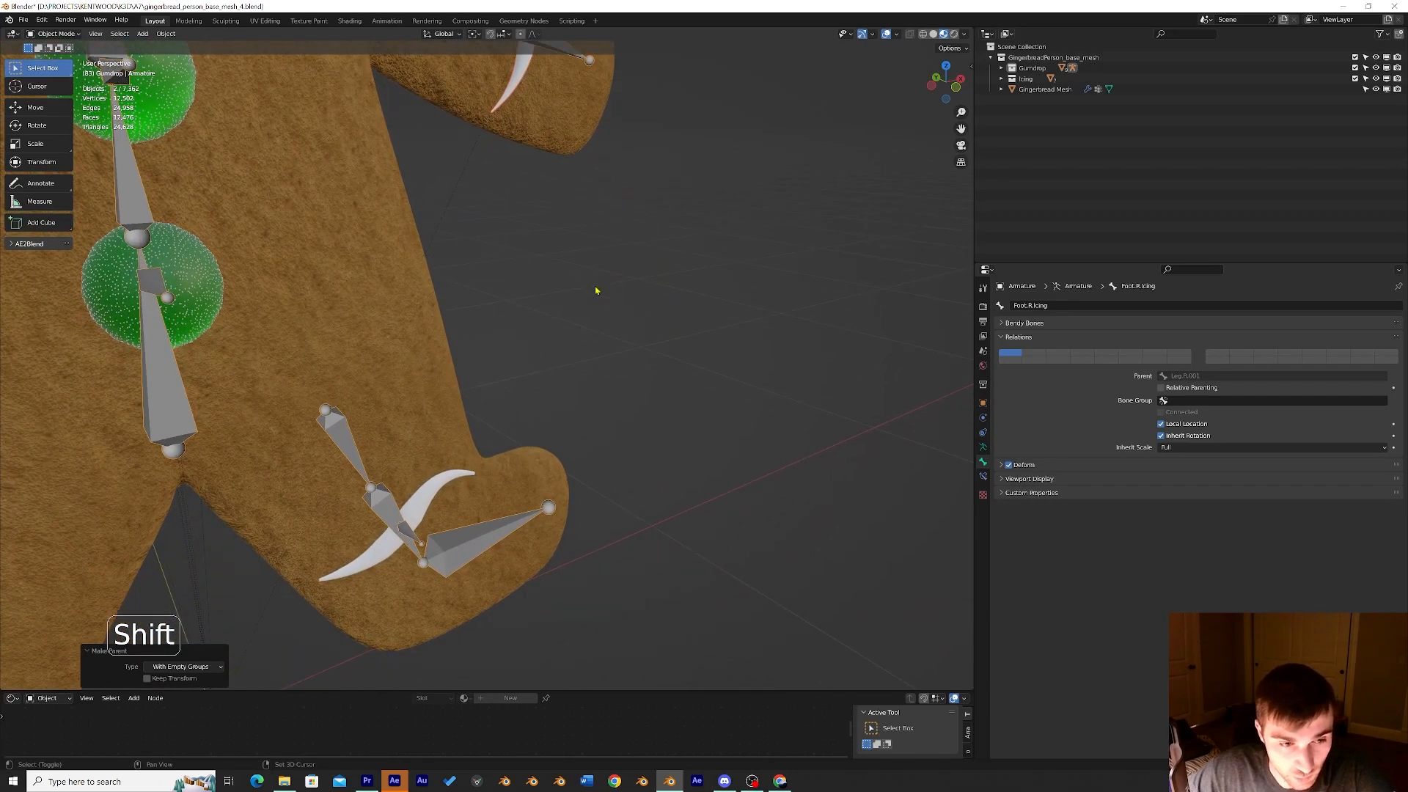
click(429, 495)
shift+click(415, 542)
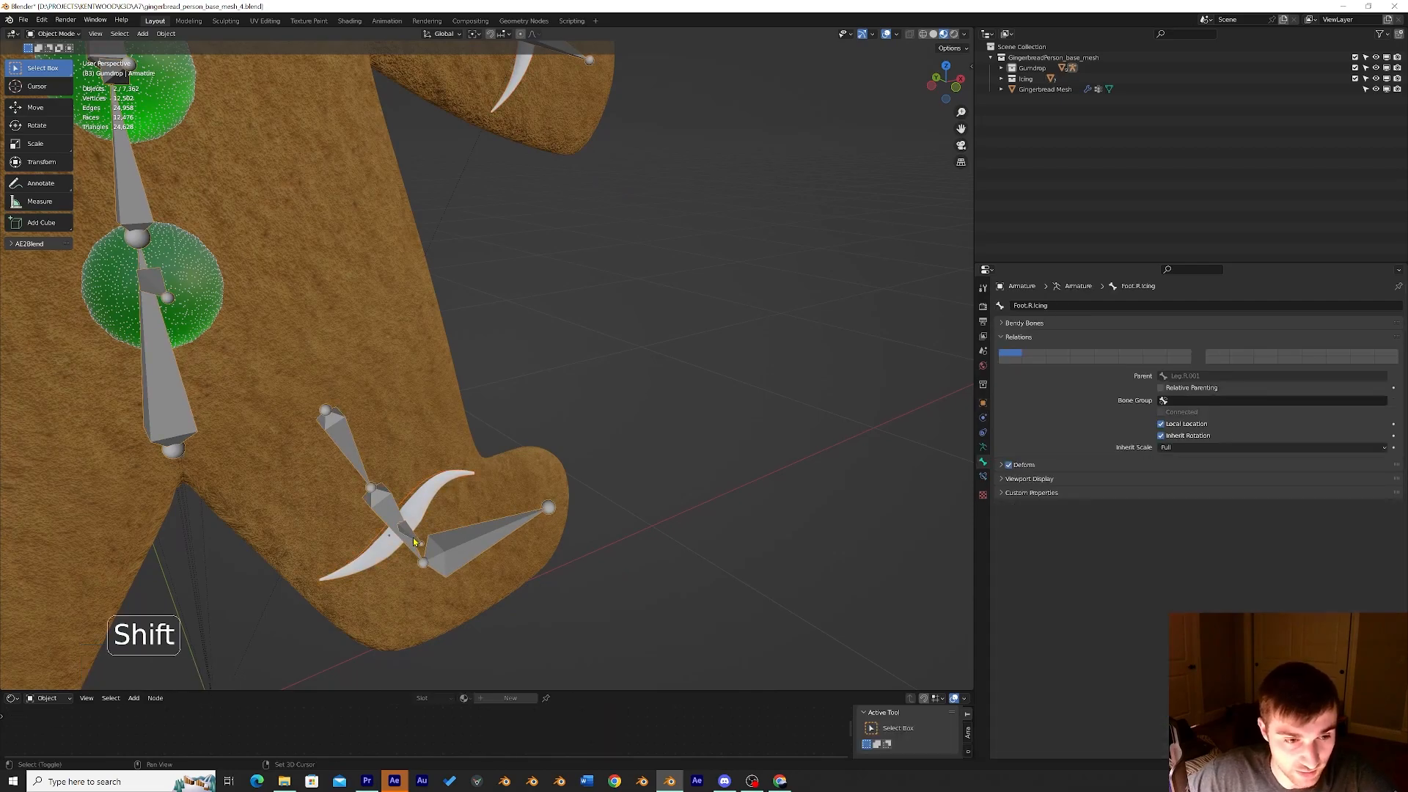
key(ctrl+p)
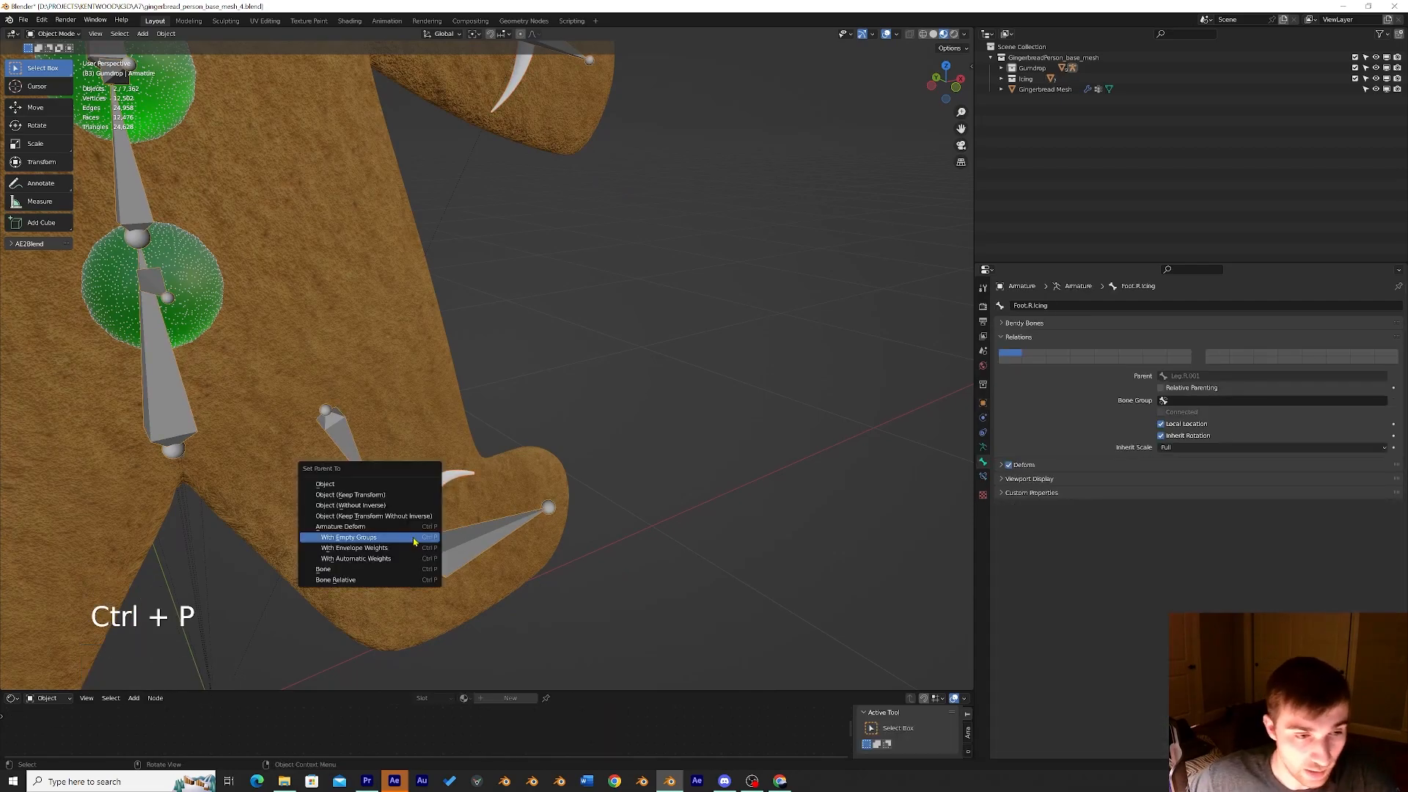
click(414, 541)
Parent the right foot's icing stripe to the armature using Armature Deform With Empty Groups.
scroll(342, 508, down, 8)
shift+middle_drag(342, 509, 499, 493)
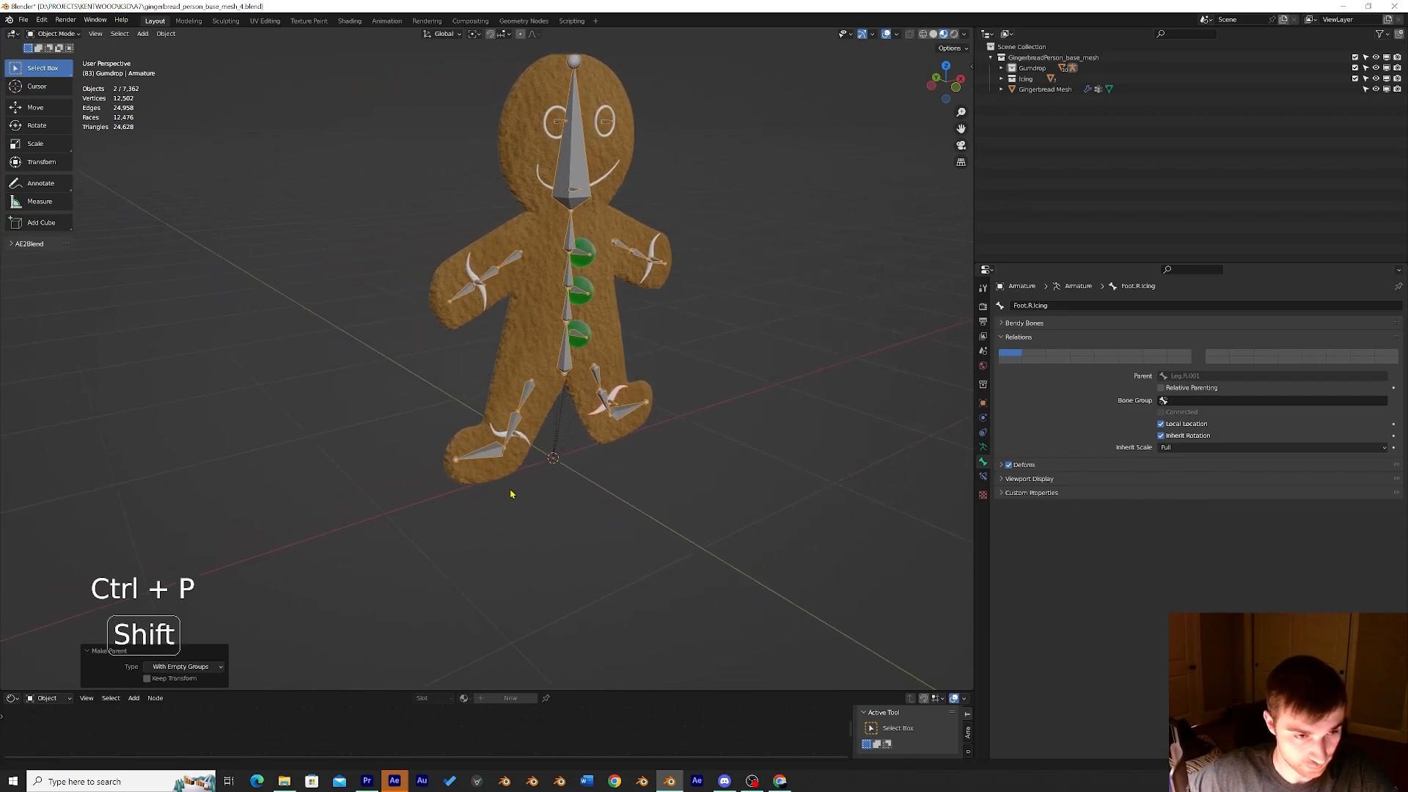
scroll(553, 497, up, 6)
click(581, 518)
key(KP_Decimal)
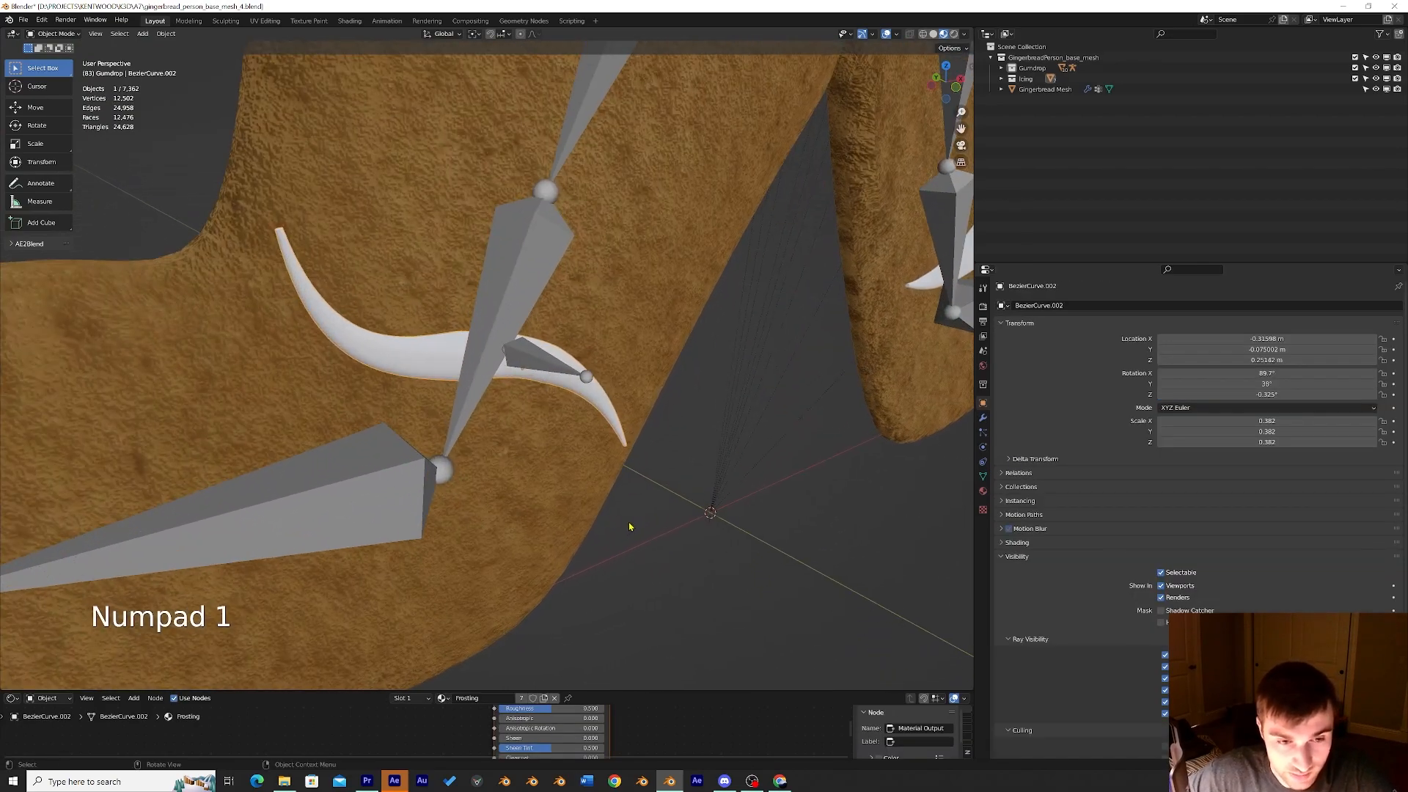
shift+click(548, 361)
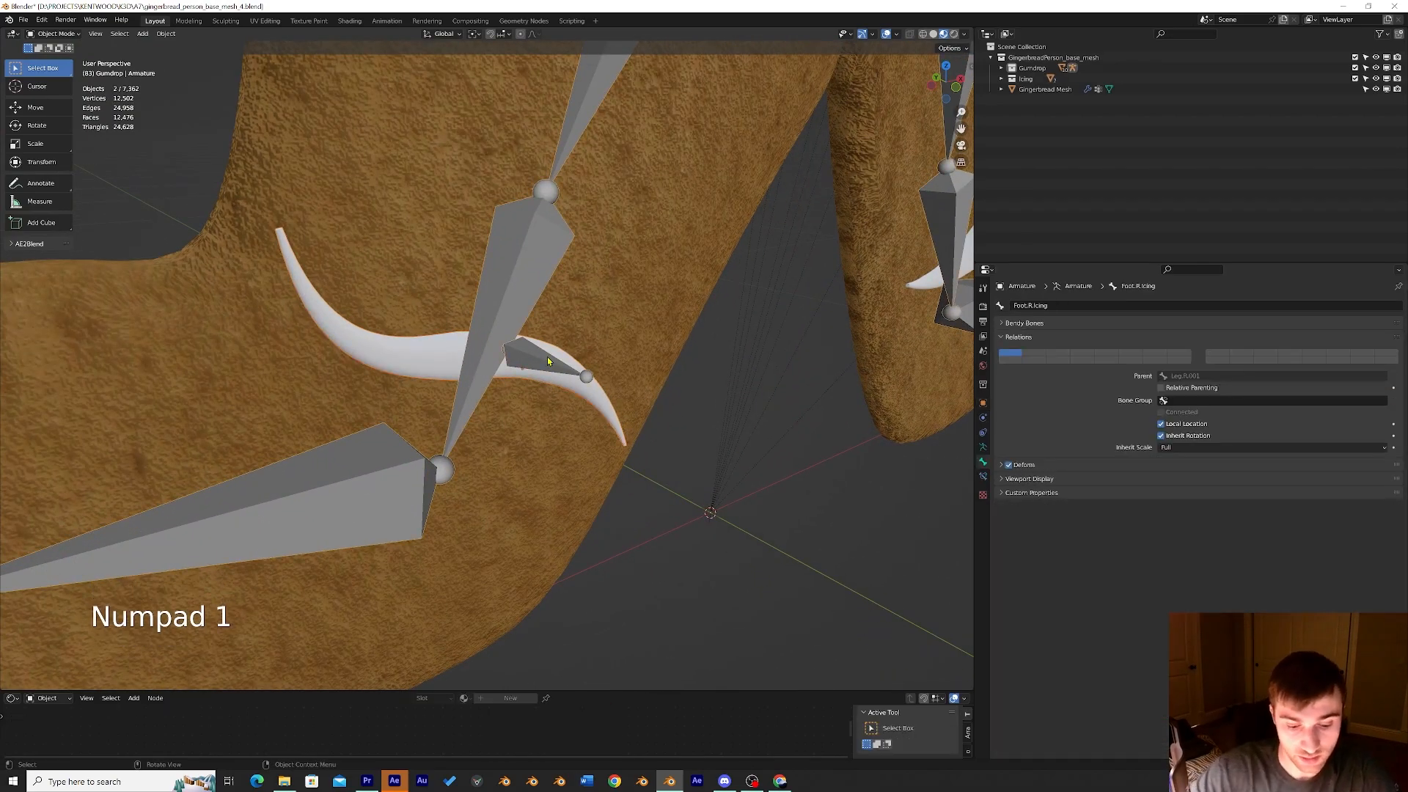
key(ctrl+p)
click(548, 360)
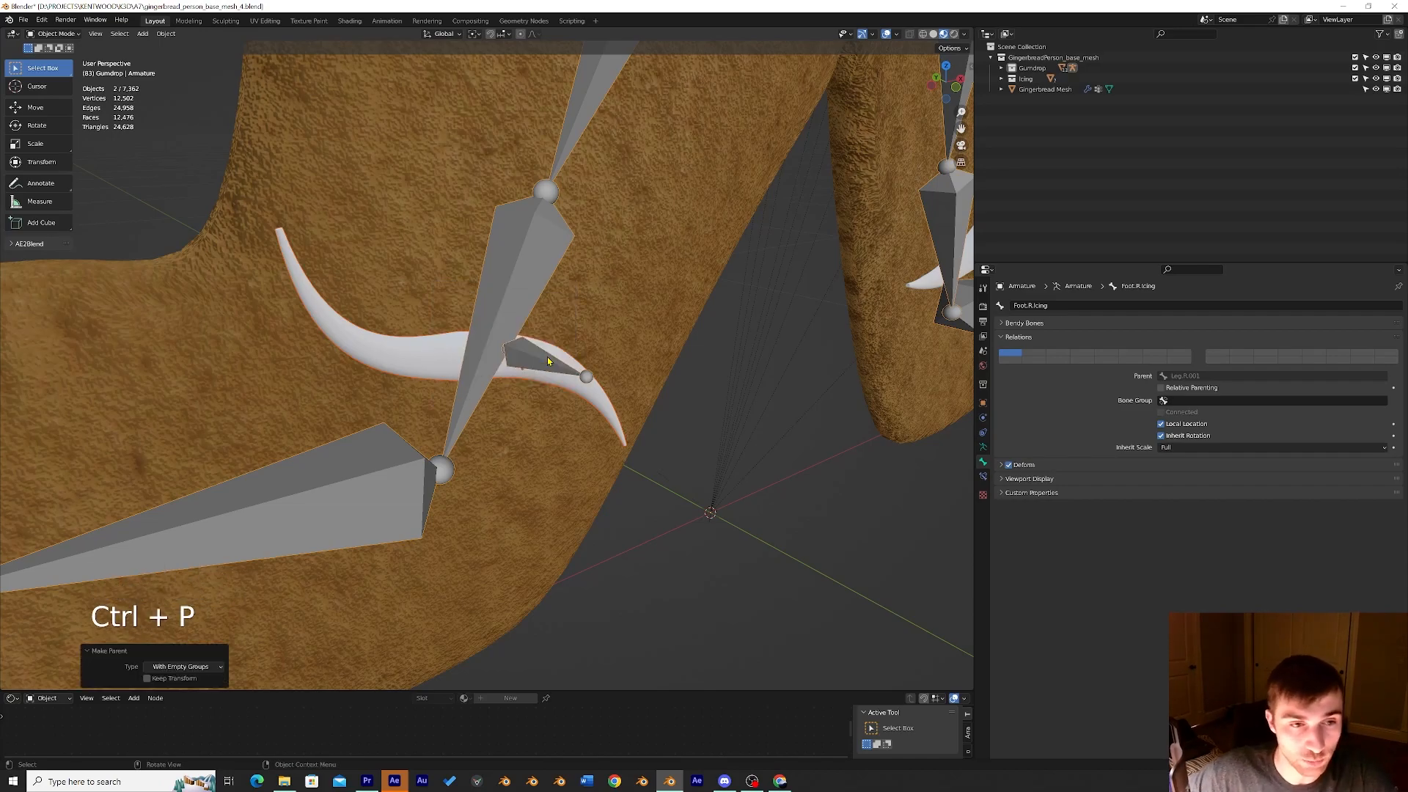
Parent the right arm's icing stripe to the armature using Armature Deform With Empty Groups.
scroll(542, 315, down, 5)
shift+middle_drag(541, 286, 569, 676)
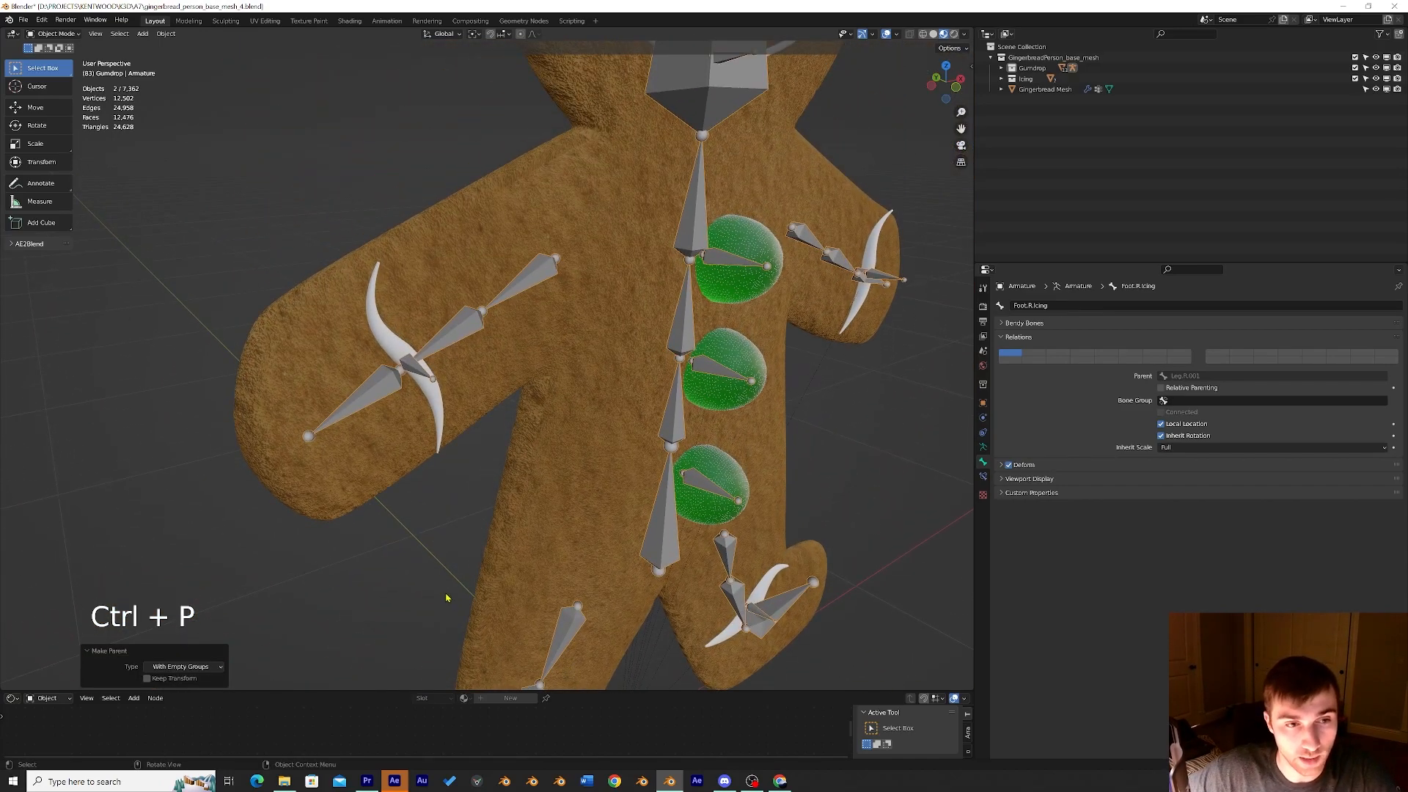
click(432, 391)
shift+click(421, 371)
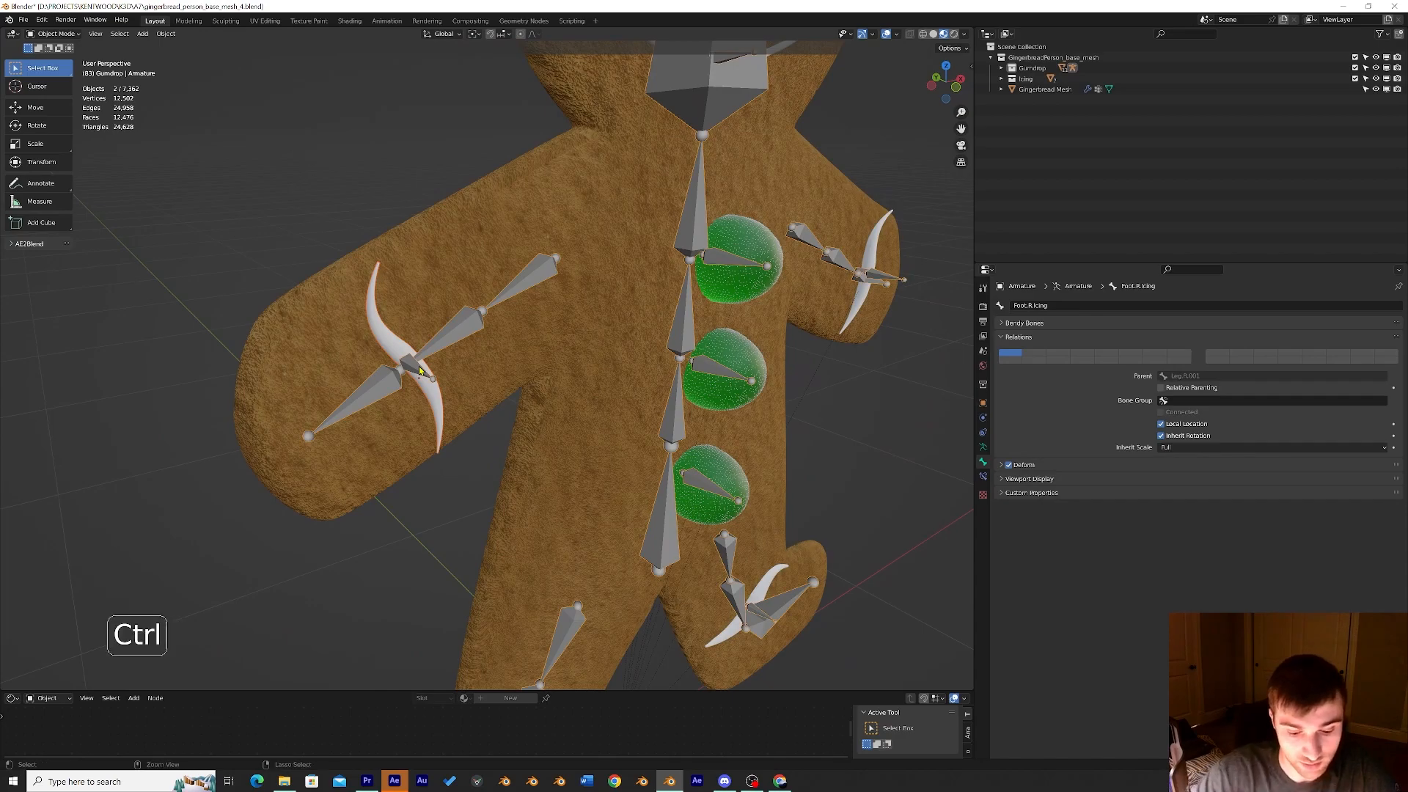
key(ctrl+p)
click(421, 370)
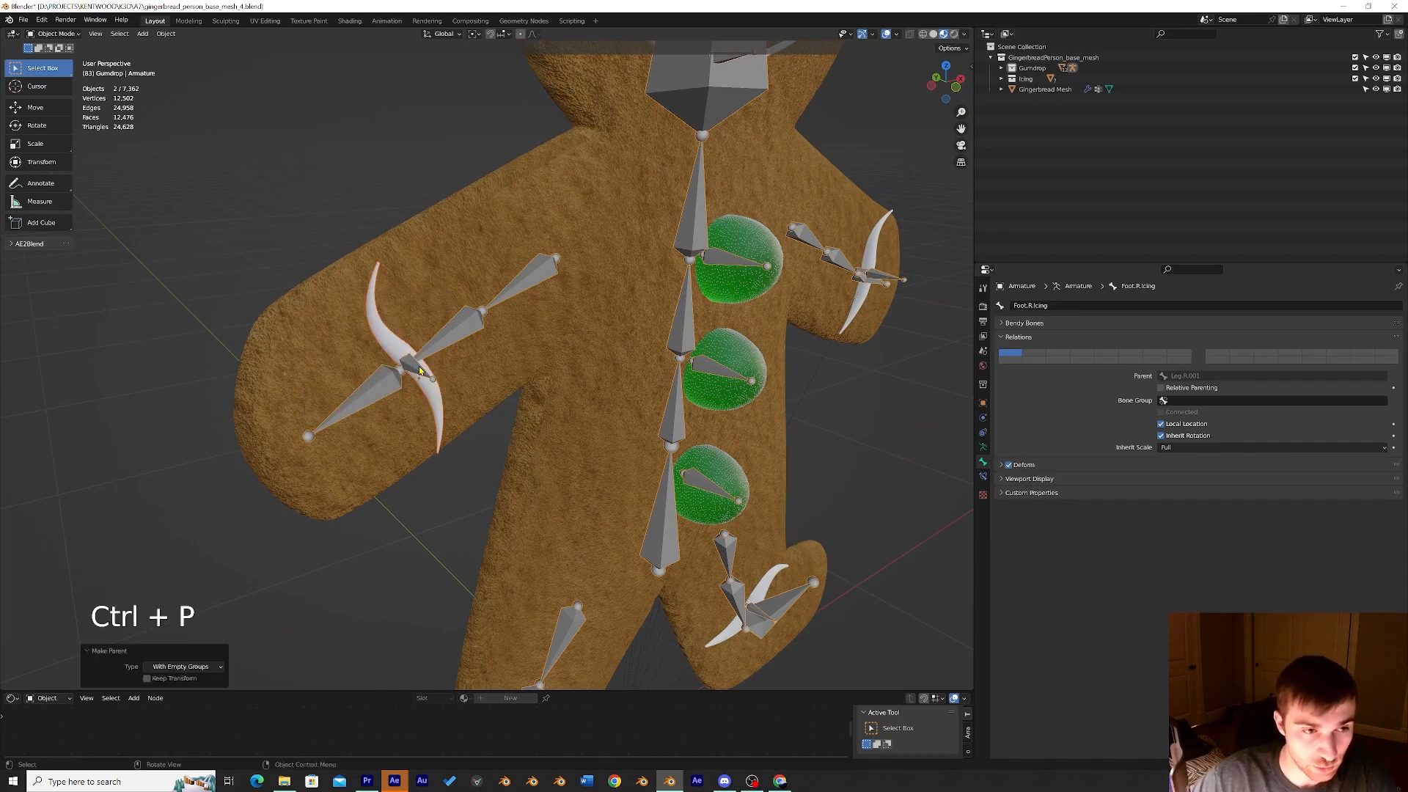
Open the left arm's icing stripe in Edit Mode and select its whole mesh.
click(494, 452)
shift+middle_drag(838, 403, 483, 497)
scroll(533, 477, up, 1)
scroll(534, 478, up, 4)
middle_drag(619, 404, 598, 432)
click(786, 486)
key(KP_1)
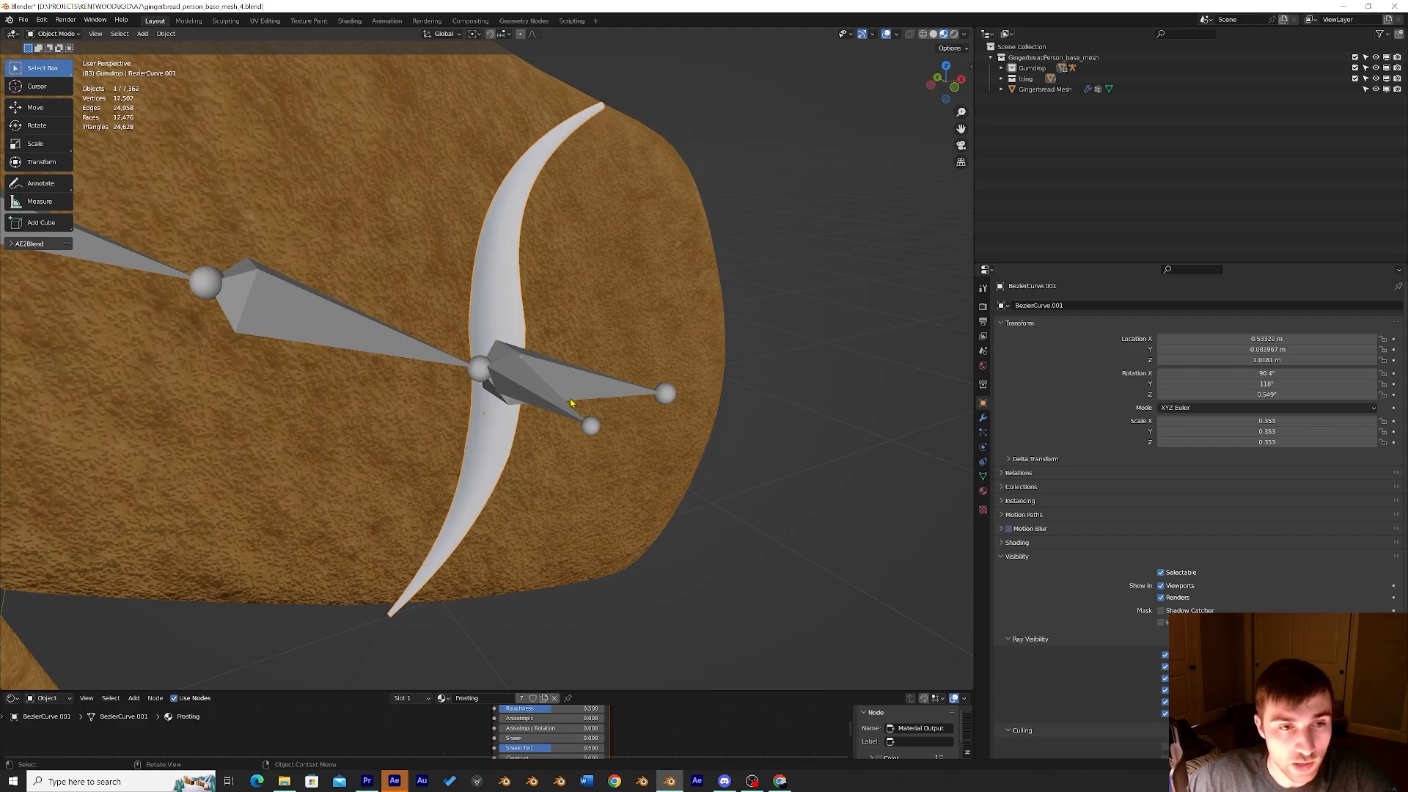
key(Tab)
key(a)
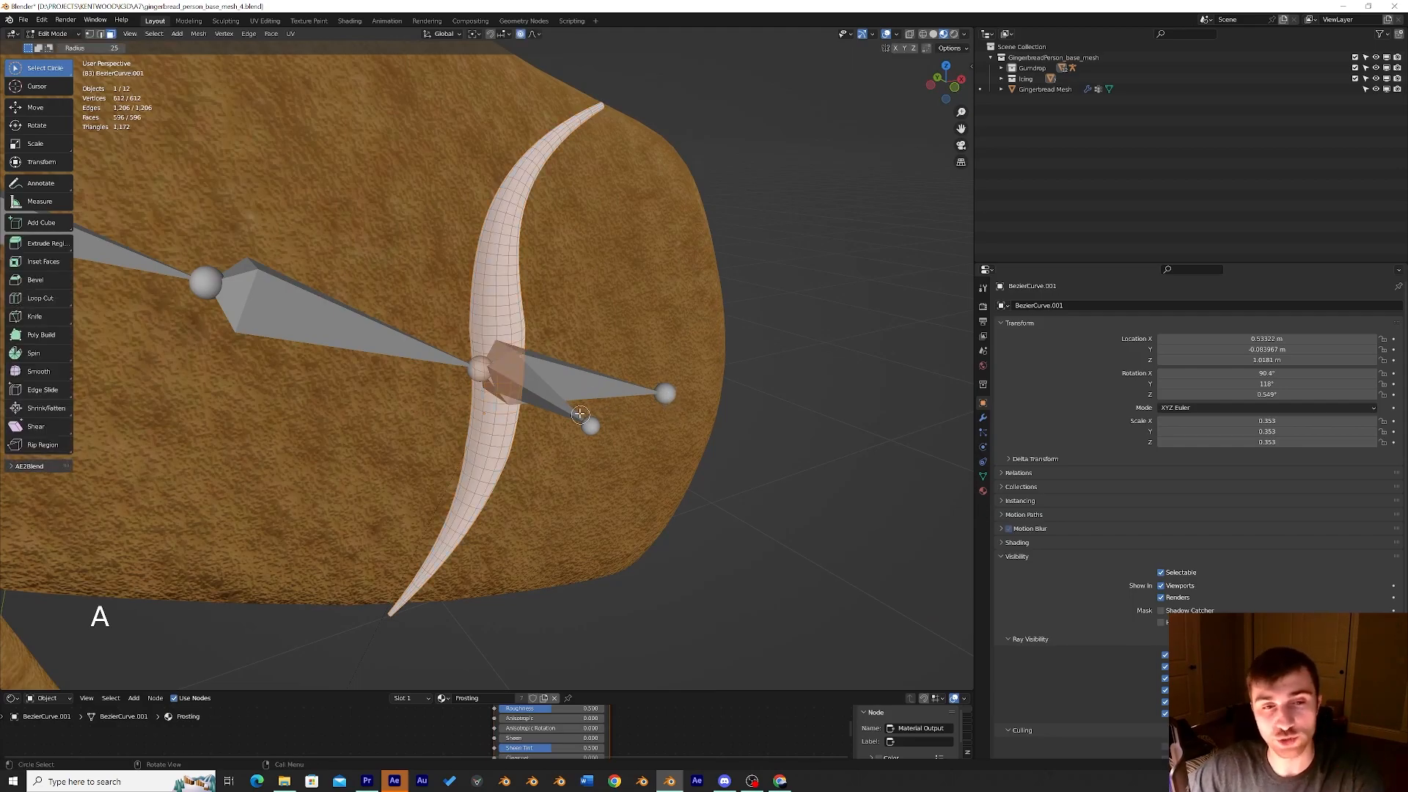
middle_drag(579, 406, 565, 437)
scroll(565, 437, up, 3)
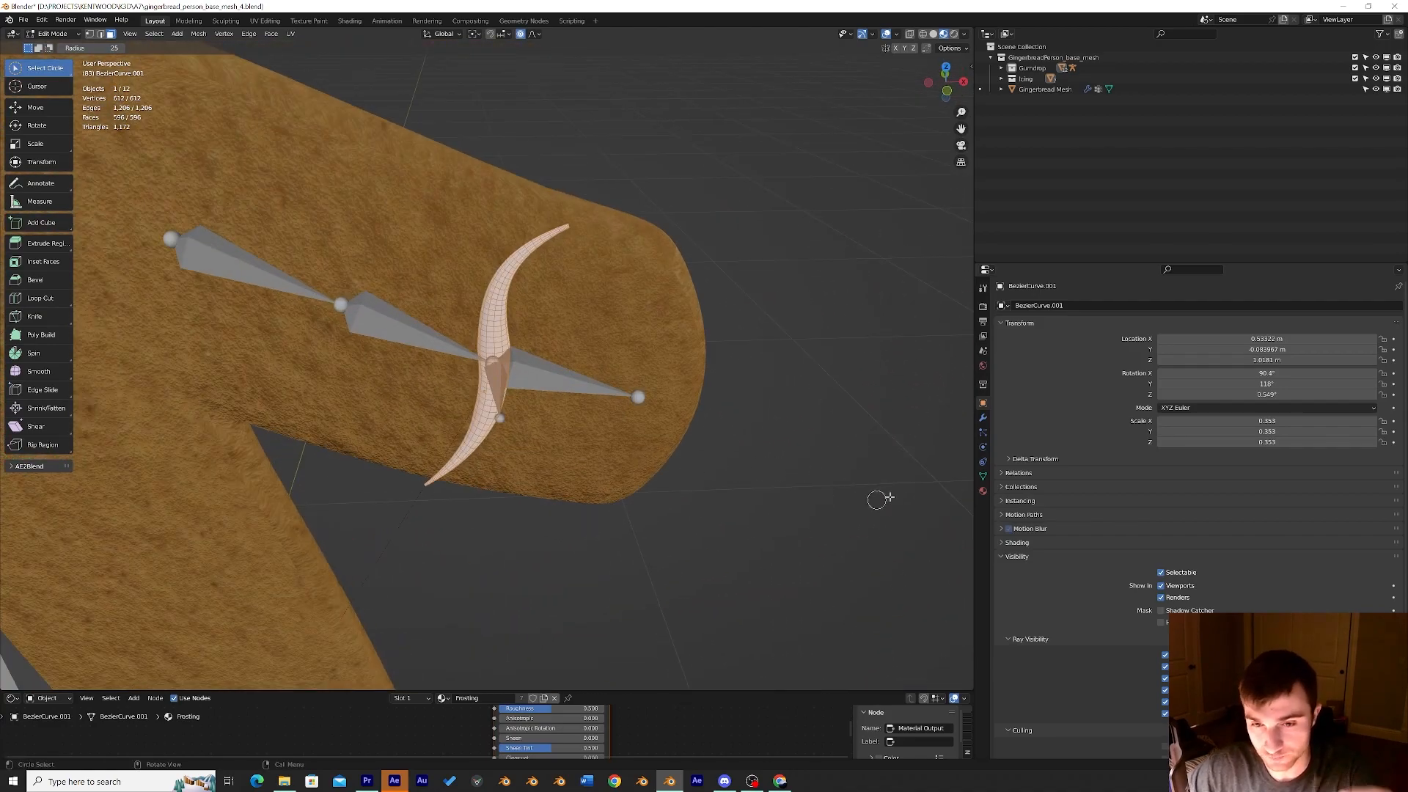
Assign the selected left arm icing vertices to the arm.L.icing vertex group and return to Object Mode.
click(982, 476)
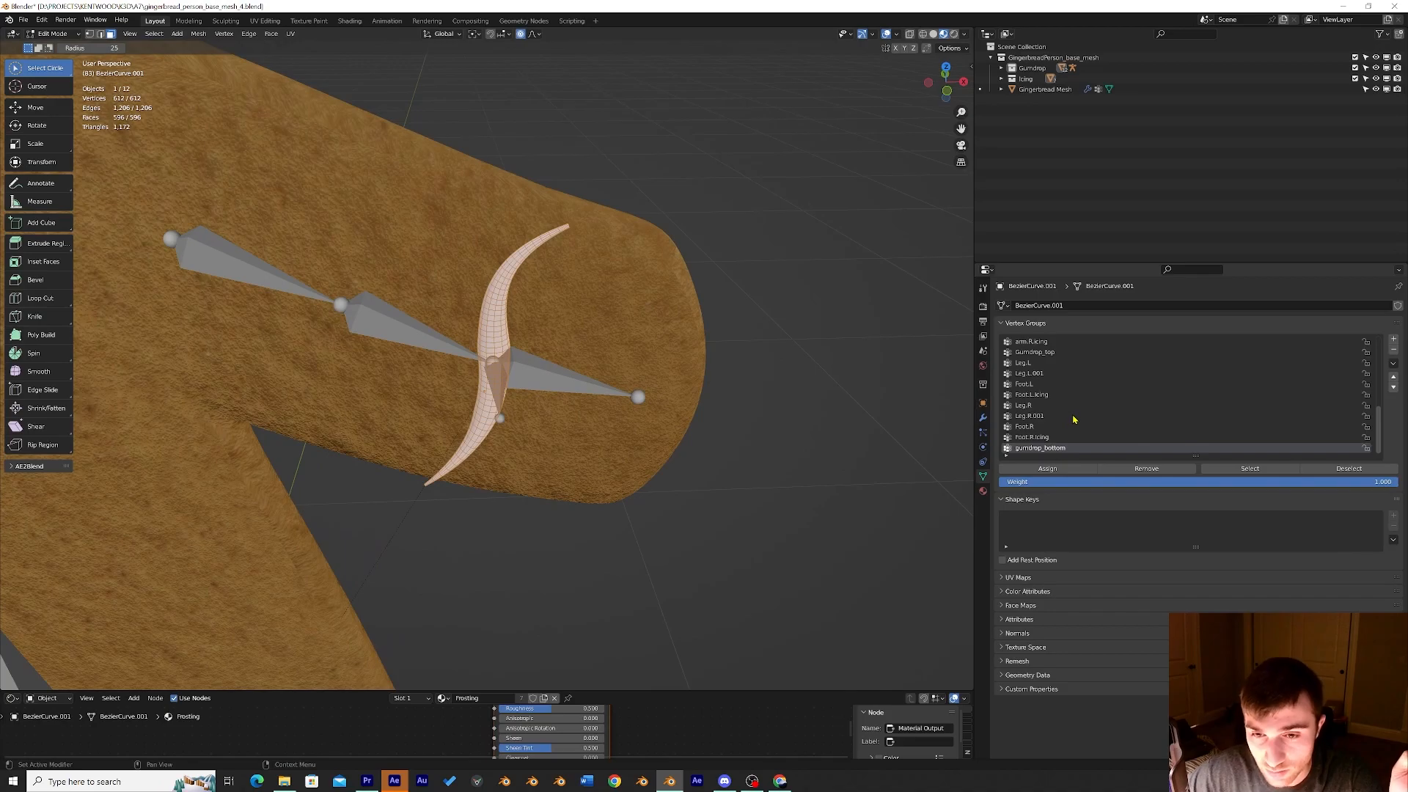
scroll(1043, 374, up, 7)
click(1040, 374)
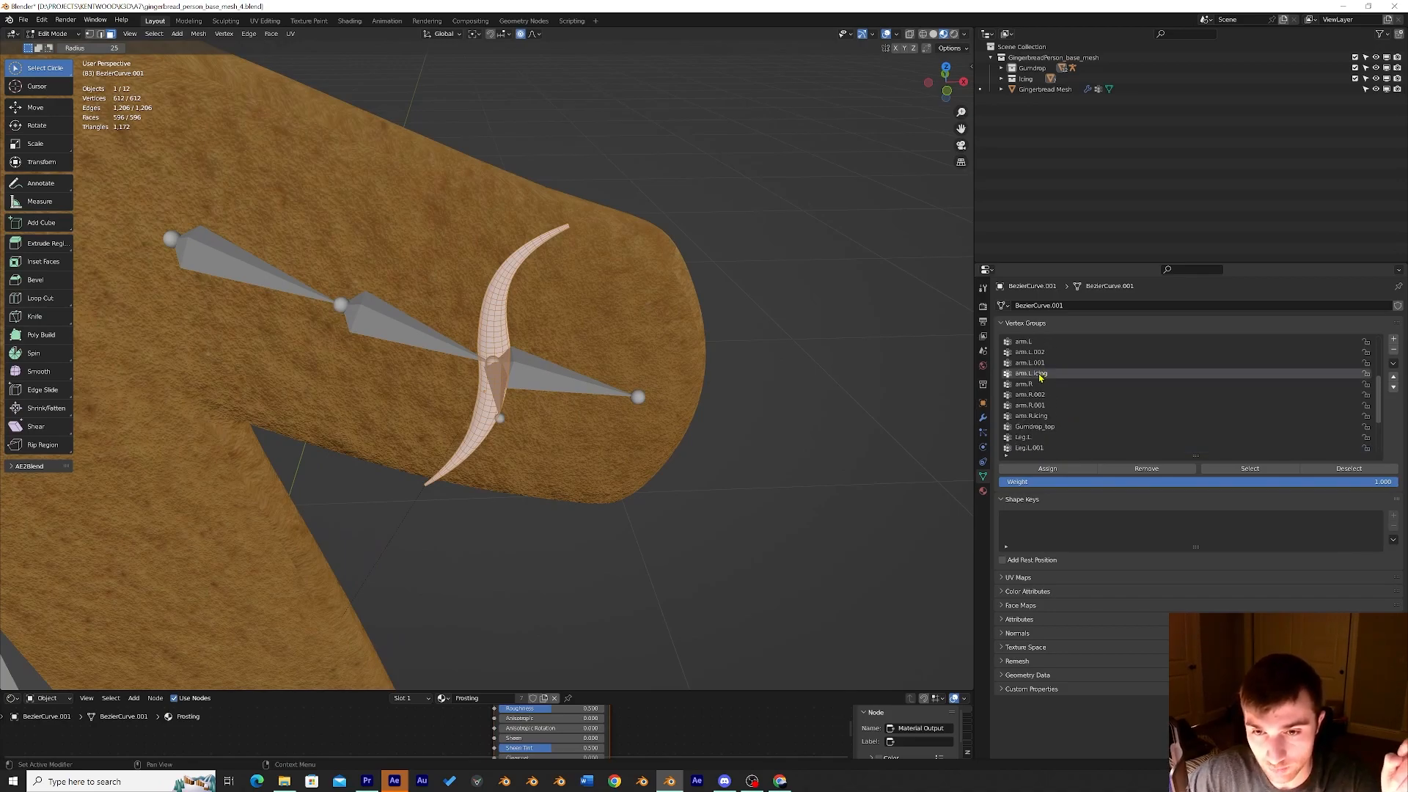
middle_drag(788, 438, 811, 443)
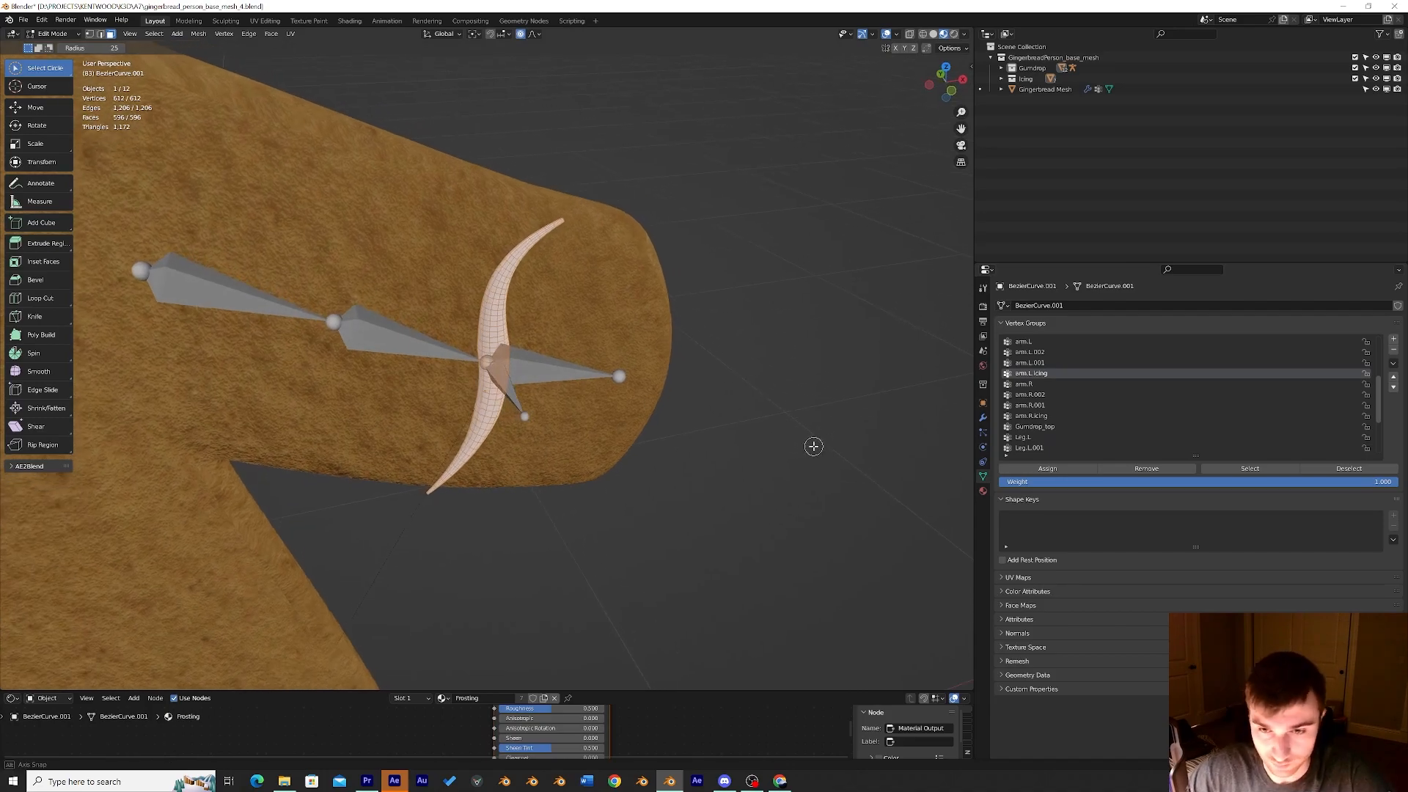
click(1047, 468)
middle_drag(698, 472, 621, 466)
scroll(635, 465, down, 4)
key(Tab)
Select the left foot icing's whole mesh in Edit Mode, choose its Foot.L.icing vertex group, and return to Object Mode.
shift+middle_drag(621, 478, 570, 465)
click(523, 419)
key(Tab)
key(a)
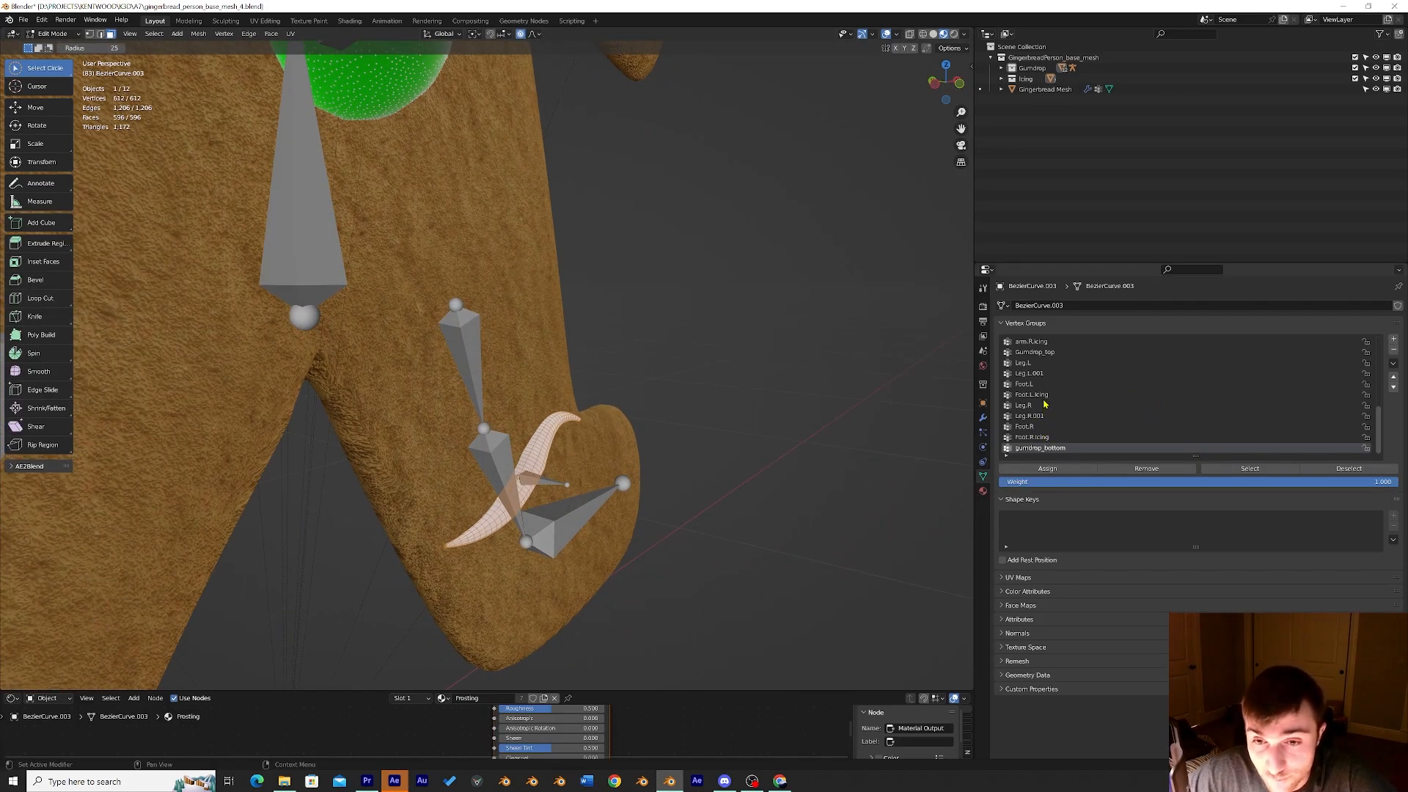
middle_drag(801, 425, 963, 439)
click(1032, 395)
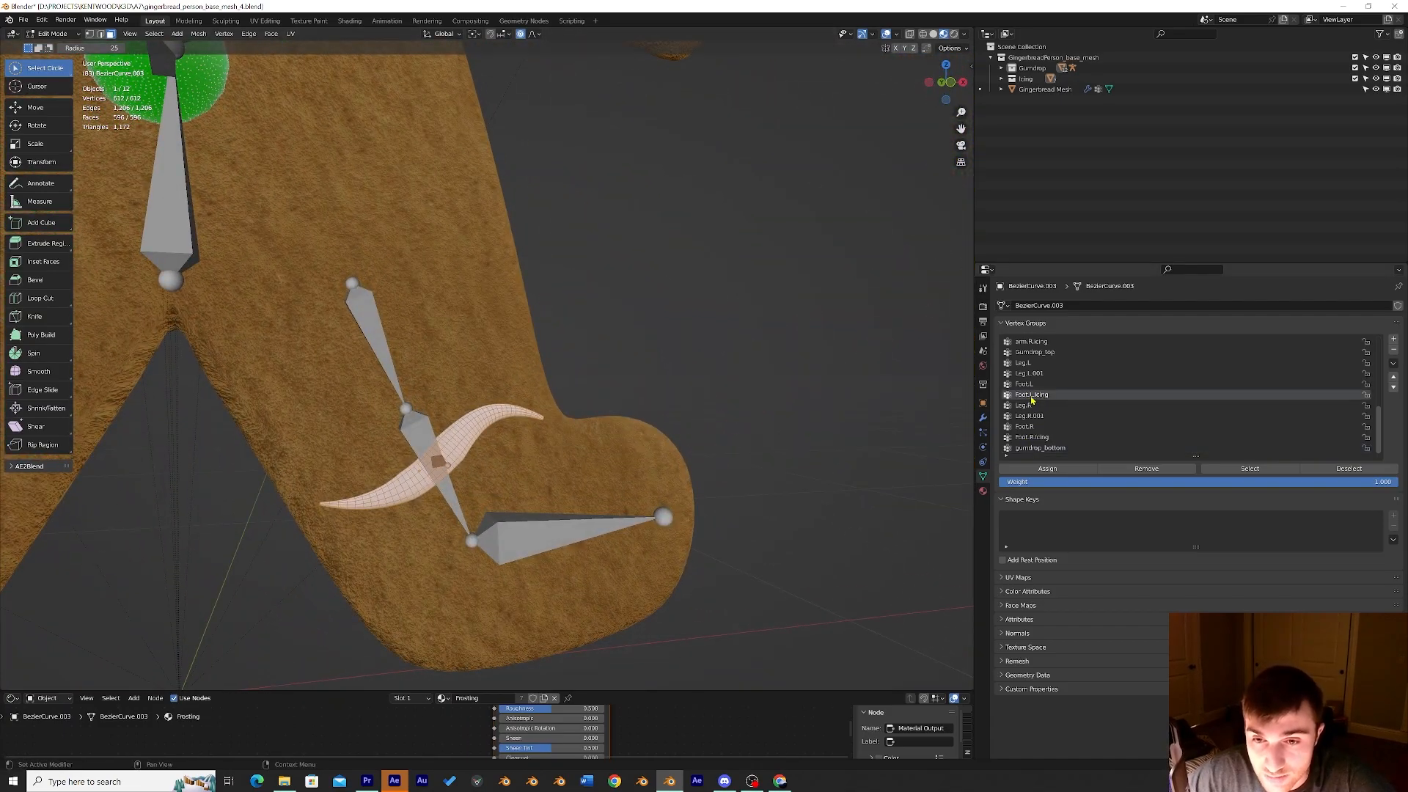
scroll(628, 469, down, 9)
shift+middle_drag(519, 424, 577, 460)
scroll(643, 436, up, 5)
key(Tab)
Assign all vertices of the right foot's icing stripe to the Foot.R.icing vertex group and return to Object Mode.
click(531, 446)
scroll(594, 462, up, 4)
key(Tab)
key(a)
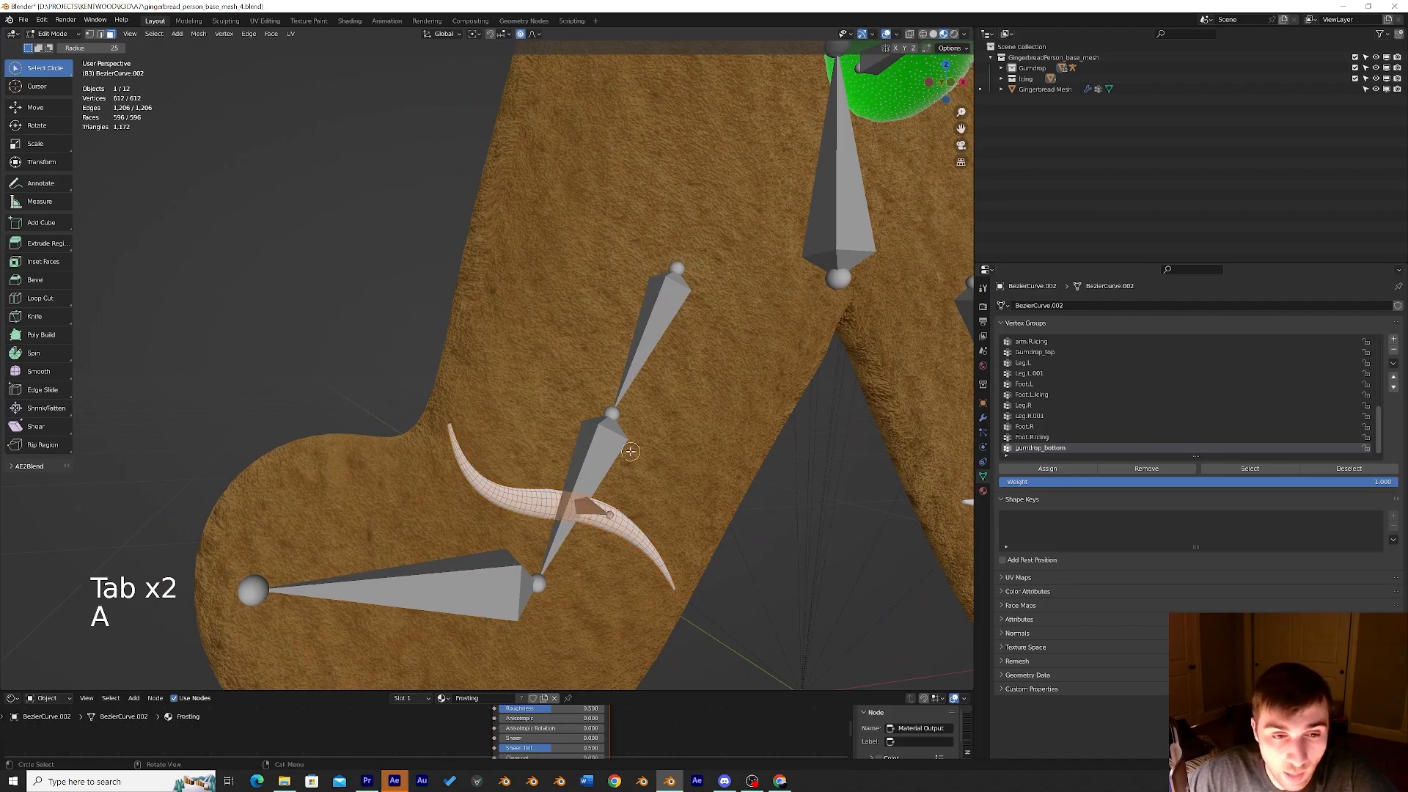
click(1053, 439)
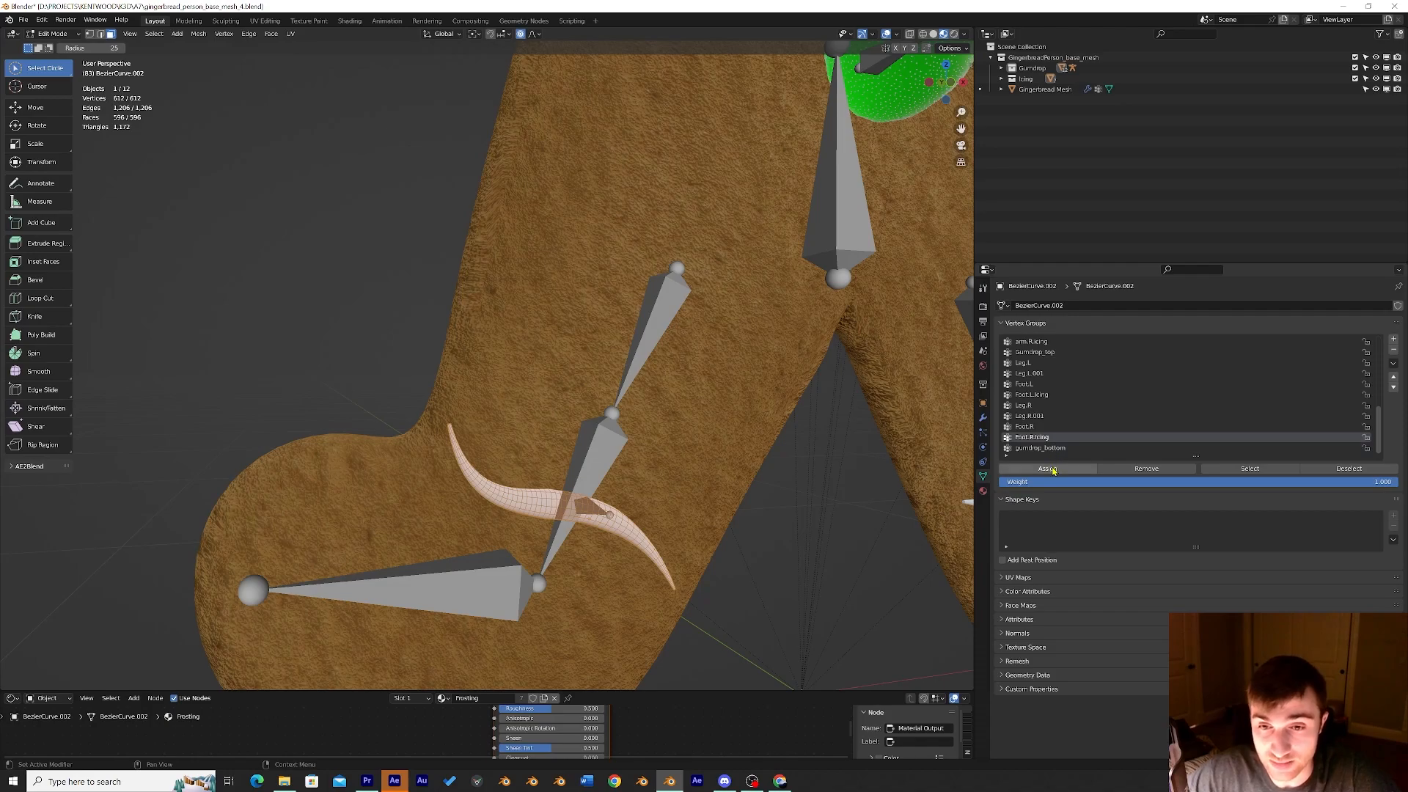
click(1053, 470)
scroll(472, 265, down, 6)
key(Tab)
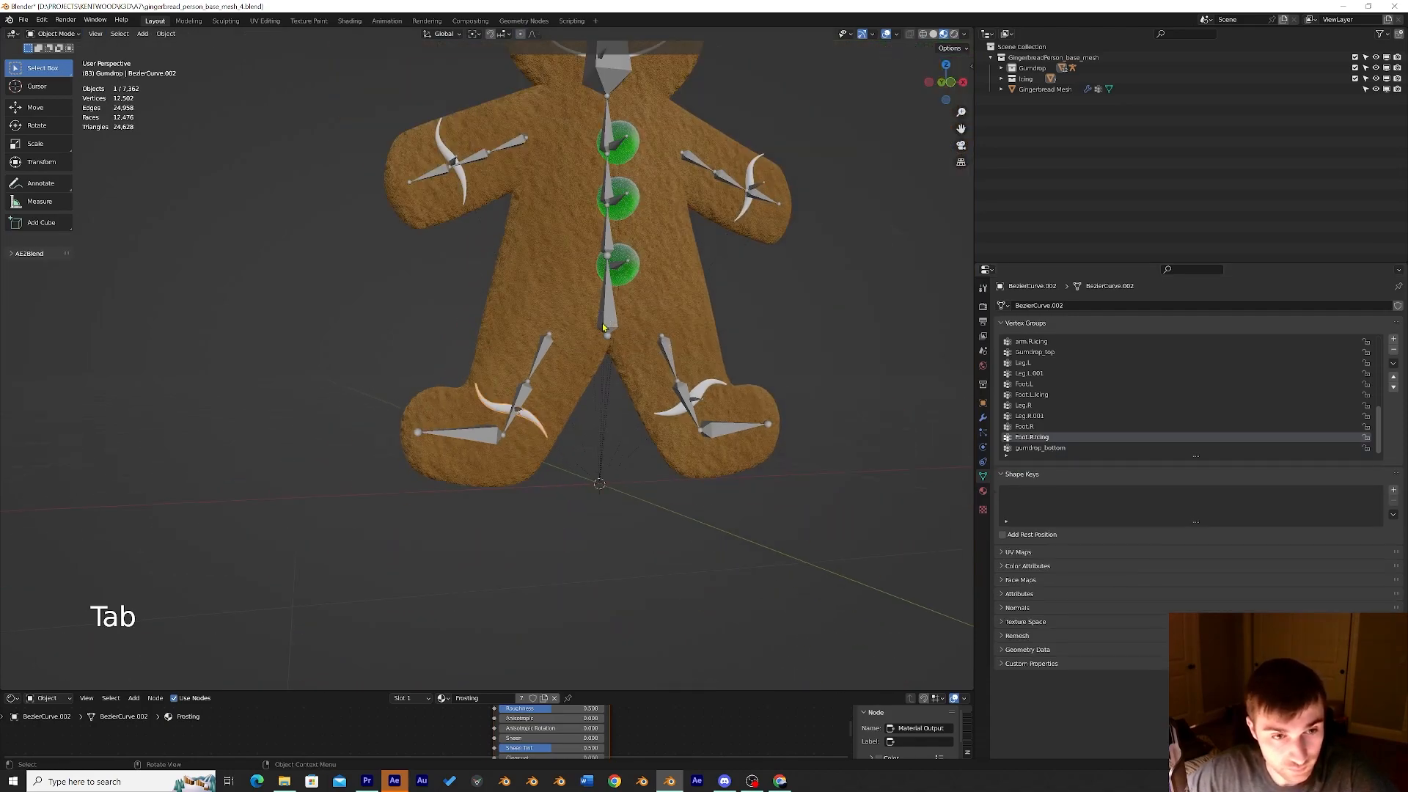
Assign all vertices of the right arm's icing stripe to the arm.R.icing vertex group and return to Object Mode.
shift+middle_drag(472, 266, 472, 409)
click(463, 362)
key(Tab)
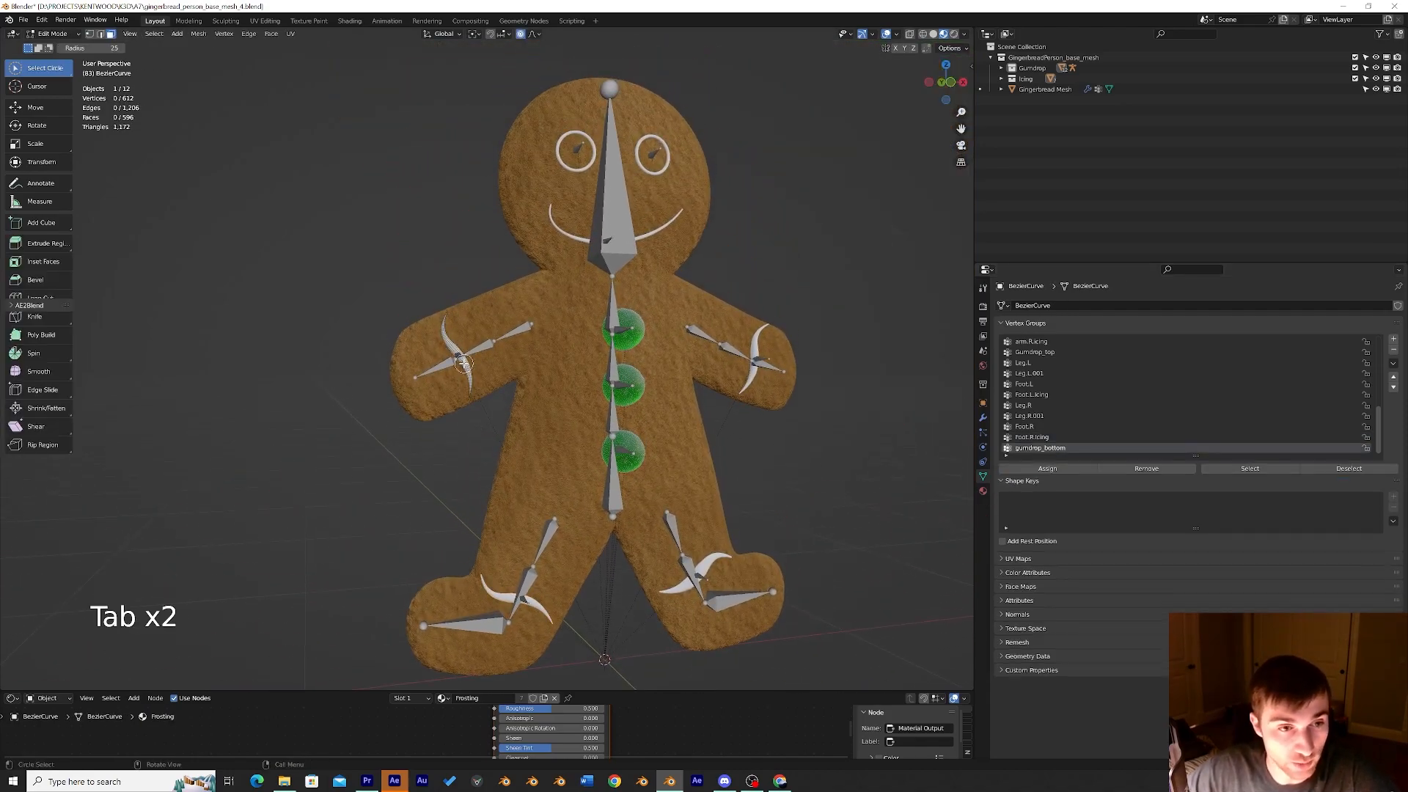
key(a)
scroll(463, 363, up, 8)
key(KP_1)
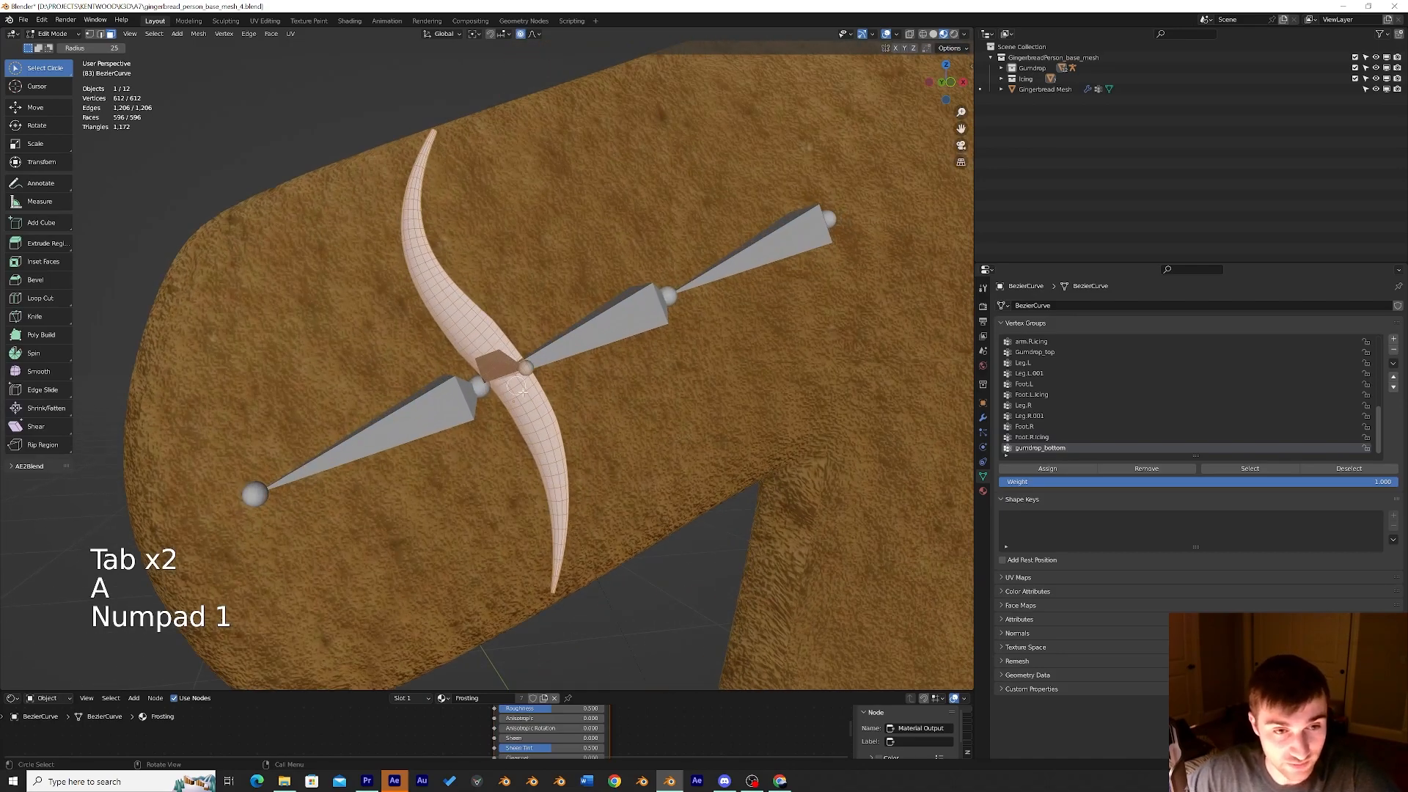
middle_drag(661, 392, 757, 414)
scroll(1062, 418, up, 6)
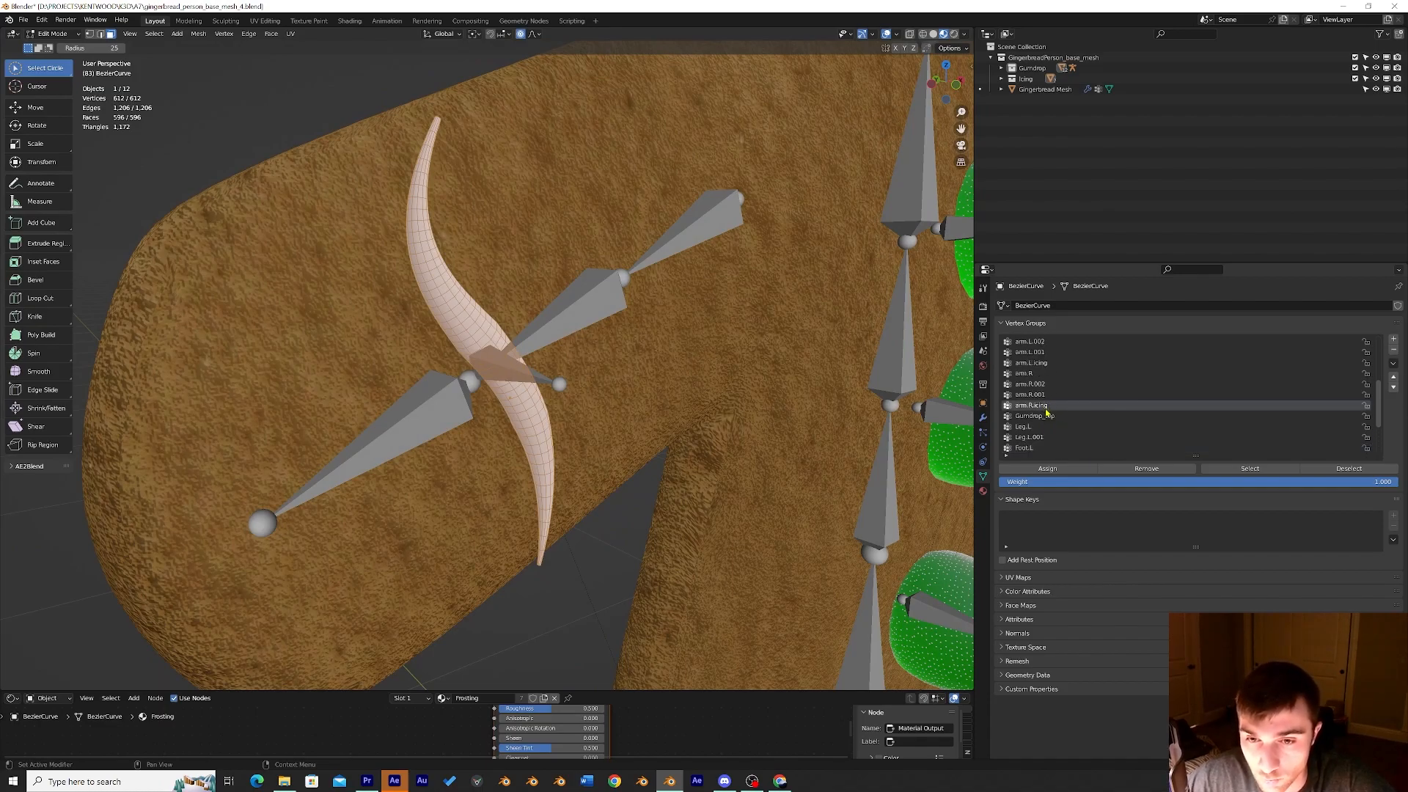
click(1049, 468)
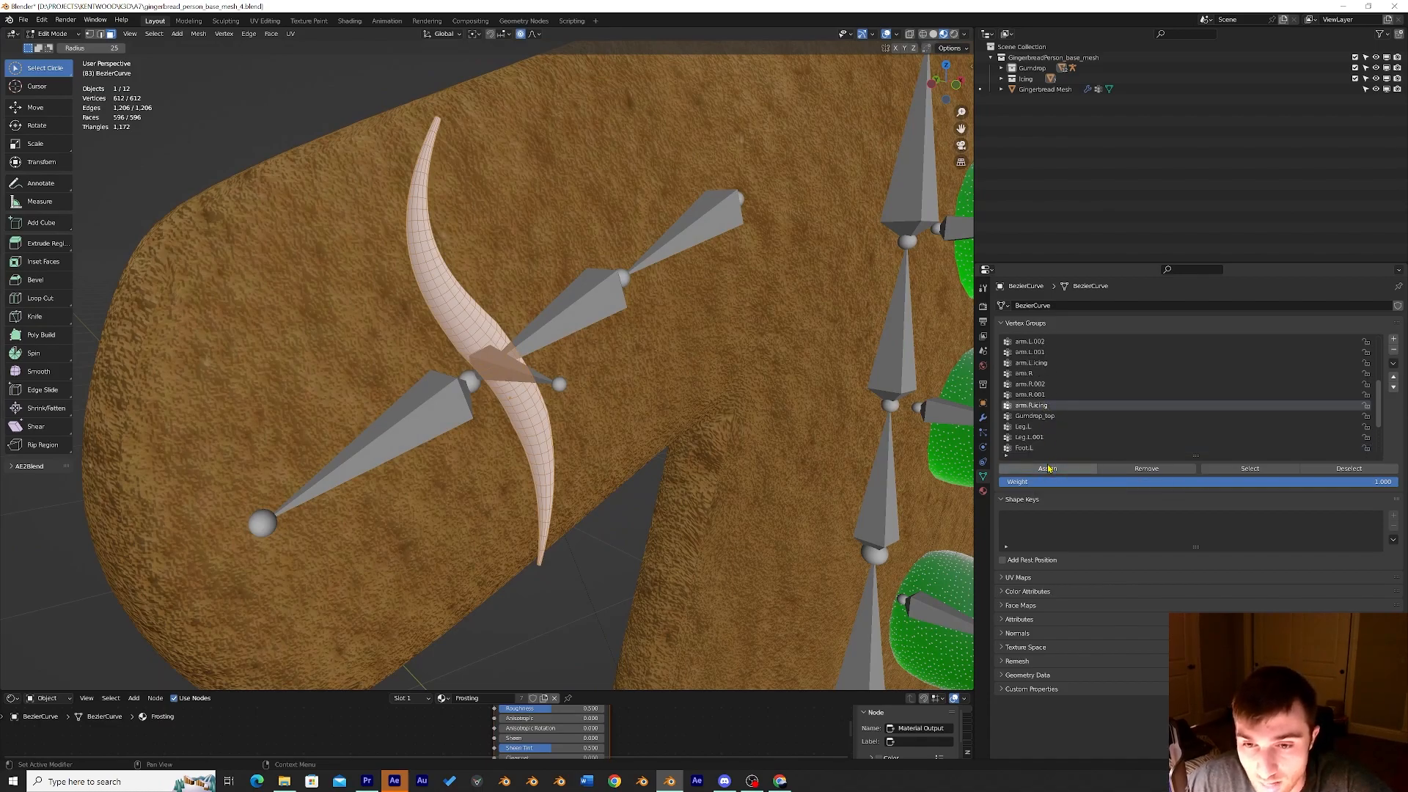
key(Tab)
scroll(834, 409, down, 6)
scroll(803, 392, down, 4)
middle_drag(798, 390, 712, 360)
scroll(758, 381, down, 2)
scroll(704, 359, up, 2)
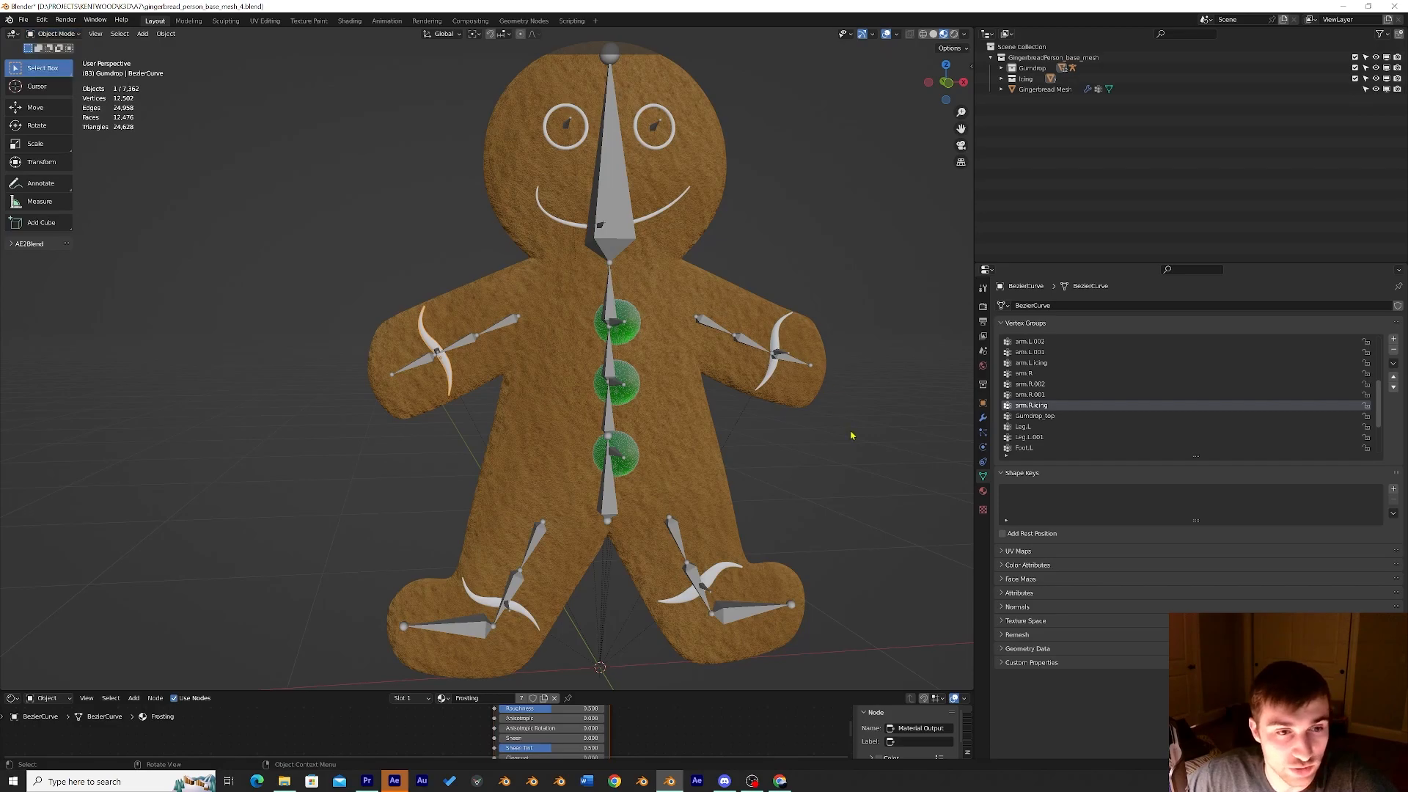
Select the armature and switch it to Pose Mode.
click(611, 363)
click(53, 34)
click(51, 73)
Test-rotate the arm.L.002, arm.L and arm.R bones one at a time, undoing each rotation.
key(r)
click(855, 292)
key(ctrl+z)
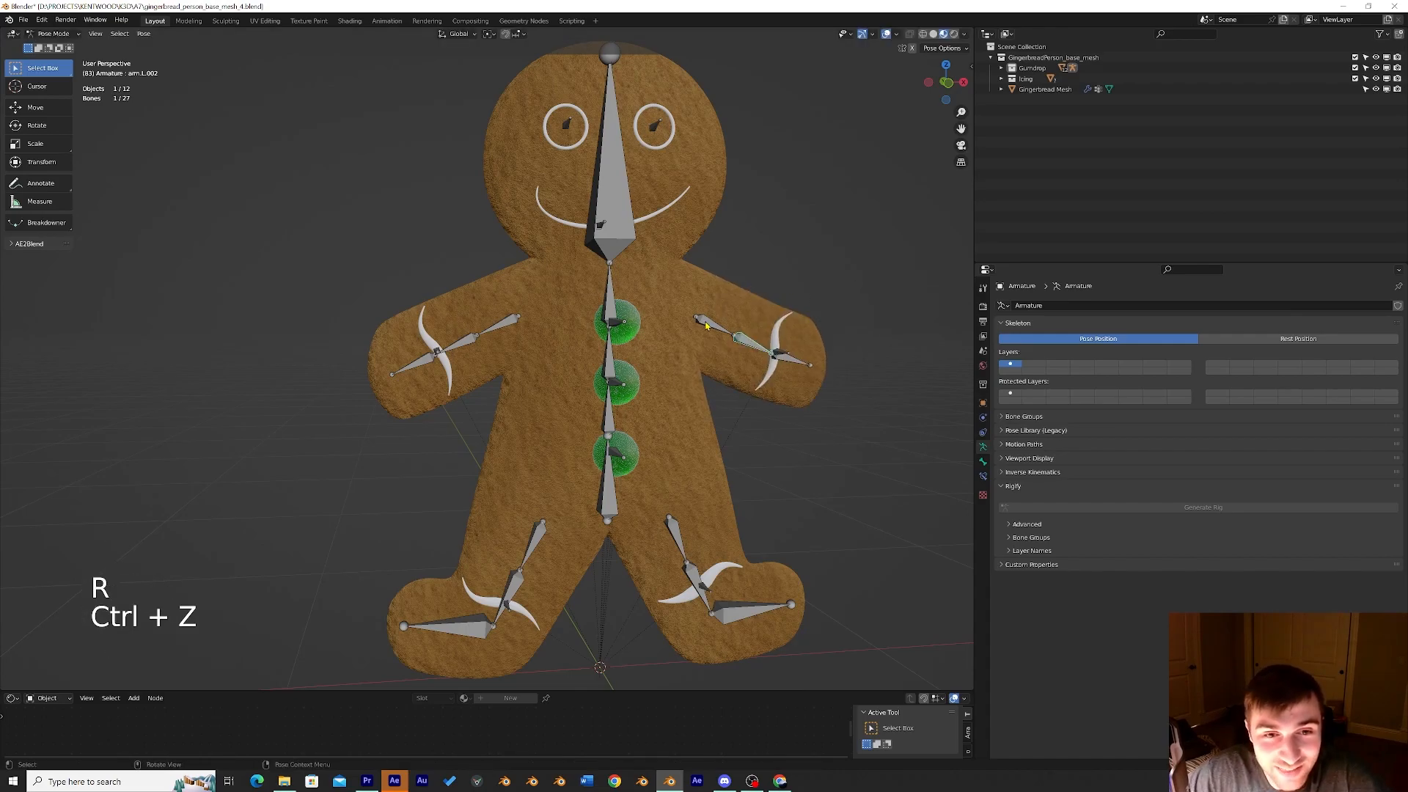
key(r)
key(ctrl+z)
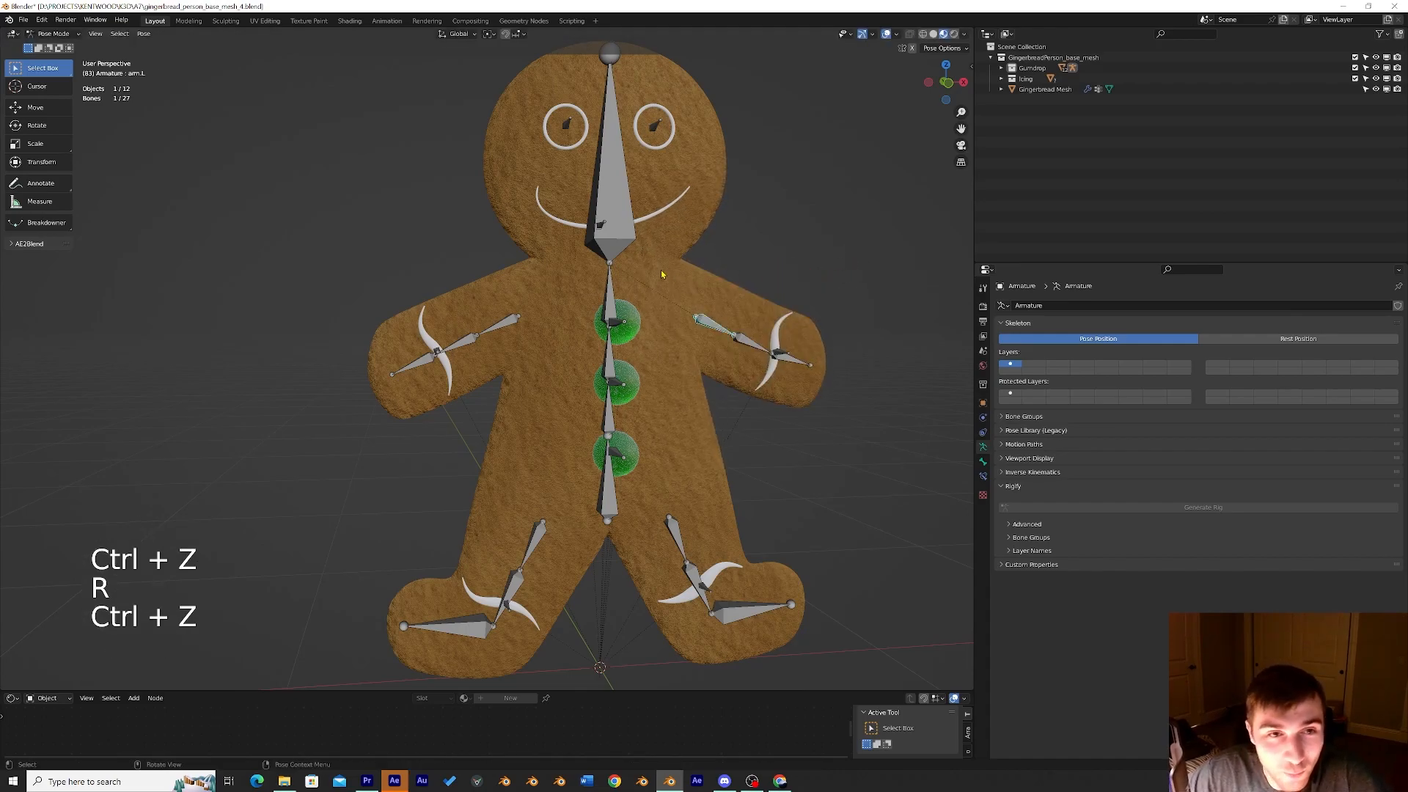
click(512, 330)
key(r)
key(ctrl+z)
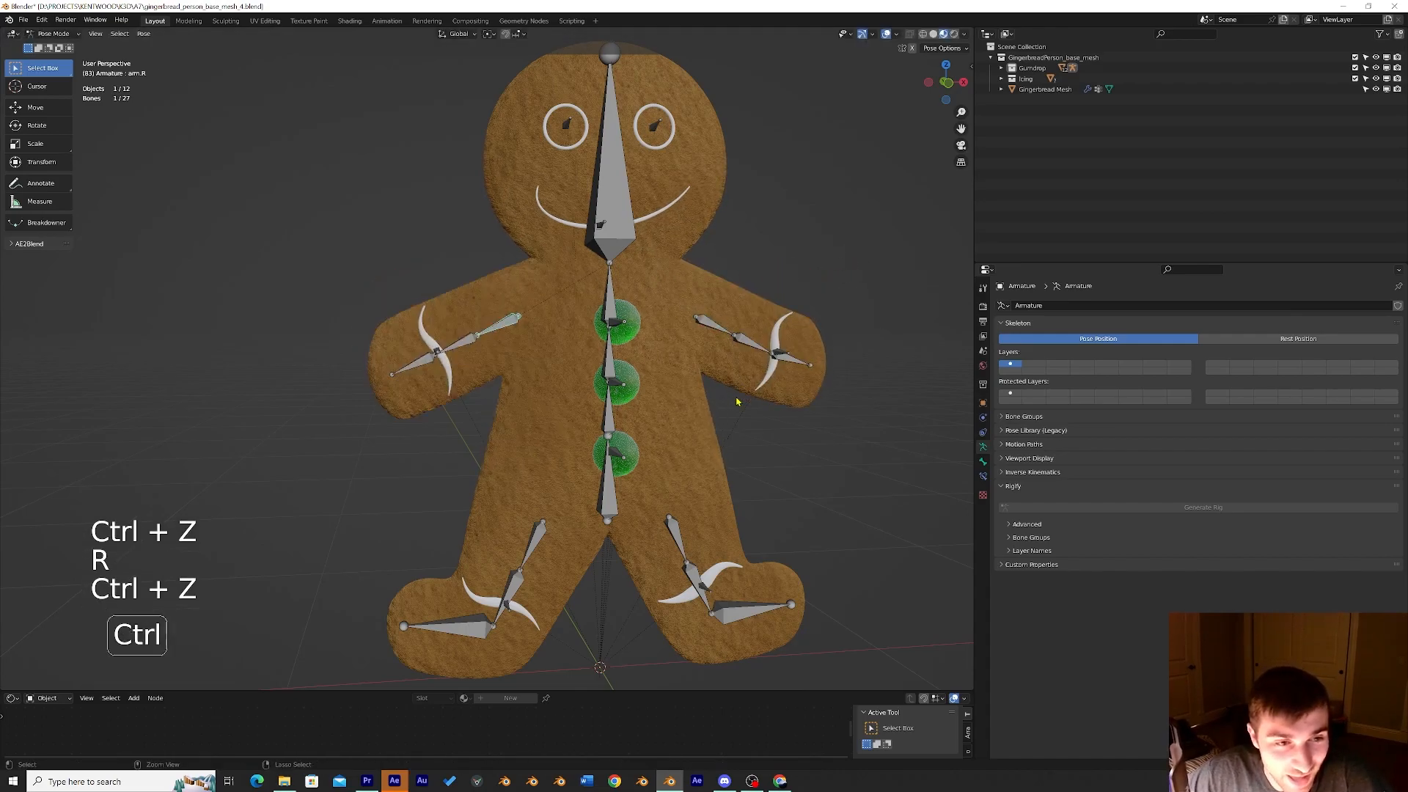
Test-rotate the right and left upper leg bones, undoing each rotation.
click(533, 537)
key(r)
key(ctrl+z)
click(682, 548)
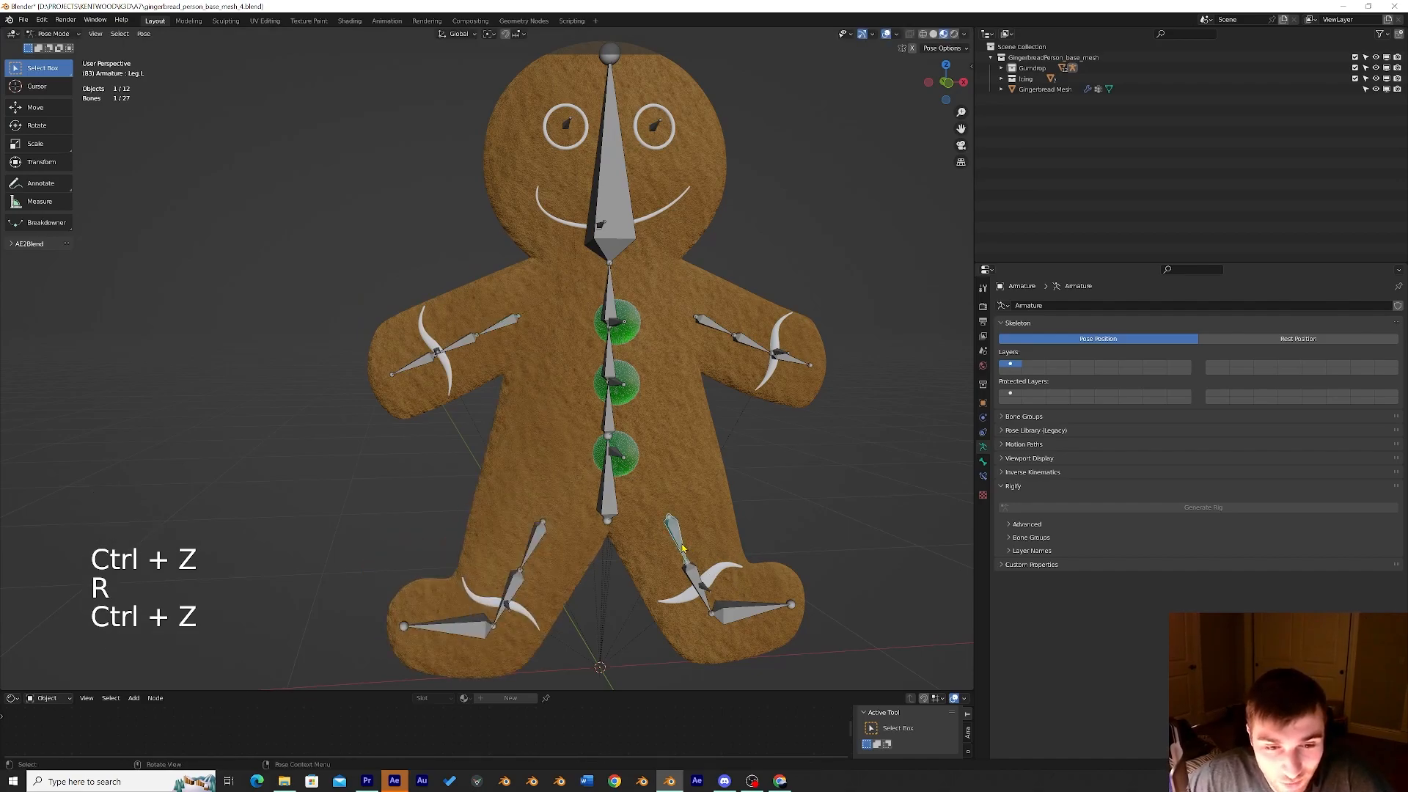
key(r)
key(ctrl+z)
Test-rotate the Foot.L bone and the lower leg bone Leg.L.001, undoing each rotation.
click(739, 620)
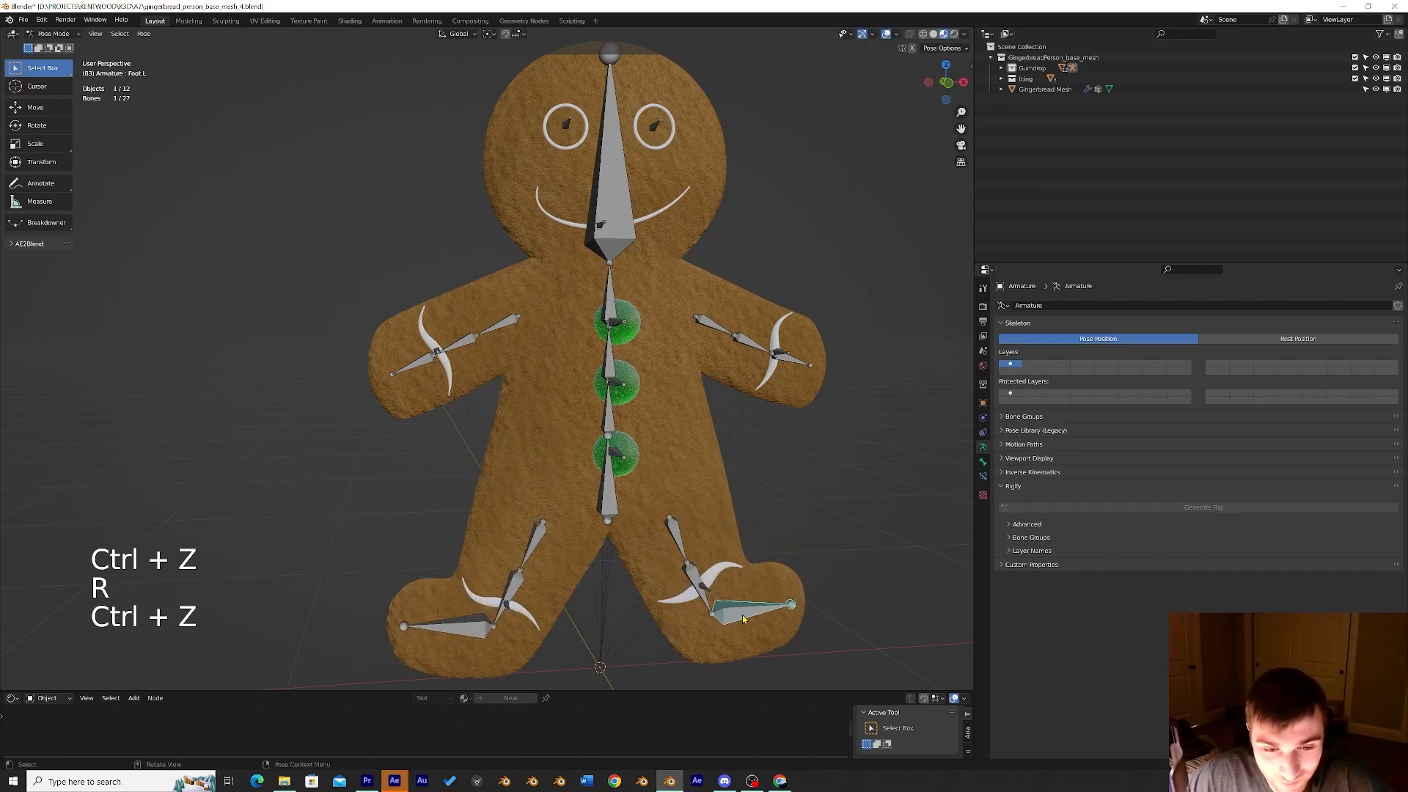
key(r)
click(744, 623)
key(ctrl+z)
click(702, 580)
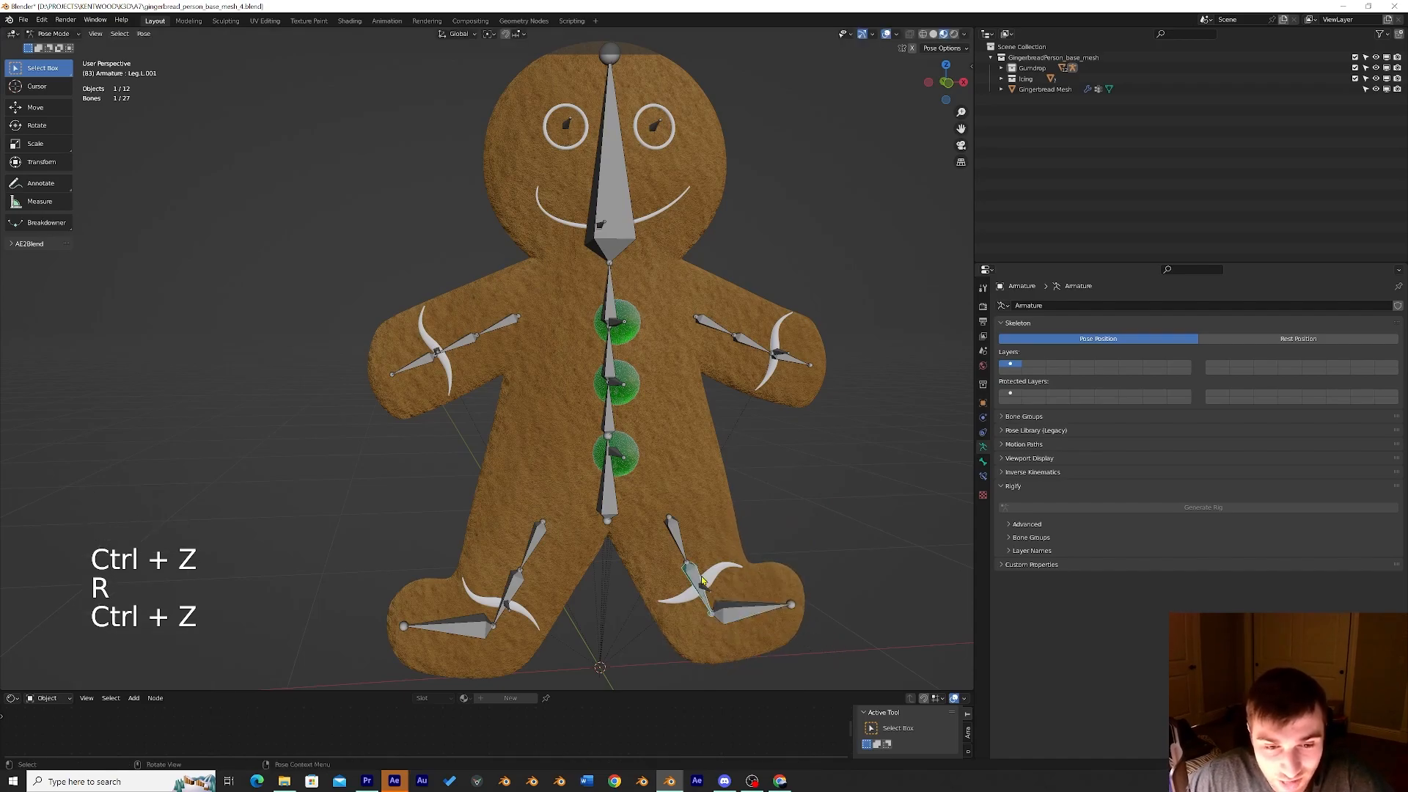
key(r)
click(833, 620)
key(ctrl+z)
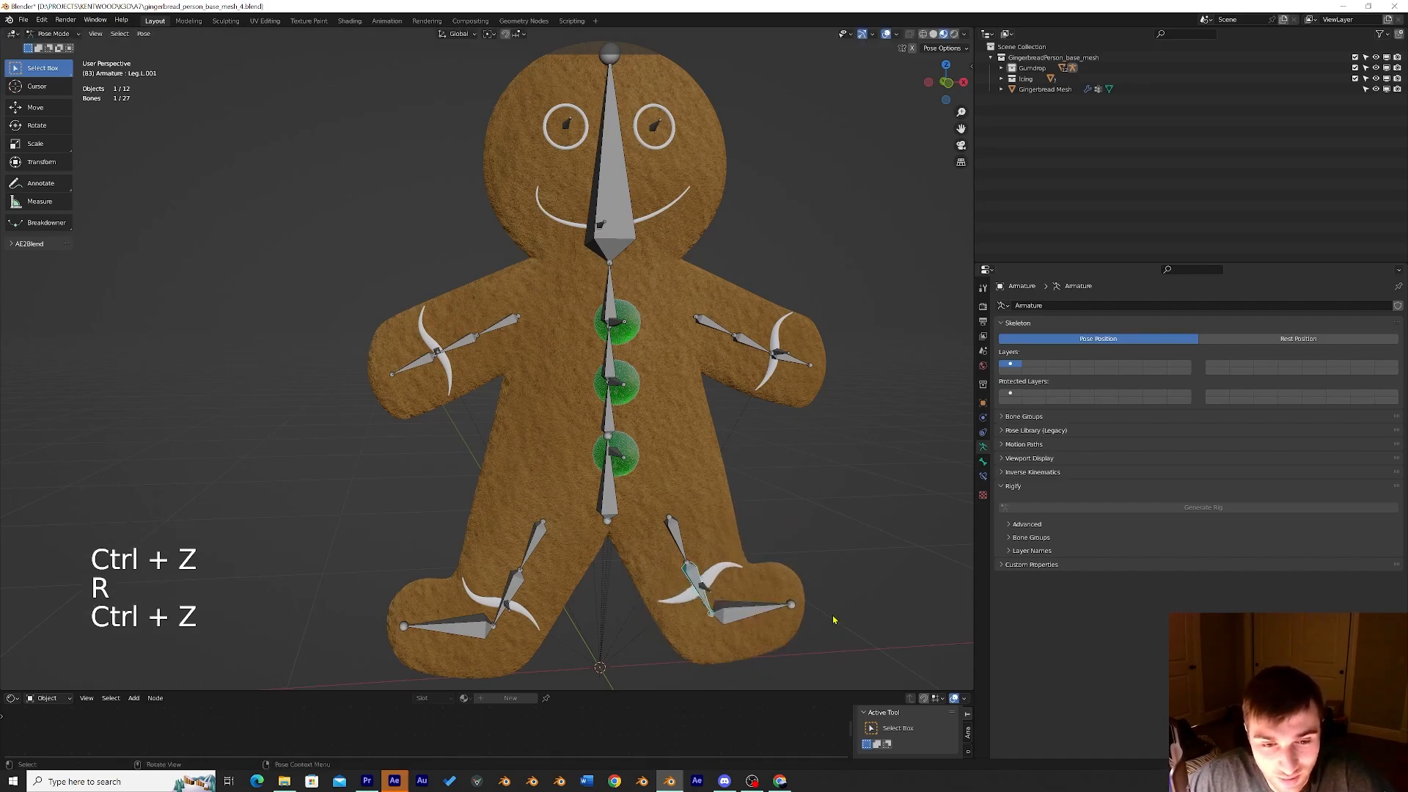
Test the Leg.L bone's rotation once more and undo it.
click(679, 543)
key(r)
click(833, 486)
key(ctrl+z)
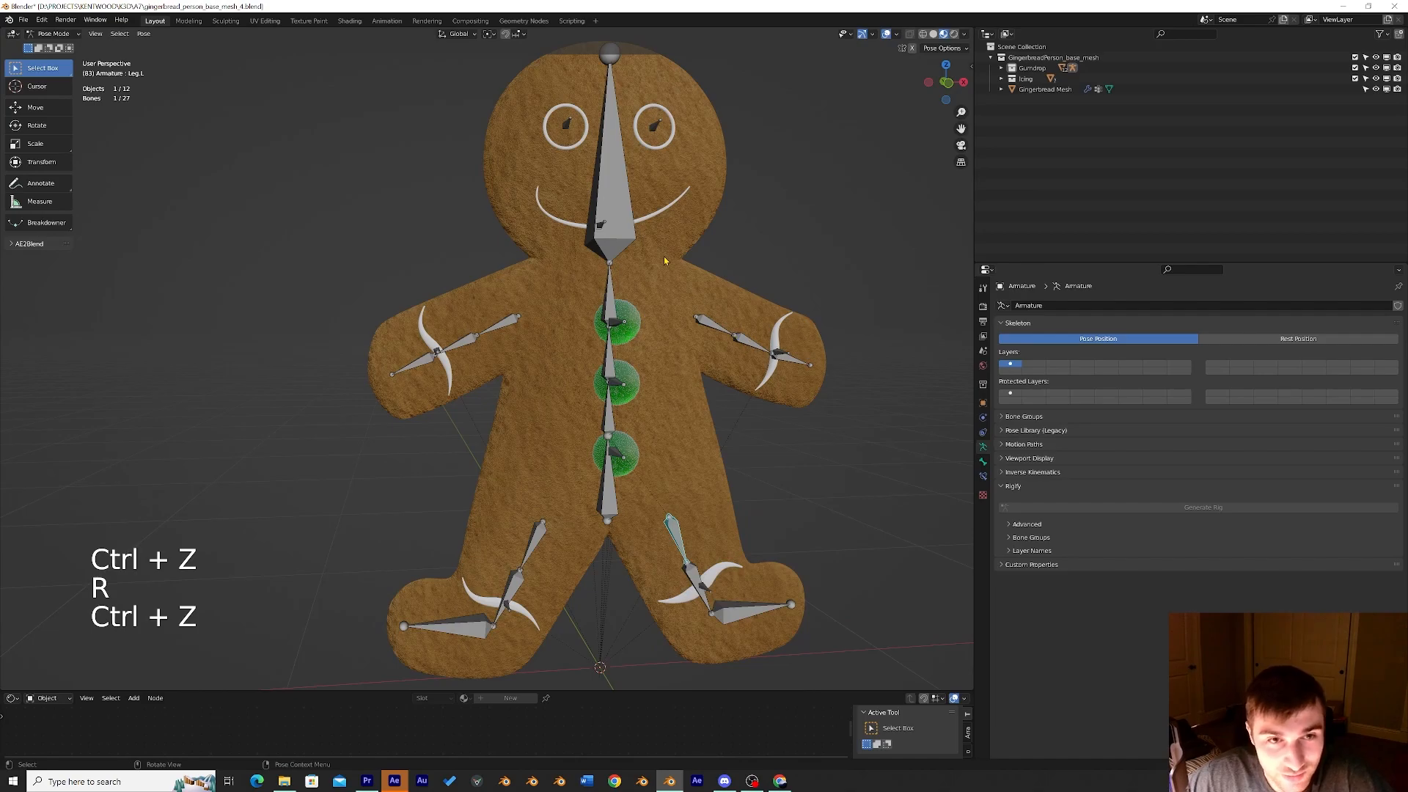
Test-rotate the Head bone about the global Z axis and undo the rotation.
click(618, 214)
key(r)
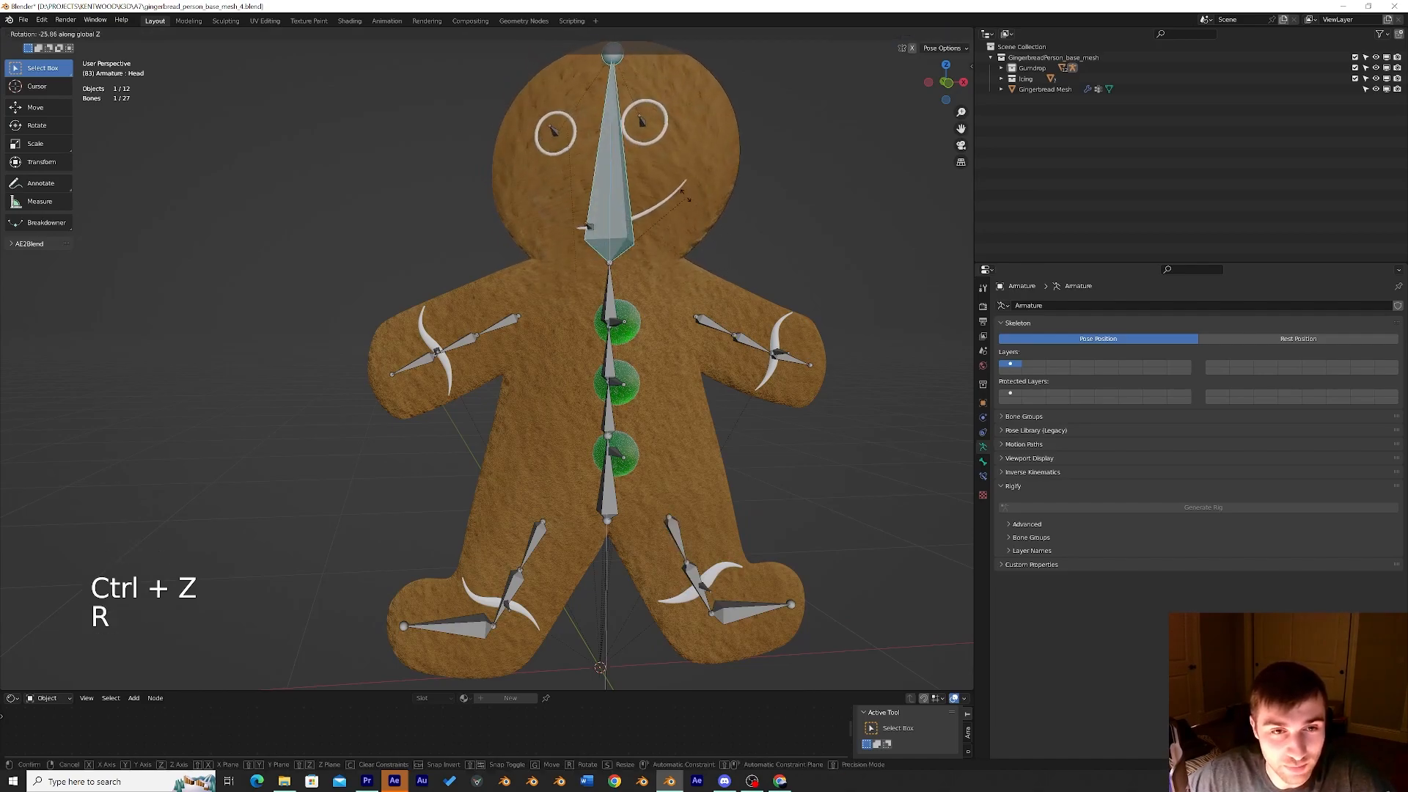
click(688, 199)
key(ctrl+z)
scroll(744, 328, down, 2)
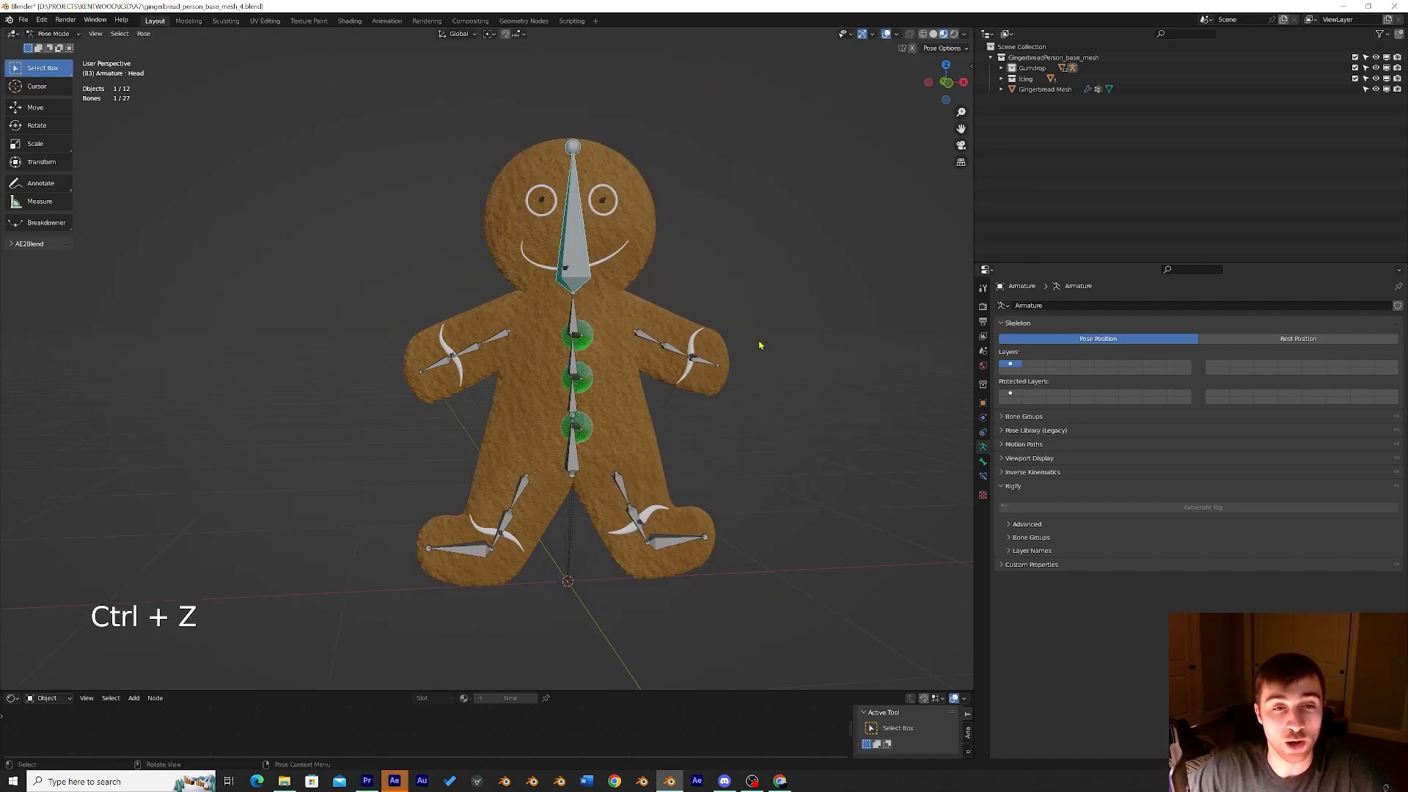
Test-rotate a bone in the torso area and undo the rotation.
mouse_move(775, 415)
middle_down()
mouse_move(827, 418)
mouse_move(776, 426)
middle_up()
click(554, 389)
key(r)
middle_drag(554, 389, 540, 362)
click(618, 362)
key(ctrl+z)
Select the Head bone and change the lower editor to the Timeline.
click(579, 256)
shift+middle_drag(656, 294, 609, 350)
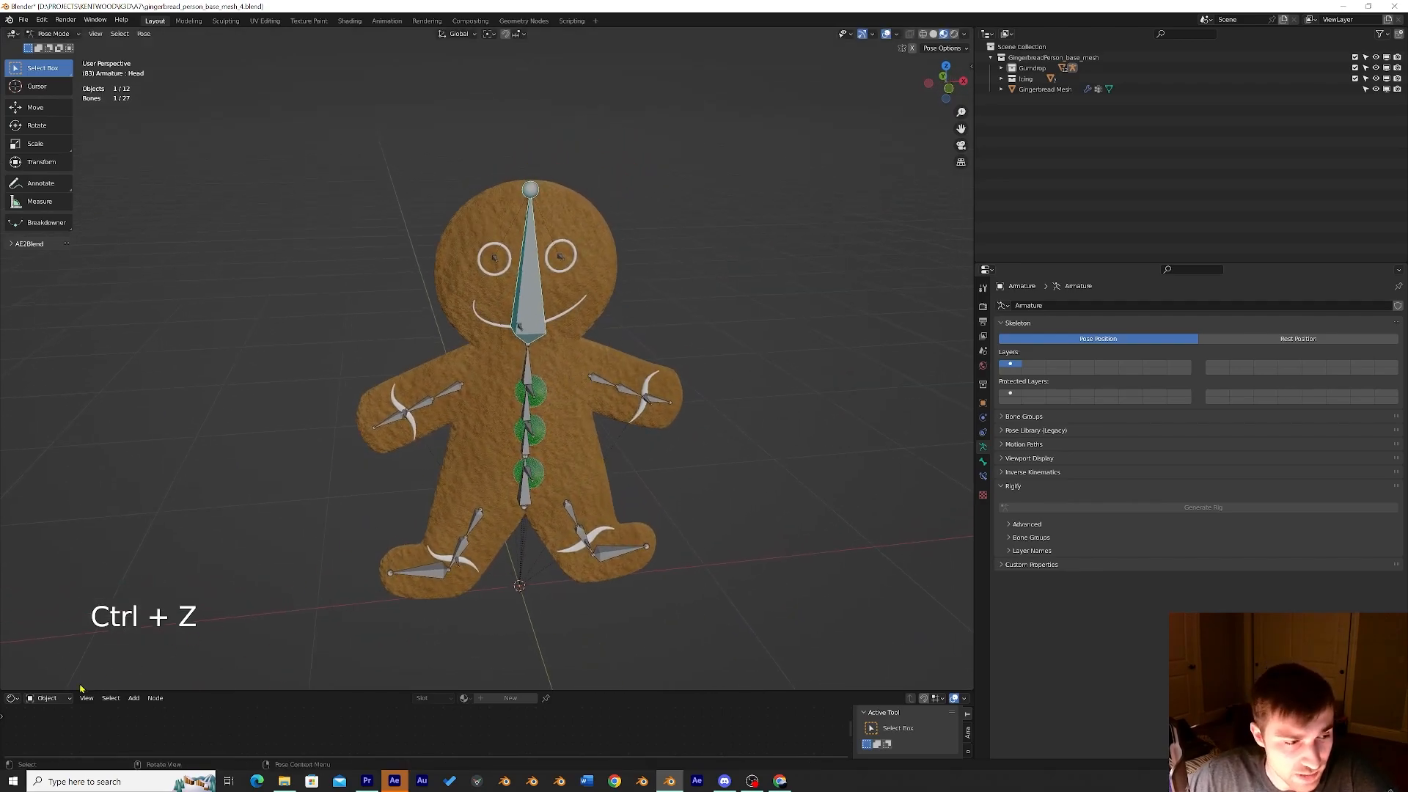
click(13, 698)
click(155, 606)
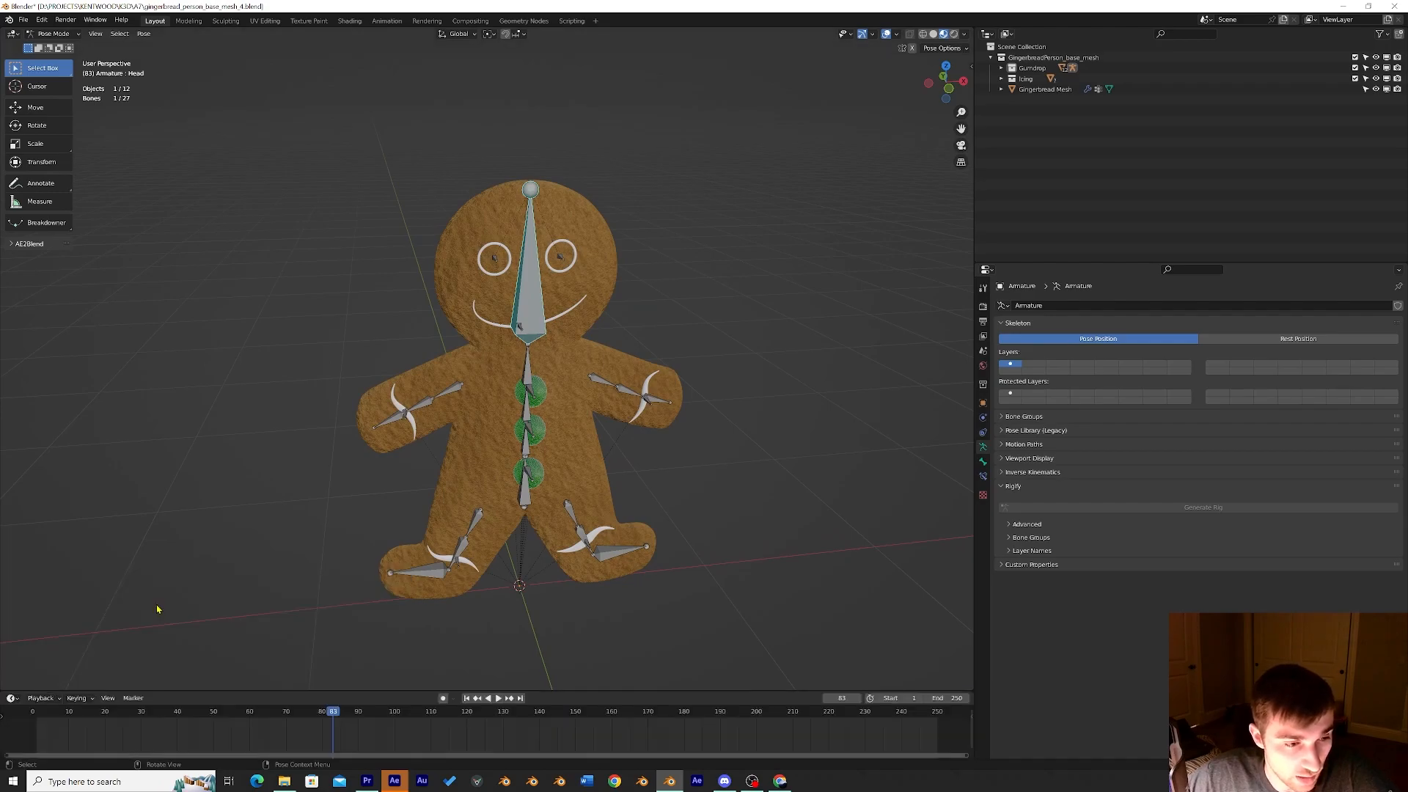
Insert a Location & Rotation keyframe for the Head bone at frame 0.
key(Escape)
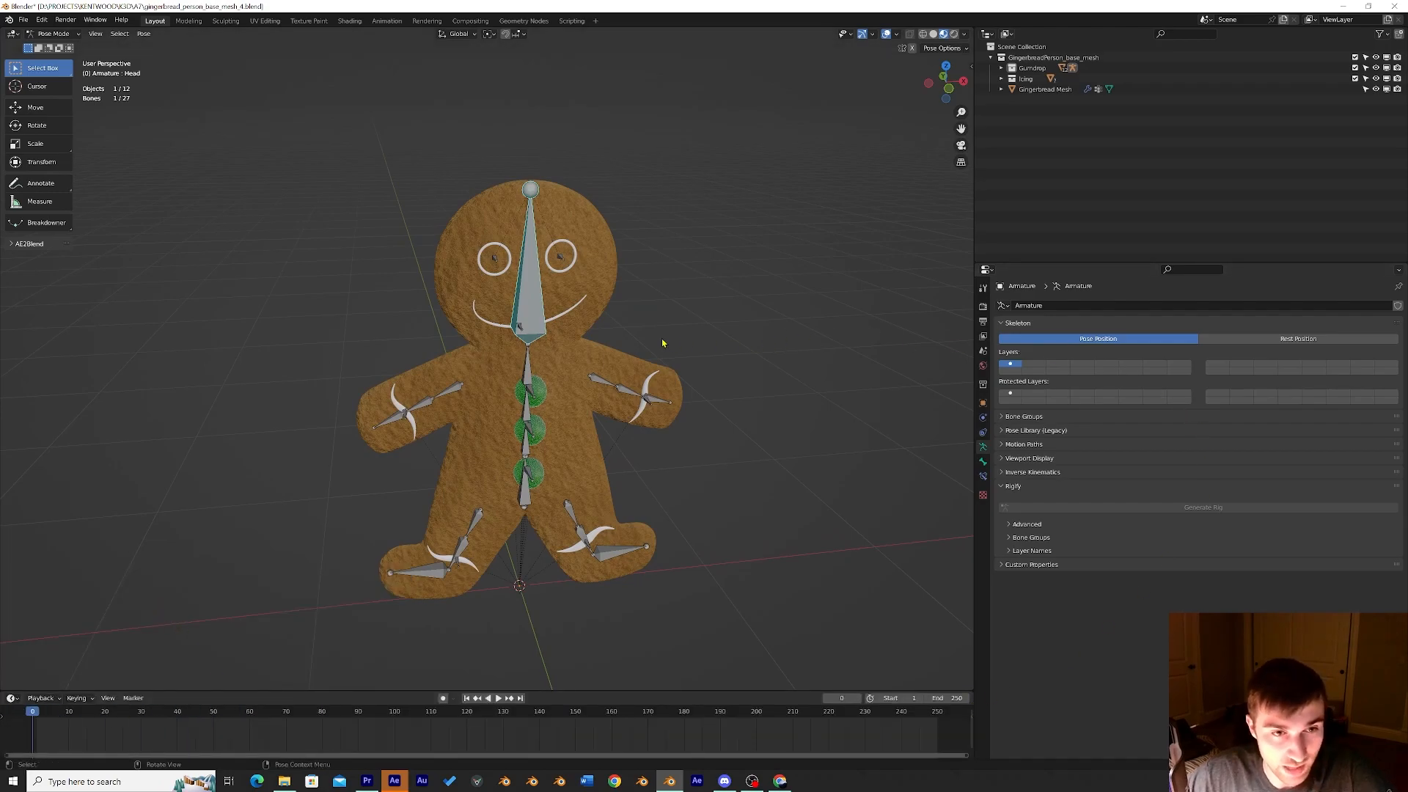
key(i)
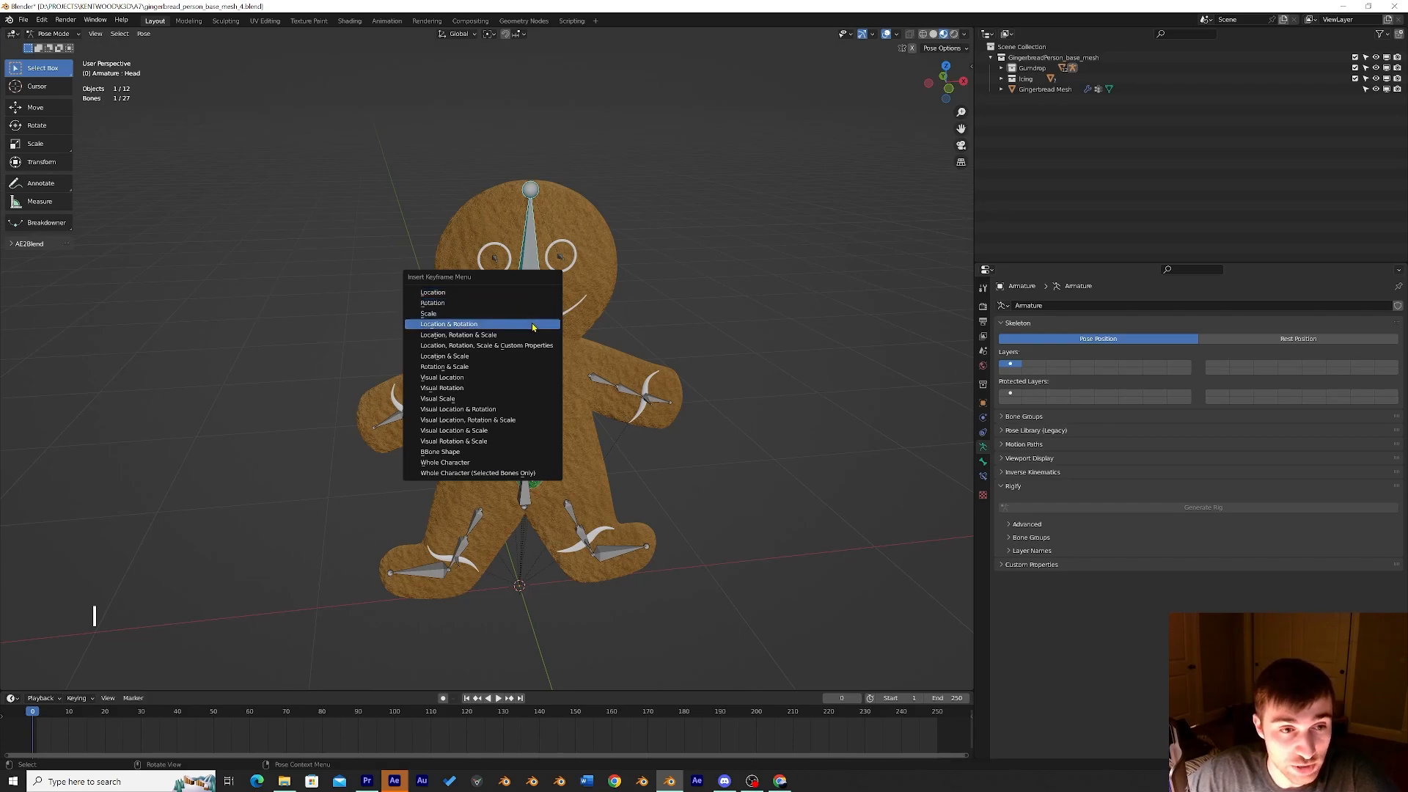
click(533, 324)
At frame 49, rotate the Head bone about 34° around the global Z axis and insert a Rotation keyframe.
key(space)
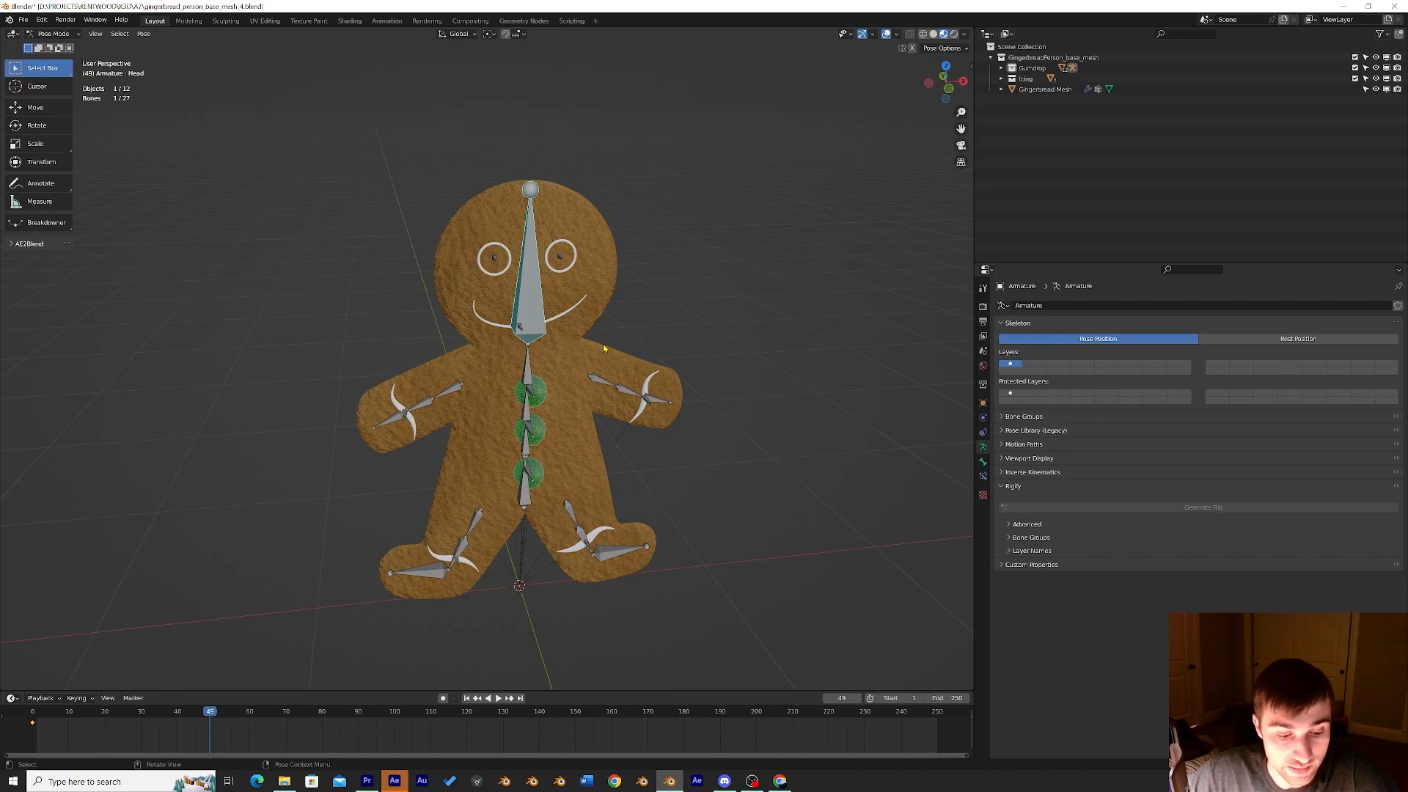
key(r)
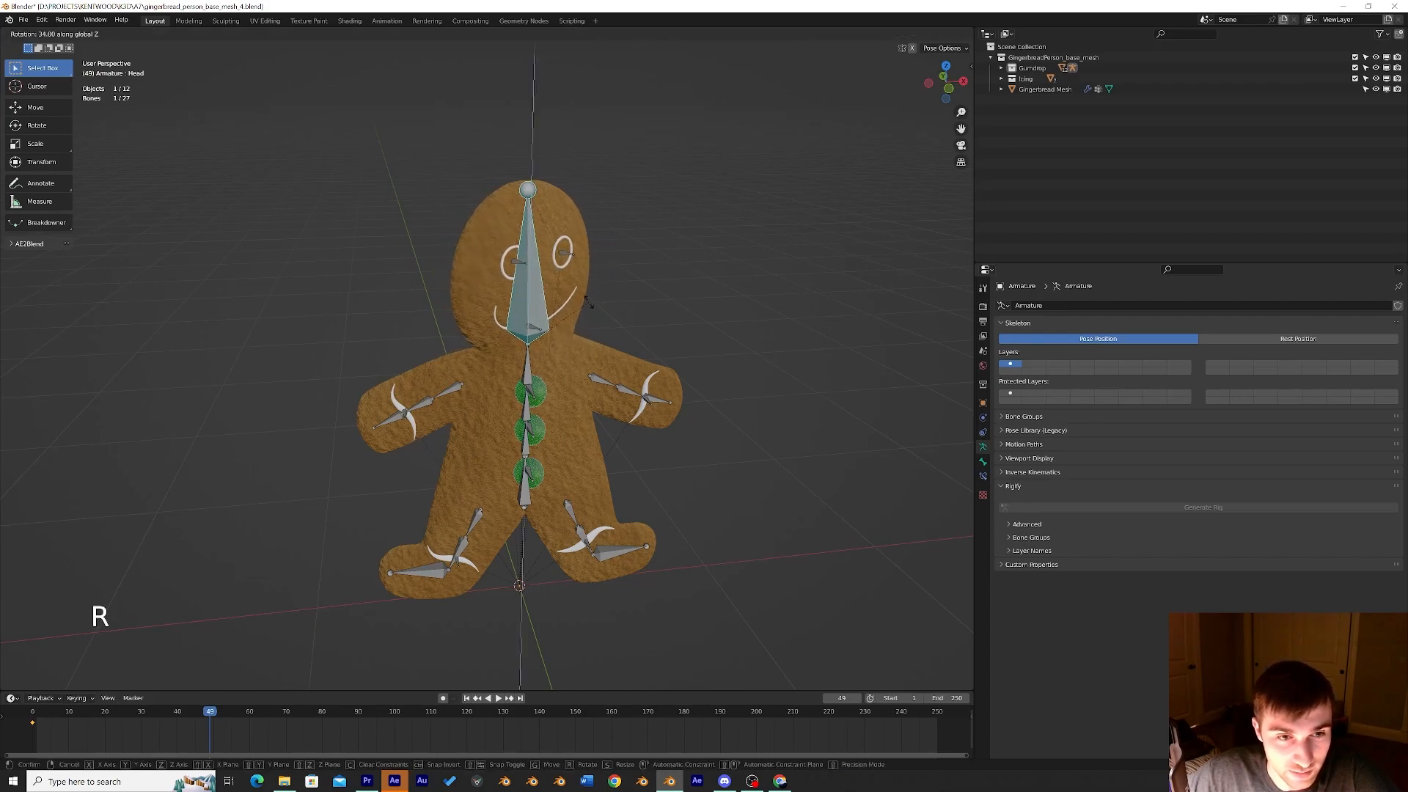
click(589, 308)
key(i)
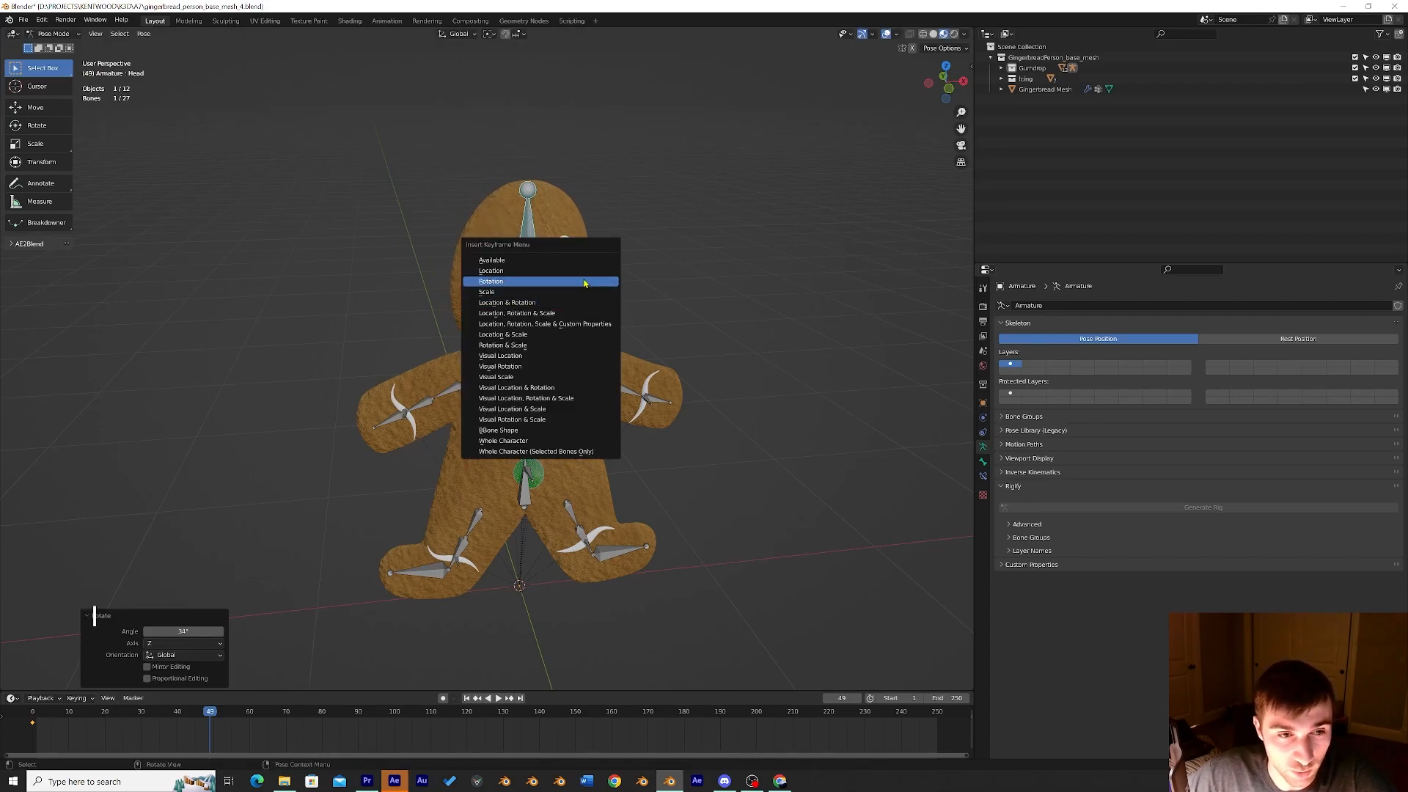
click(582, 281)
Return to frame 0, deselect the bones, and play back the head-turn animation, stopping it after the turn.
drag(212, 710, 31, 710)
scroll(801, 338, up, 3)
middle_drag(801, 338, 794, 313)
scroll(794, 313, down, 1)
click(795, 314)
scroll(794, 314, down, 1)
key(space)
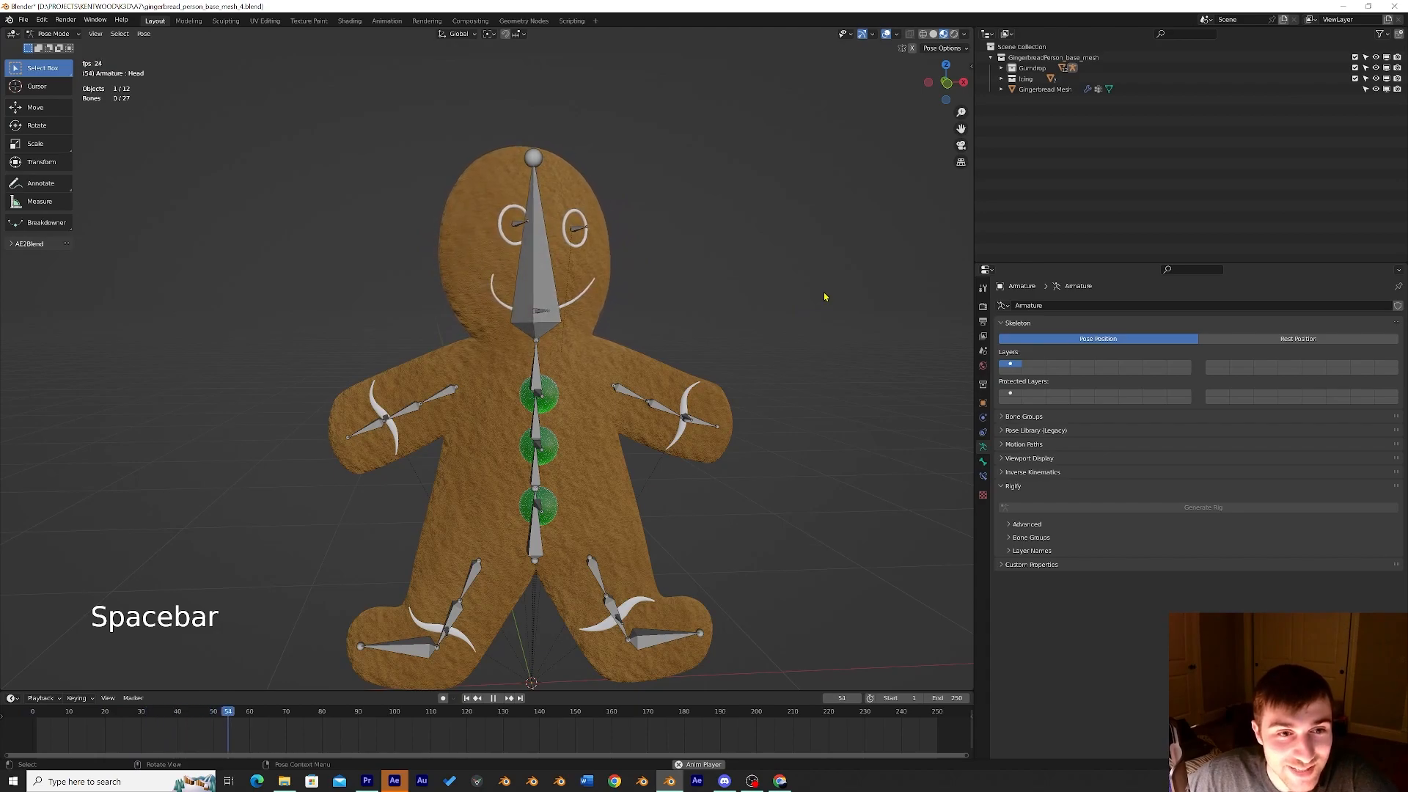
key(space)
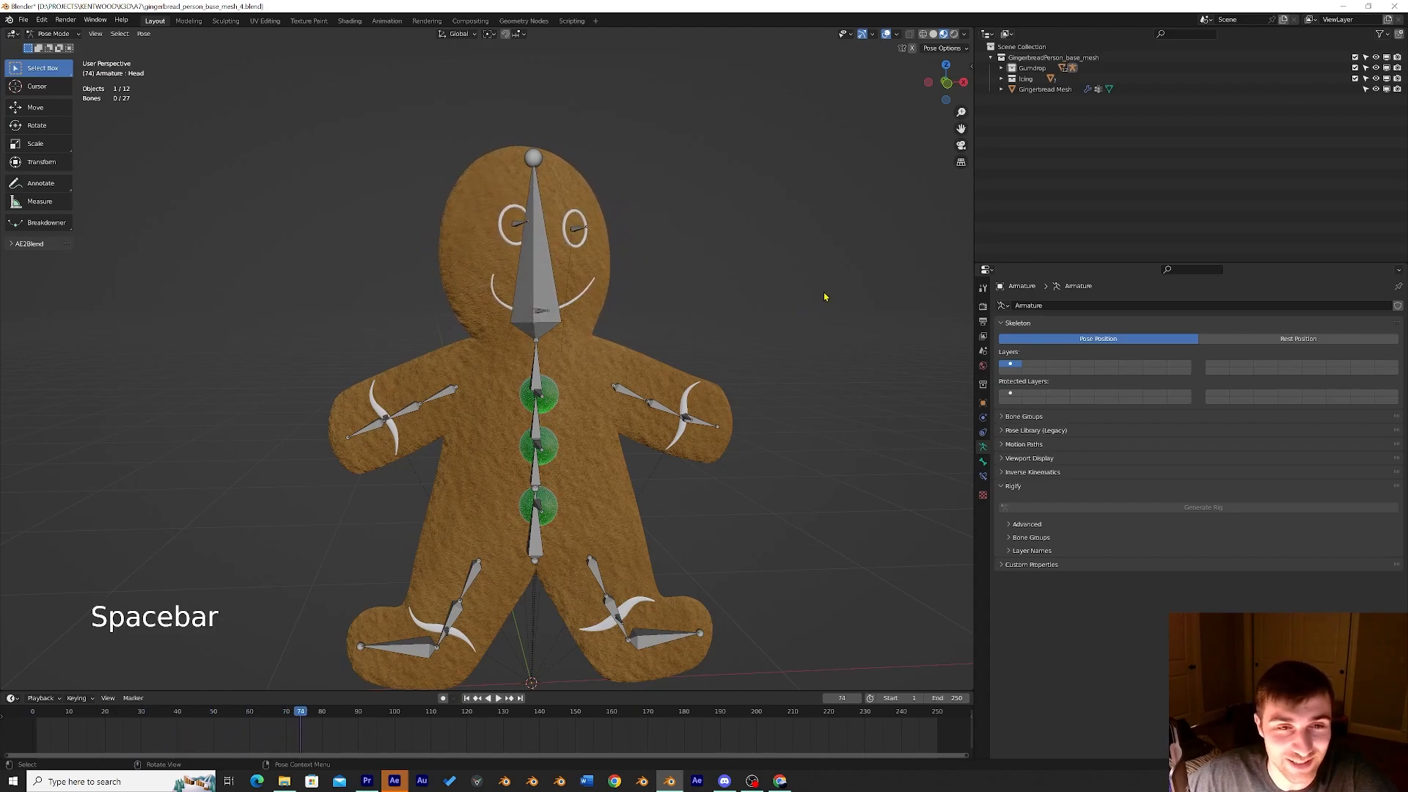